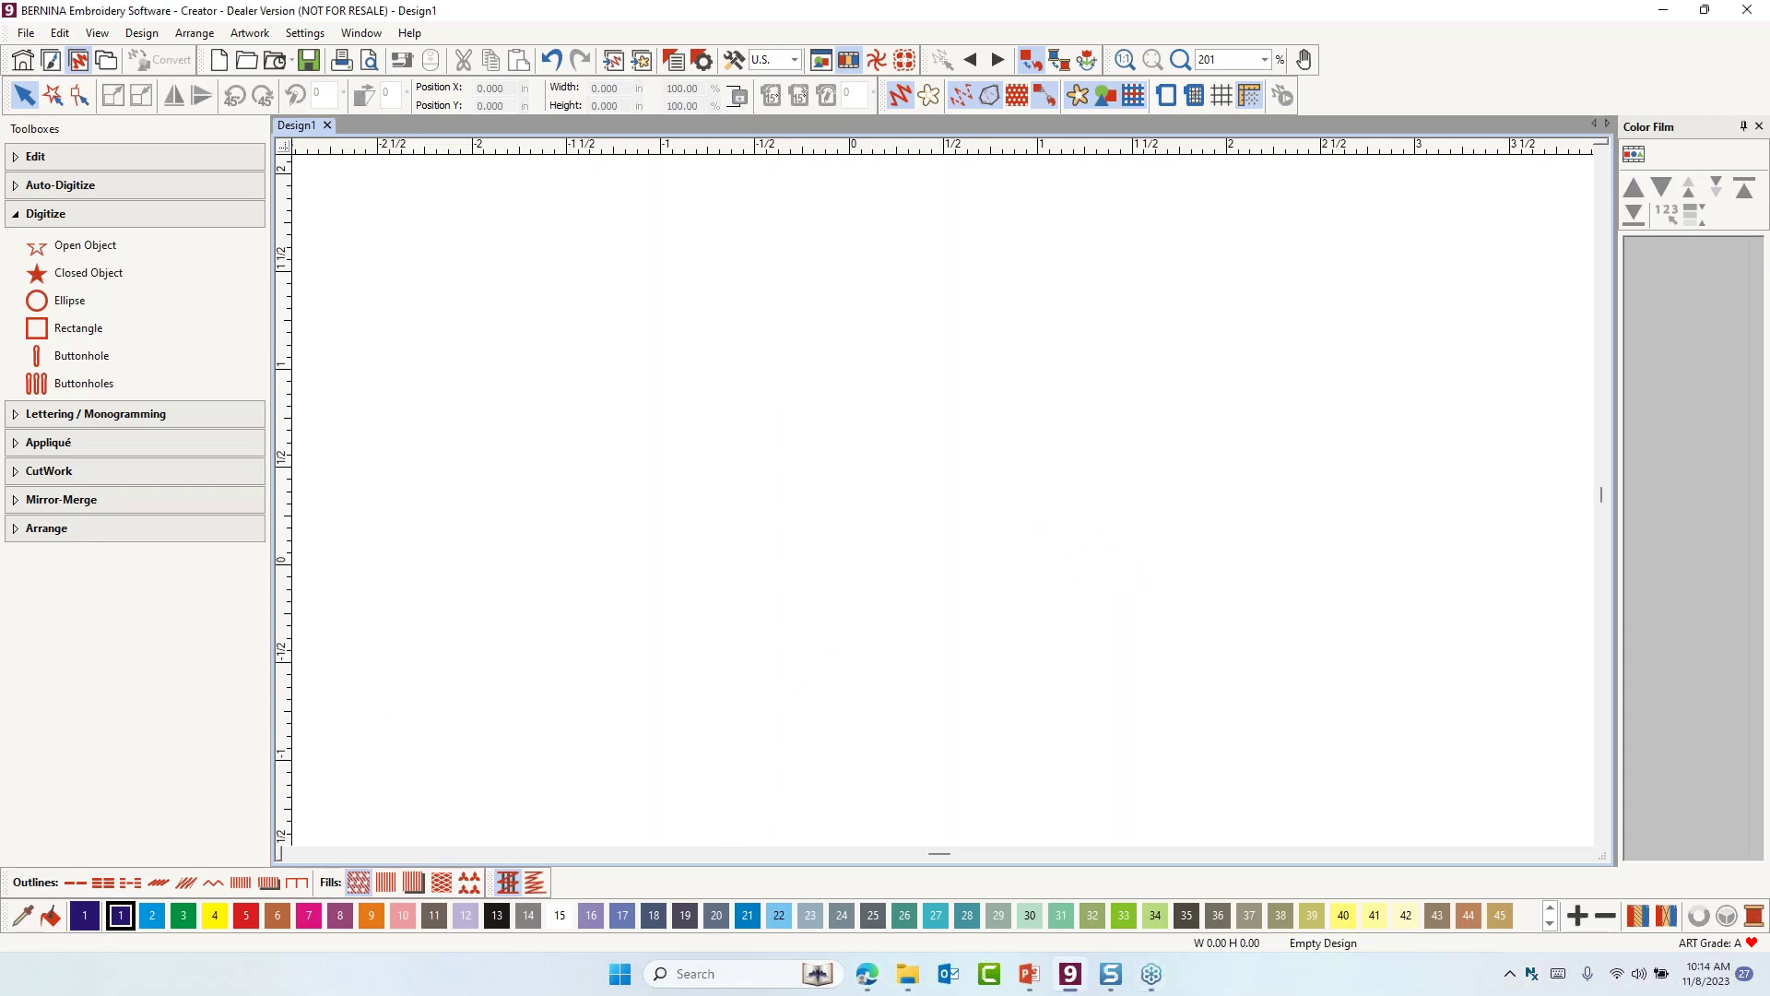
# Insert the shield artwork Shape_01.bmp from the 02_Basic shapes folder into the design
pyautogui.press('super')
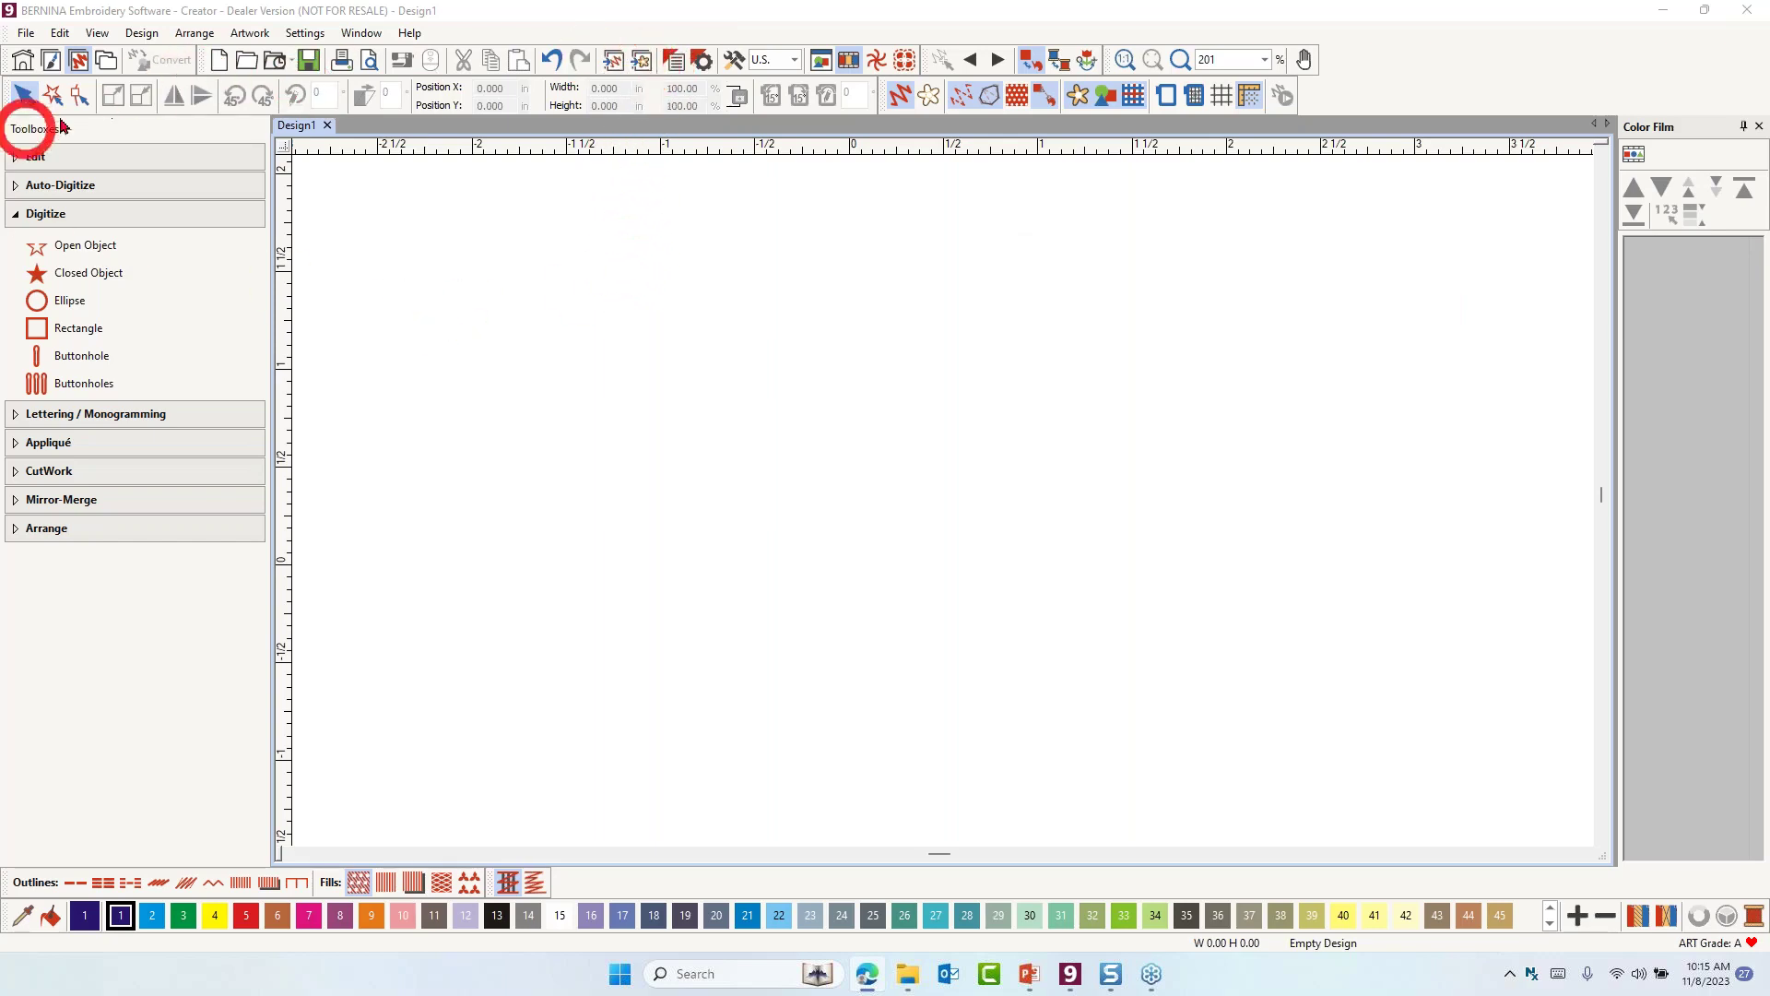
pyautogui.click(643, 62)
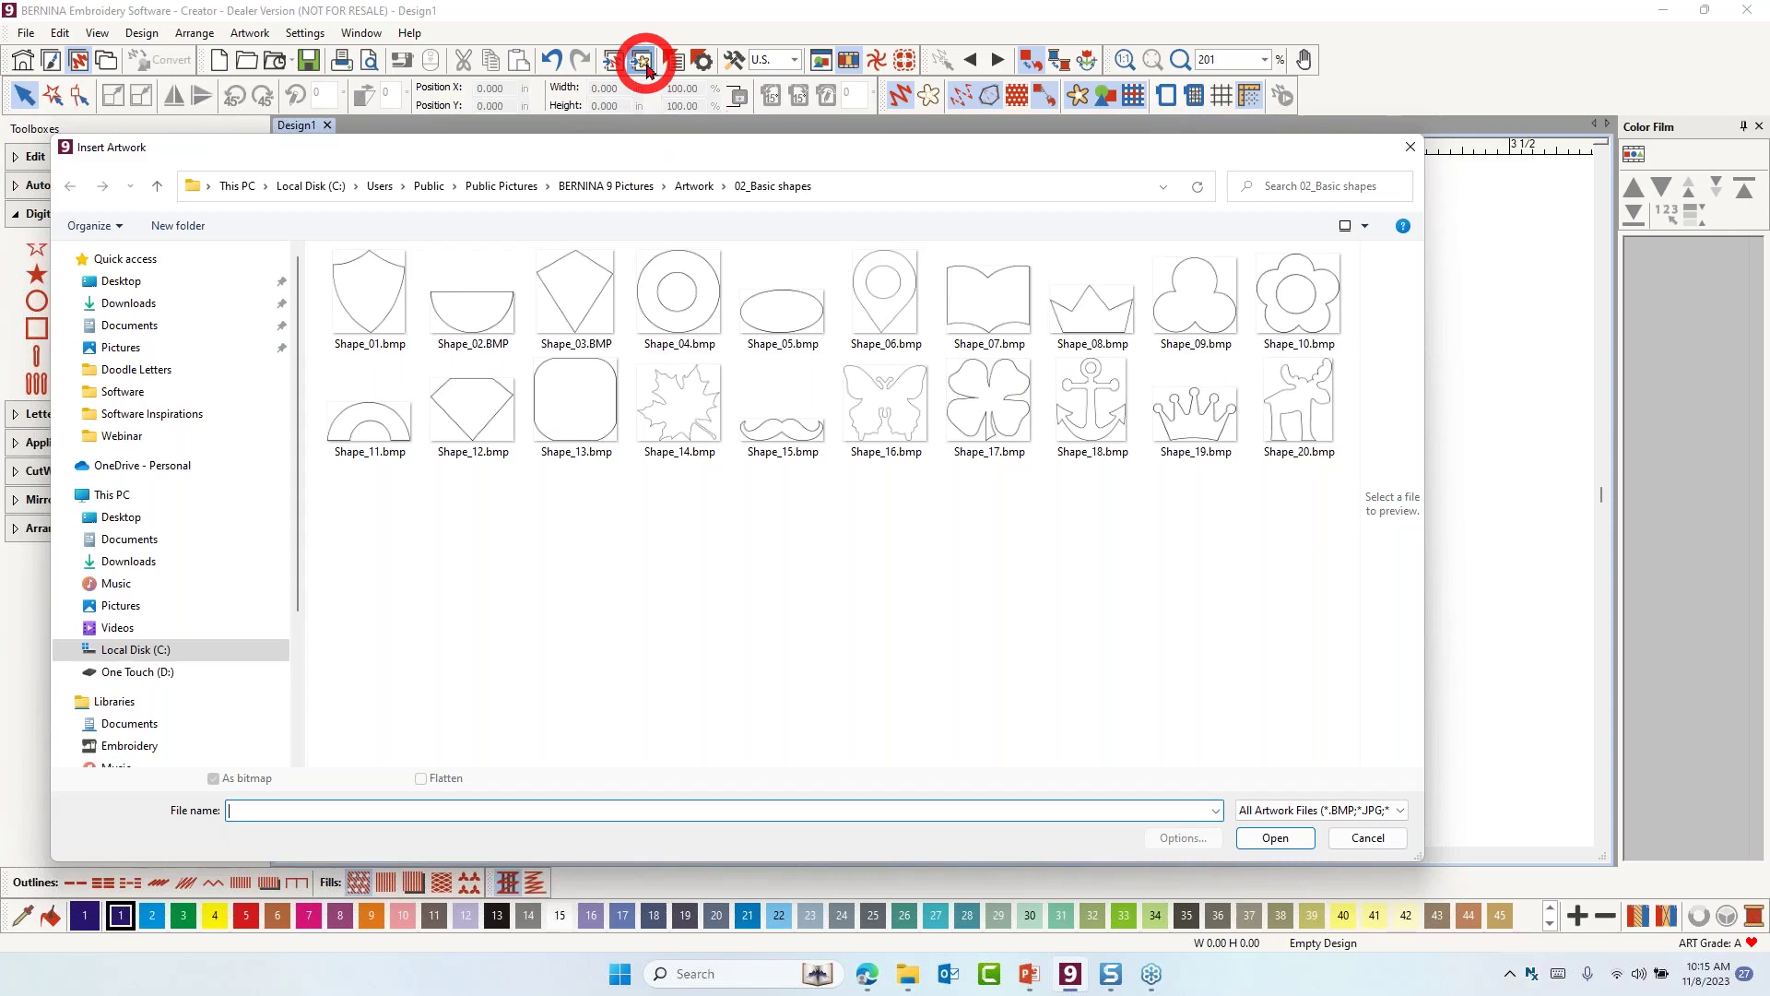
pyautogui.click(373, 324)
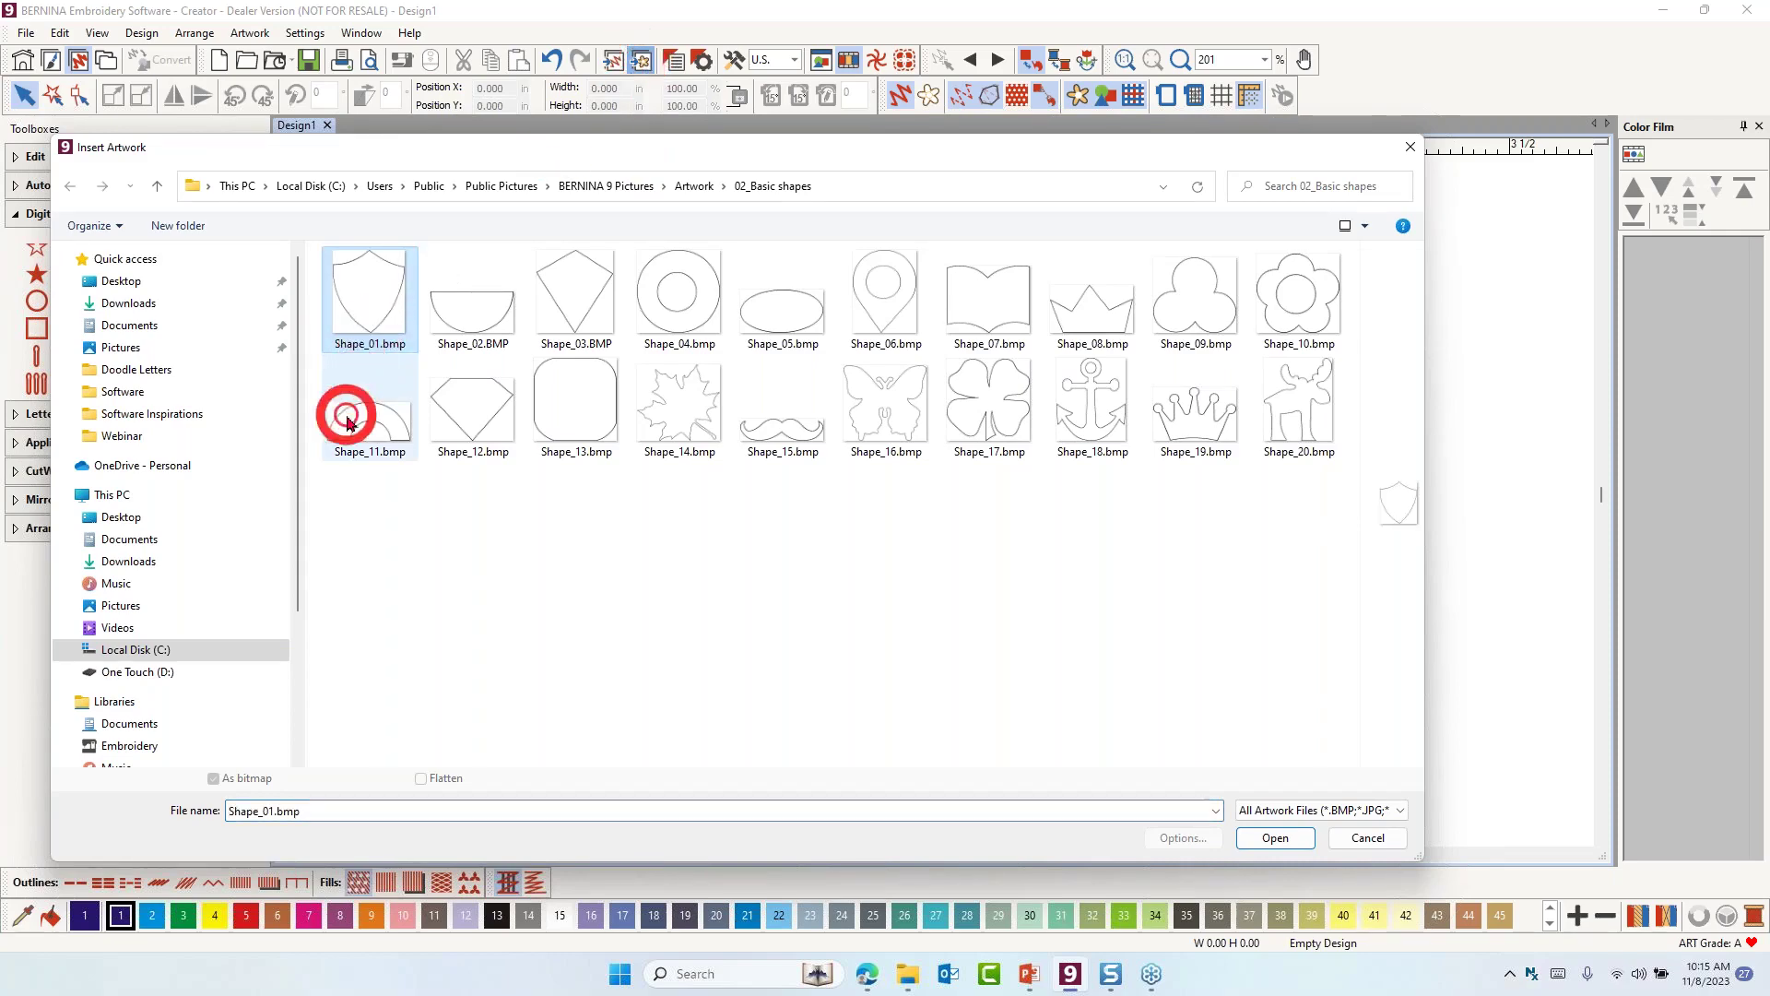
pyautogui.click(1277, 839)
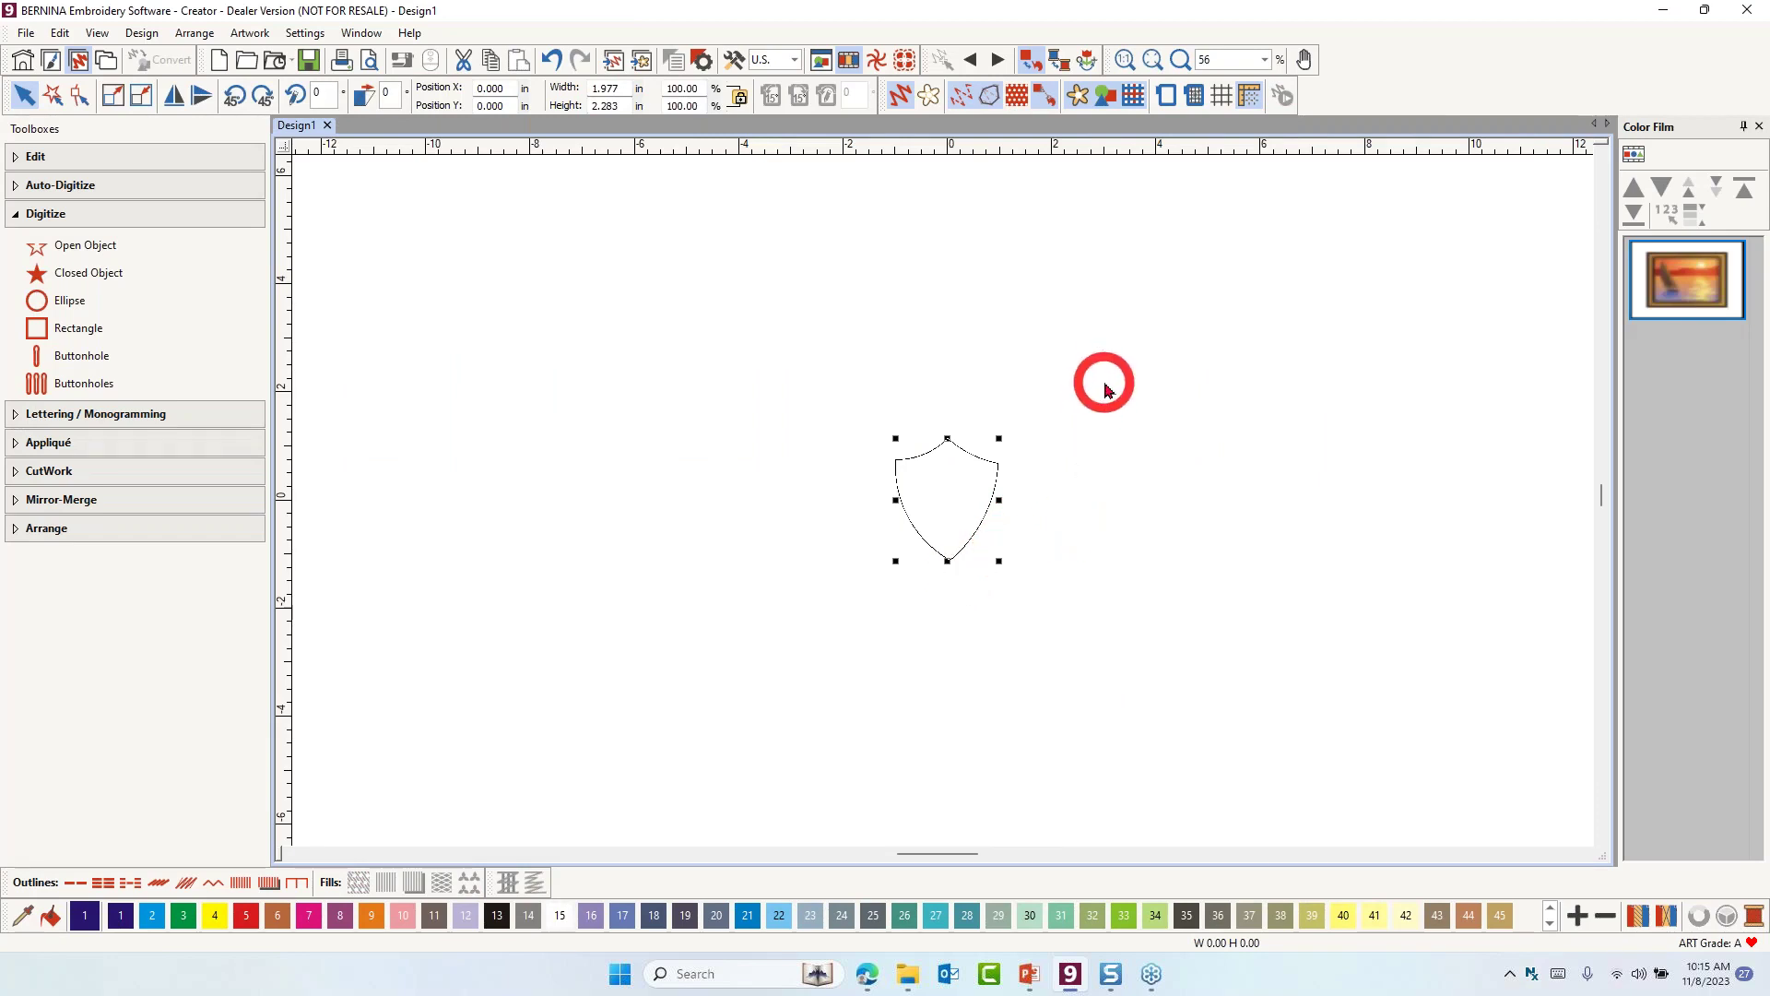
pyautogui.press('1')
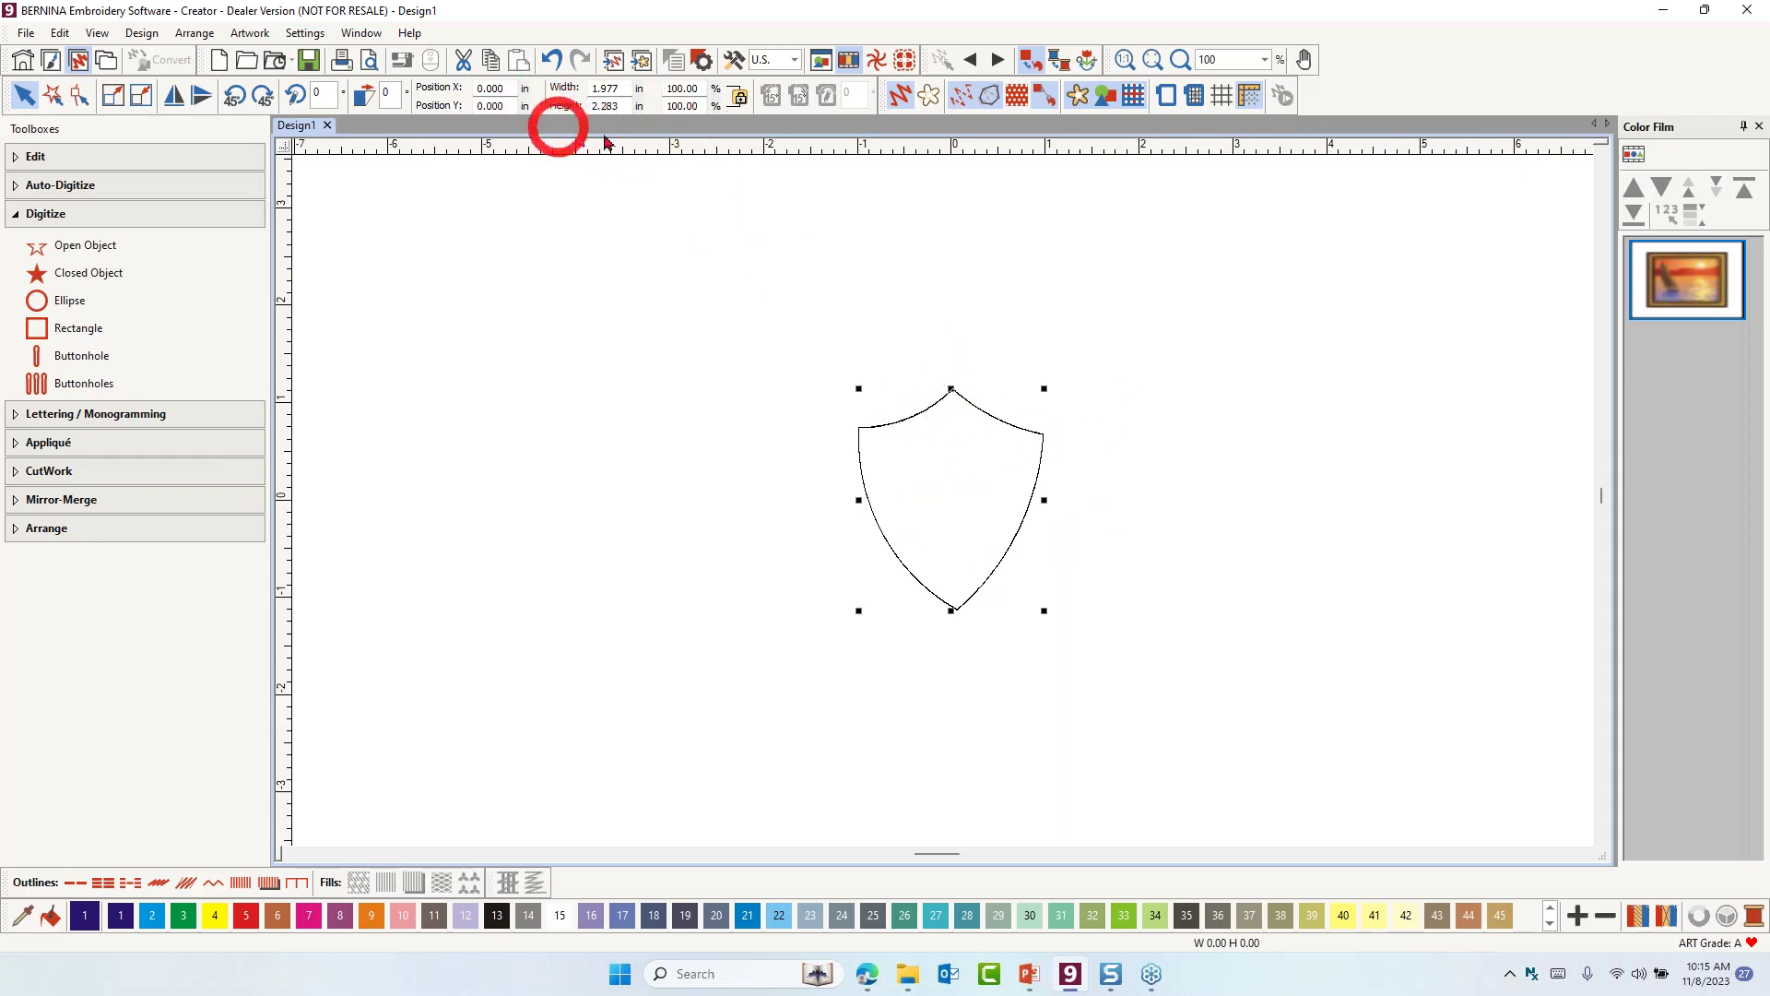
# Scale the shield artwork proportionally to 200% and lock it in place
pyautogui.doubleClick(702, 84)
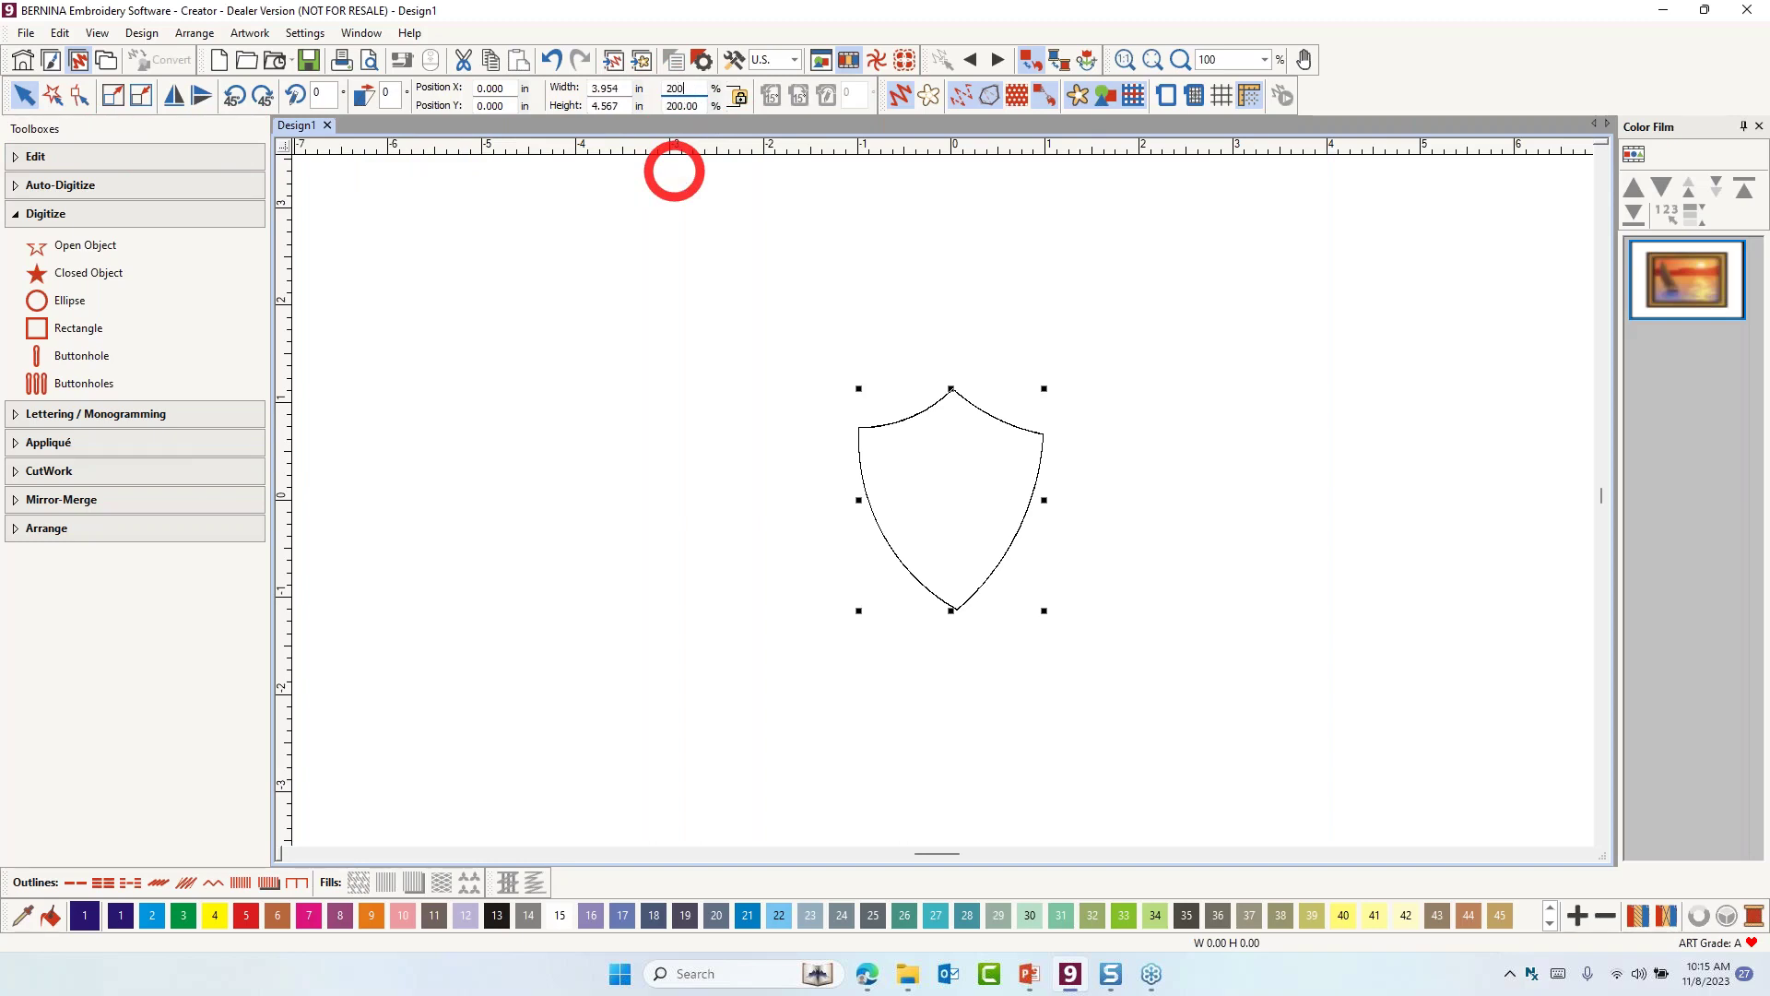
pyautogui.press('Return')
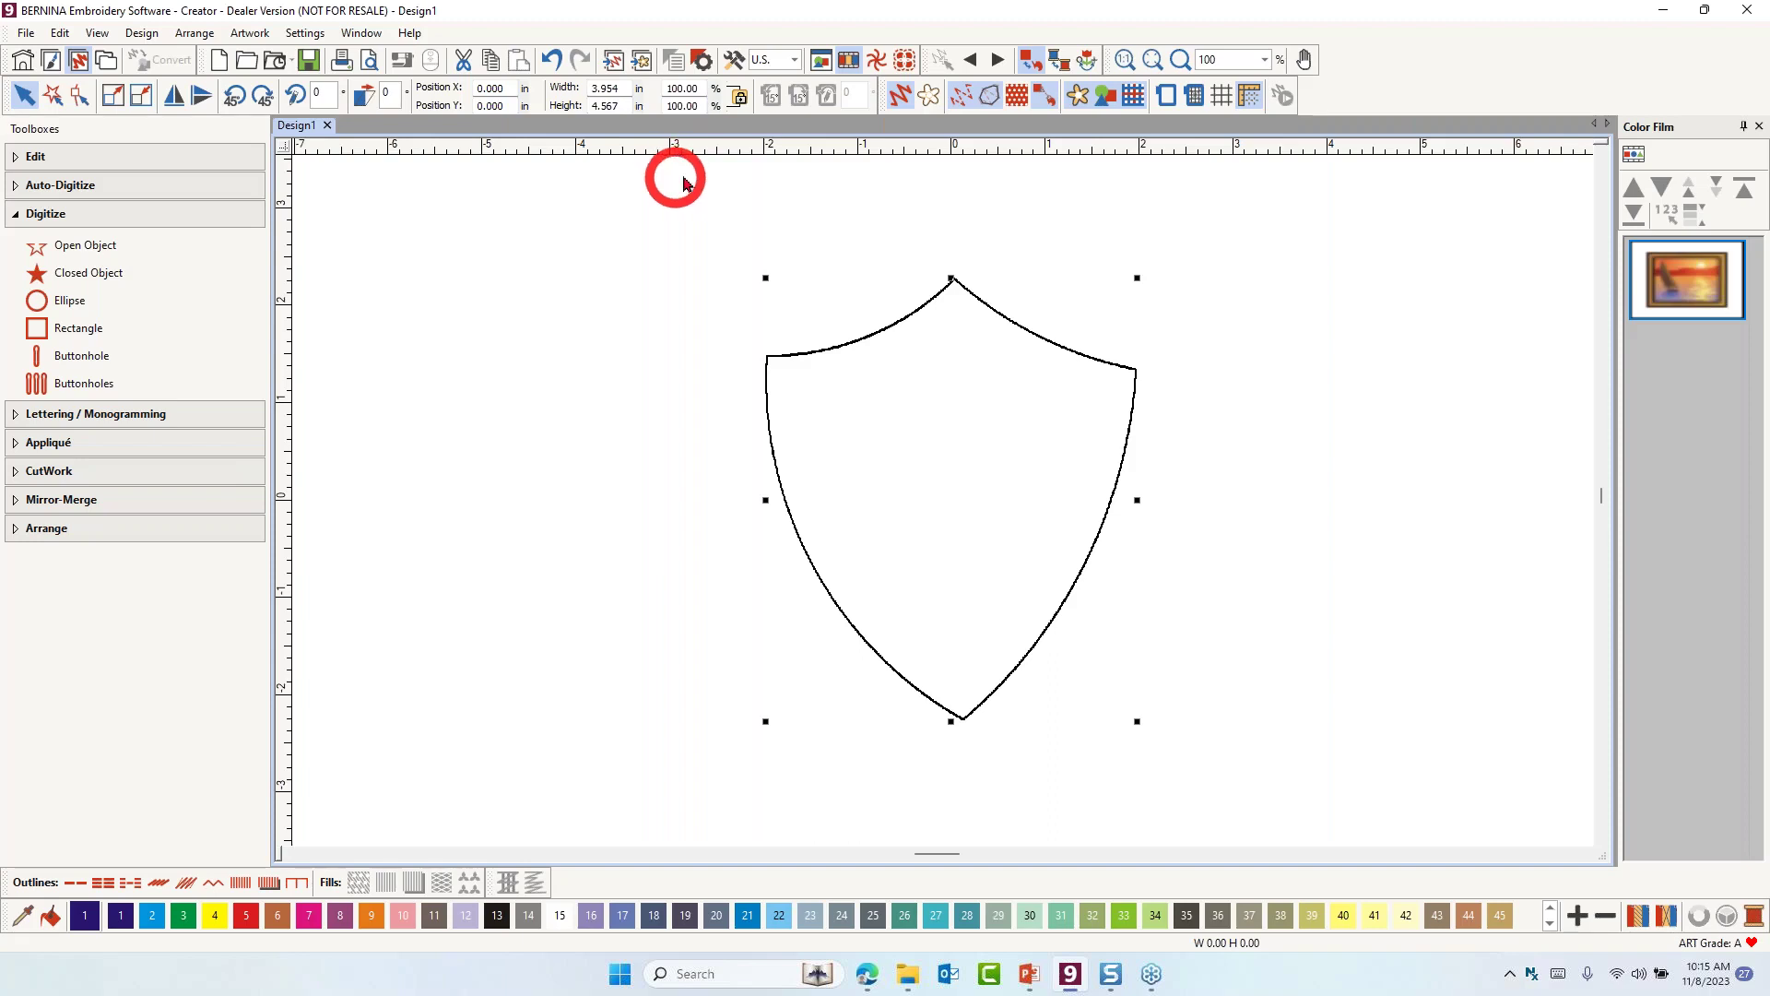
pyautogui.click(48, 444)
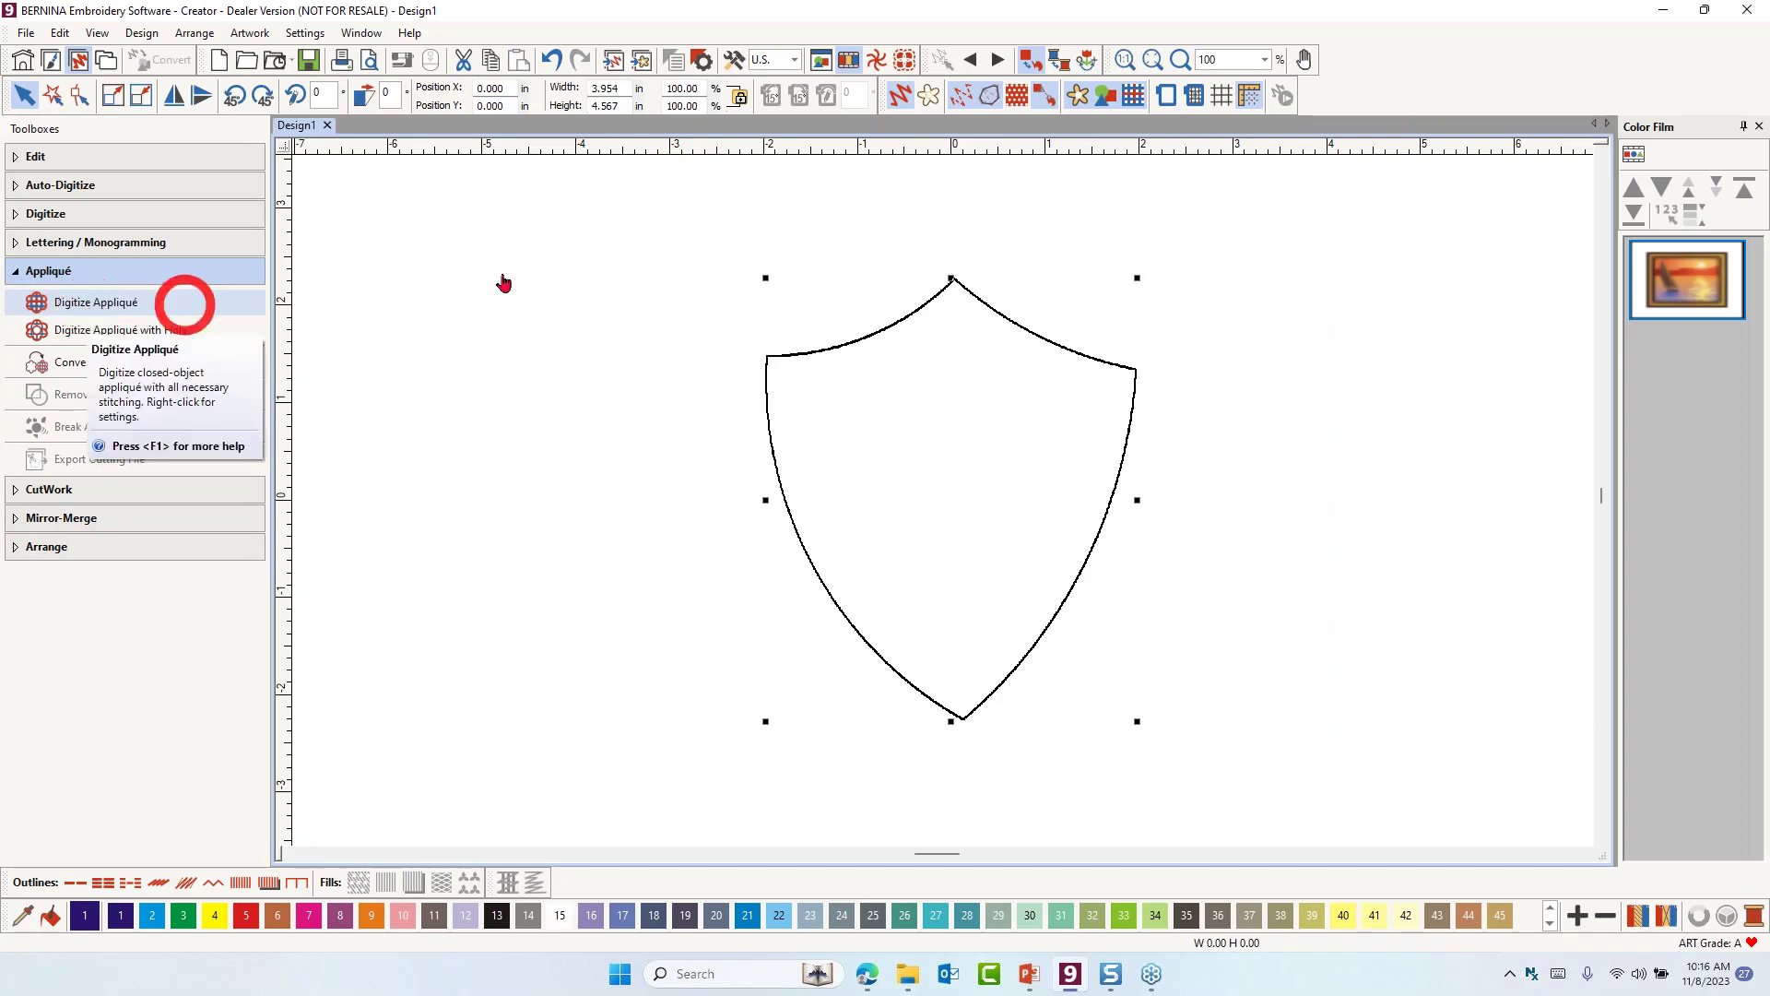
pyautogui.rightClick(1081, 361)
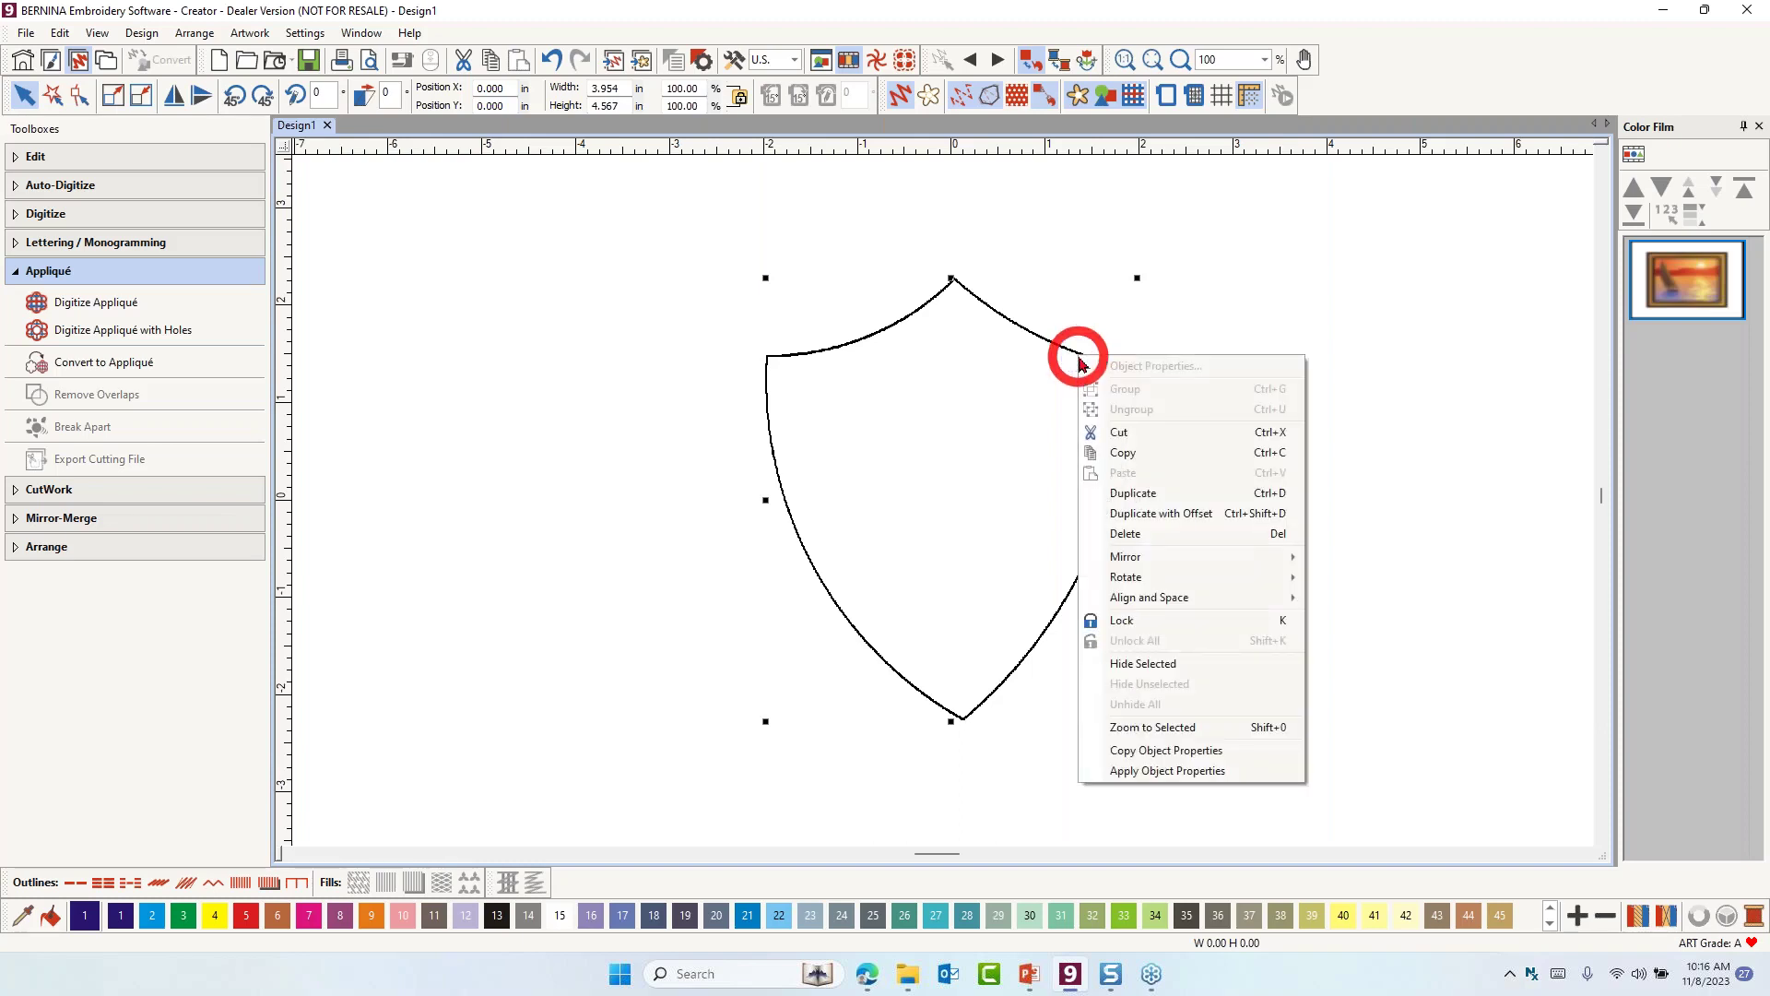
pyautogui.click(1138, 620)
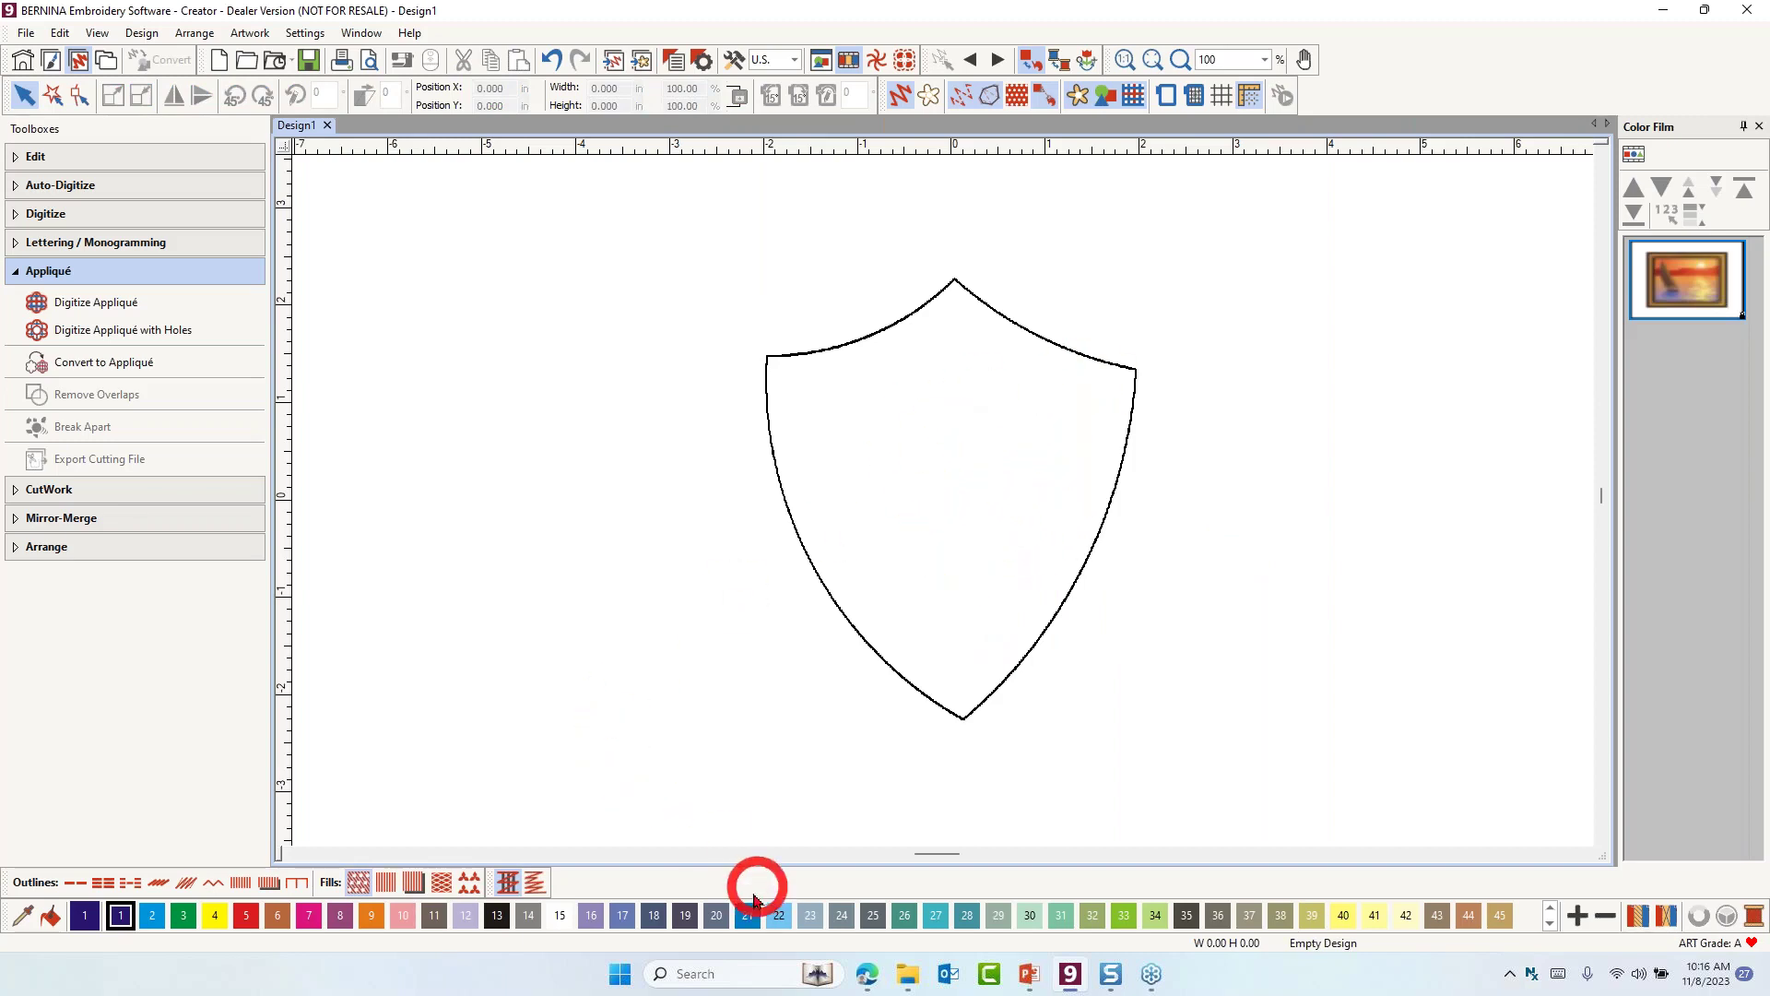
# Start a Digitize Appliqué outline in color 21 and trace the shield's upper edge from its left corner over the peak to the right corner
pyautogui.click(147, 304)
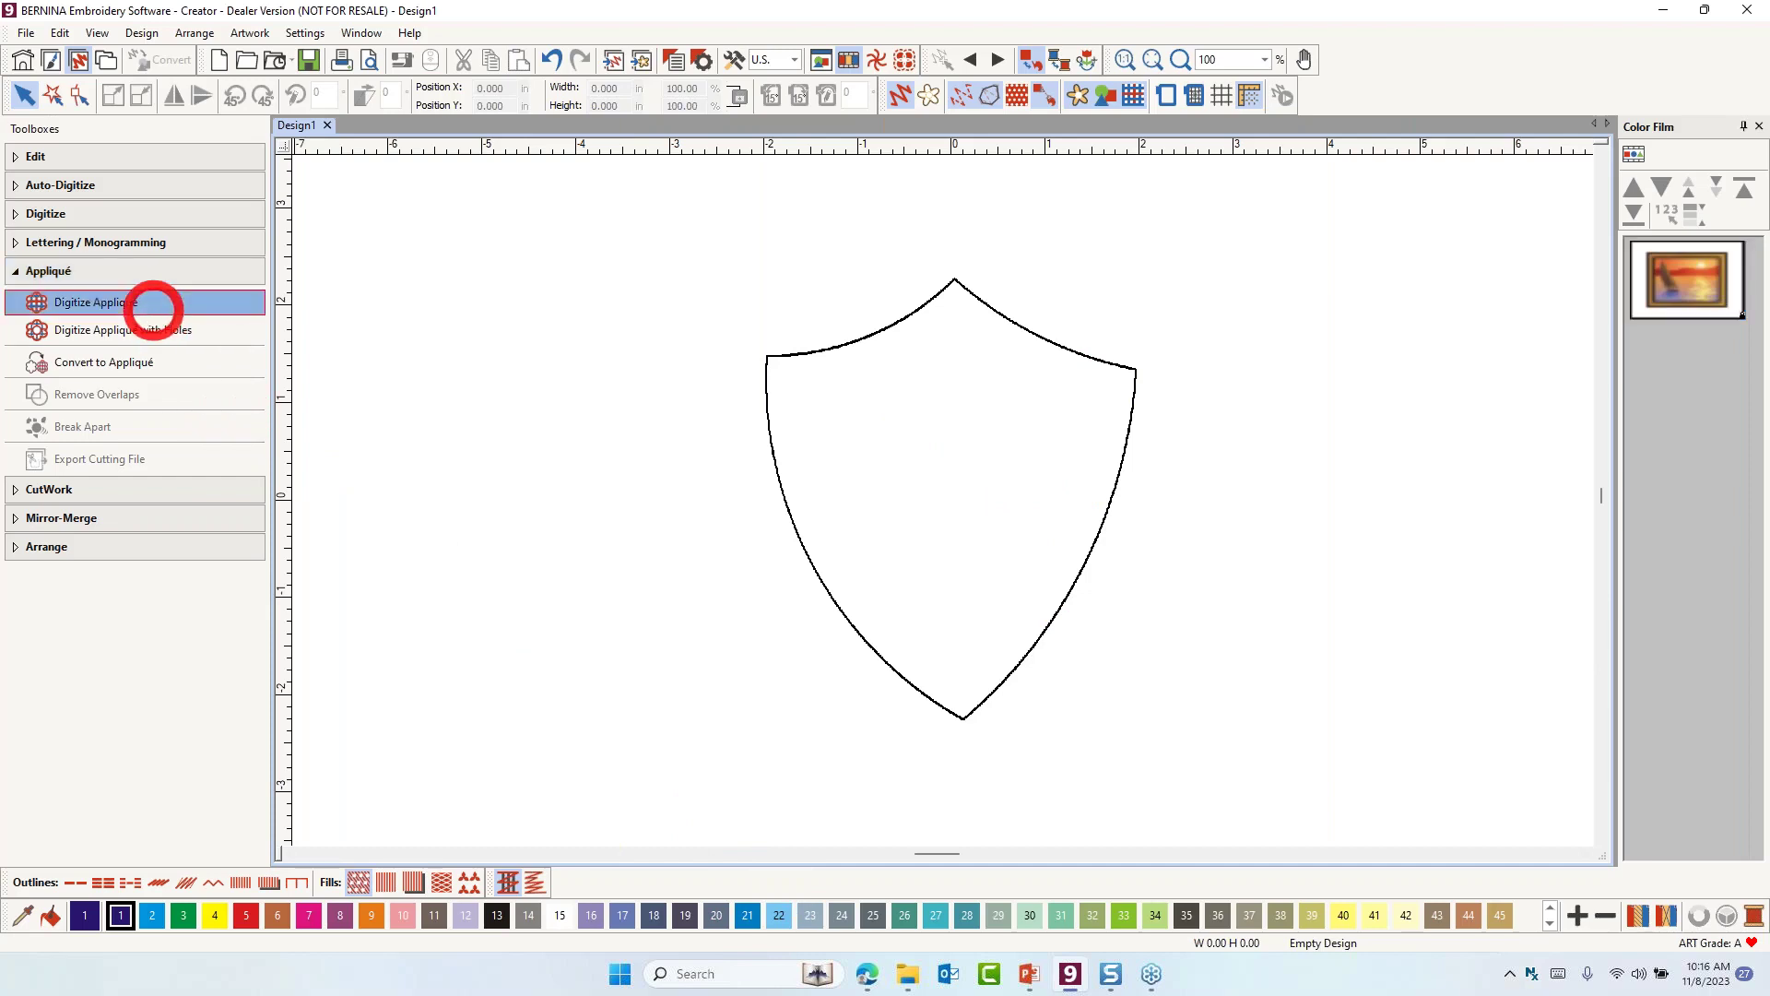
pyautogui.click(749, 916)
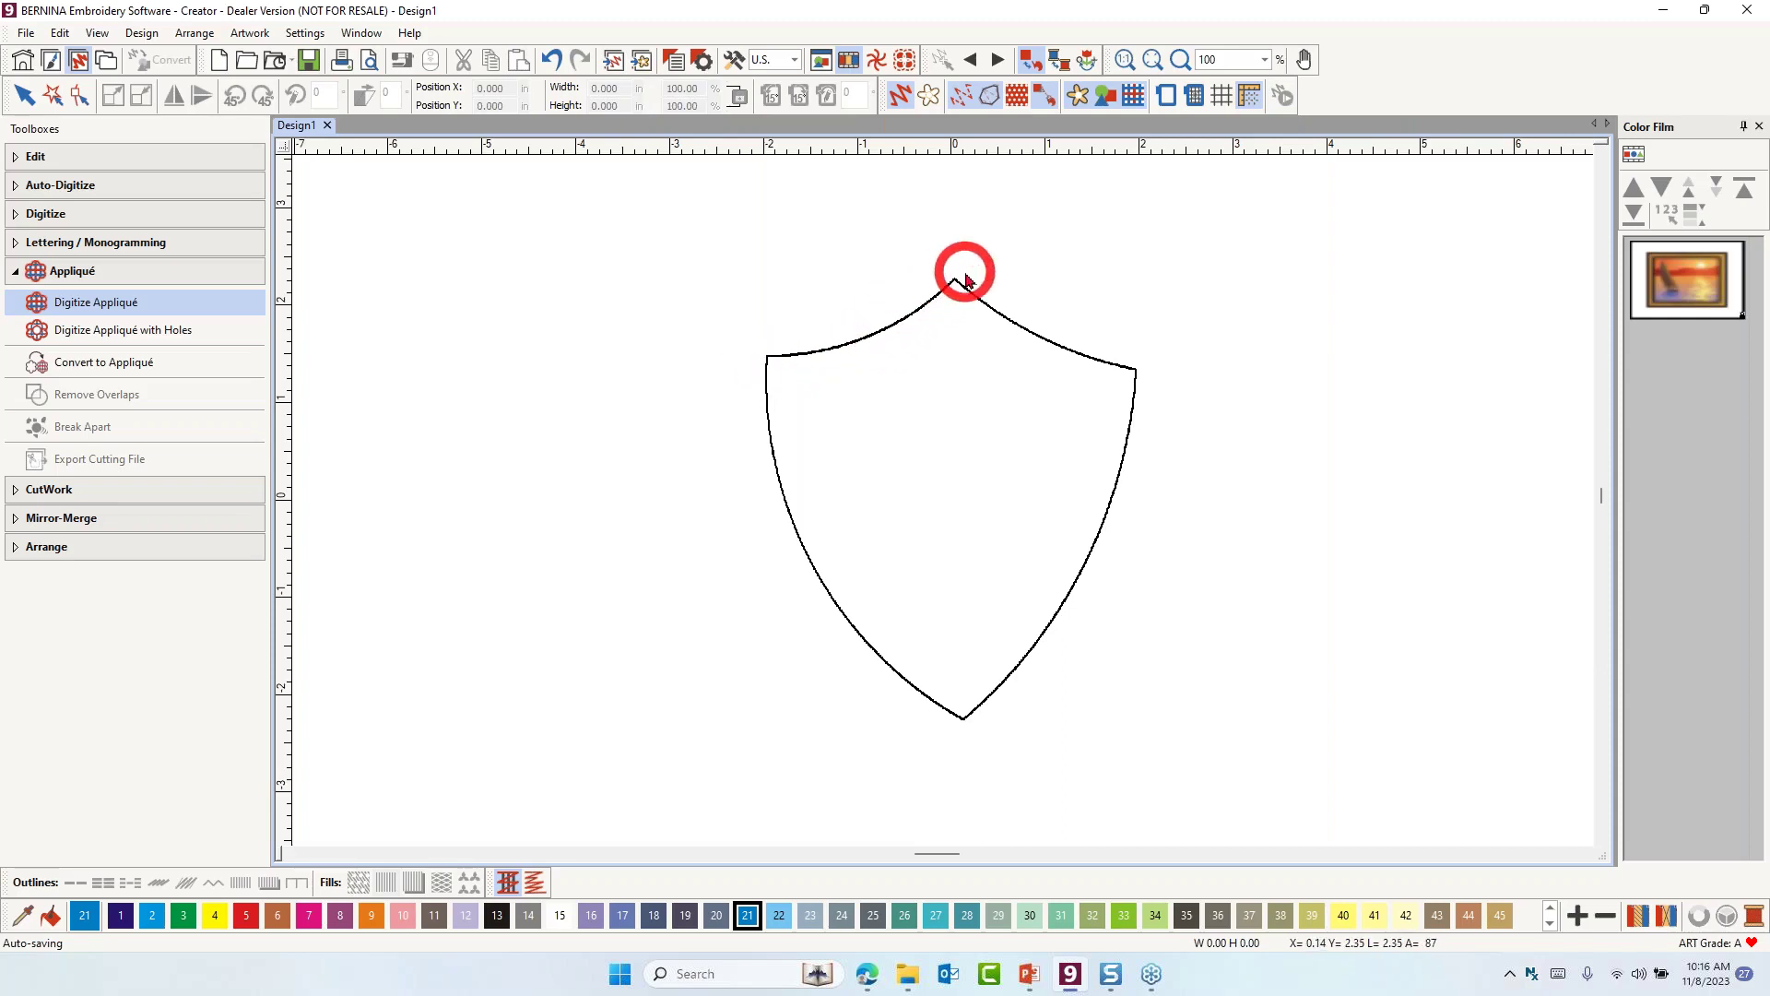
pyautogui.click(768, 358)
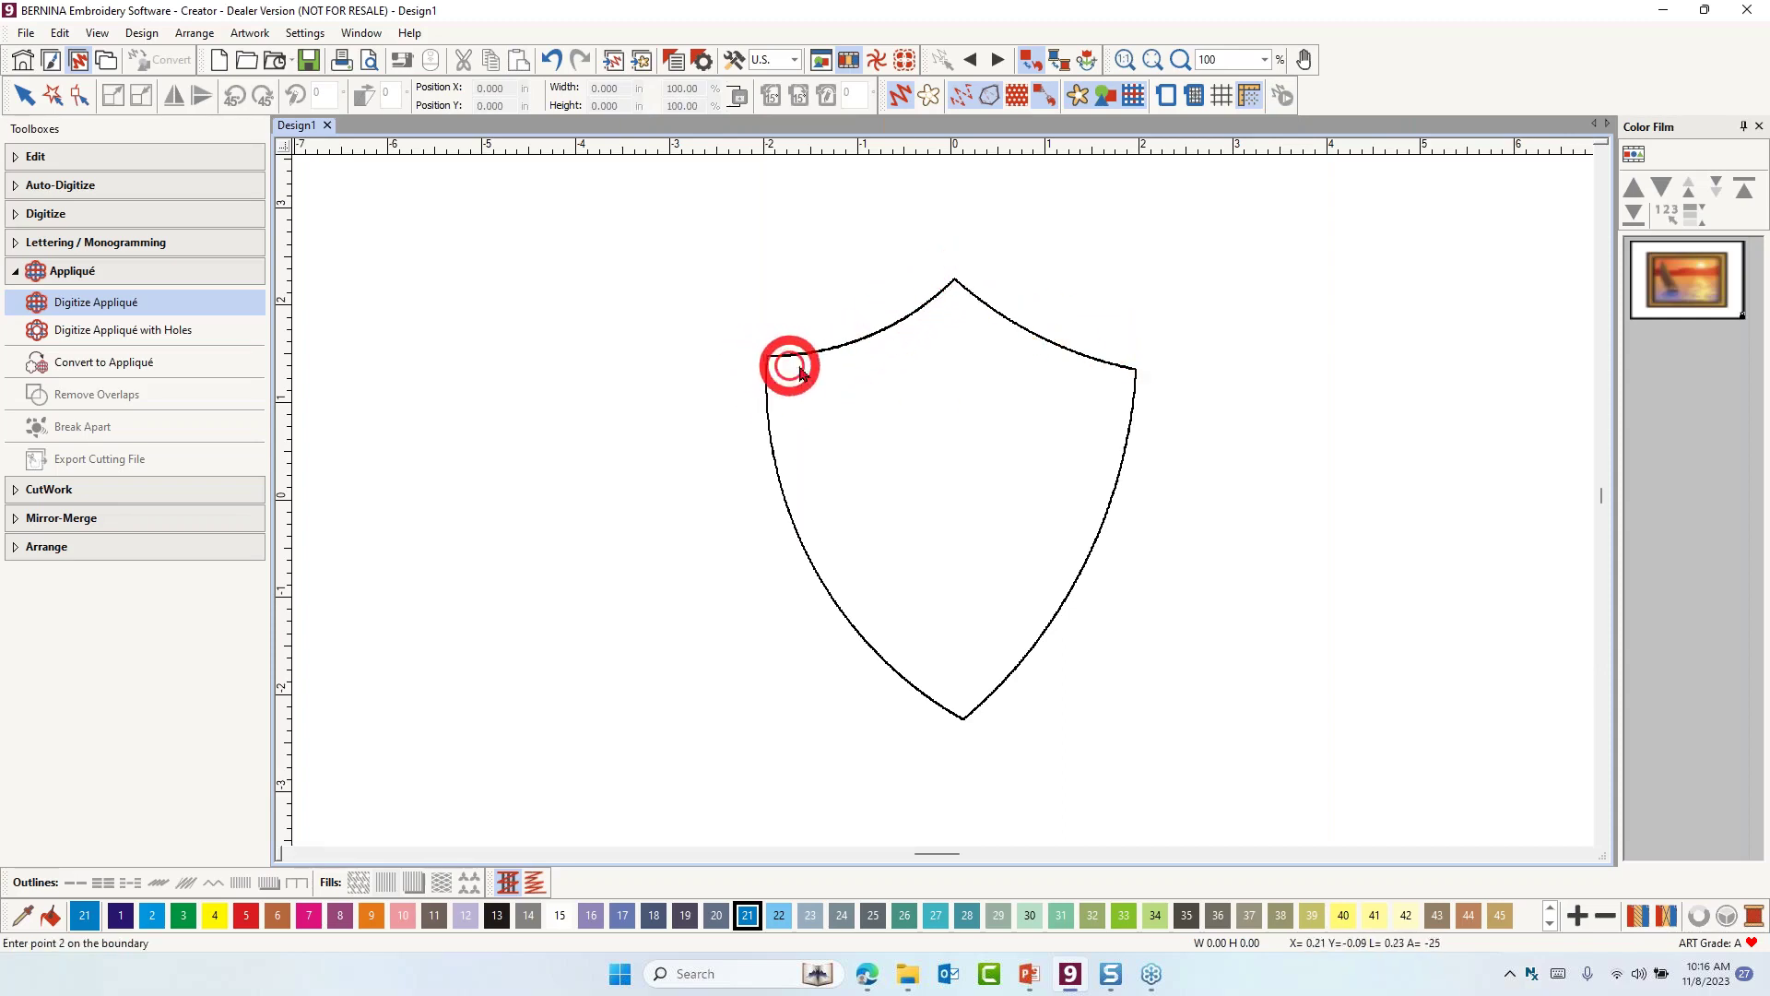
pyautogui.press('z')
pyautogui.scroll(1, 945, 507)
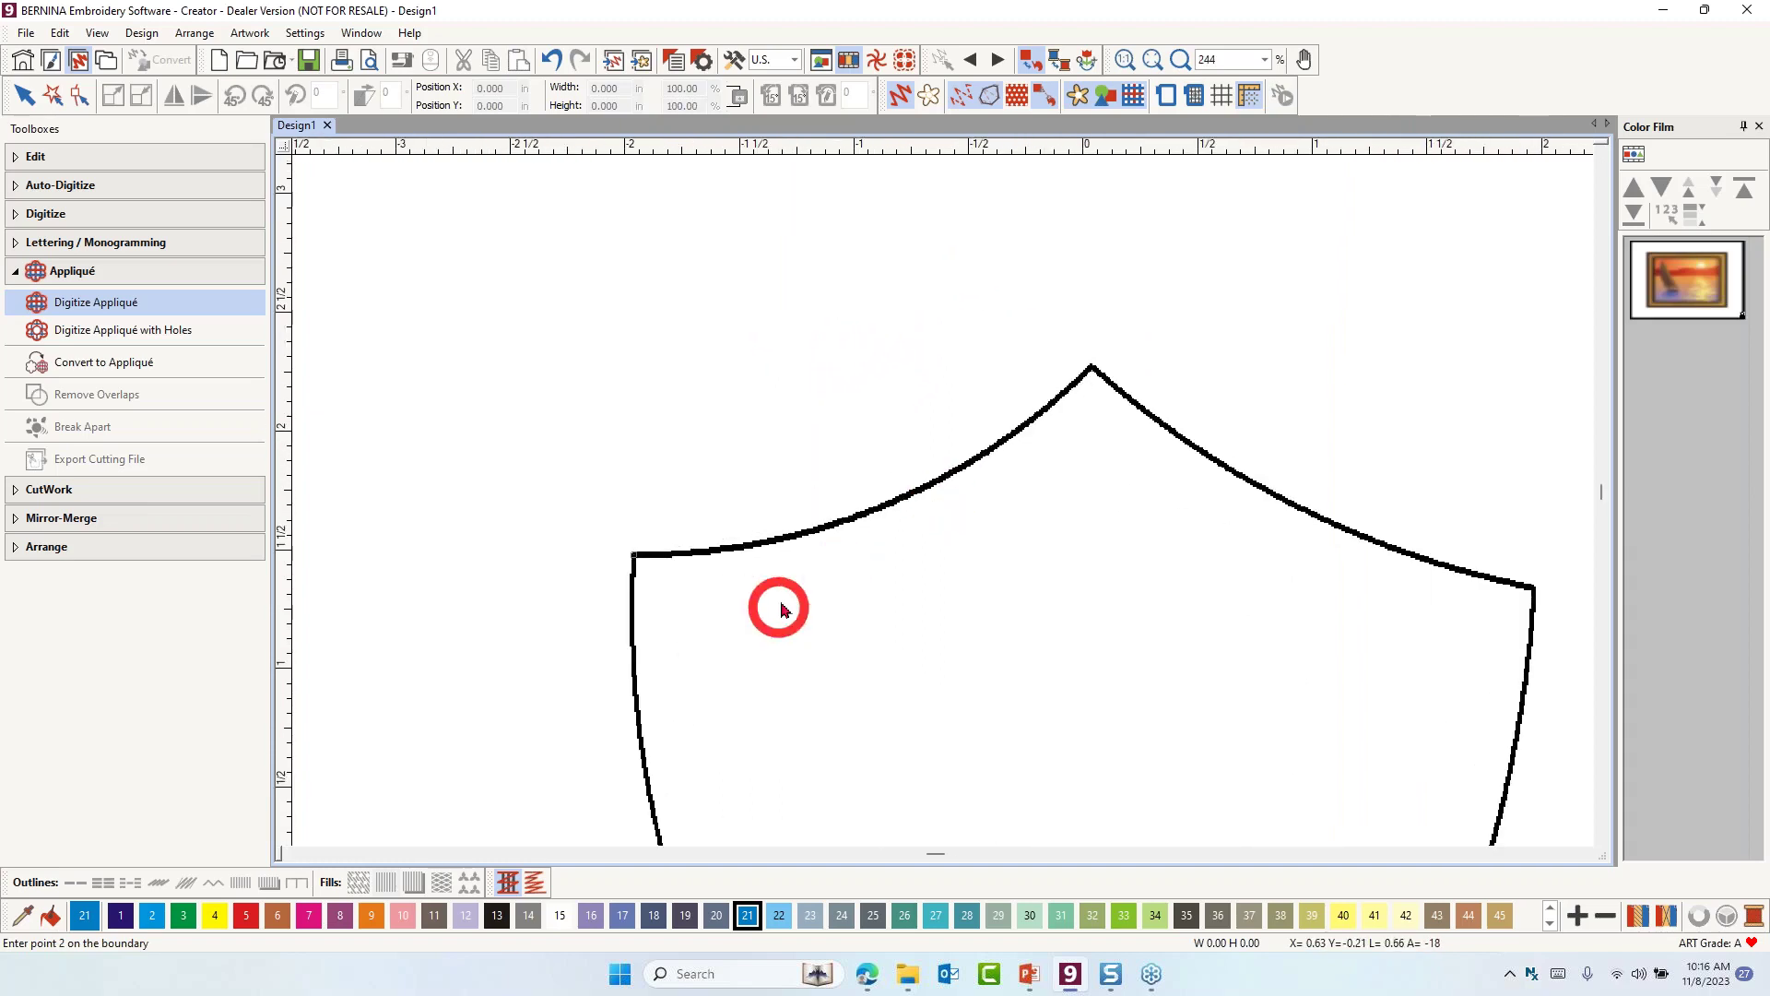
pyautogui.click(982, 443)
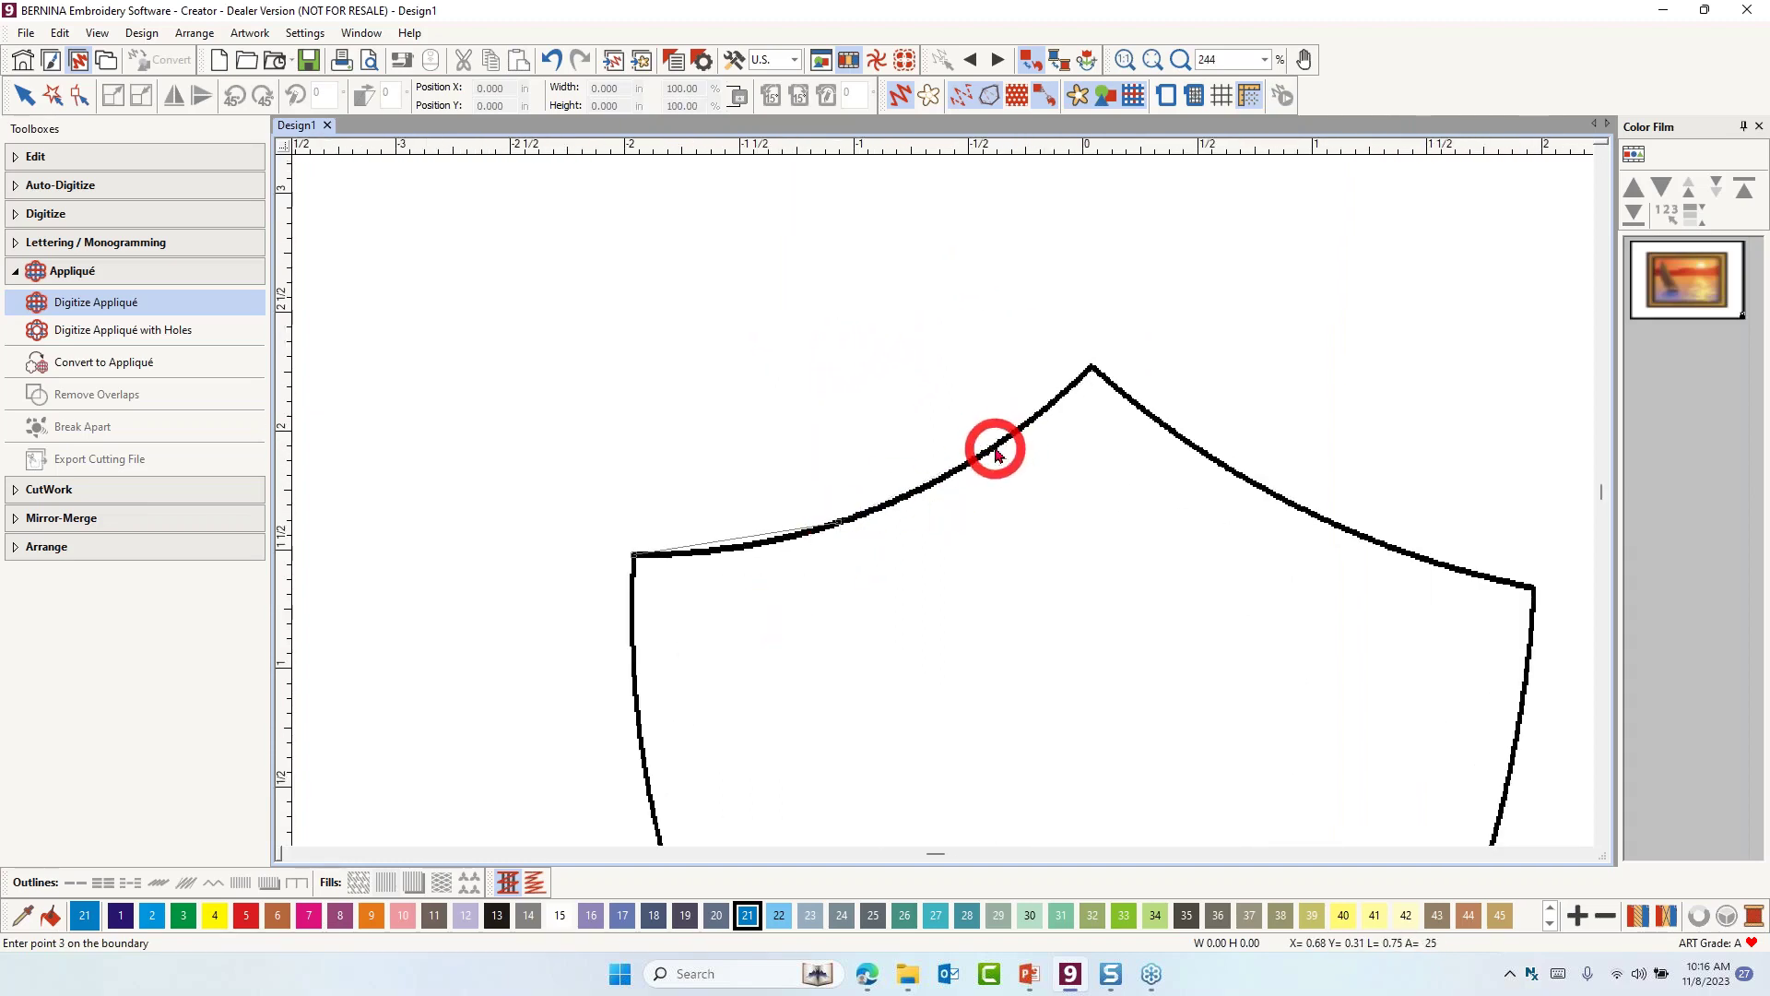
pyautogui.click(1094, 368)
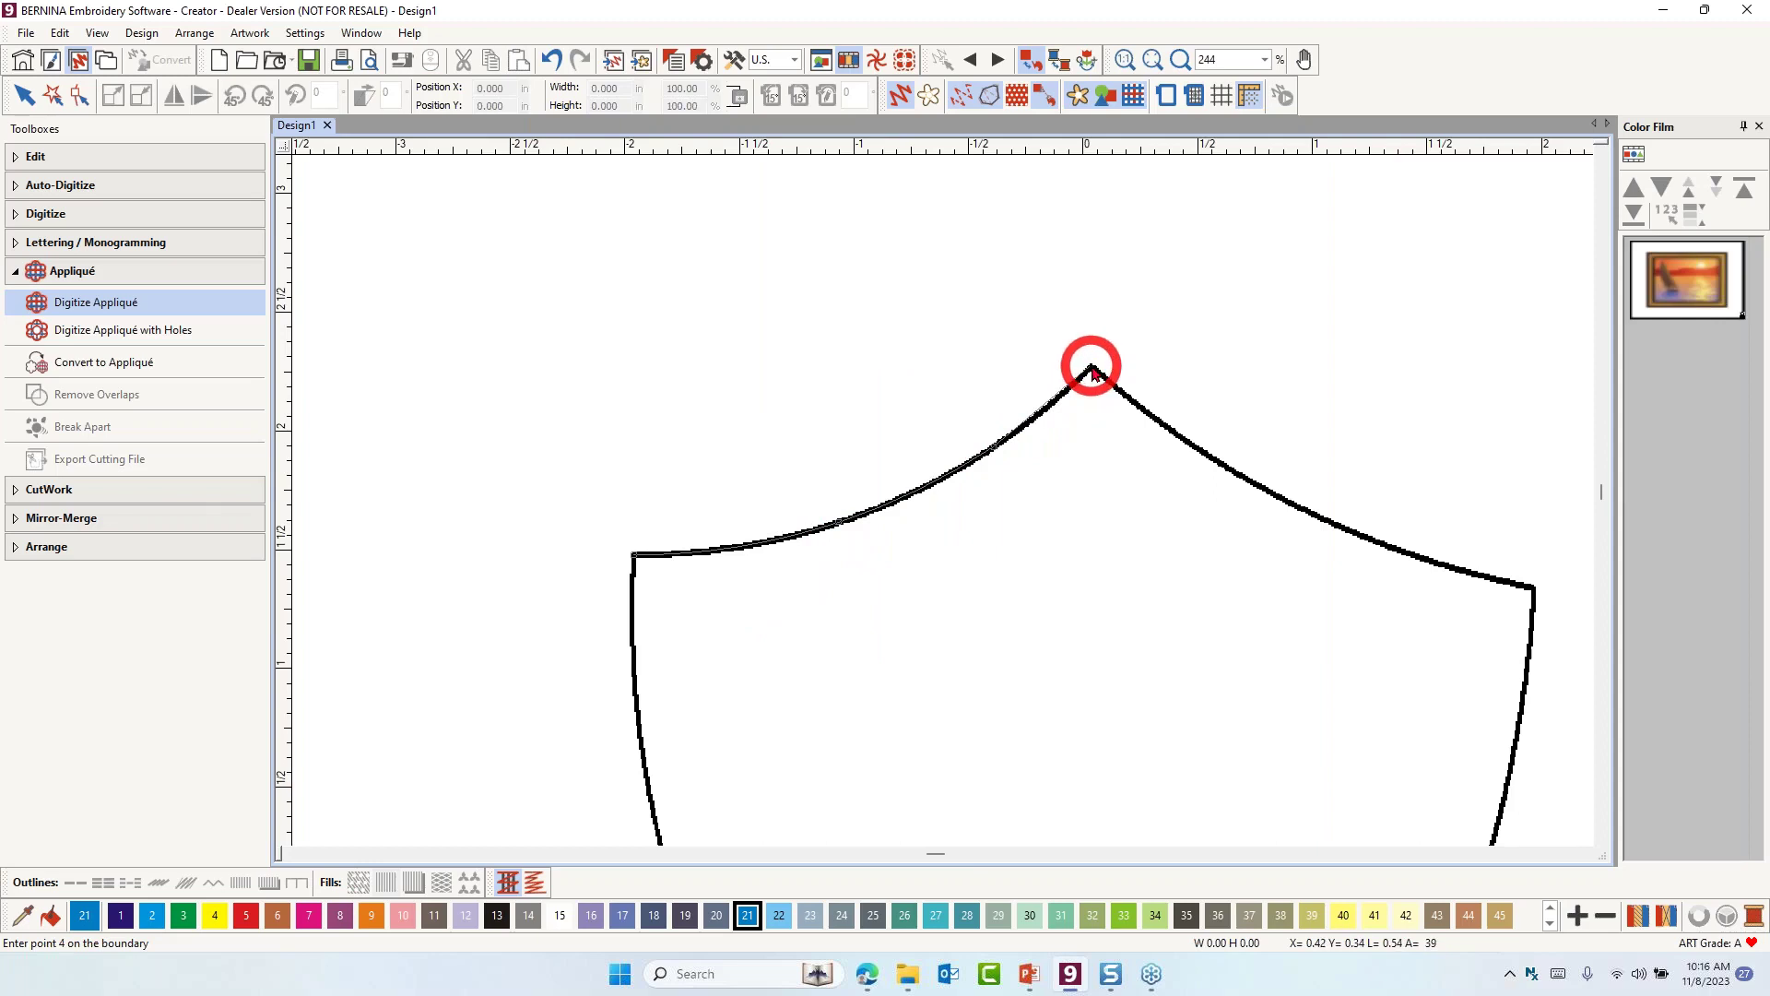
pyautogui.click(1231, 479)
pyautogui.rightClick(1230, 472)
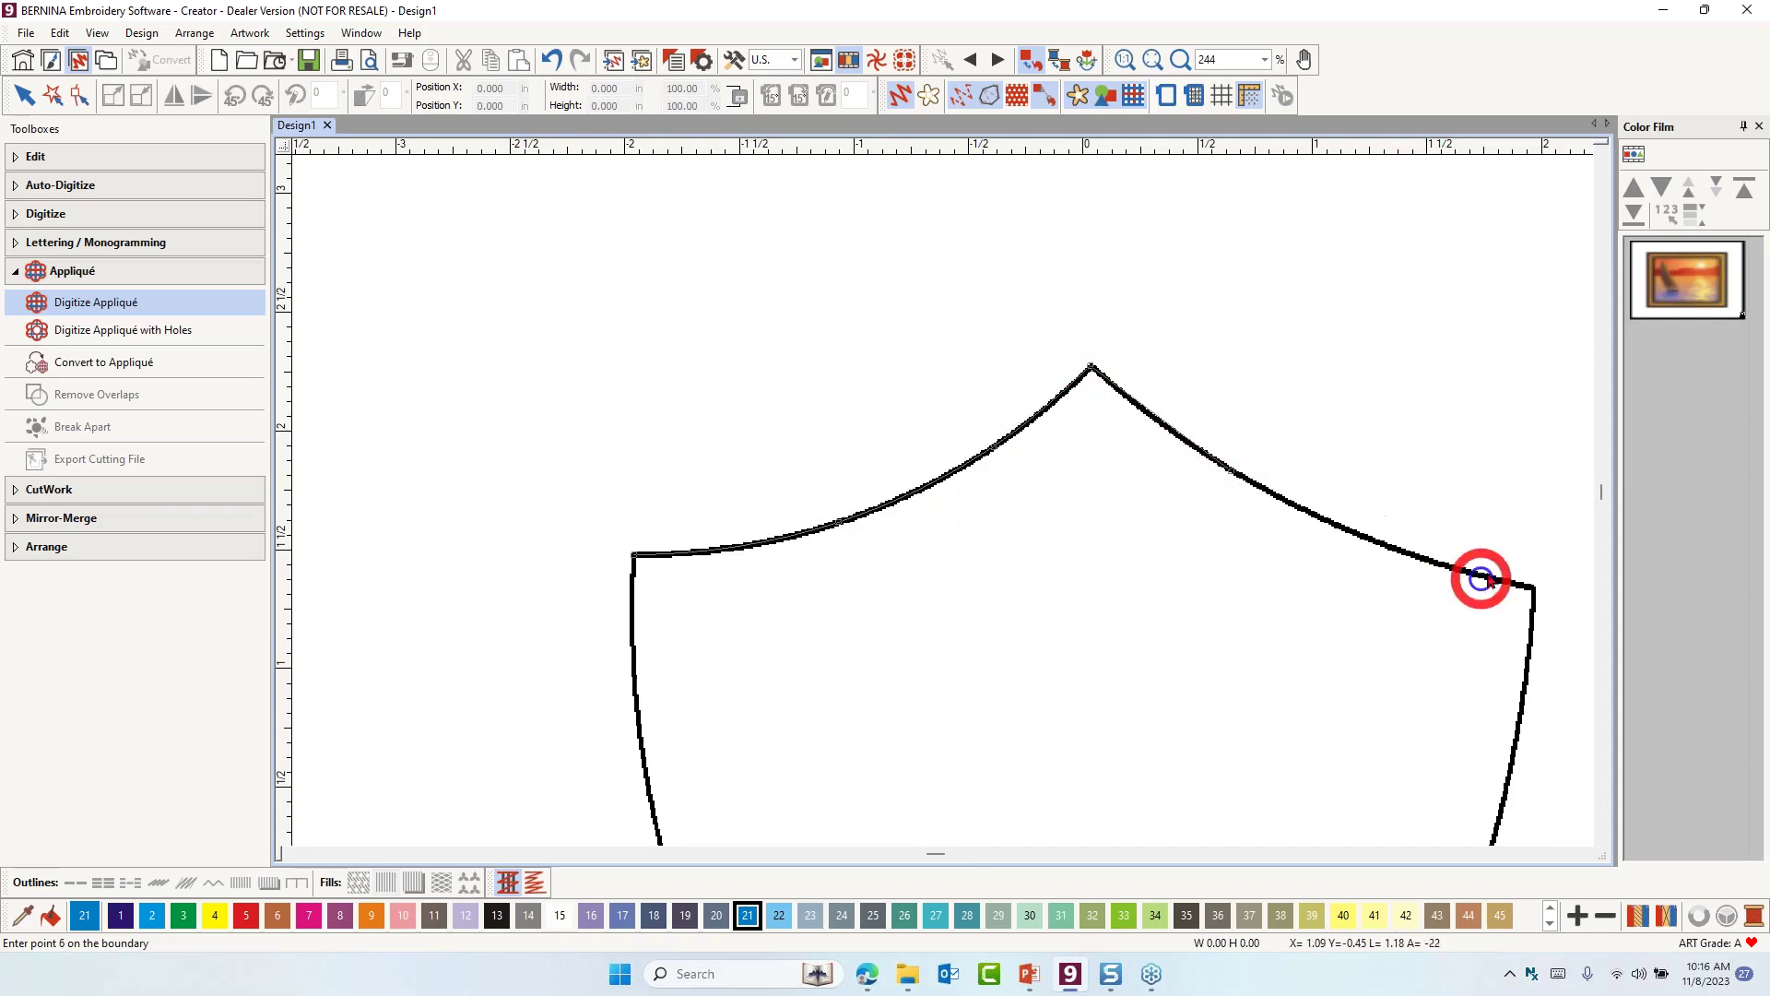
pyautogui.click(1532, 587)
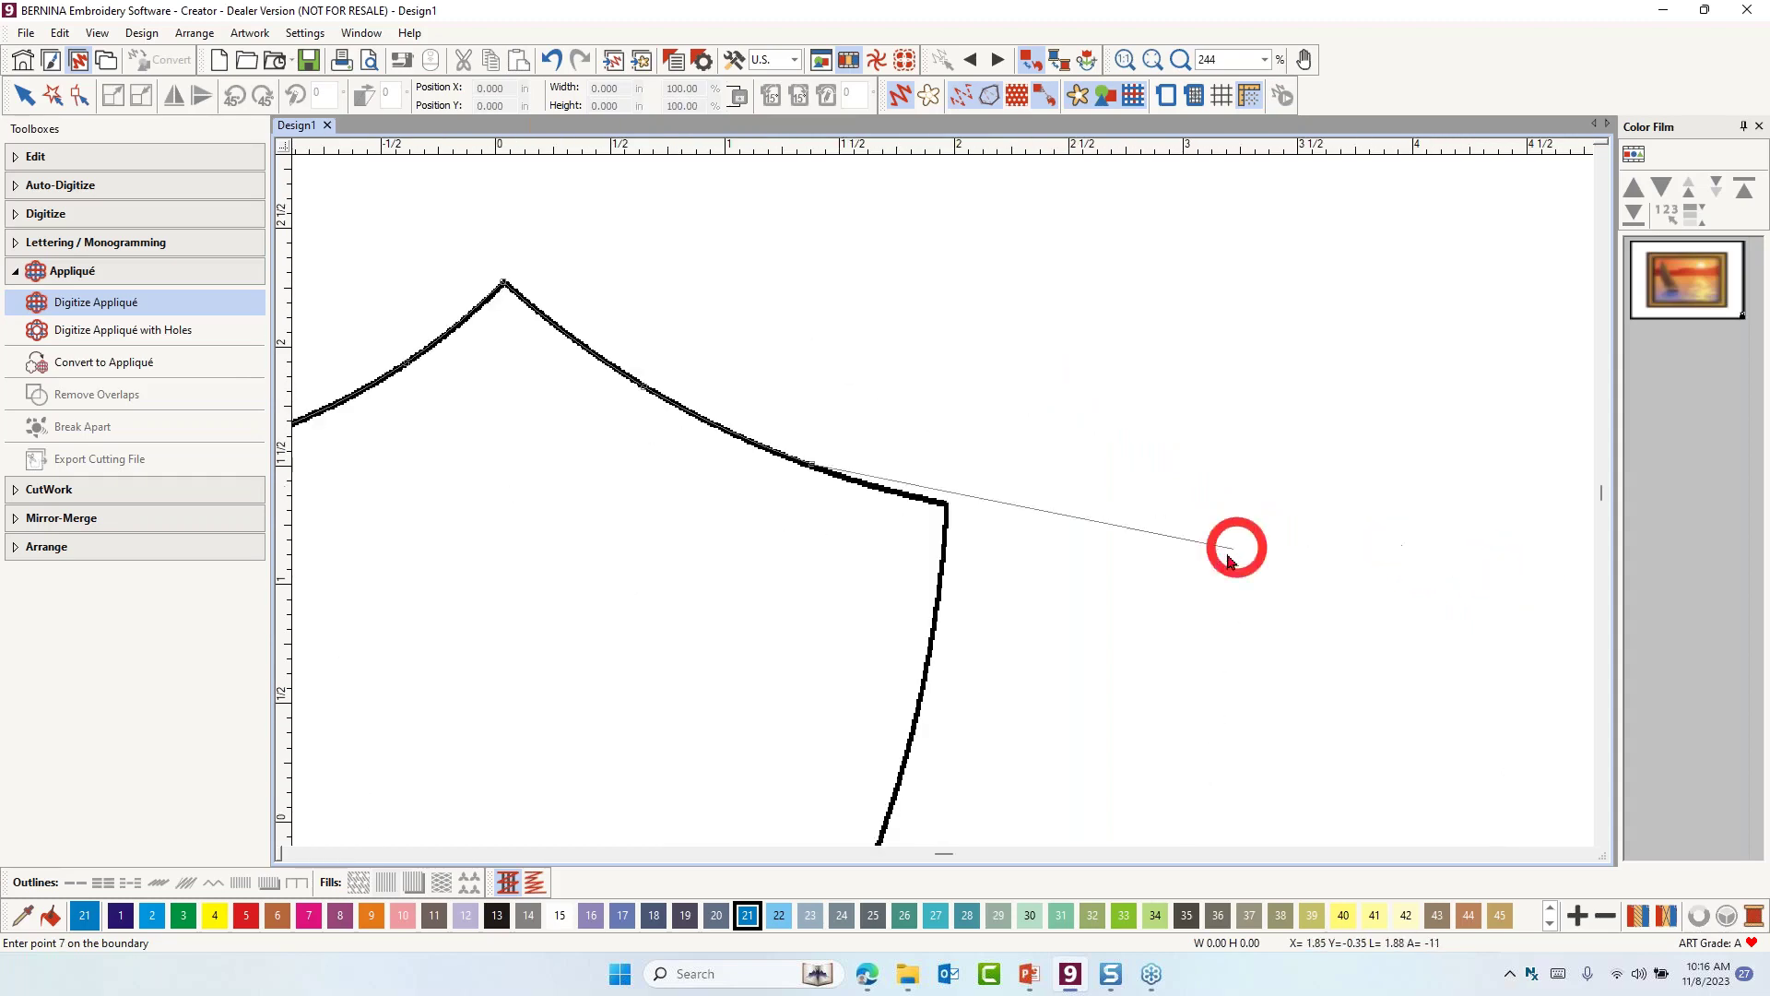
pyautogui.click(941, 505)
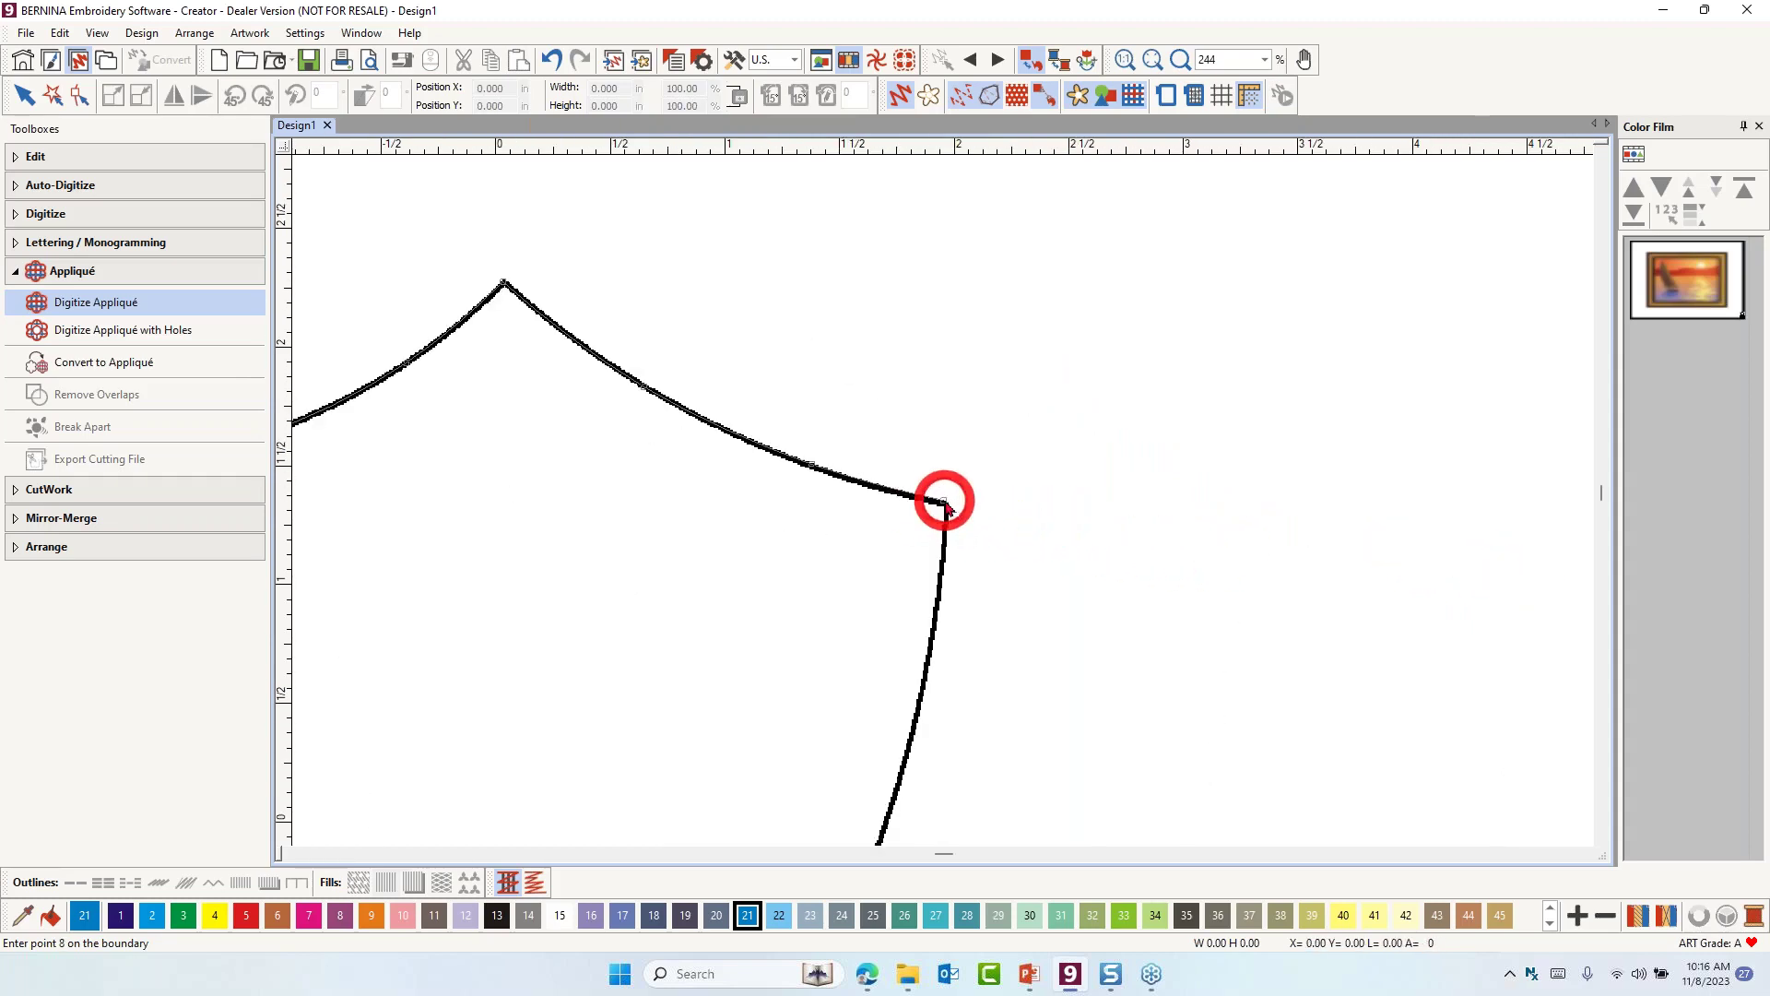
# Continue the appliqué outline with curve points down the shield's right side to its bottom tip
pyautogui.rightClick(911, 751)
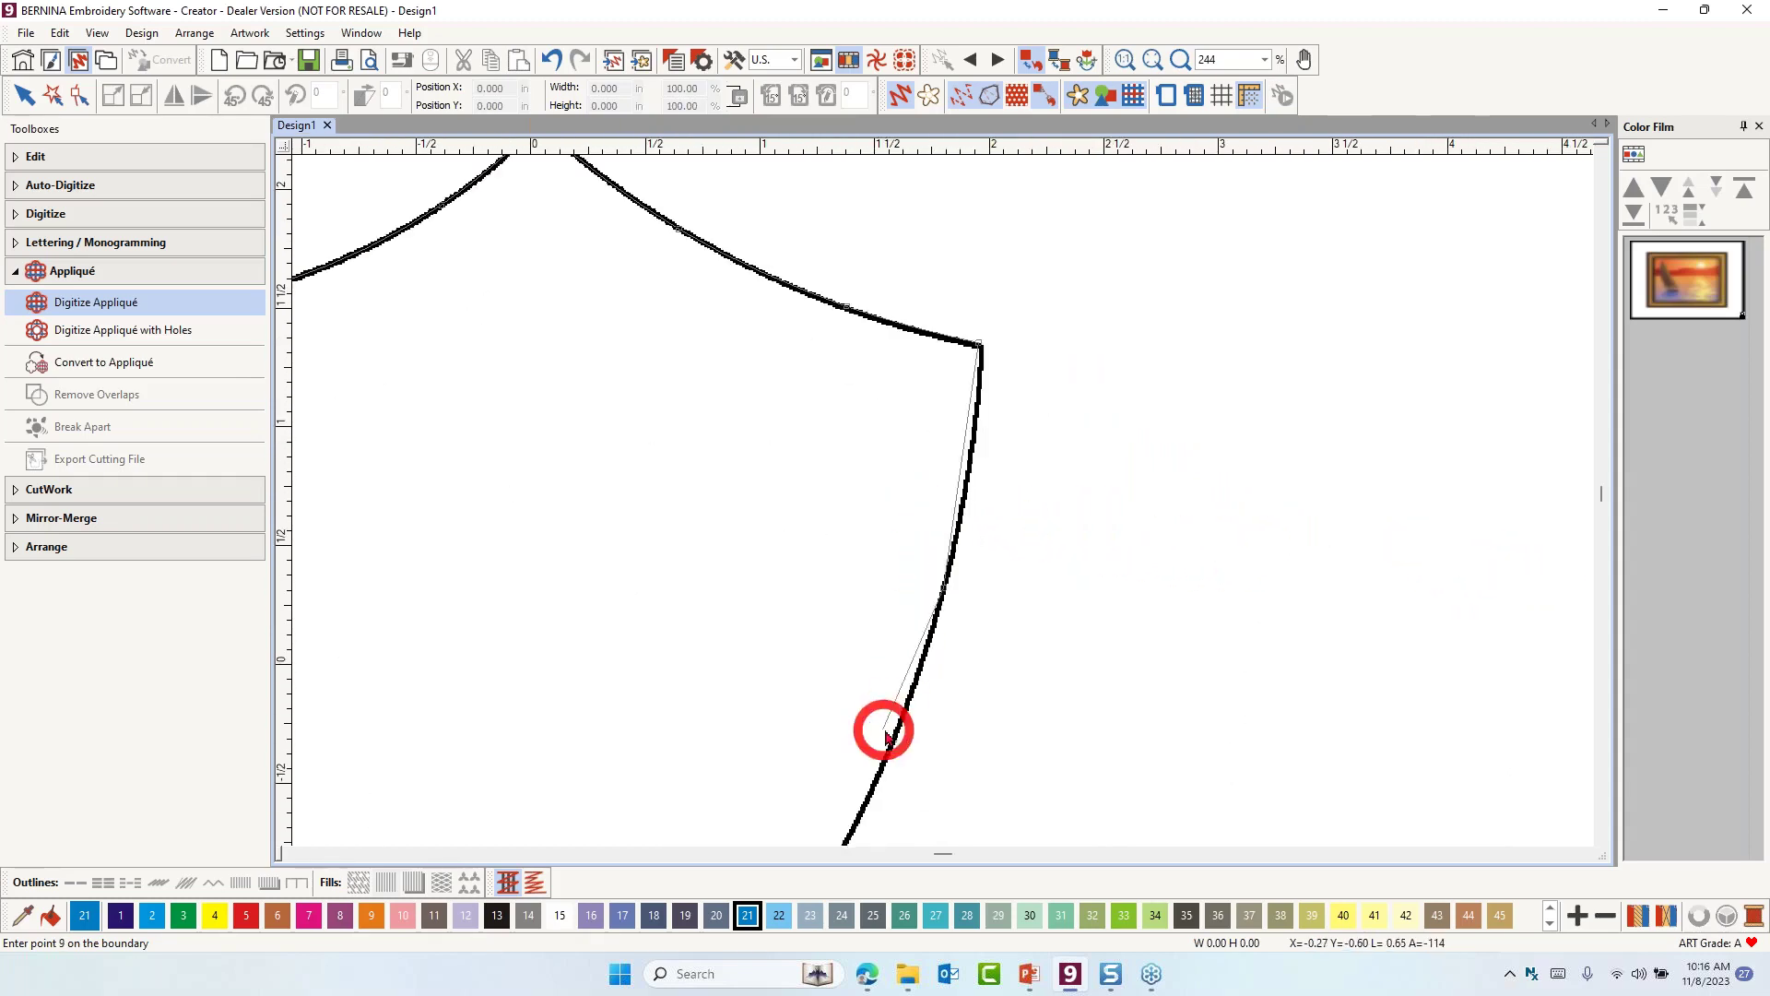
pyautogui.rightClick(883, 775)
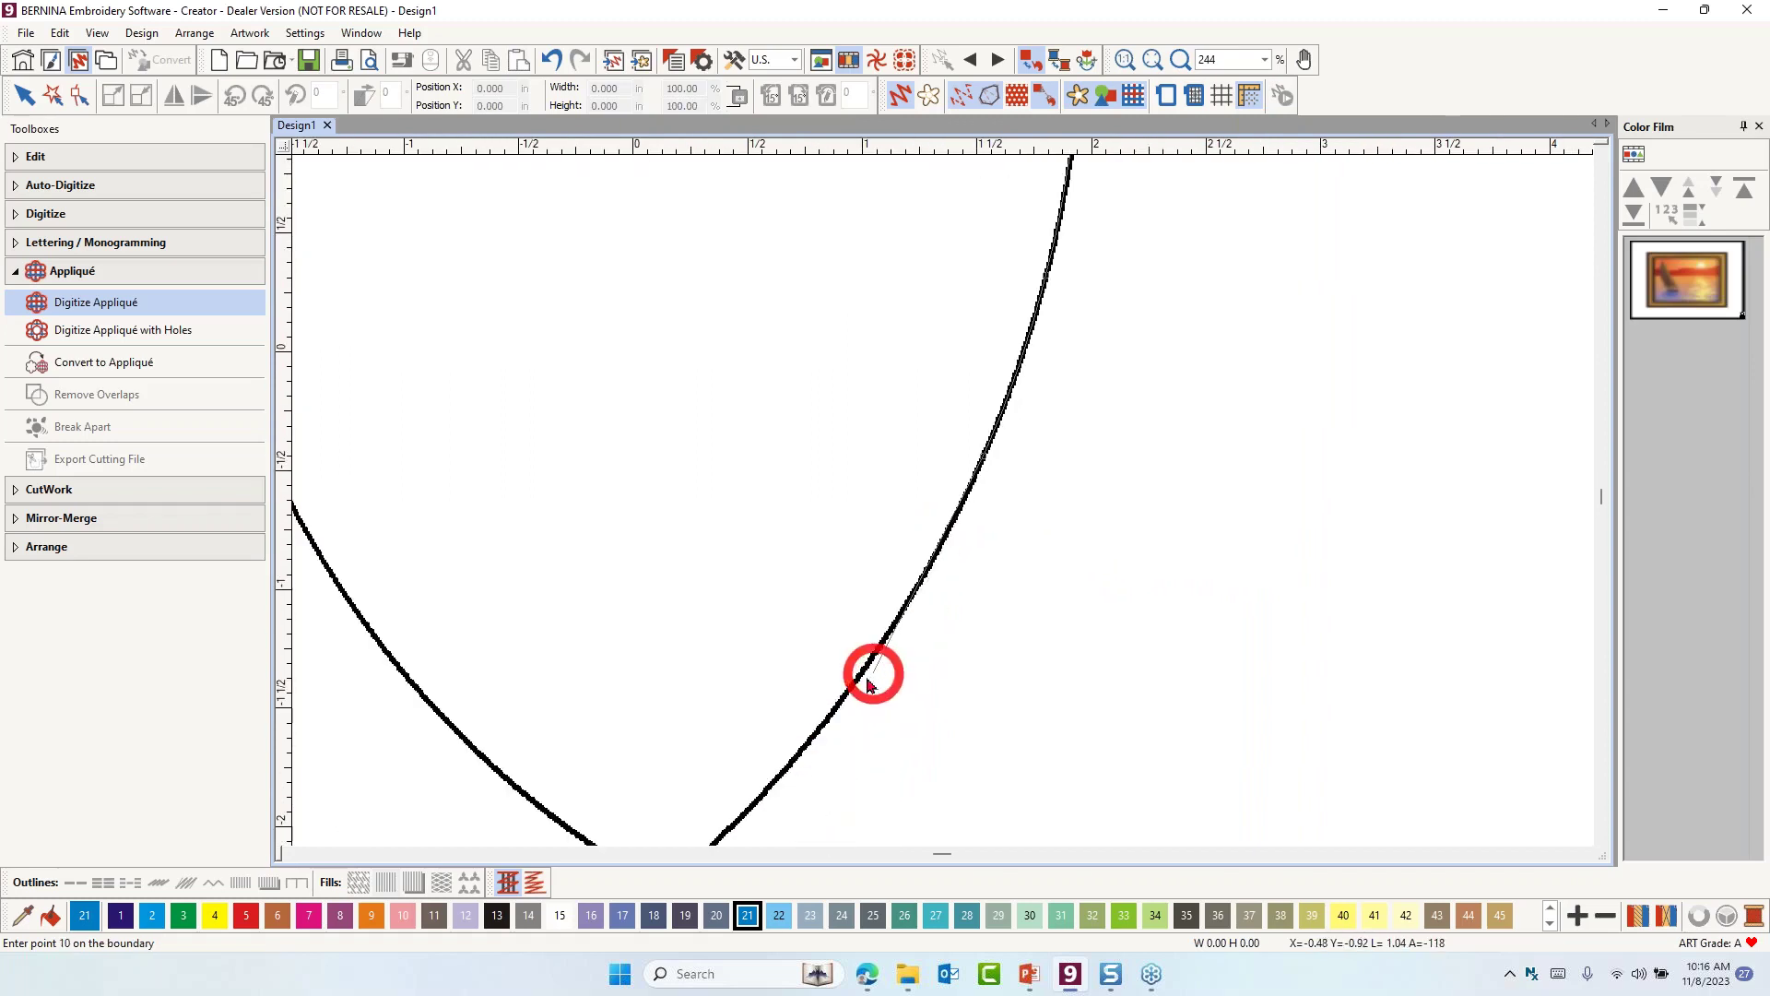
pyautogui.rightClick(857, 684)
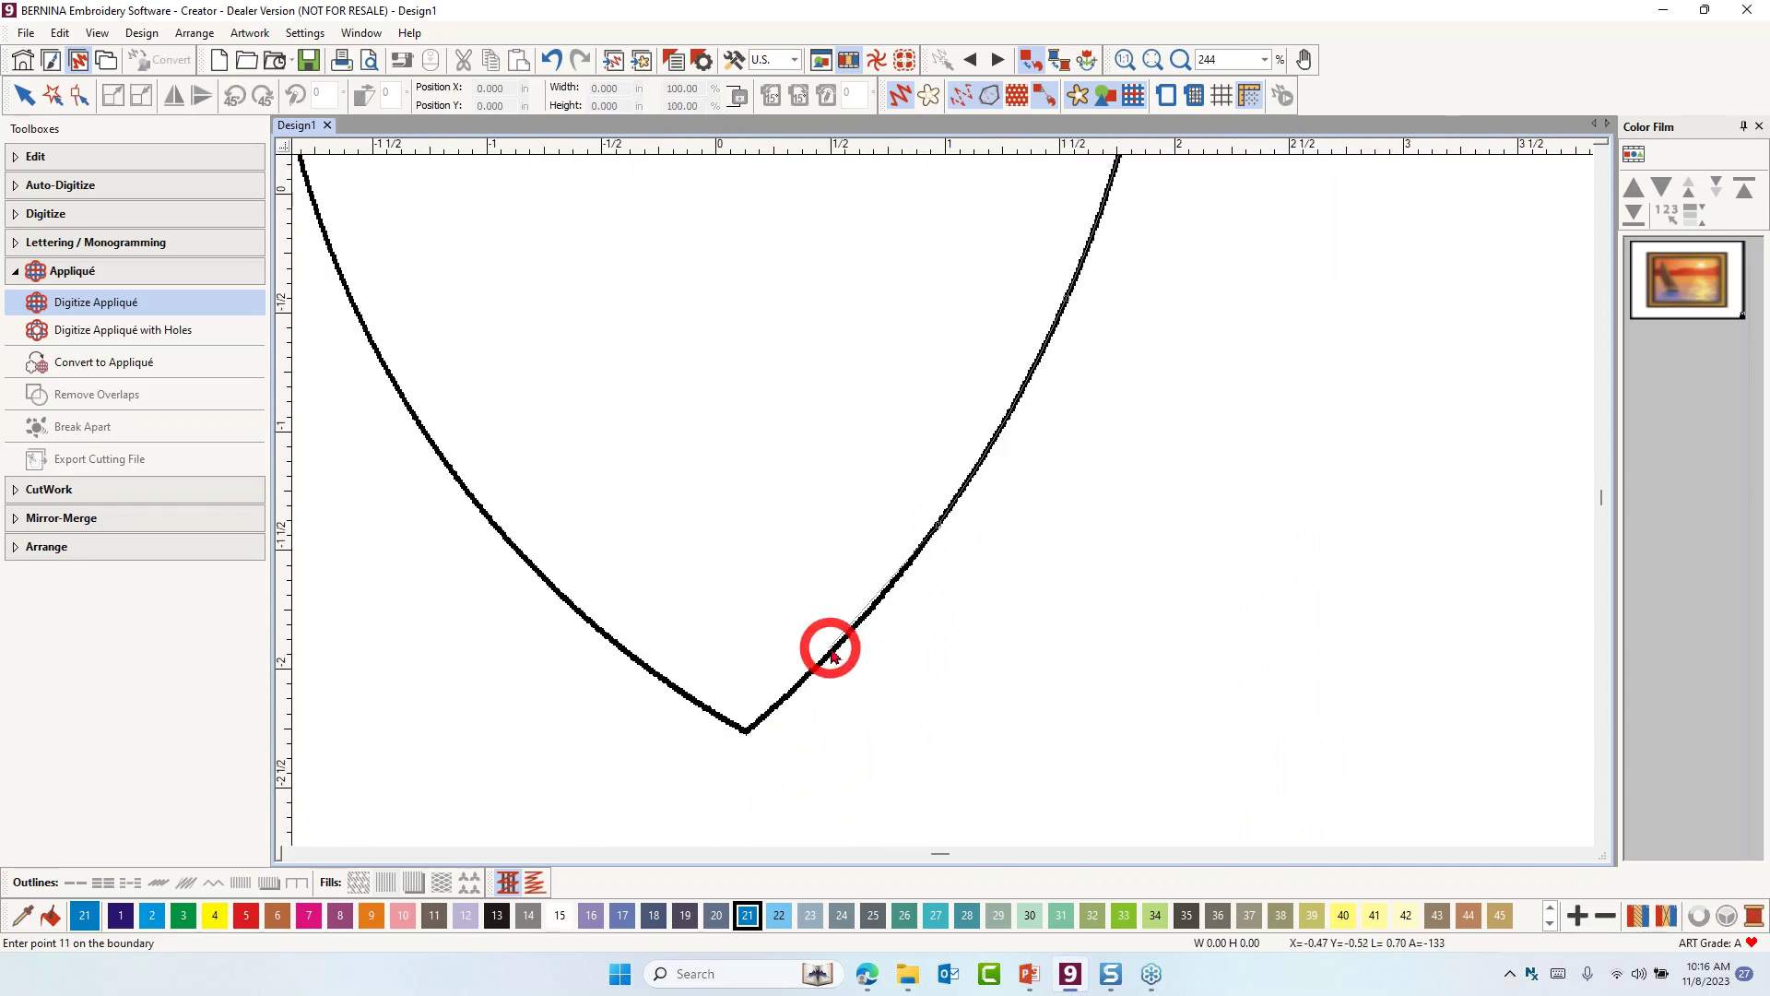
pyautogui.rightClick(815, 675)
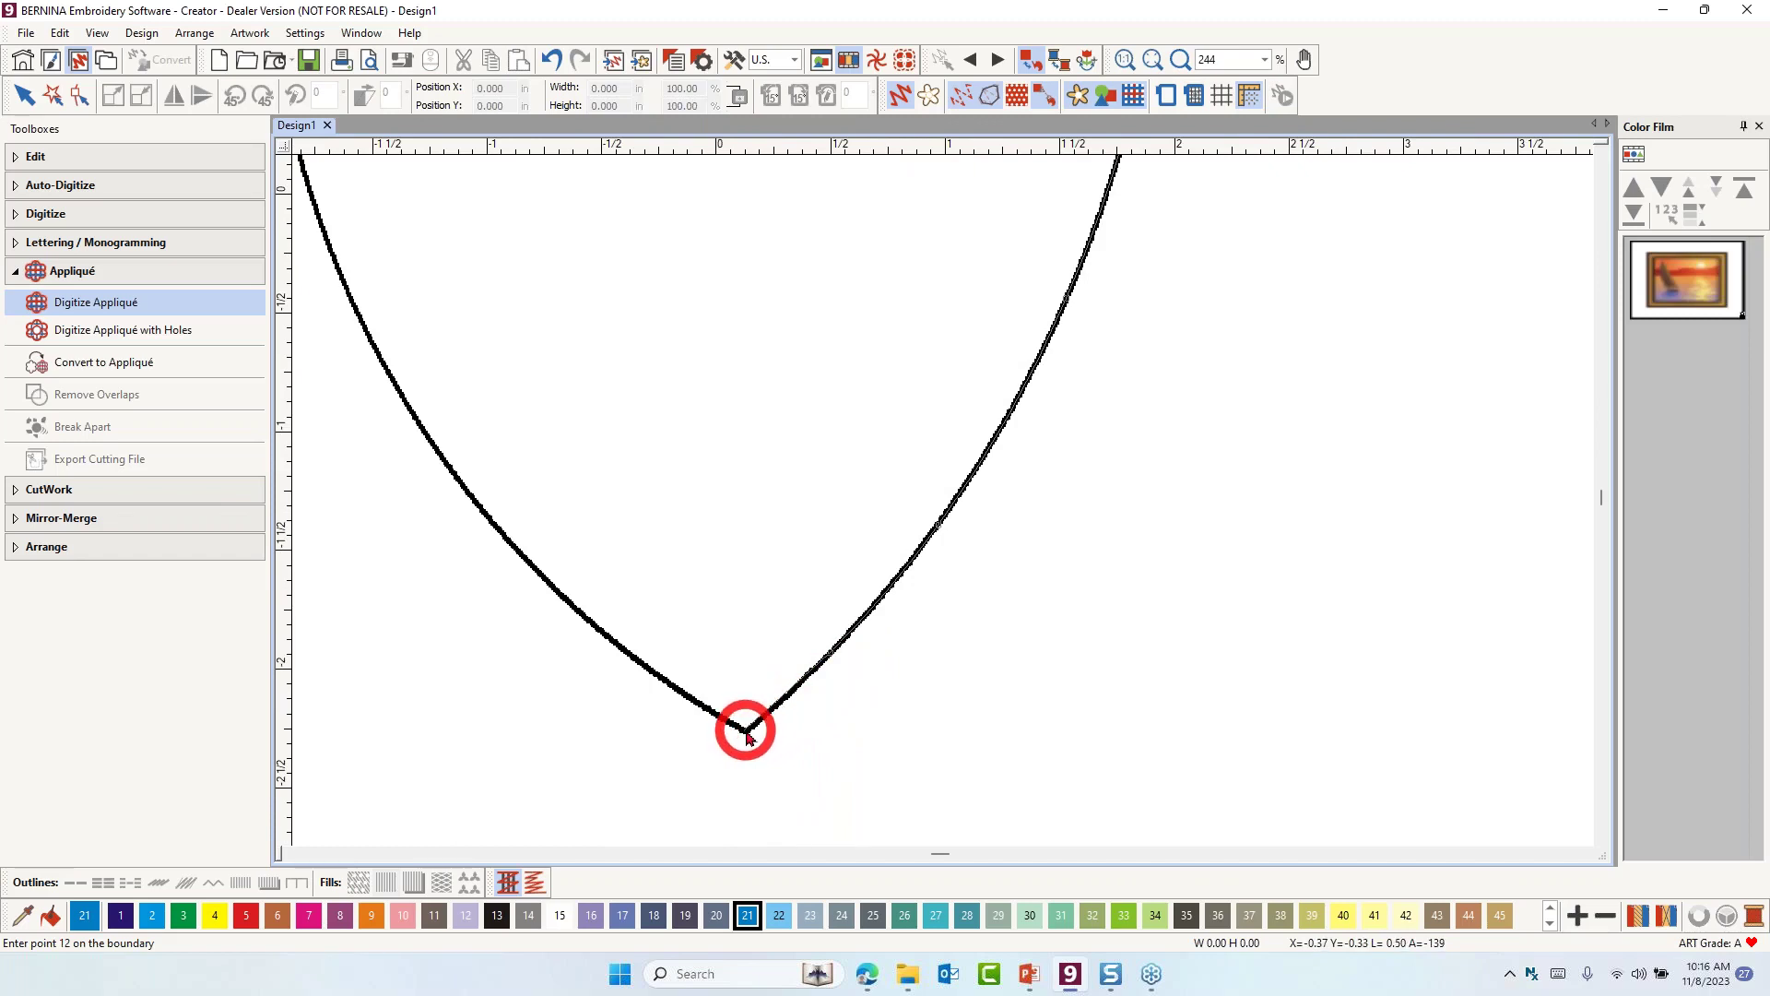
# Trace the shield's left side back up toward the starting corner and close the outline to generate the appliqué
pyautogui.click(563, 601)
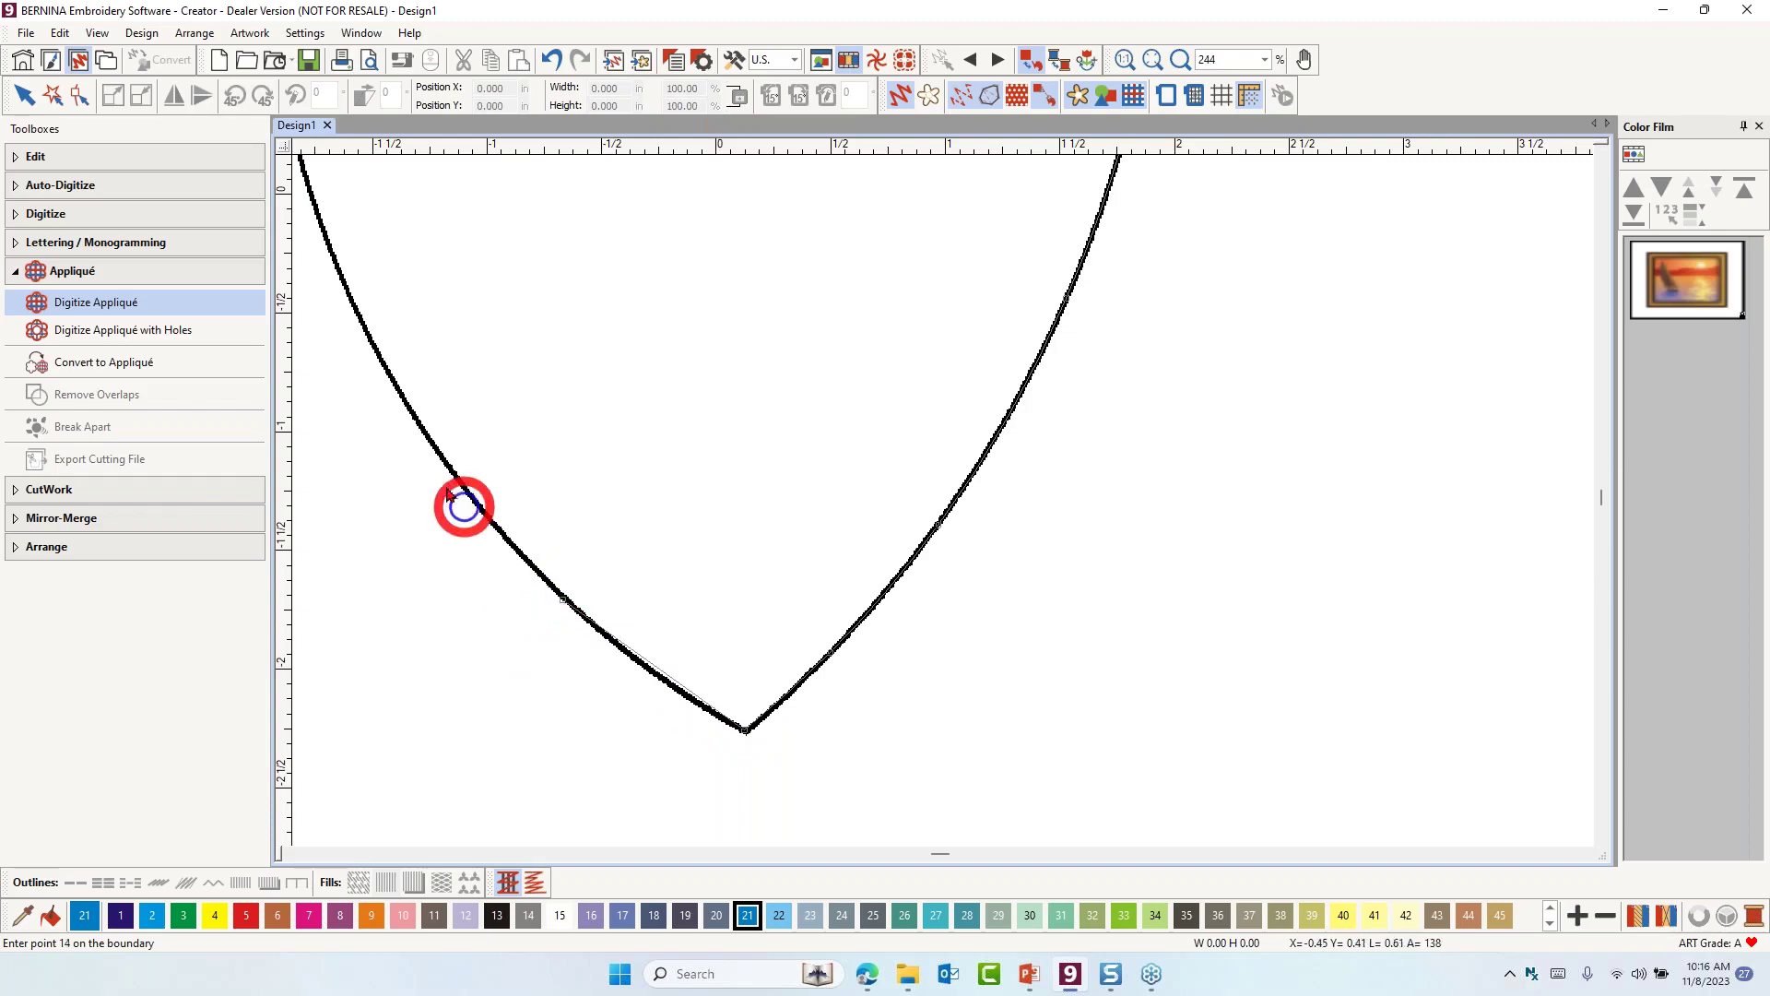
pyautogui.click(417, 426)
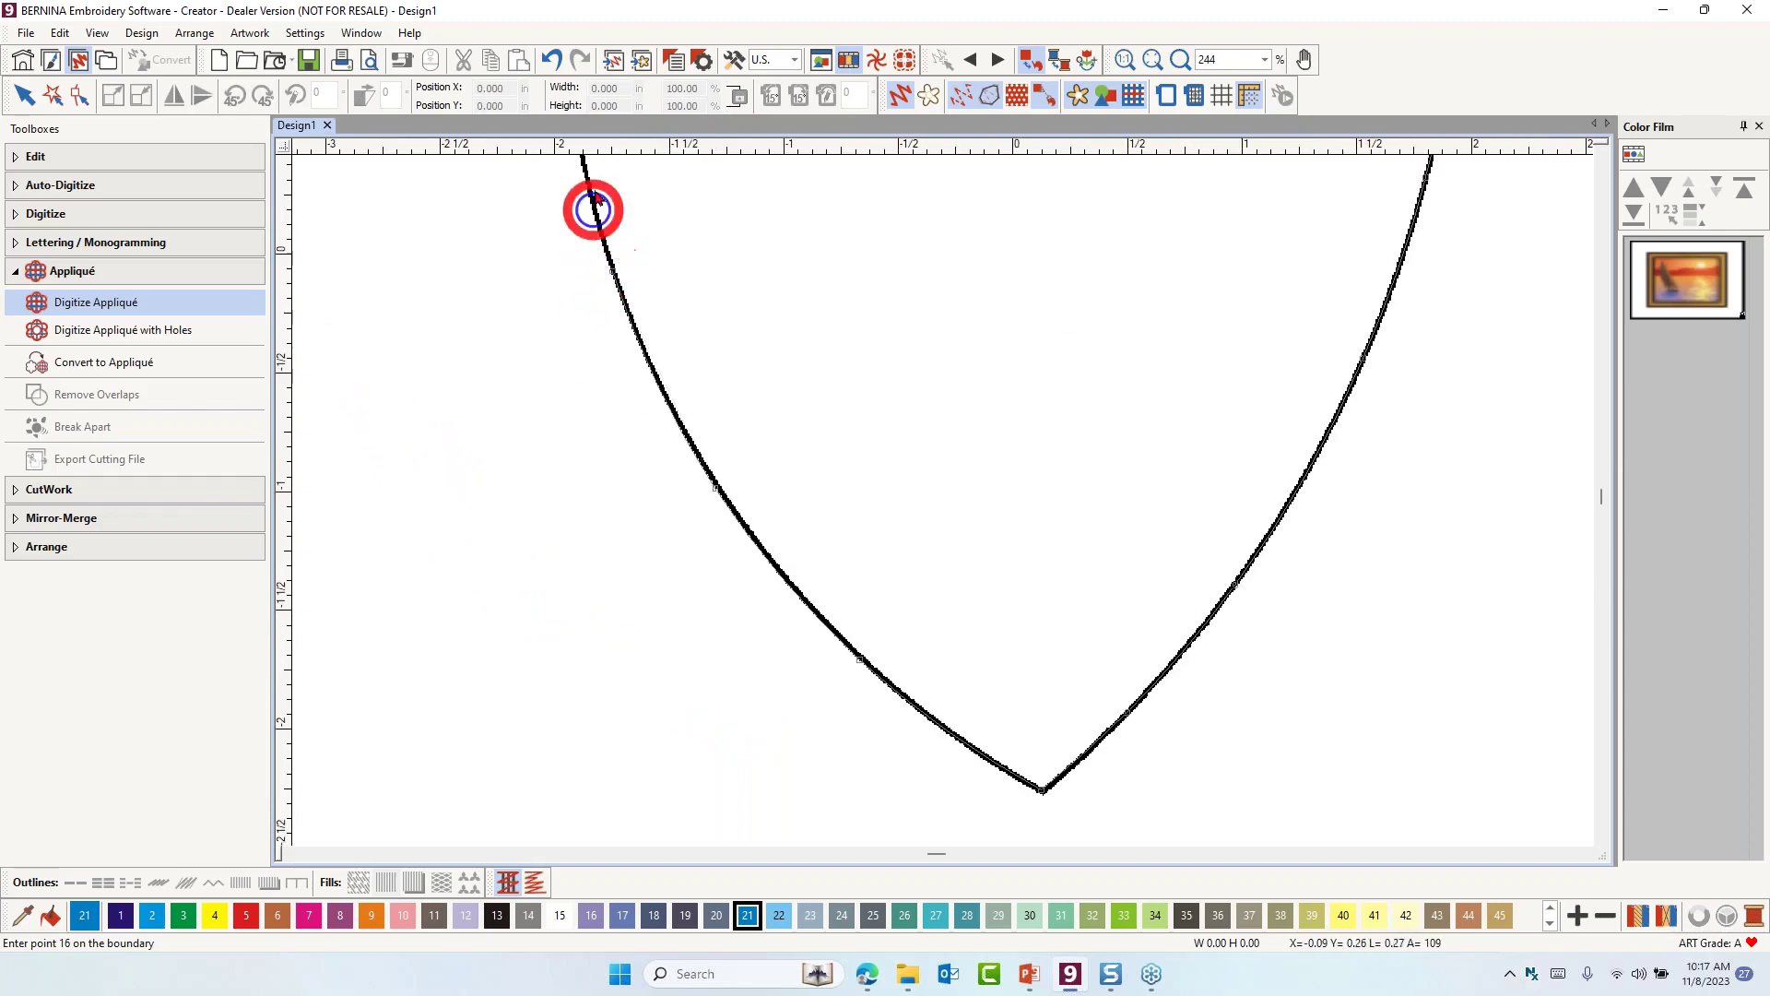
pyautogui.click(593, 206)
pyautogui.click(740, 210)
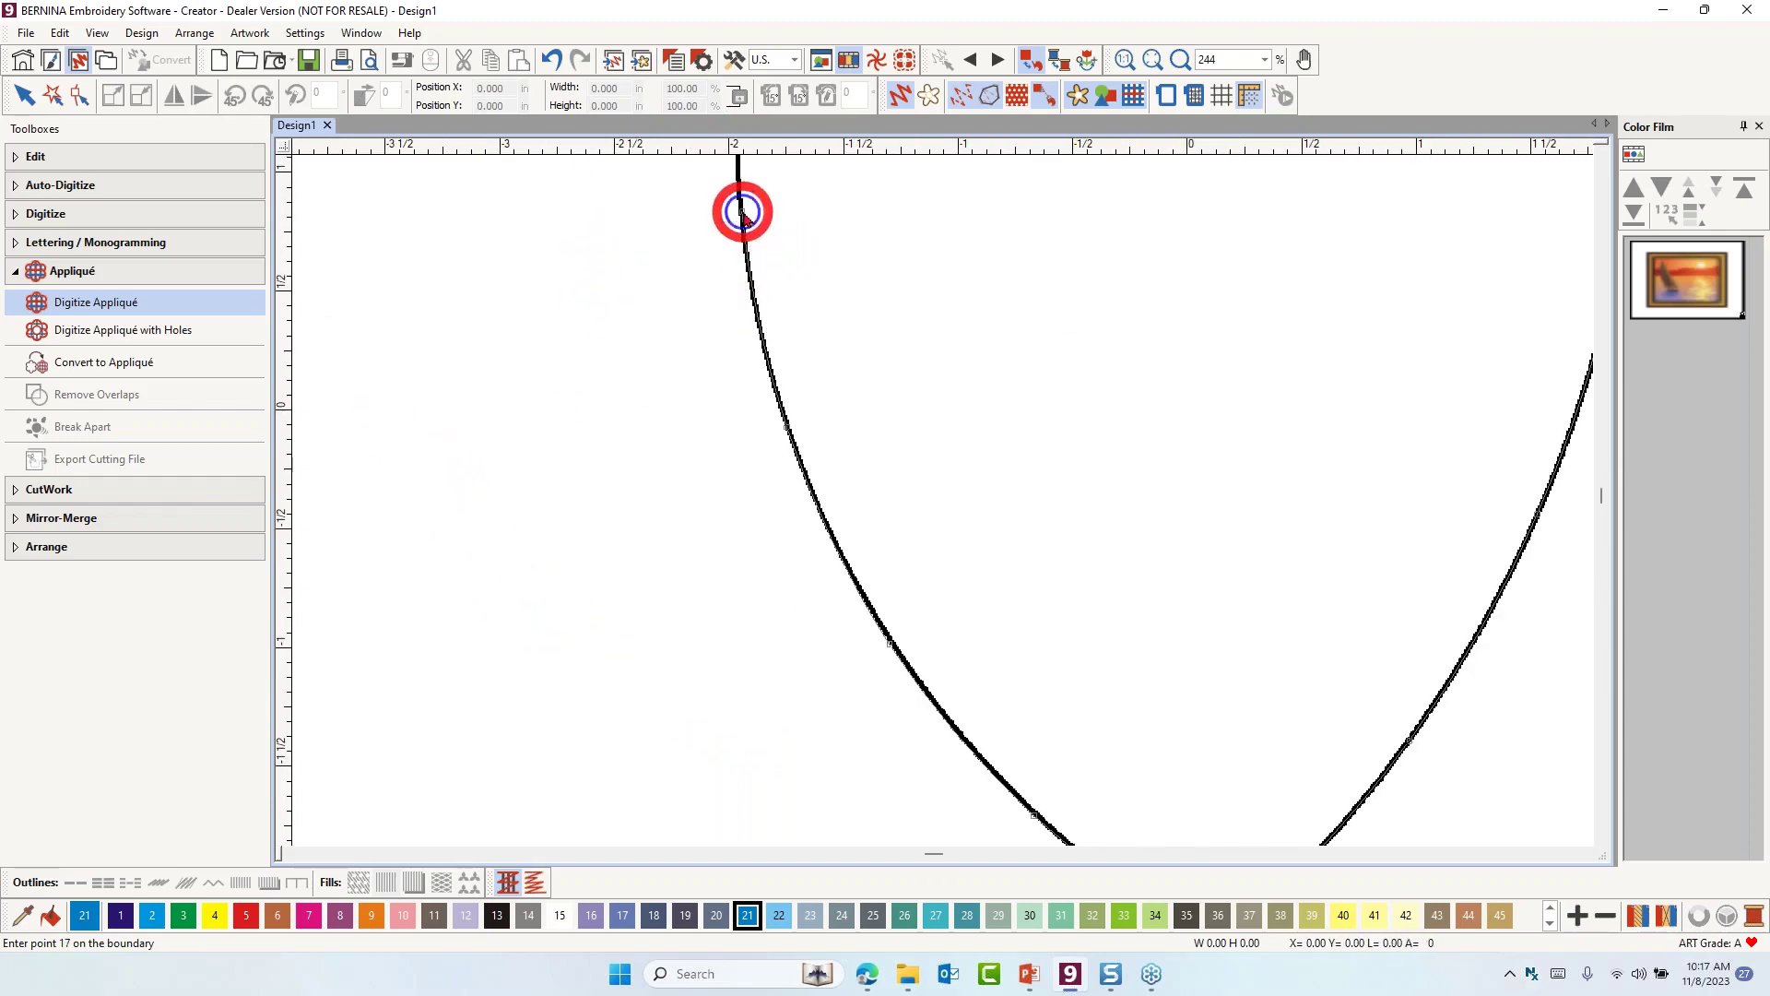
pyautogui.scroll(-2, 739, 211)
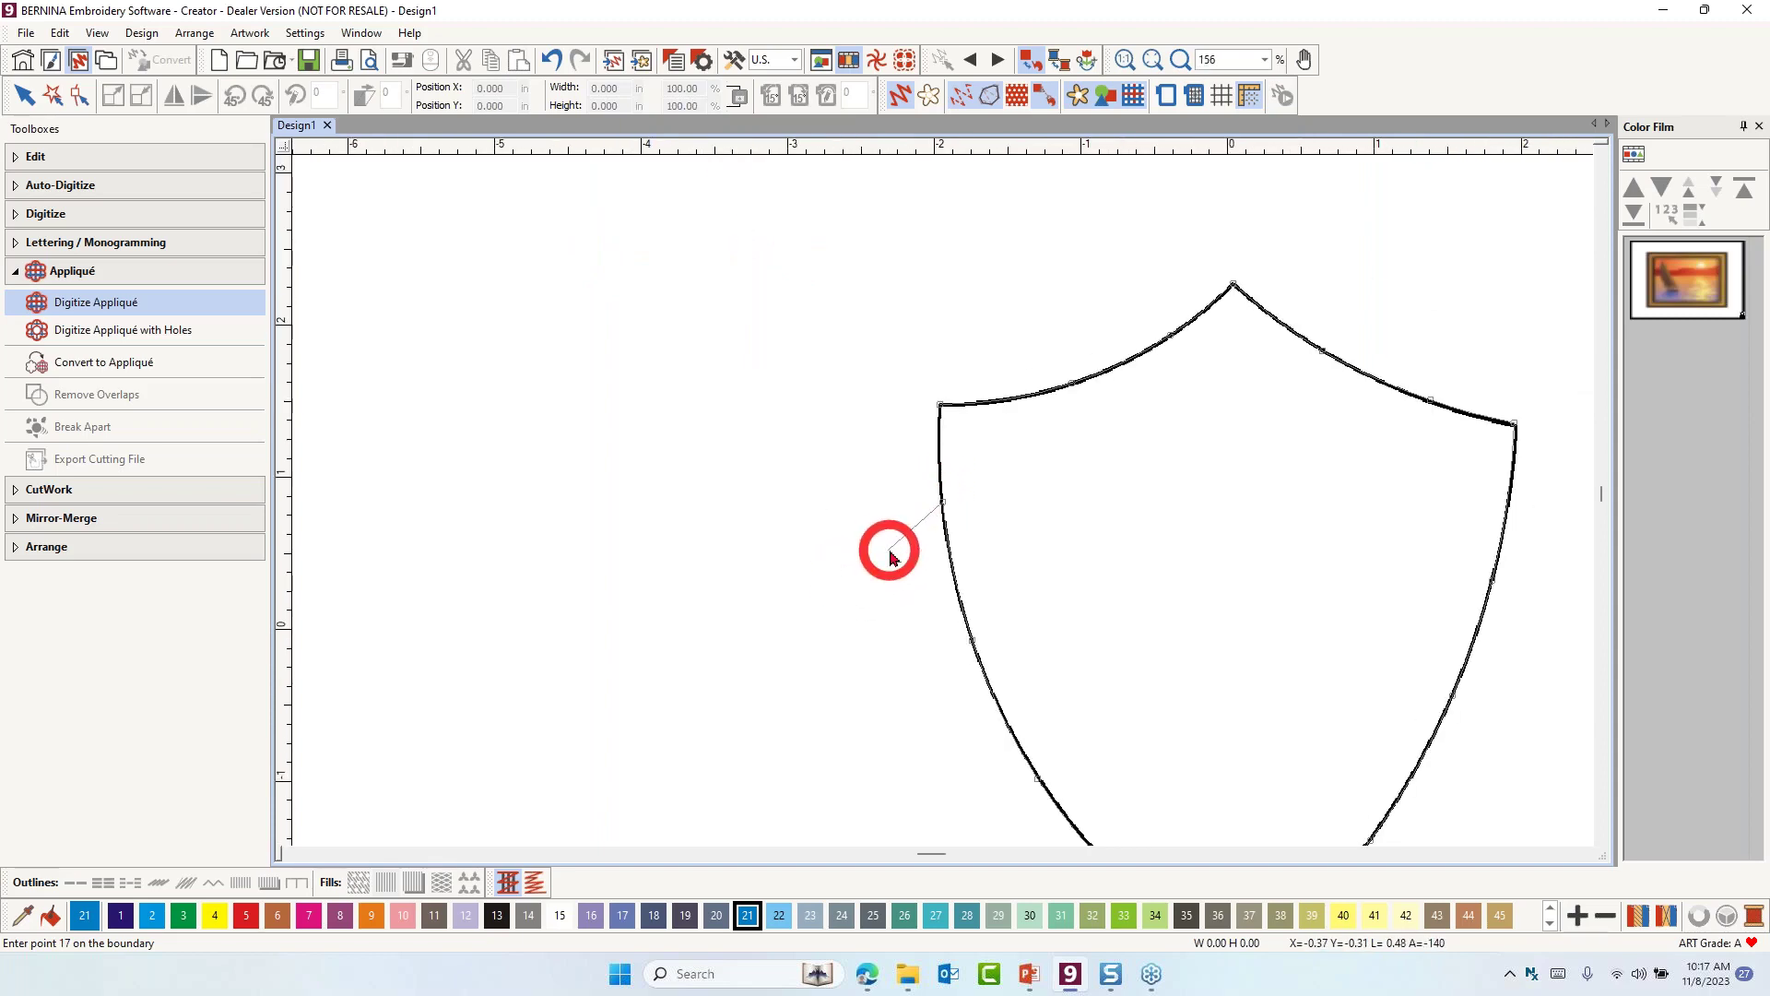
pyautogui.press('Return')
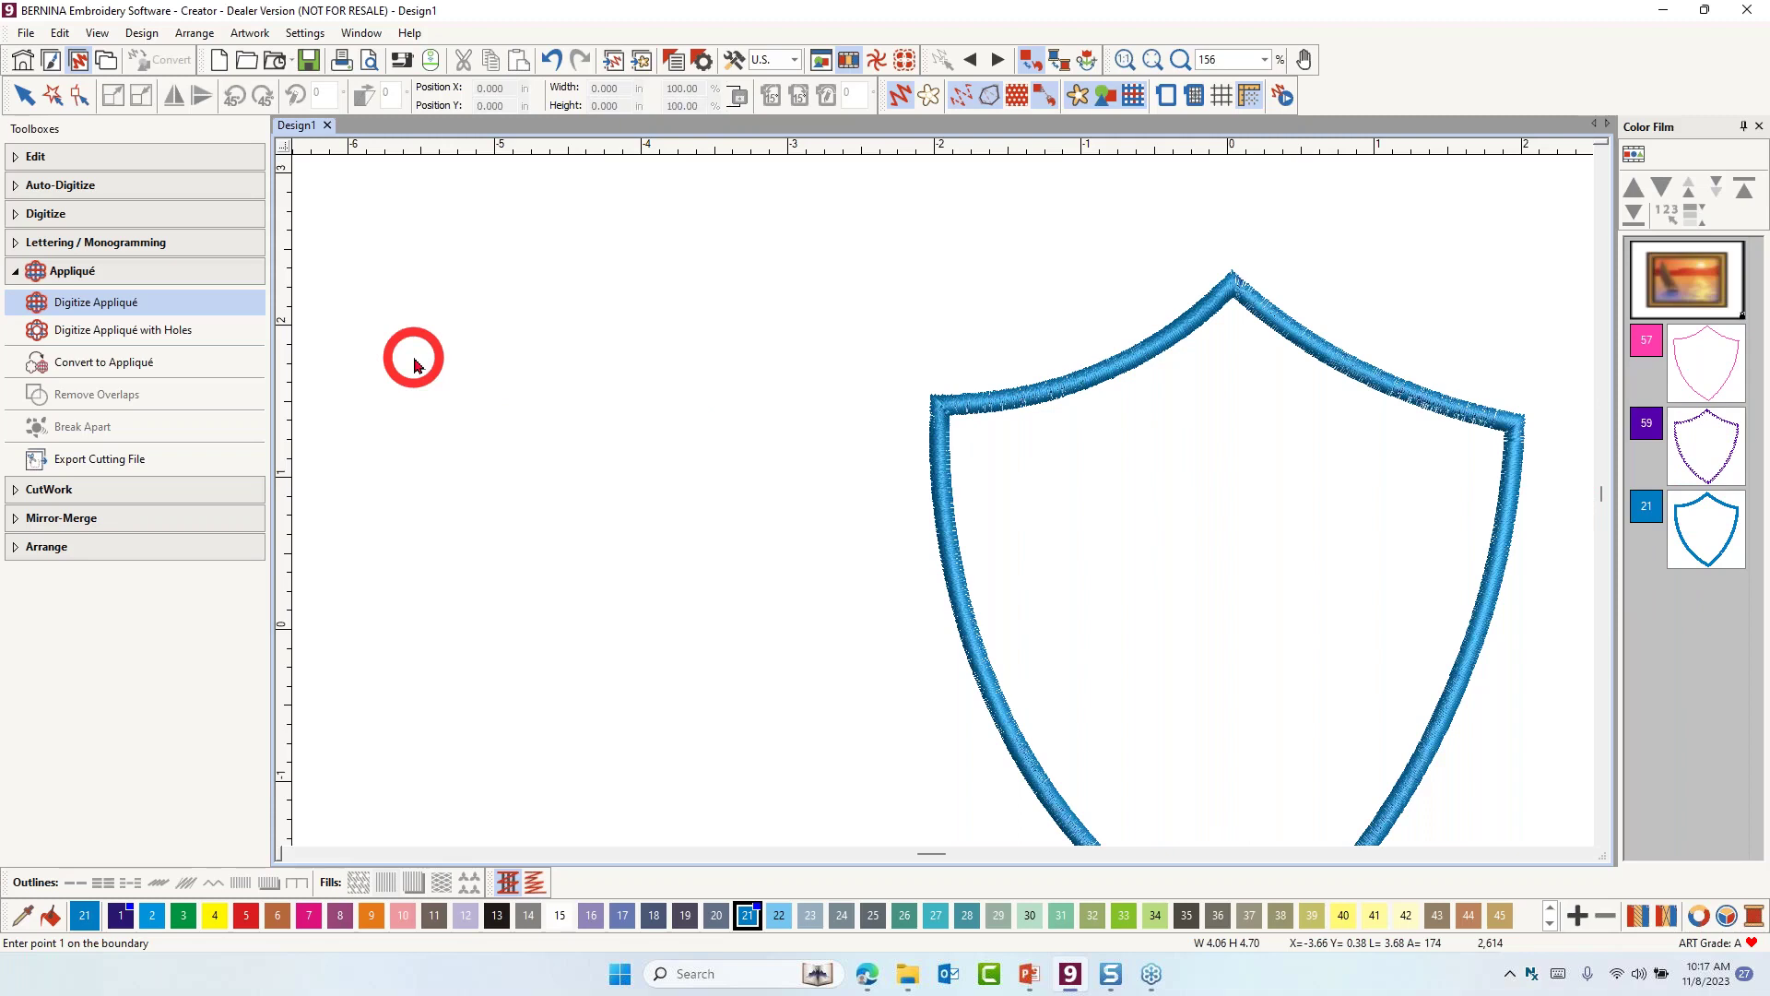
pyautogui.press('Escape')
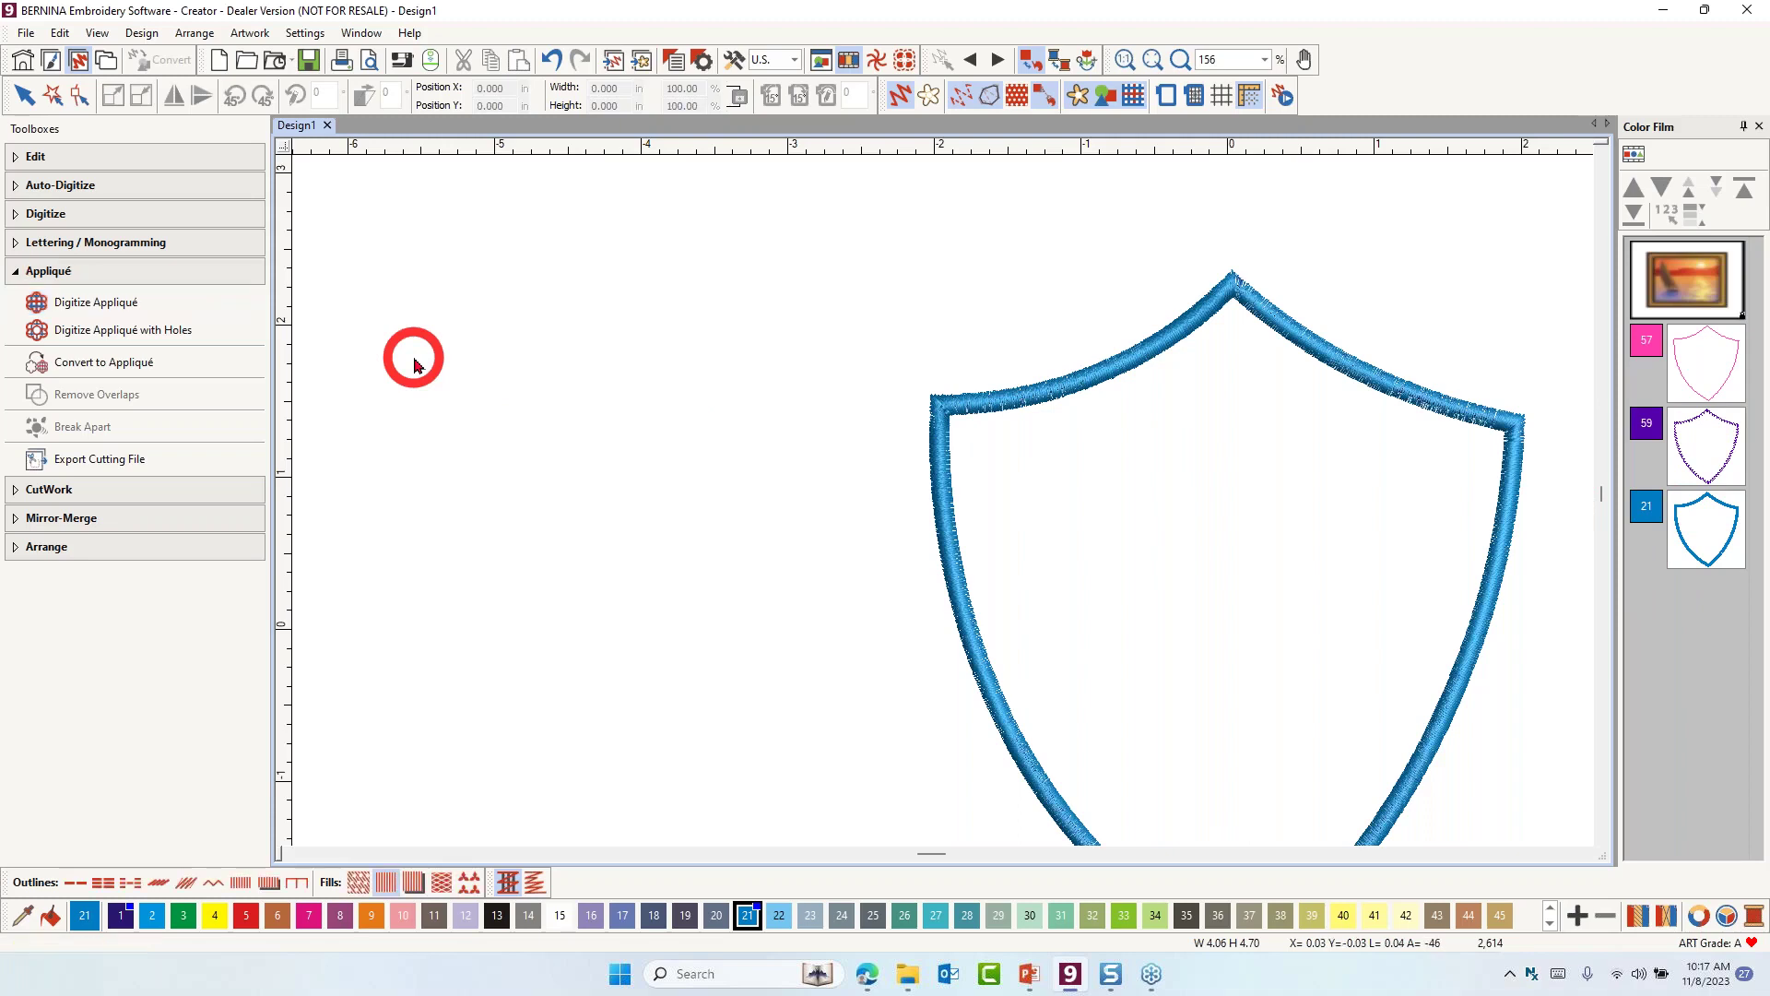
# Add a cutting line for the appliqué material in the shield's appliqué object properties
pyautogui.doubleClick(1048, 399)
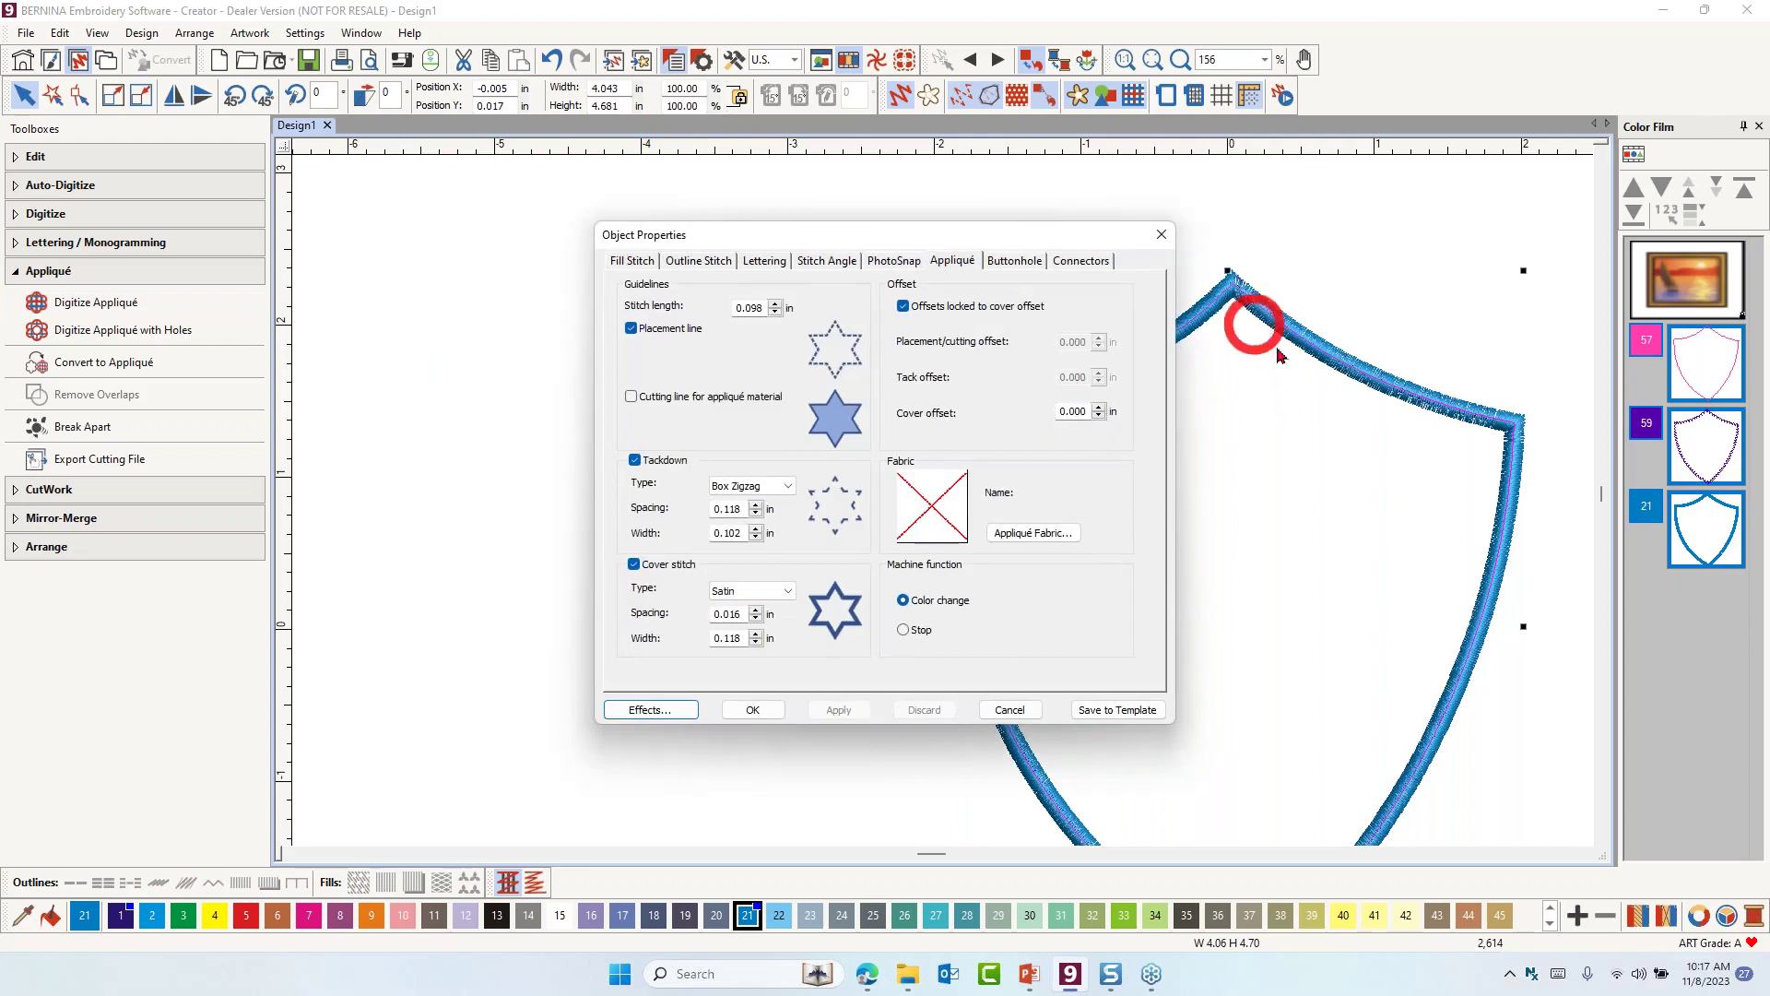
pyautogui.moveTo(900, 235); pyautogui.dragTo(585, 210)
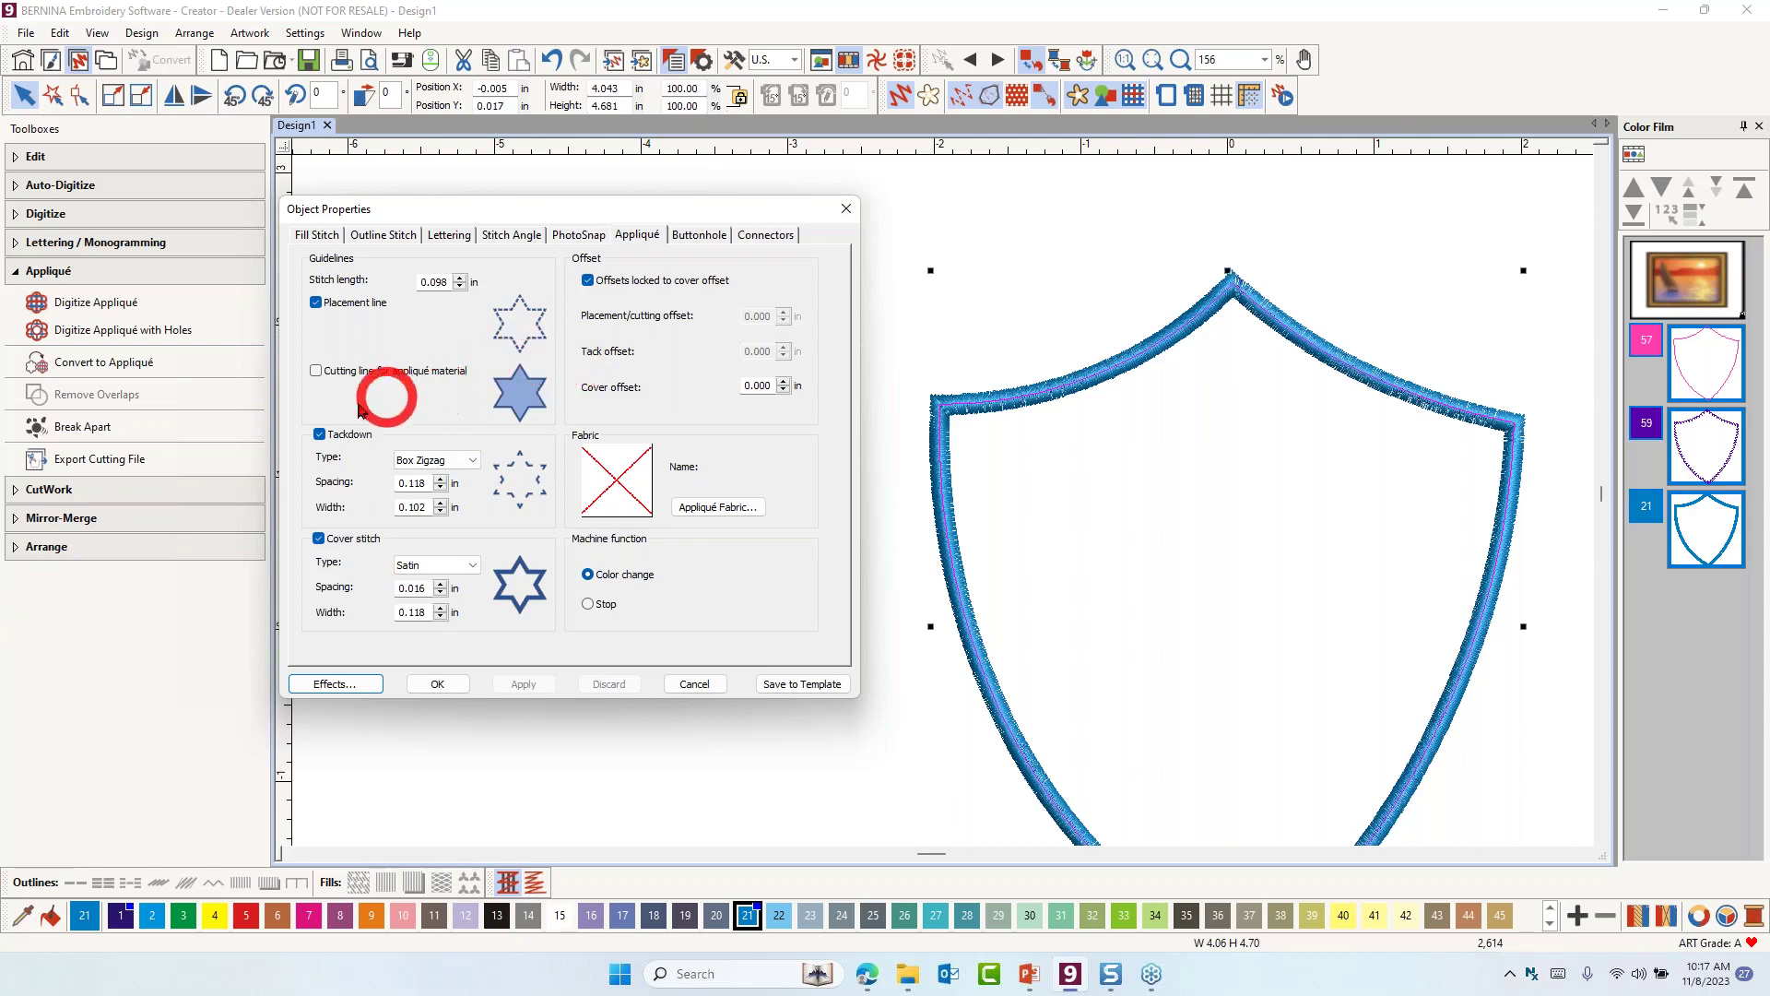
pyautogui.click(316, 371)
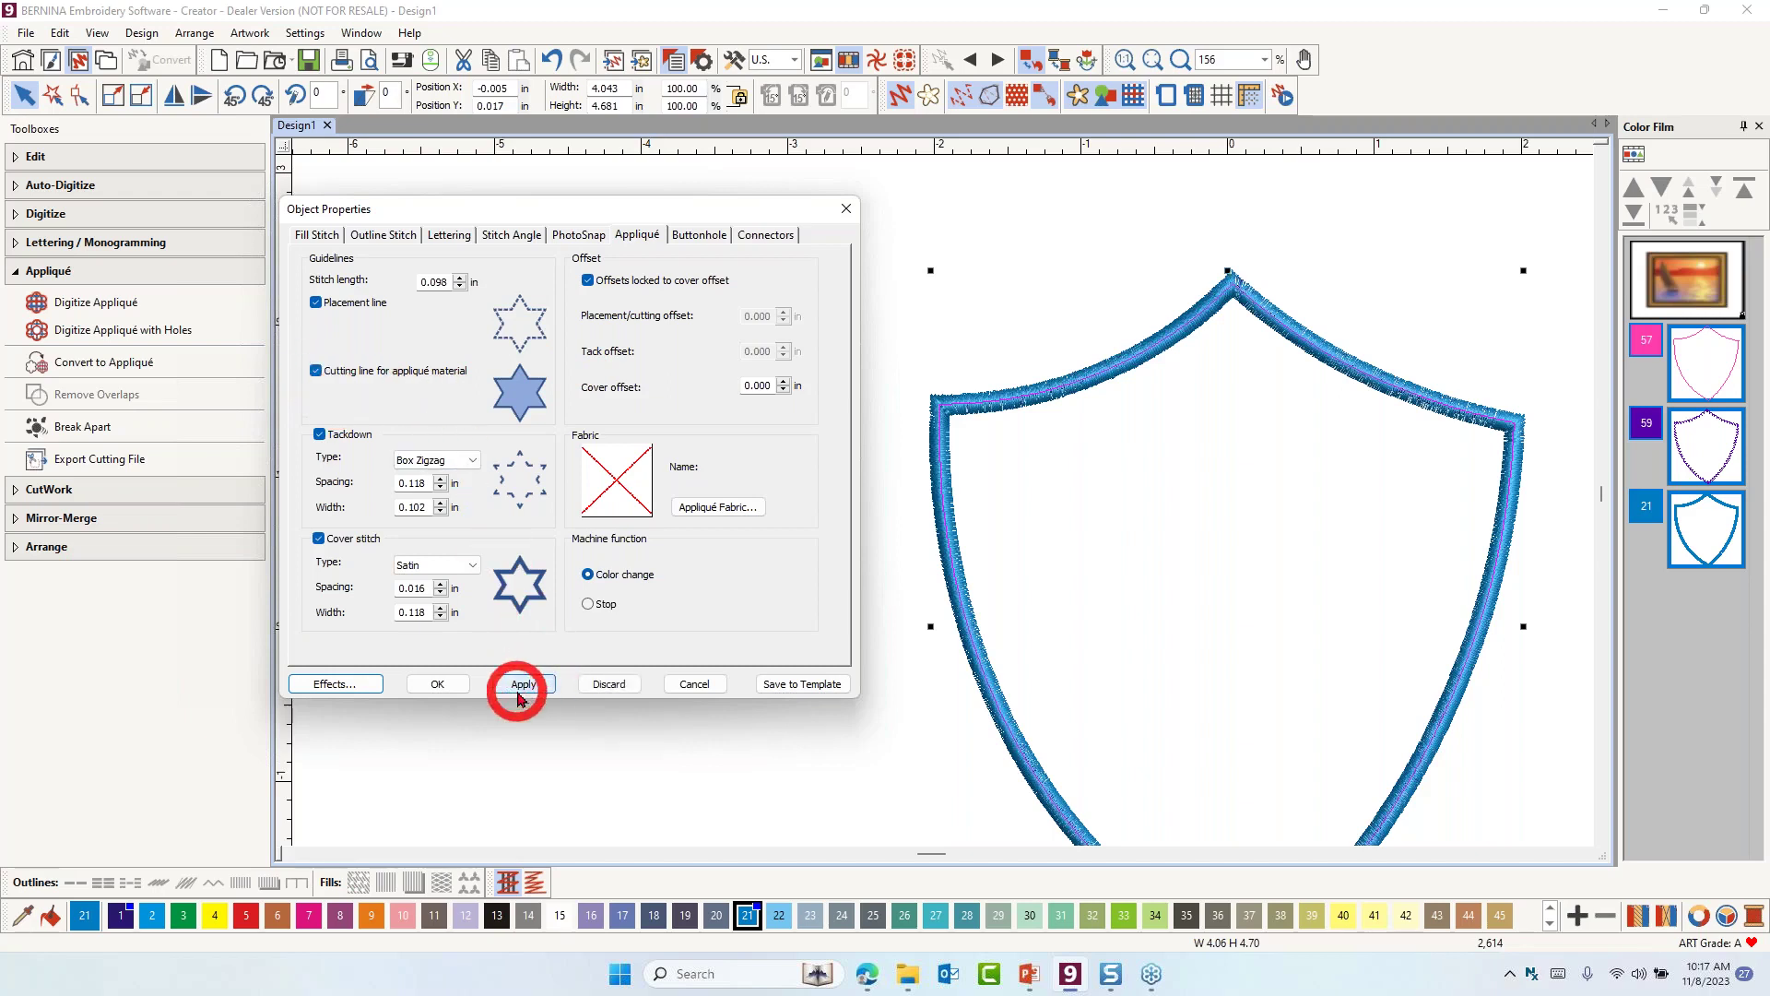
pyautogui.click(519, 687)
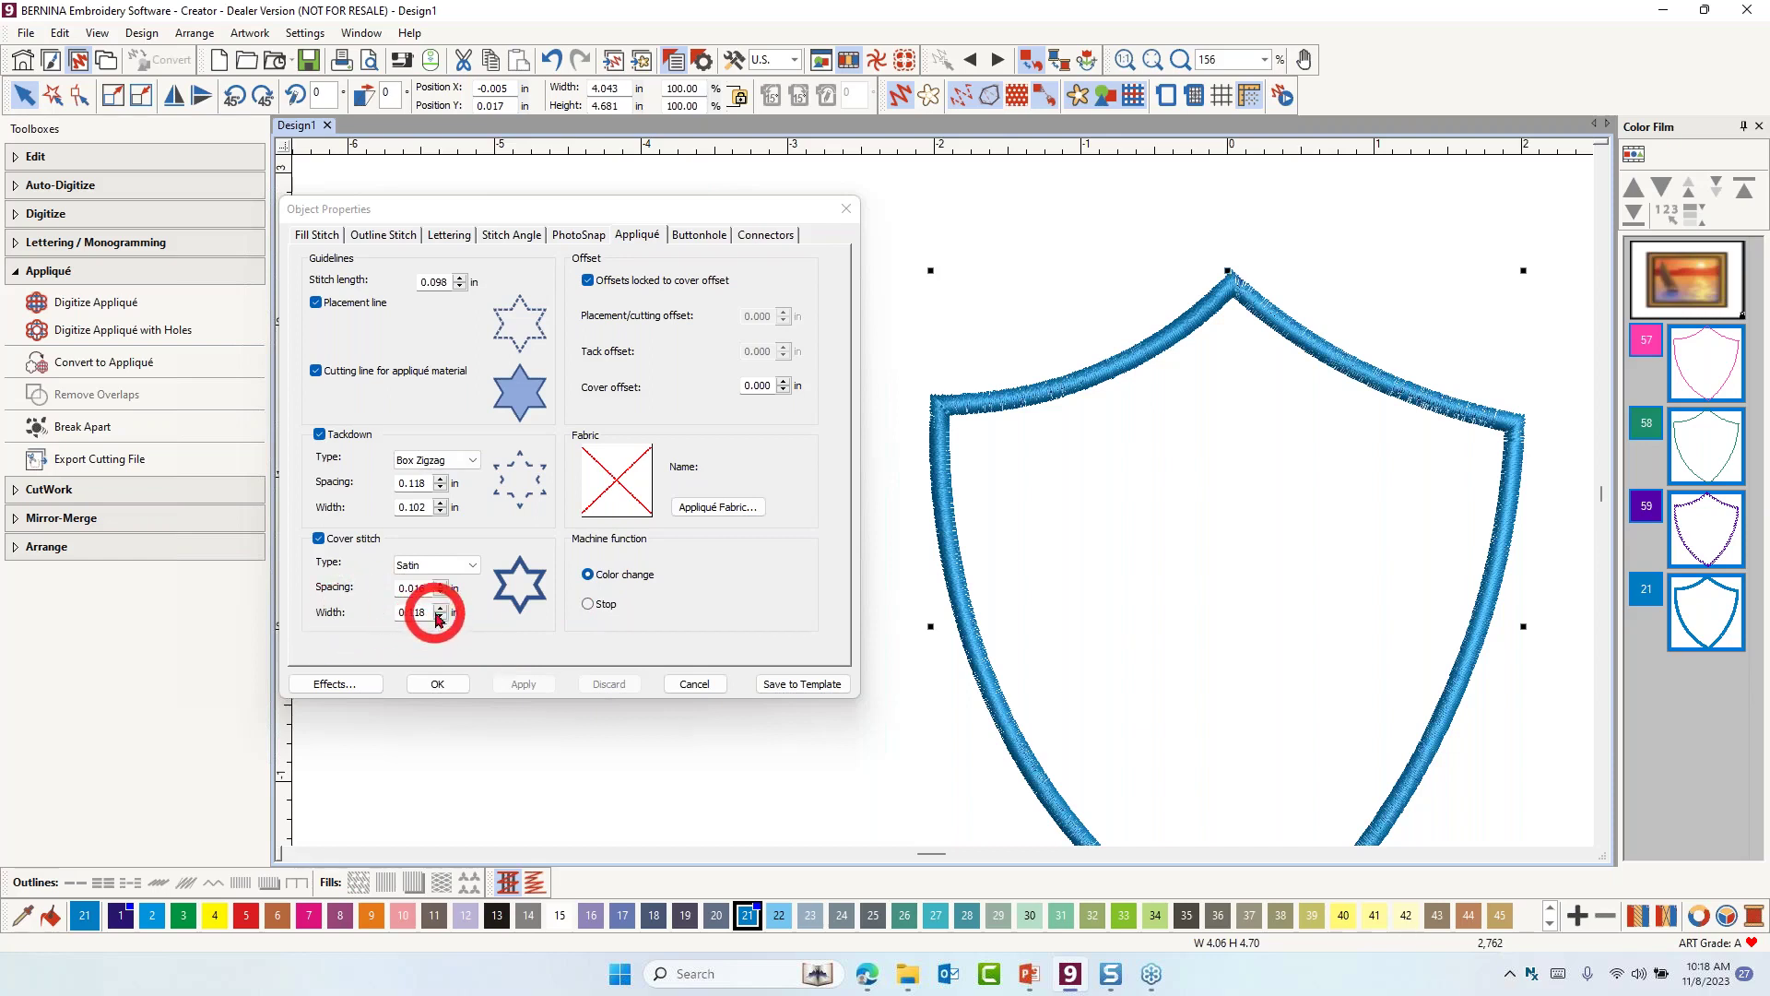
# Set the shield appliqué's satin cover stitch width to 3.5 mm and apply it
pyautogui.click(438, 616)
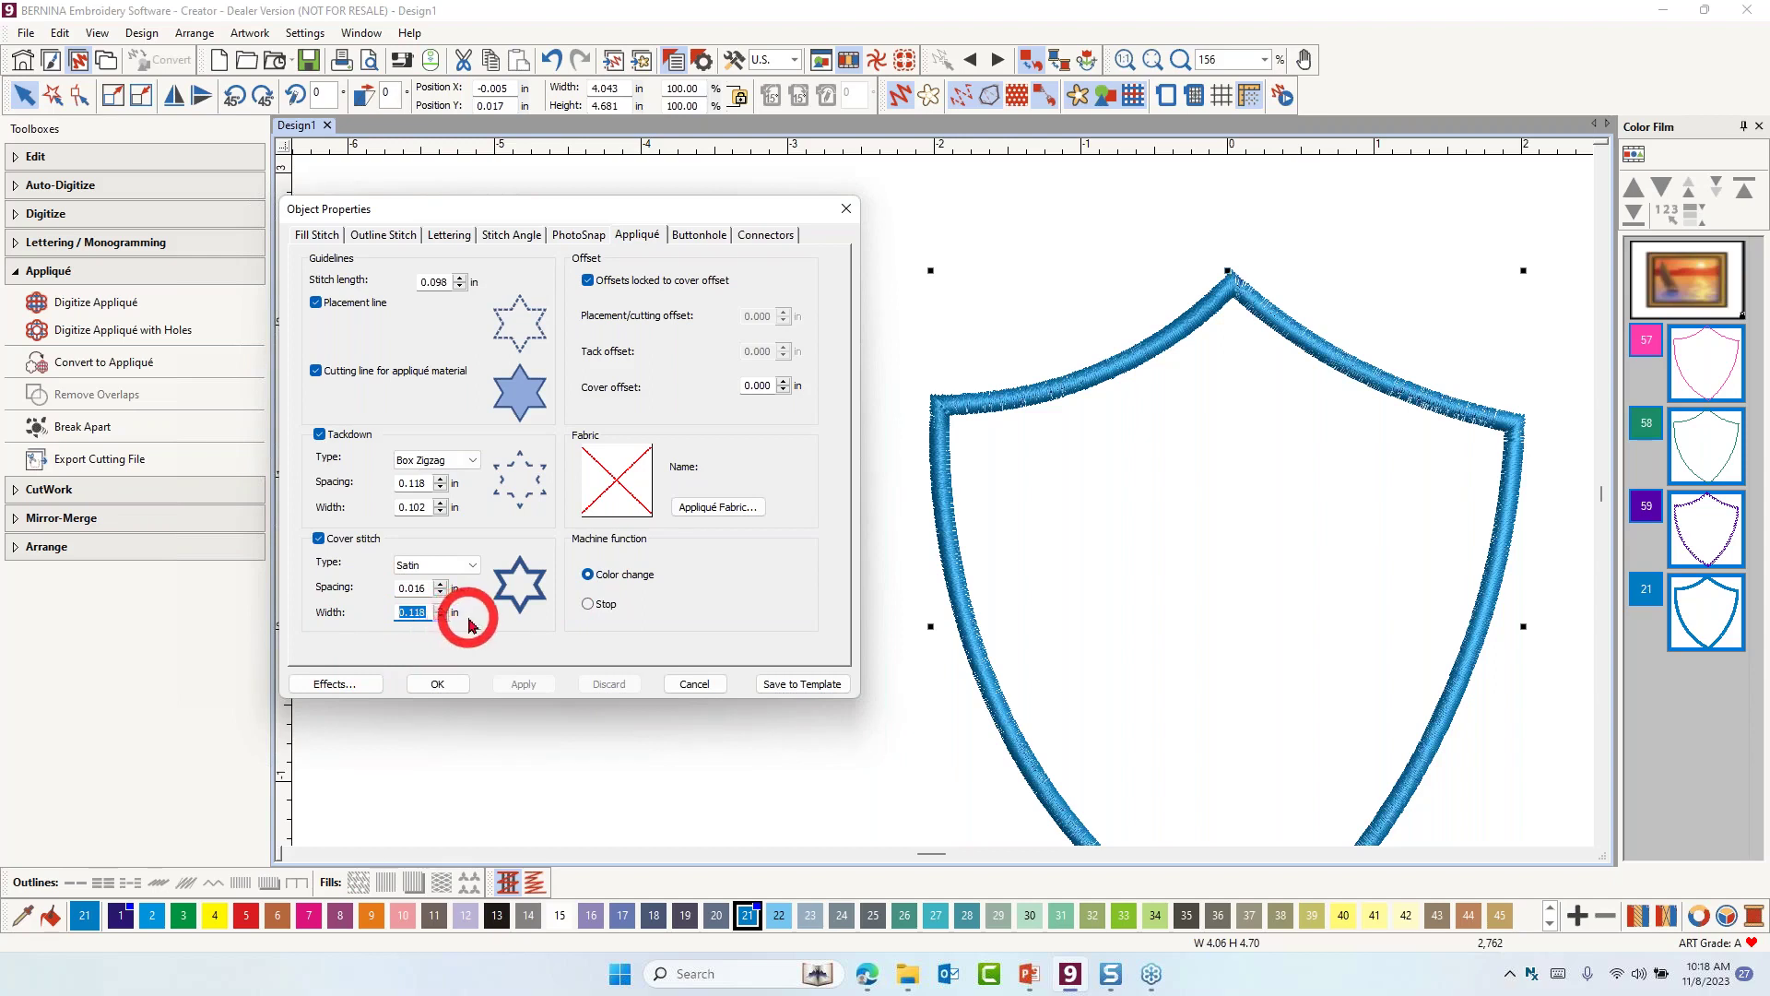
pyautogui.write('3.5mm')
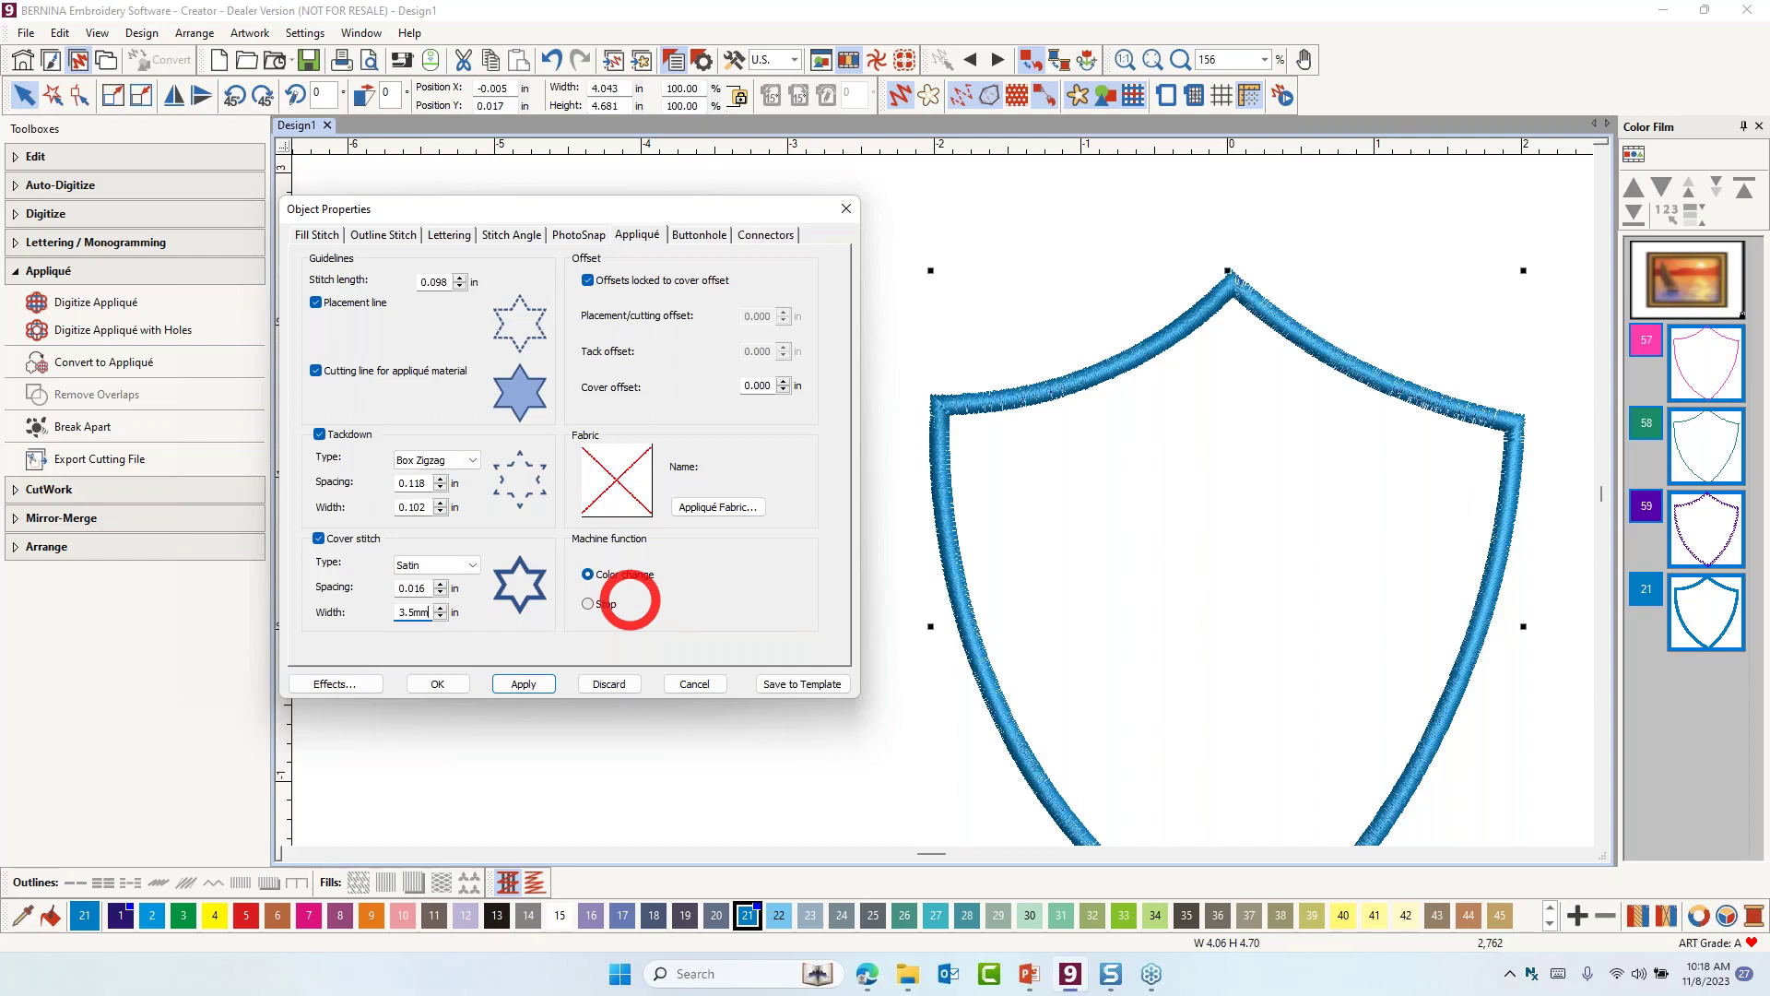
pyautogui.click(524, 684)
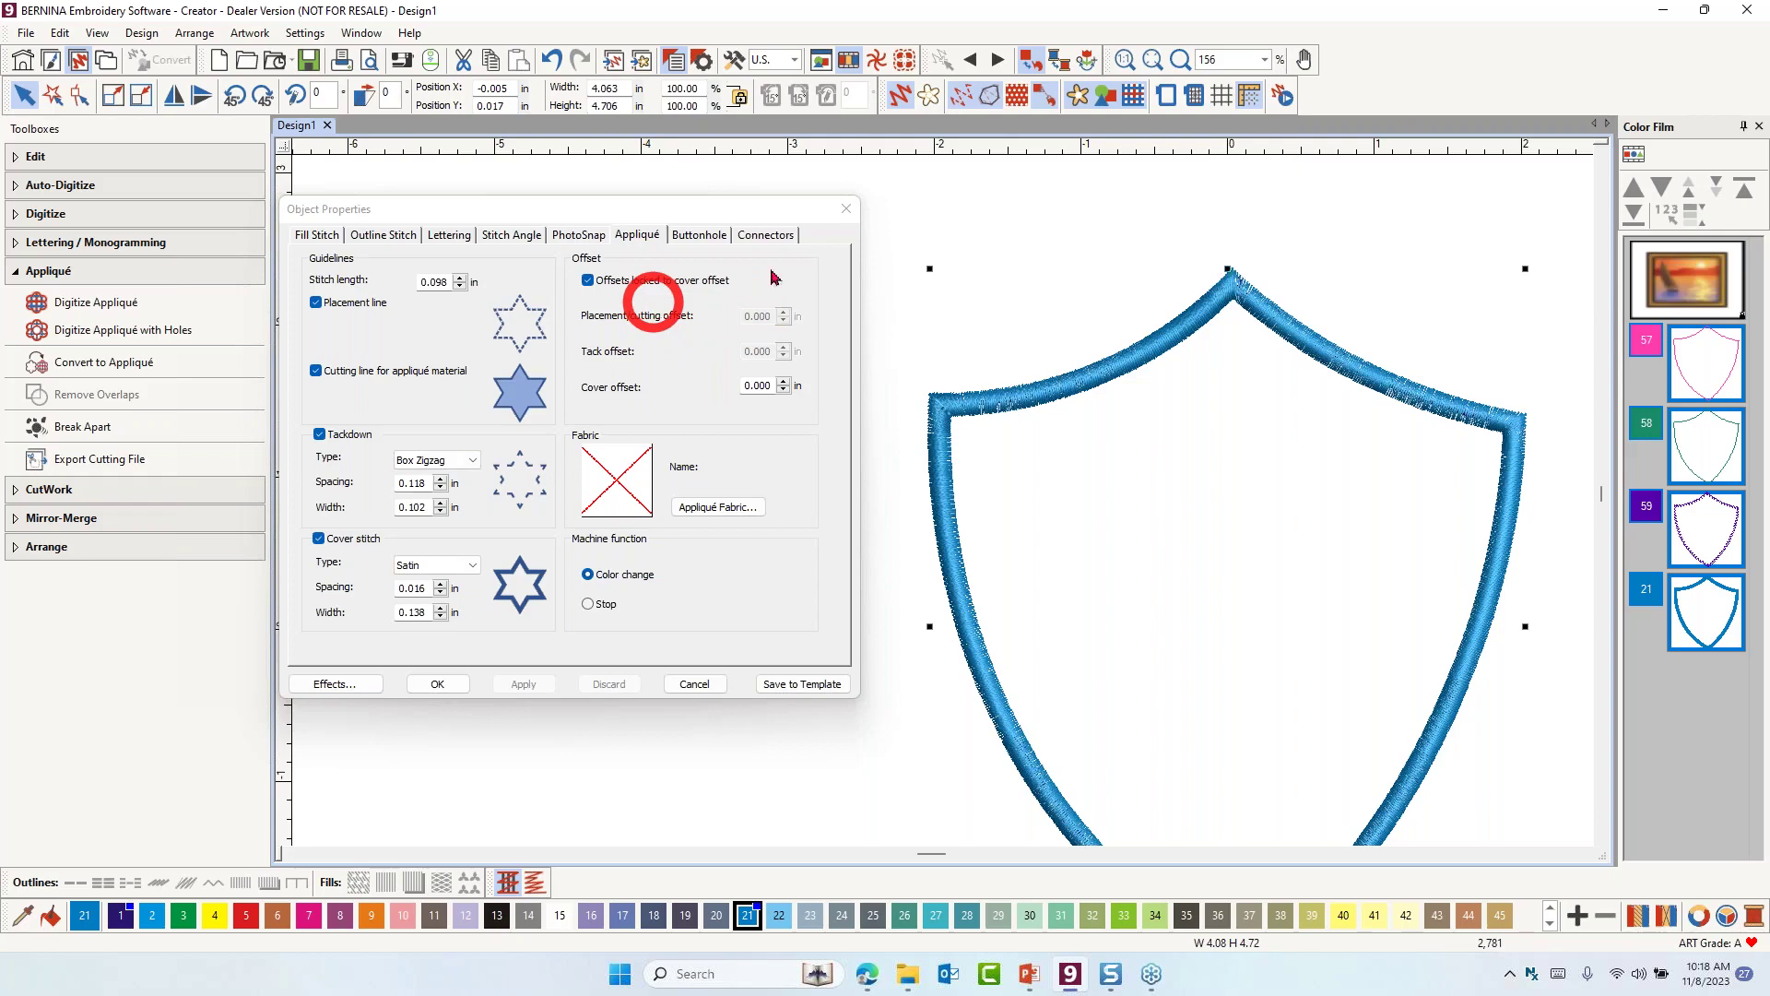
# Unlock the appliqué offsets from the cover offset and set both the cover and tack offsets to .01 in
pyautogui.scroll(3, 1094, 367)
pyautogui.scroll(10, 963, 492)
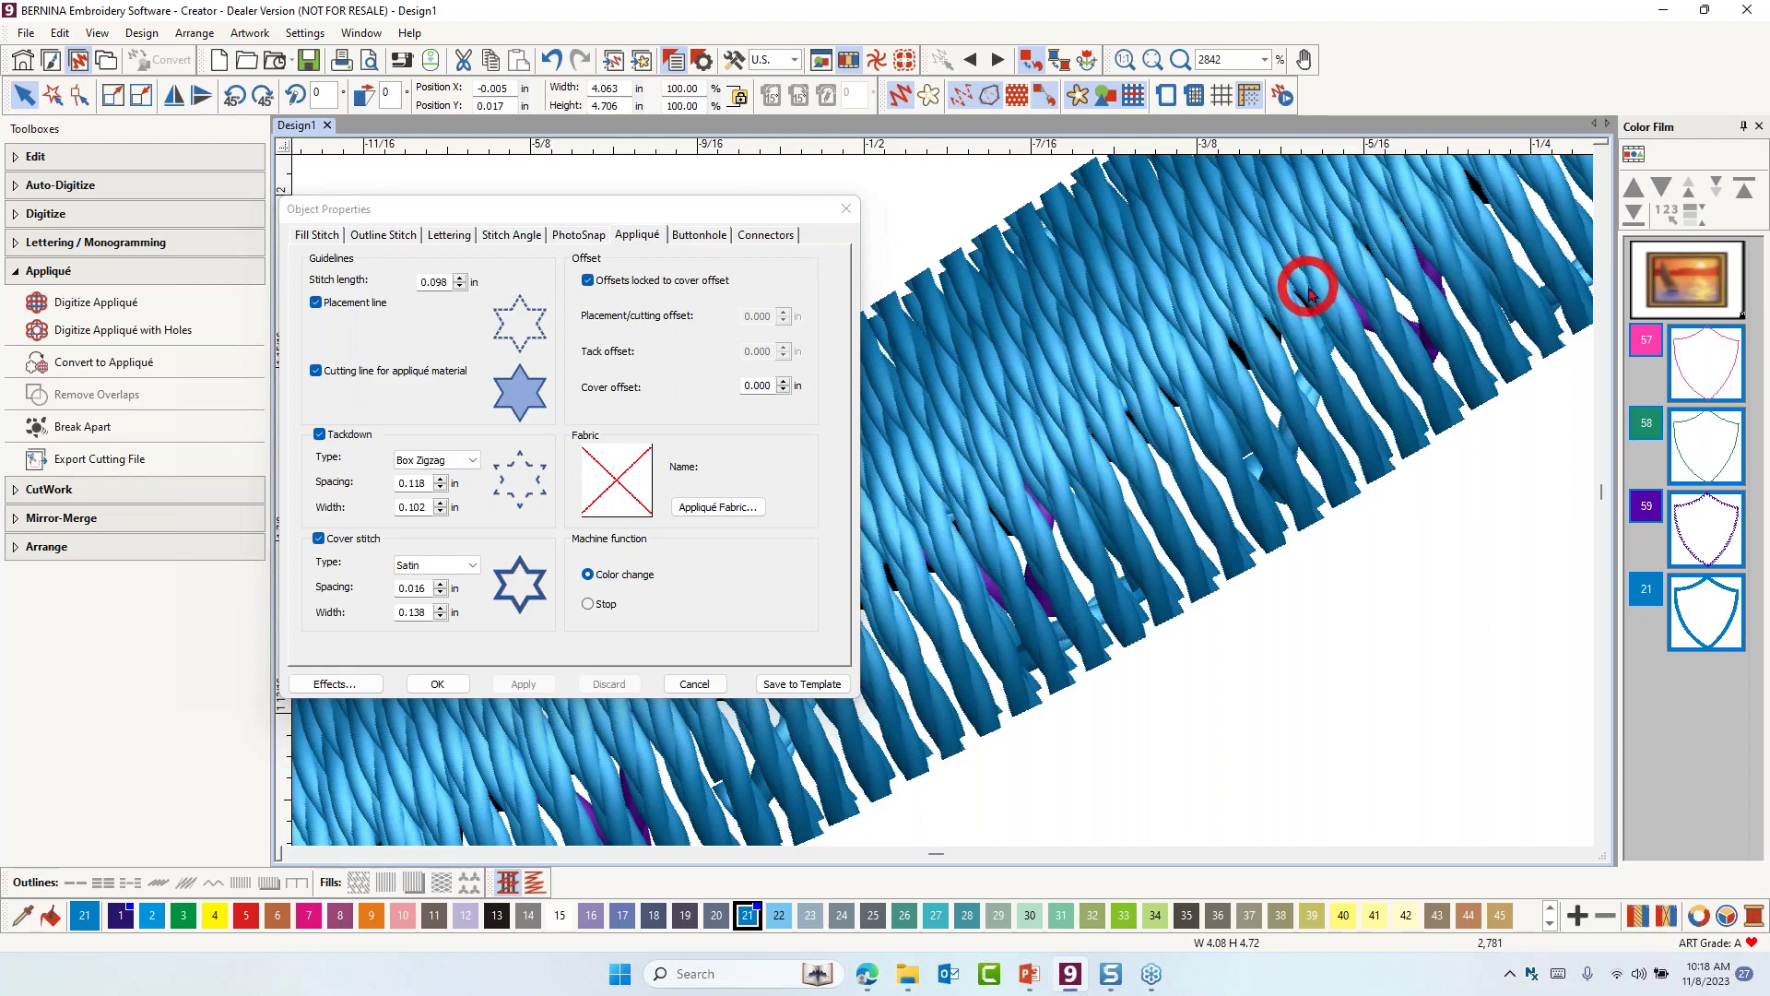
pyautogui.click(587, 285)
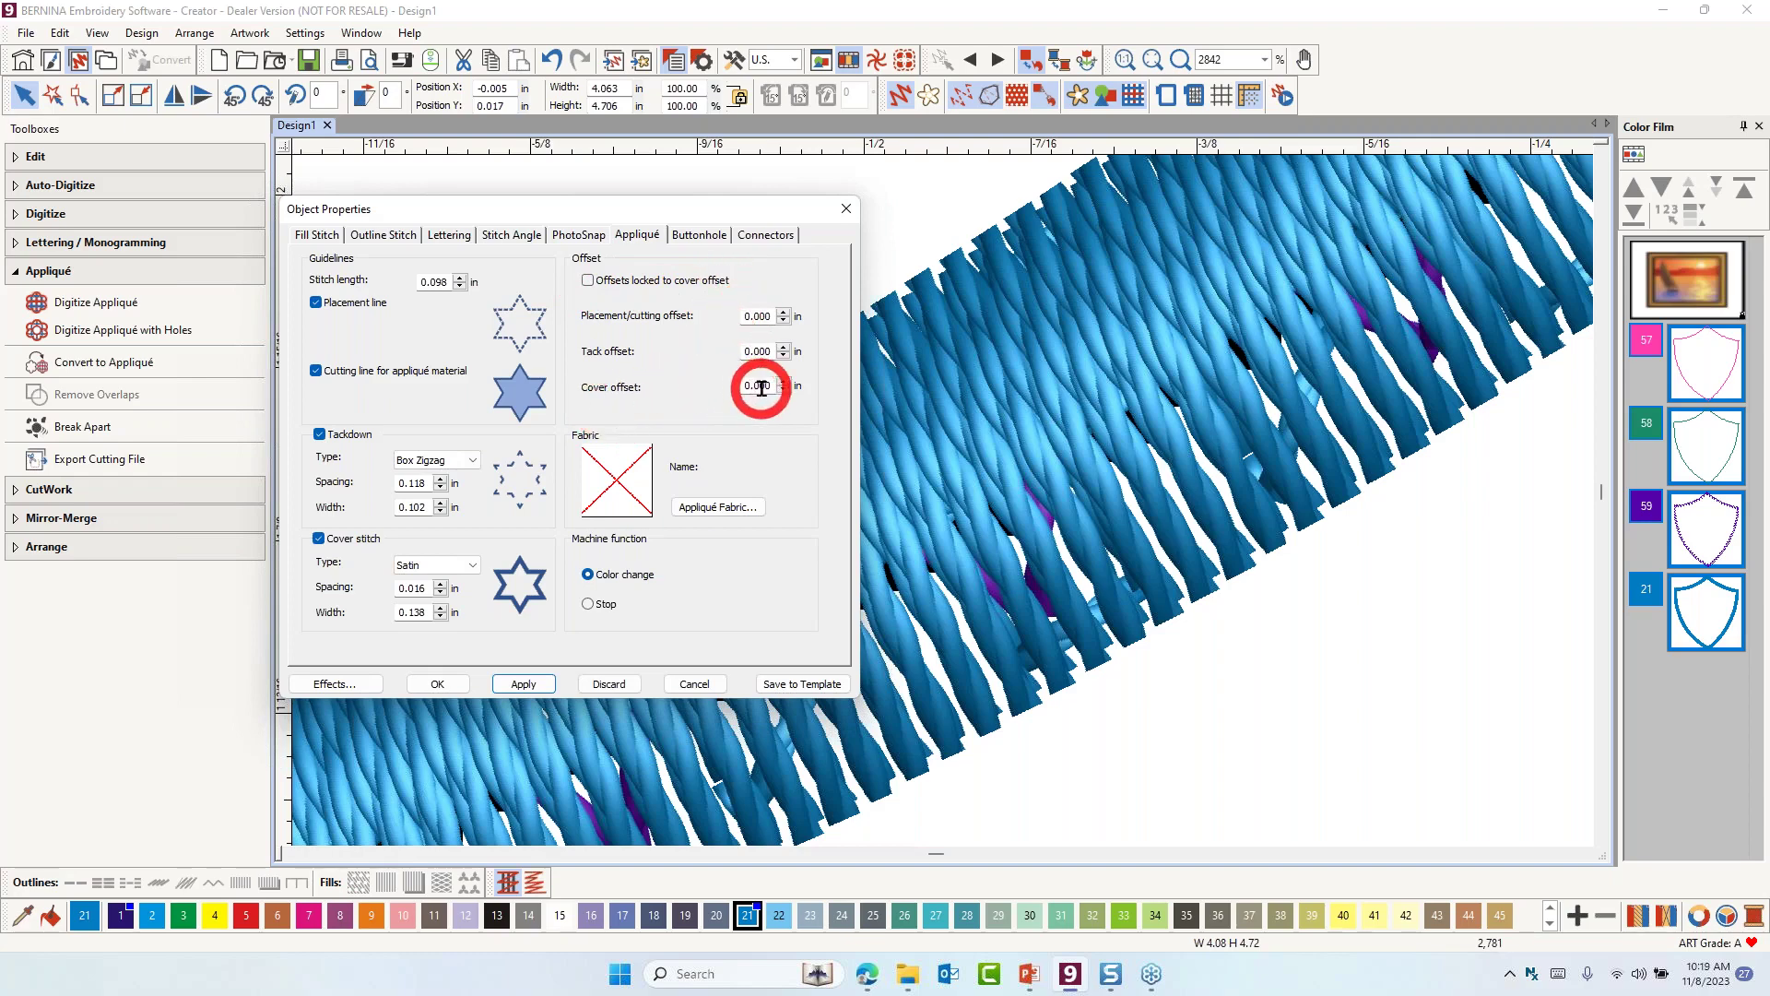
pyautogui.moveTo(769, 385); pyautogui.dragTo(672, 387)
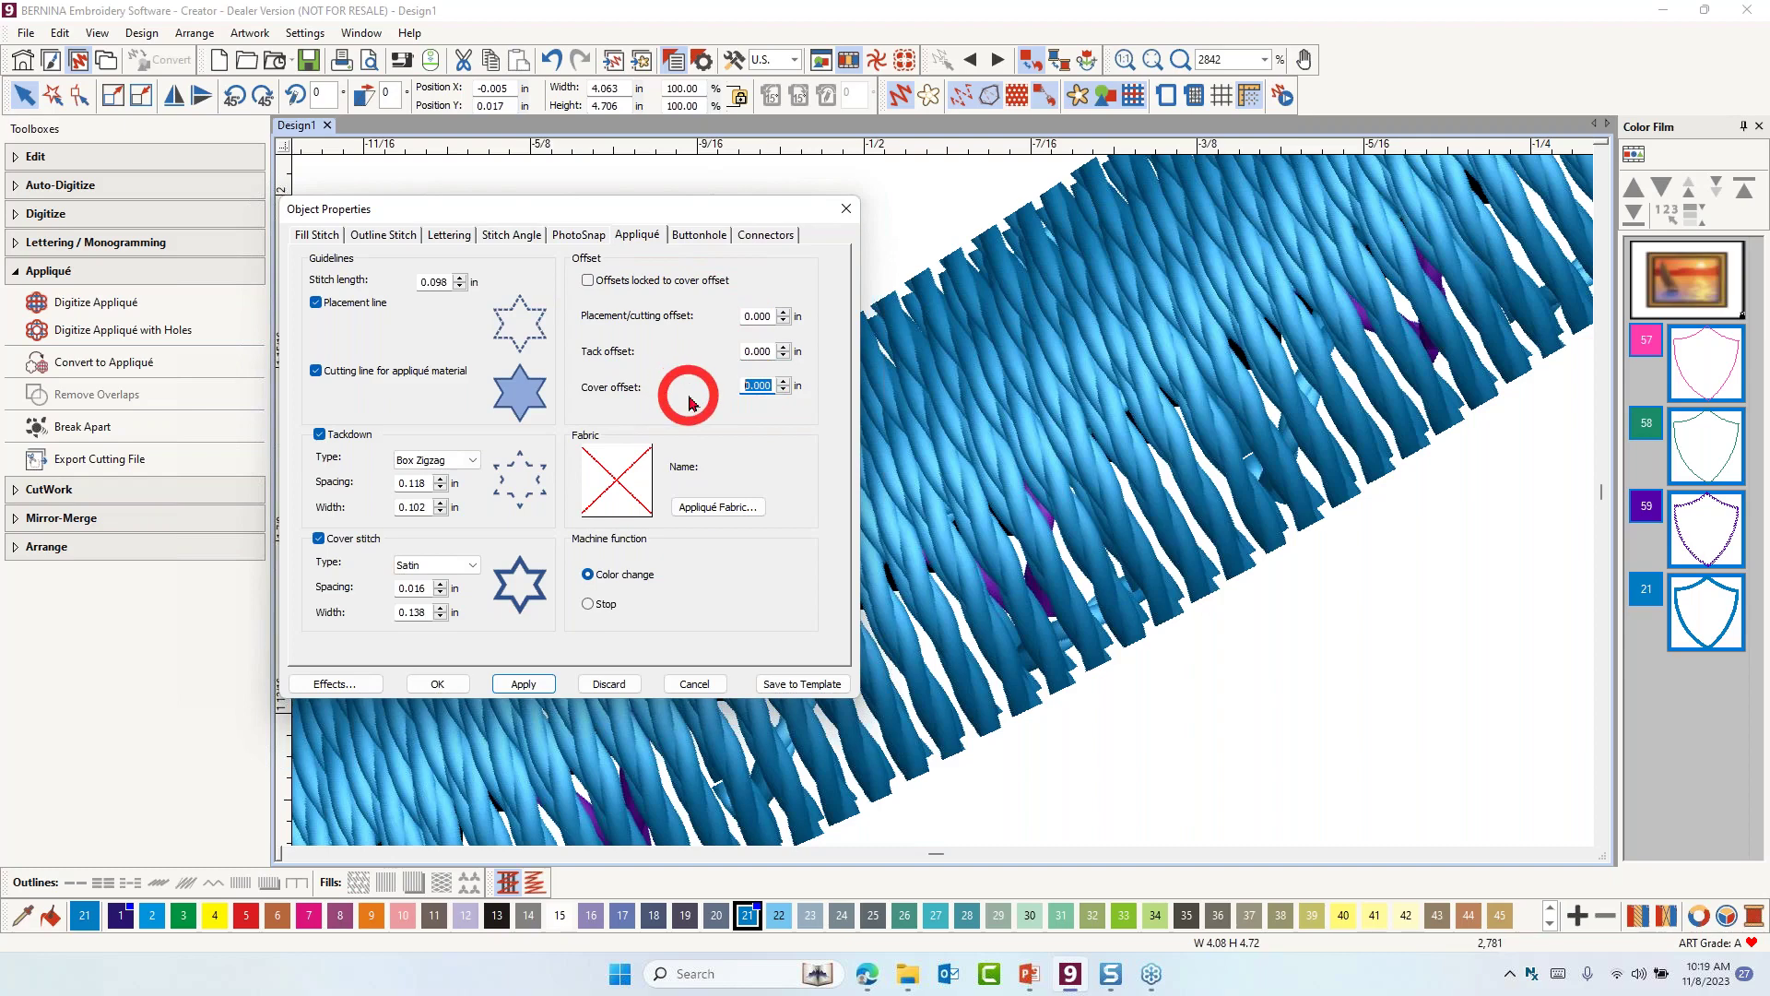
pyautogui.write('.01')
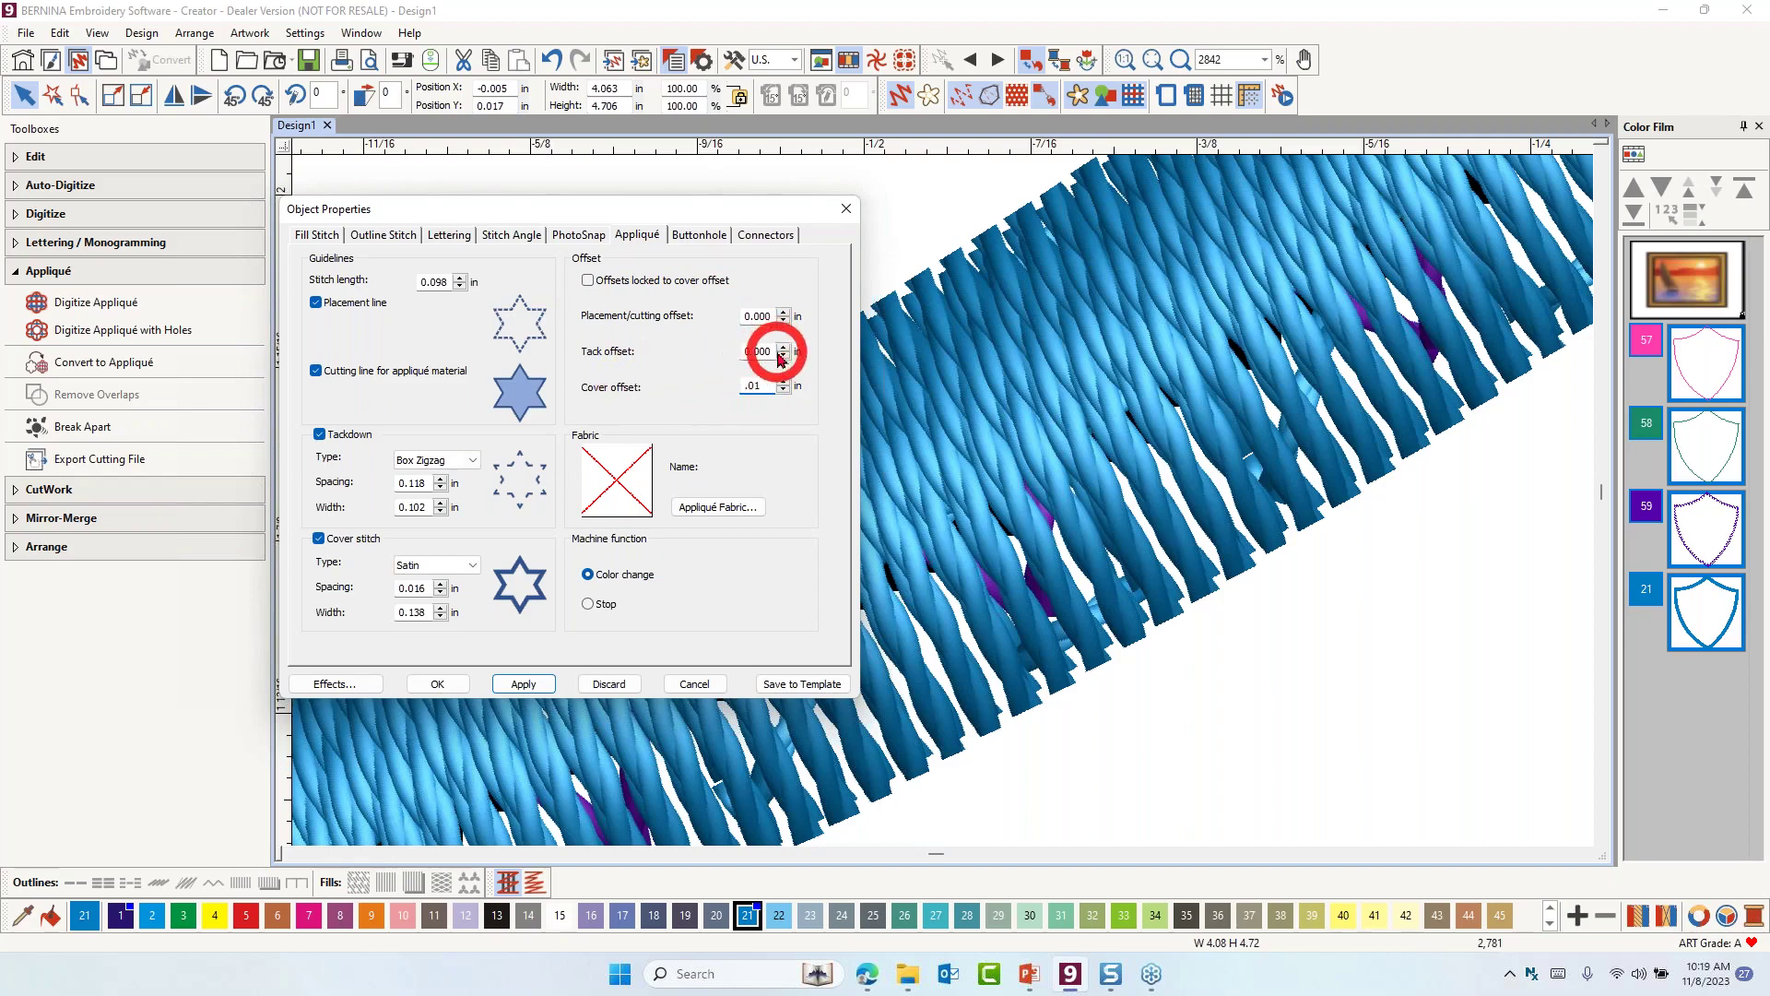
pyautogui.moveTo(773, 351); pyautogui.dragTo(692, 361)
pyautogui.write('.01')
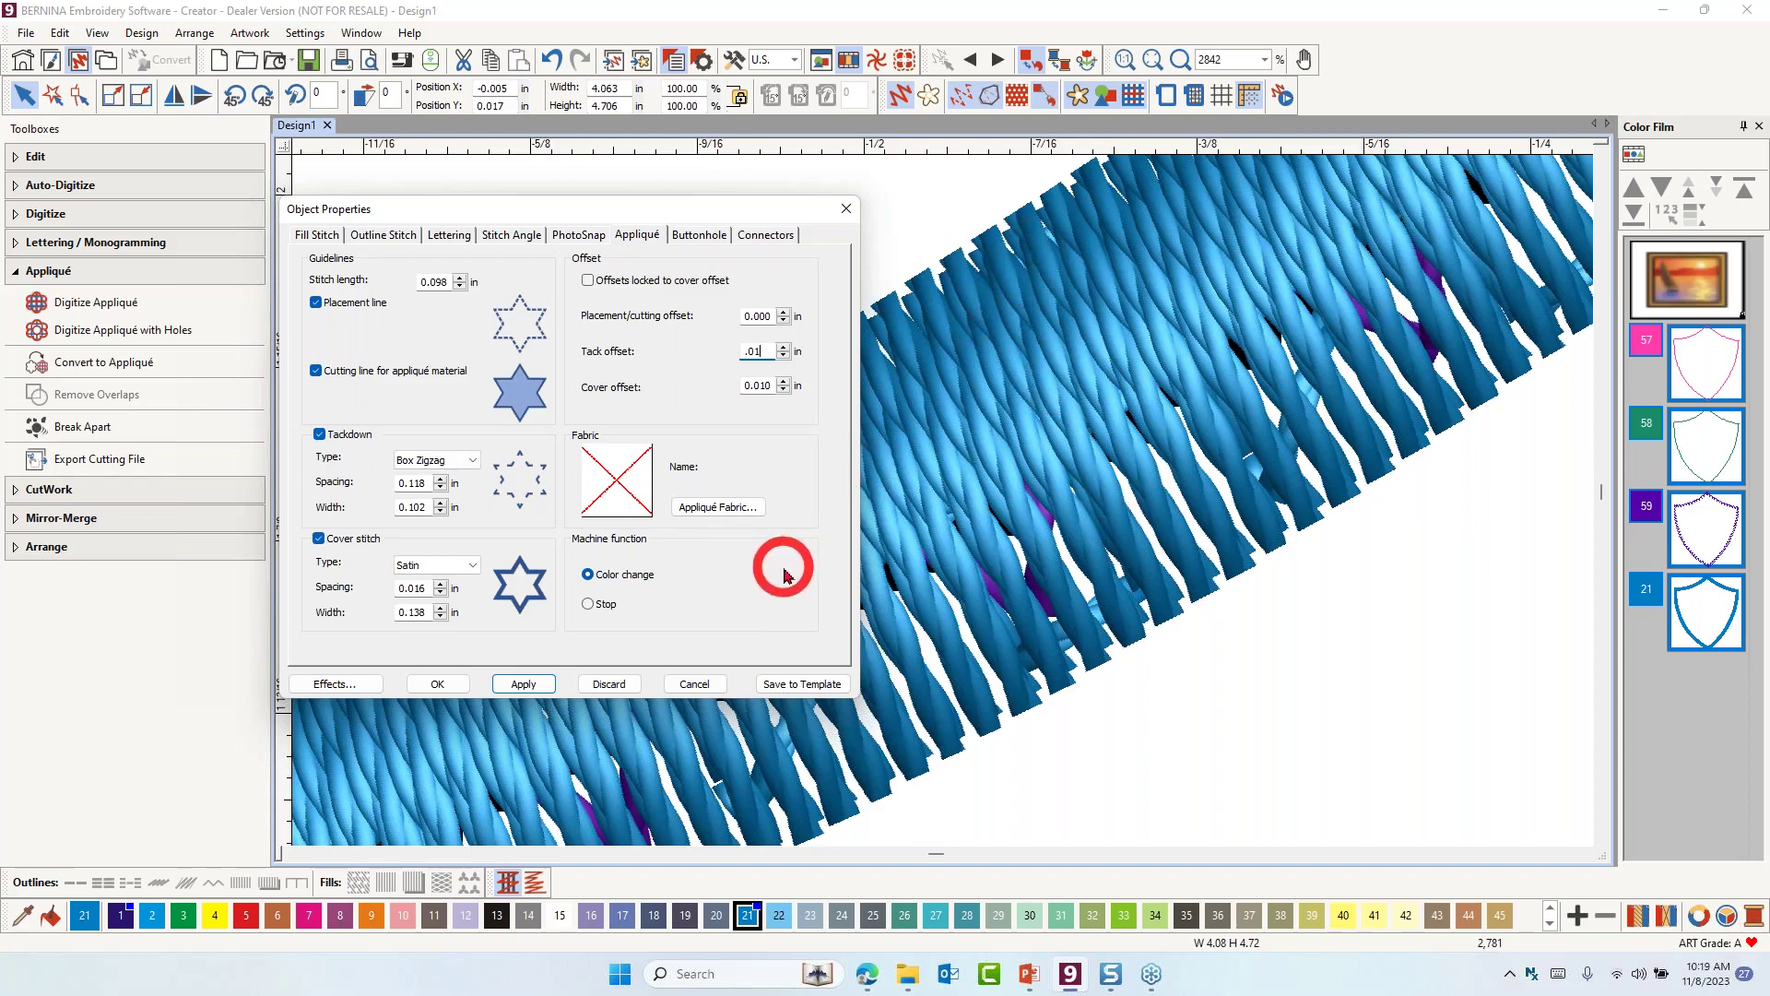
pyautogui.click(437, 684)
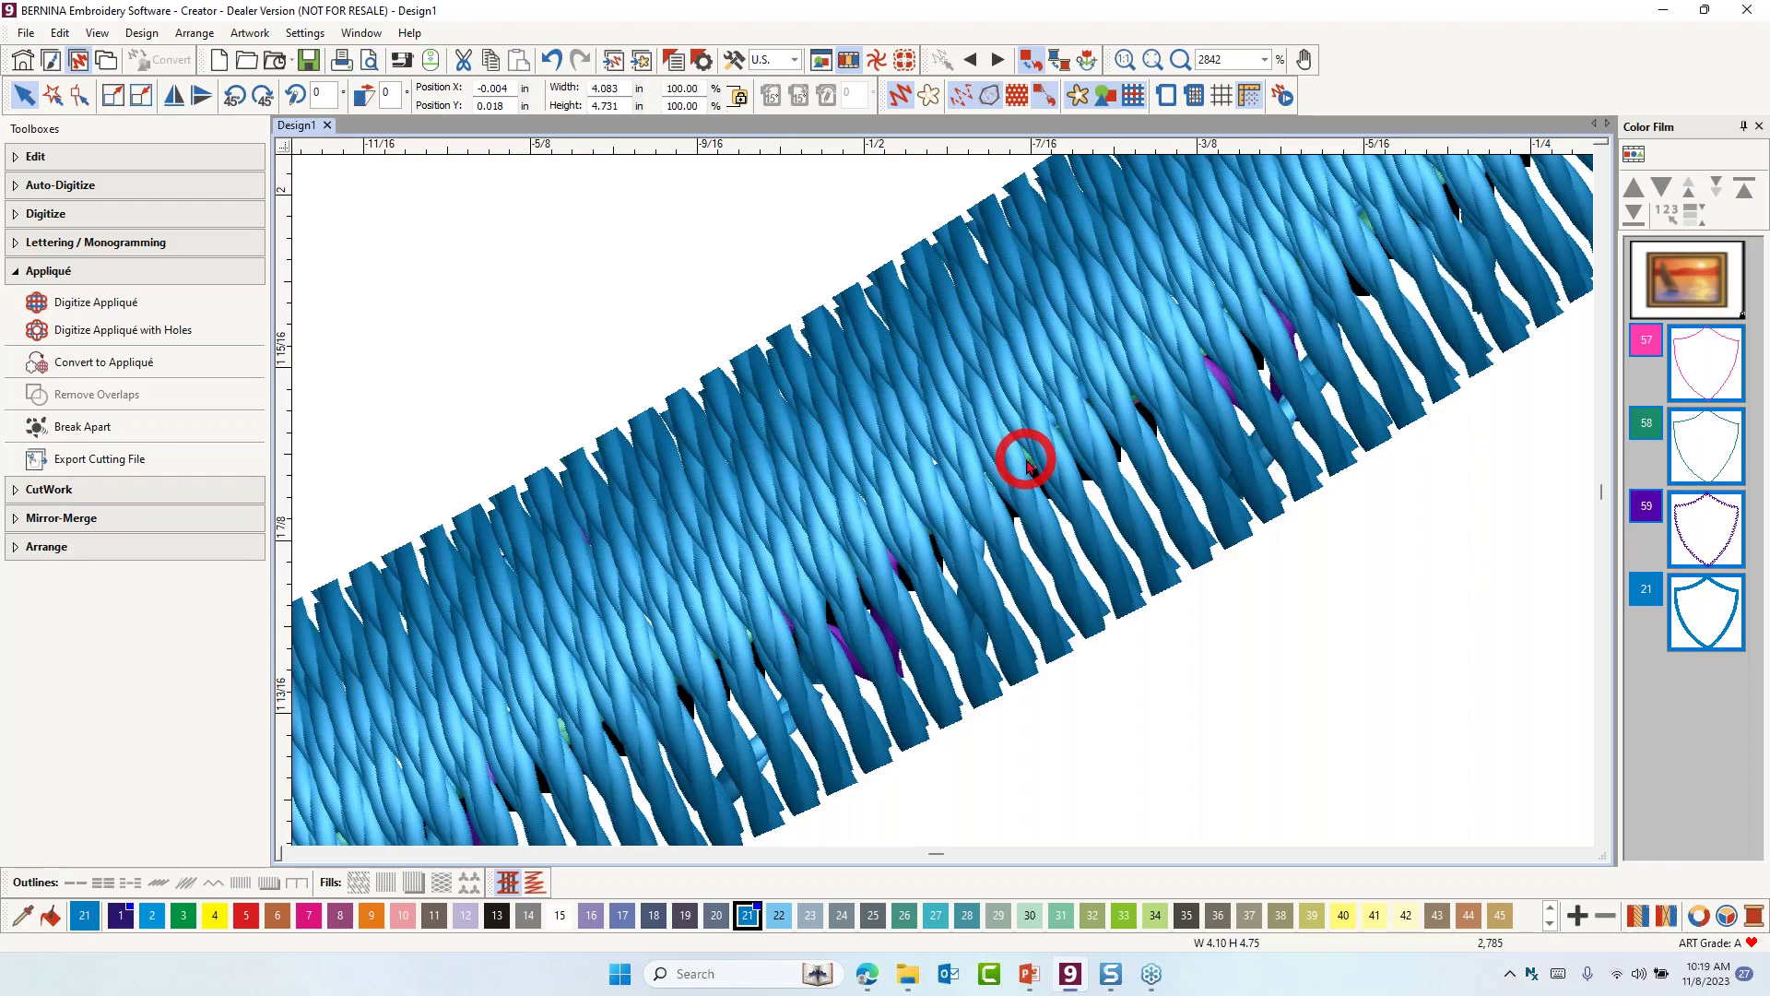
# Deselect the shield and start a lettering object reading "BOUJEE" in the Medley font
pyautogui.scroll(-10, 947, 498)
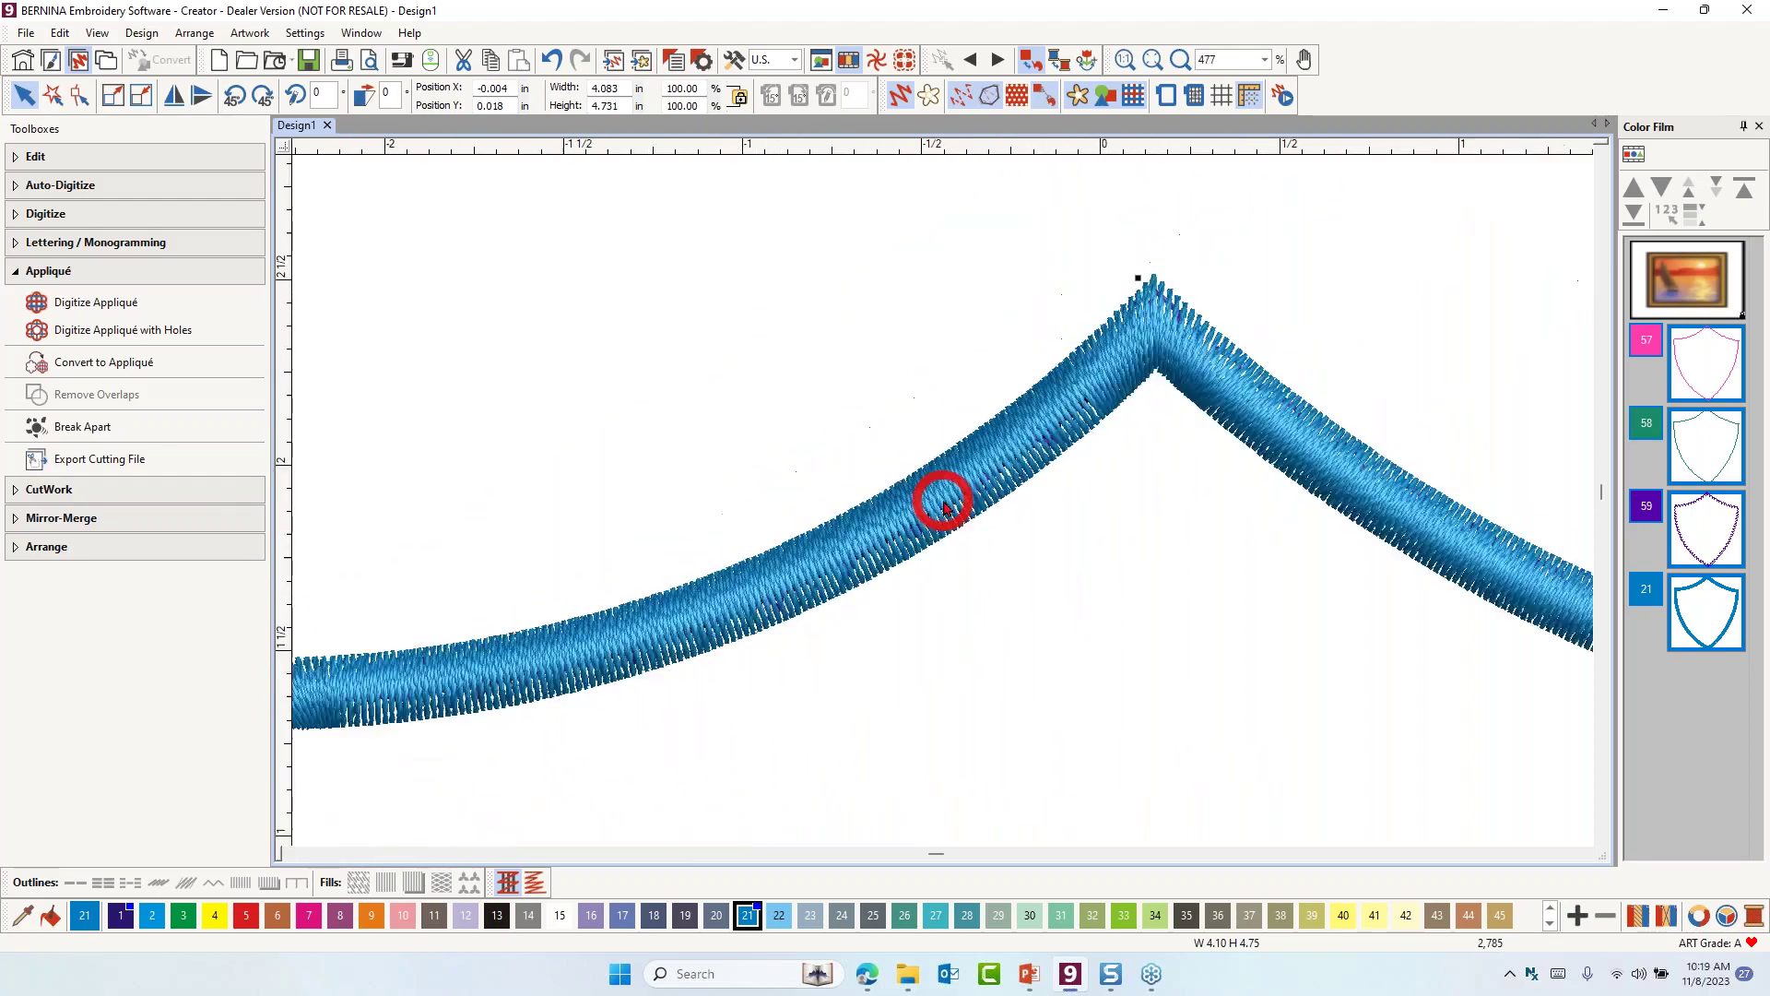
pyautogui.click(1076, 281)
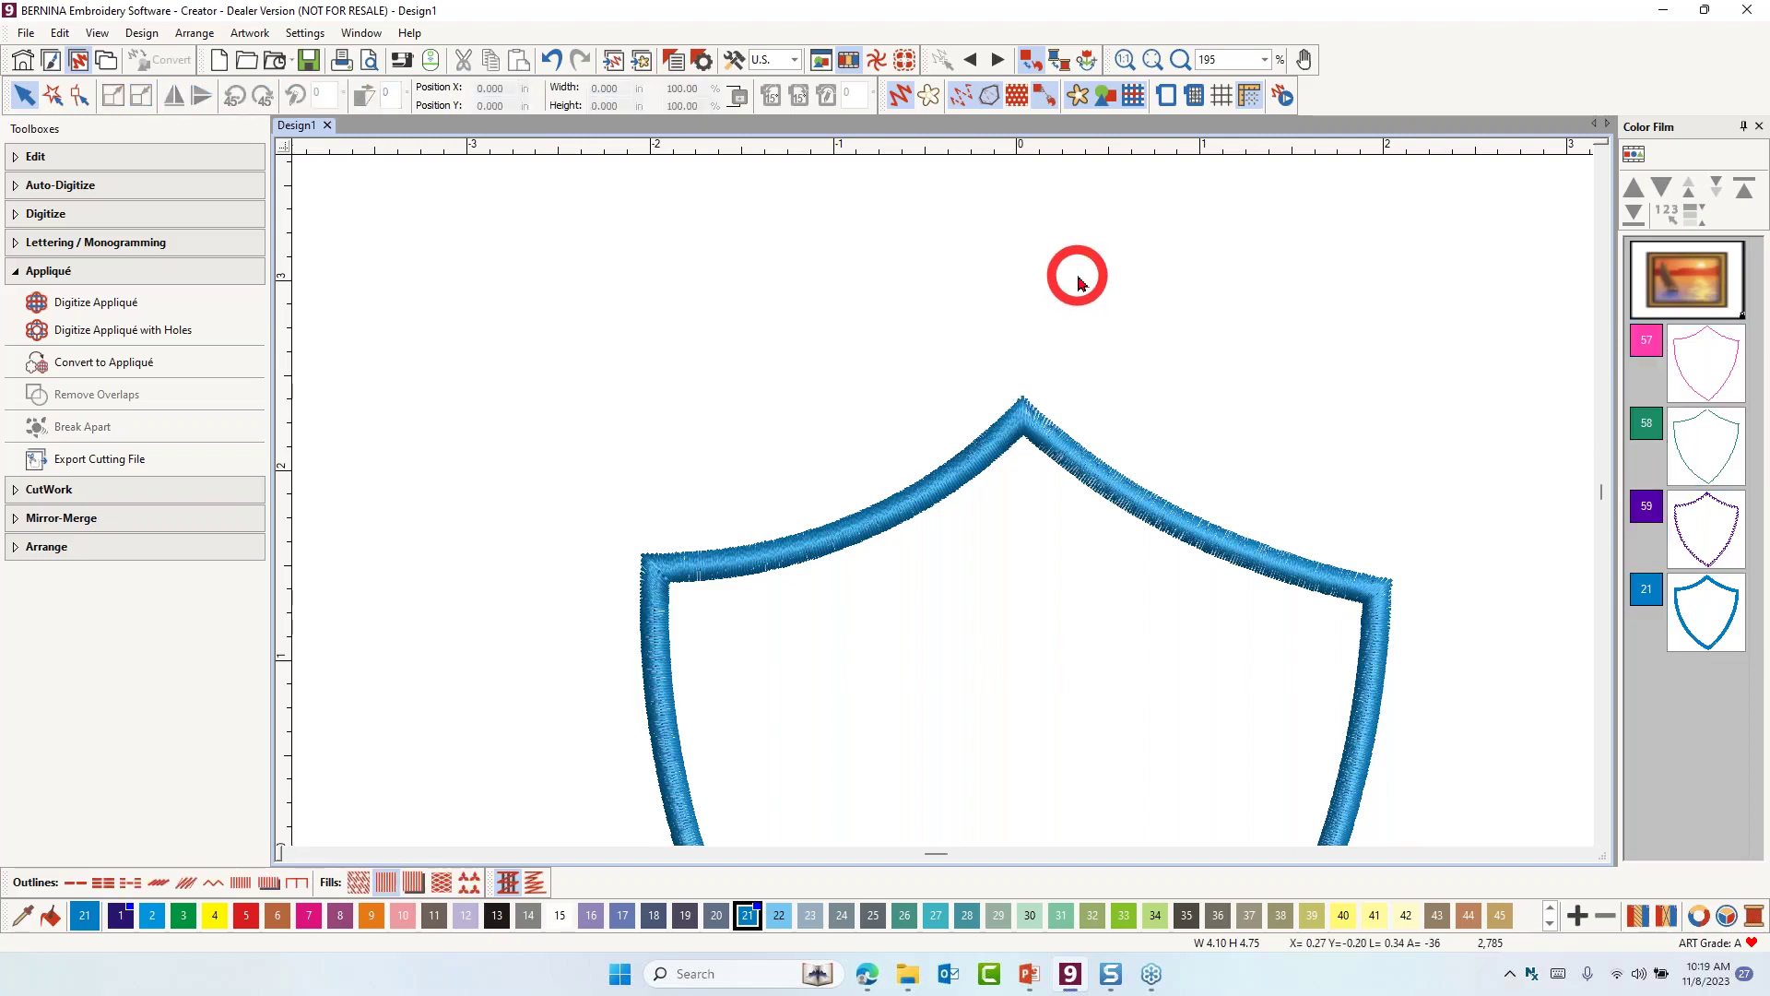
pyautogui.press('a')
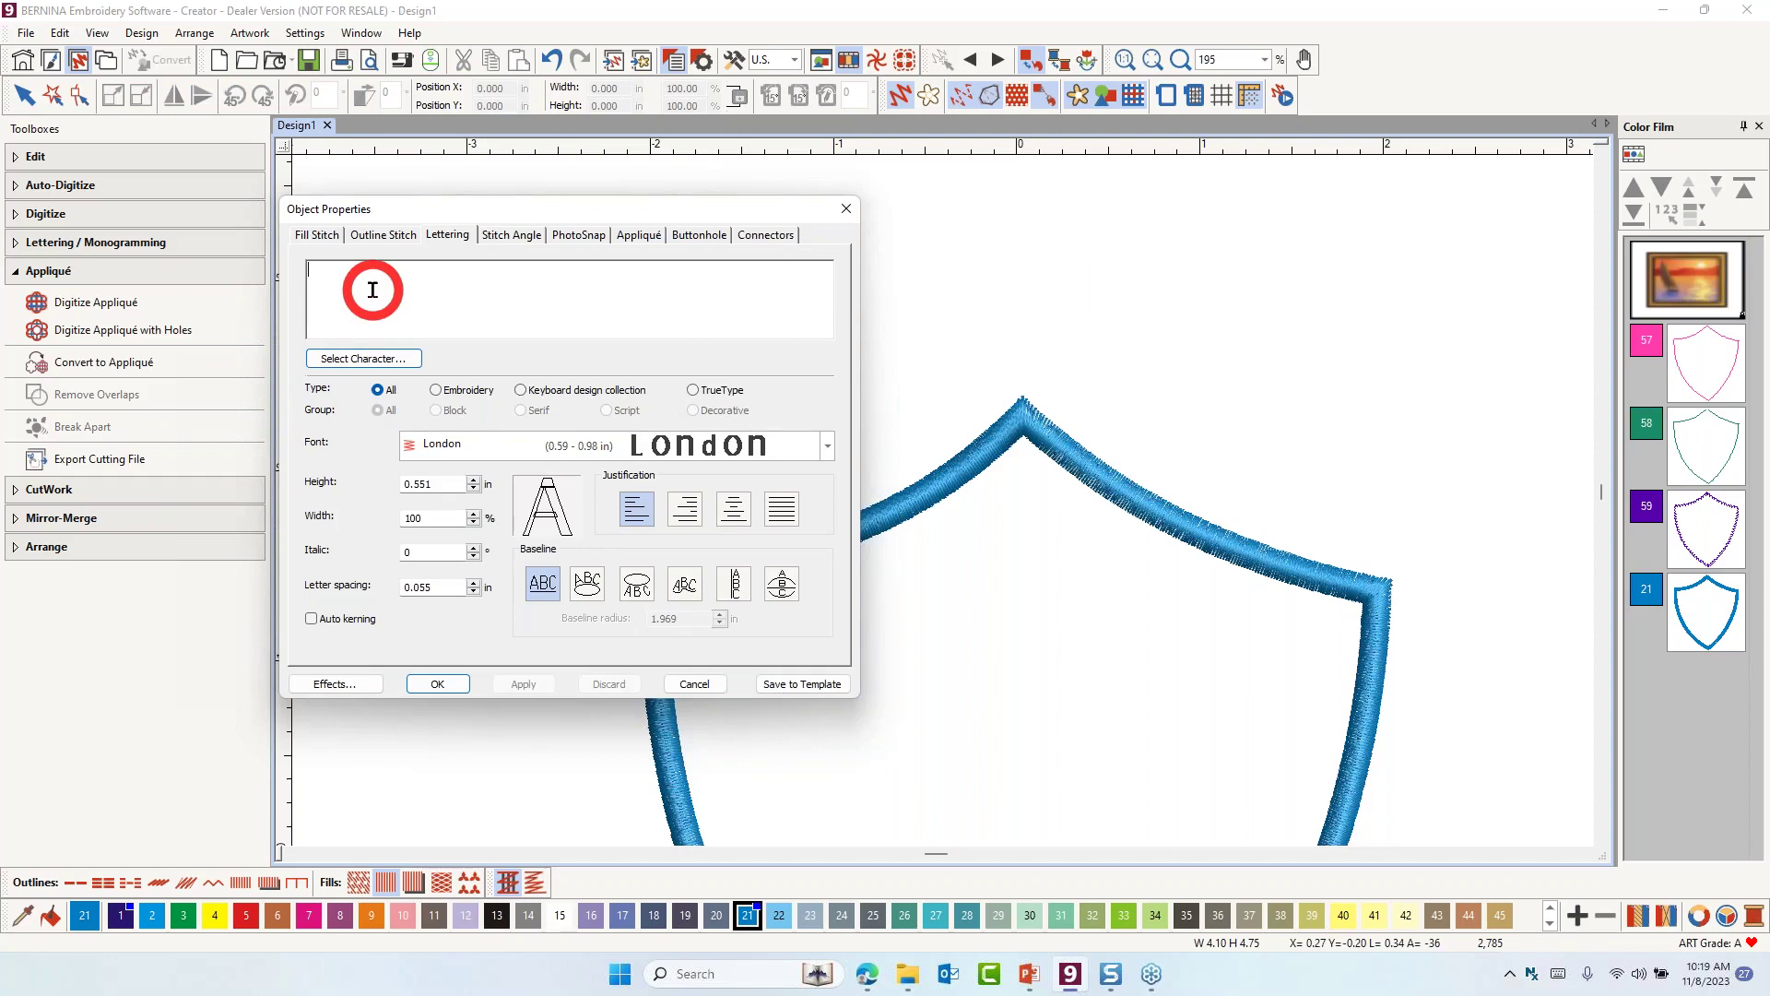
pyautogui.write('BOUJEE')
pyautogui.click(828, 446)
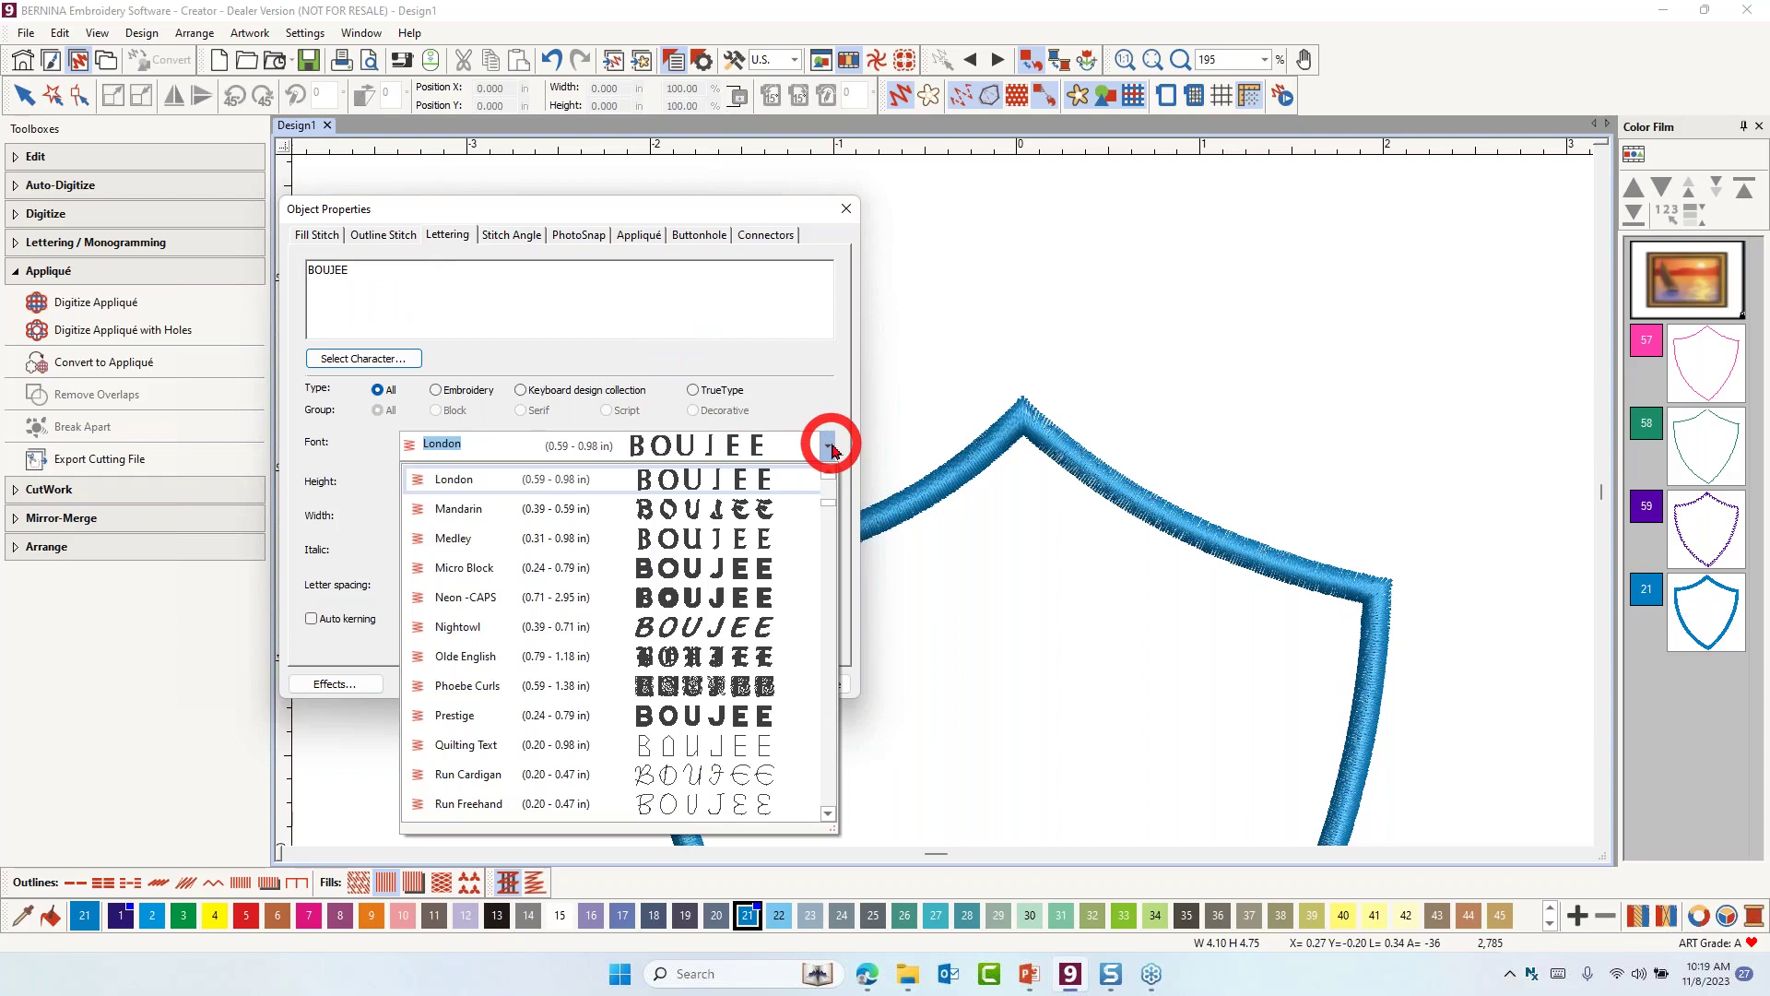
pyautogui.write('M')
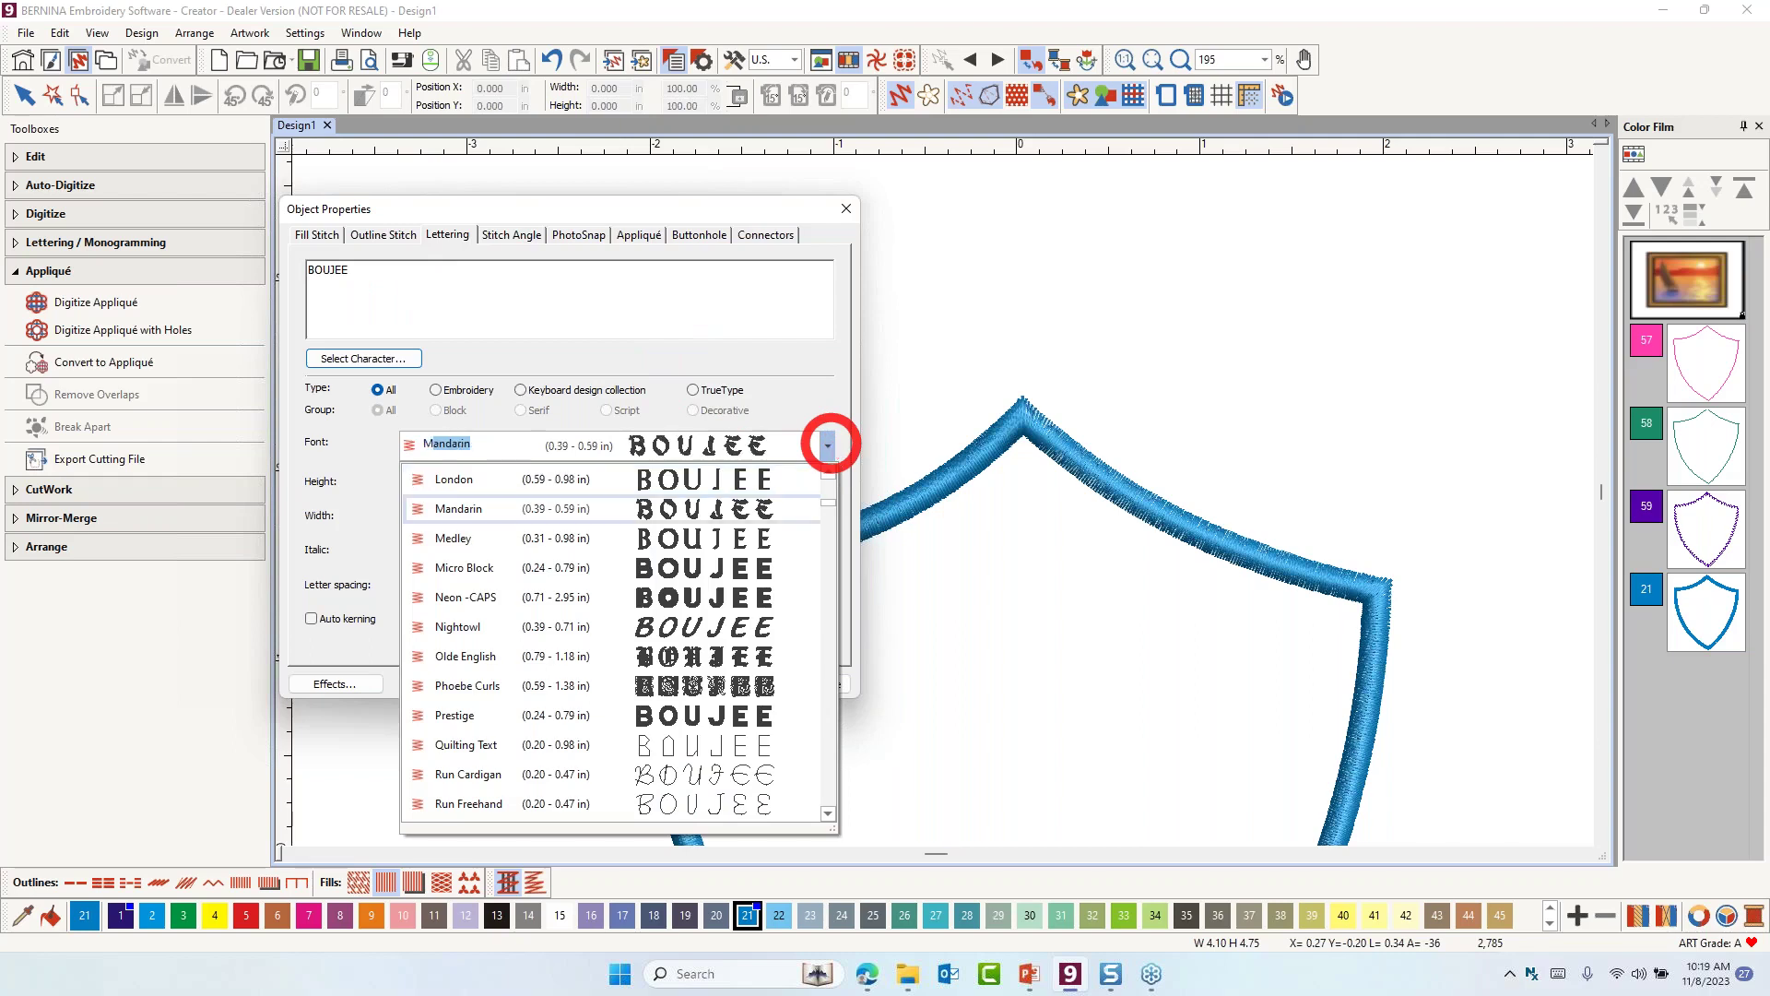
pyautogui.write('edley')
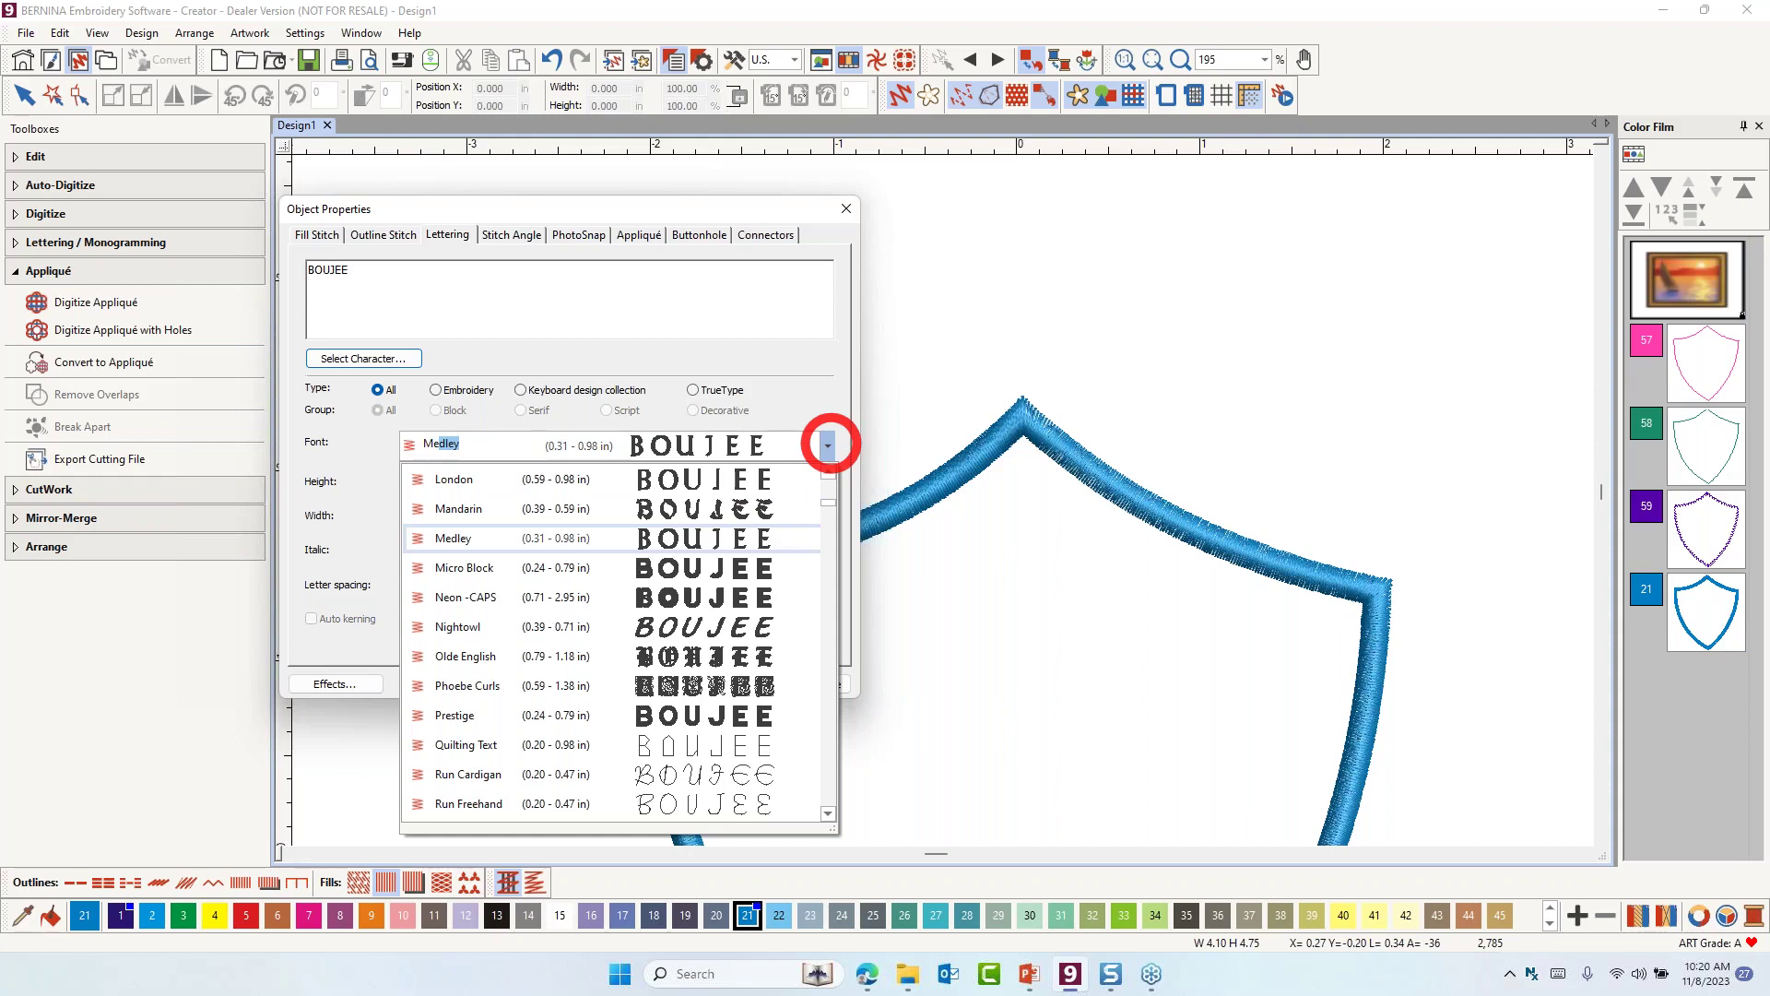
pyautogui.click(828, 445)
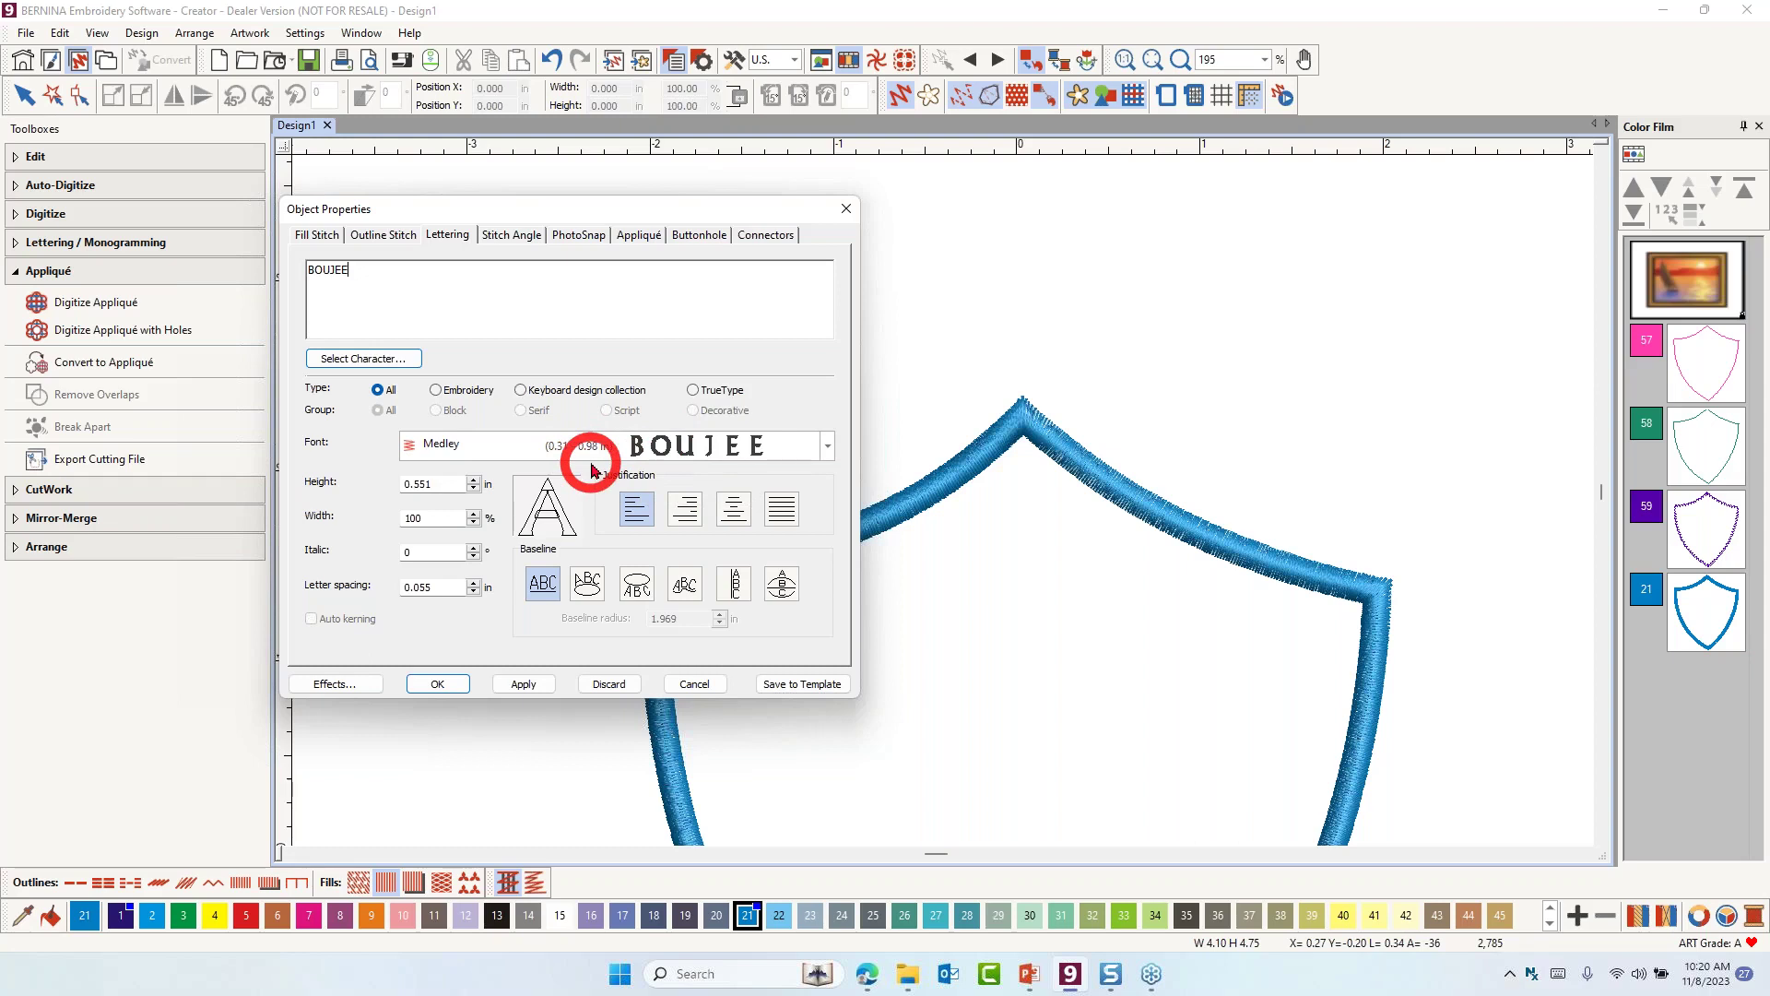
# Set the lettering height to .7 in, add the lettering to the design, and close its properties
pyautogui.moveTo(441, 483); pyautogui.dragTo(339, 501)
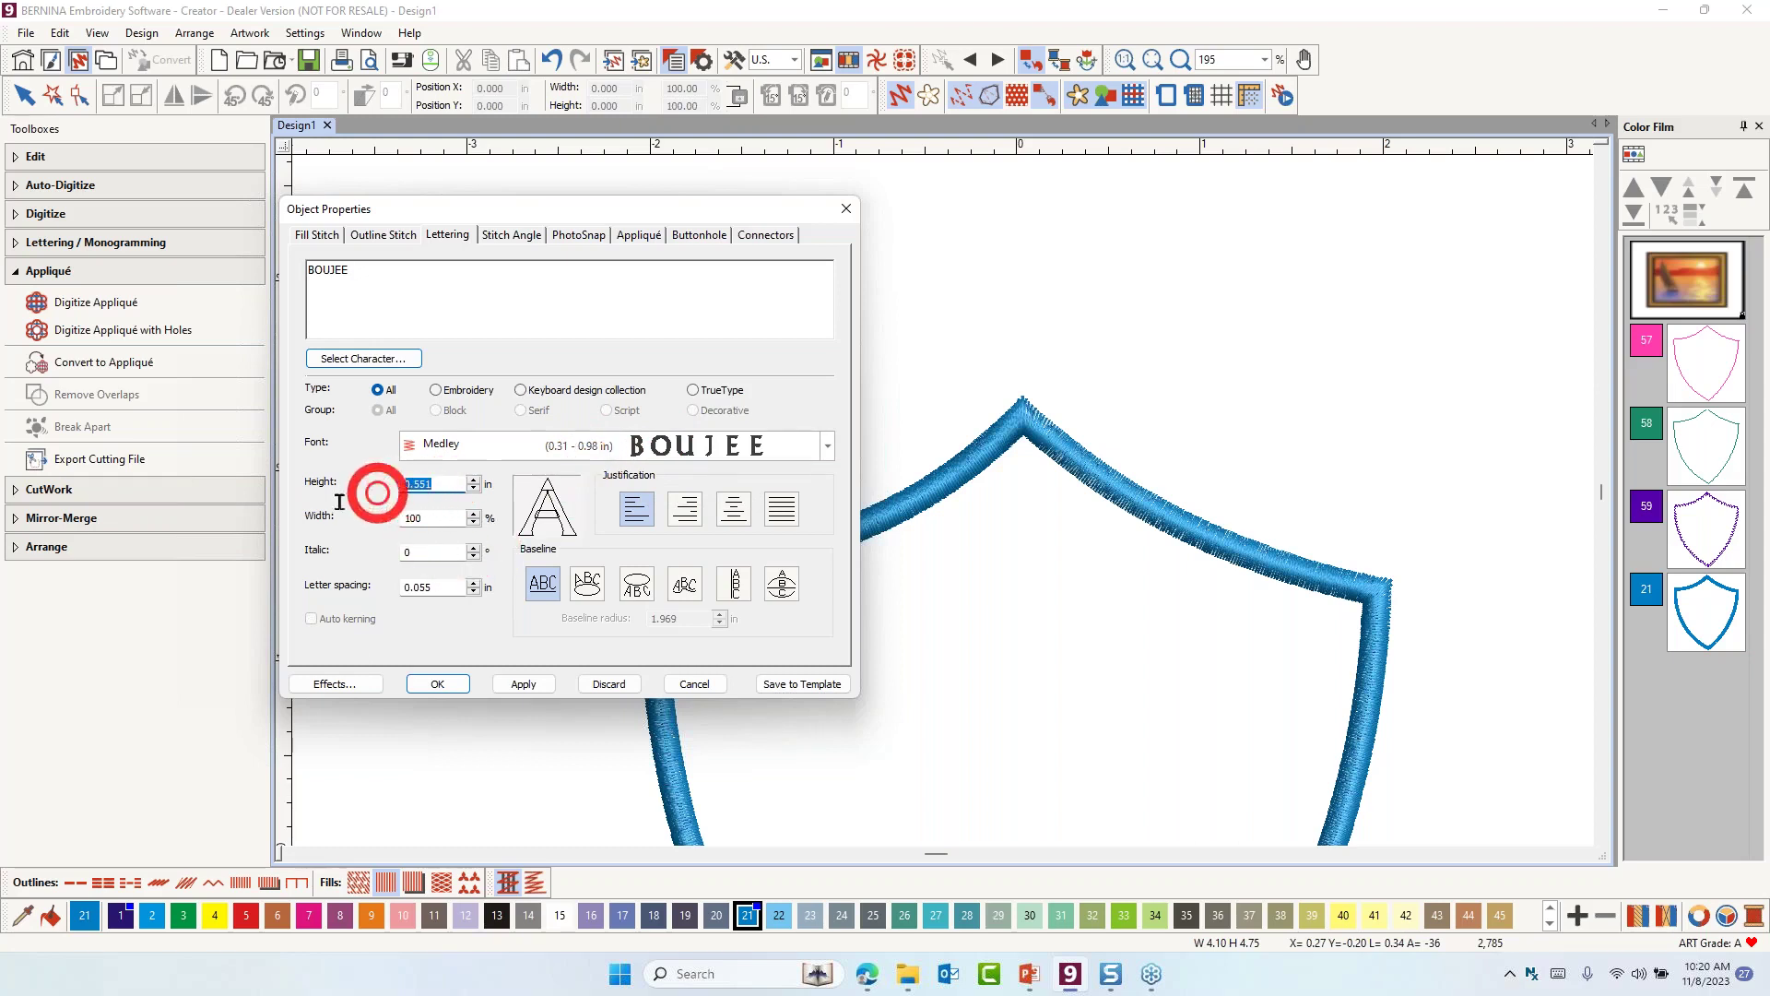
pyautogui.write('.')
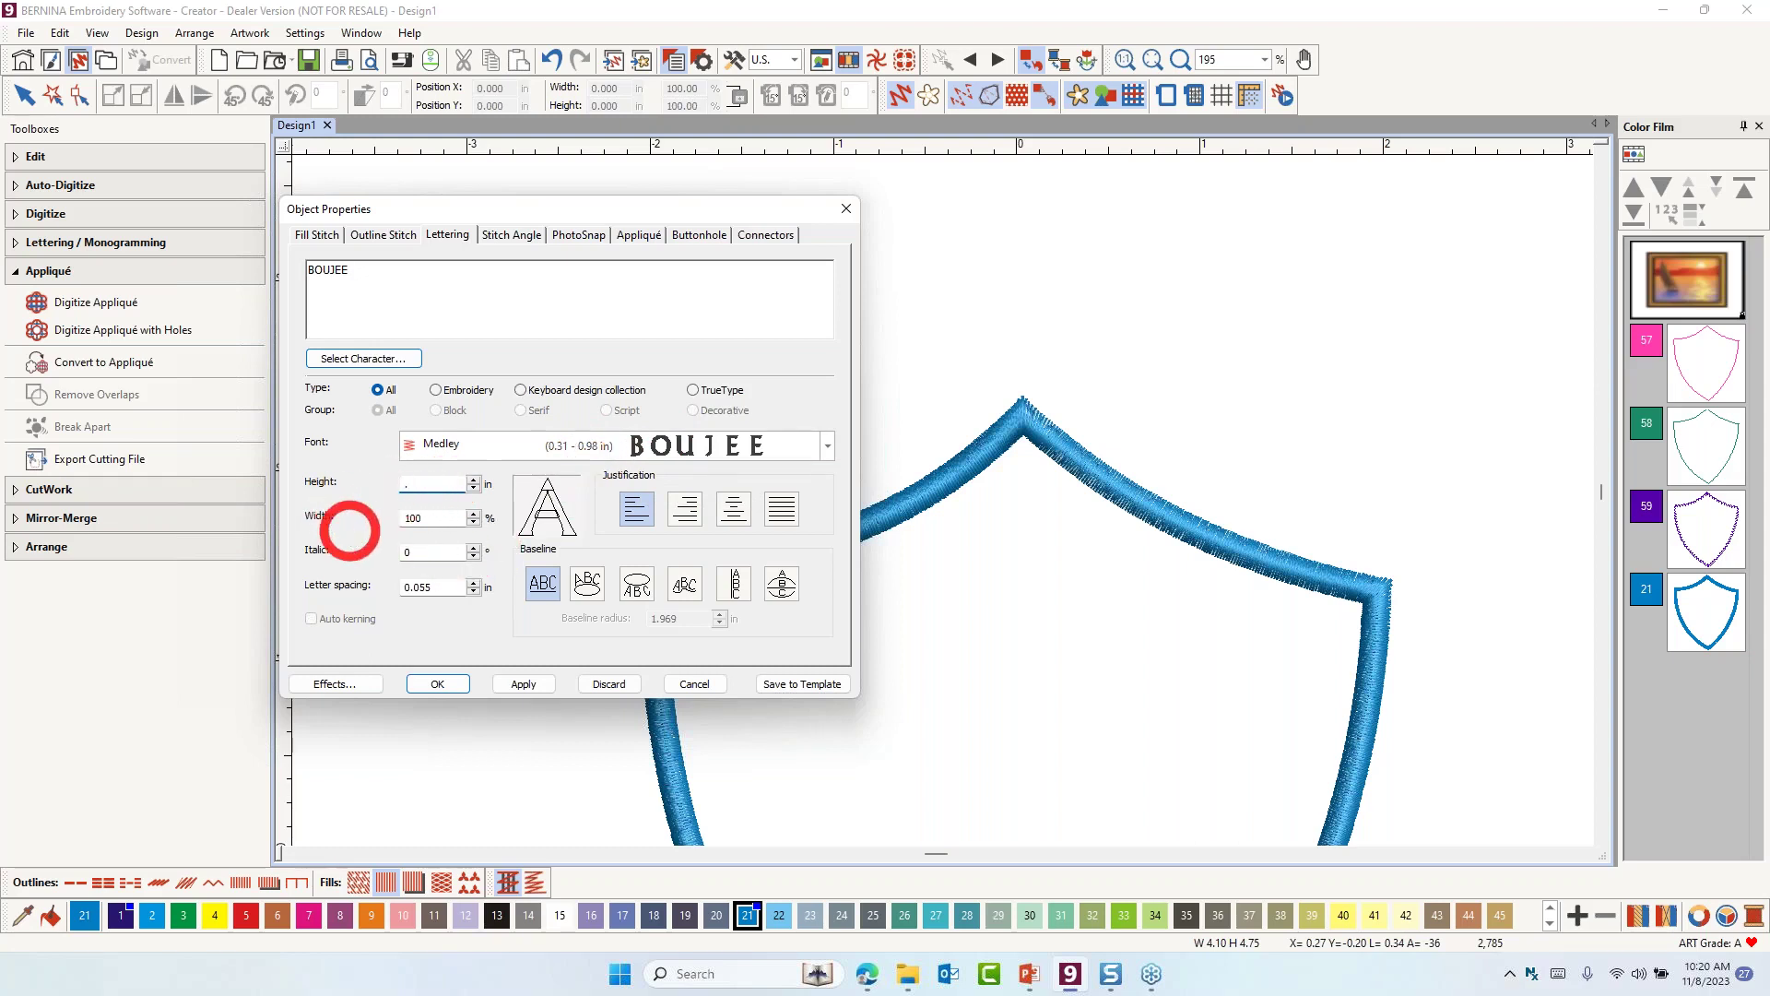
pyautogui.write('7')
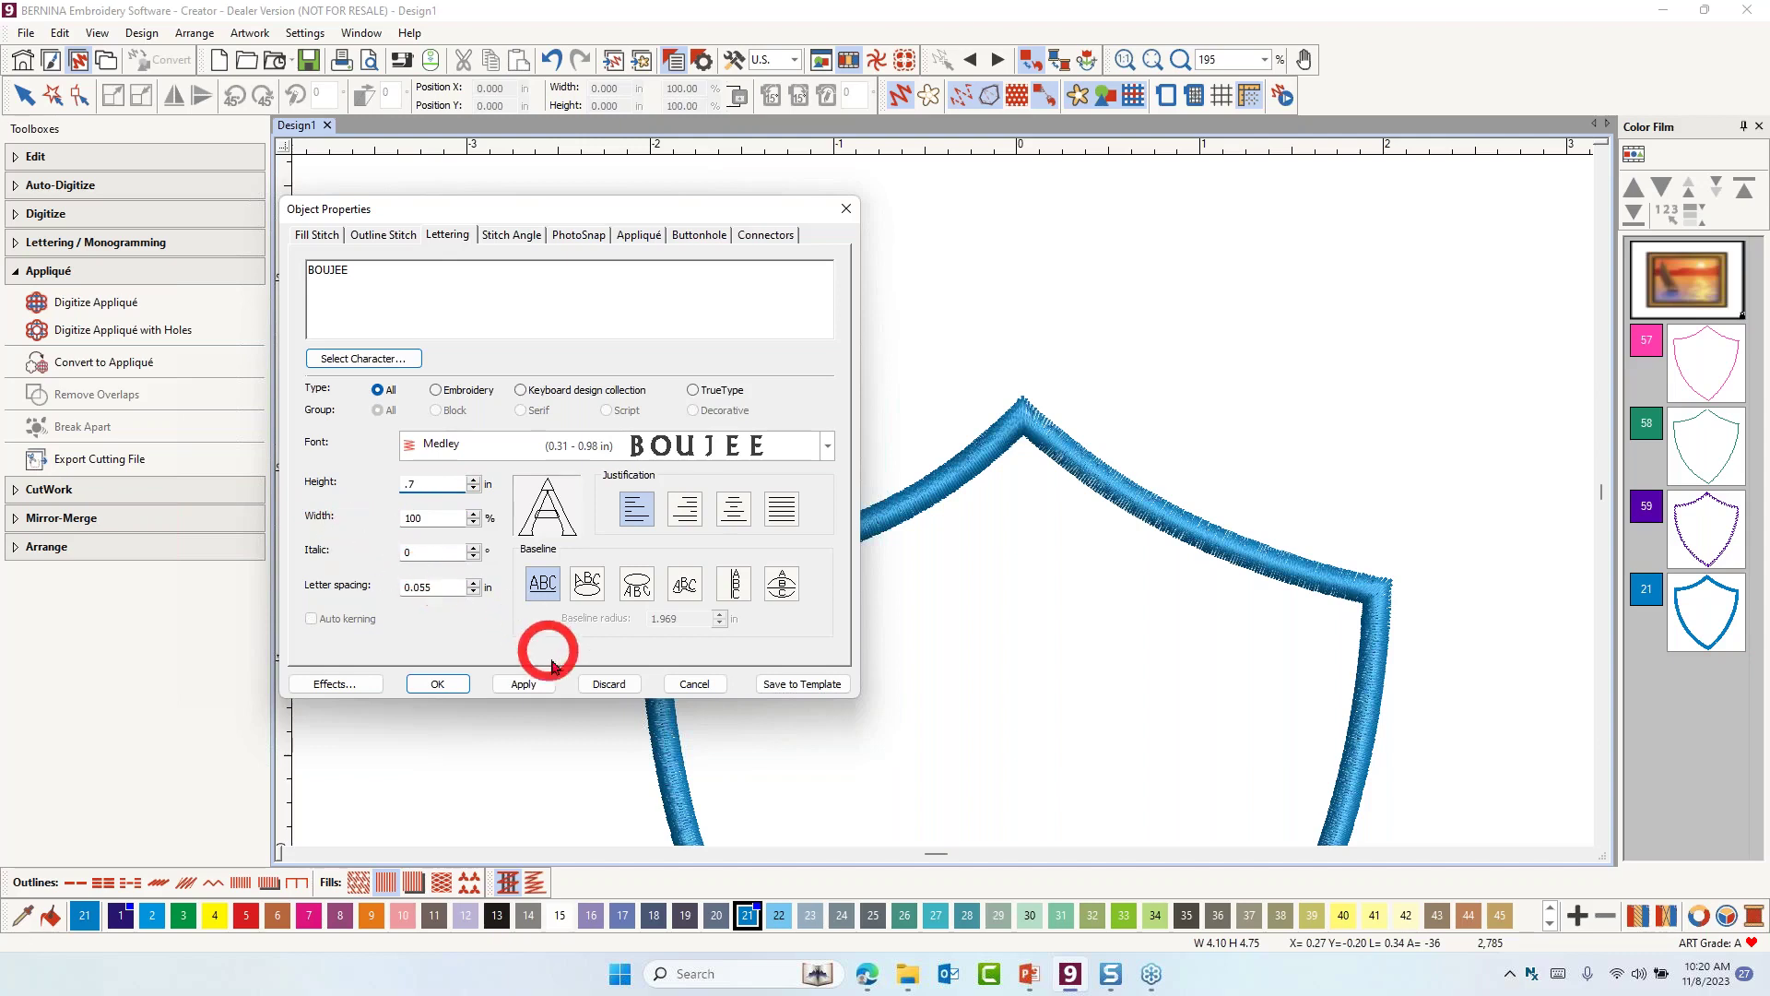
pyautogui.click(523, 684)
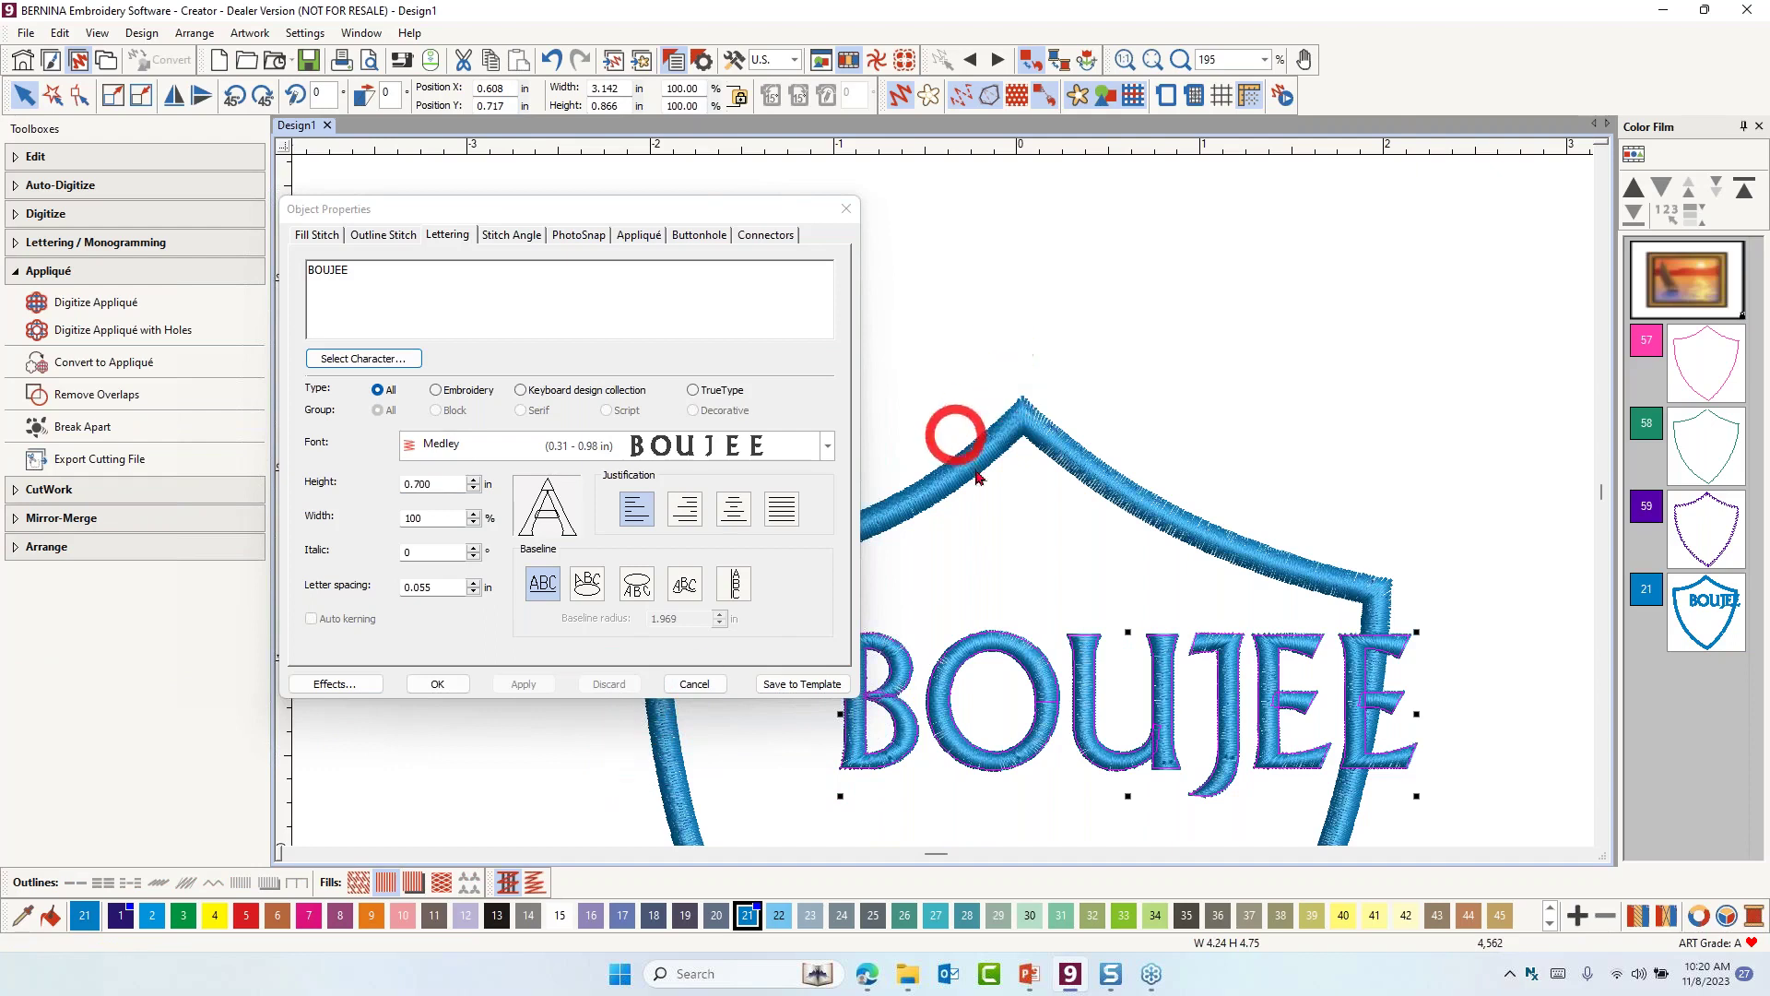
pyautogui.click(845, 210)
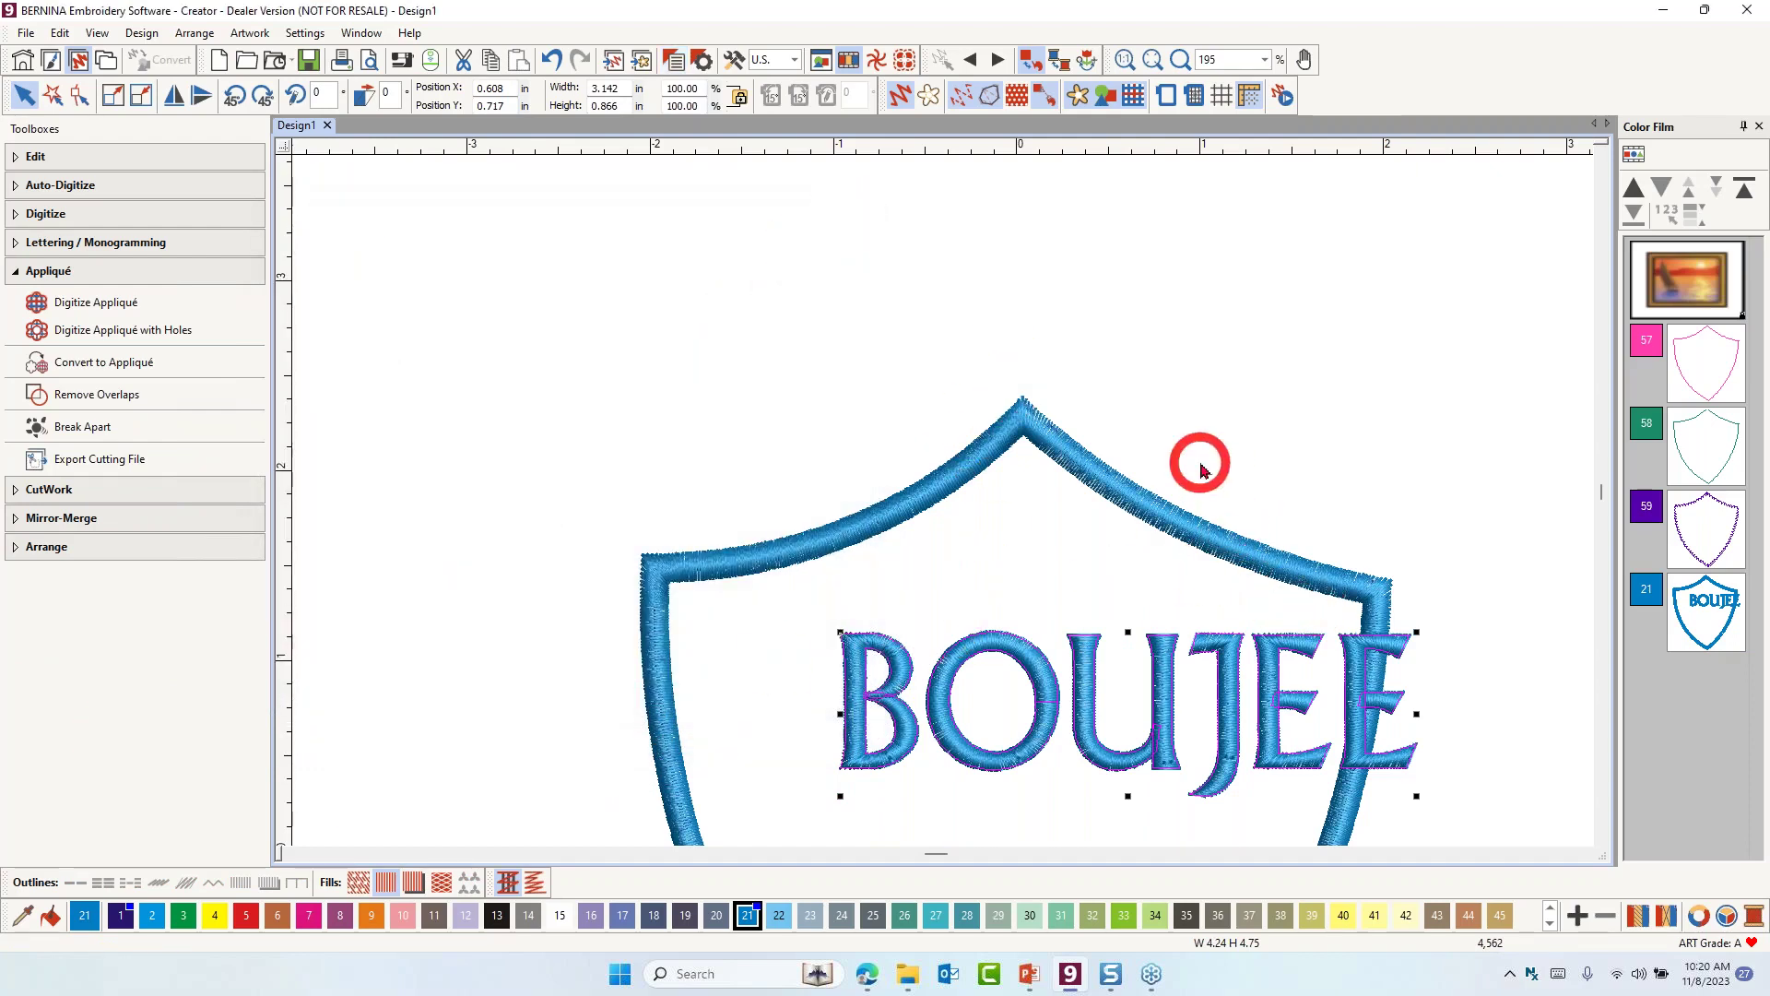
# Recolor the BOUJEE lettering to color 7 and align it with the shield appliqué by vertical centers
pyautogui.scroll(-2, 1114, 752)
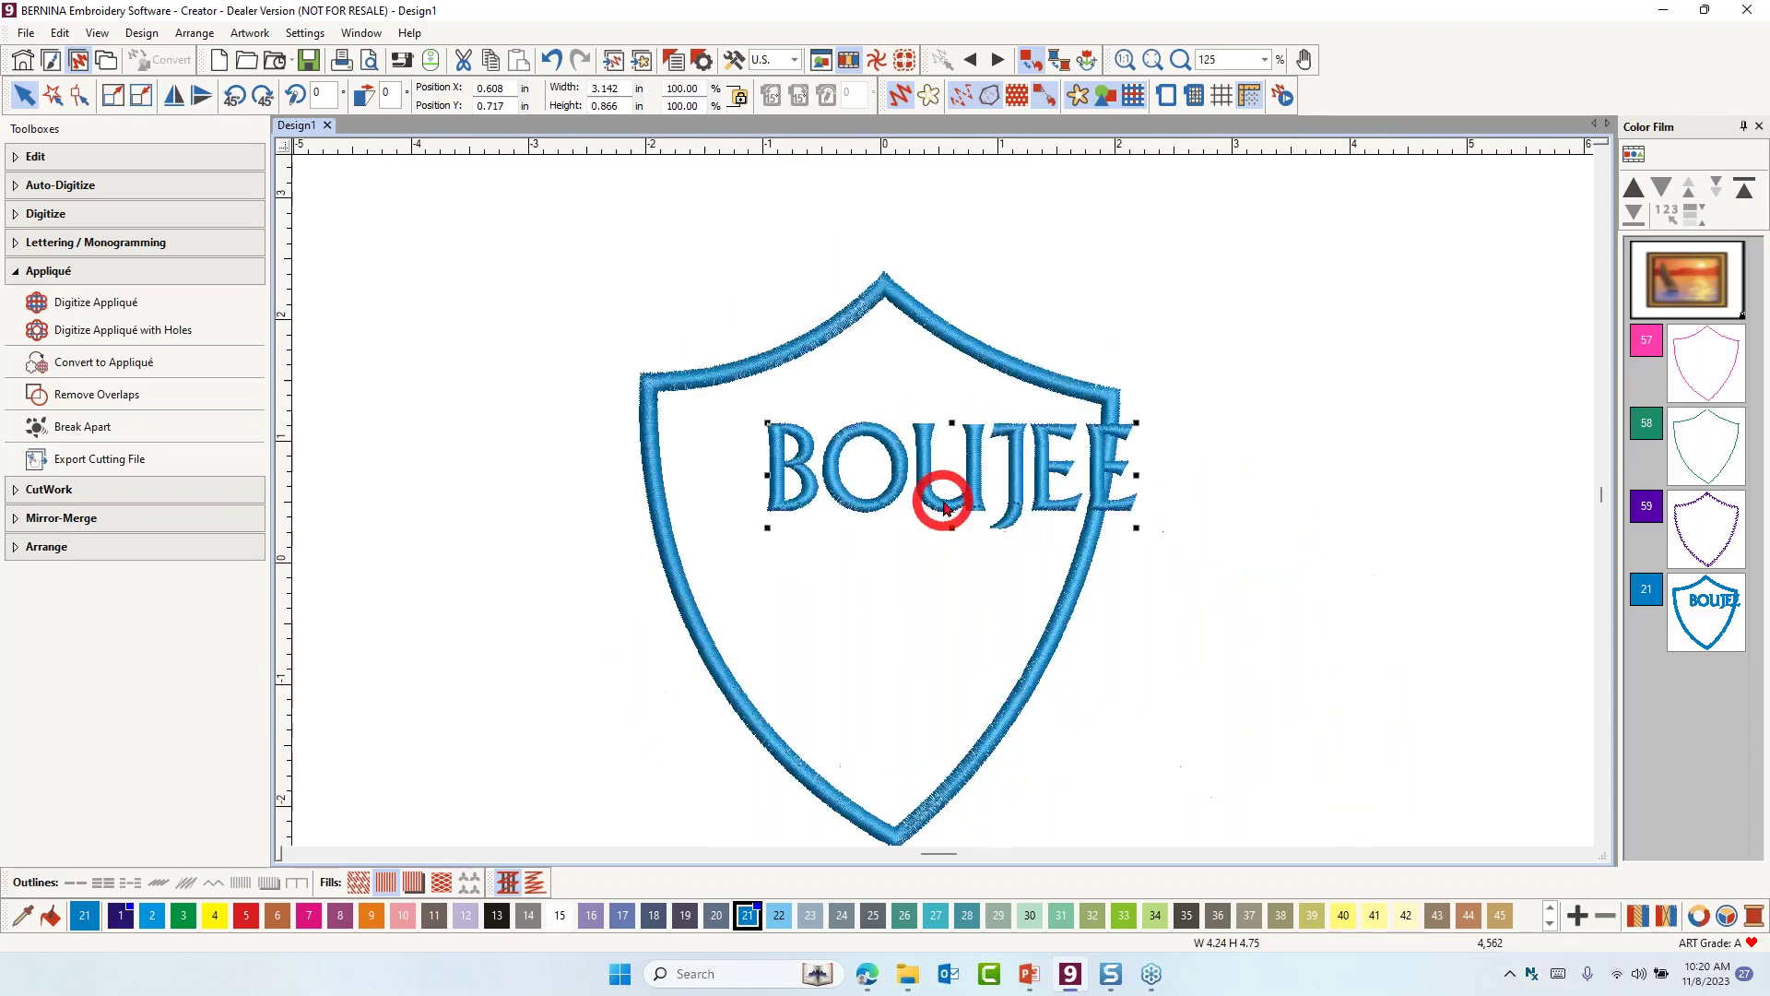
pyautogui.click(307, 917)
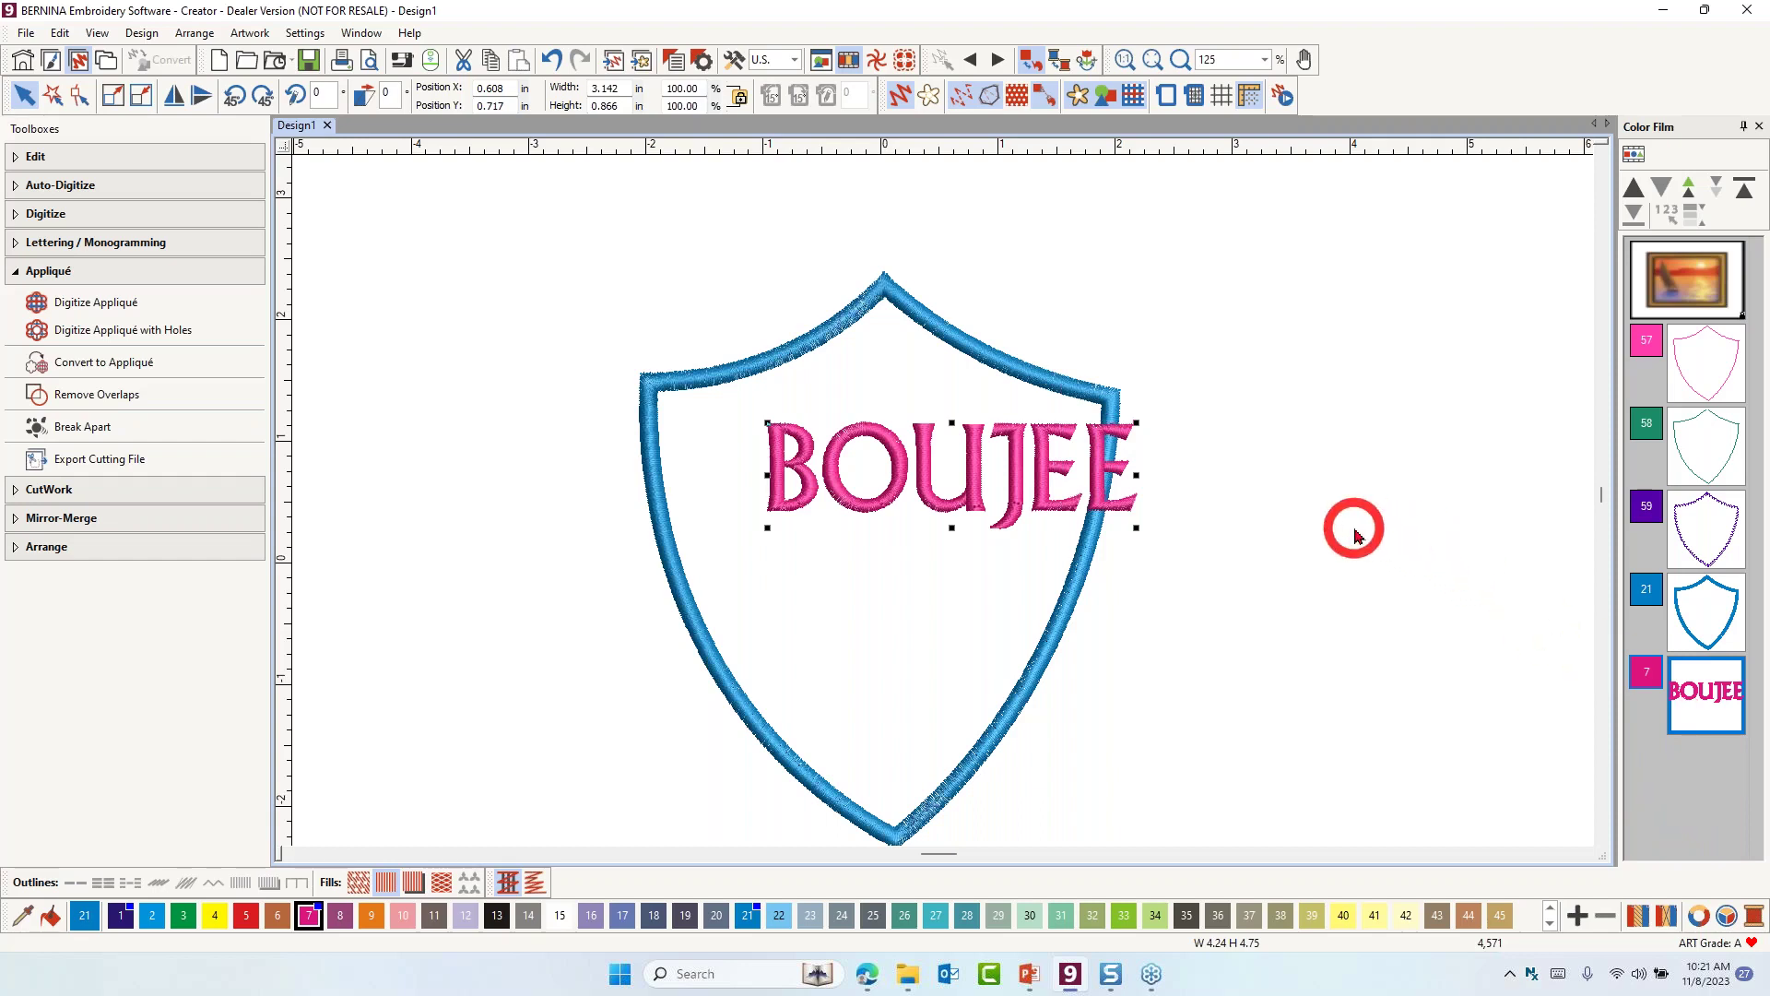
pyautogui.hotkey('ctrl', 'a')
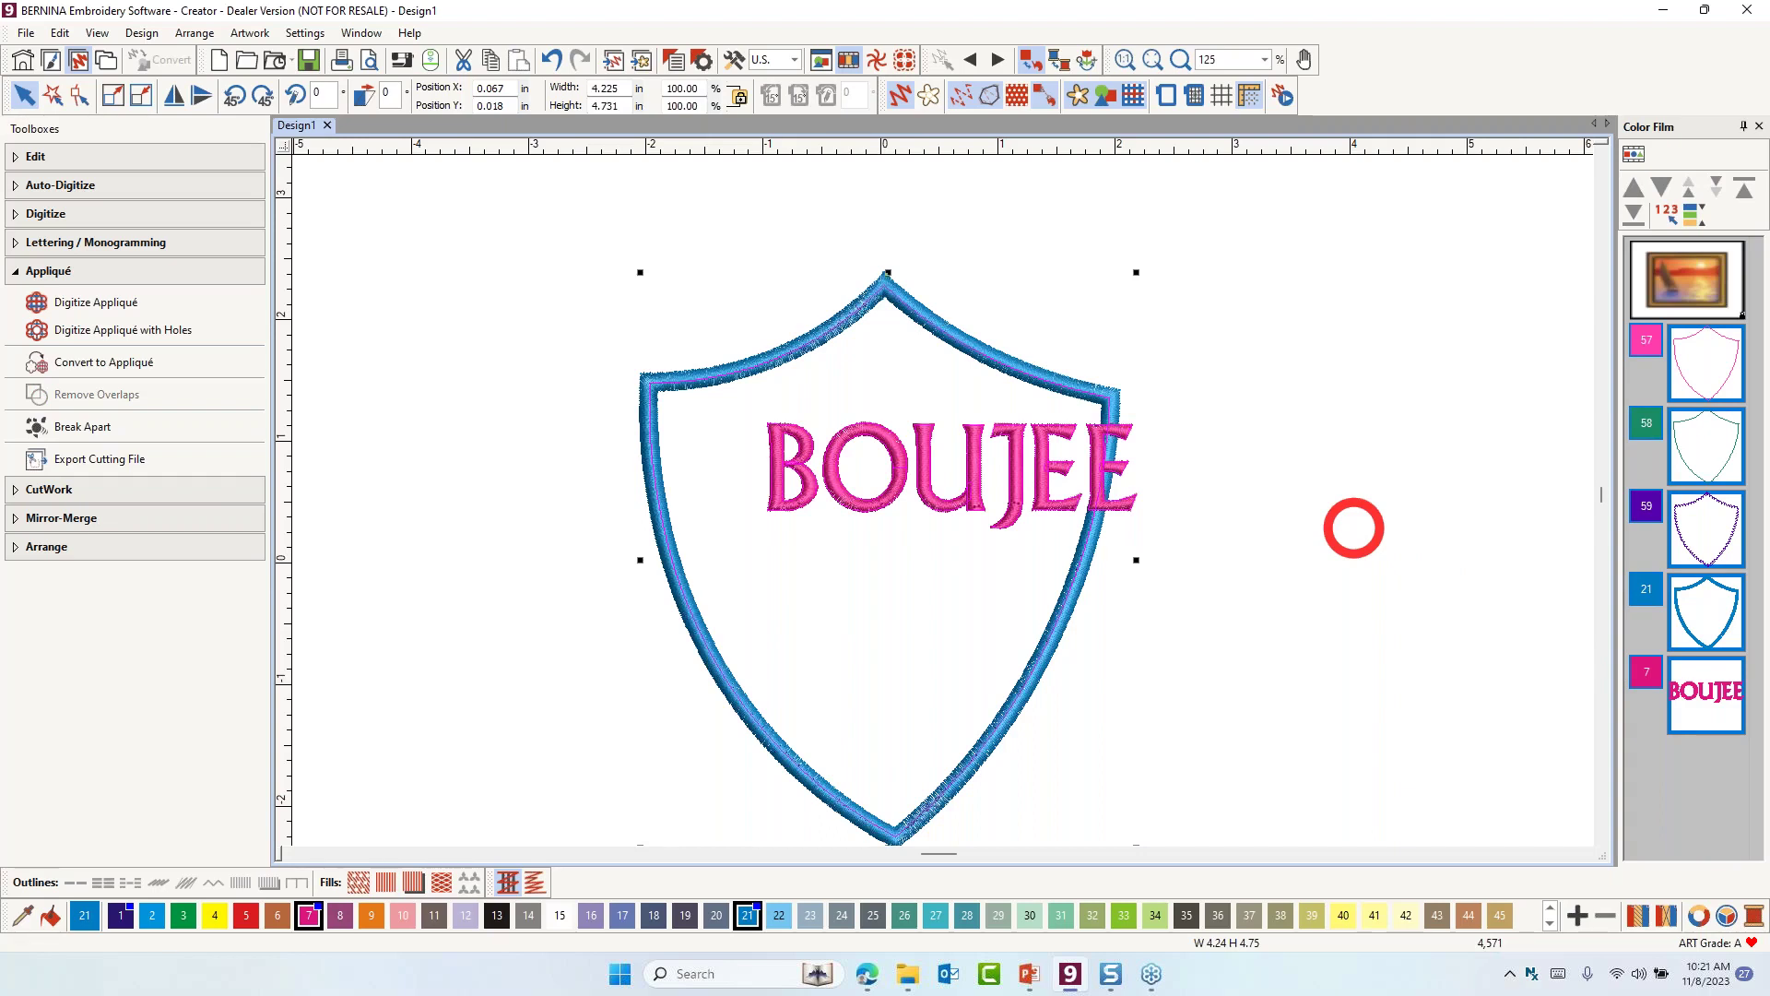
pyautogui.click(85, 547)
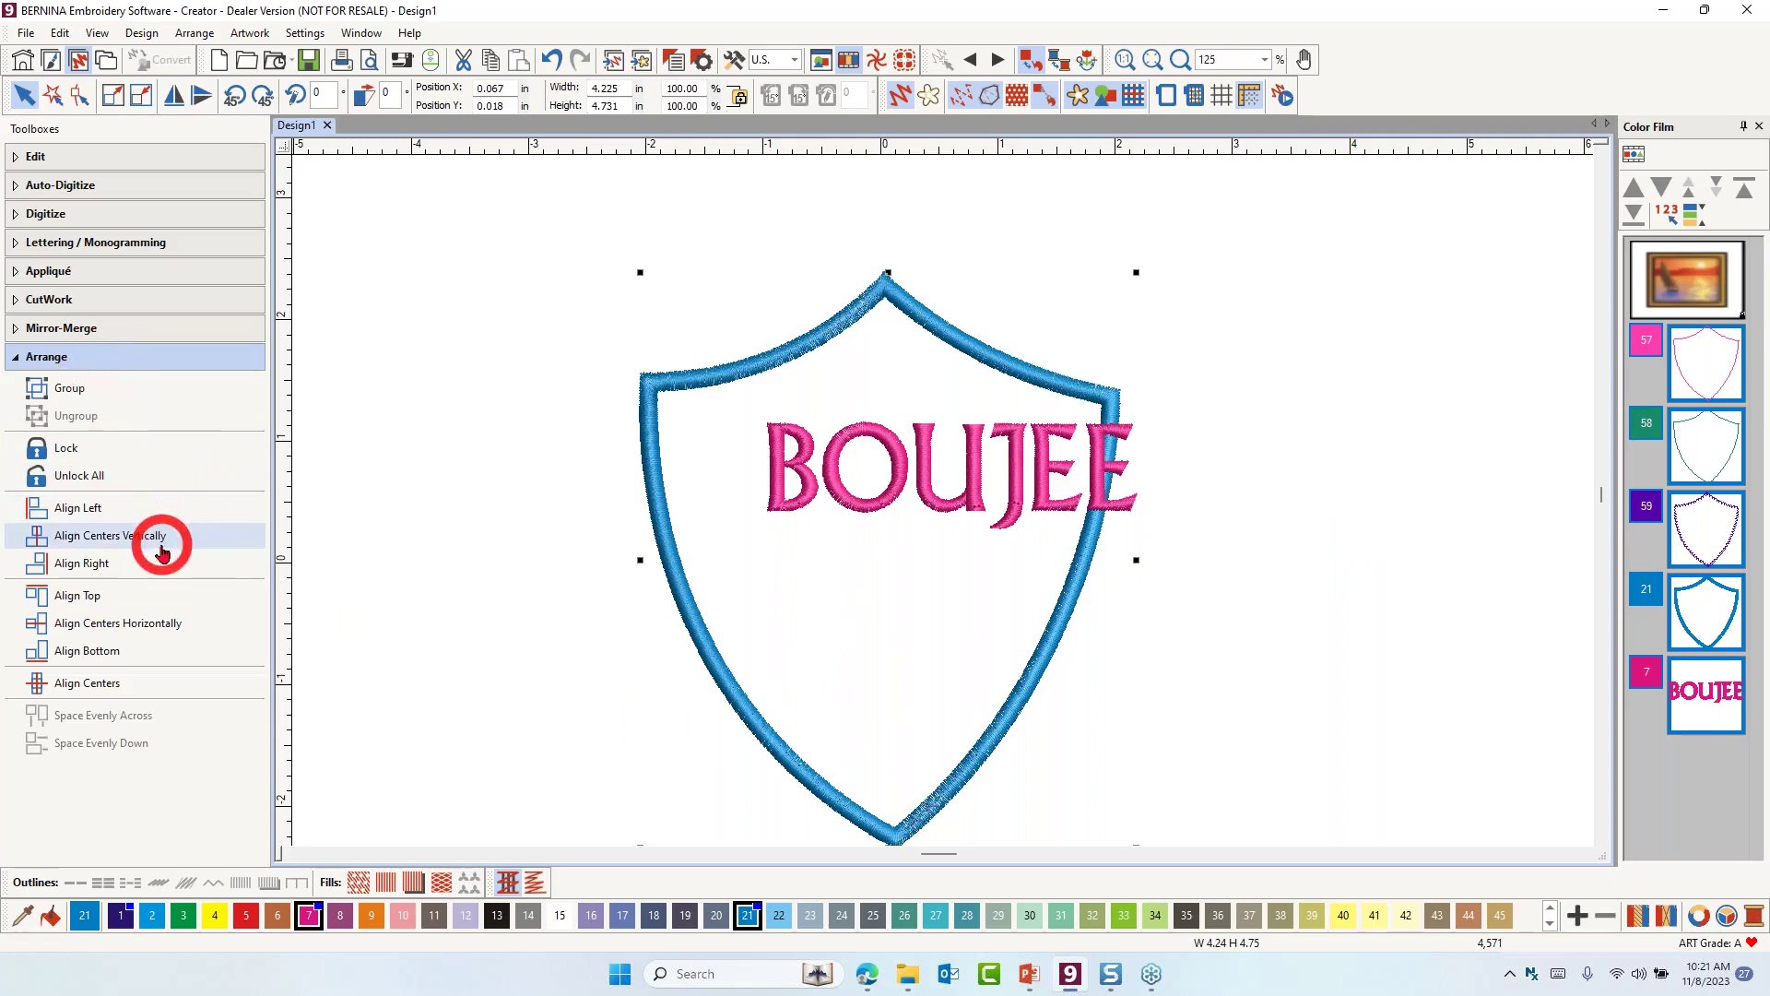
pyautogui.click(134, 545)
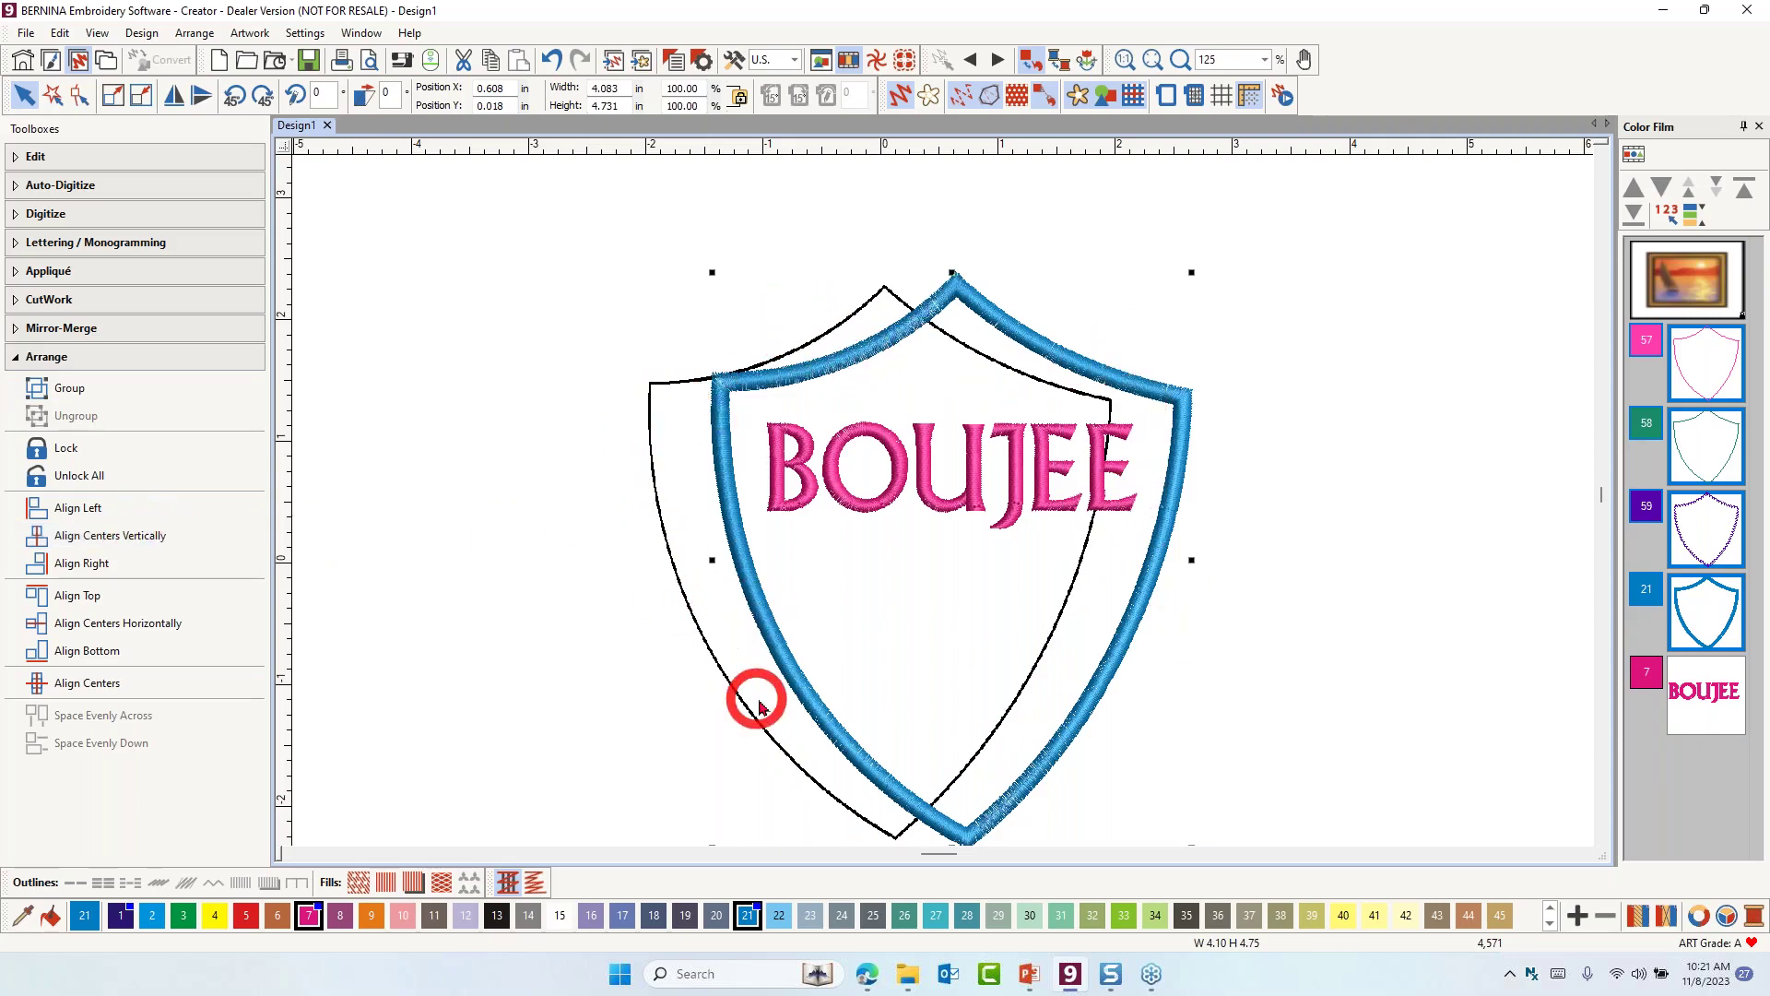
# Unlock the shield artwork in the background and delete it from the design
pyautogui.scroll(-1, 758, 706)
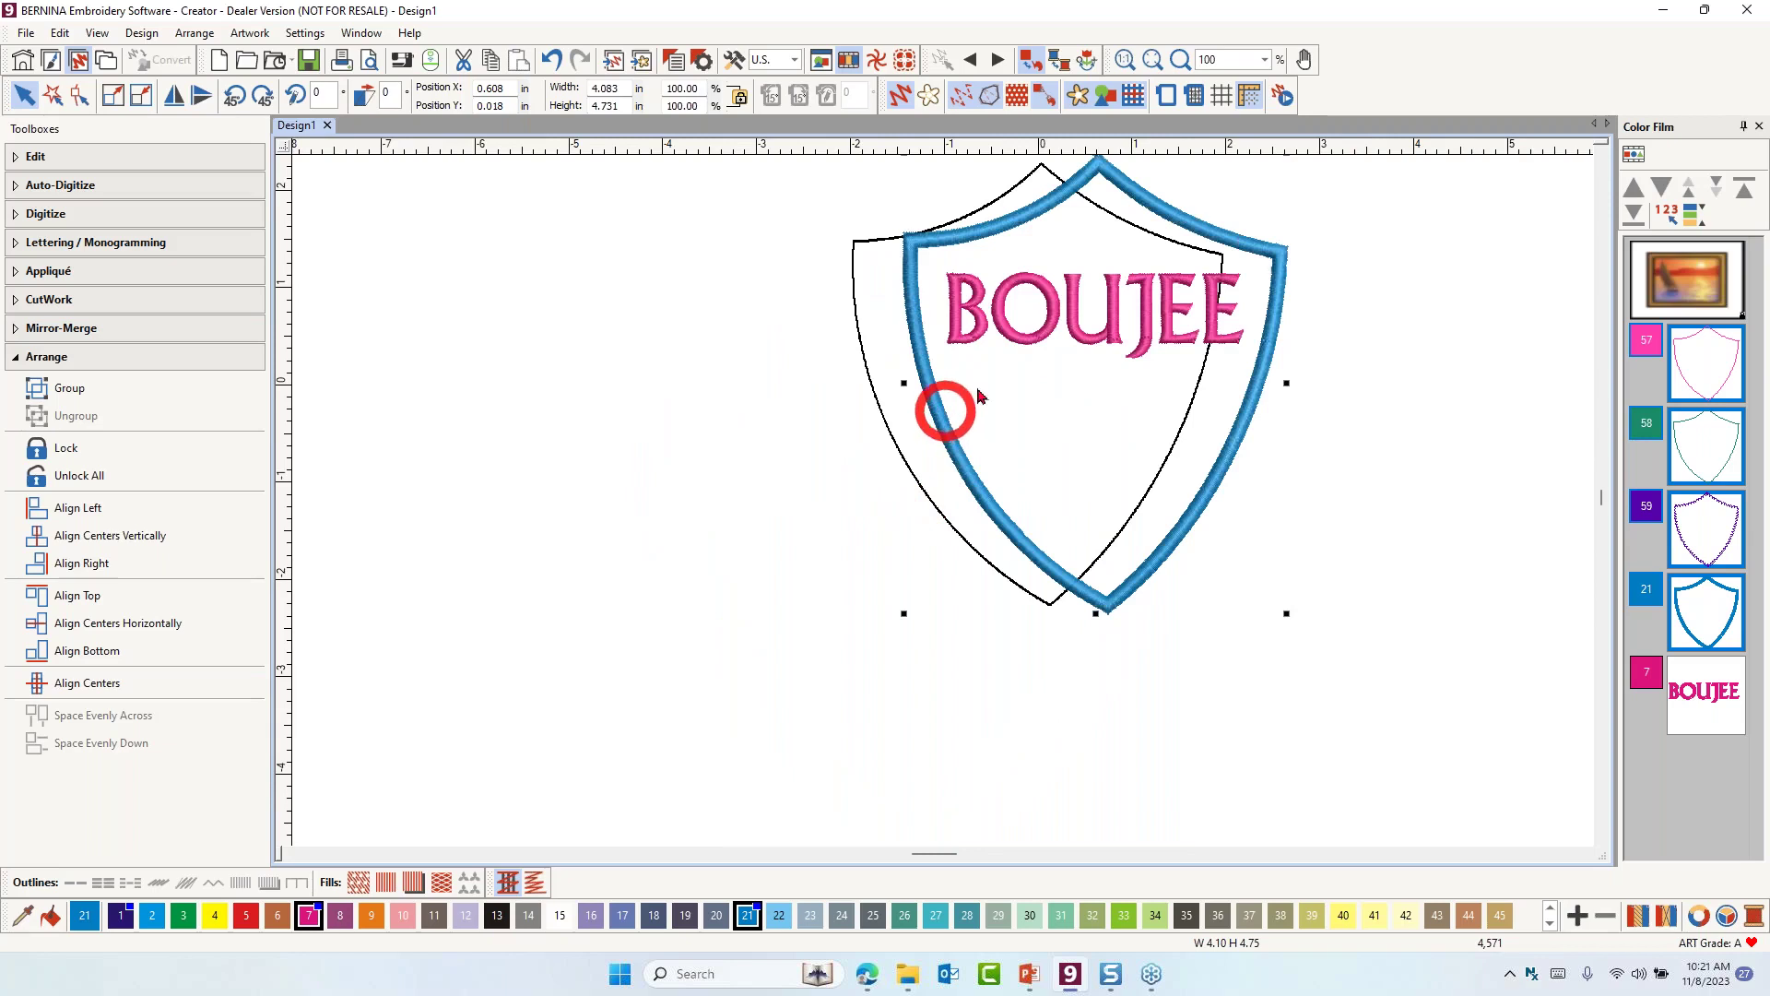
pyautogui.click(1461, 242)
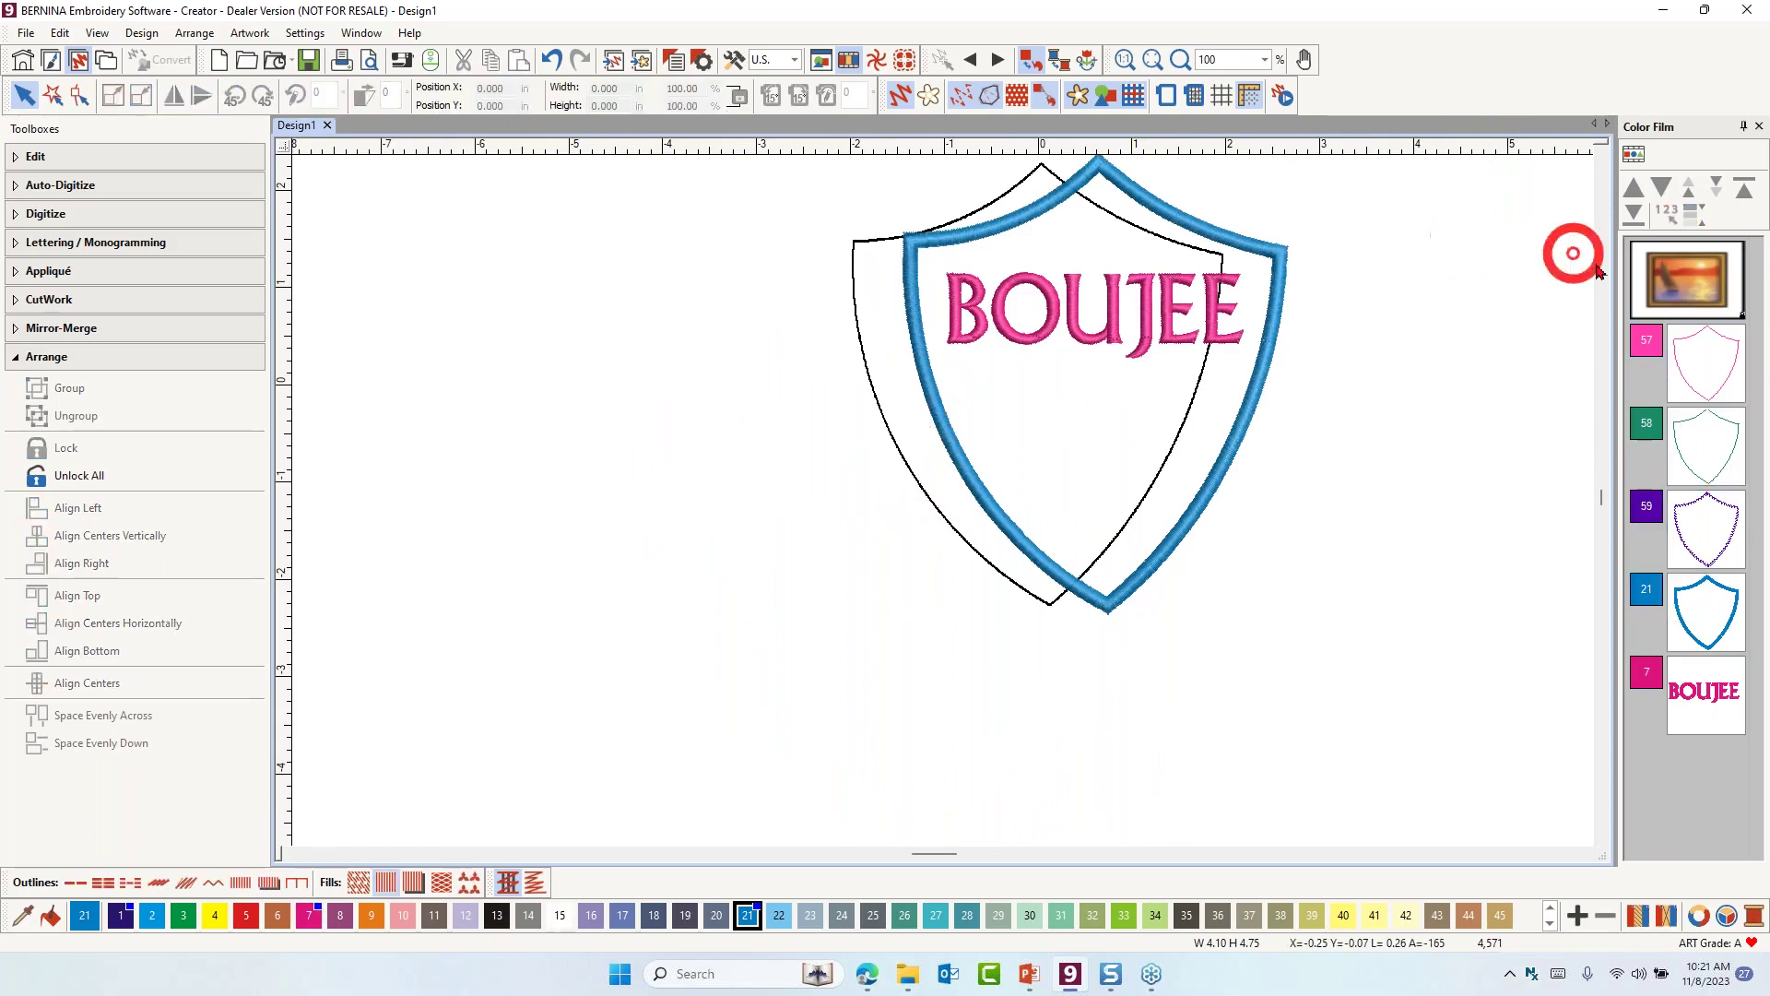
pyautogui.rightClick(1644, 283)
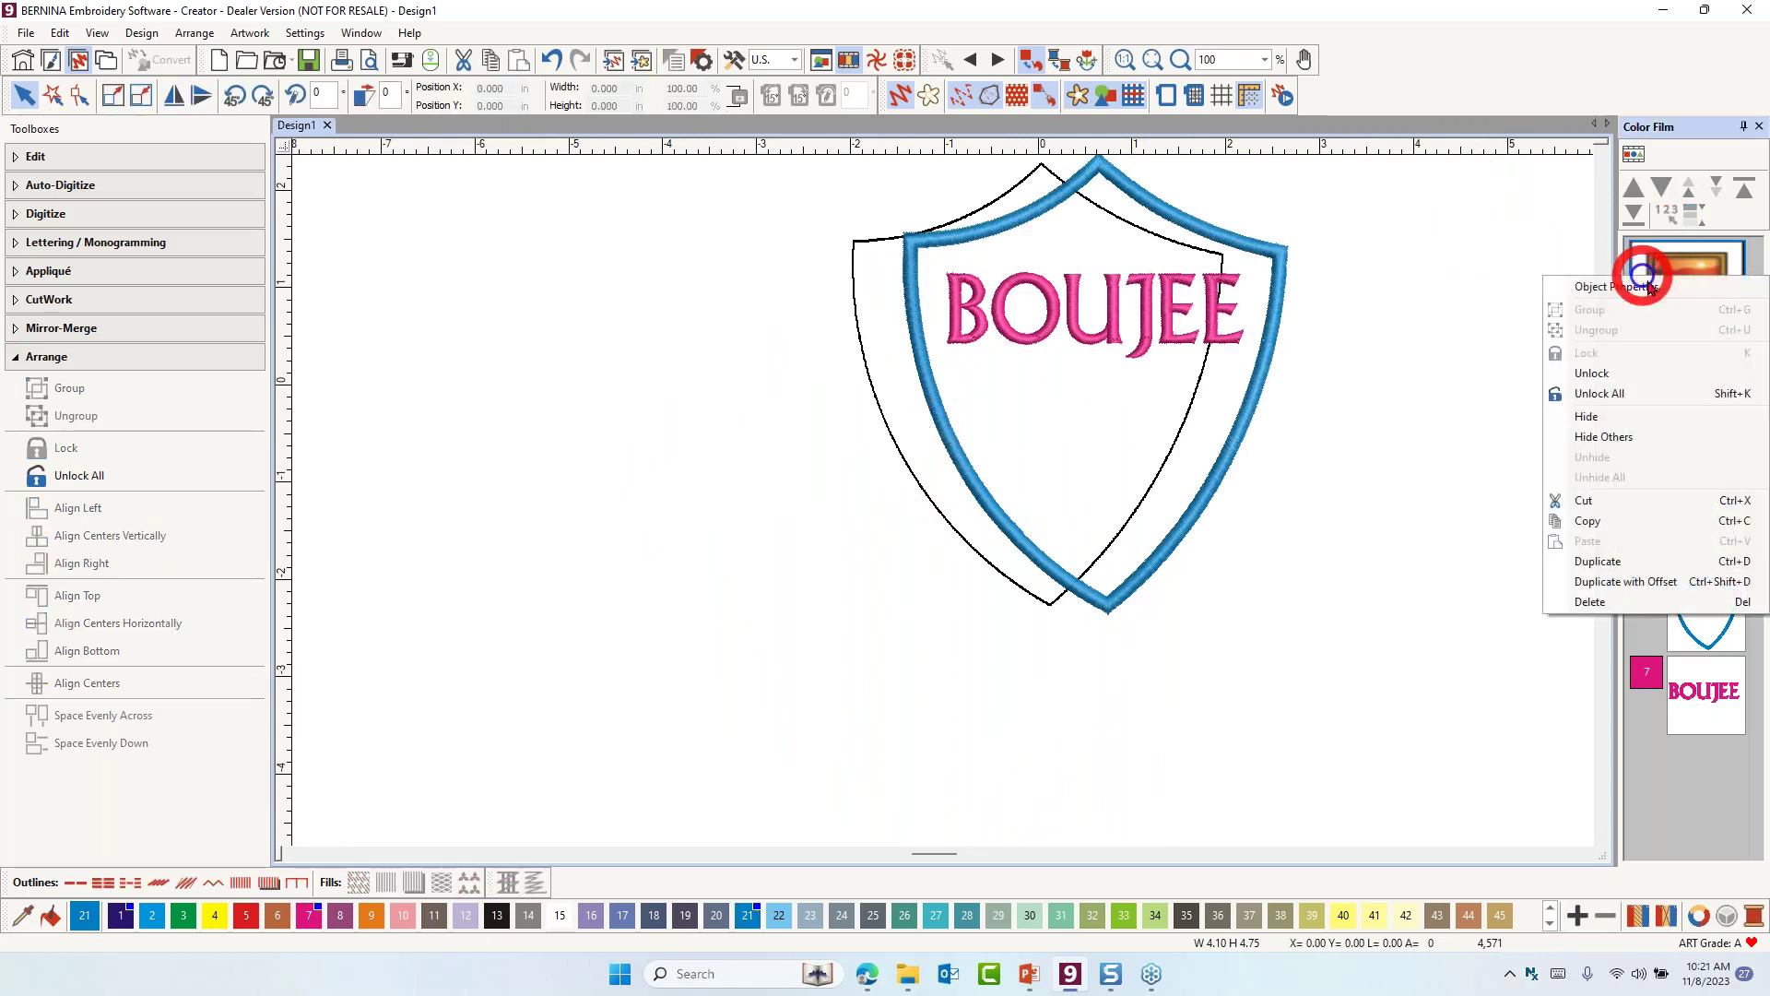
pyautogui.click(1592, 375)
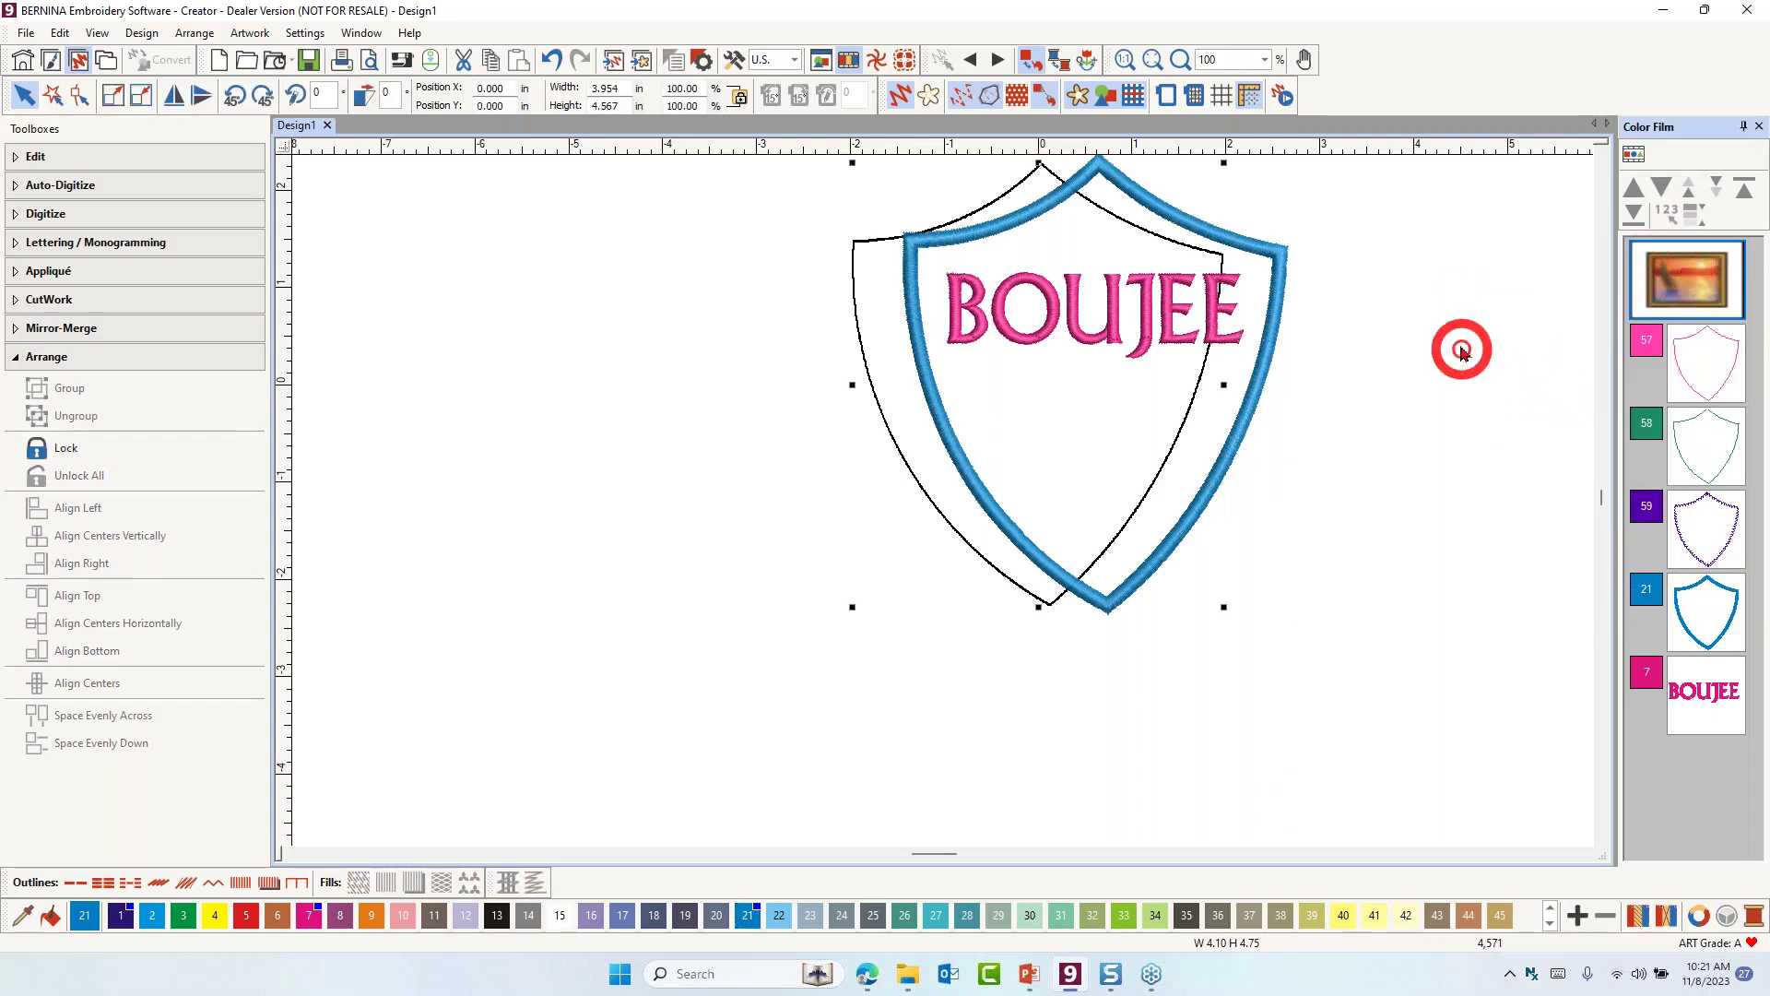
pyautogui.press('Delete')
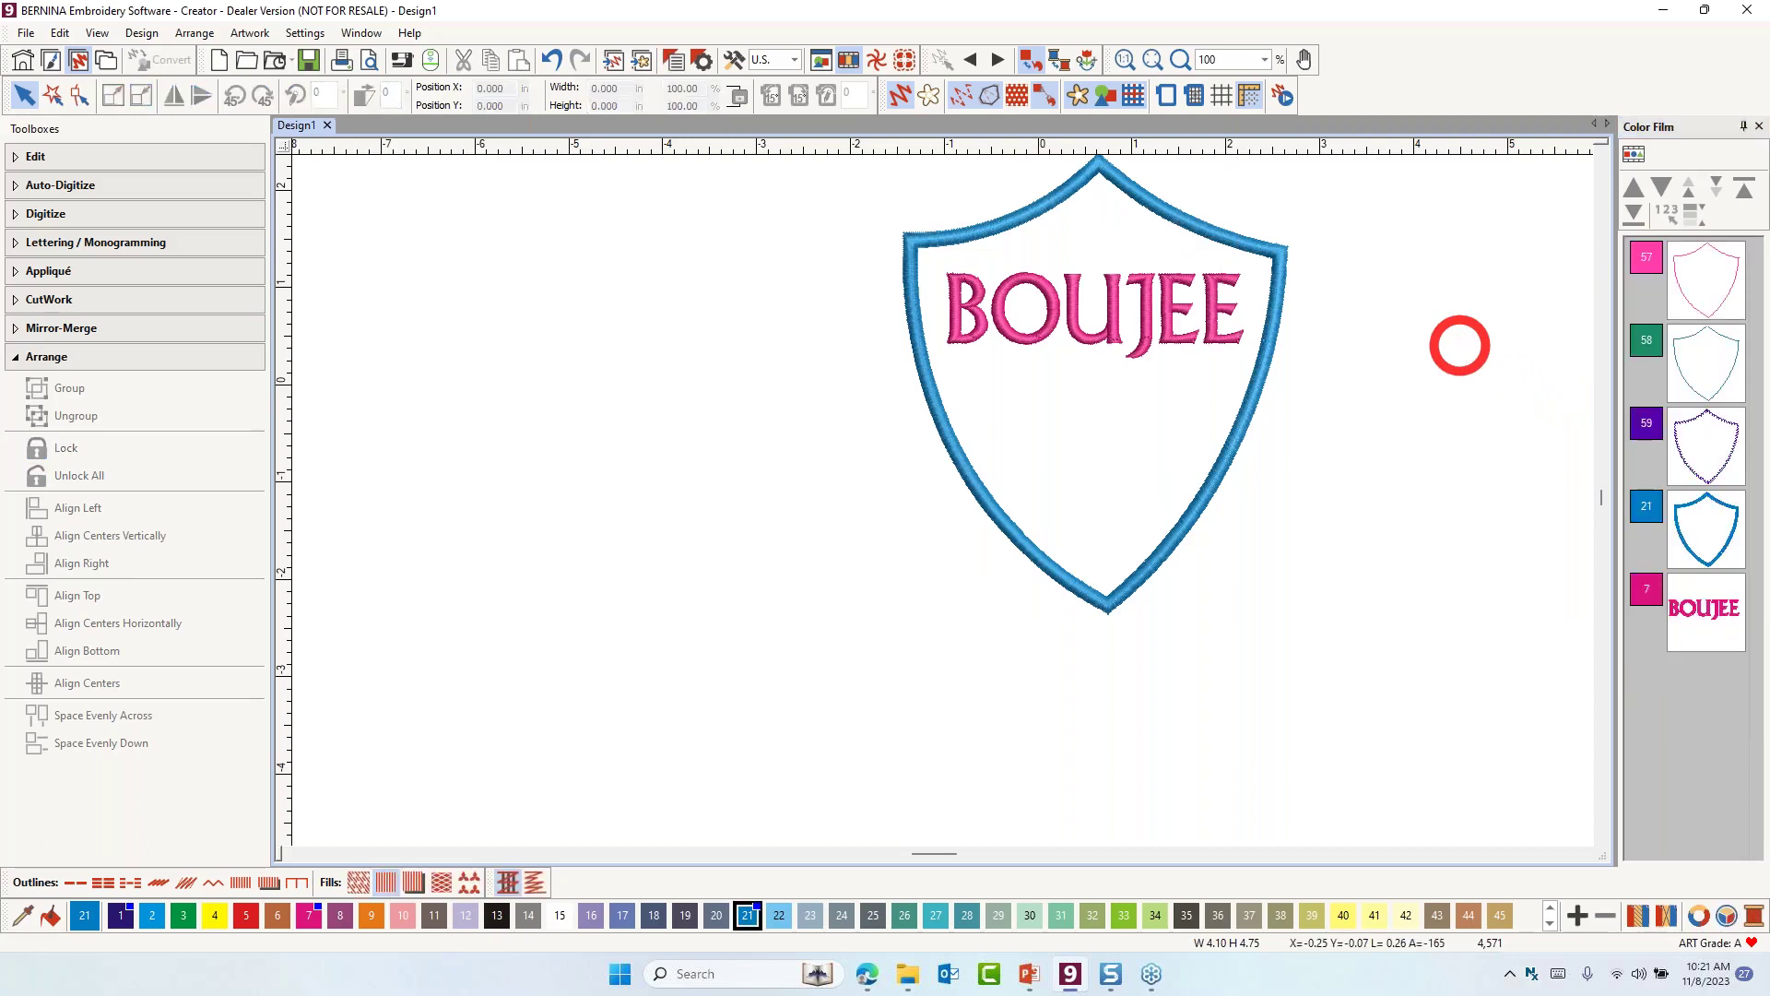
# Select the shield appliqué and break it apart into its separate stitching objects
pyautogui.scroll(-2, 1303, 336)
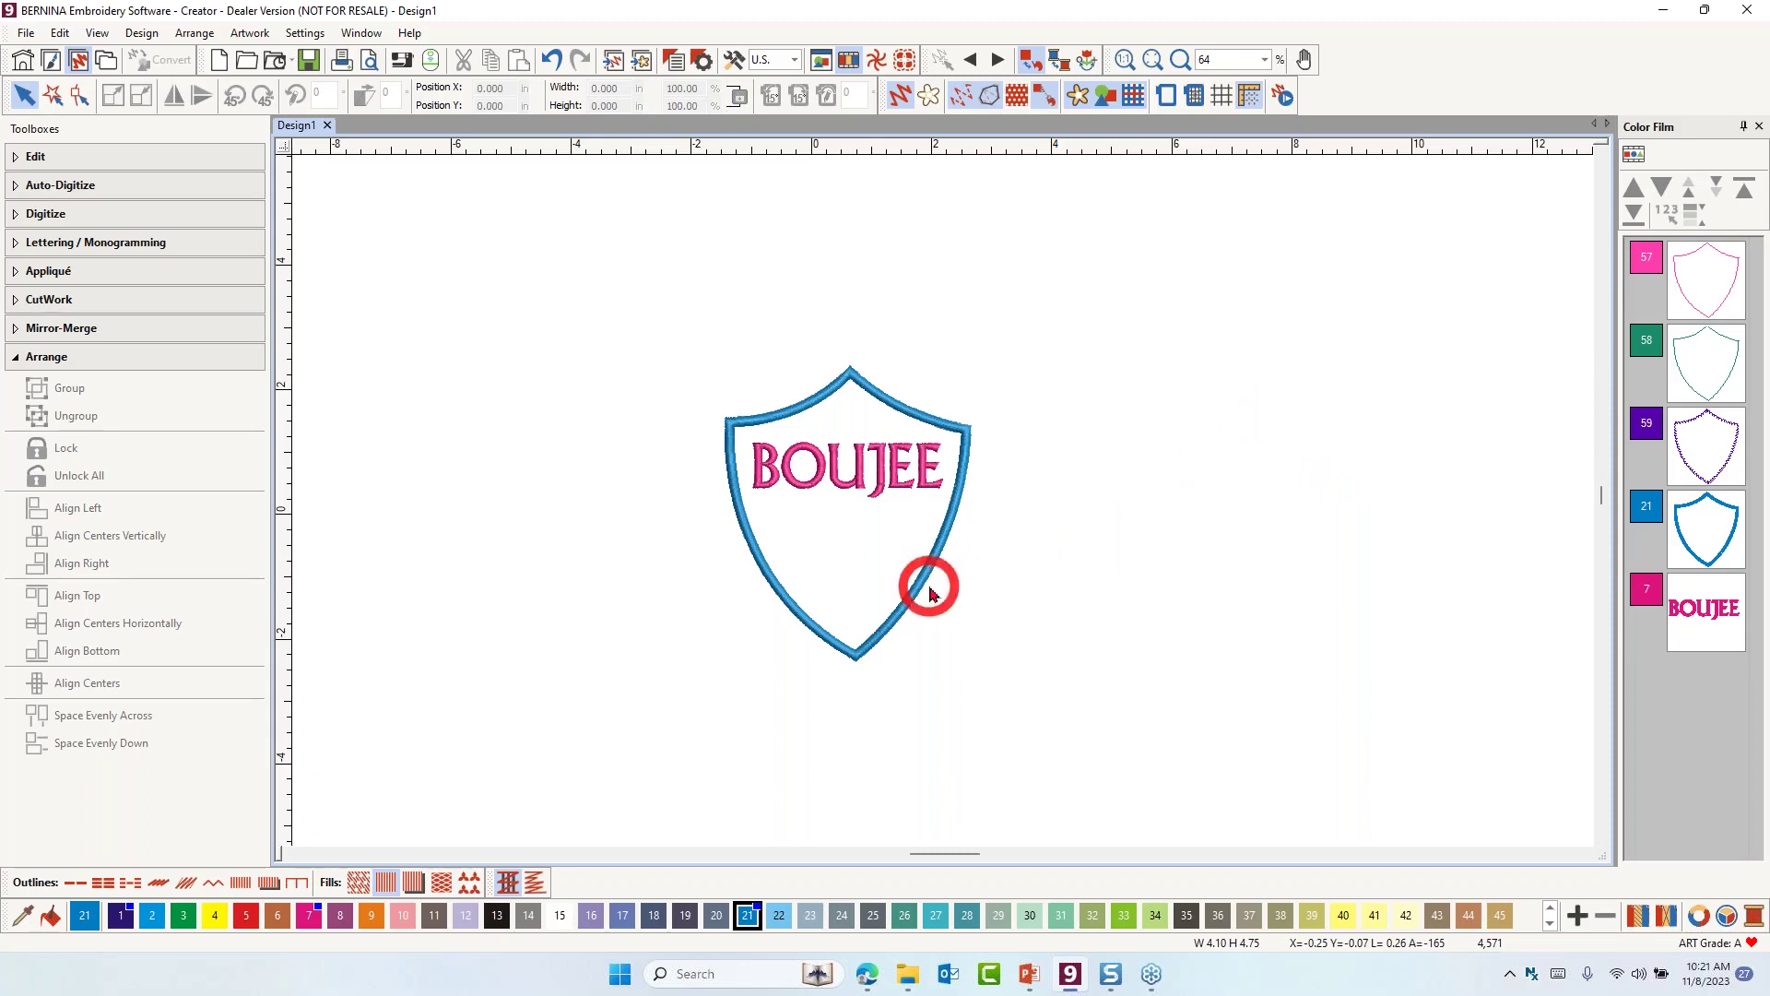
pyautogui.scroll(1, 916, 590)
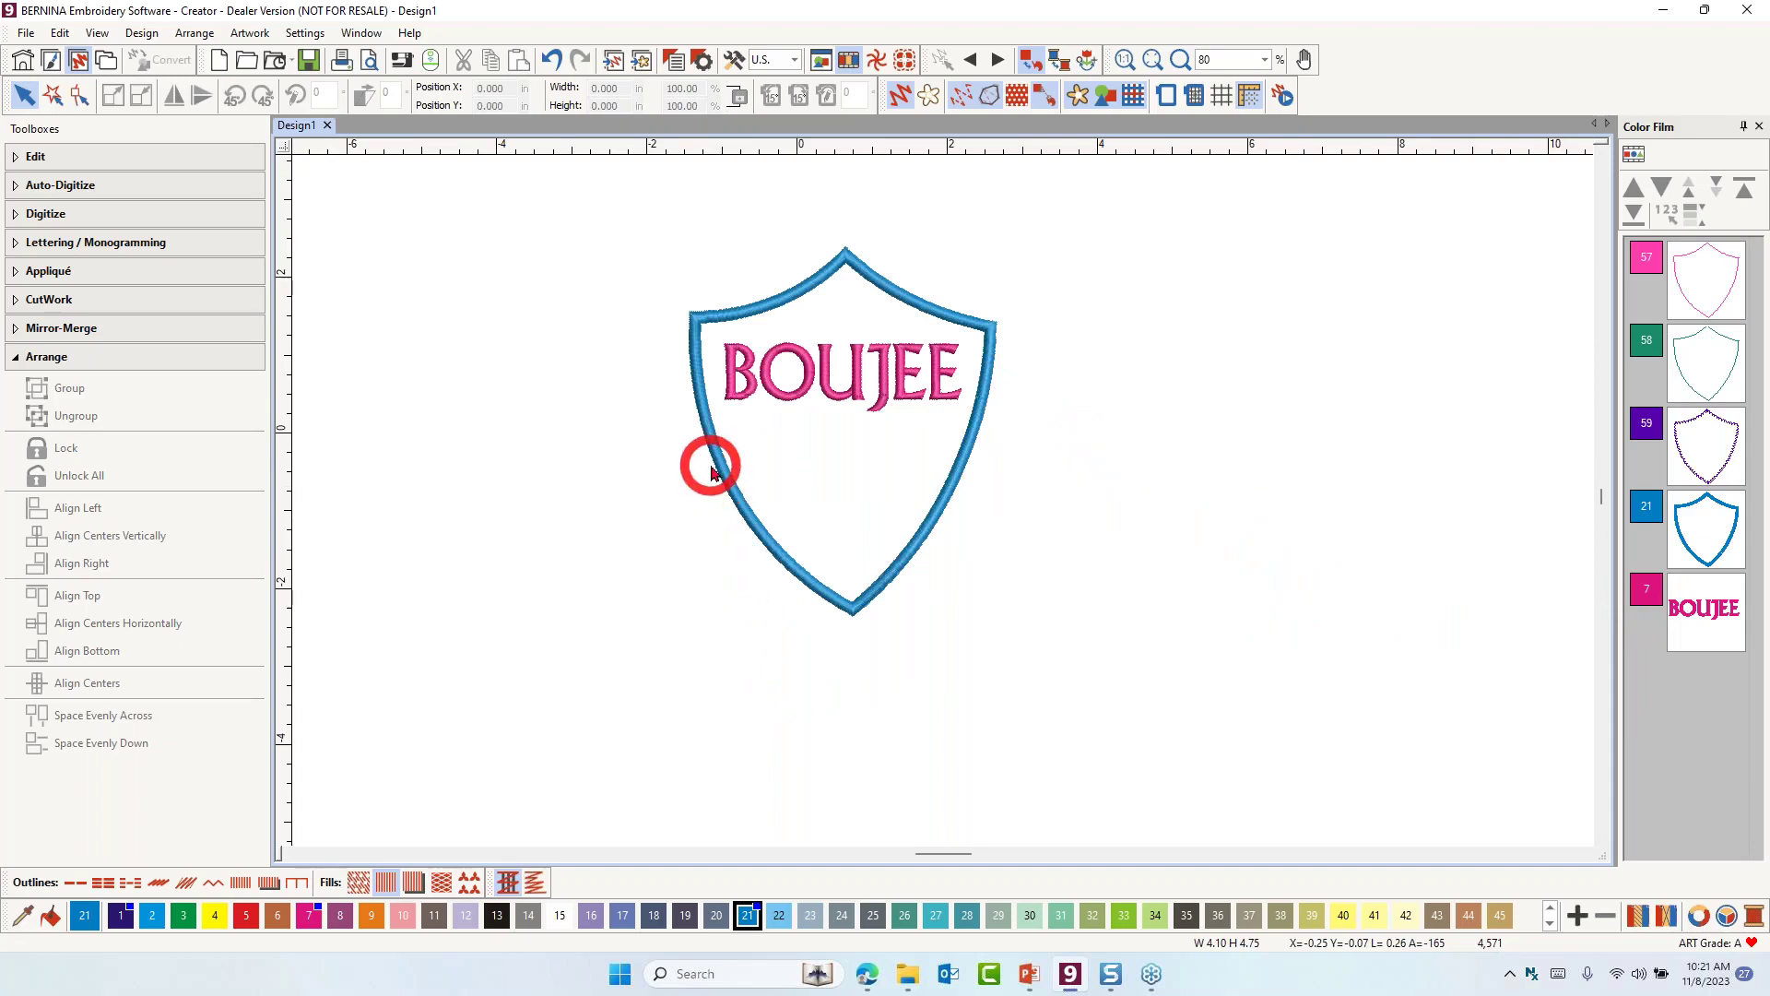
pyautogui.click(779, 307)
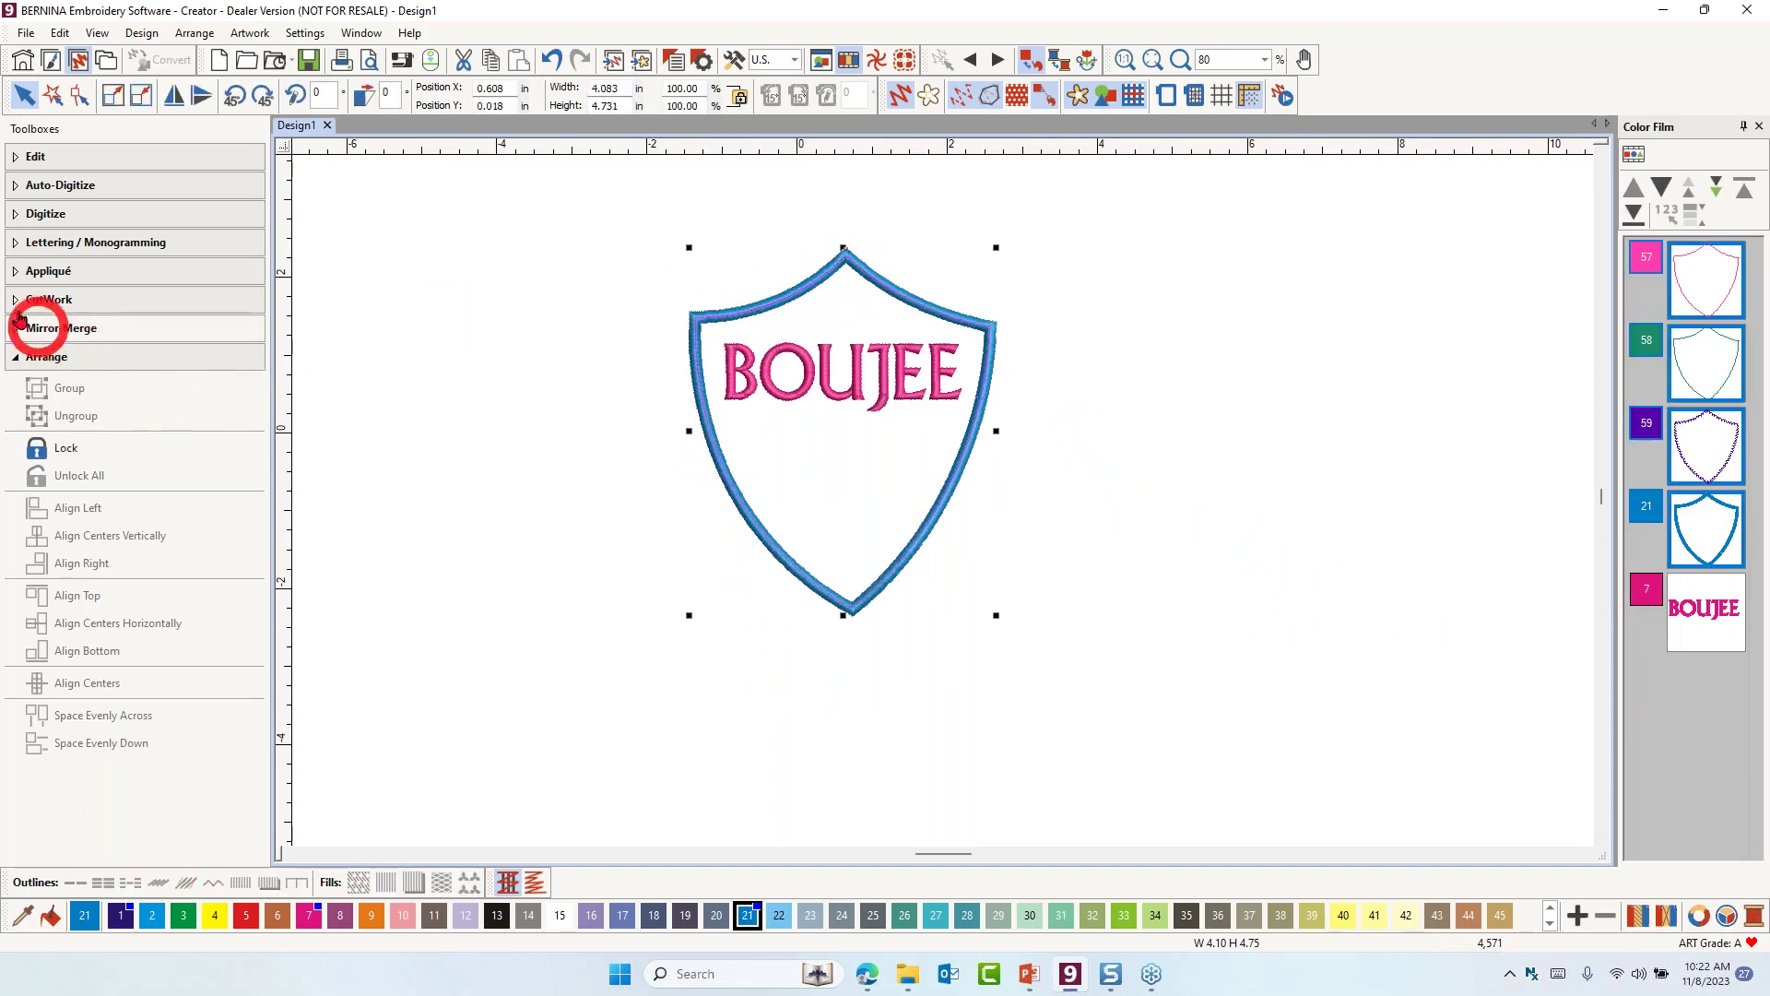
pyautogui.click(41, 277)
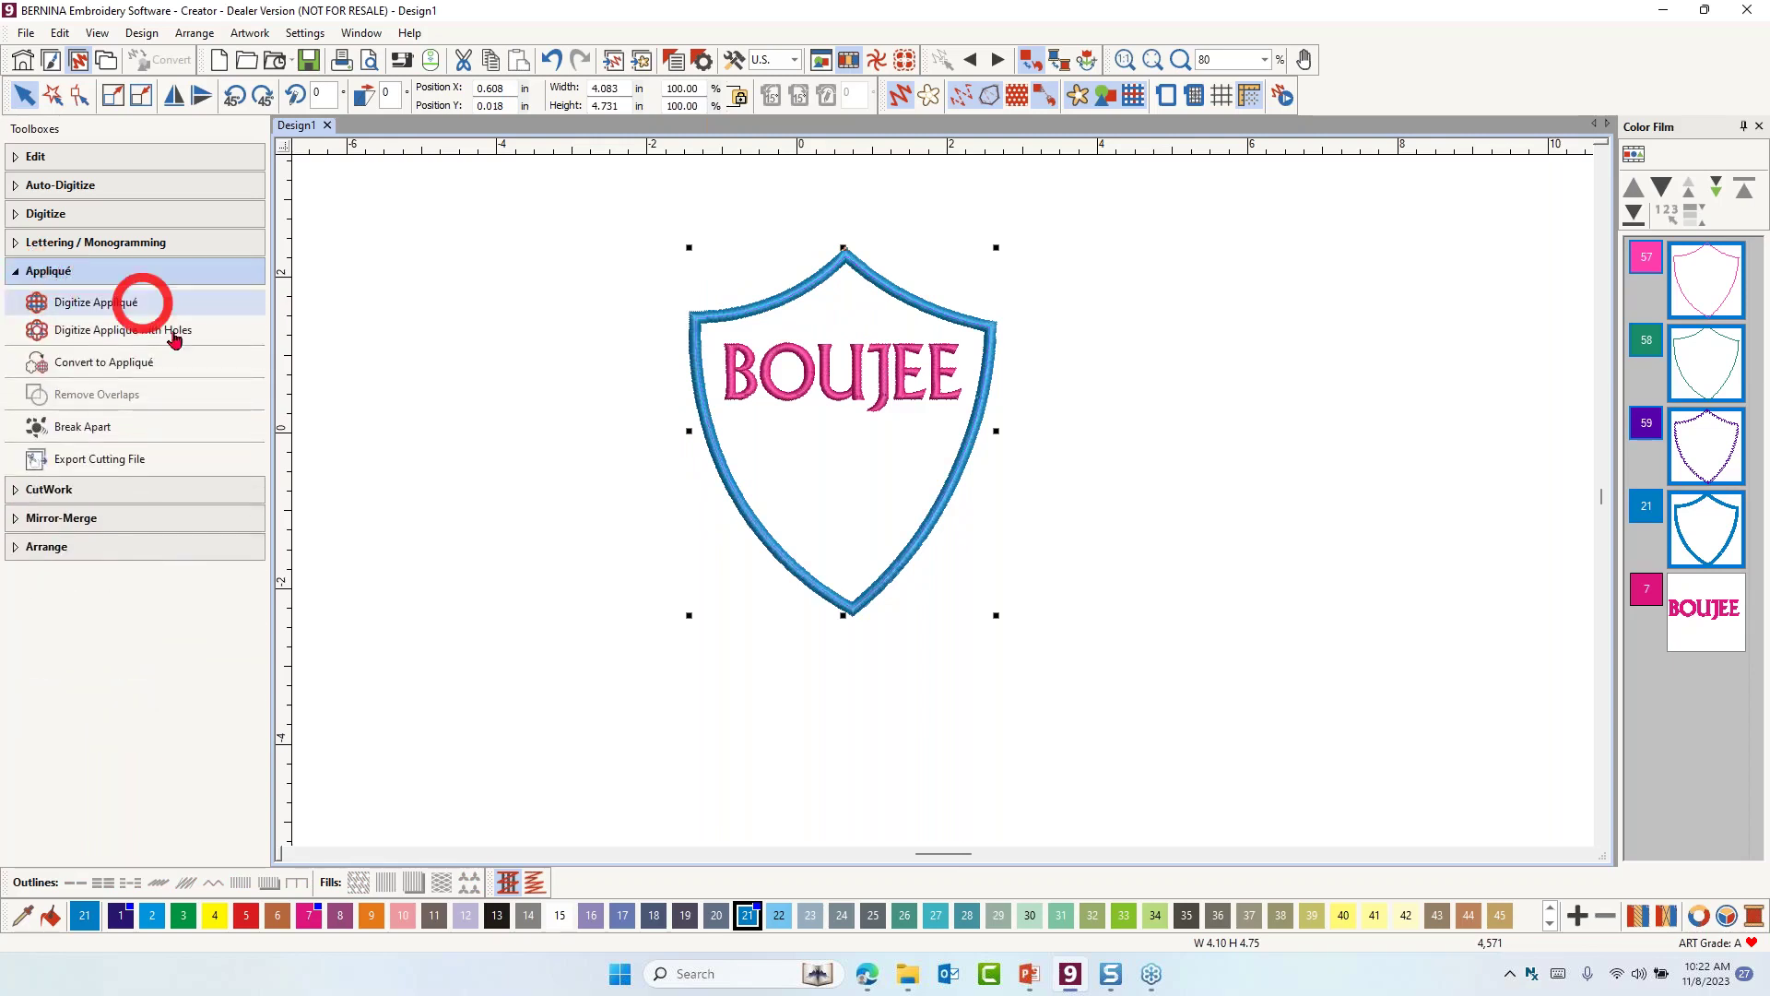
pyautogui.click(76, 433)
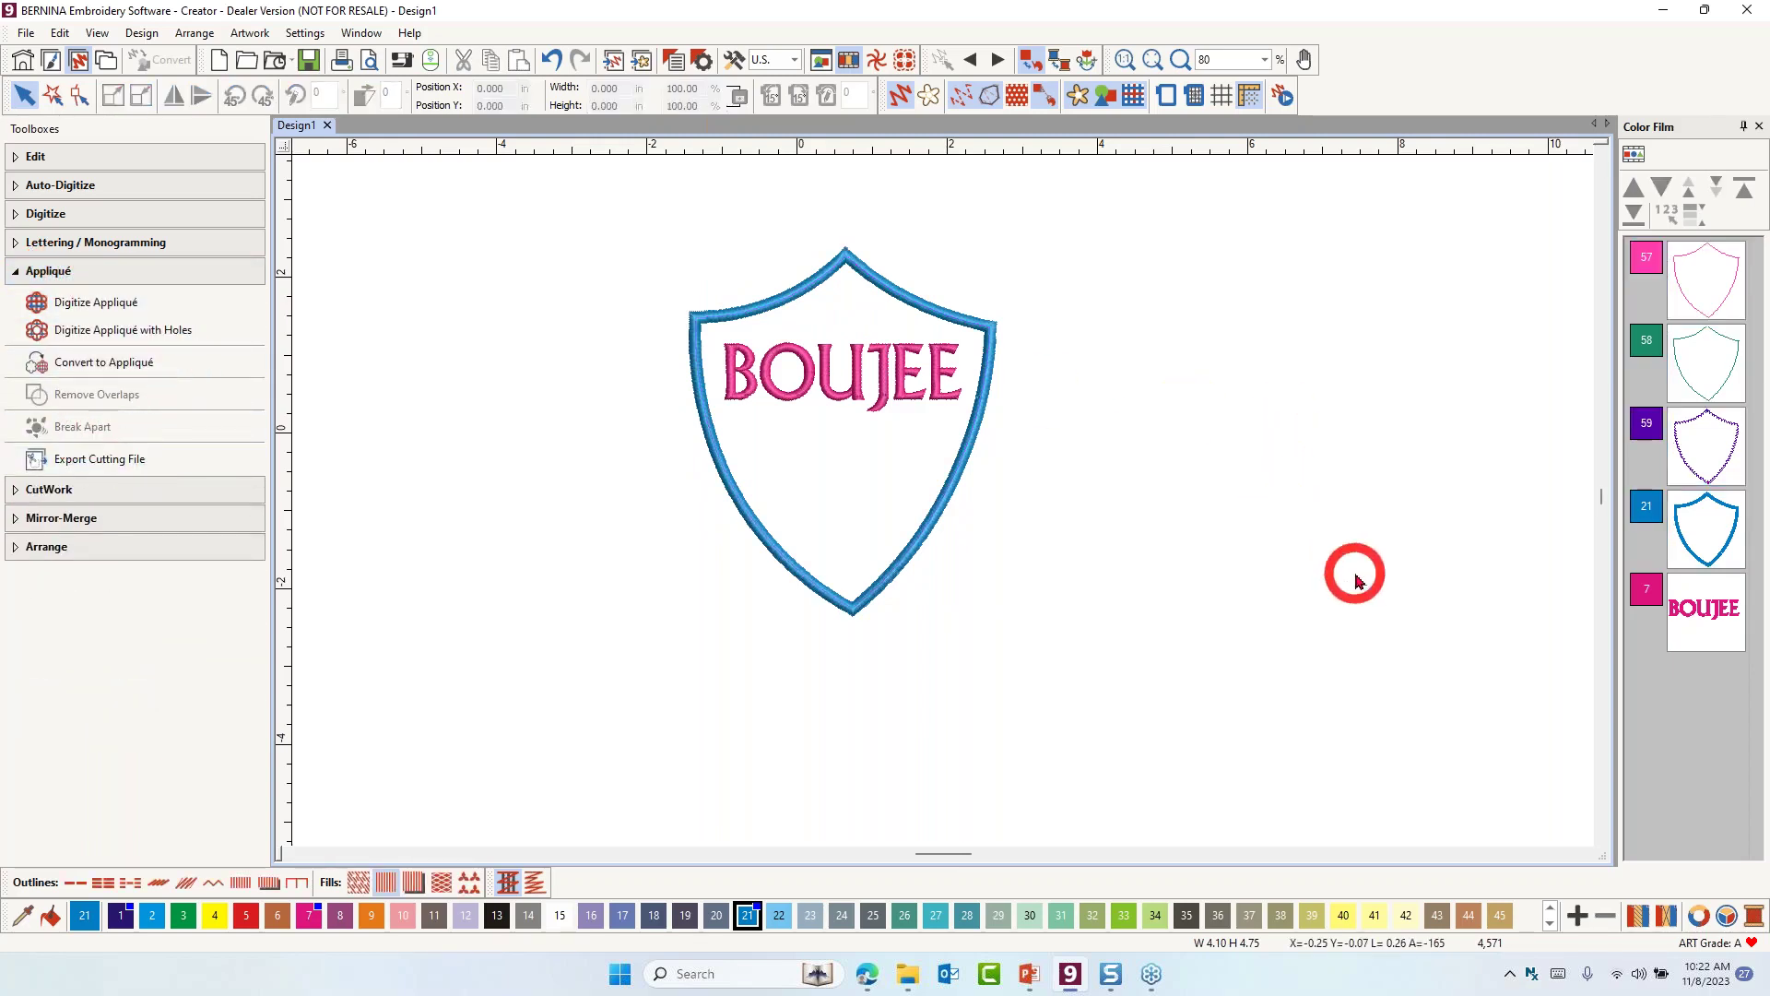
# Move the BOUJEE lettering back one color so it stitches before the blue cover stitch
pyautogui.click(1701, 613)
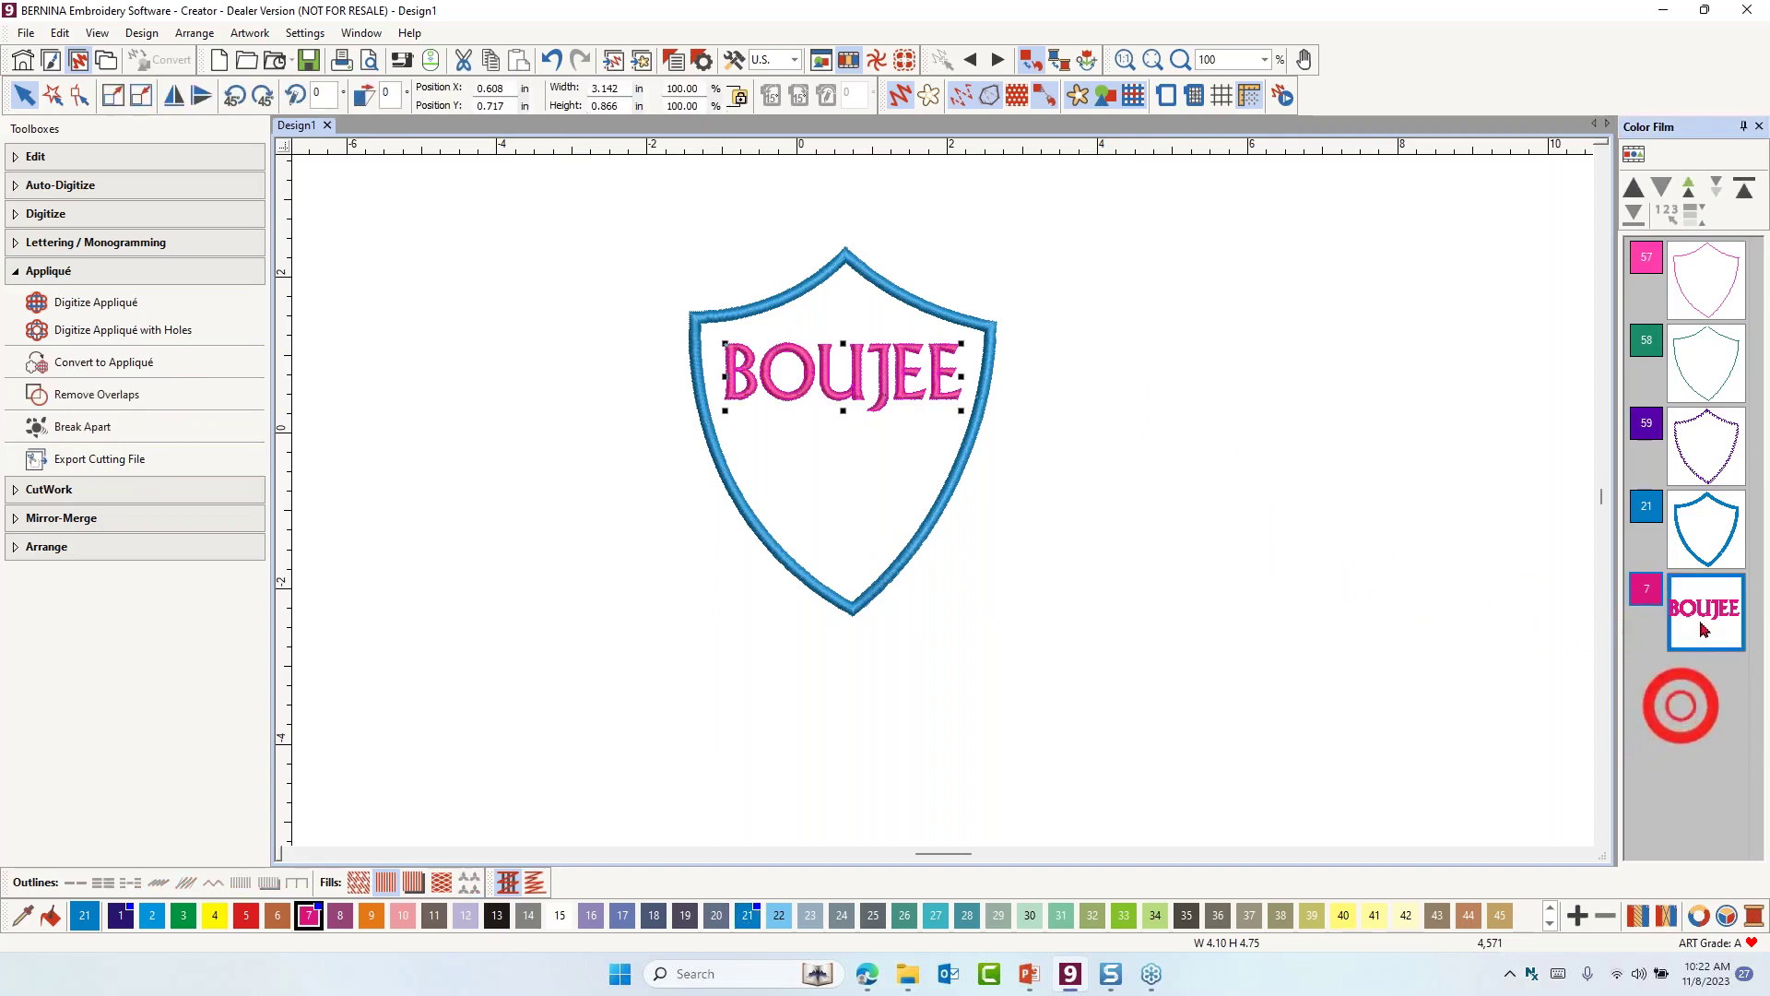
pyautogui.click(1688, 189)
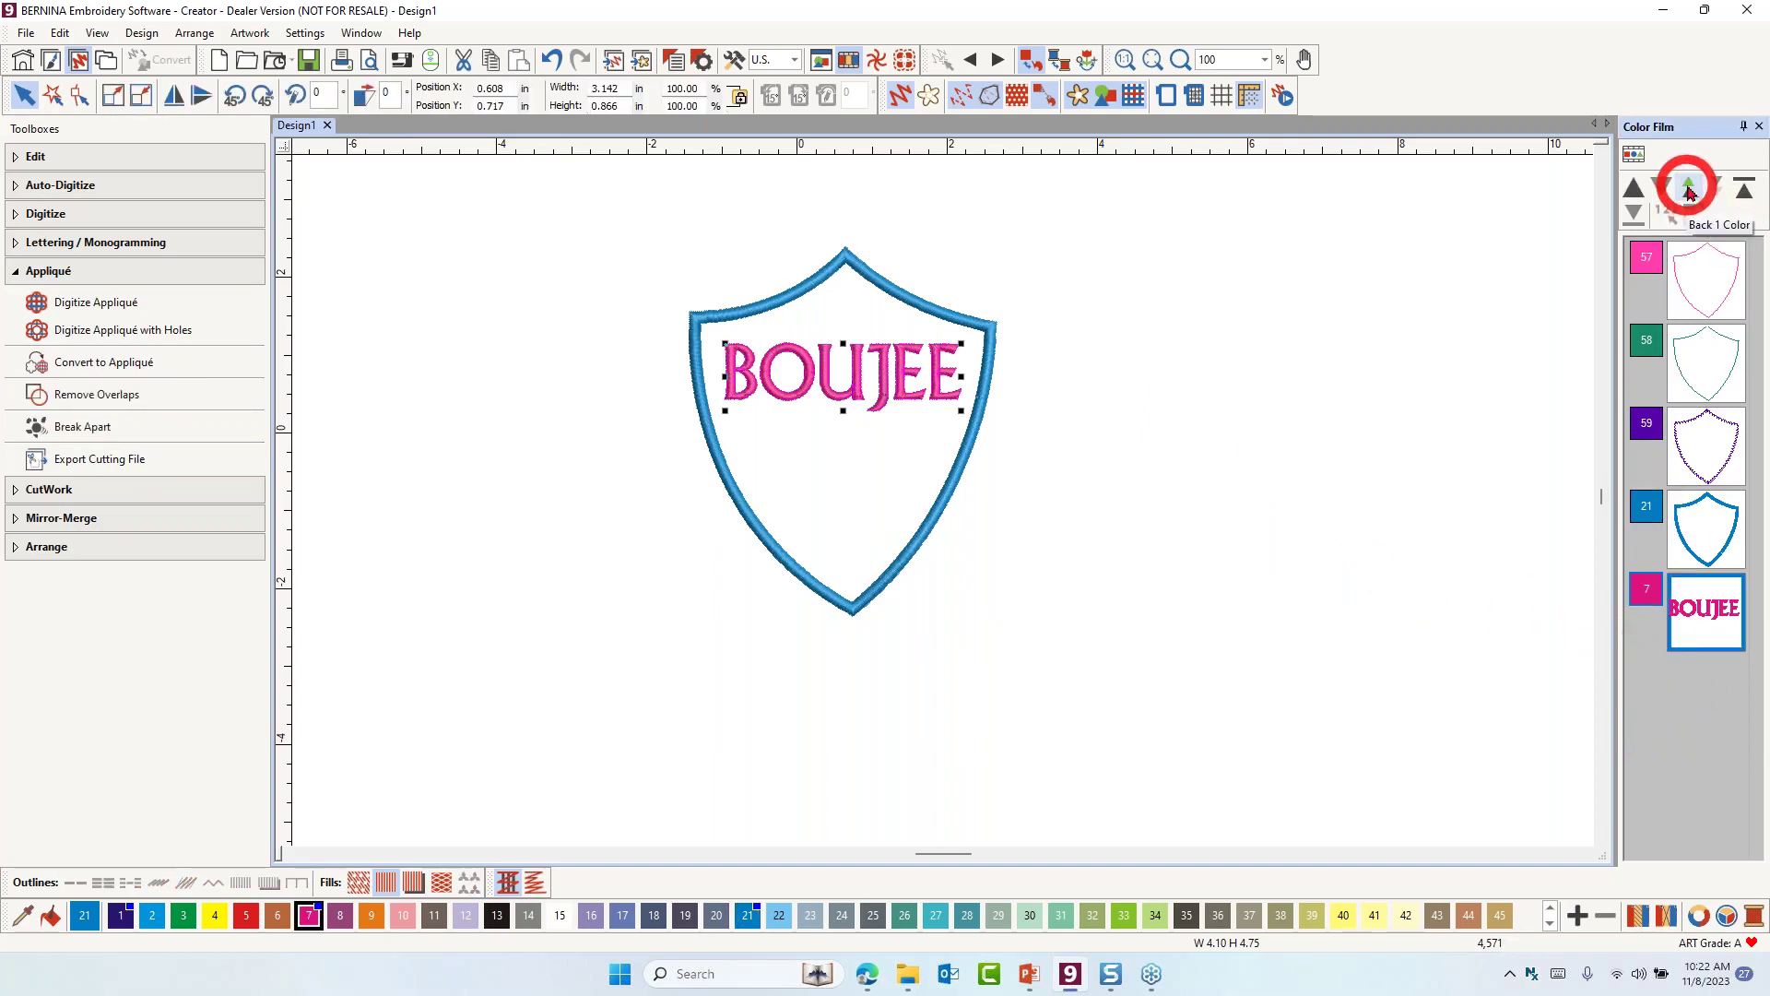
pyautogui.click(1688, 189)
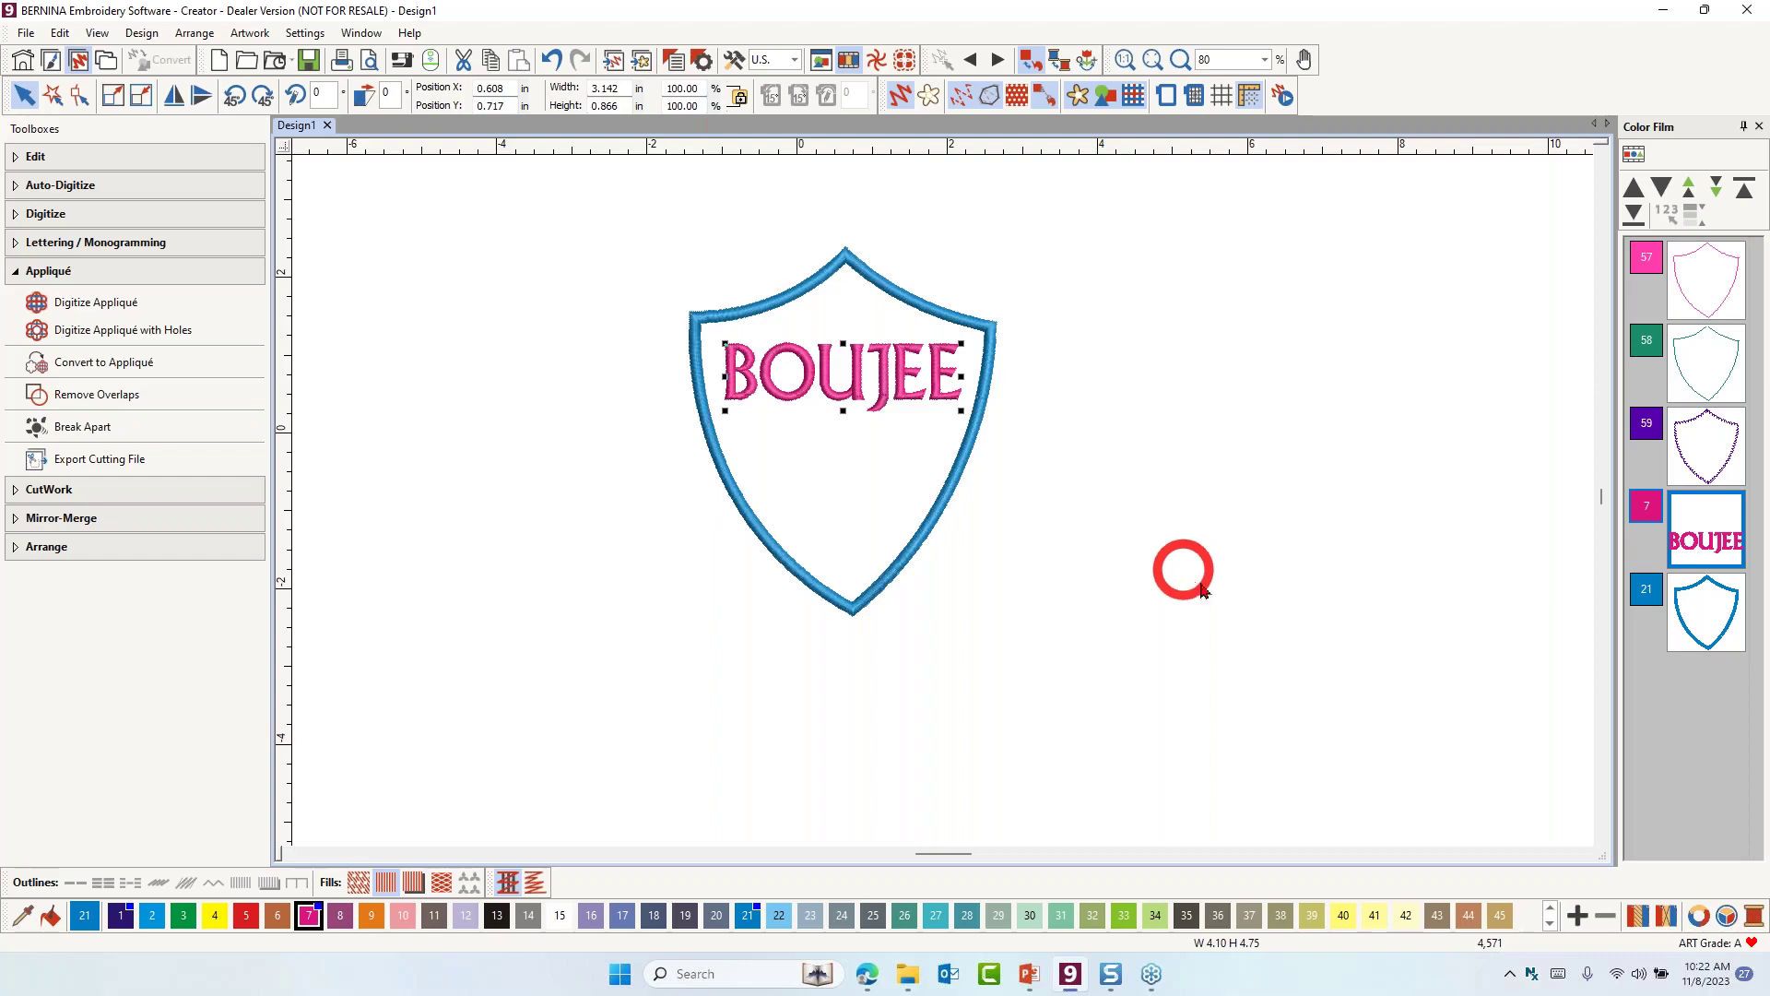
# Duplicate the color 57 shield placement line, recolor the copy to color 49, and move it back one color before the cover stitch
pyautogui.click(1693, 296)
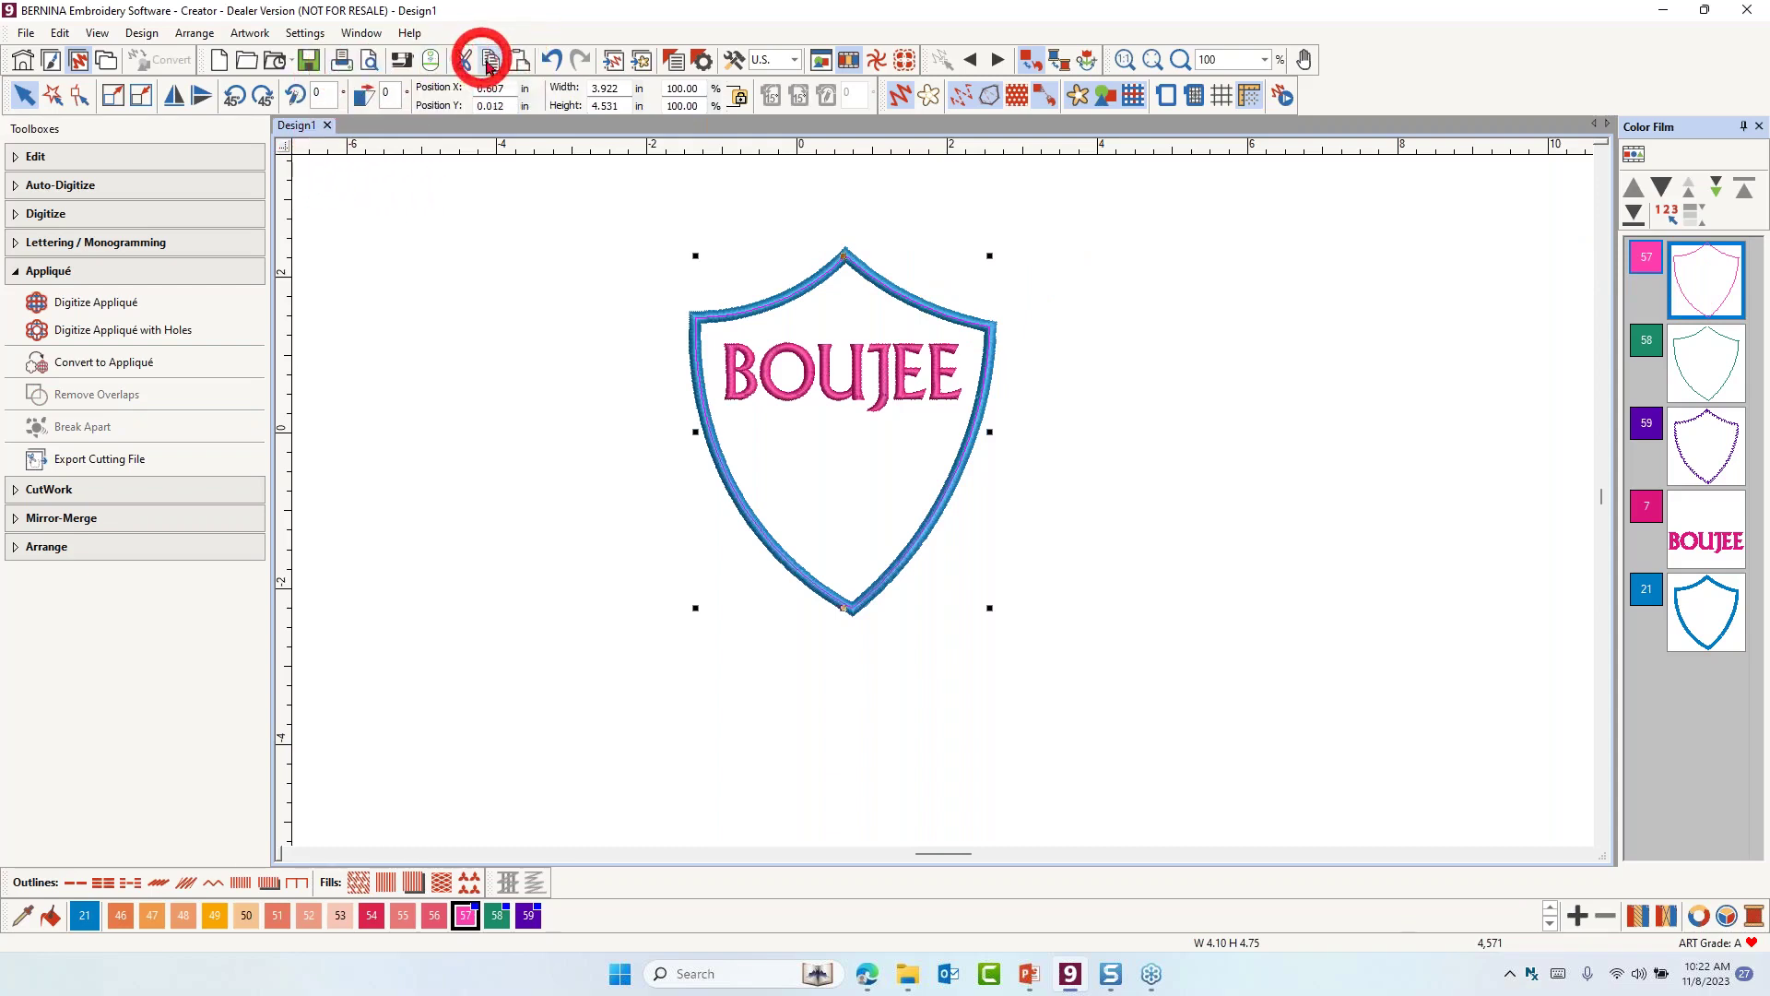
pyautogui.click(518, 63)
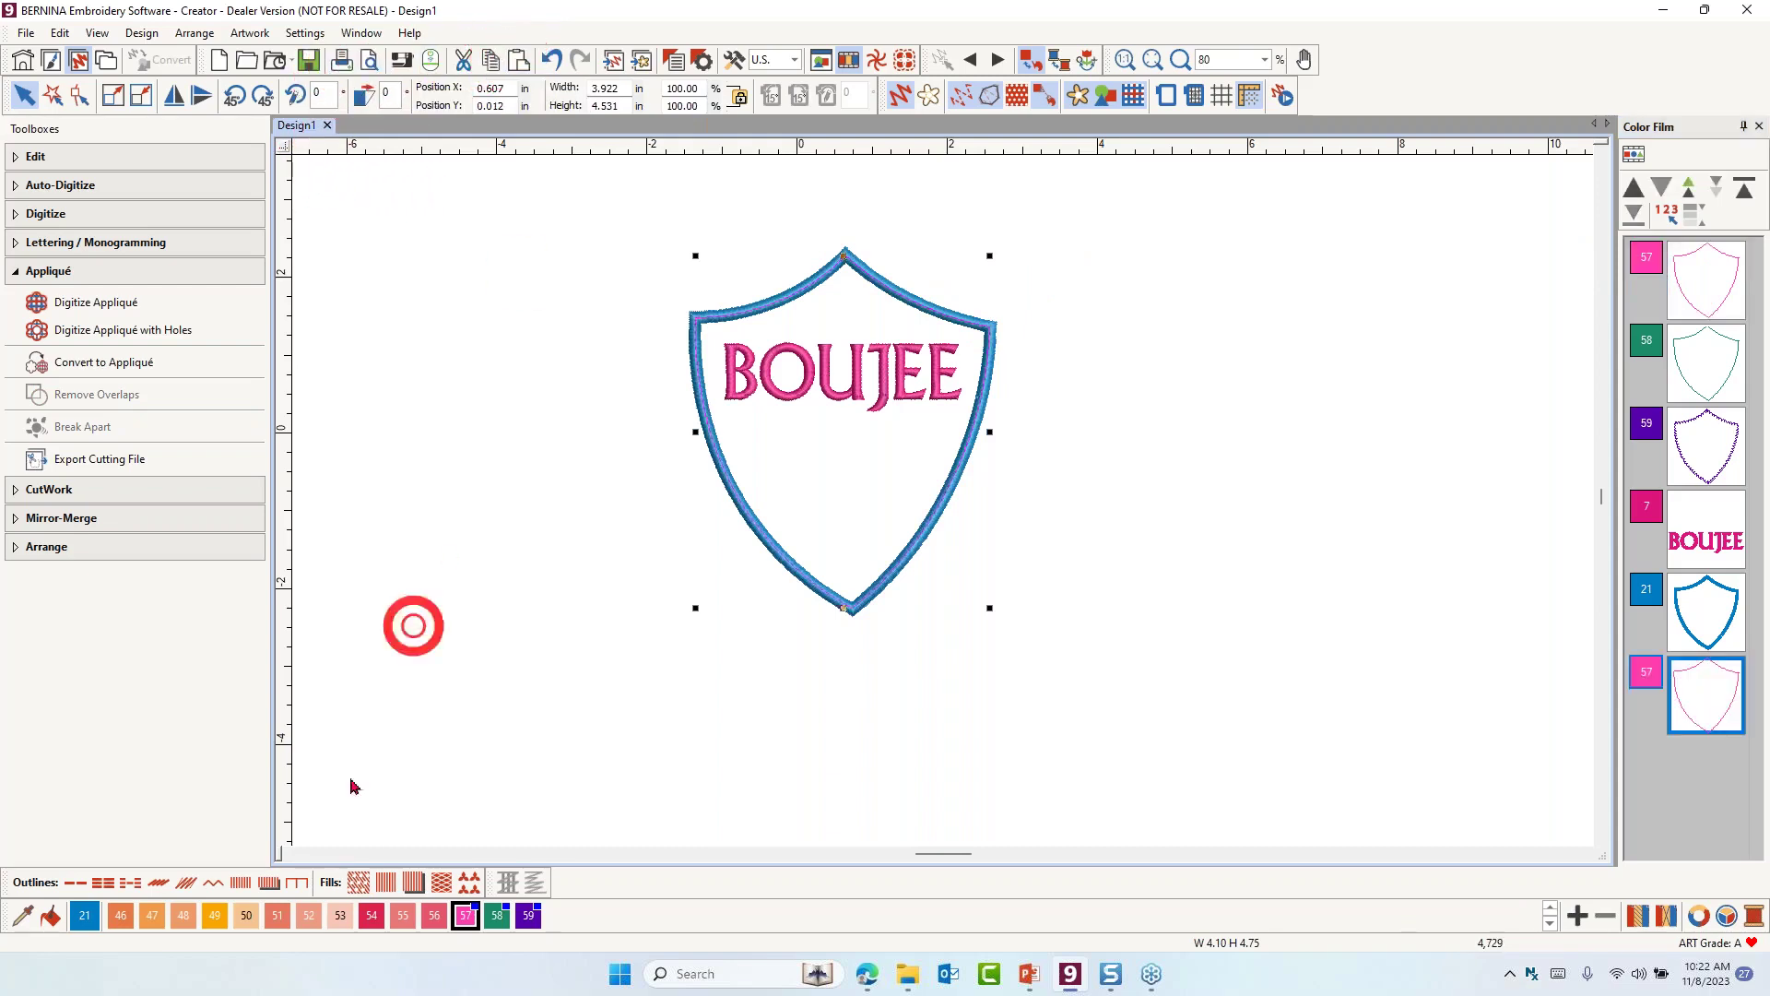
pyautogui.click(215, 918)
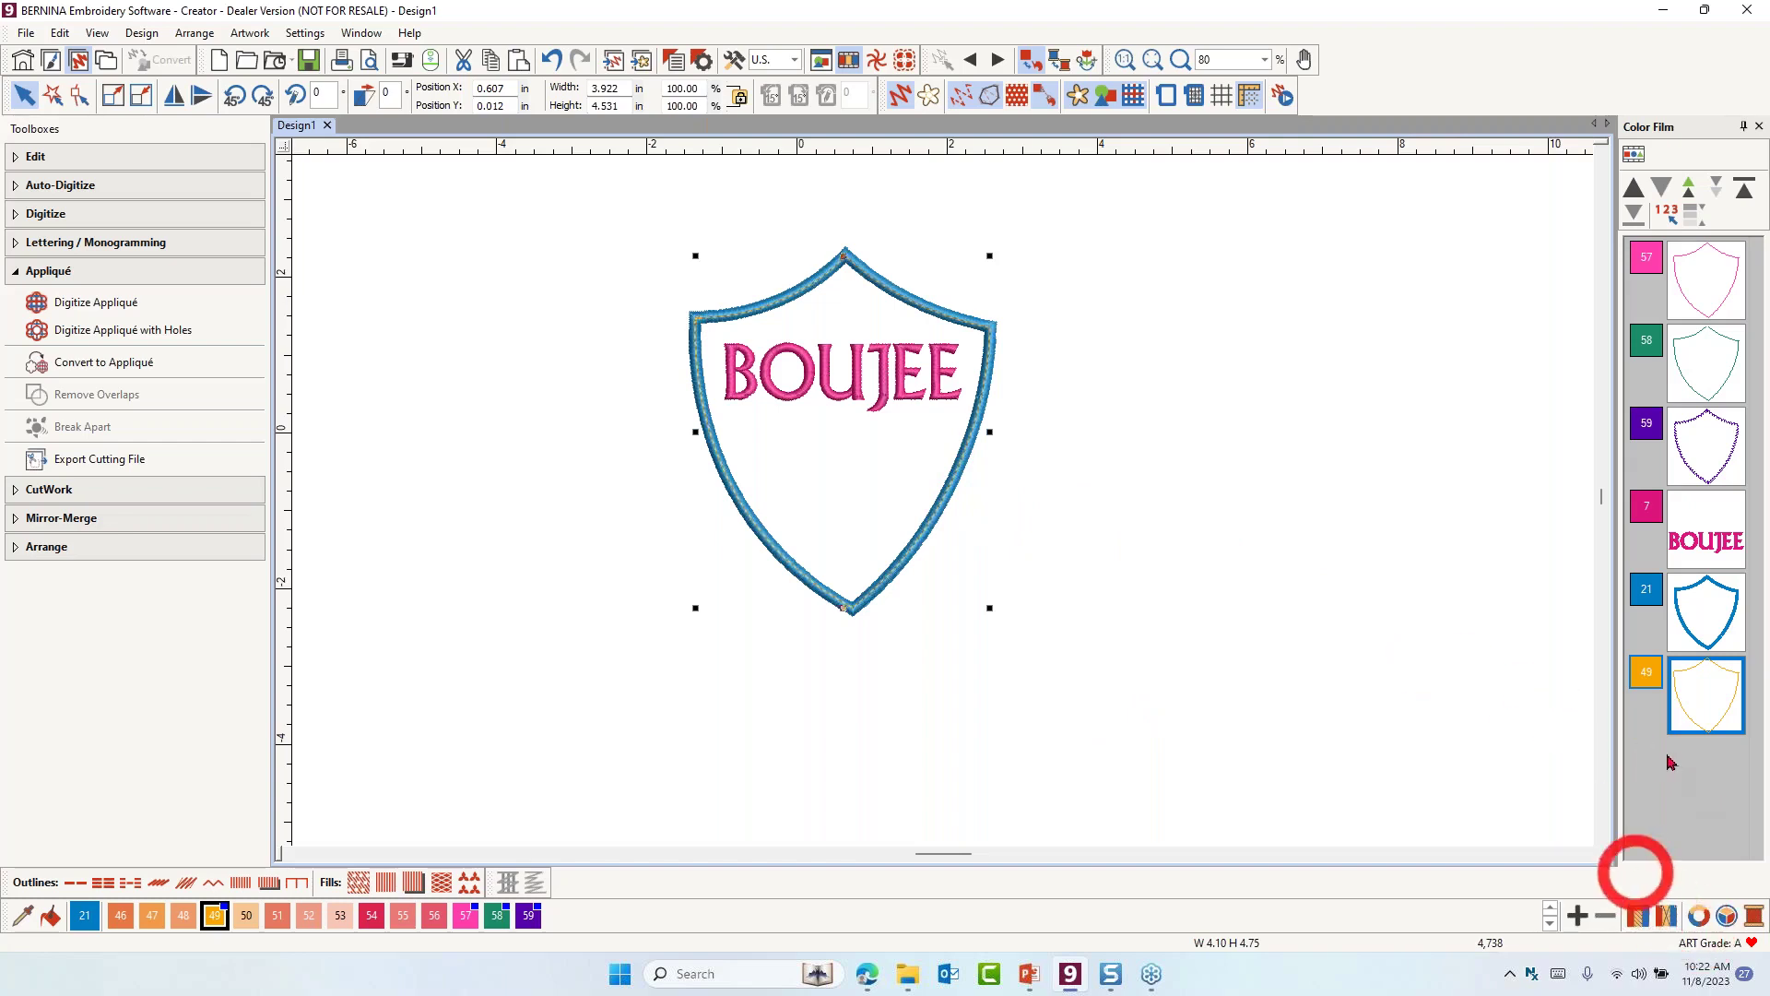
pyautogui.click(1690, 194)
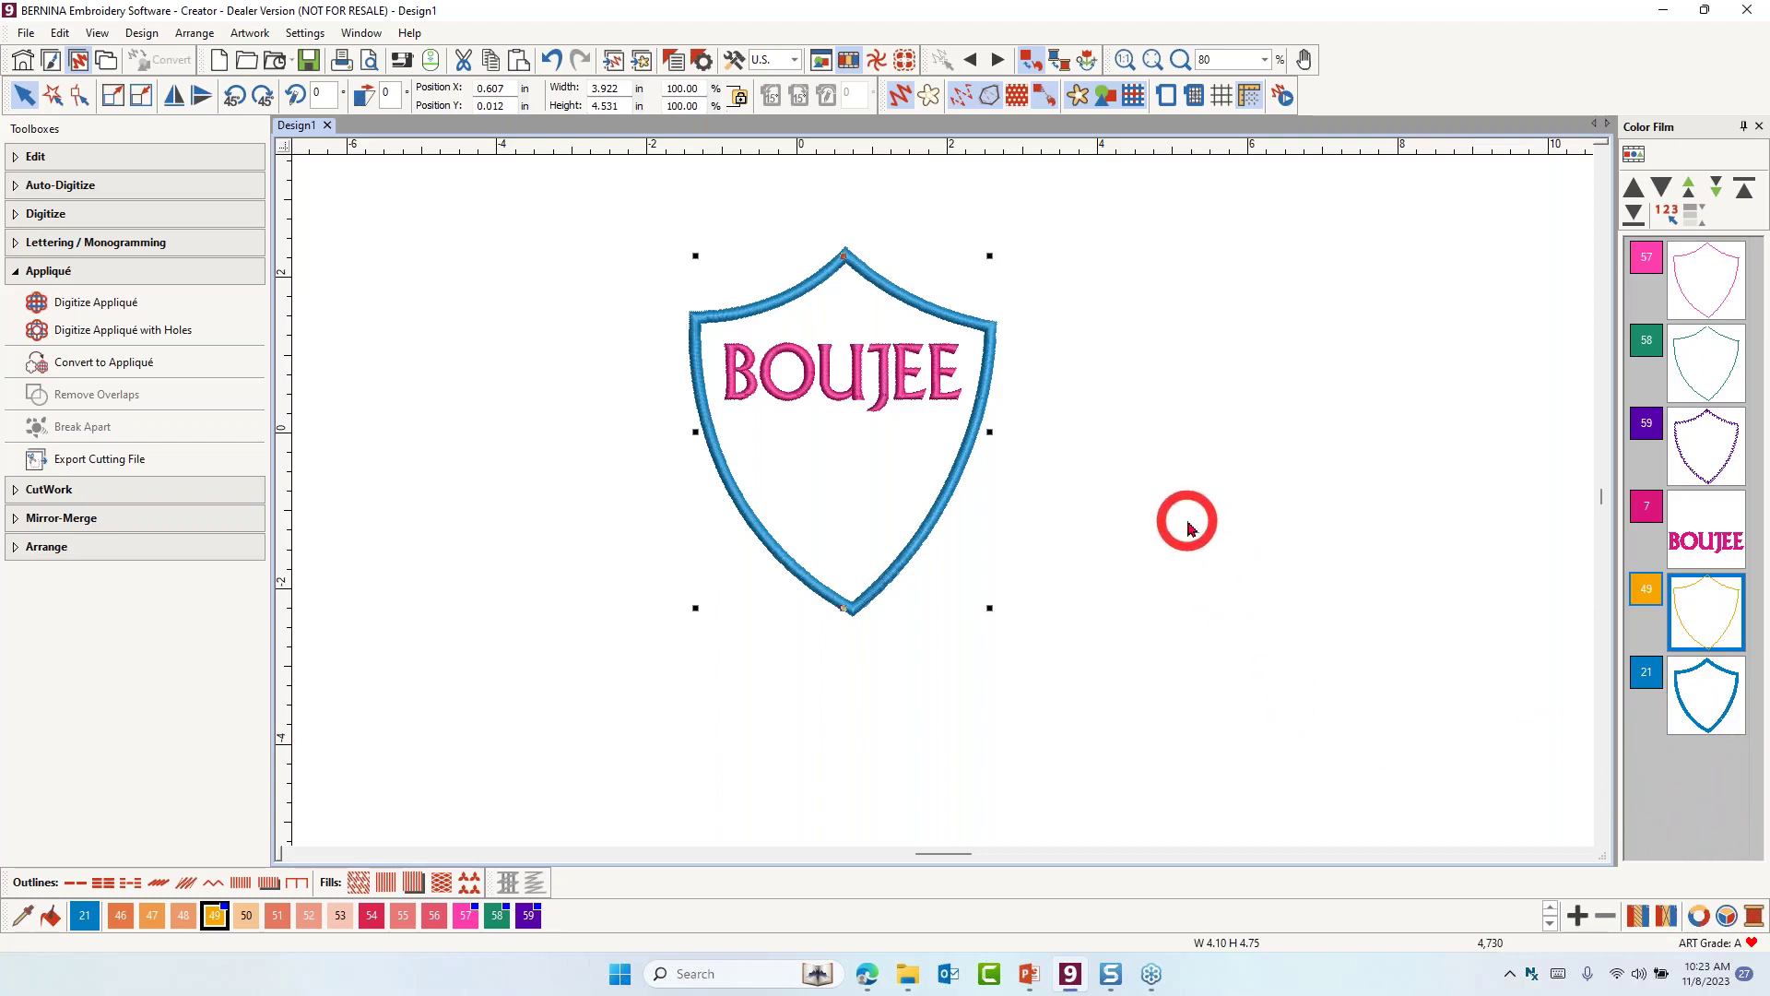
# Start Outlines and Offsets on the blue cover stitch and enable a Single object outline in color 21 BERNINA
pyautogui.click(1132, 348)
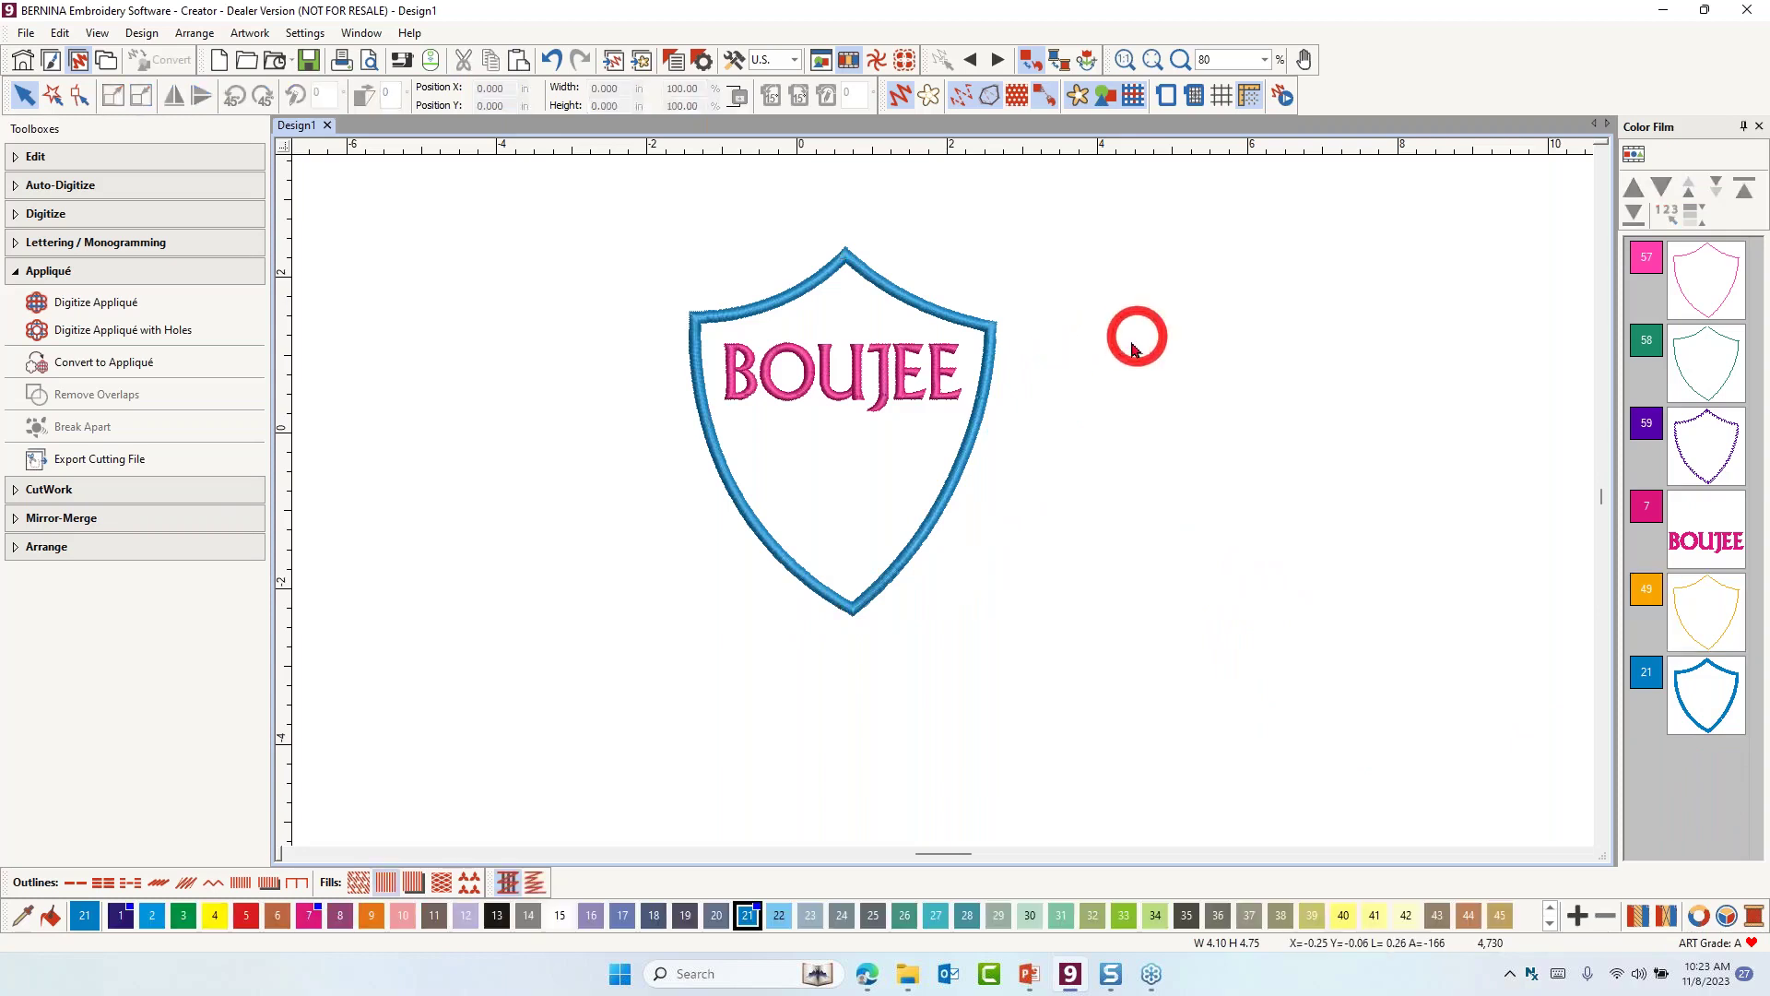
pyautogui.click(970, 439)
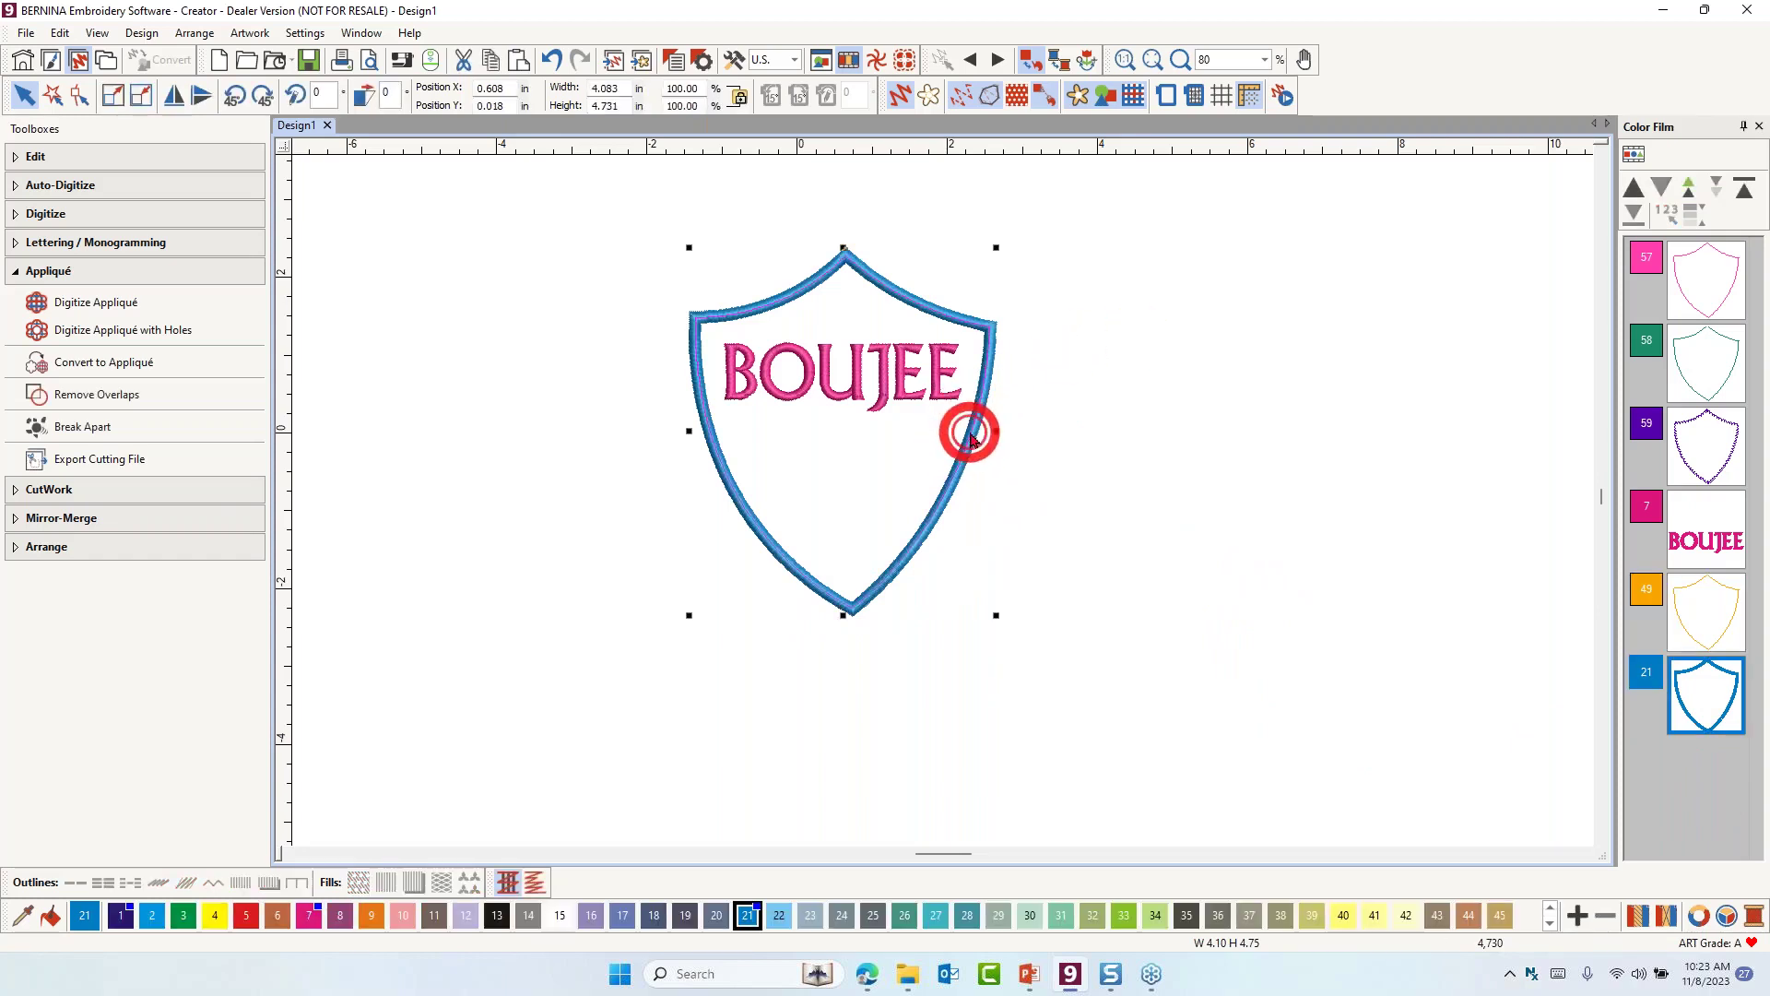
pyautogui.scroll(6, 937, 494)
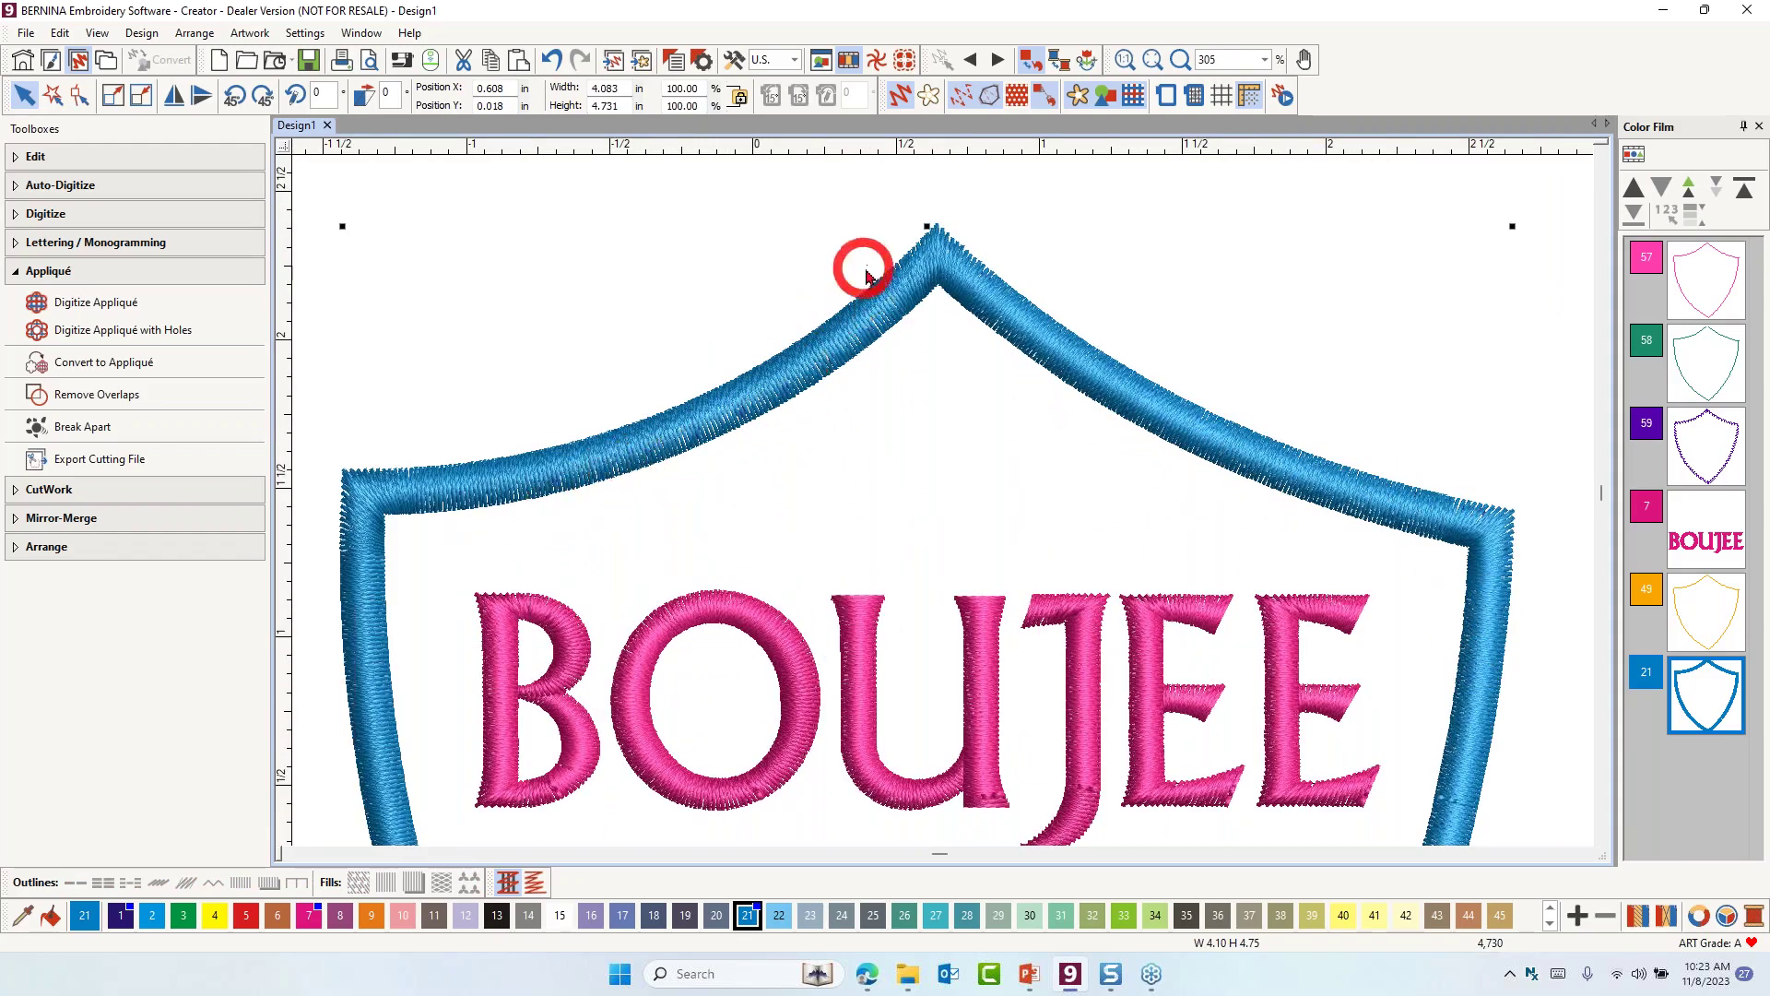
pyautogui.click(33, 154)
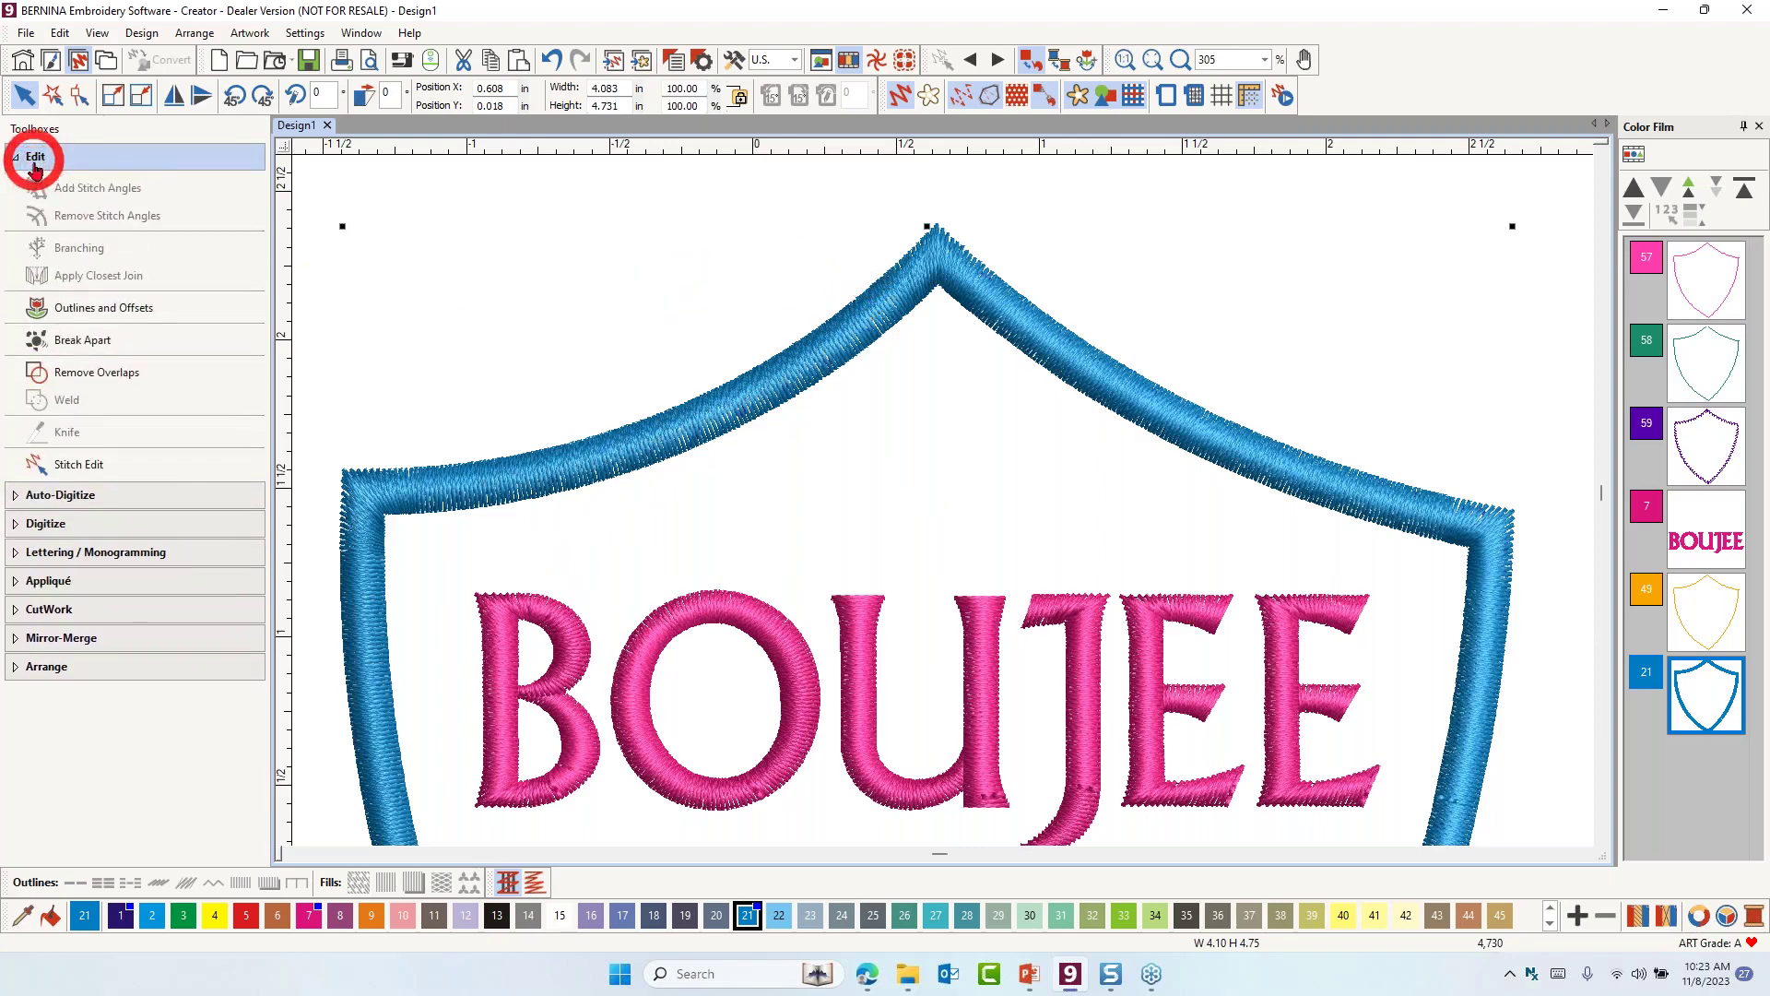
pyautogui.click(136, 315)
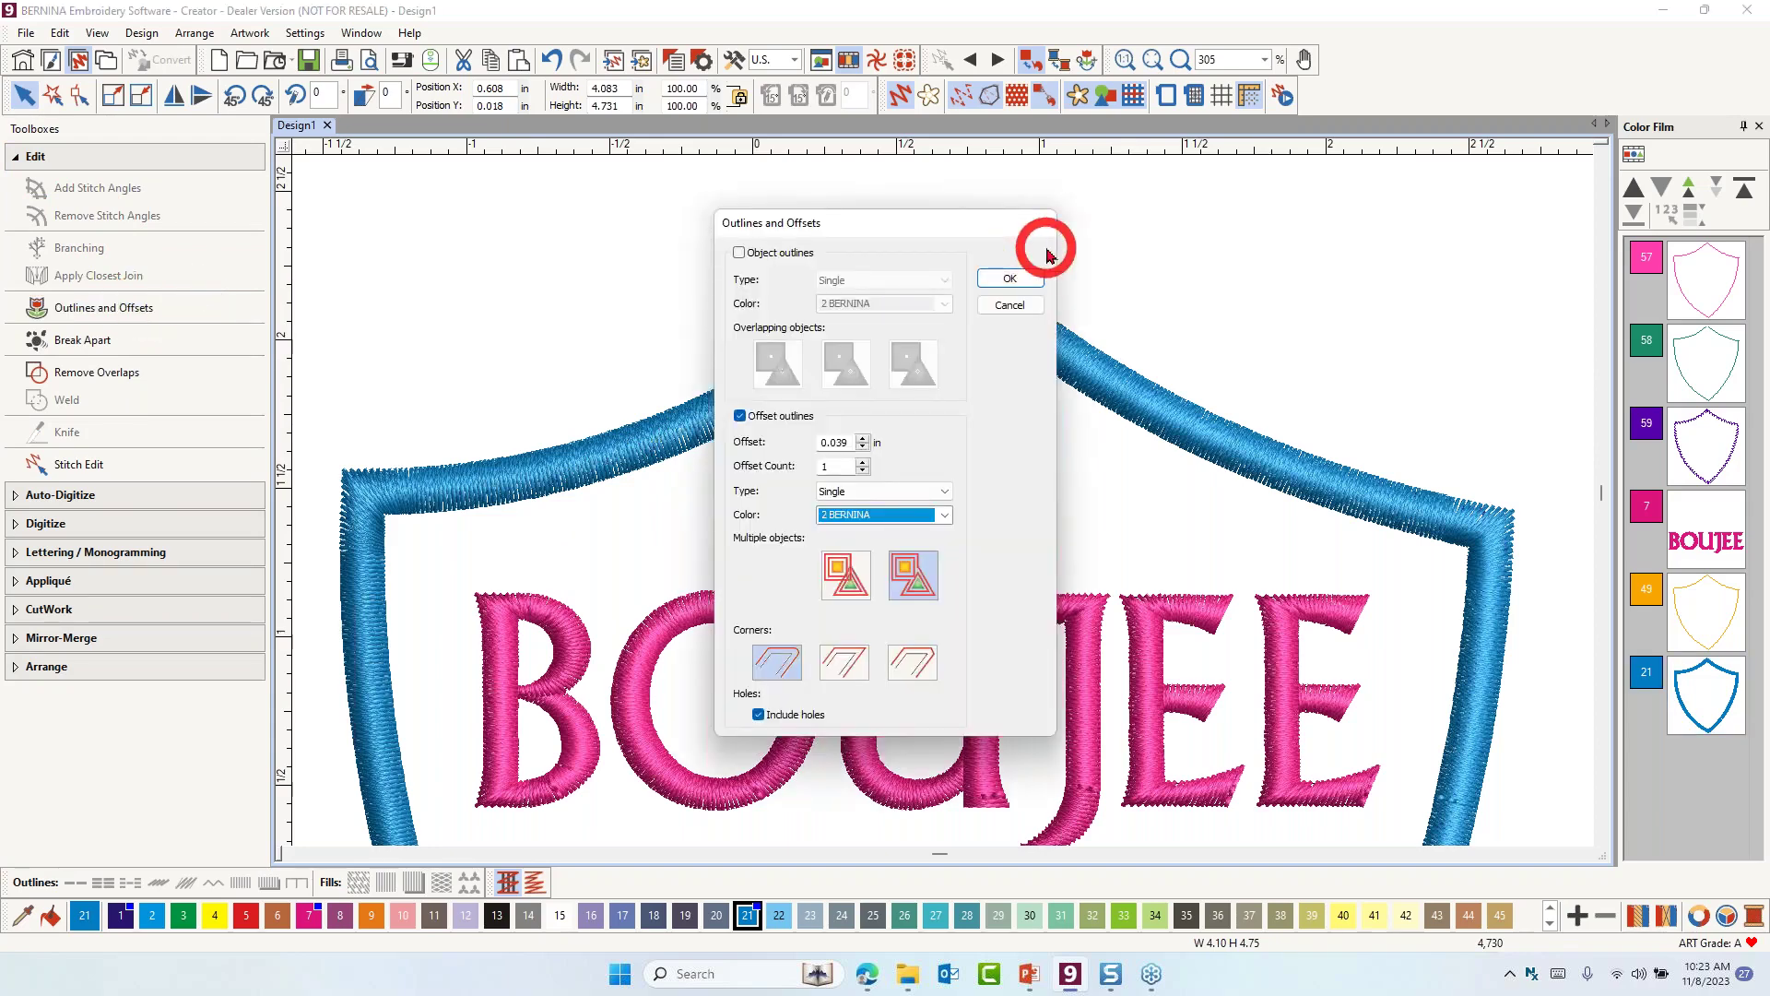
pyautogui.click(739, 255)
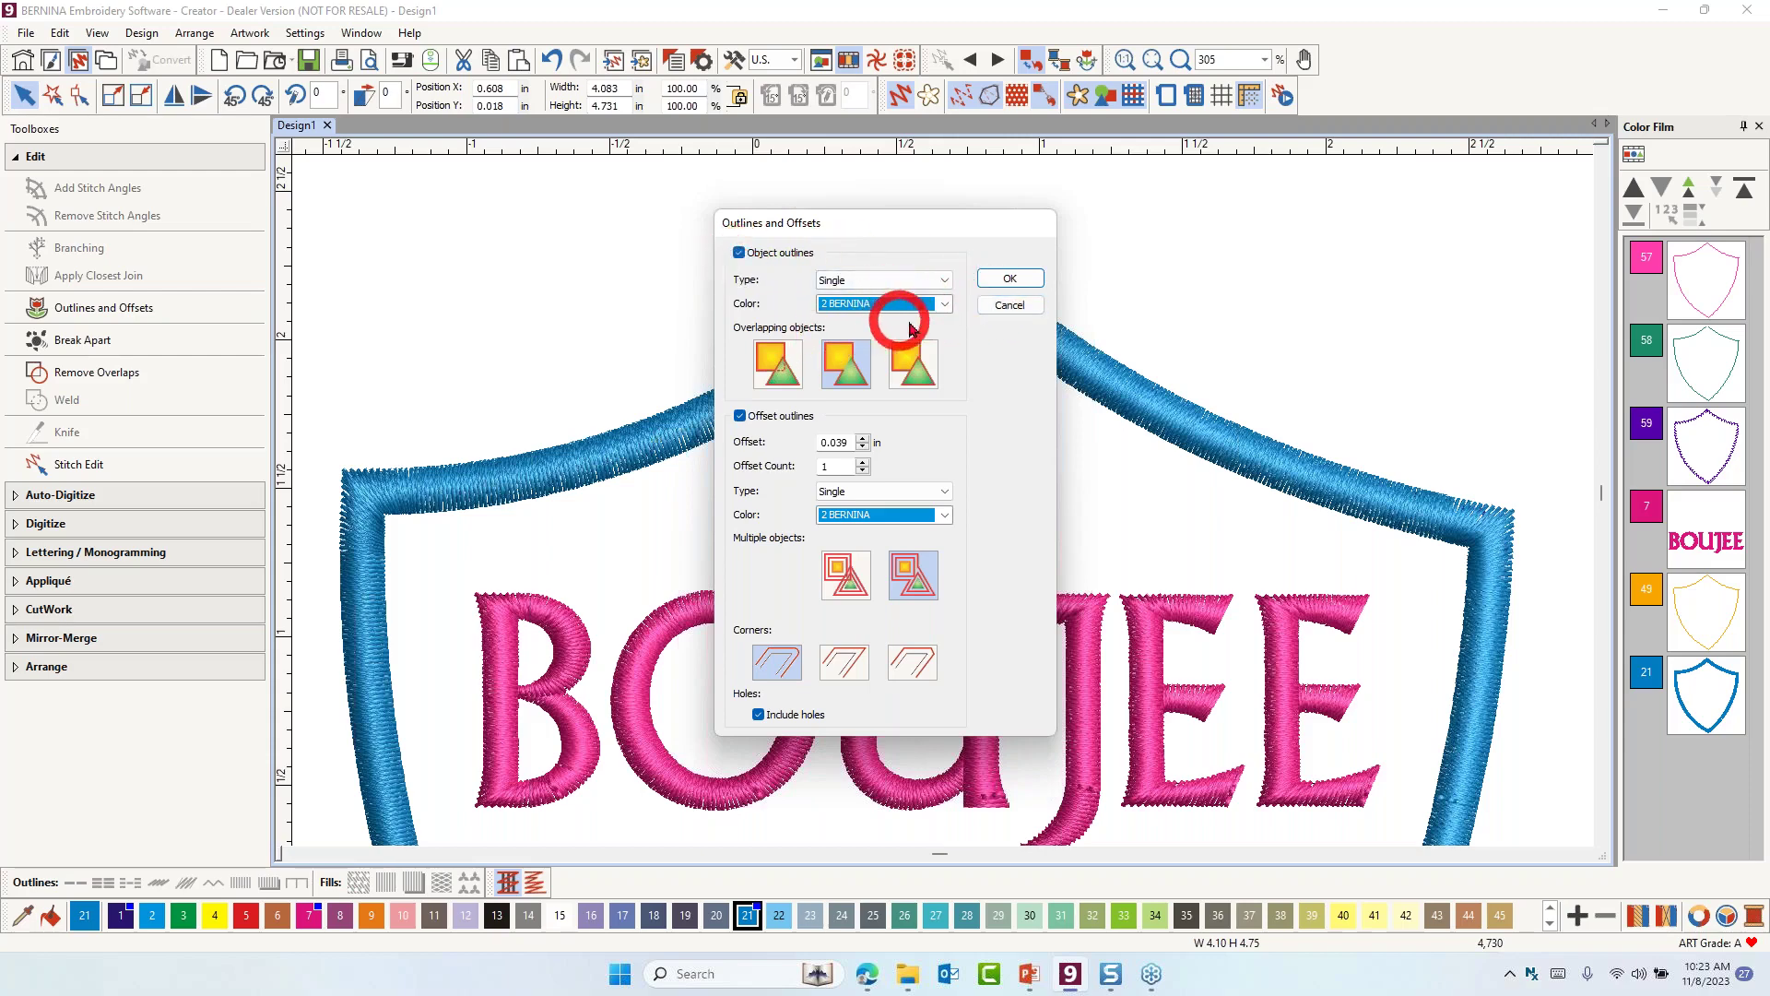
pyautogui.click(945, 305)
pyautogui.scroll(-6, 889, 387)
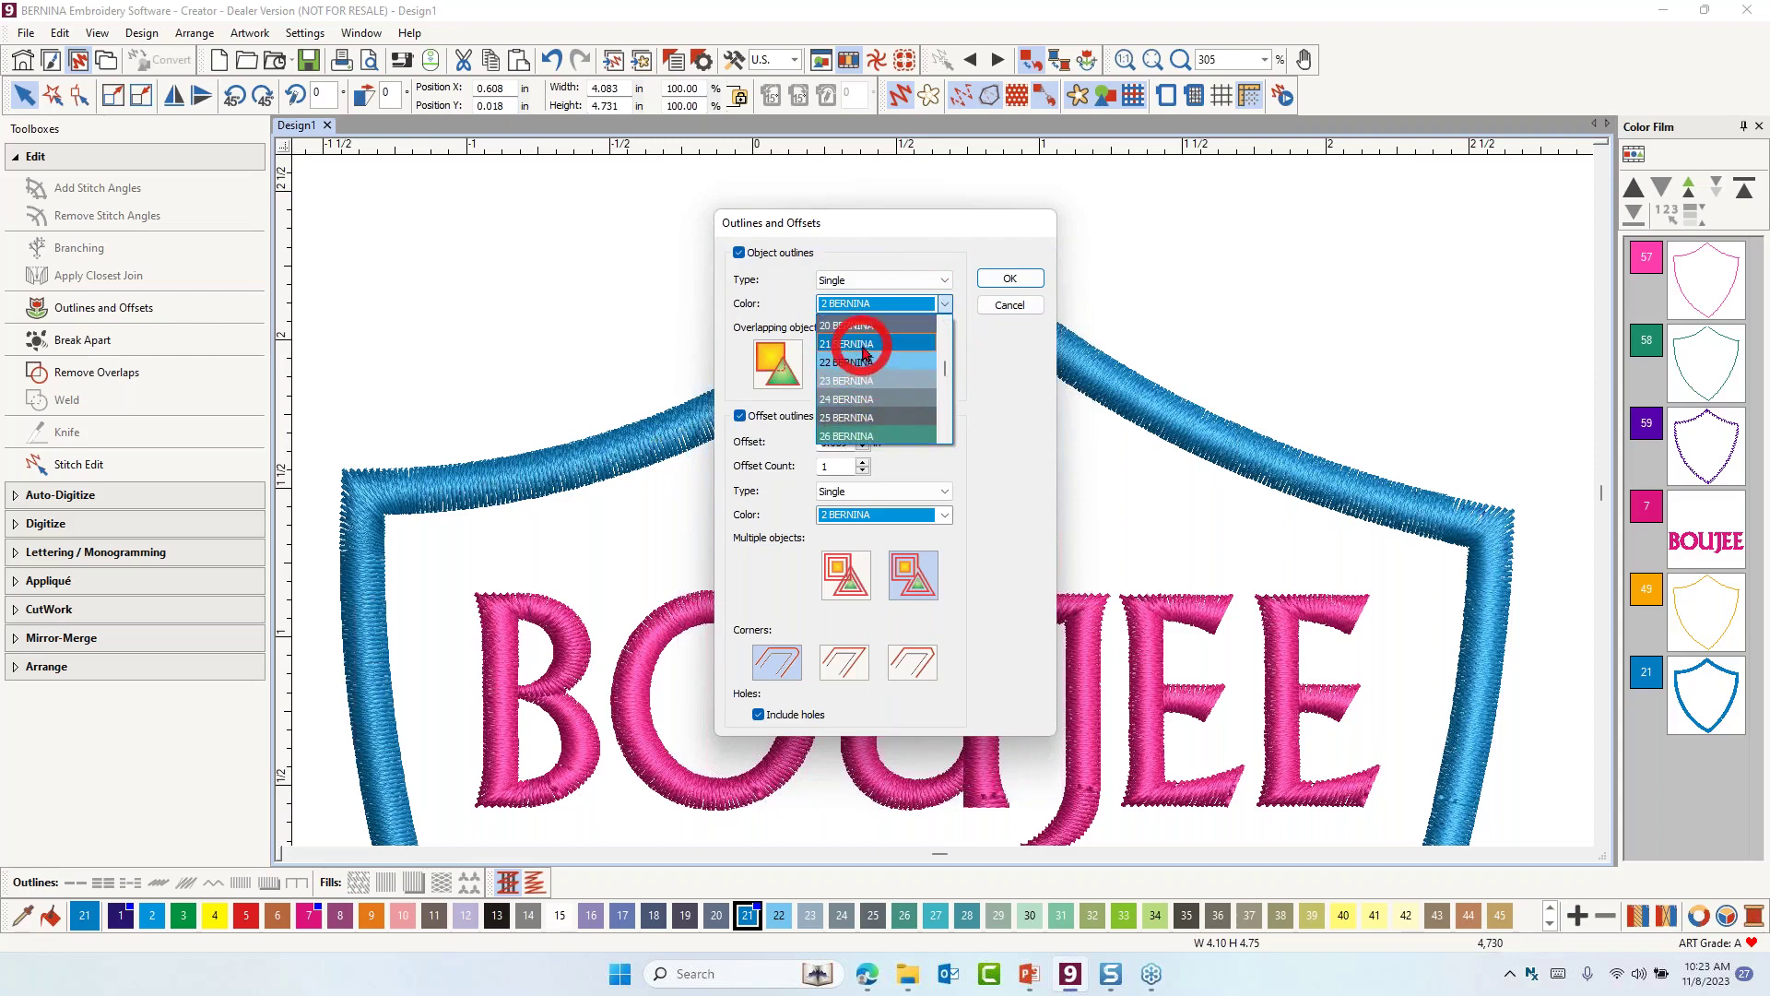
pyautogui.click(865, 346)
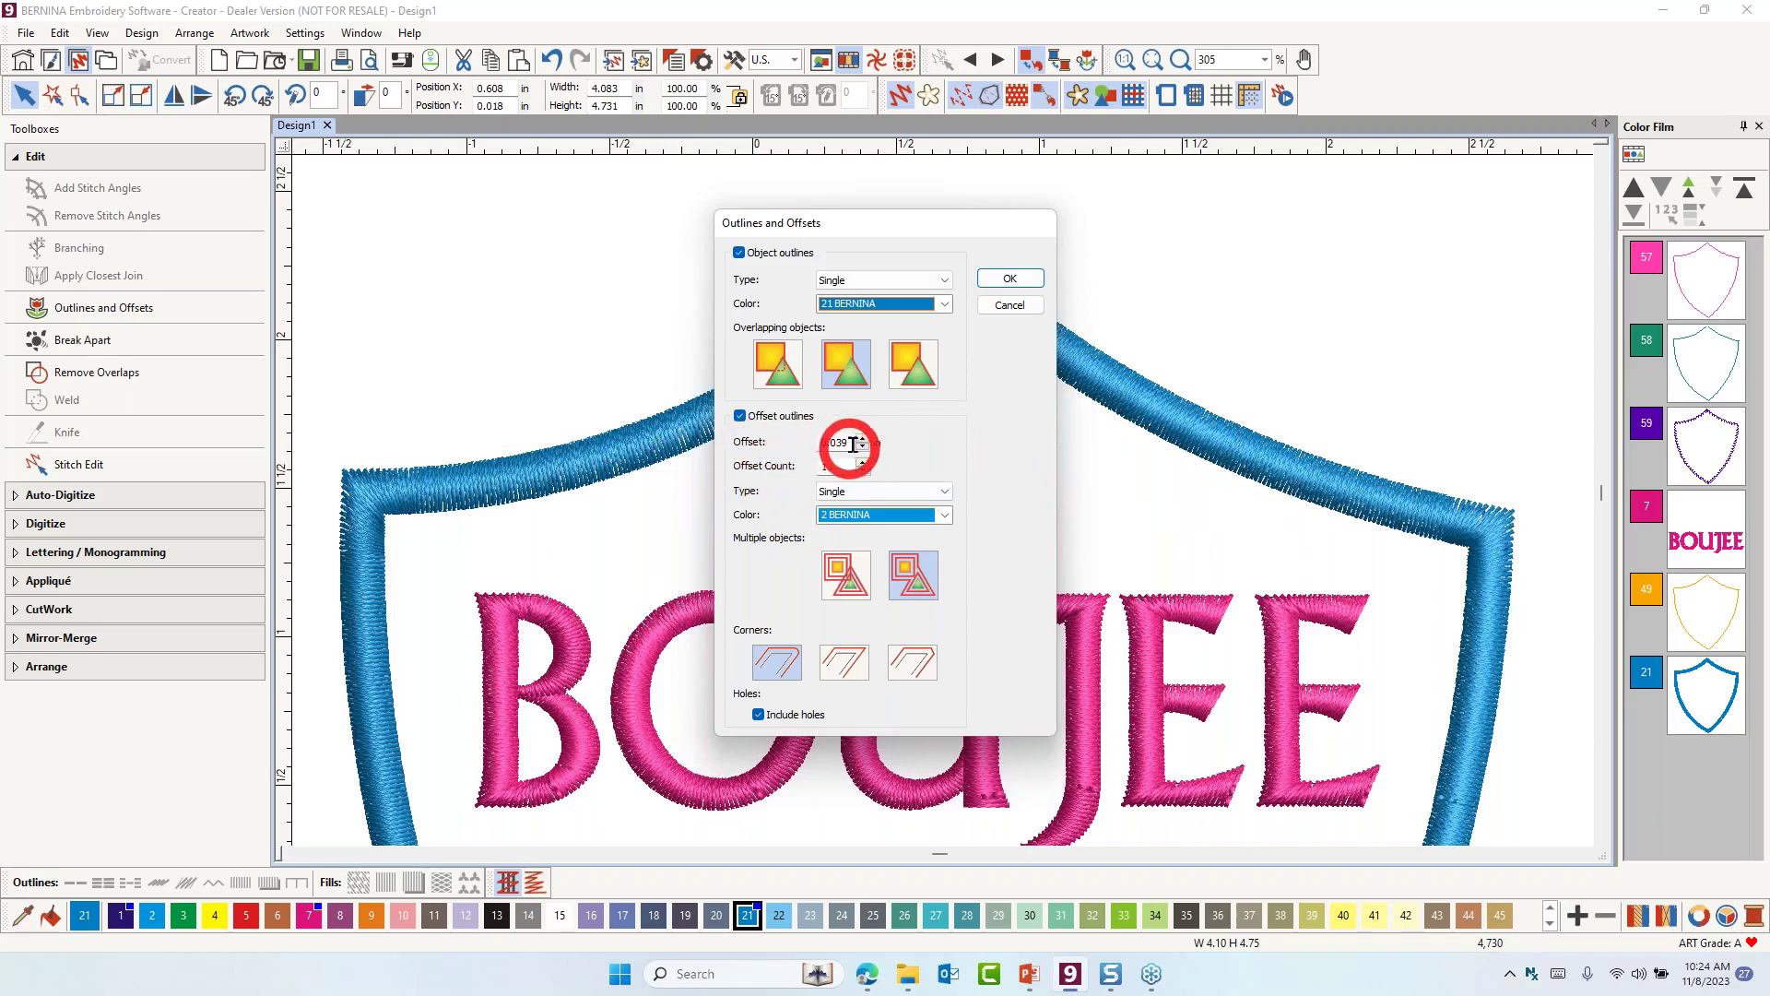
# Set the offset outline to -3.75 mm in color 21 BERNINA, exclude holes, and generate the outlines
pyautogui.moveTo(841, 445); pyautogui.dragTo(773, 475)
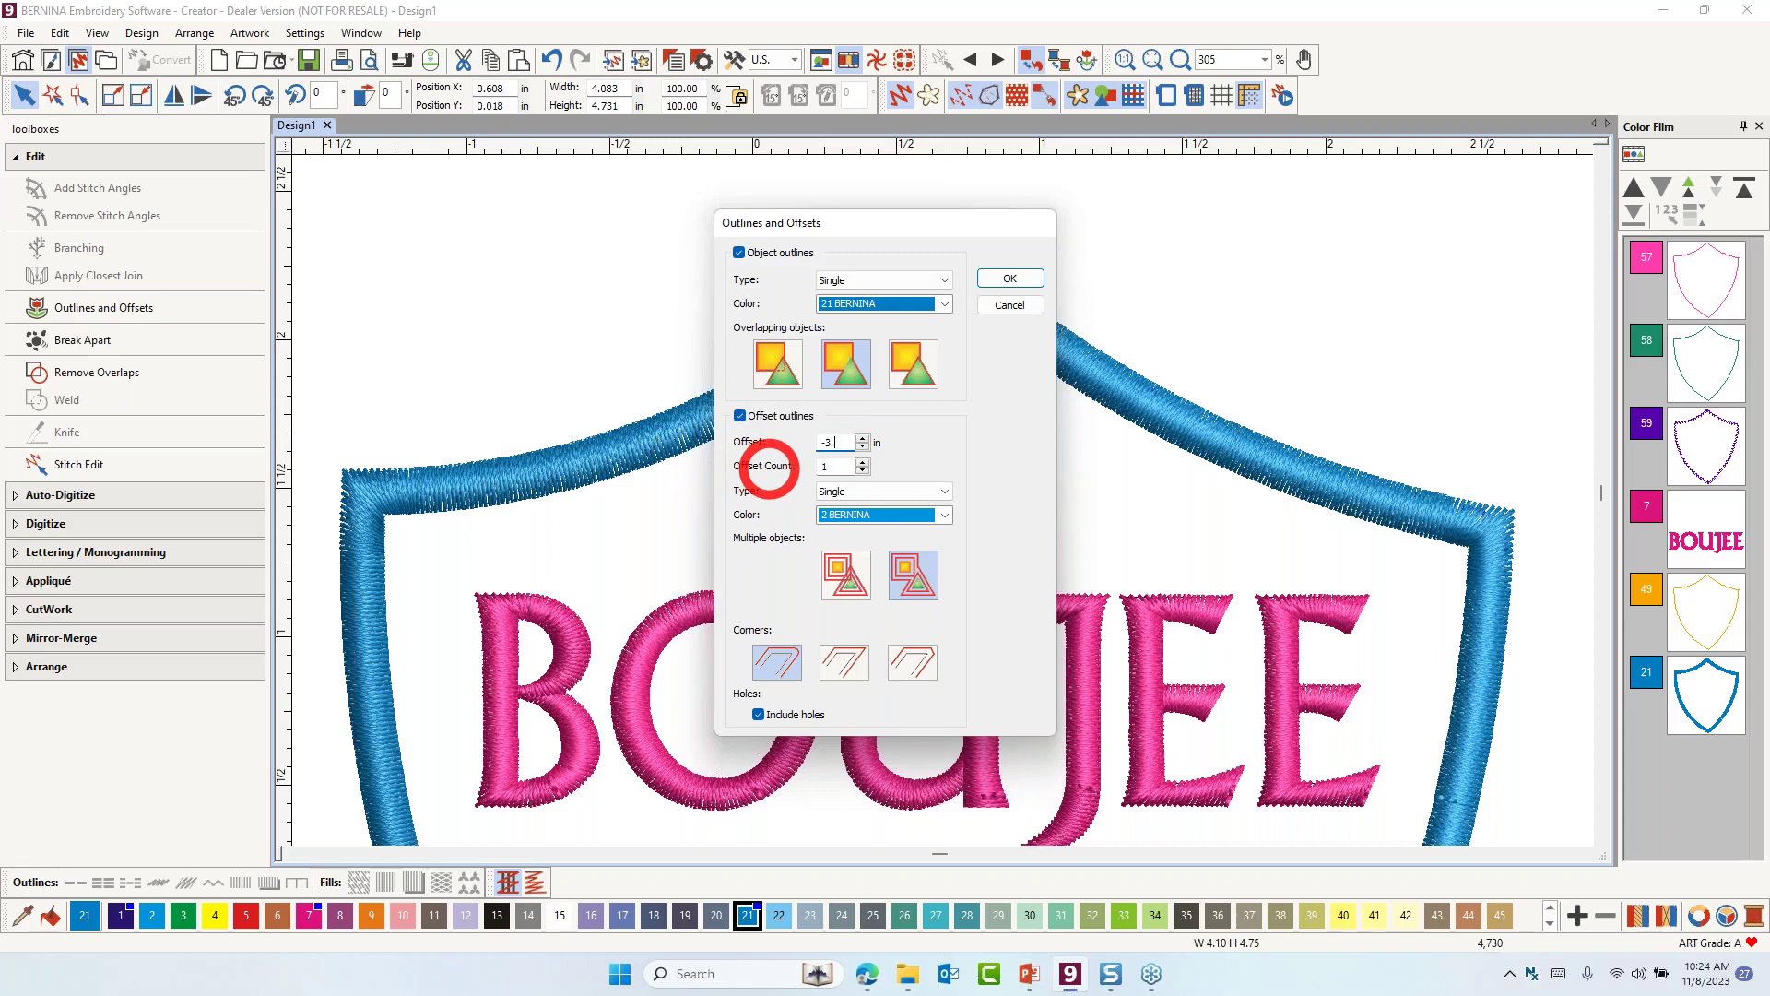
pyautogui.write('-3.75')
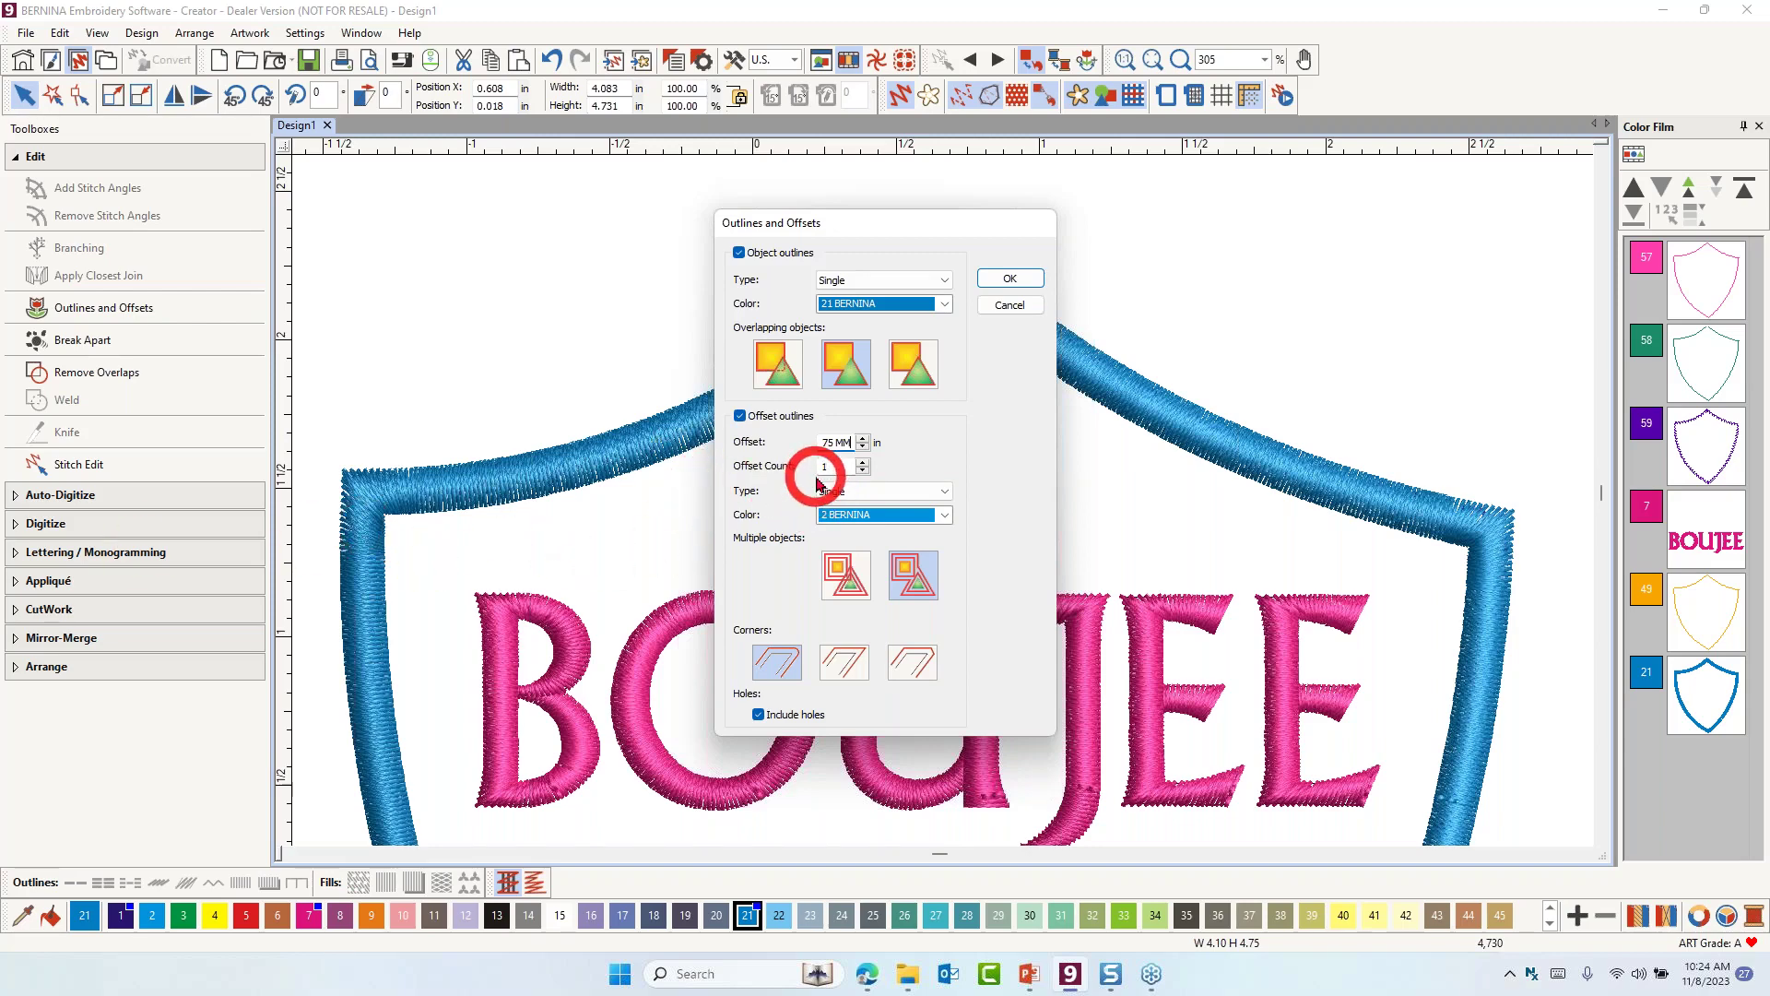
pyautogui.click(944, 514)
pyautogui.scroll(-5, 904, 590)
pyautogui.scroll(-4, 903, 594)
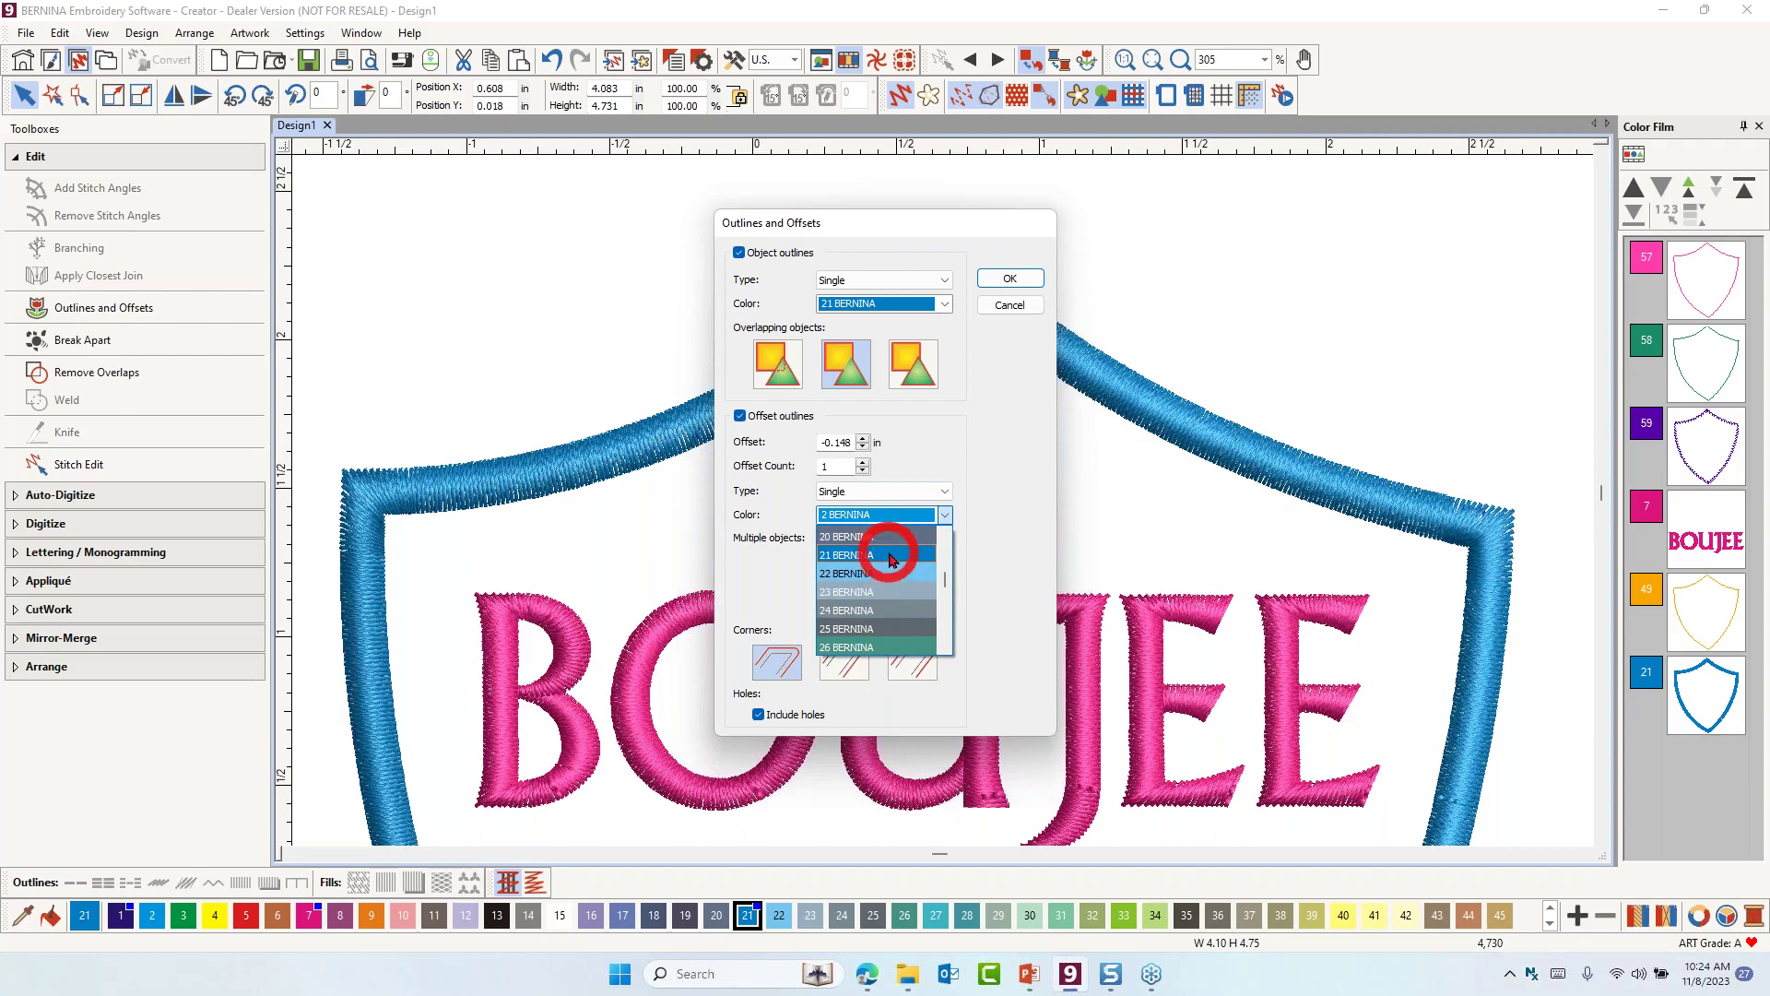
pyautogui.click(890, 562)
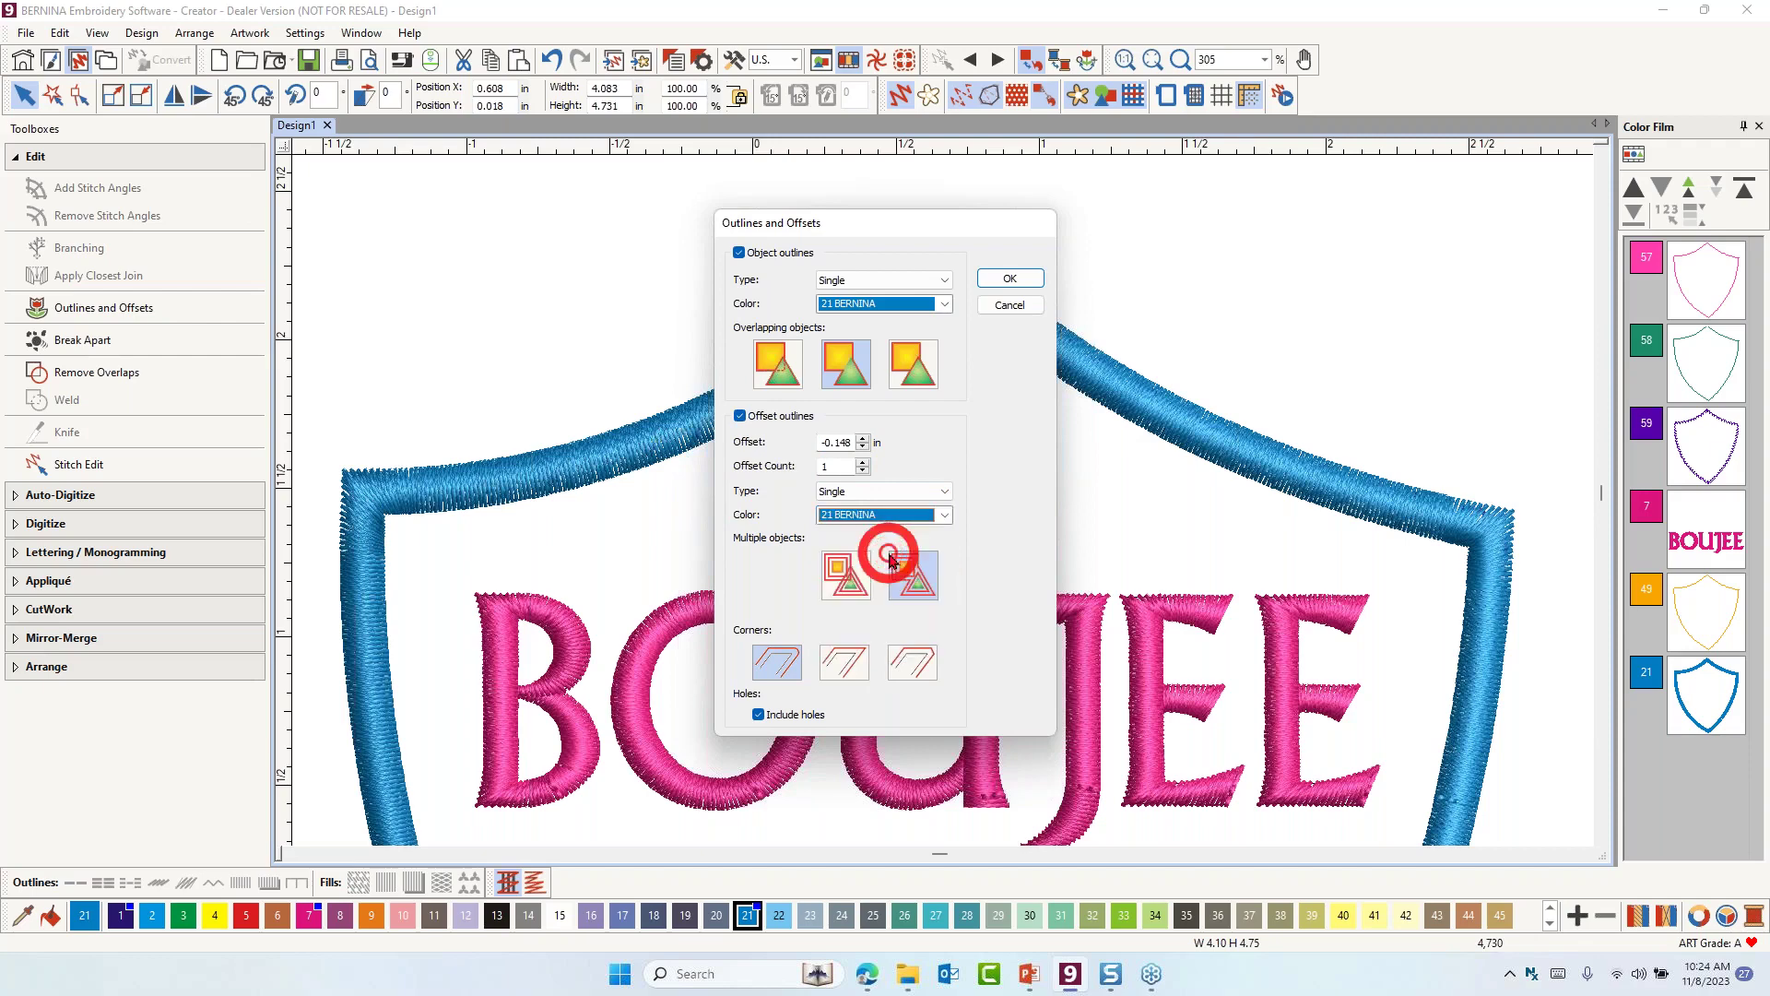
pyautogui.click(759, 715)
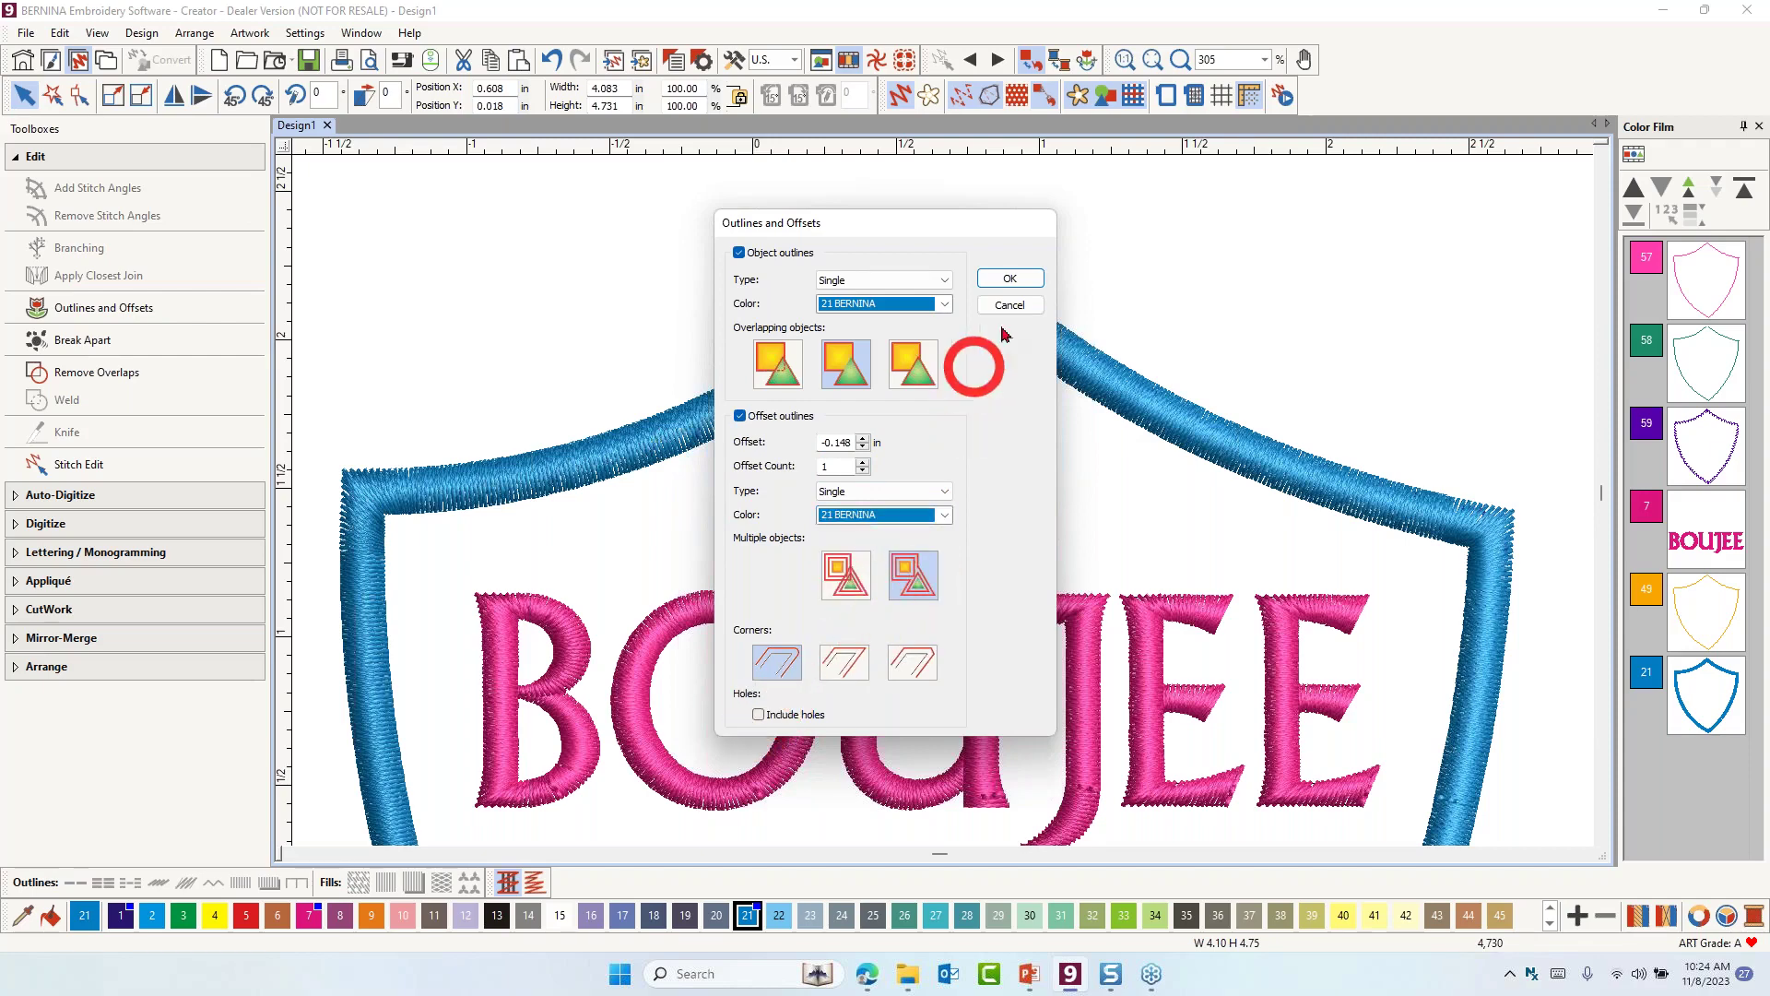
pyautogui.click(1002, 282)
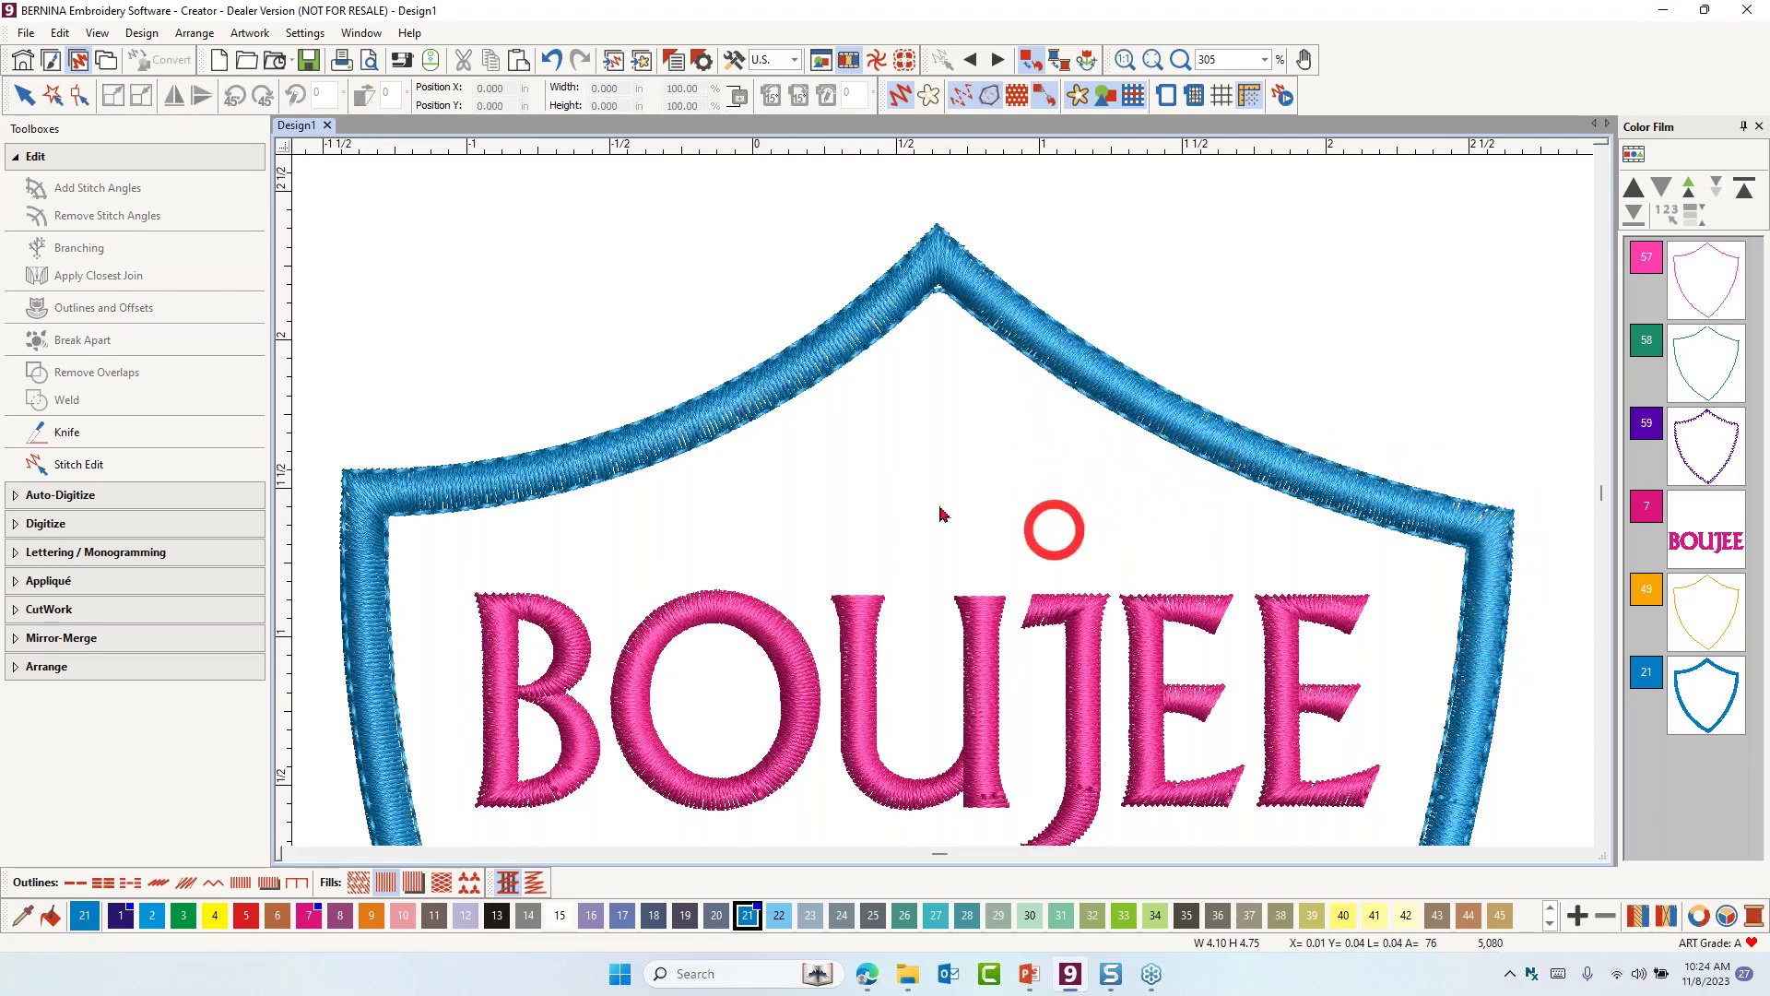
# Save the design as "Applique Patch" in the Webinar folder inside the desktop's 1 BACK UP folder
pyautogui.scroll(-3, 942, 509)
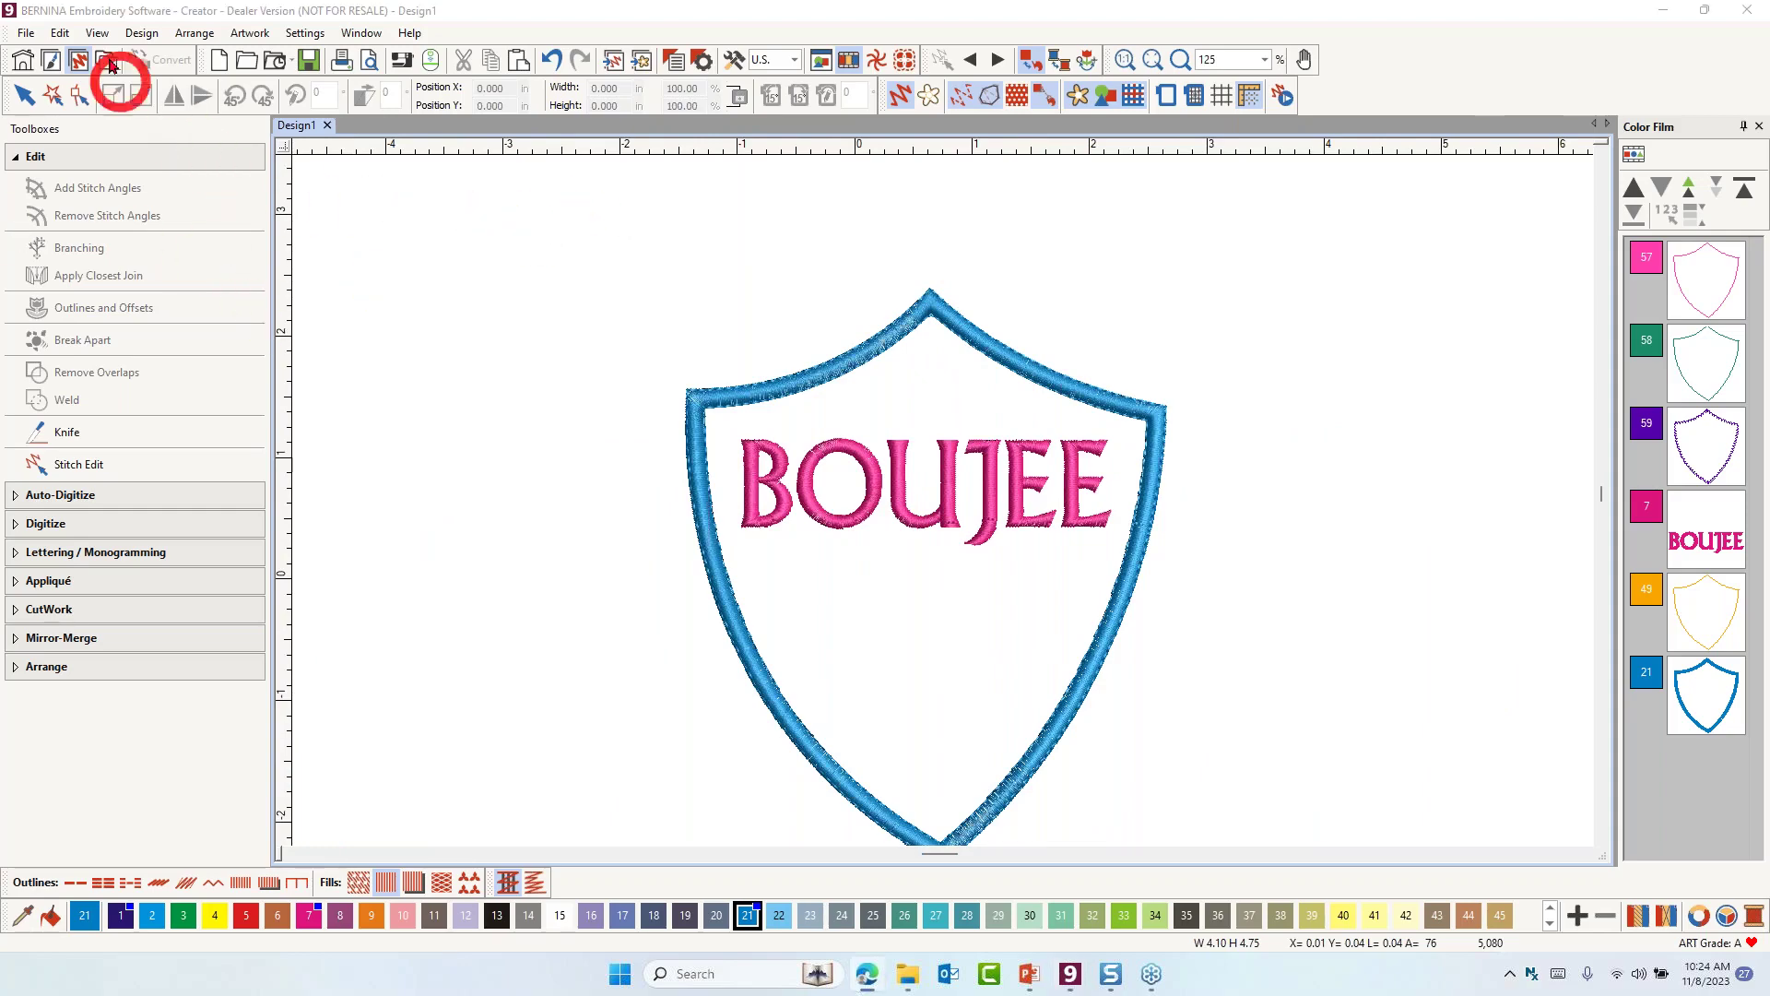
pyautogui.click(22, 34)
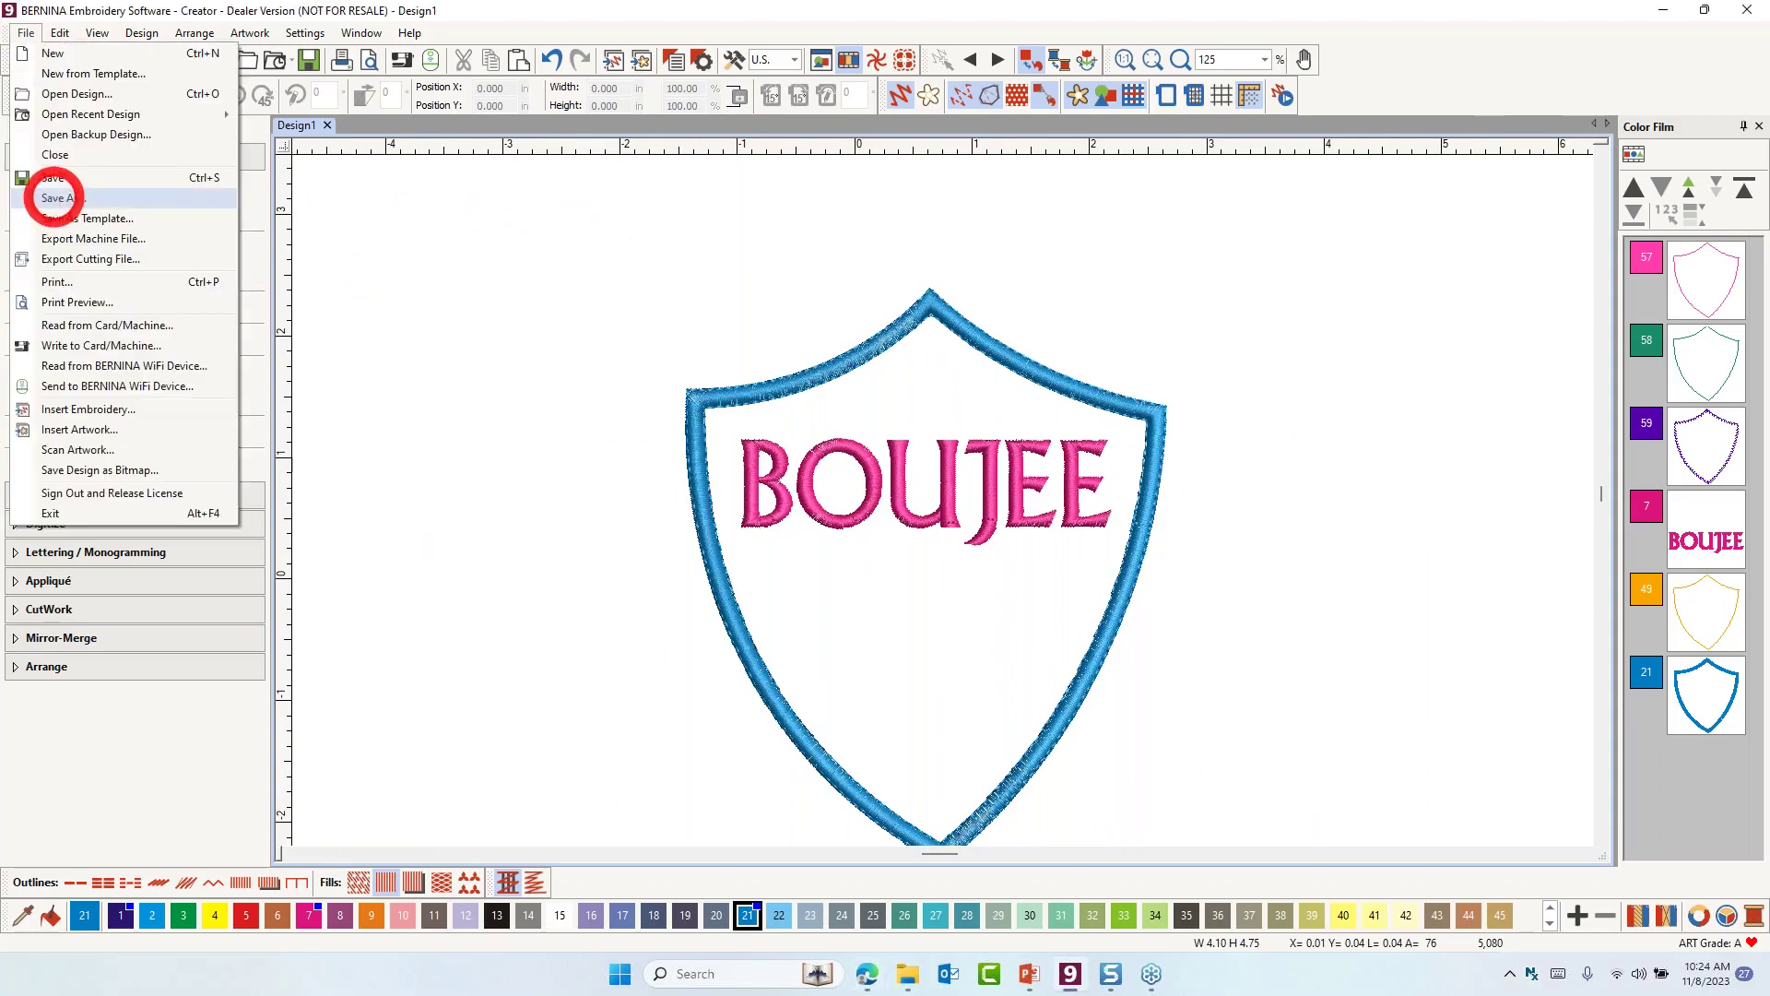
pyautogui.click(53, 197)
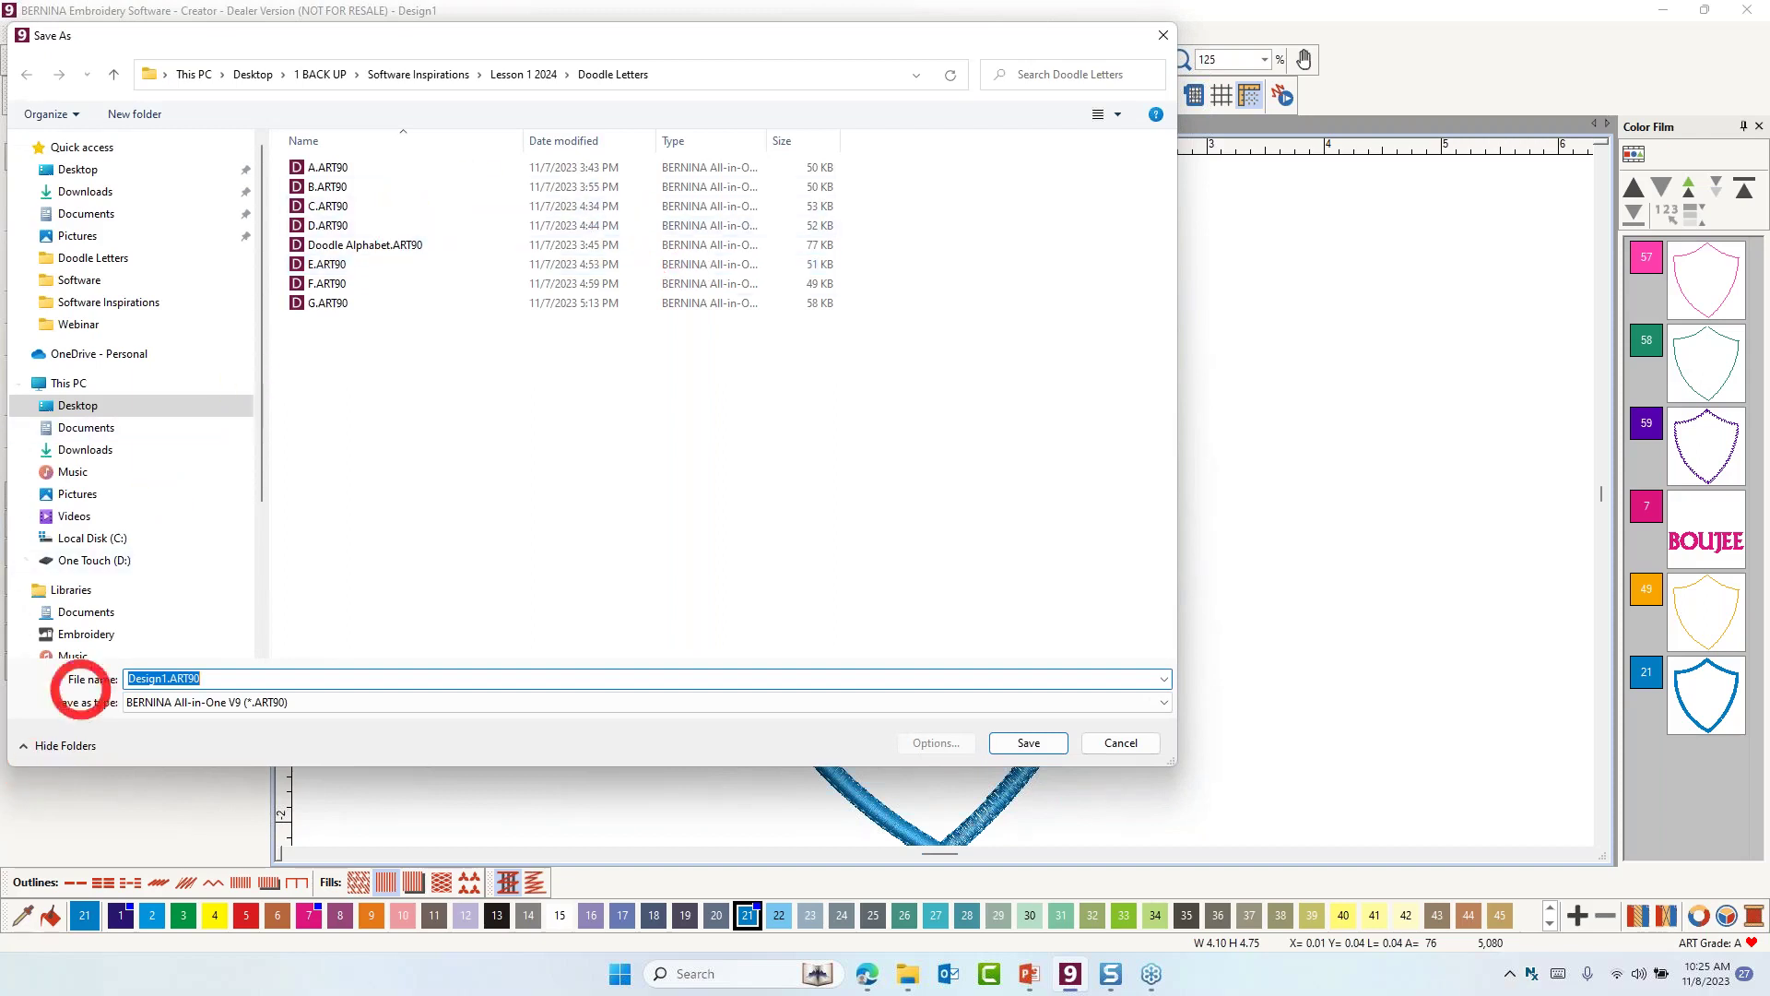
pyautogui.click(79, 171)
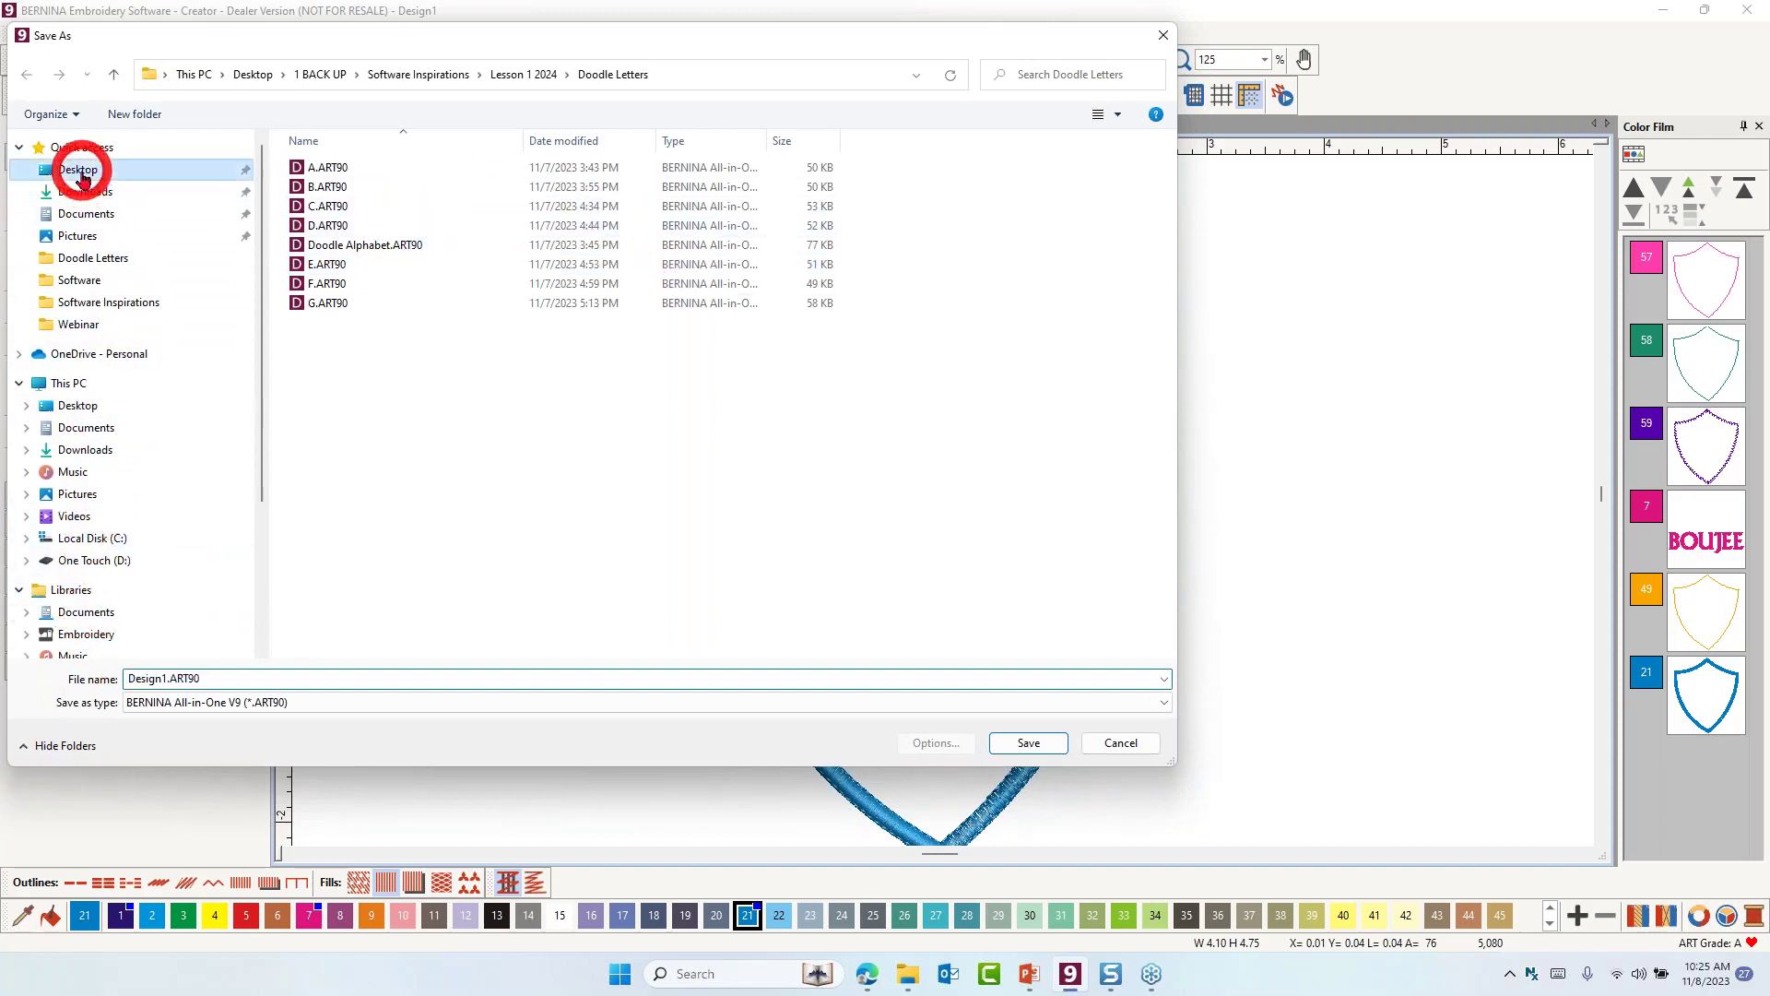
pyautogui.doubleClick(328, 168)
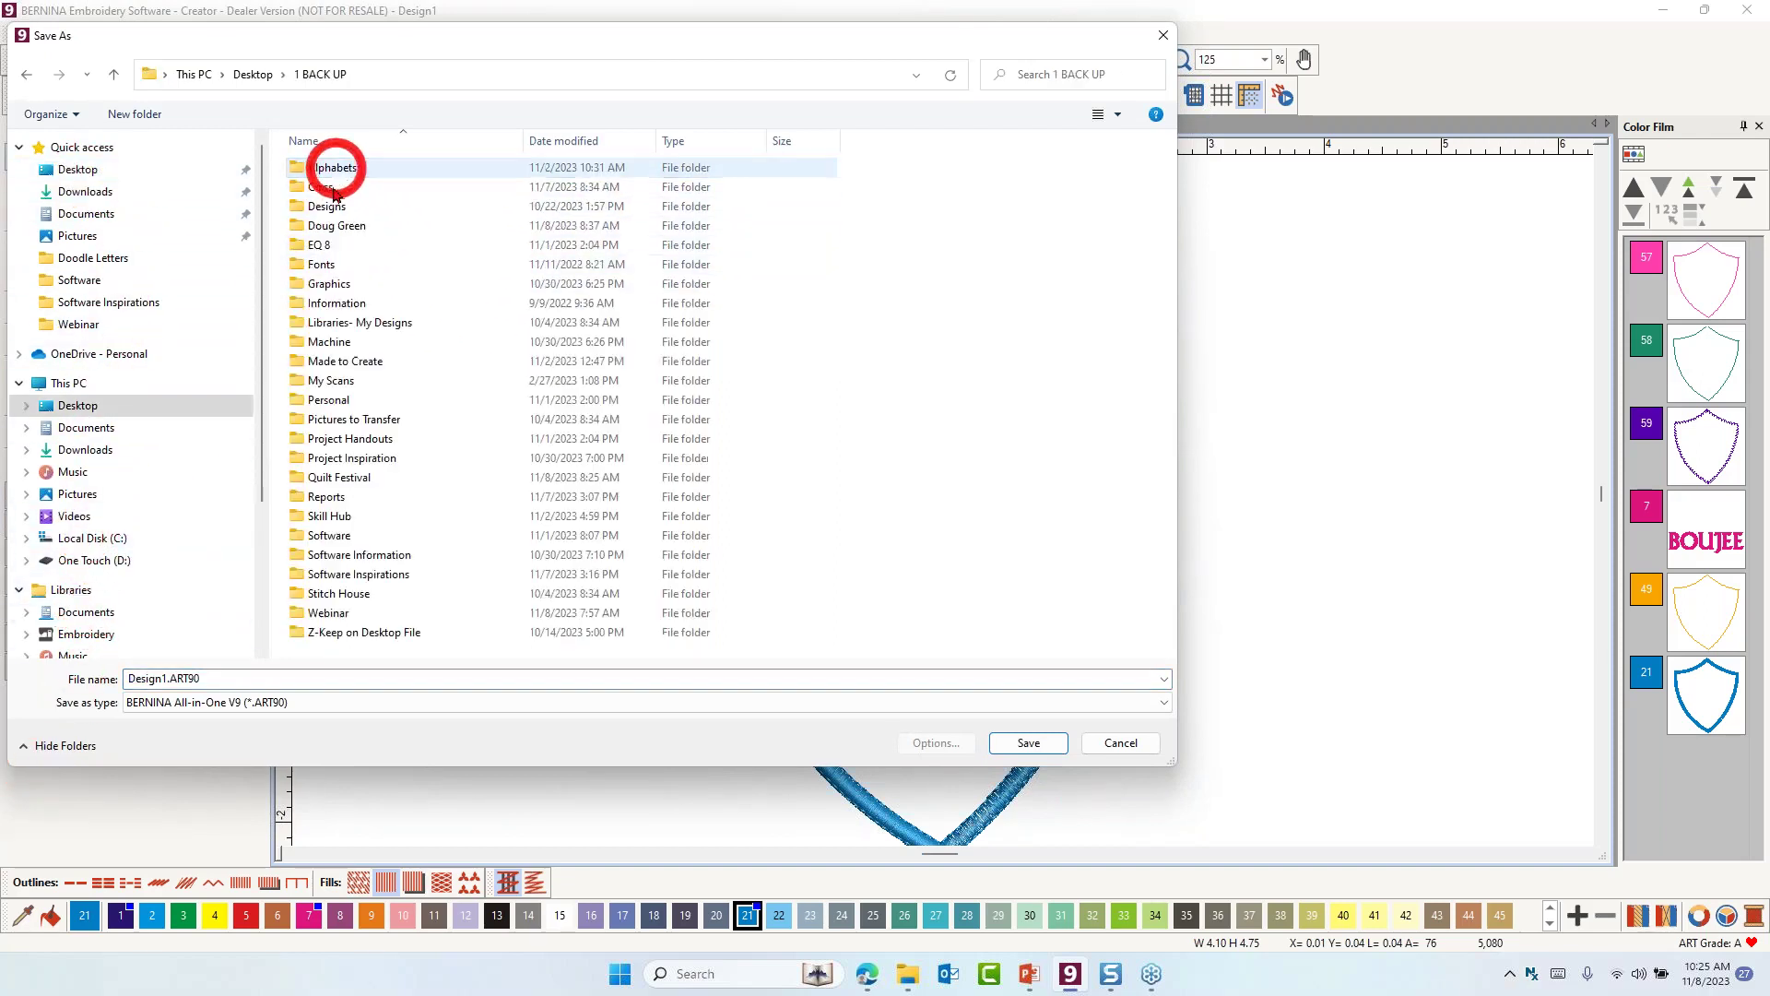
pyautogui.doubleClick(329, 612)
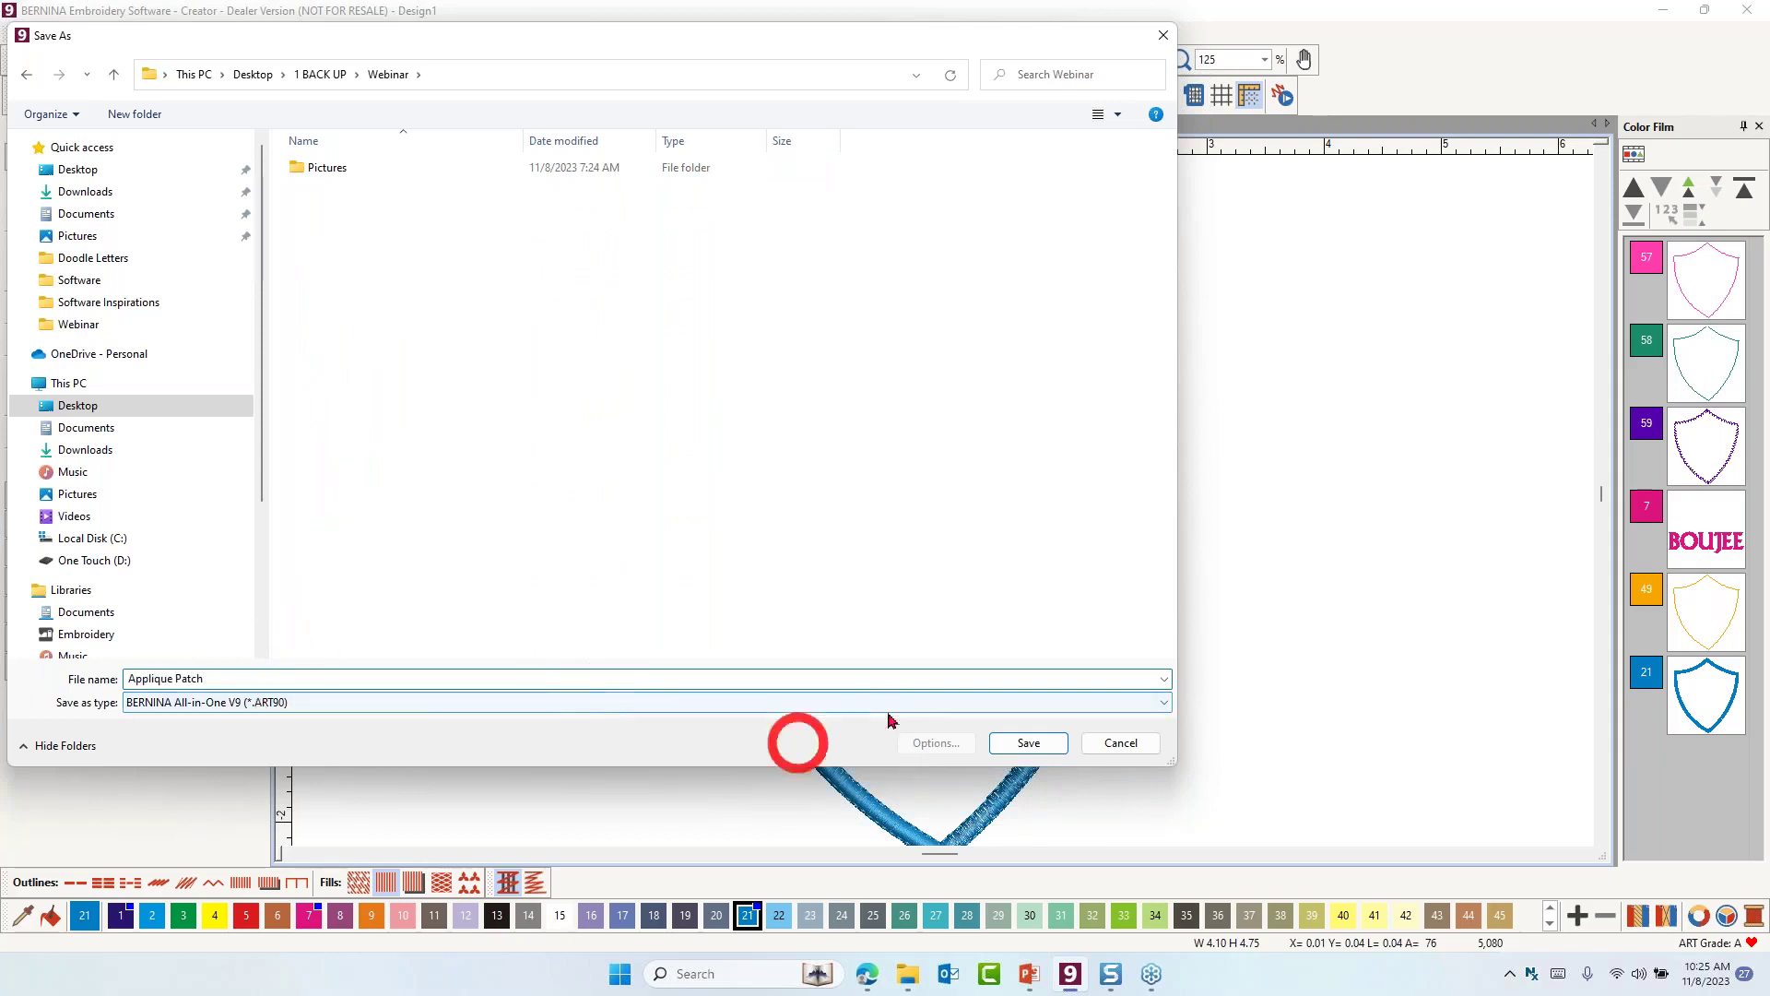
pyautogui.click(1028, 743)
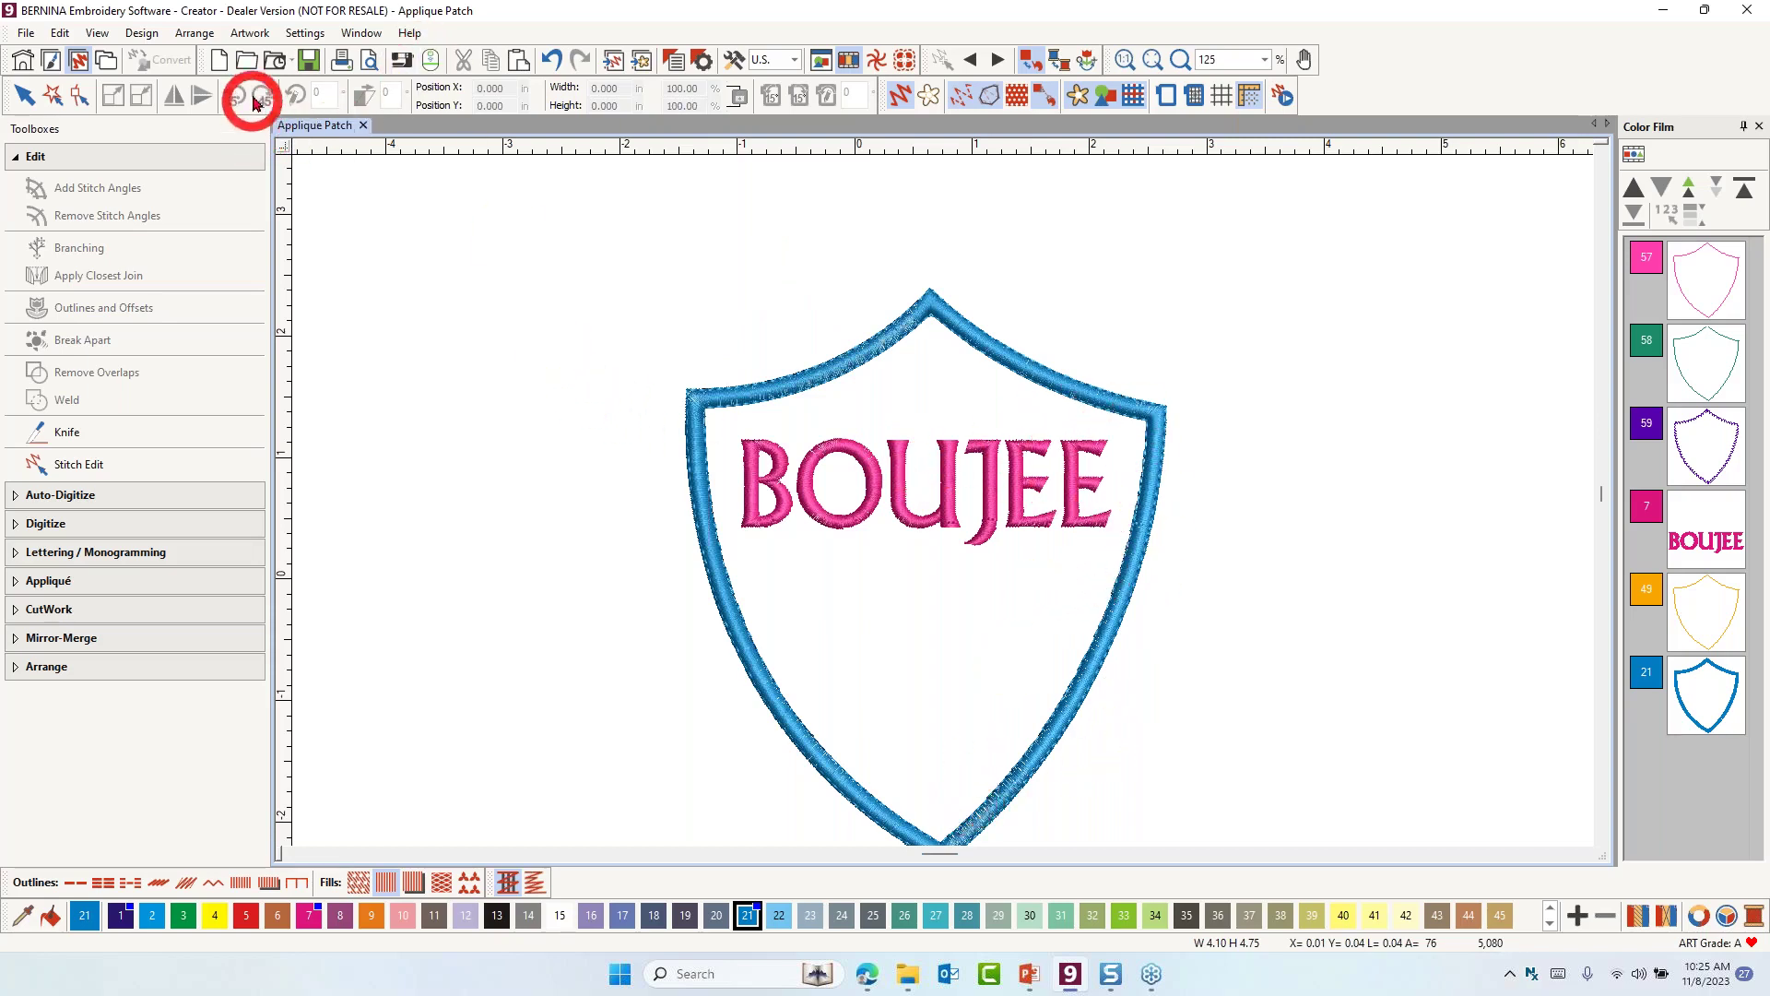
# Create a new blank design and browse for artwork in the Software Webinars folder within Back Up Files on One Touch (D:)
pyautogui.click(217, 63)
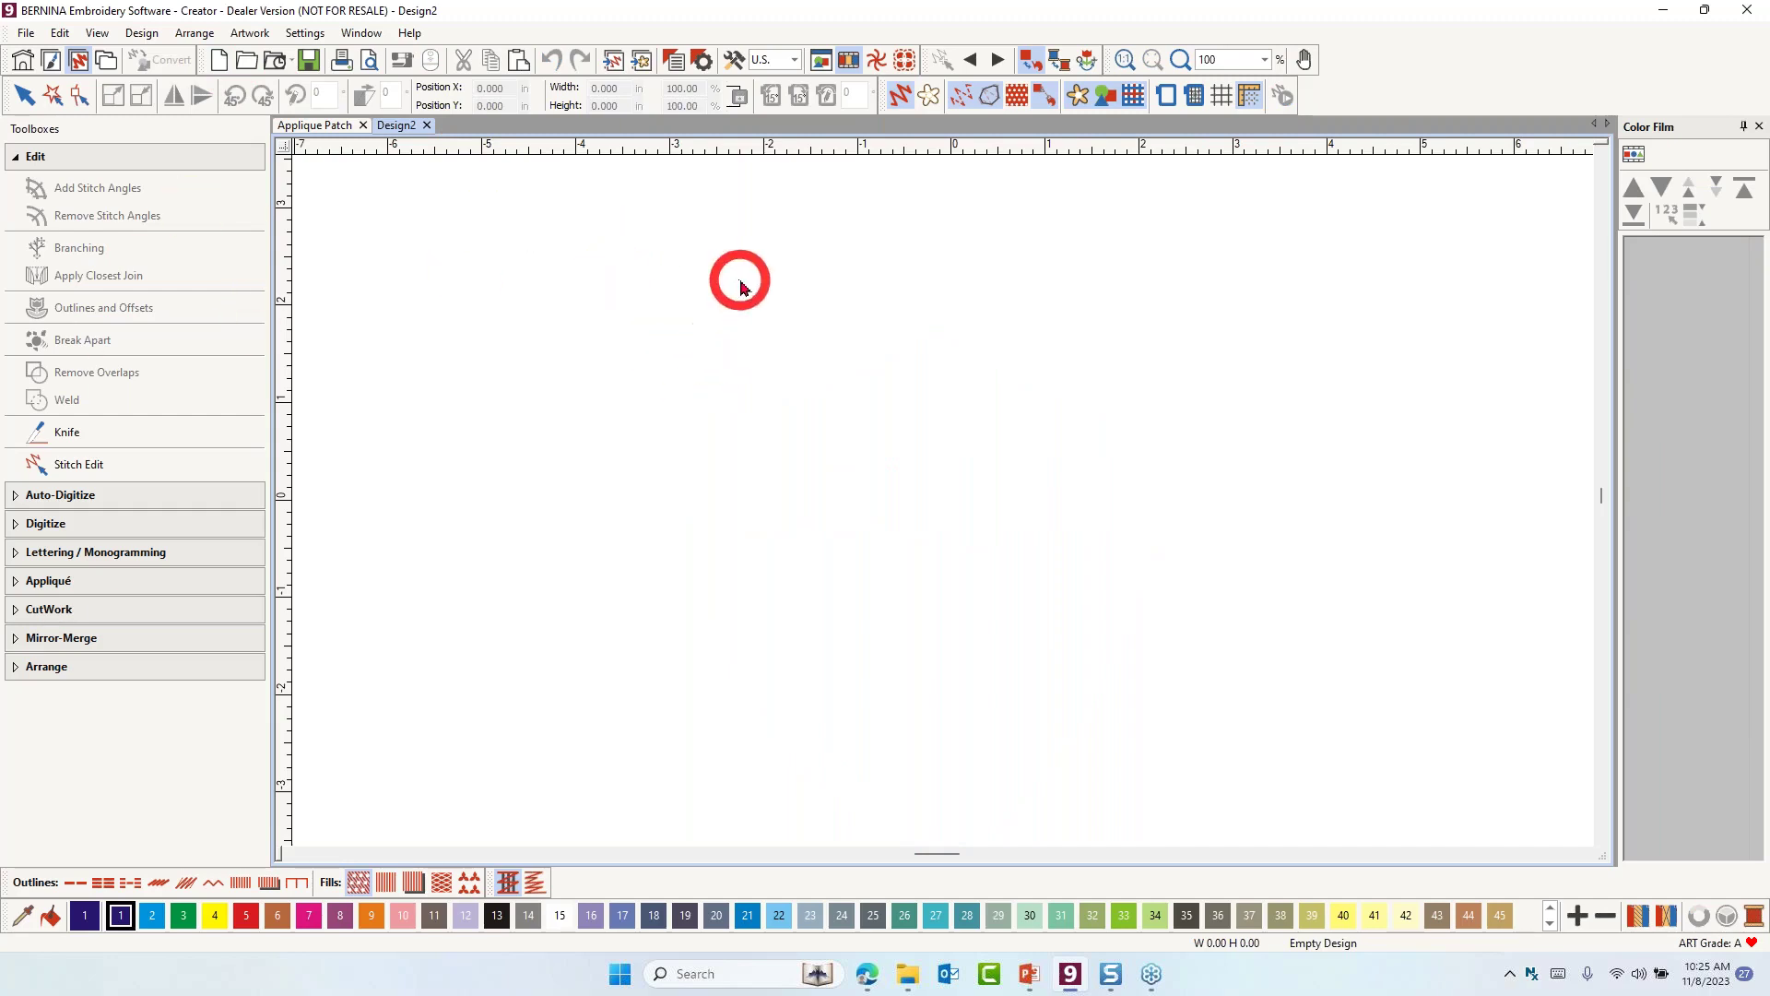
pyautogui.click(642, 67)
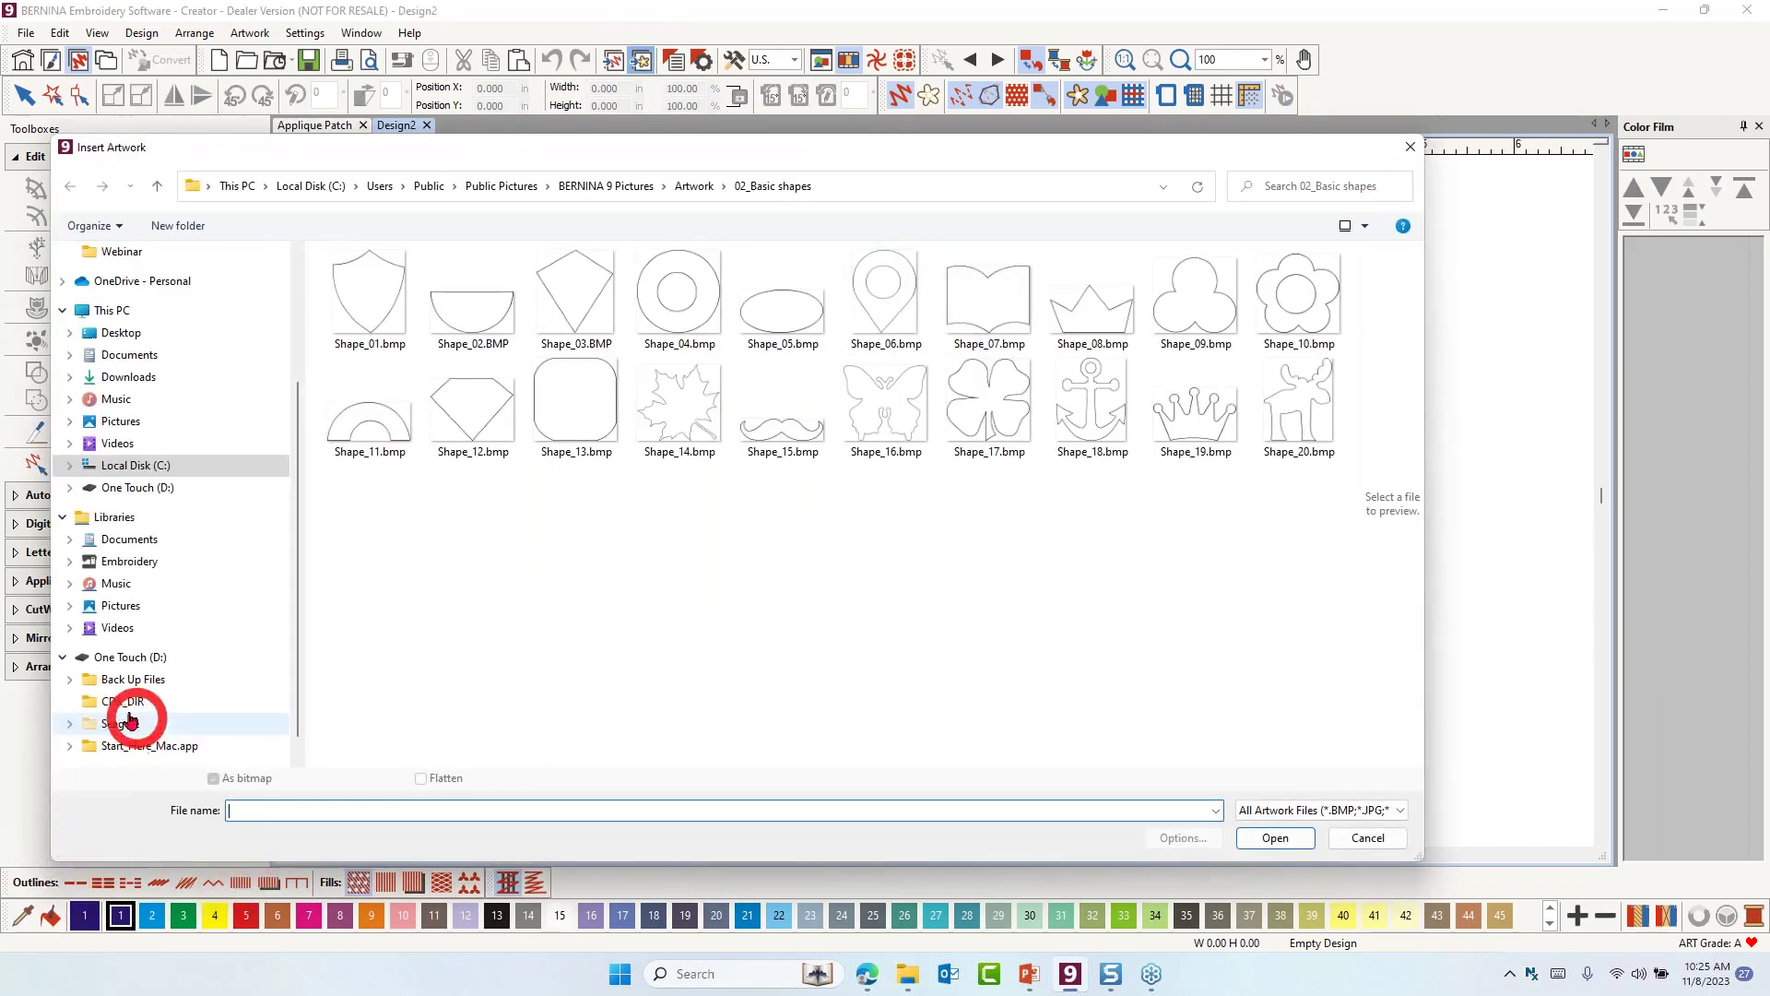
pyautogui.click(138, 495)
pyautogui.doubleClick(419, 279)
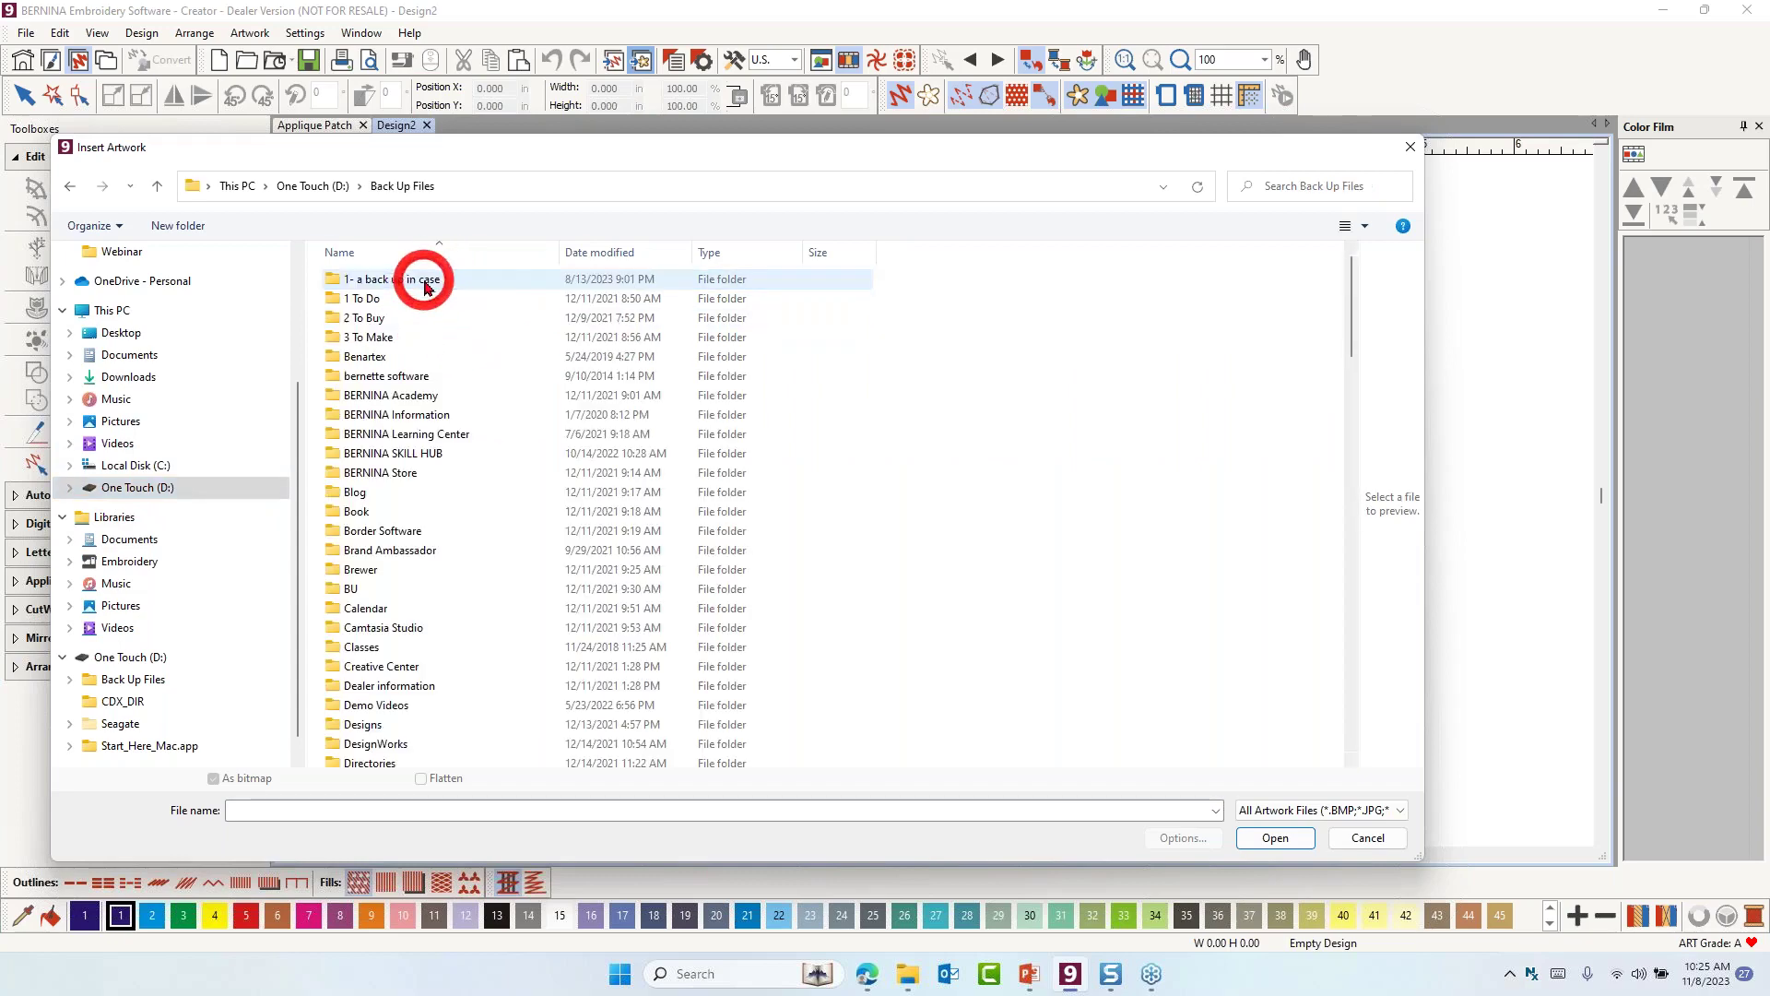
pyautogui.scroll(-20, 424, 288)
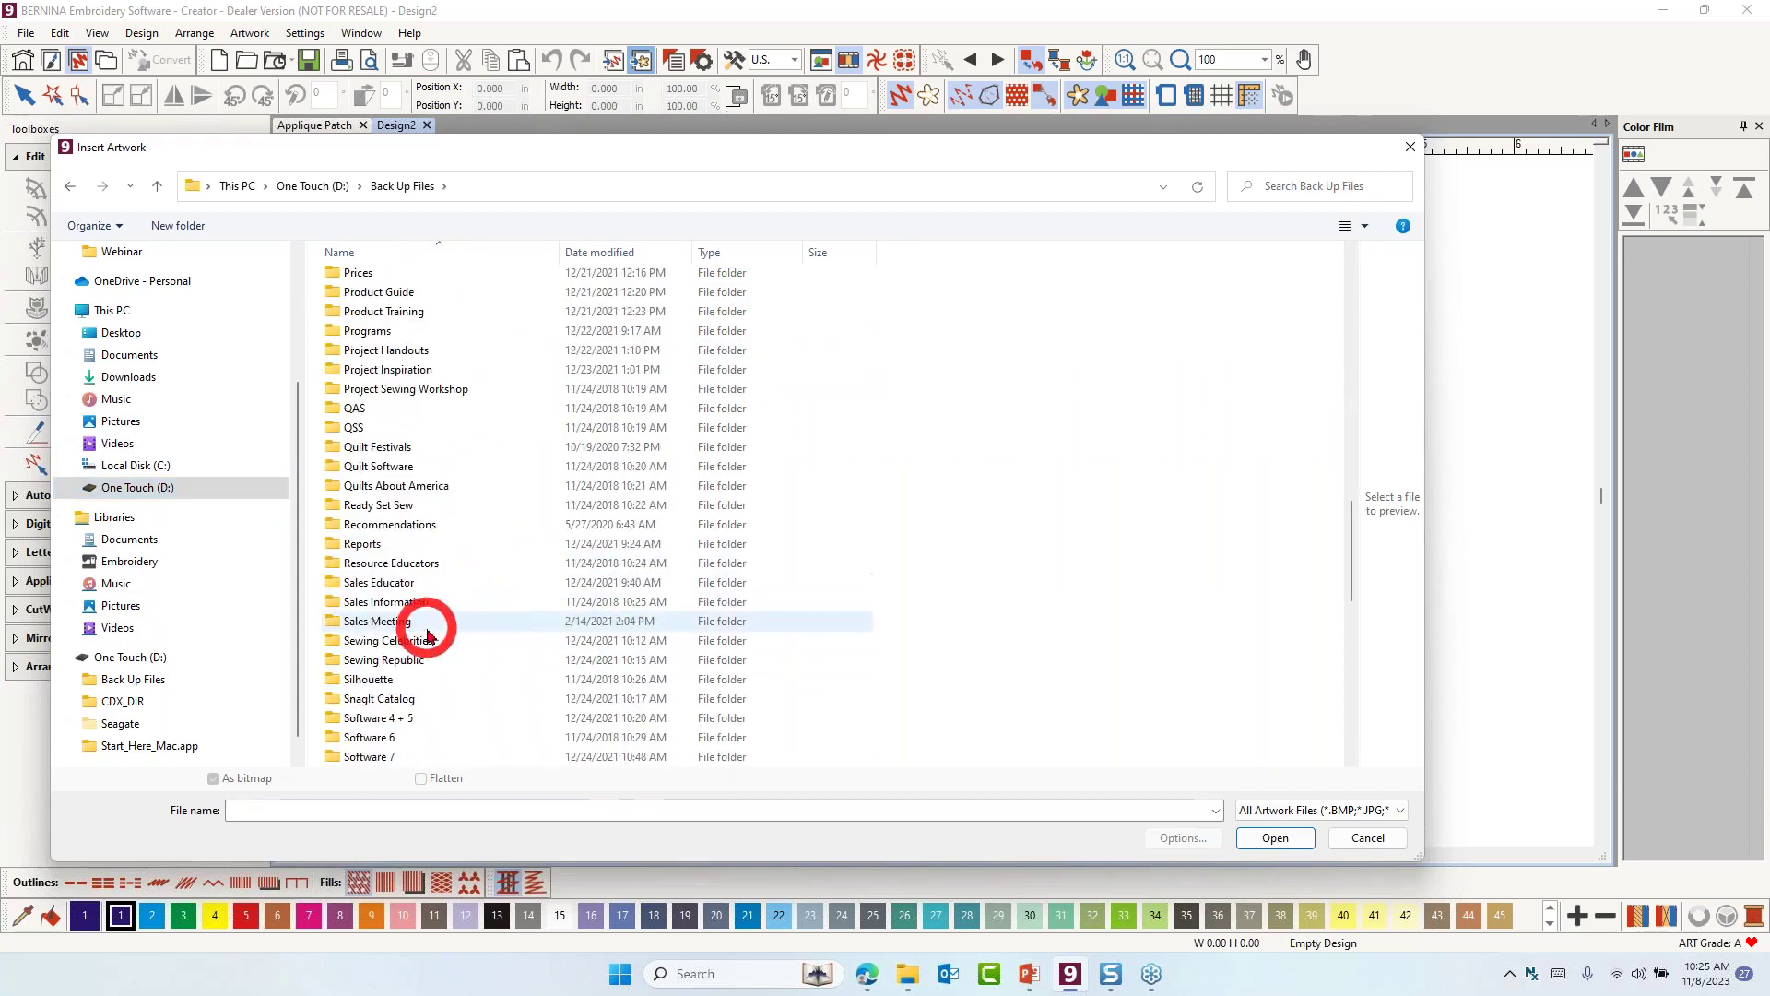
pyautogui.scroll(-7, 427, 636)
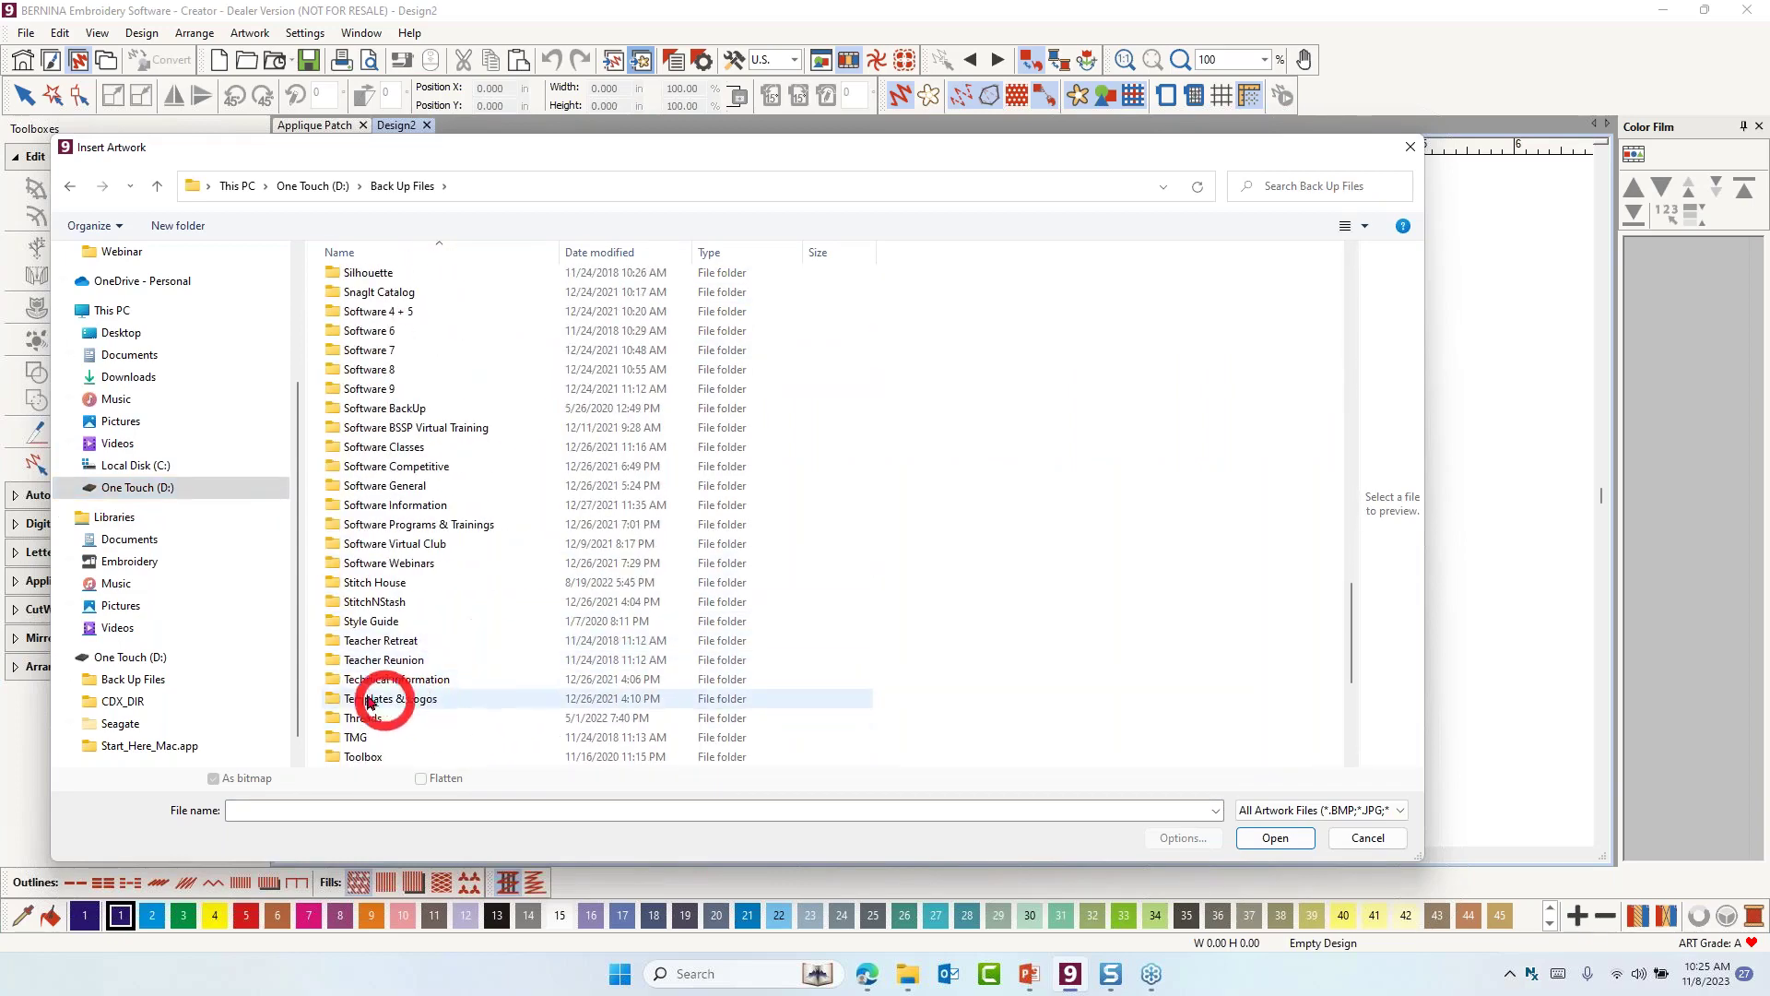
pyautogui.doubleClick(415, 562)
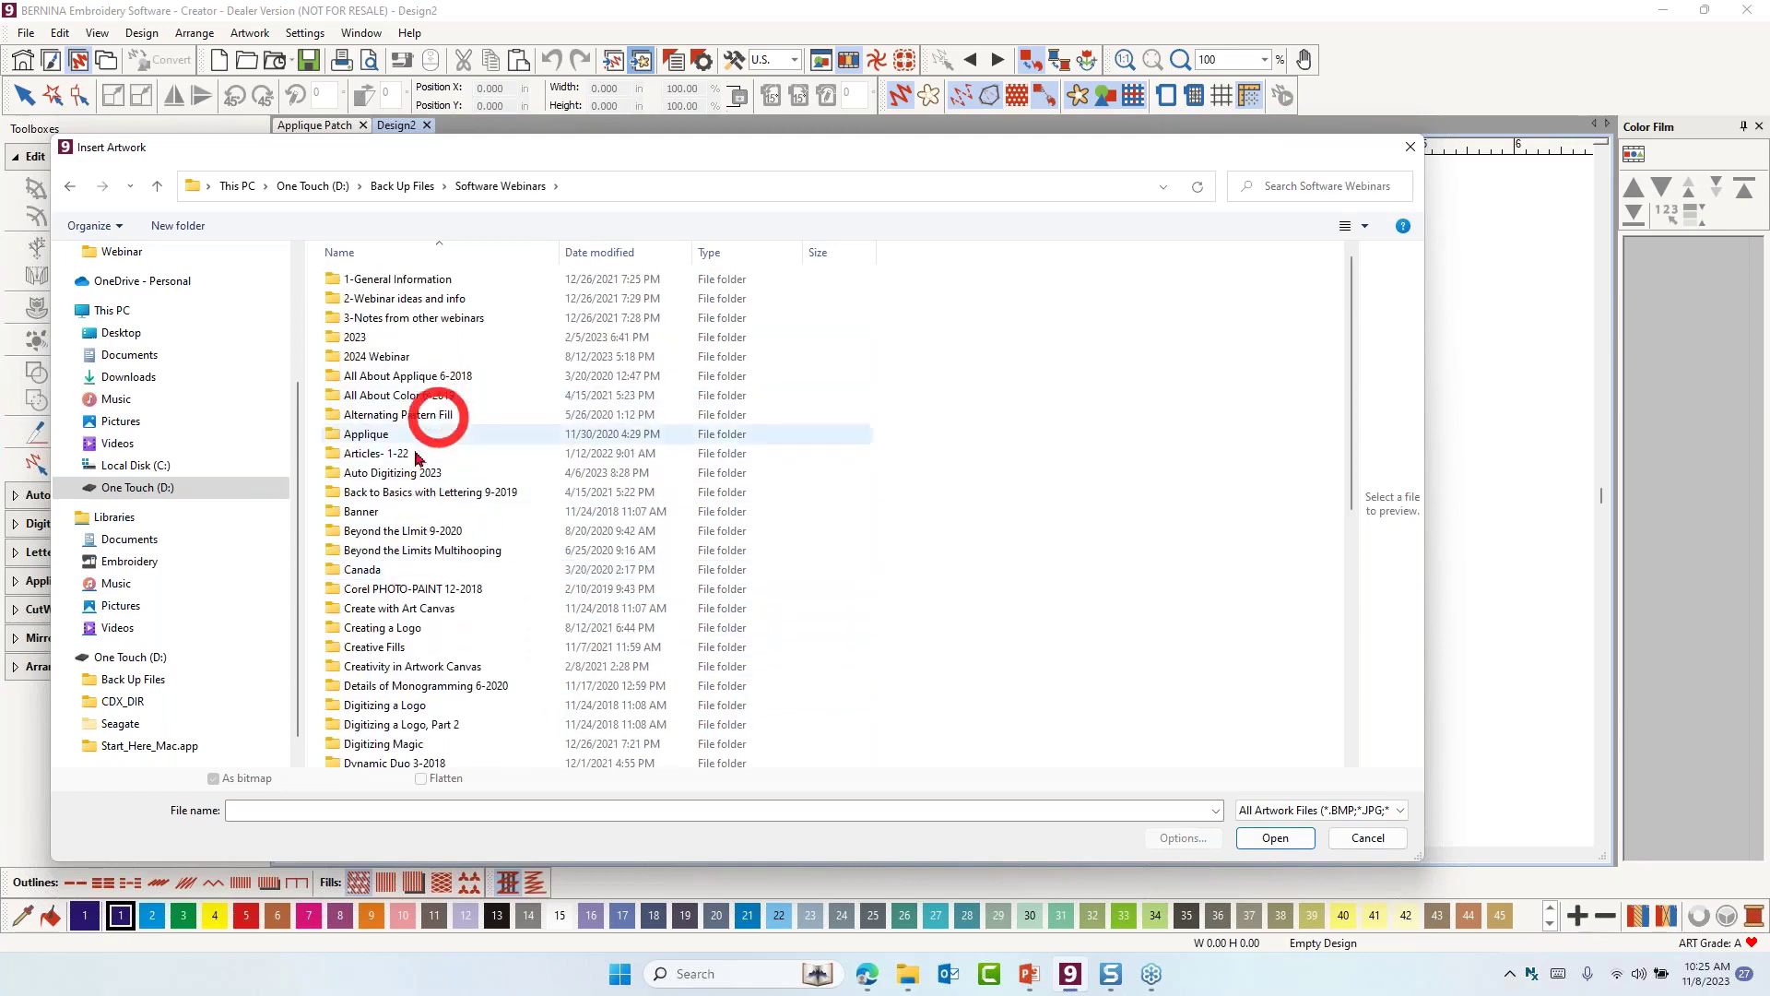
# Insert the artwork "B for BERNINA.jpg" from the Designs folder of Simply Applique 2023 and lock it in place
pyautogui.scroll(-8, 406, 581)
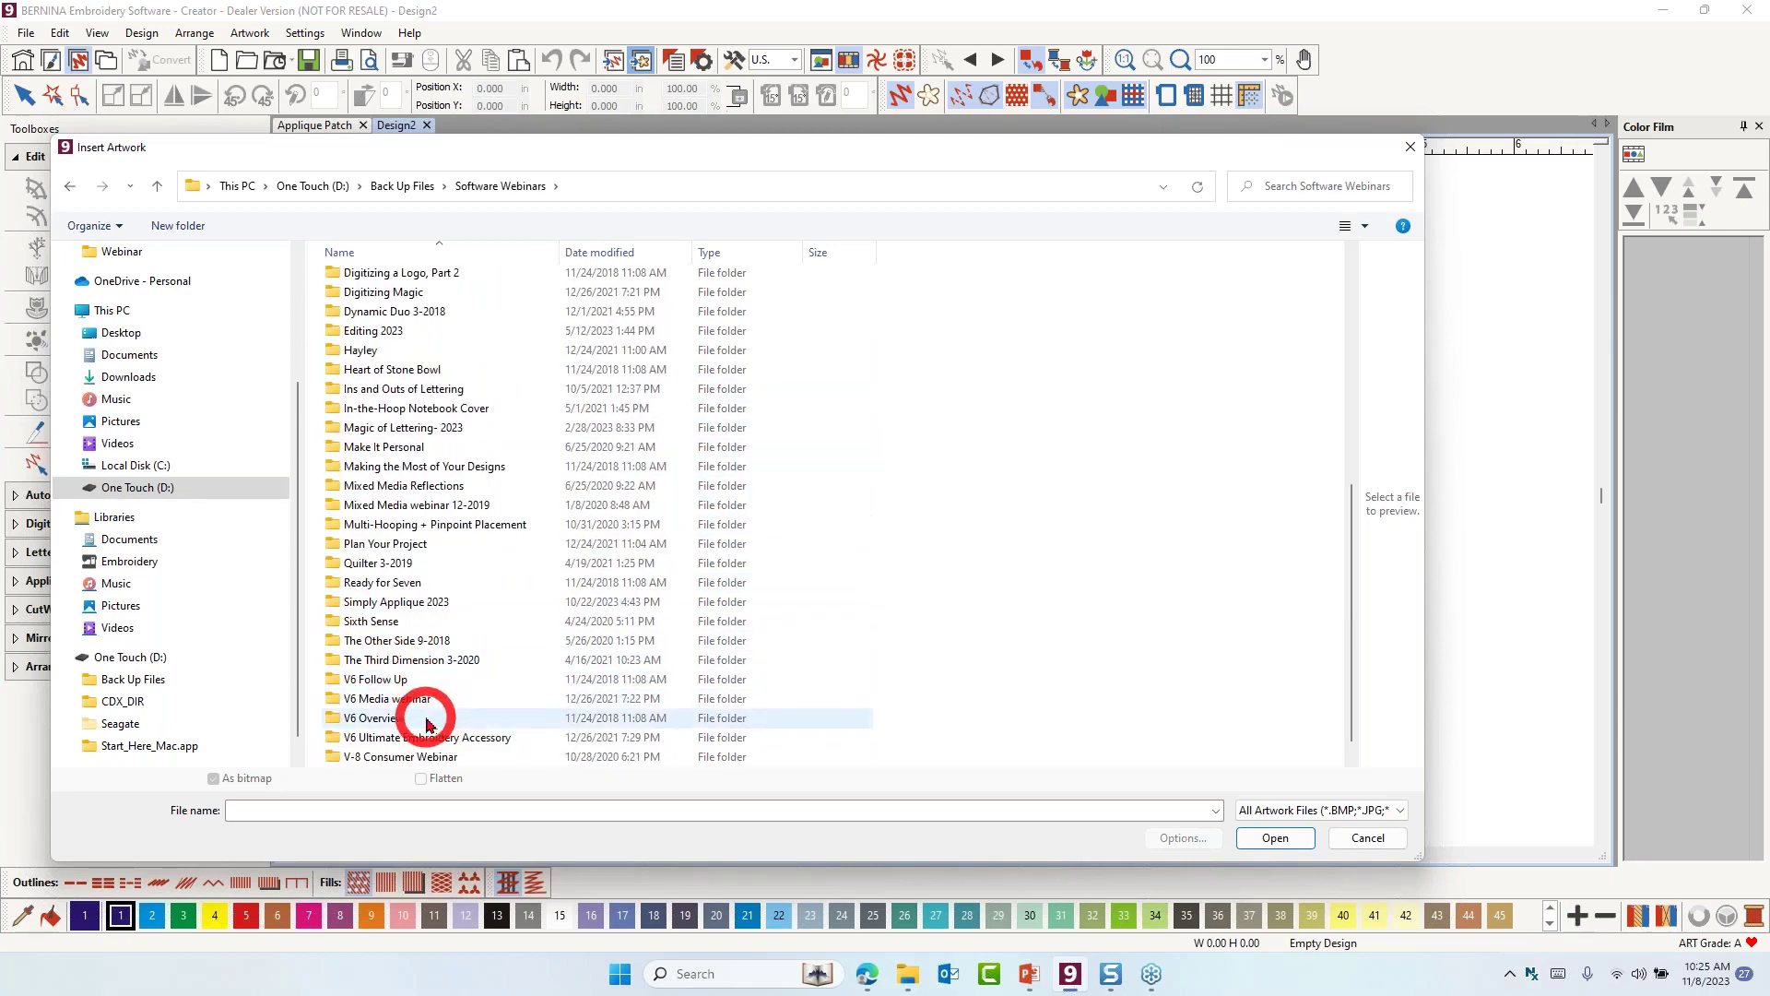
pyautogui.scroll(-1, 424, 710)
pyautogui.doubleClick(396, 585)
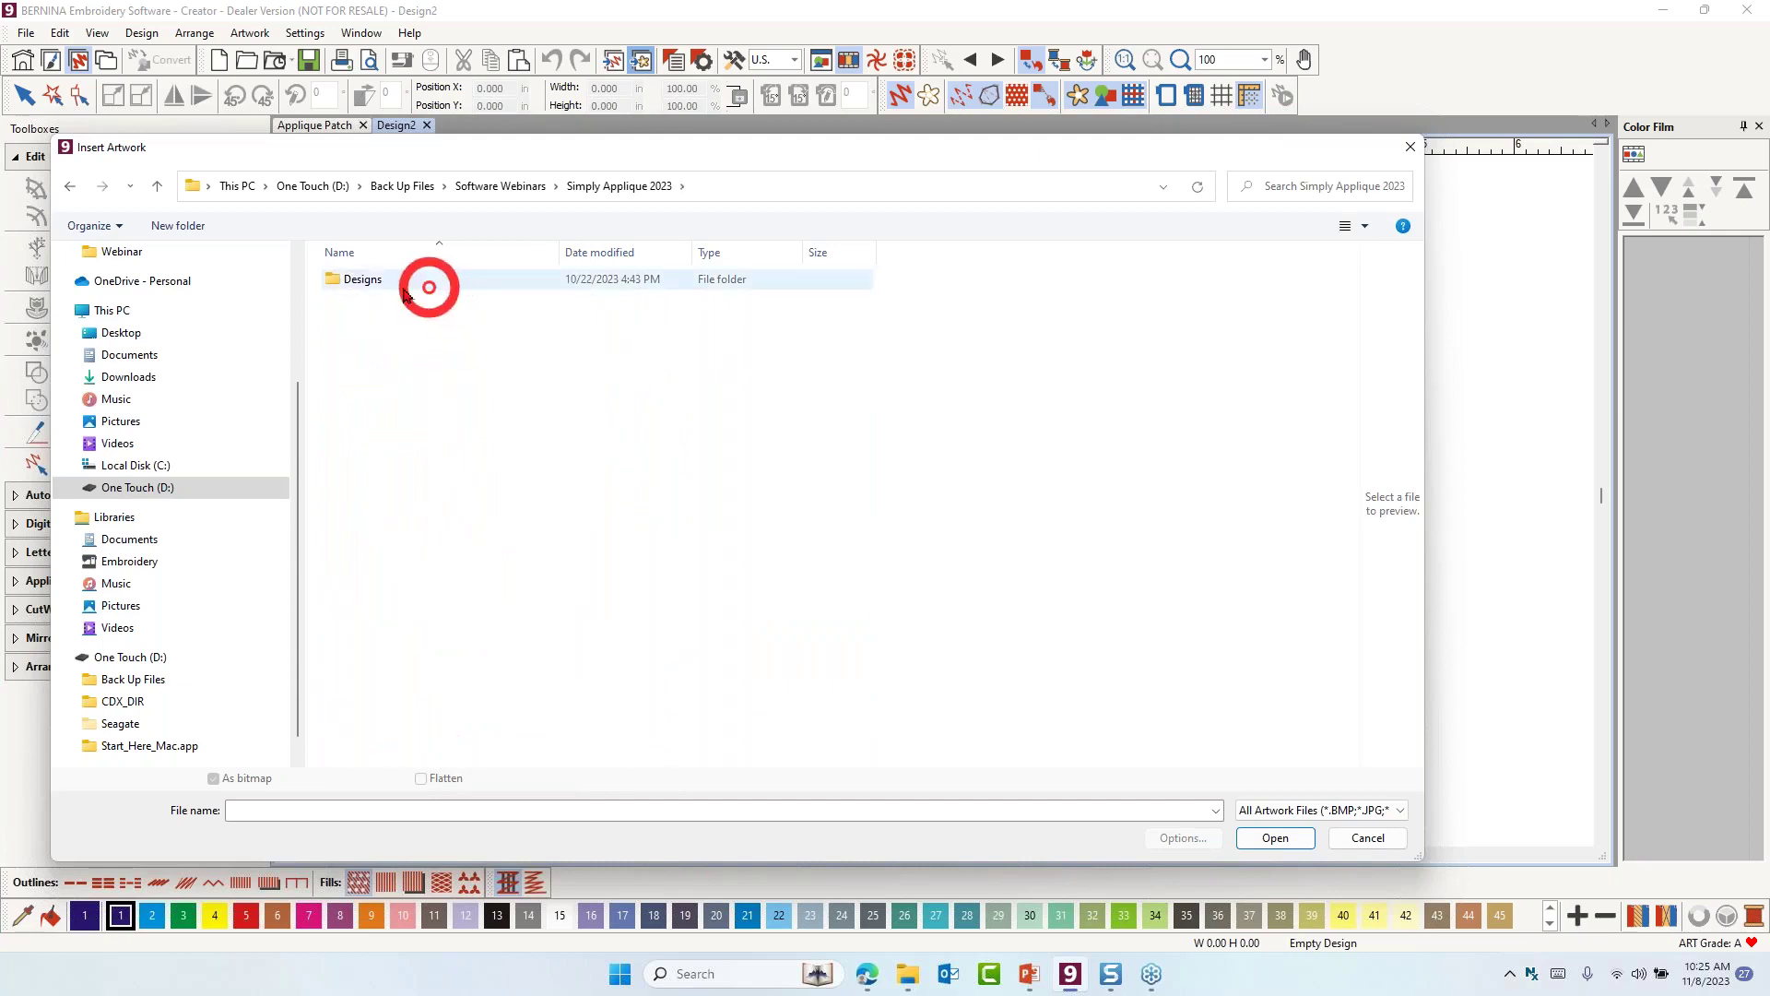
pyautogui.doubleClick(360, 279)
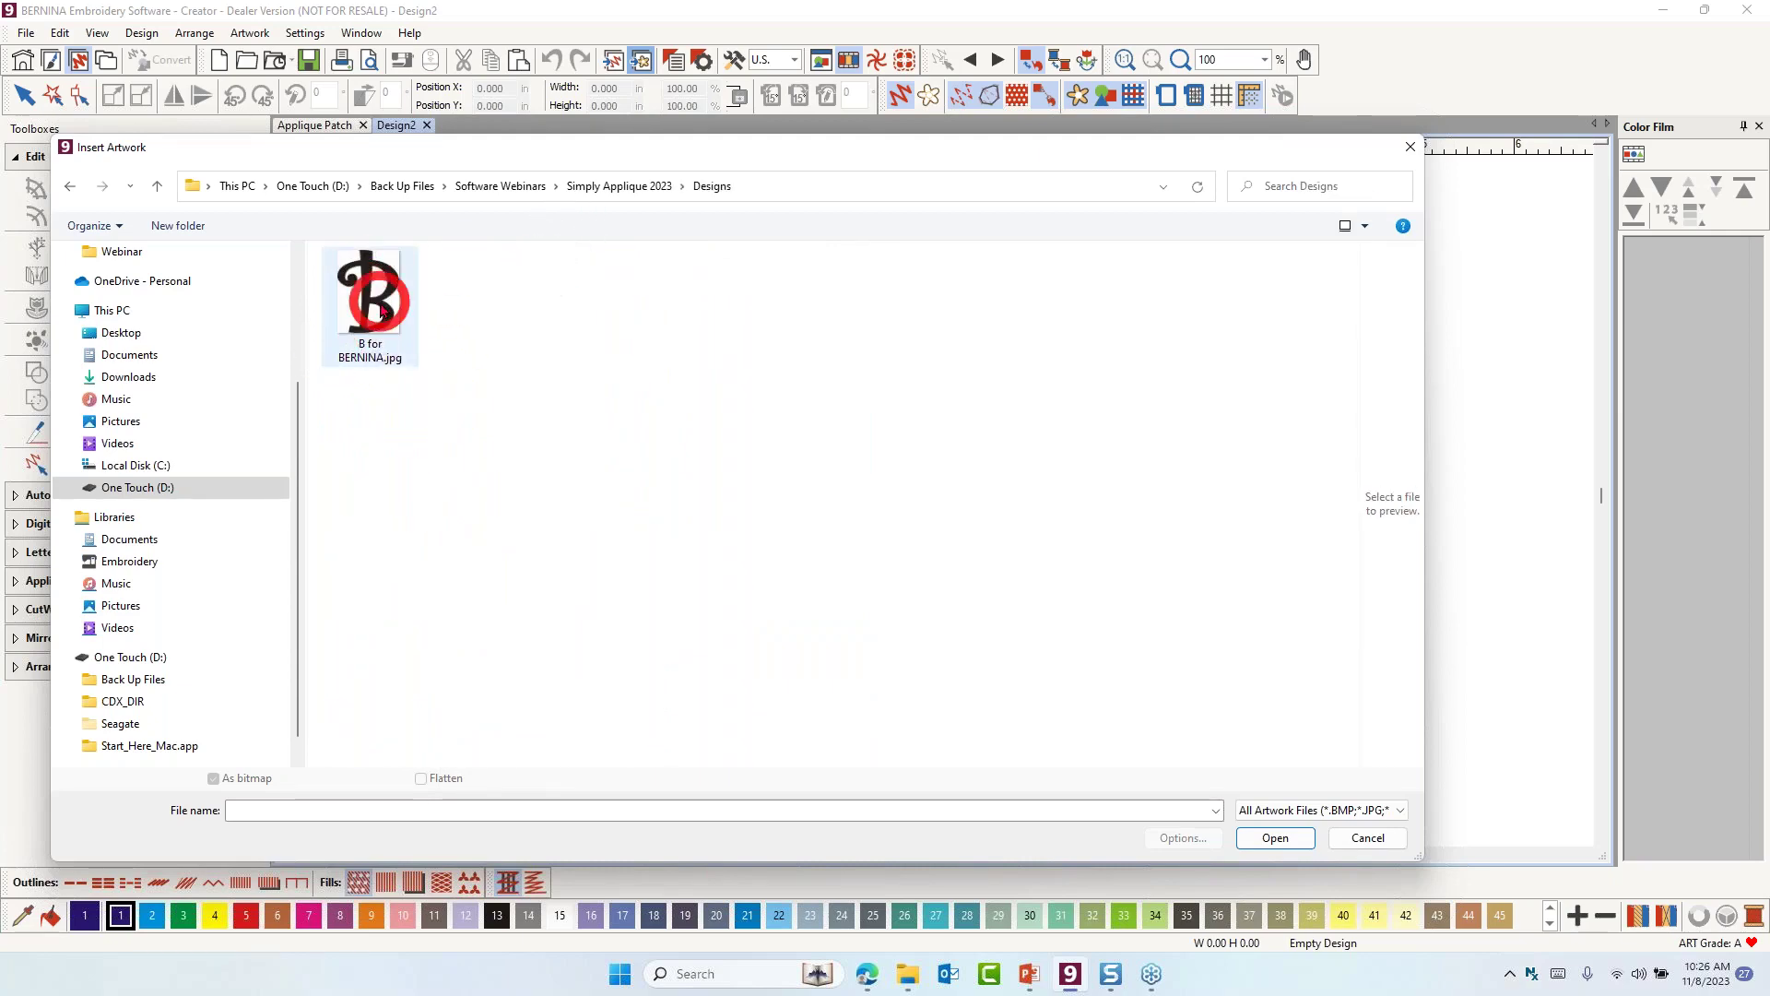
pyautogui.click(380, 312)
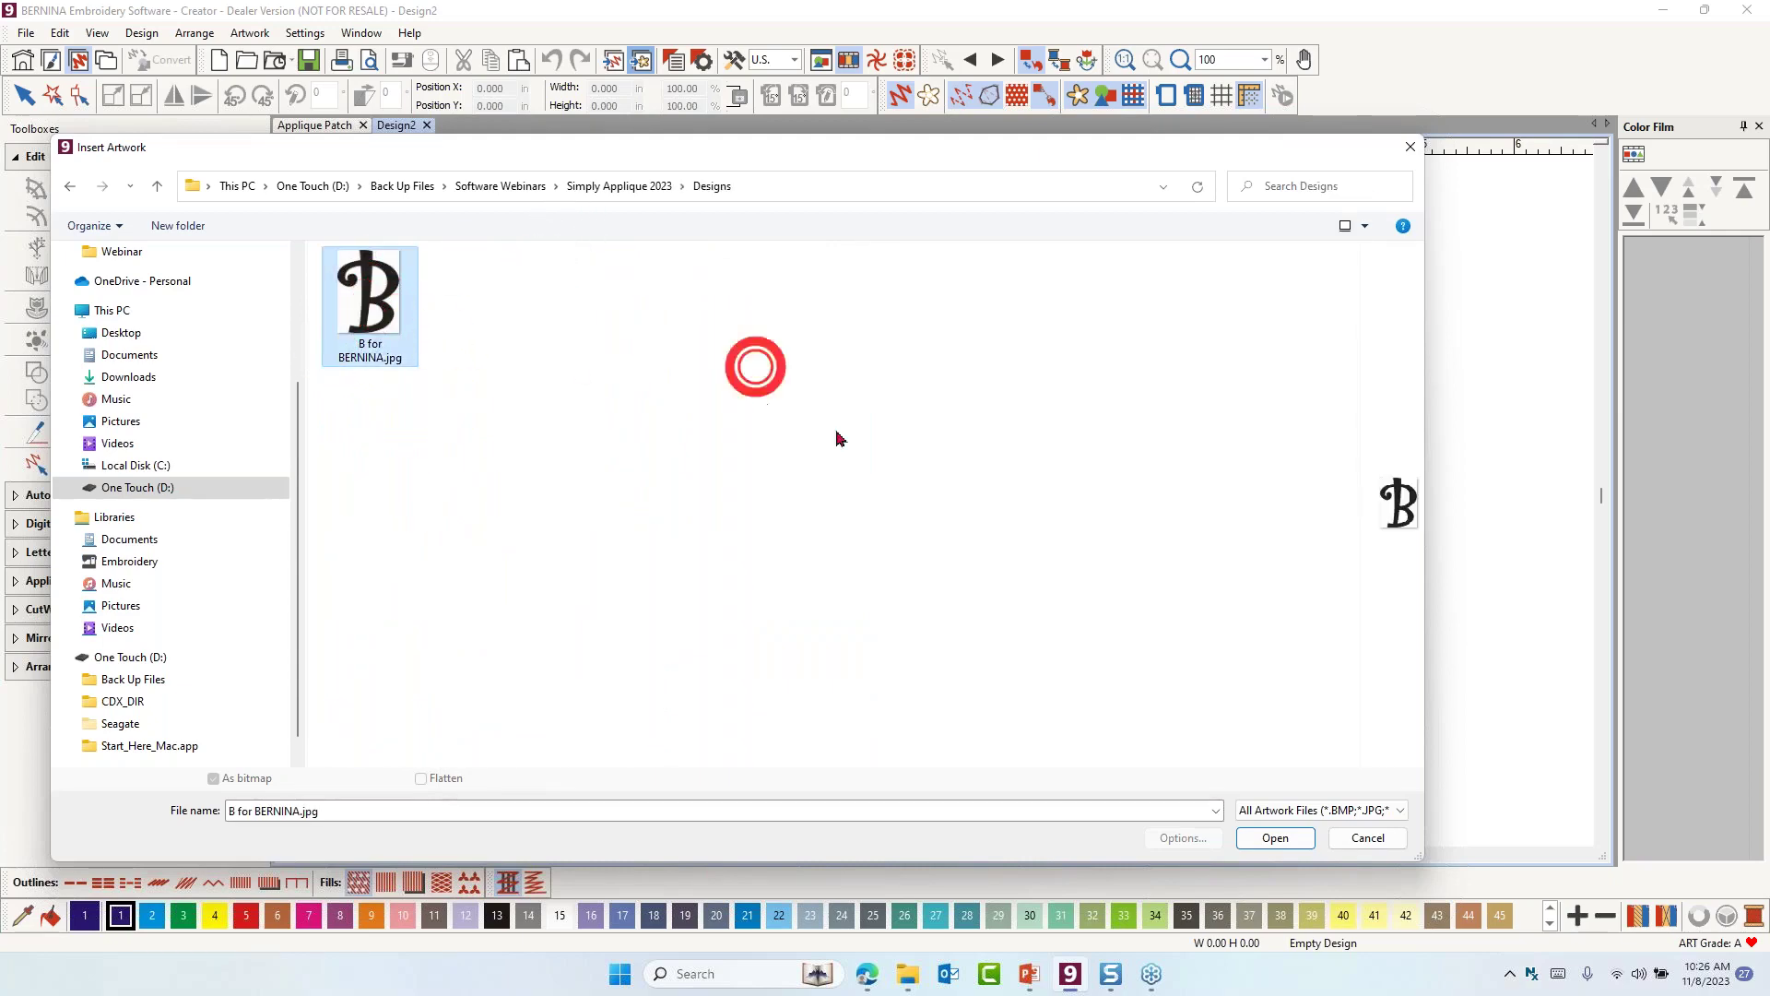
pyautogui.click(1277, 838)
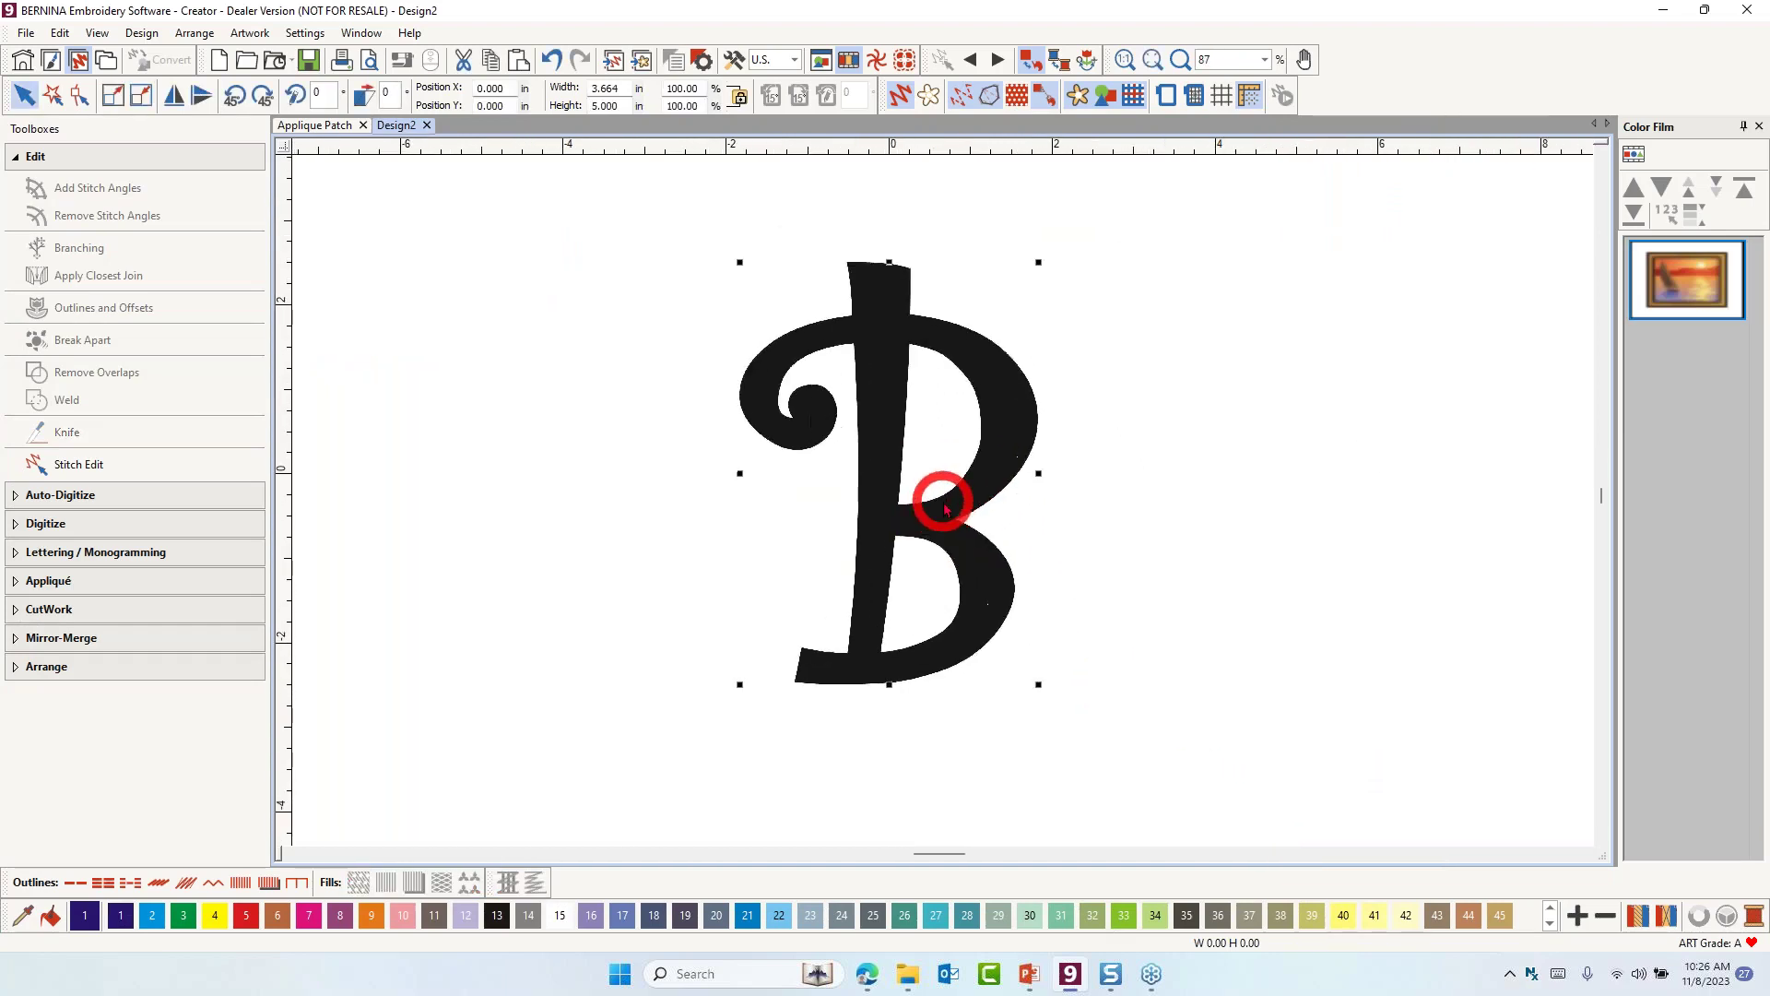
pyautogui.rightClick(994, 442)
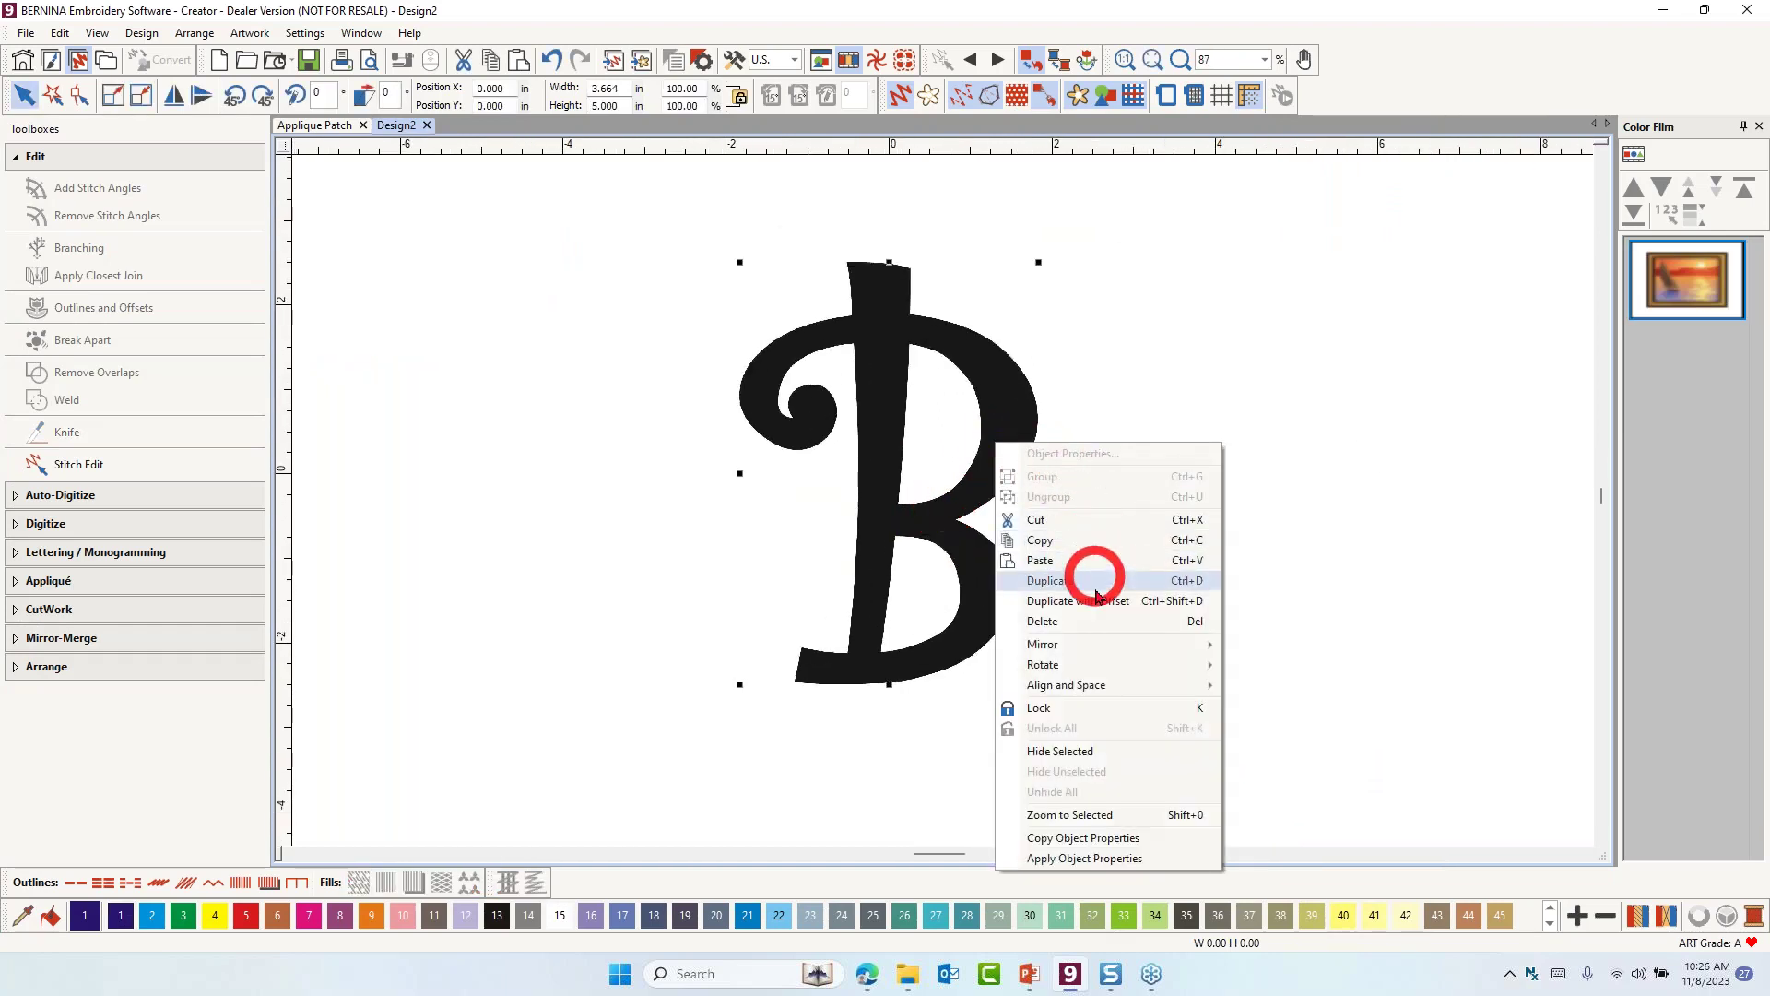
pyautogui.click(1062, 708)
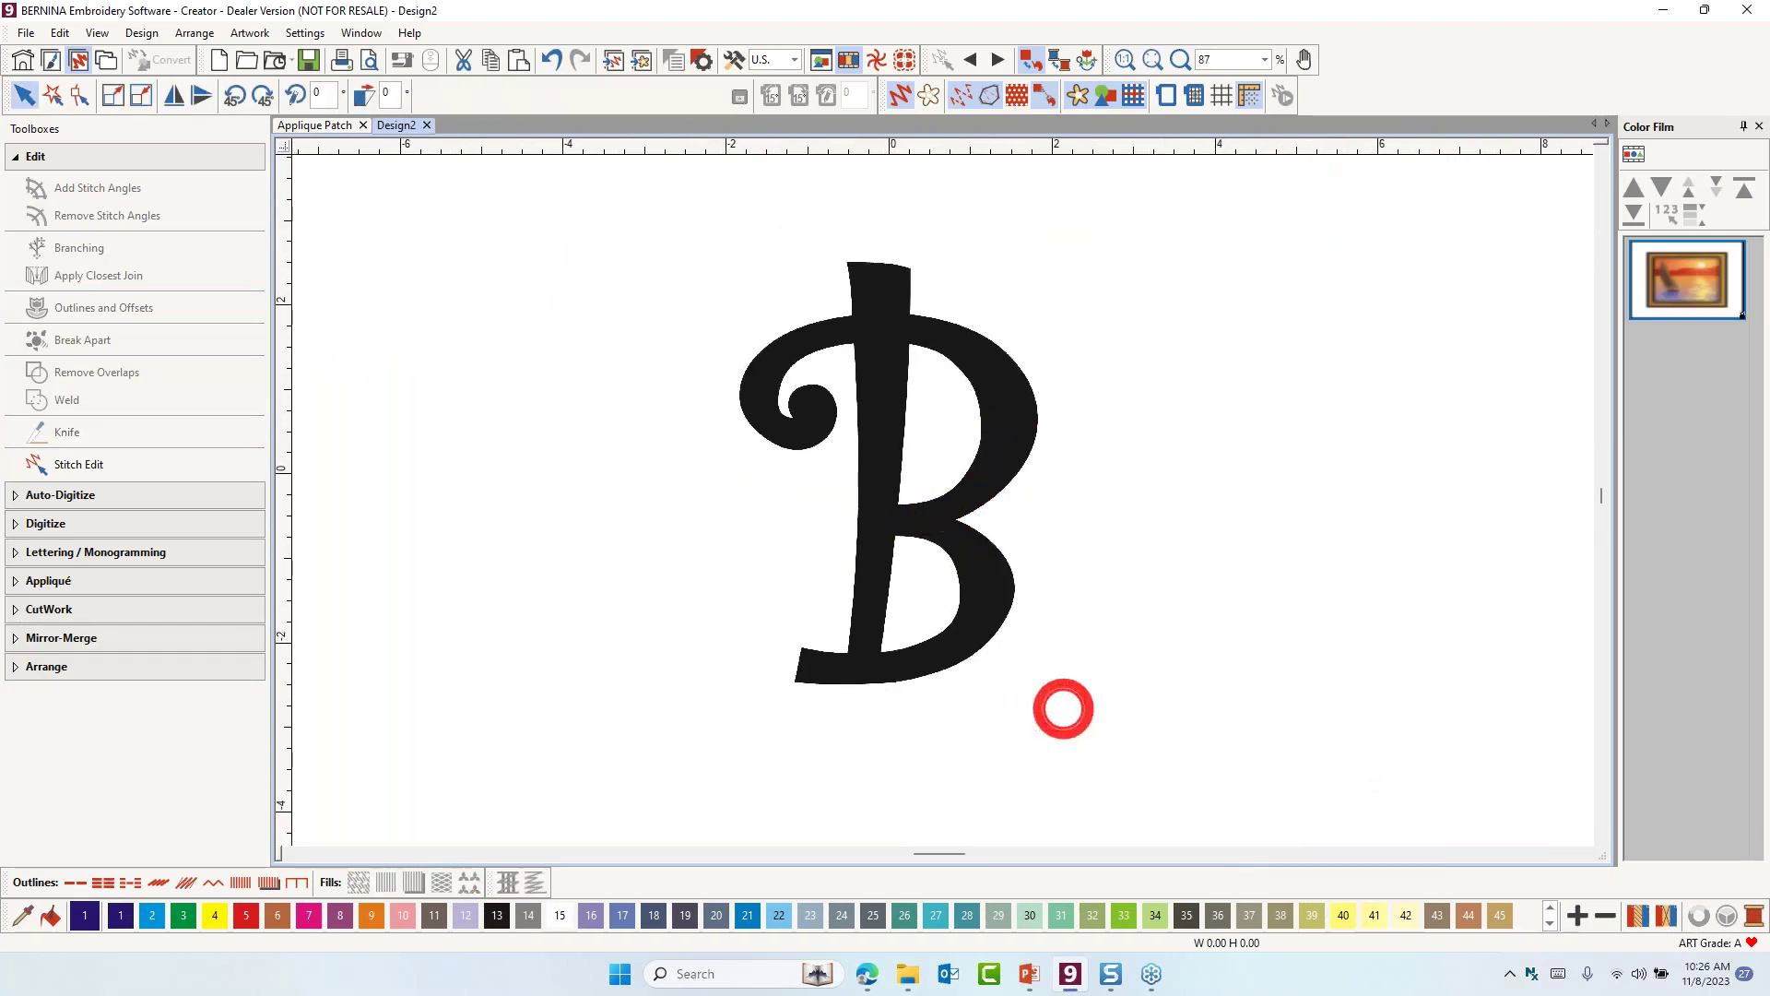
# Start Digitize Appliqué with Holes and trace the first boundary around the upper end of the B's stem
pyautogui.scroll(1, 951, 439)
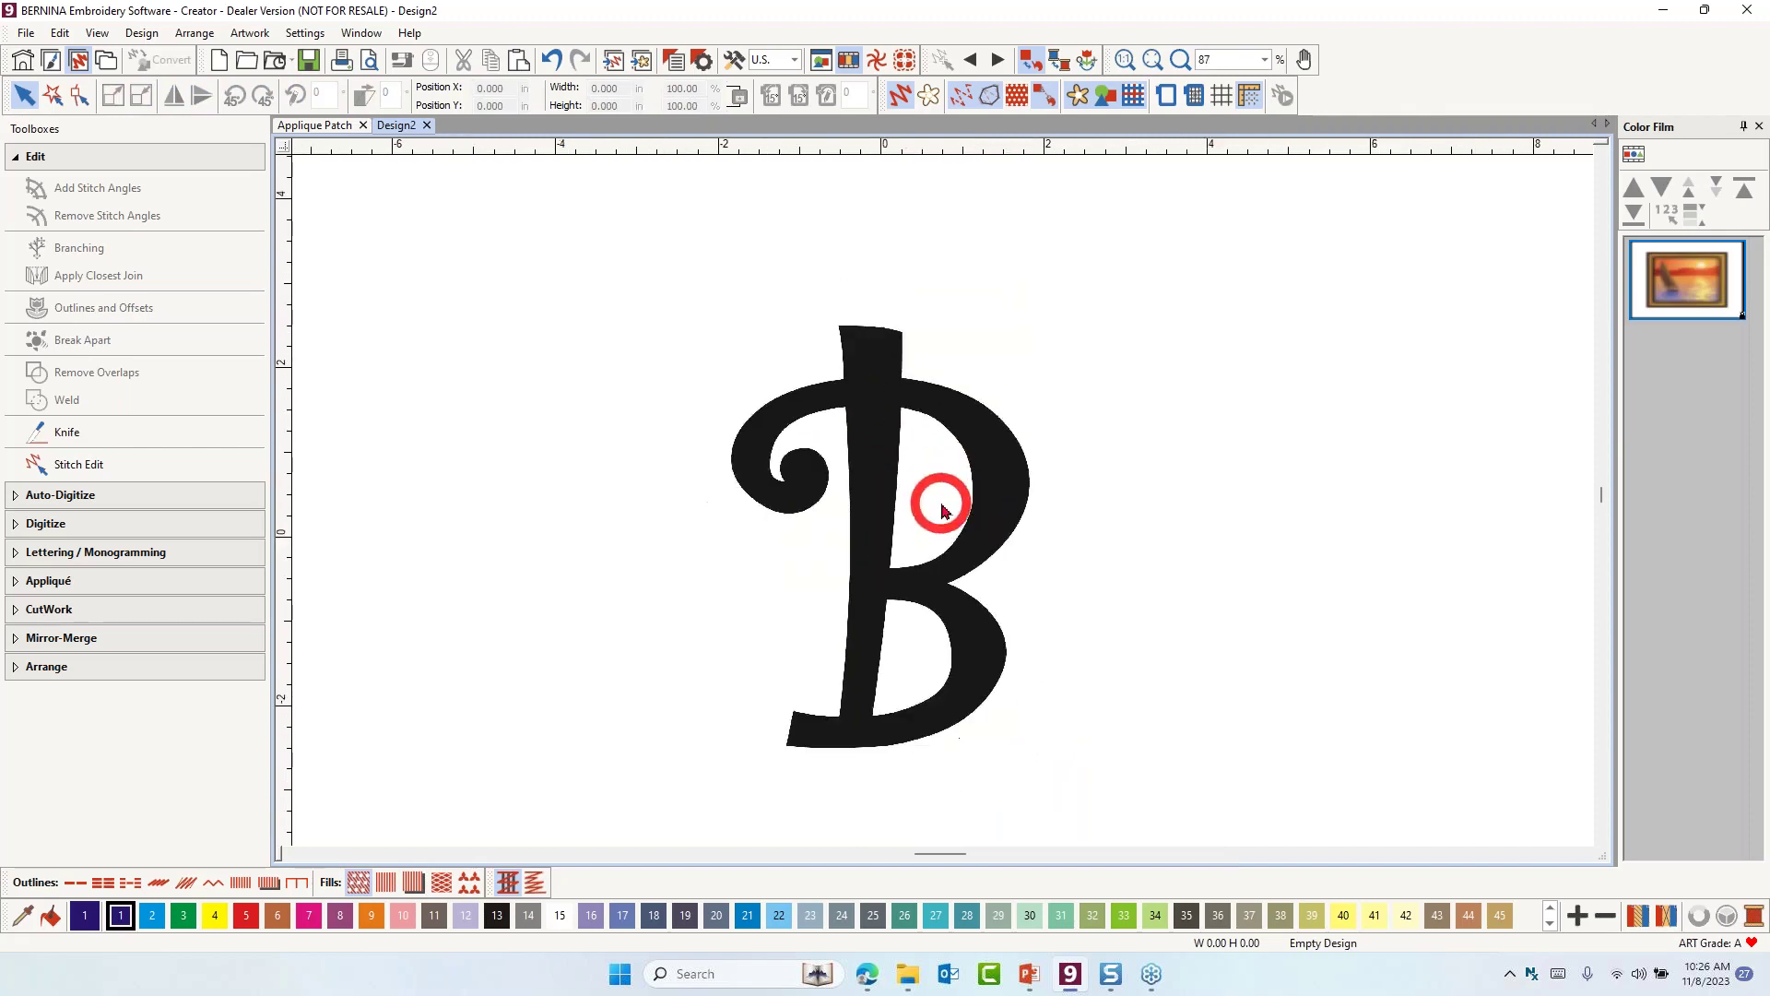
pyautogui.scroll(2, 941, 510)
pyautogui.scroll(-1, 922, 385)
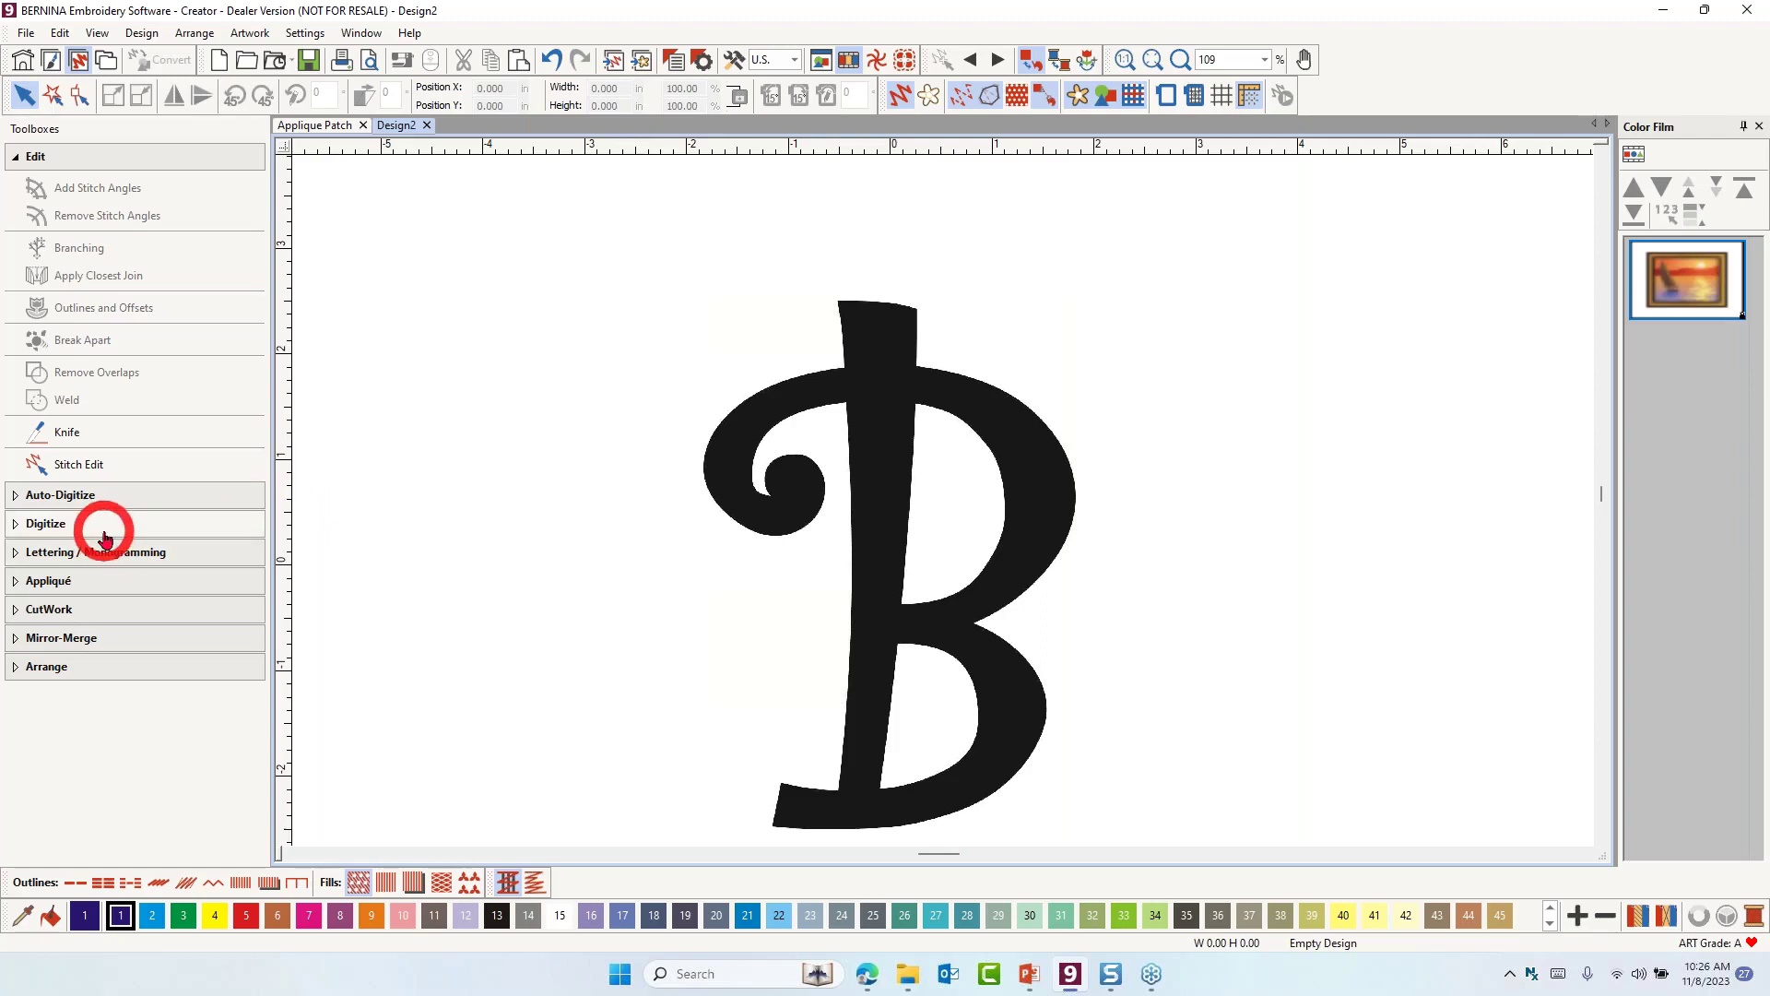
pyautogui.click(118, 581)
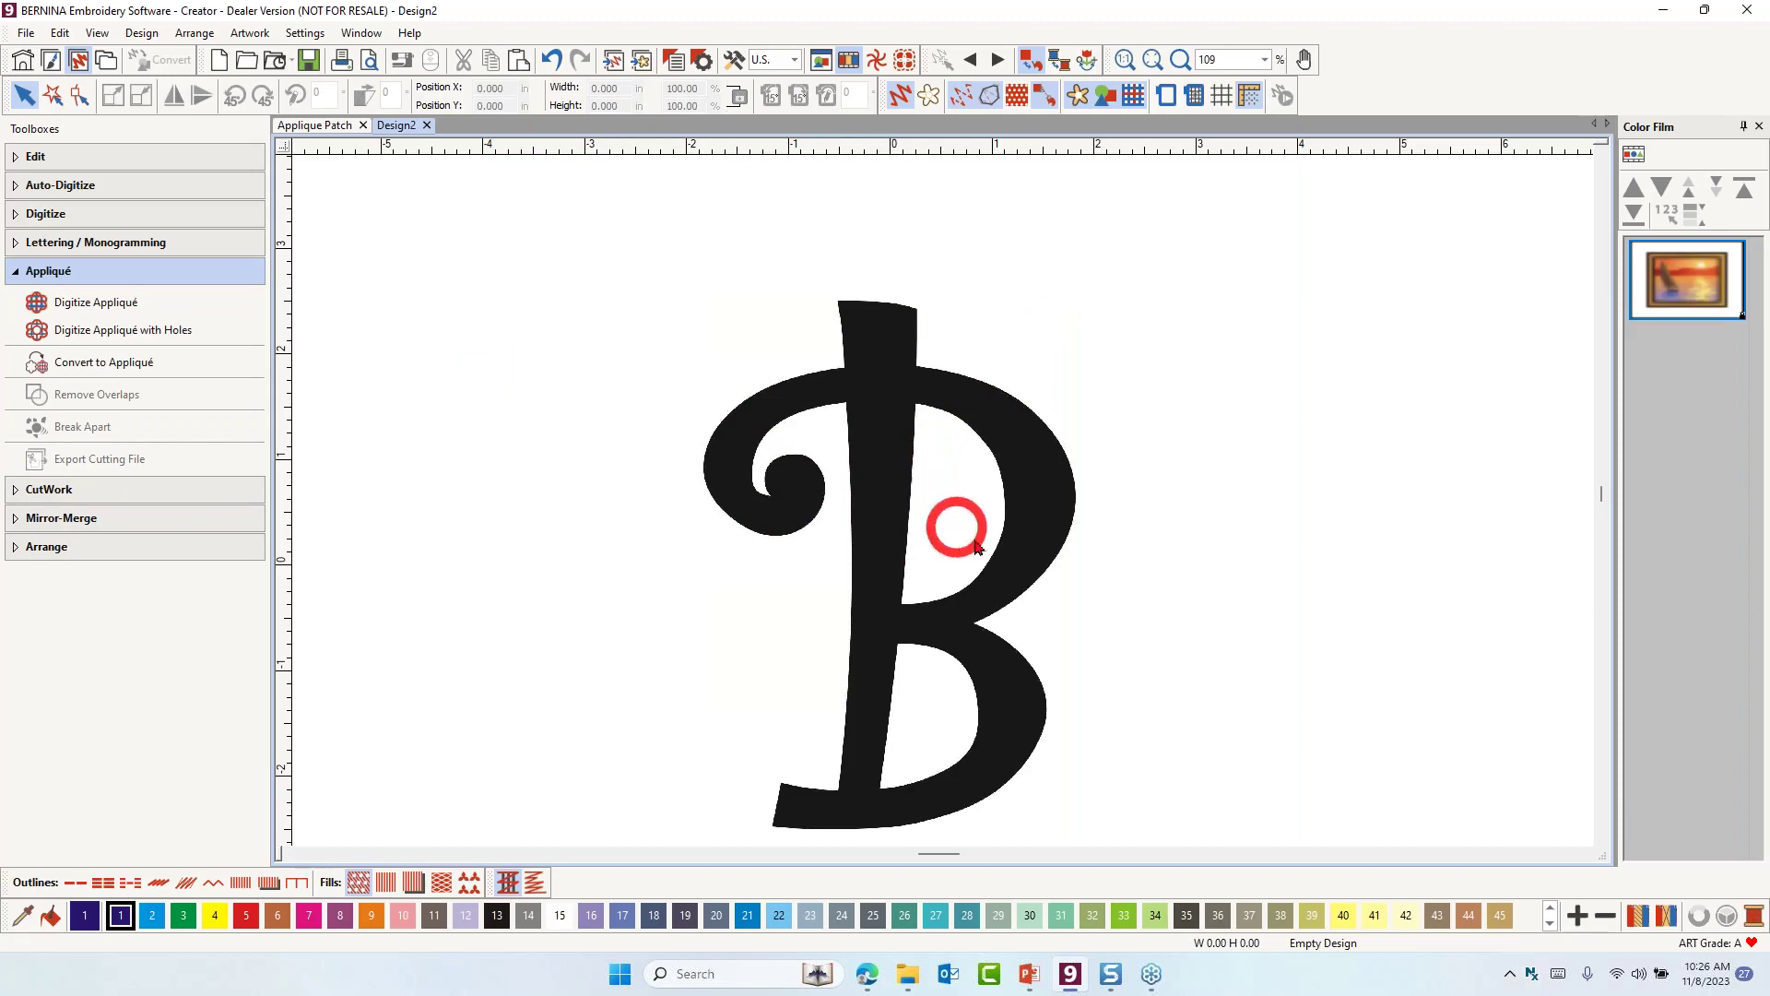
pyautogui.click(103, 343)
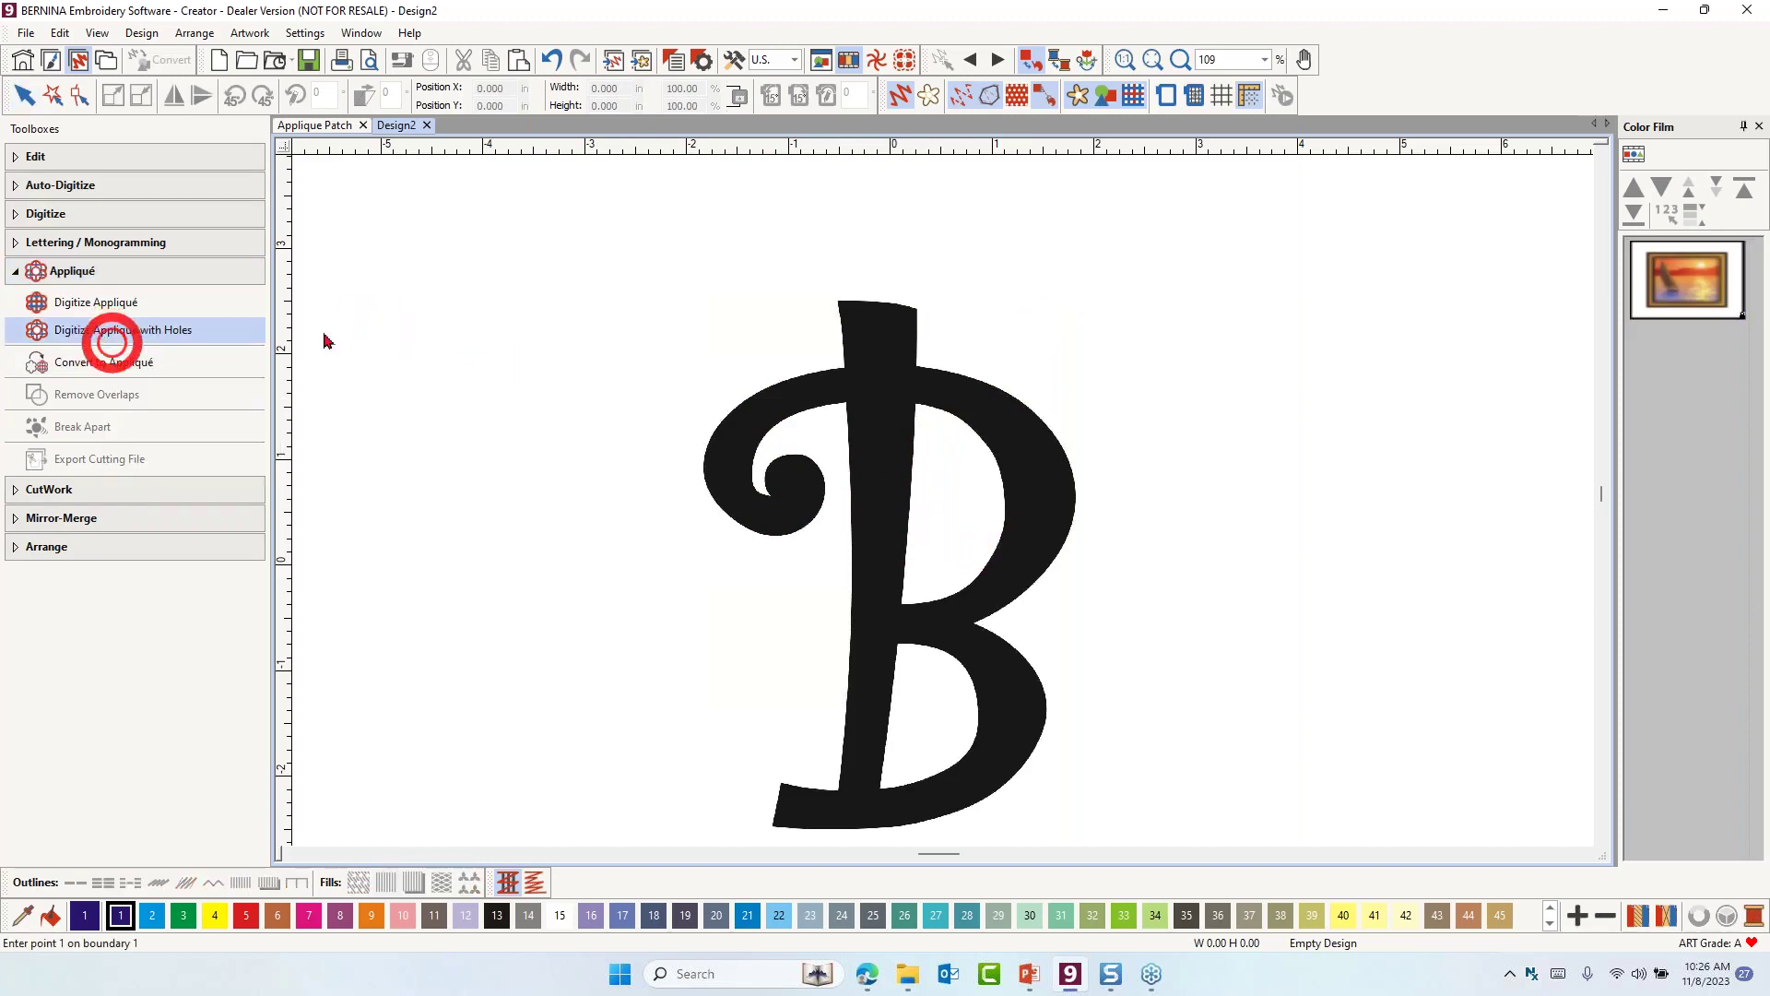
pyautogui.scroll(4, 893, 398)
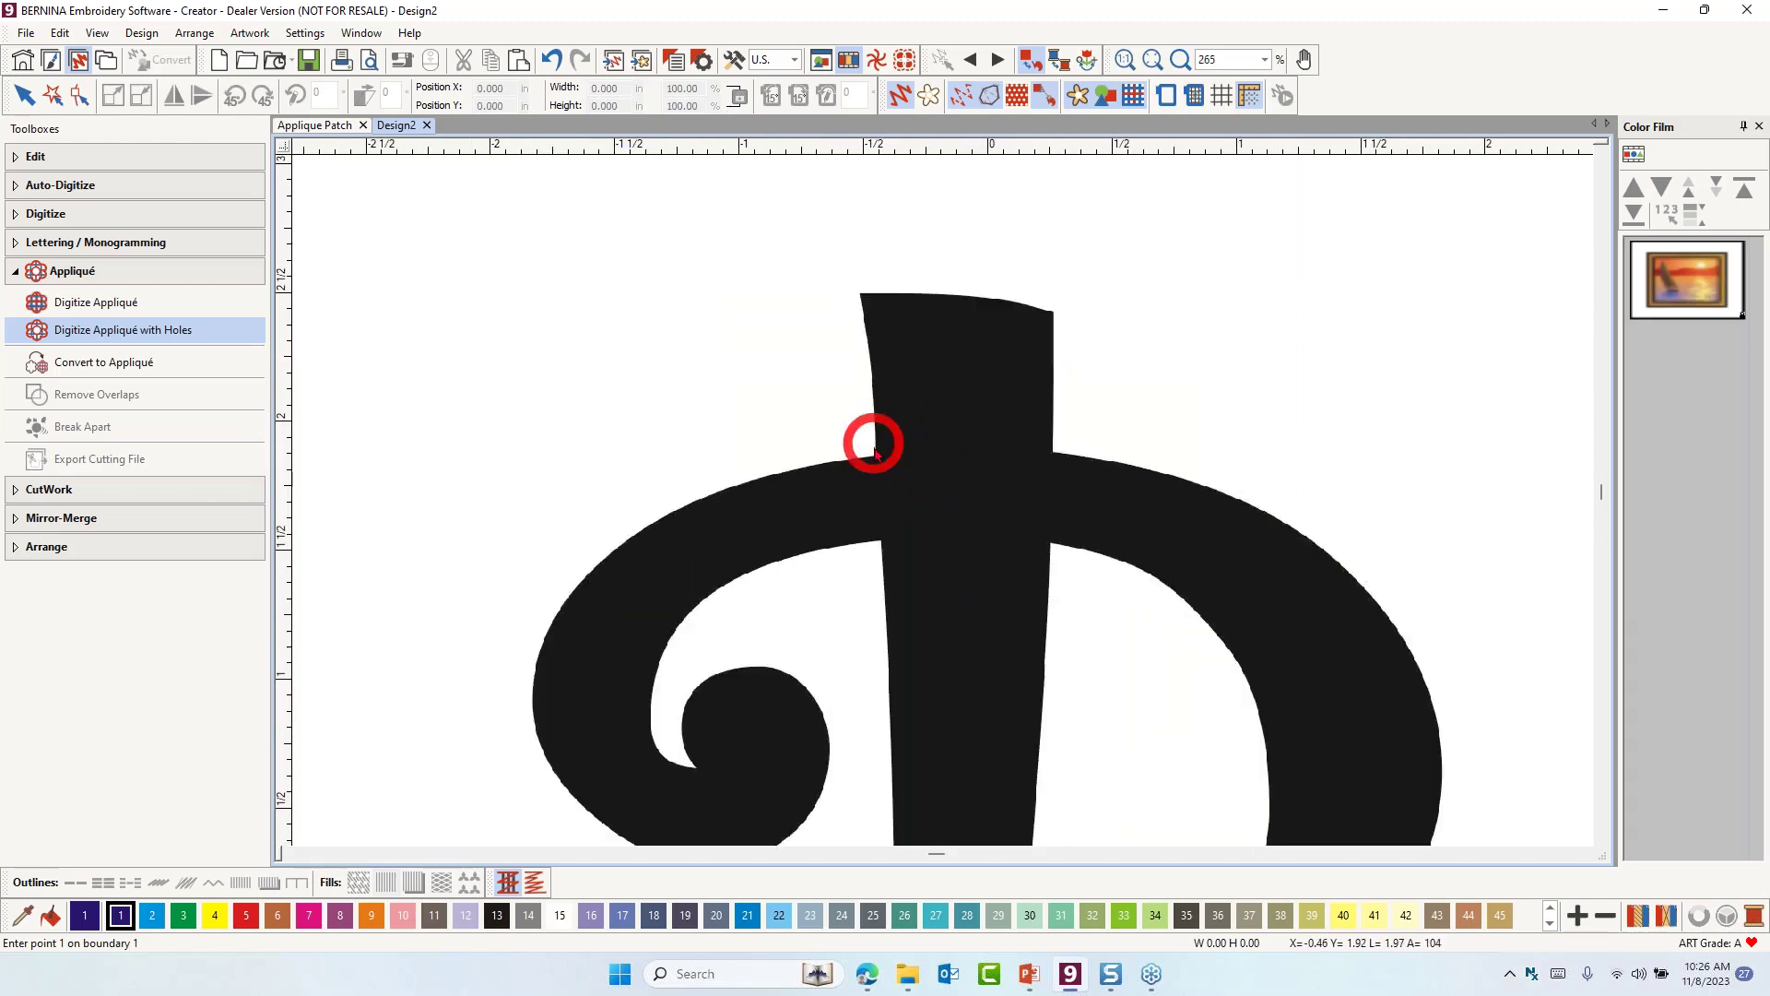
pyautogui.click(872, 374)
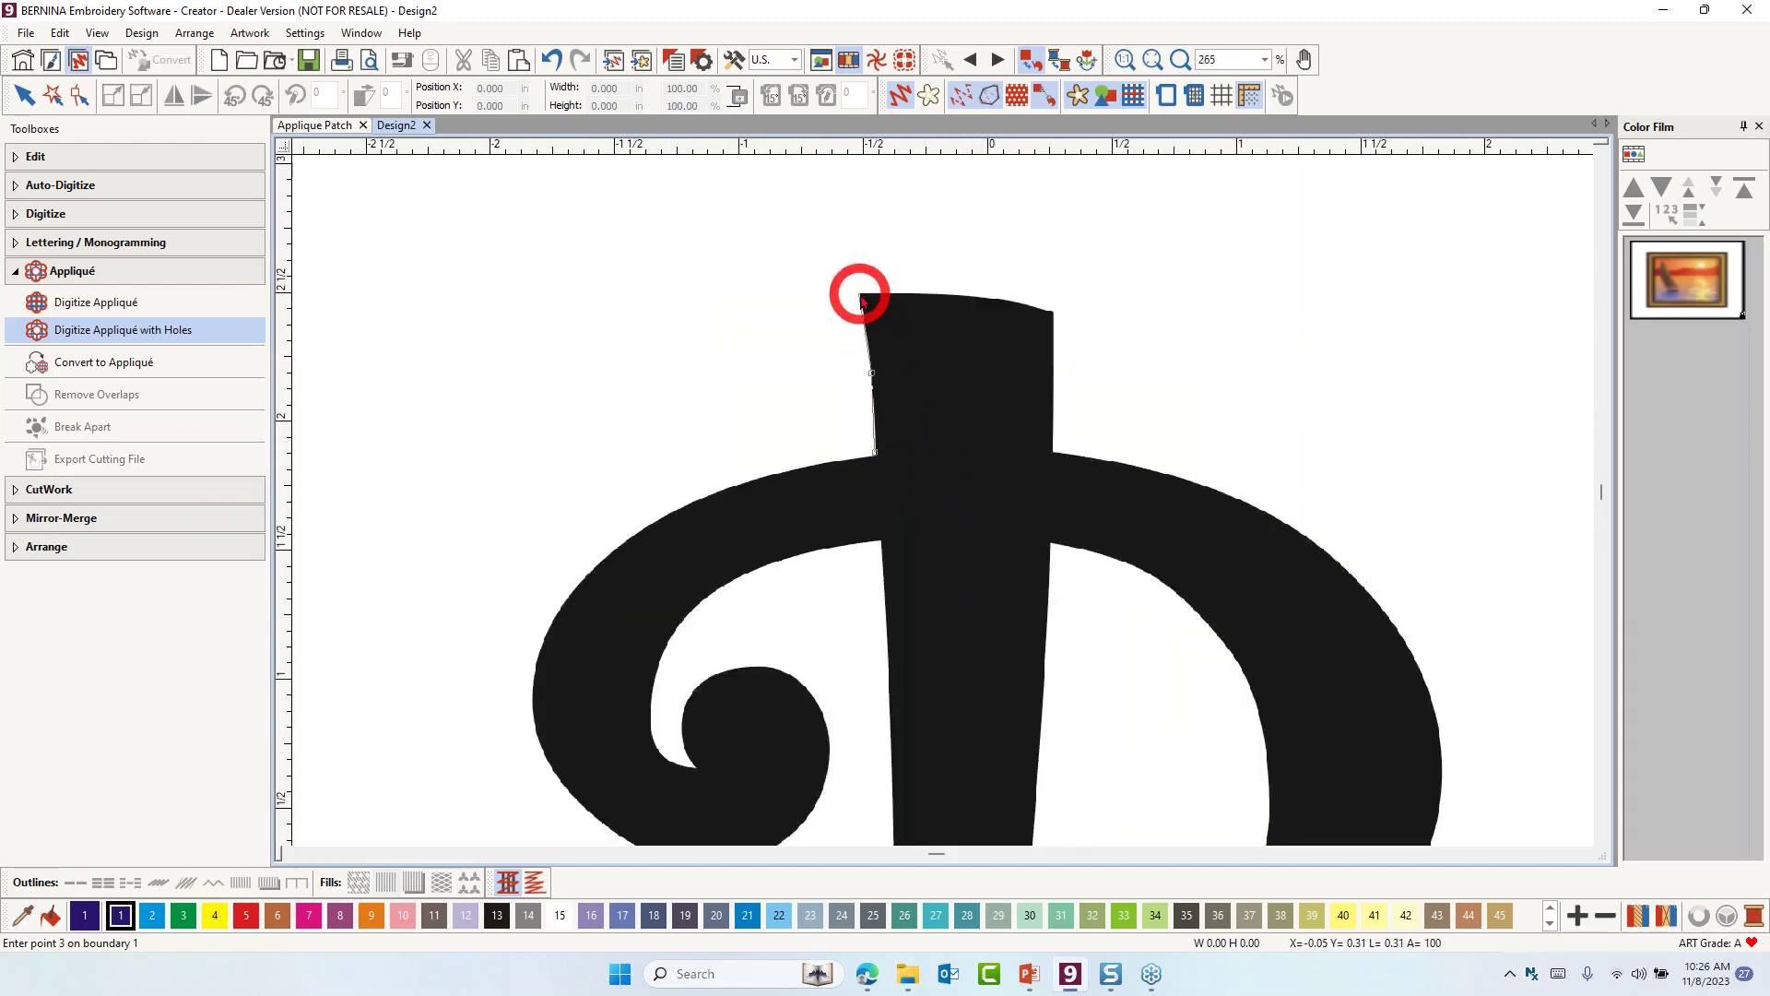
pyautogui.click(860, 296)
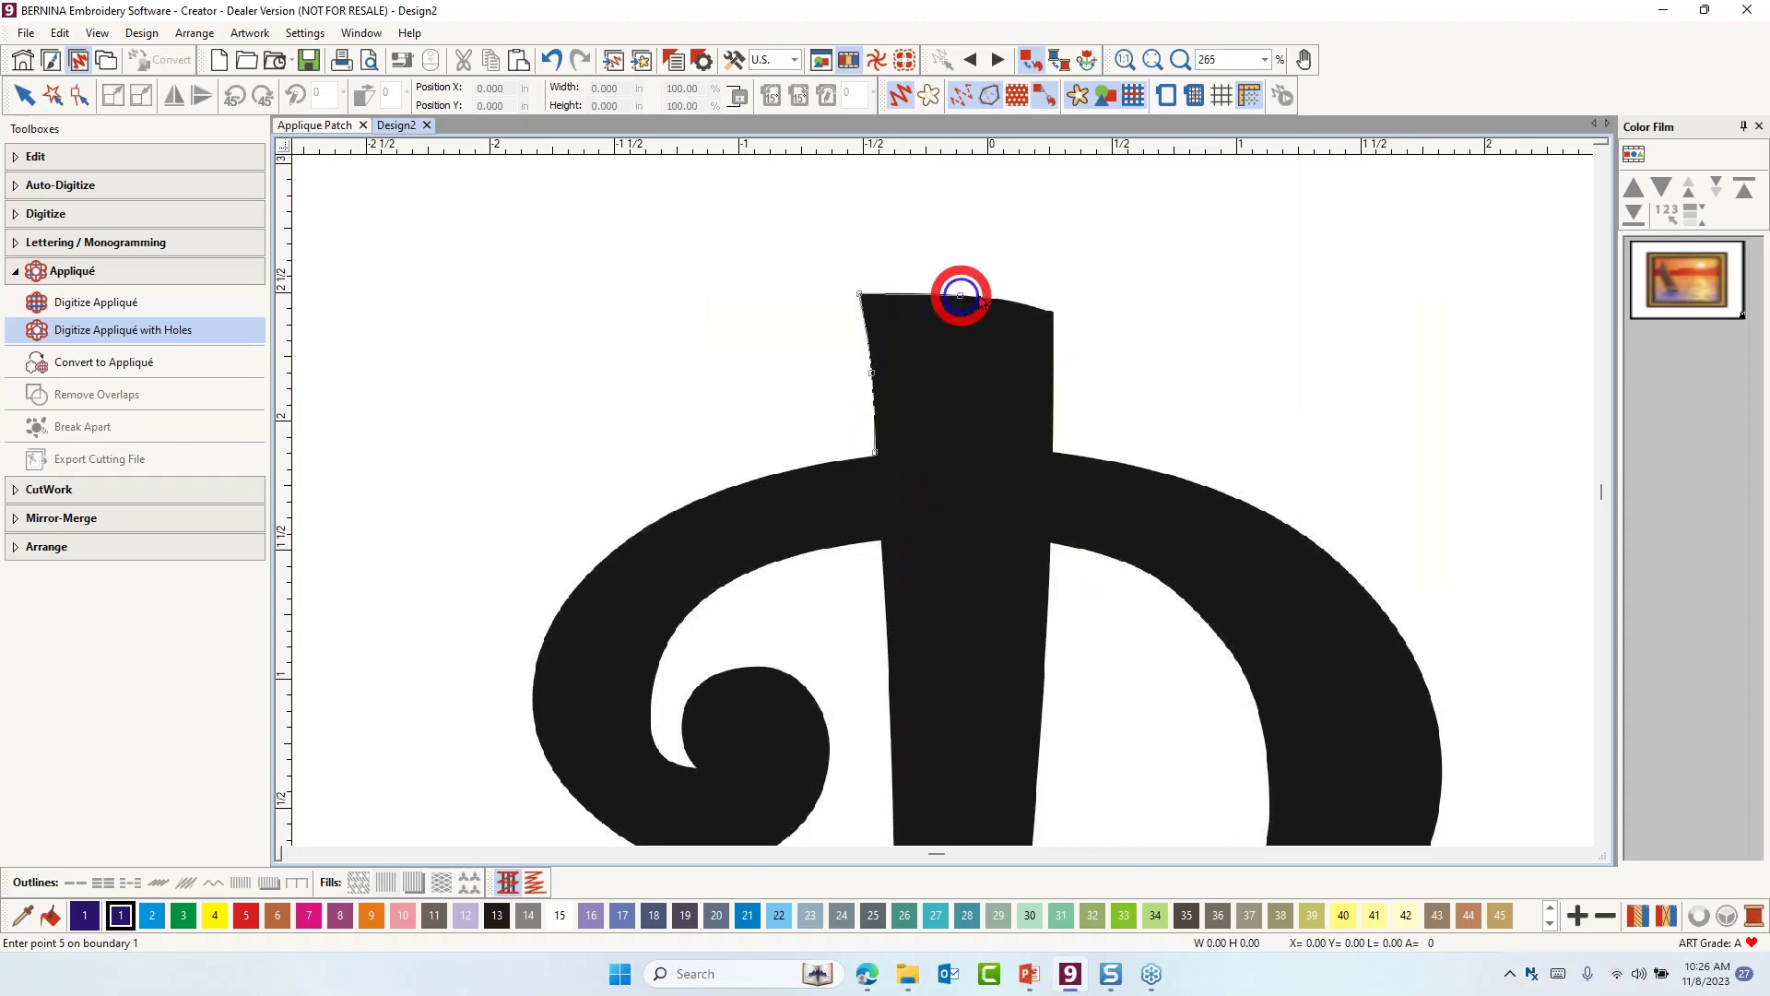
pyautogui.click(1052, 313)
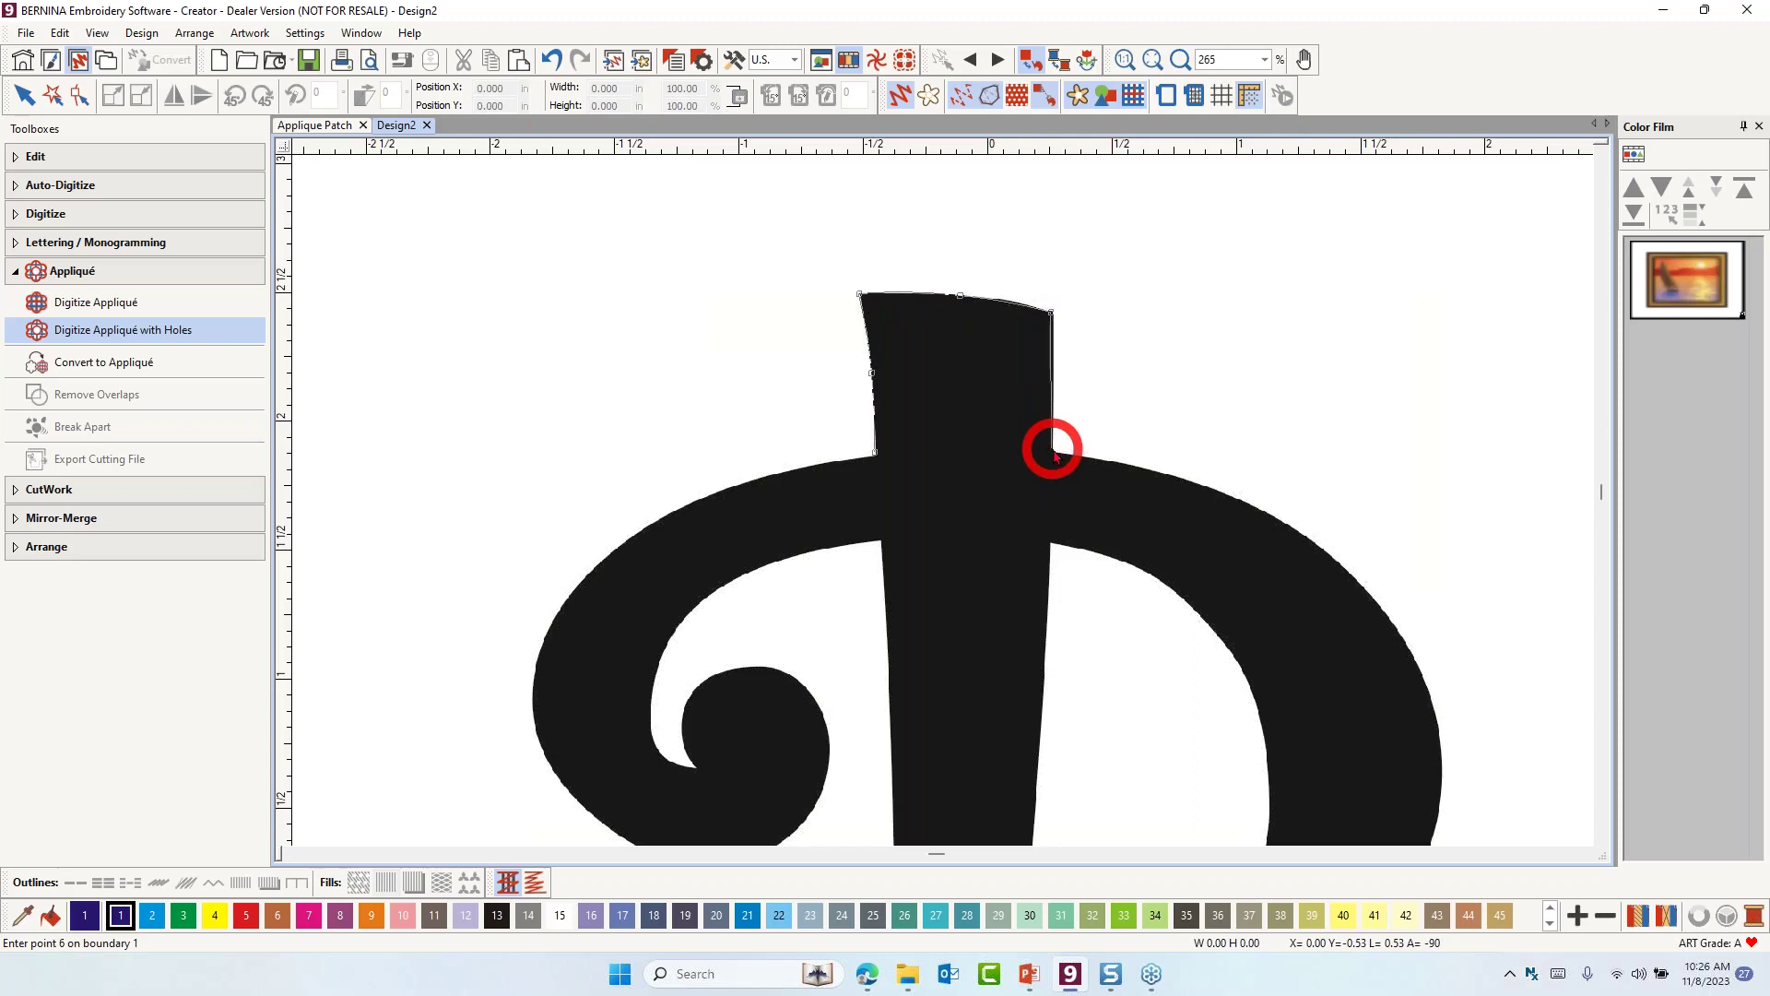
# Continue the boundary with curve points along the outer edges of the B's upper and lower bowls and underneath its base
pyautogui.click(1234, 496)
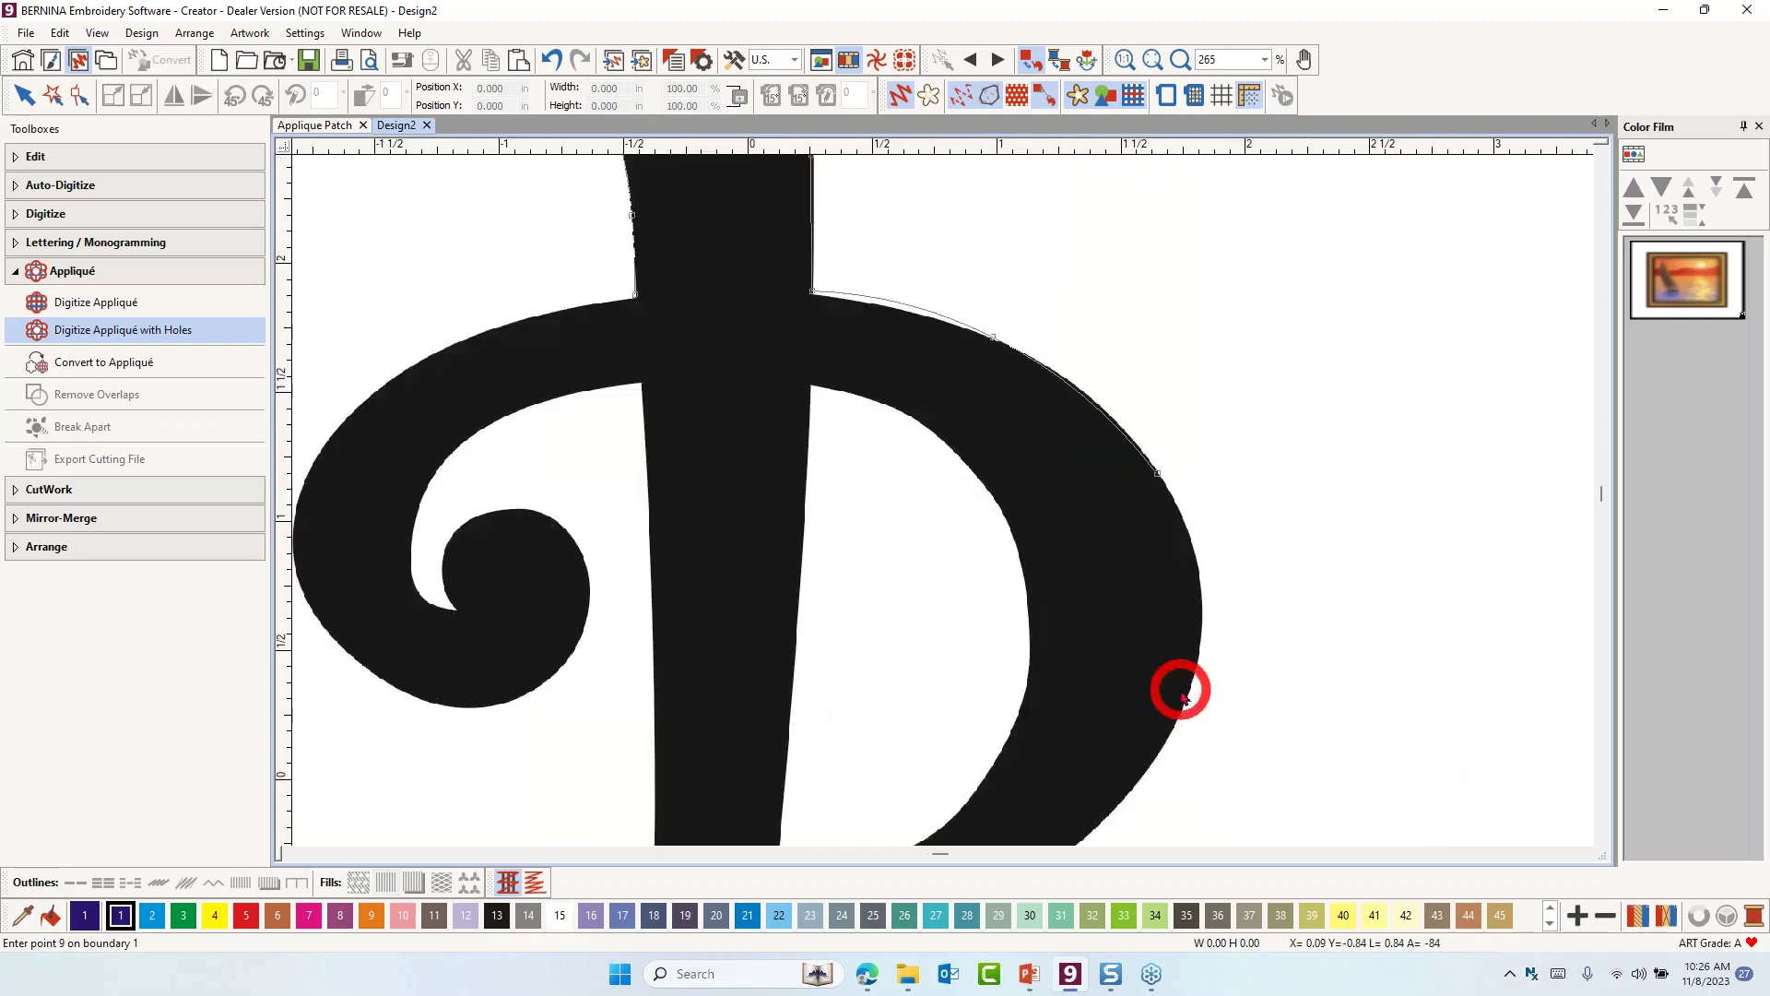
pyautogui.click(1160, 747)
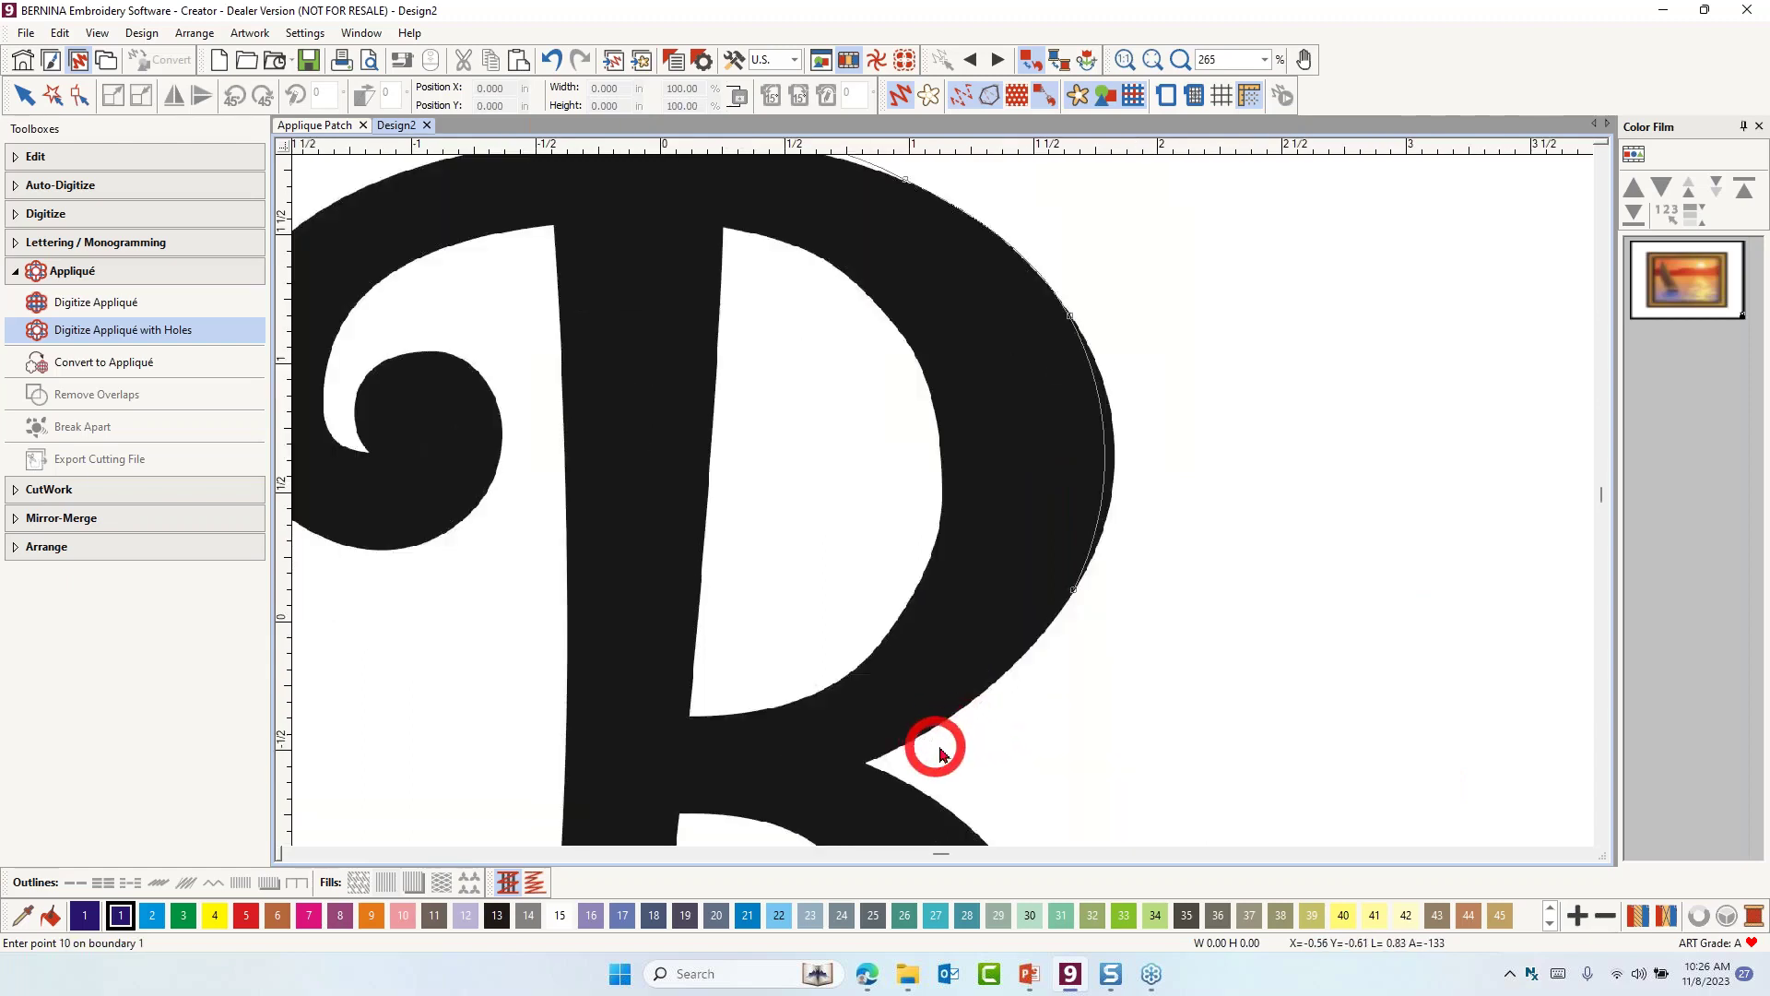
pyautogui.click(947, 724)
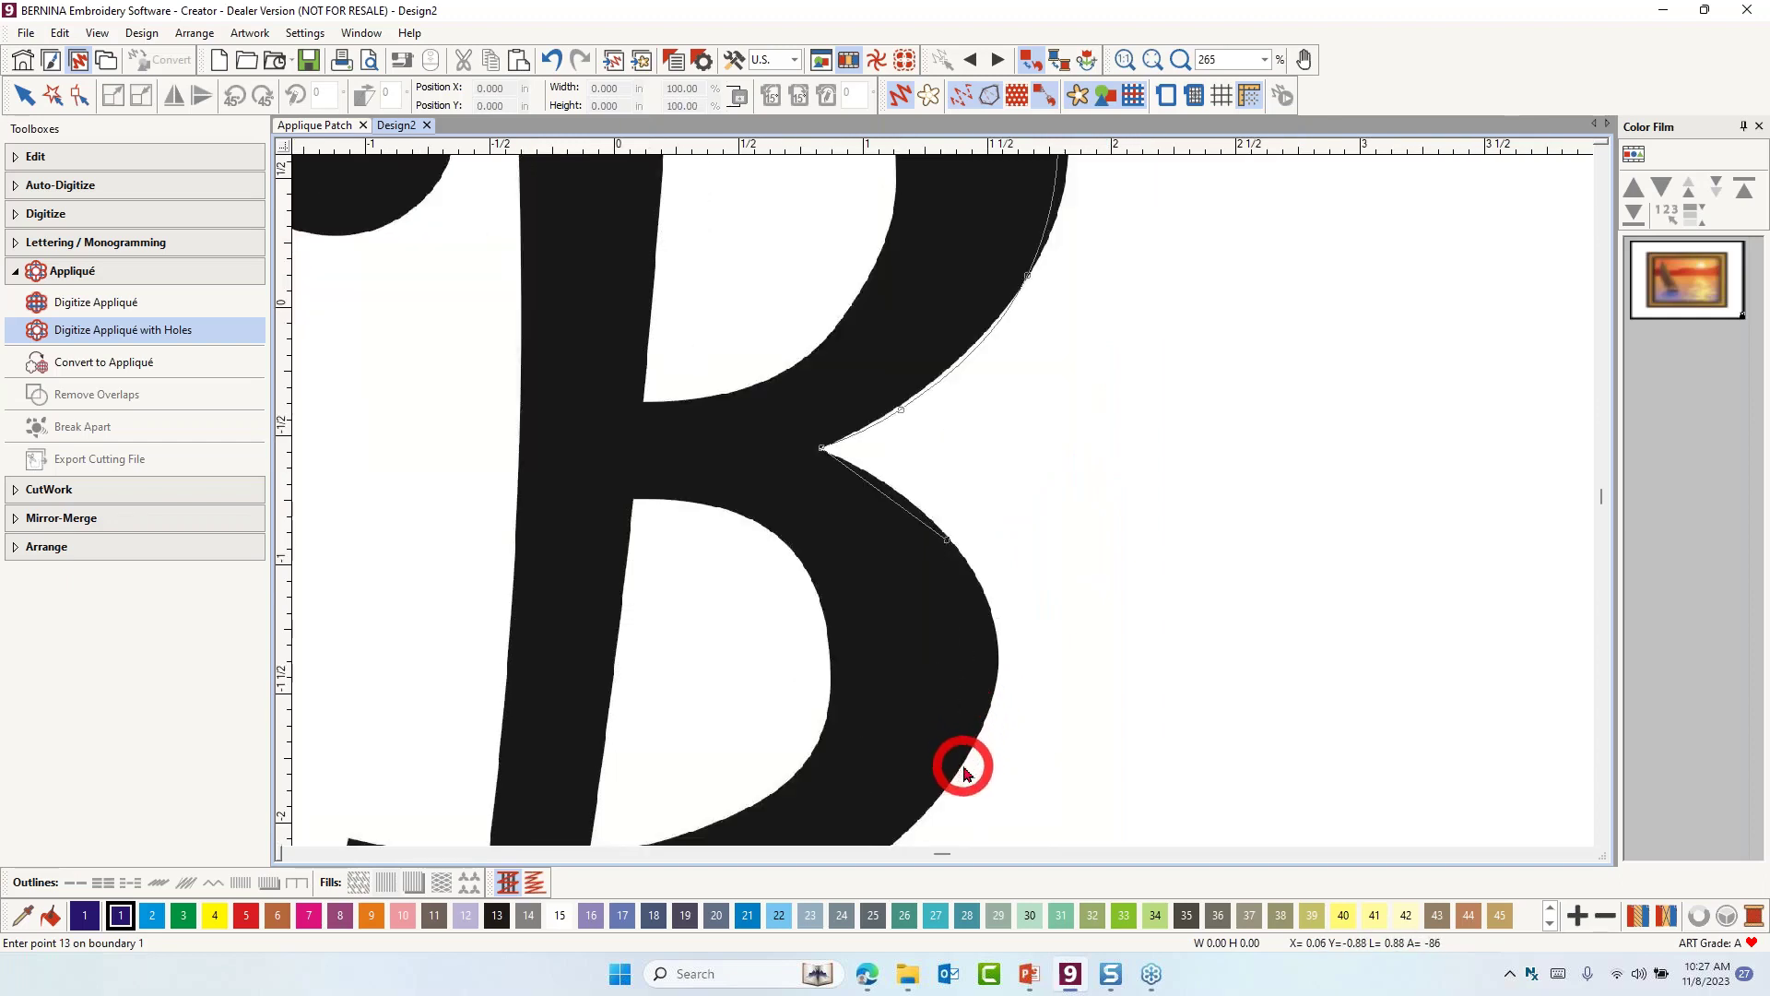
pyautogui.click(992, 694)
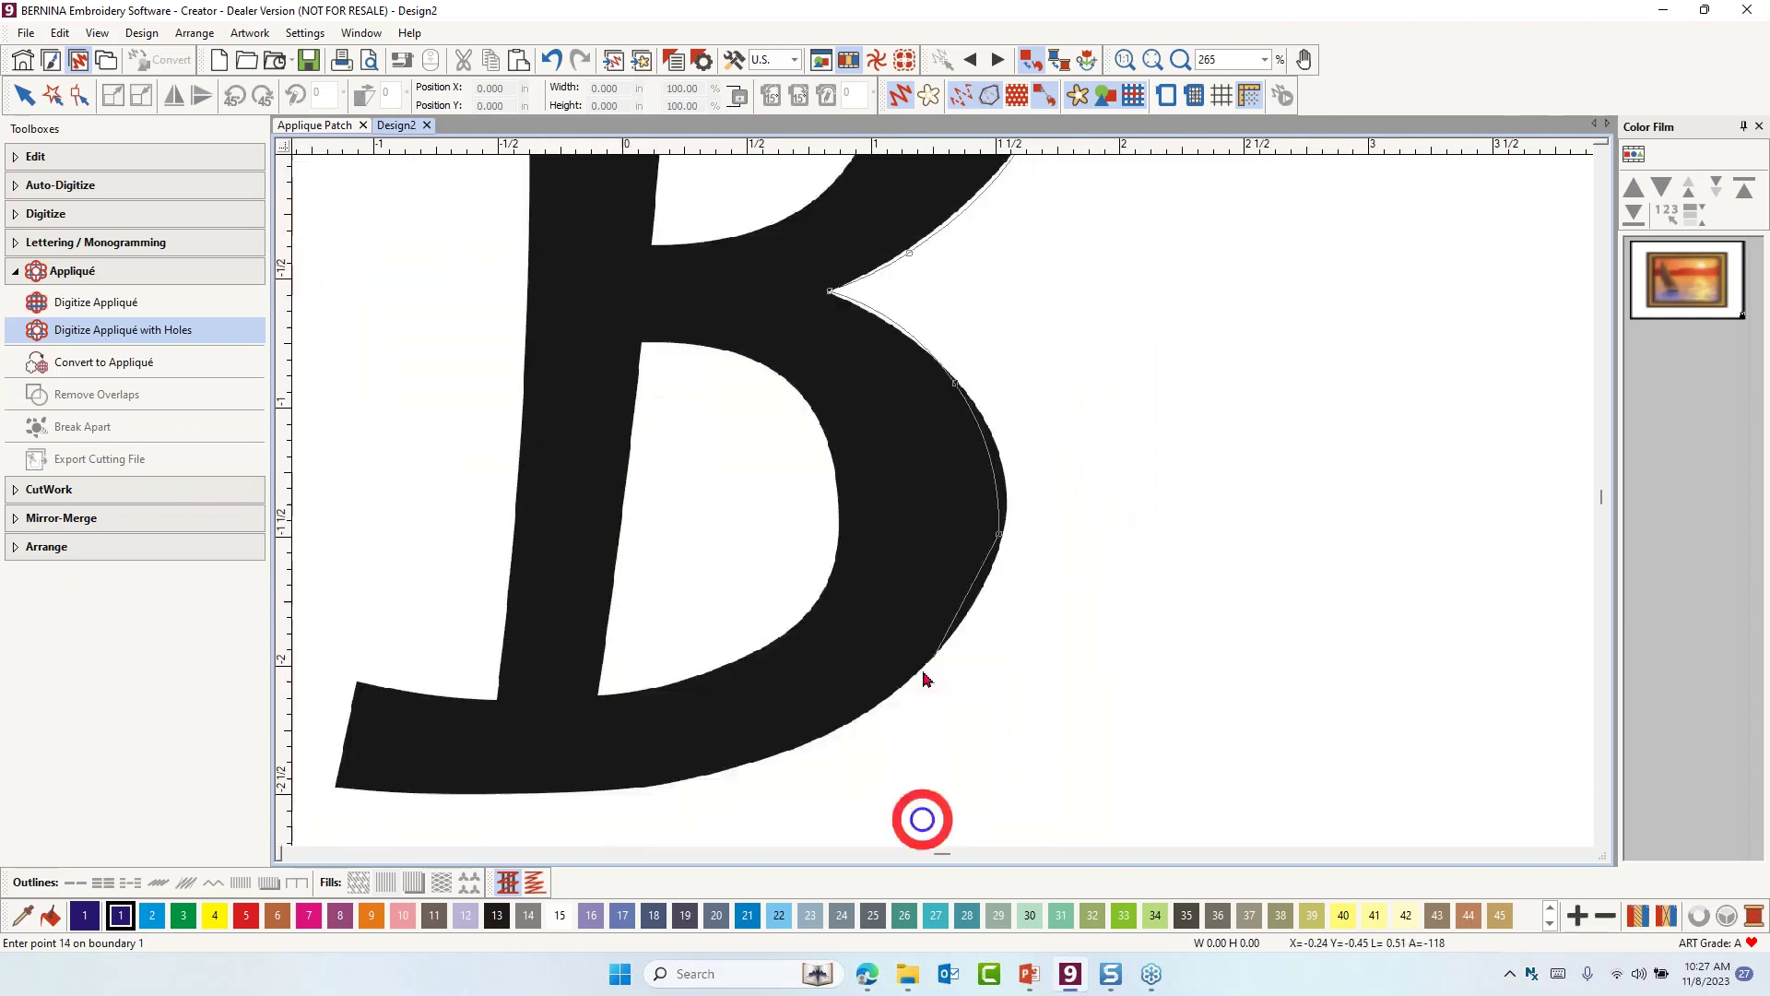
pyautogui.click(905, 687)
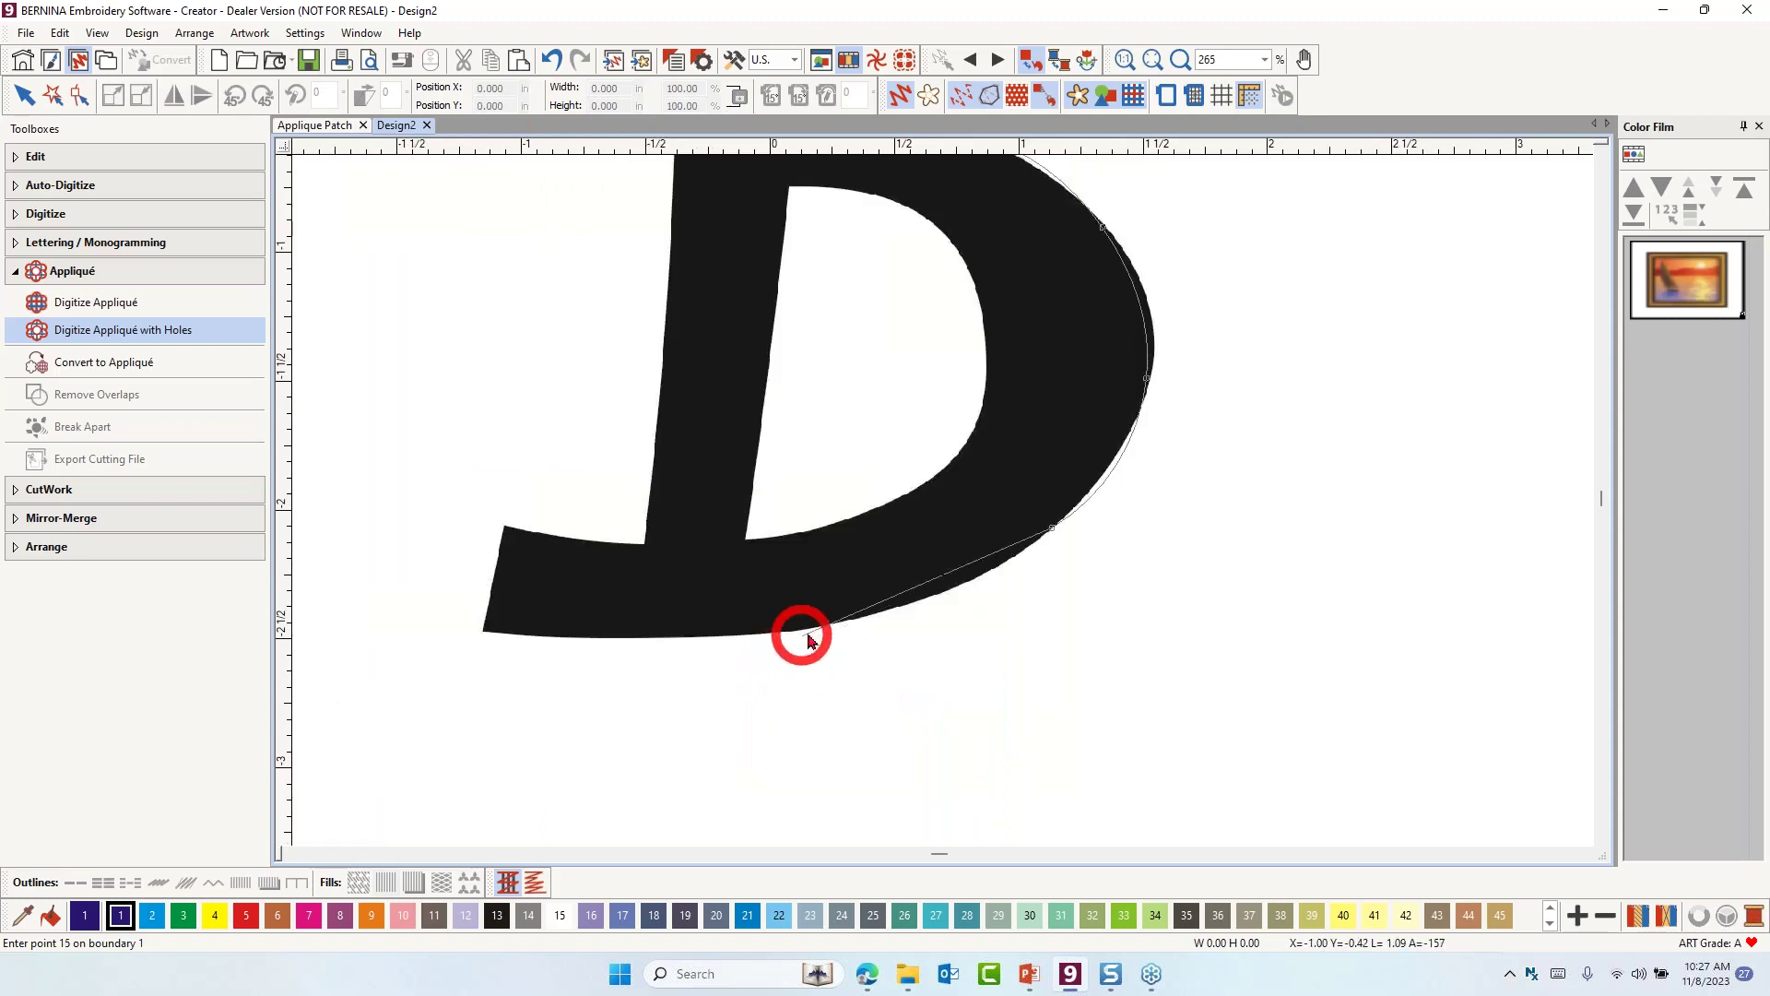
pyautogui.click(821, 627)
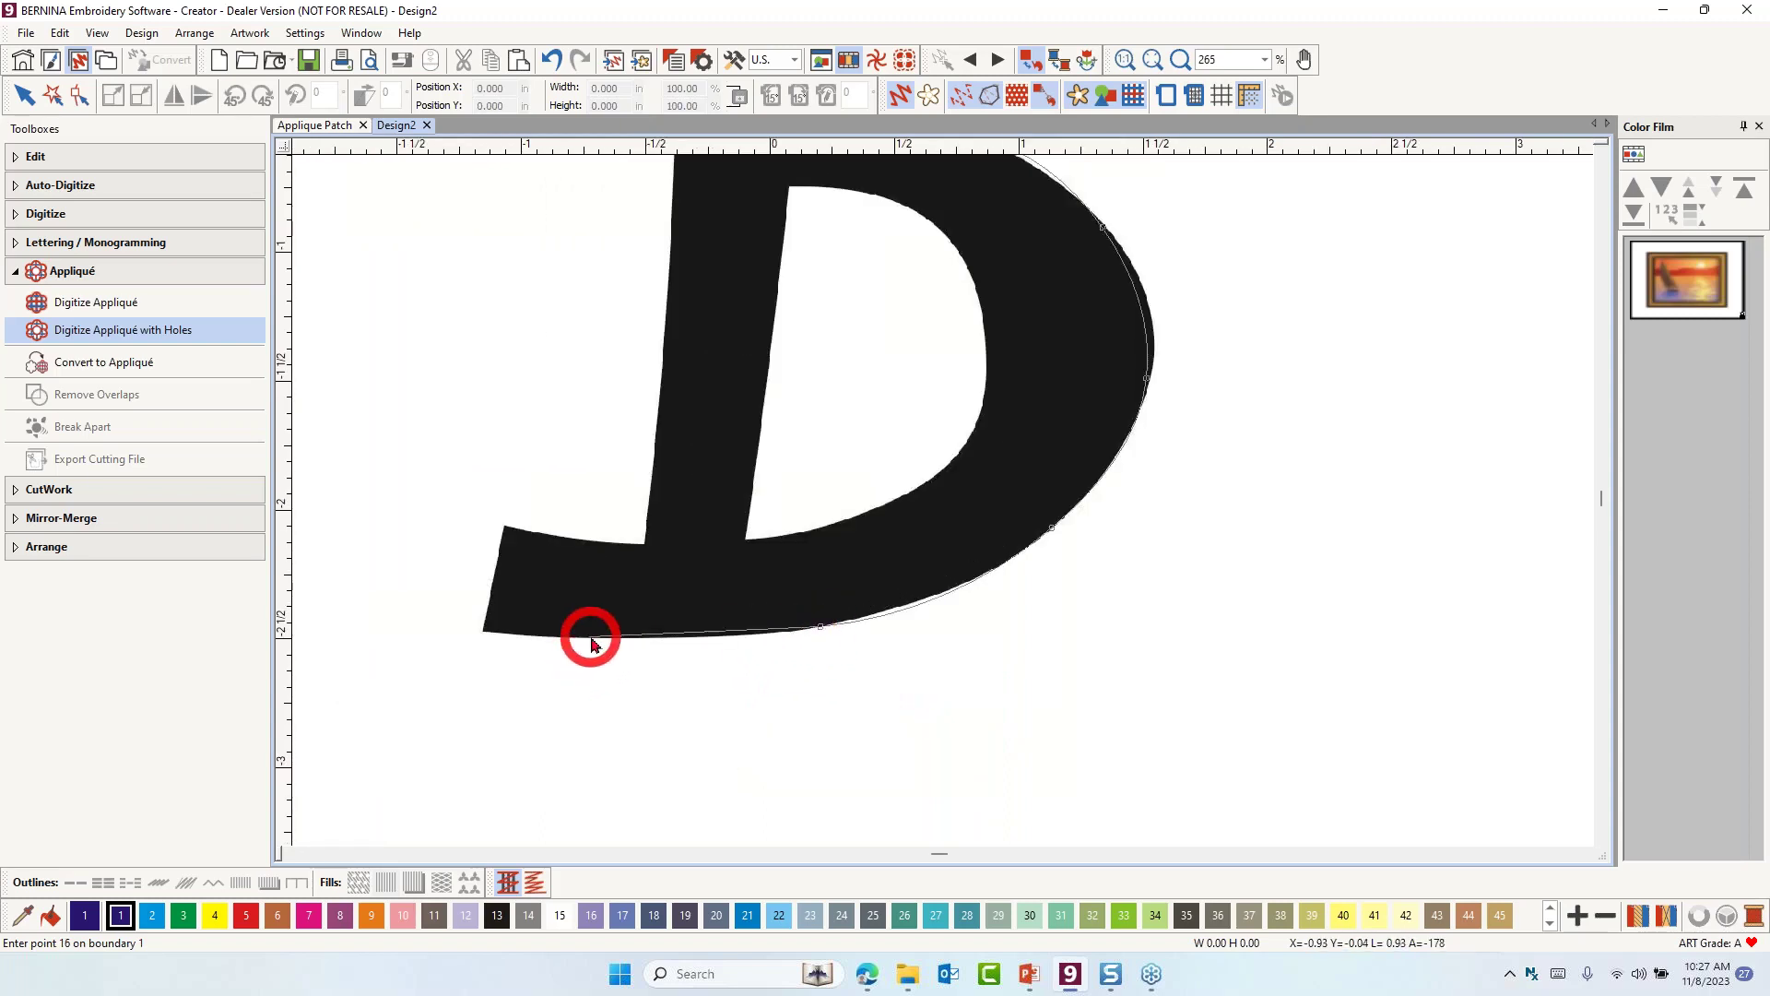
pyautogui.click(595, 642)
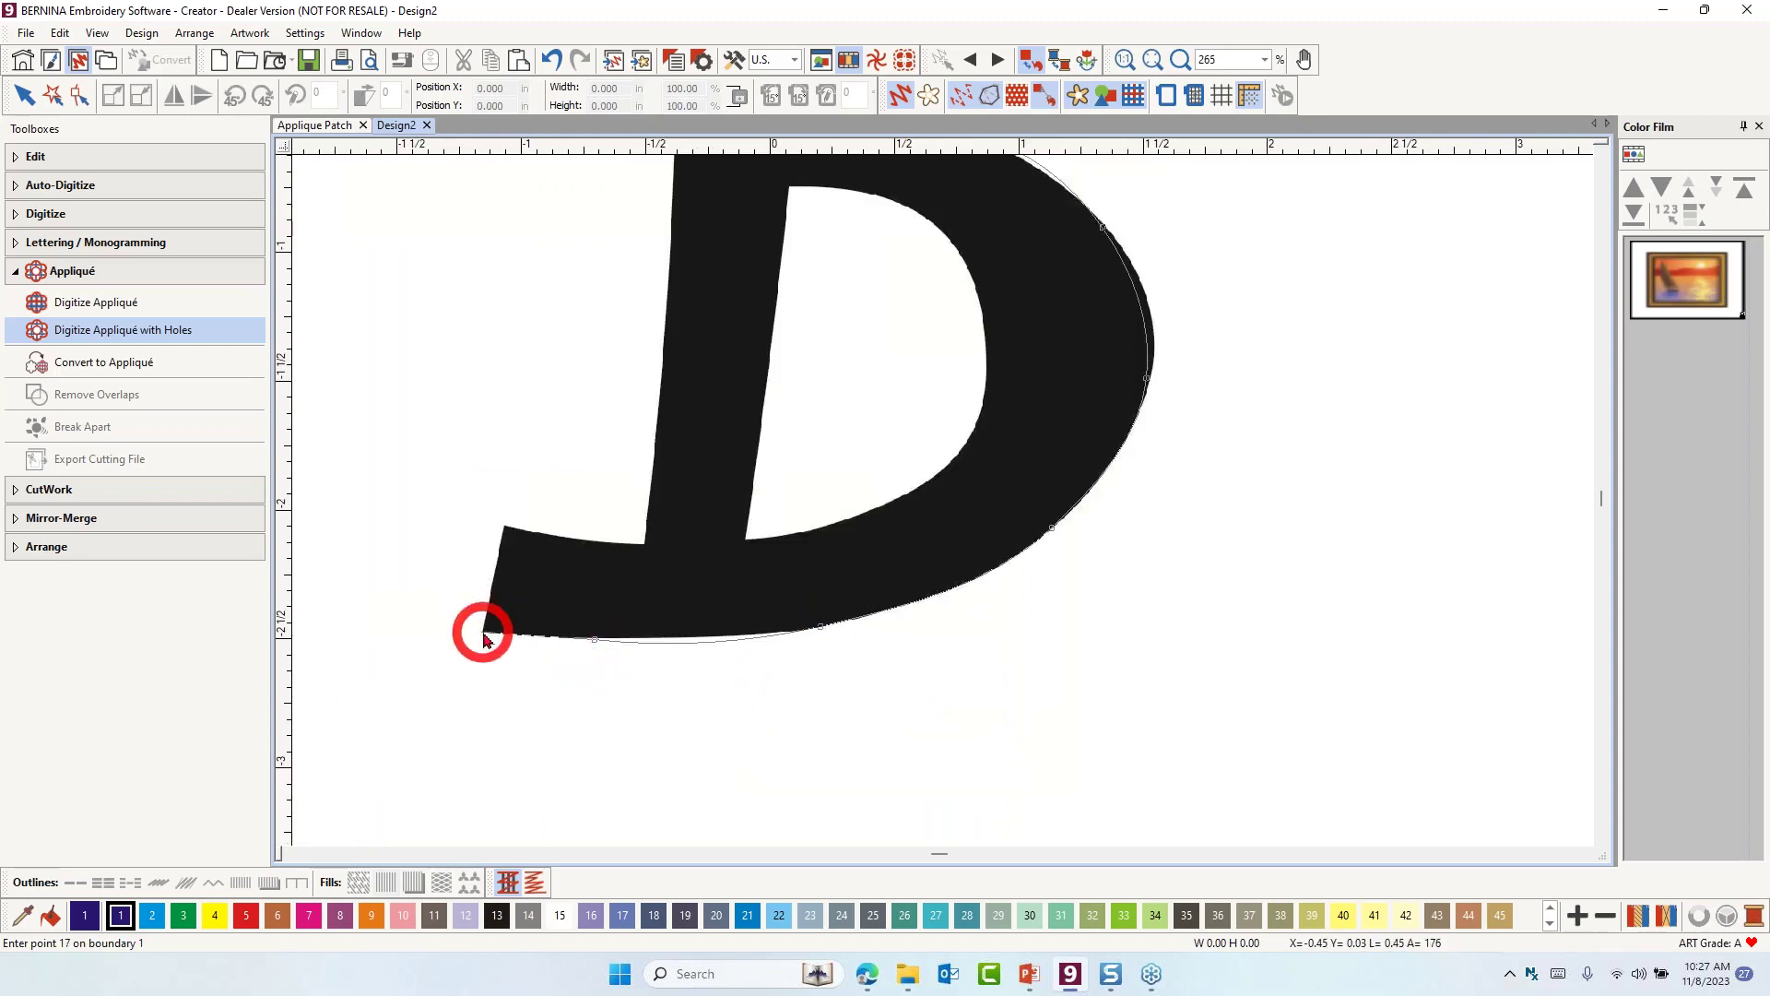
# Continue the boundary around the end of the B's foot and up the outer left edge of the stem
pyautogui.click(506, 529)
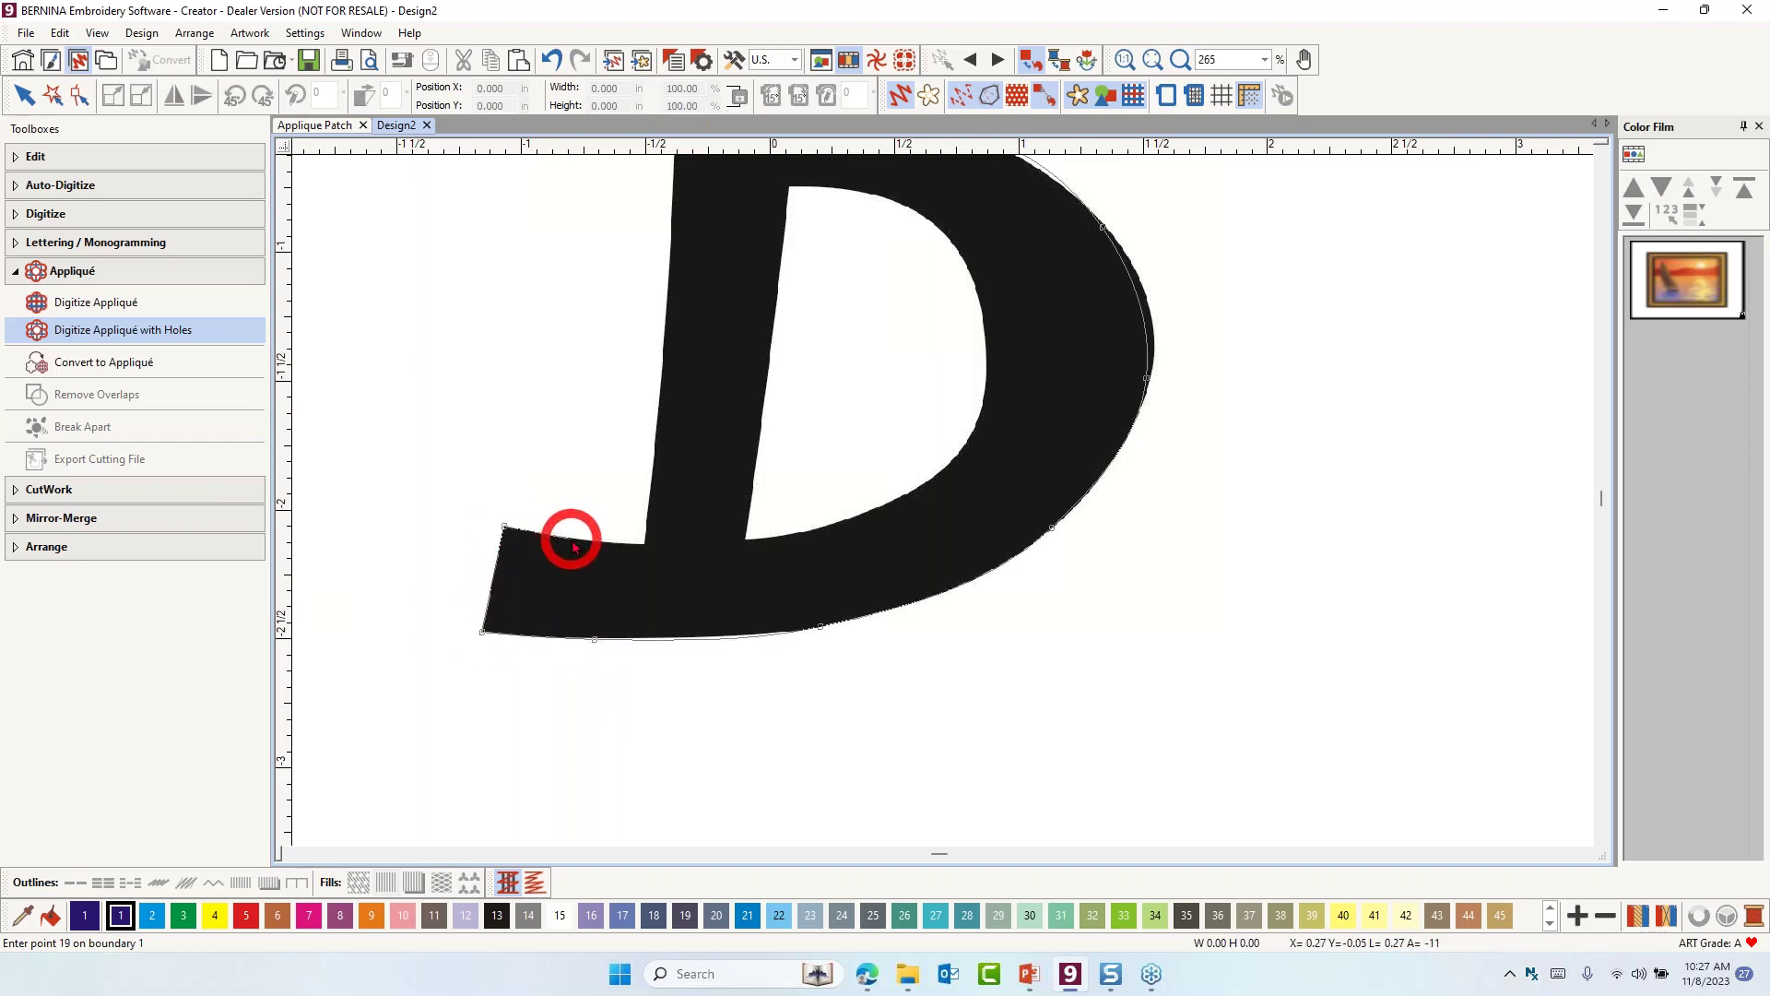
pyautogui.click(644, 546)
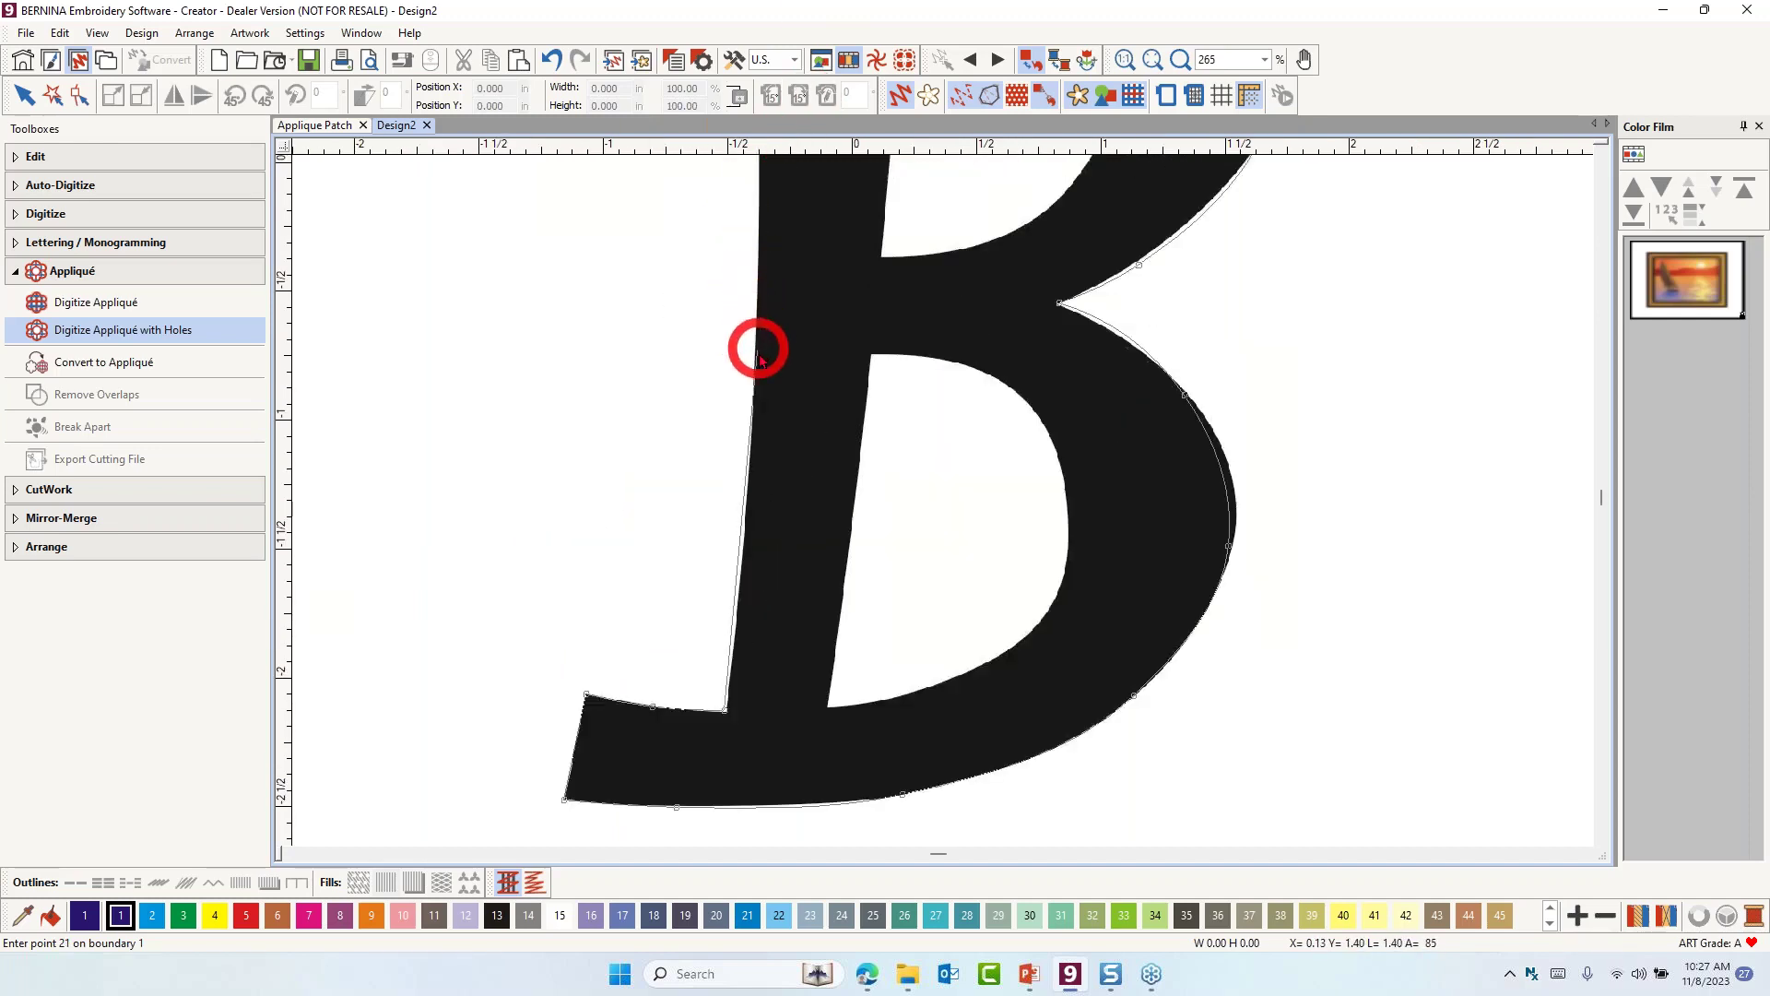
pyautogui.click(748, 480)
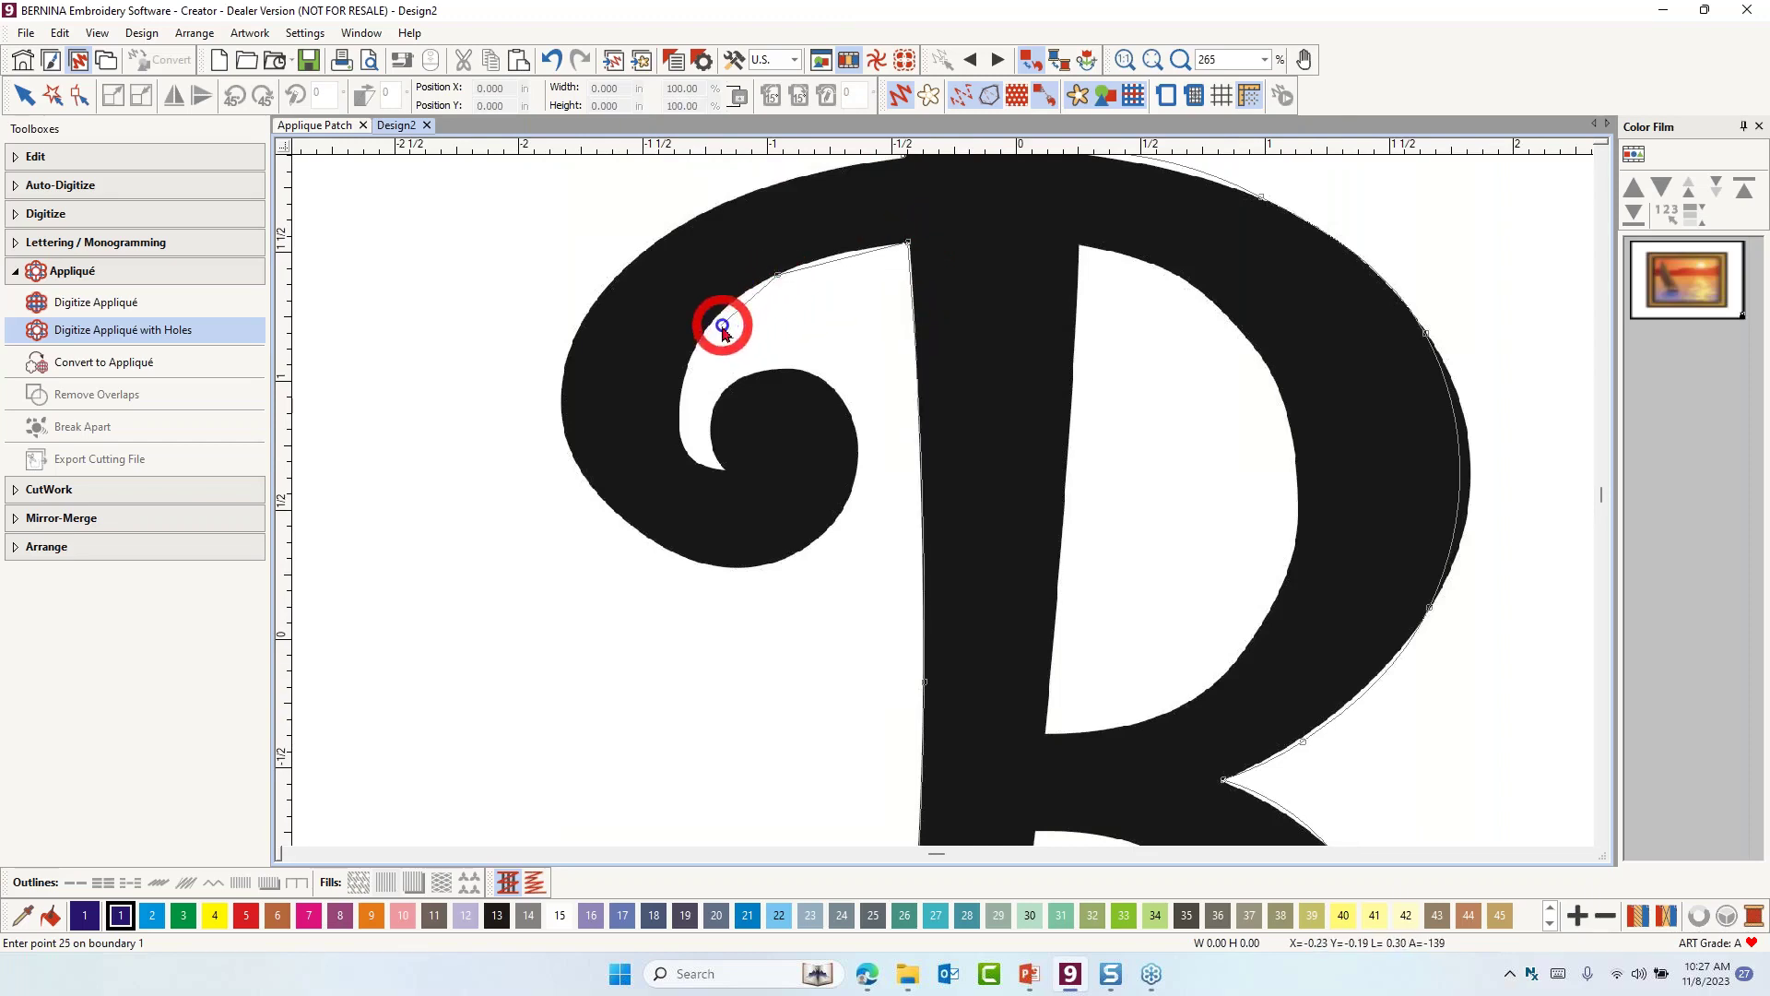
# Continue the boundary around the inside and outside of the B's curled end, back to the stem, and close the first boundary
pyautogui.click(698, 344)
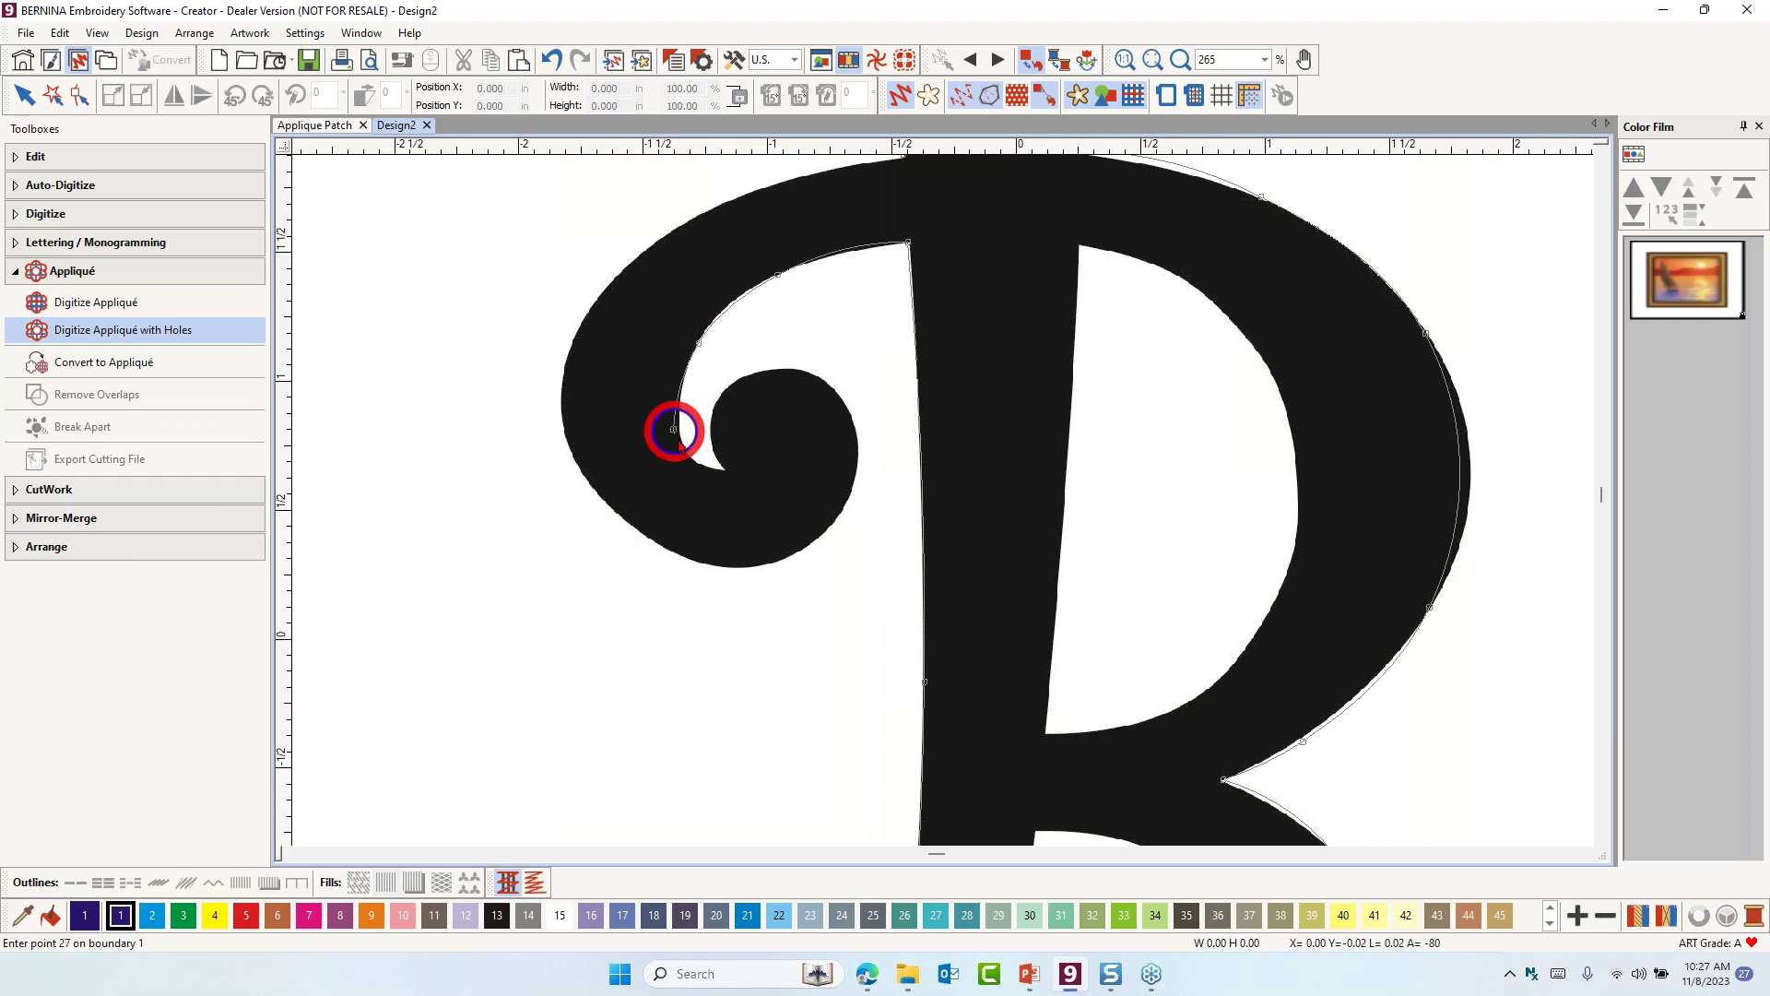
pyautogui.click(692, 458)
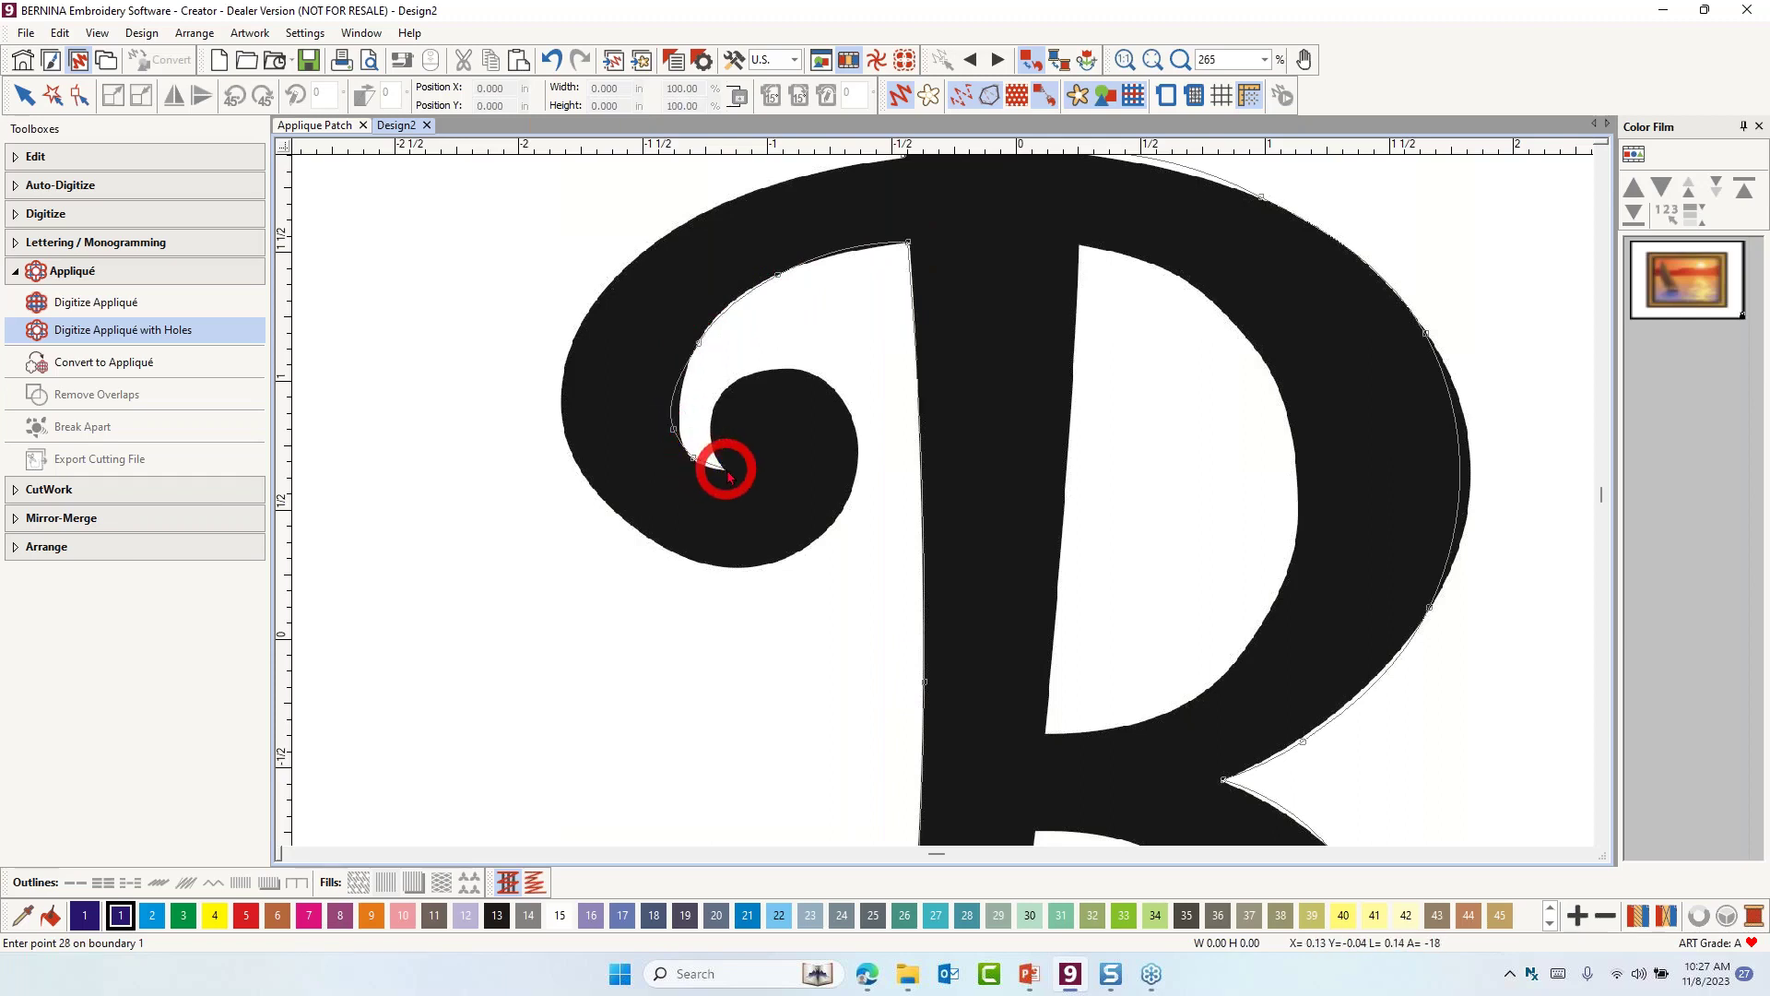
pyautogui.click(719, 398)
pyautogui.click(781, 369)
pyautogui.click(854, 416)
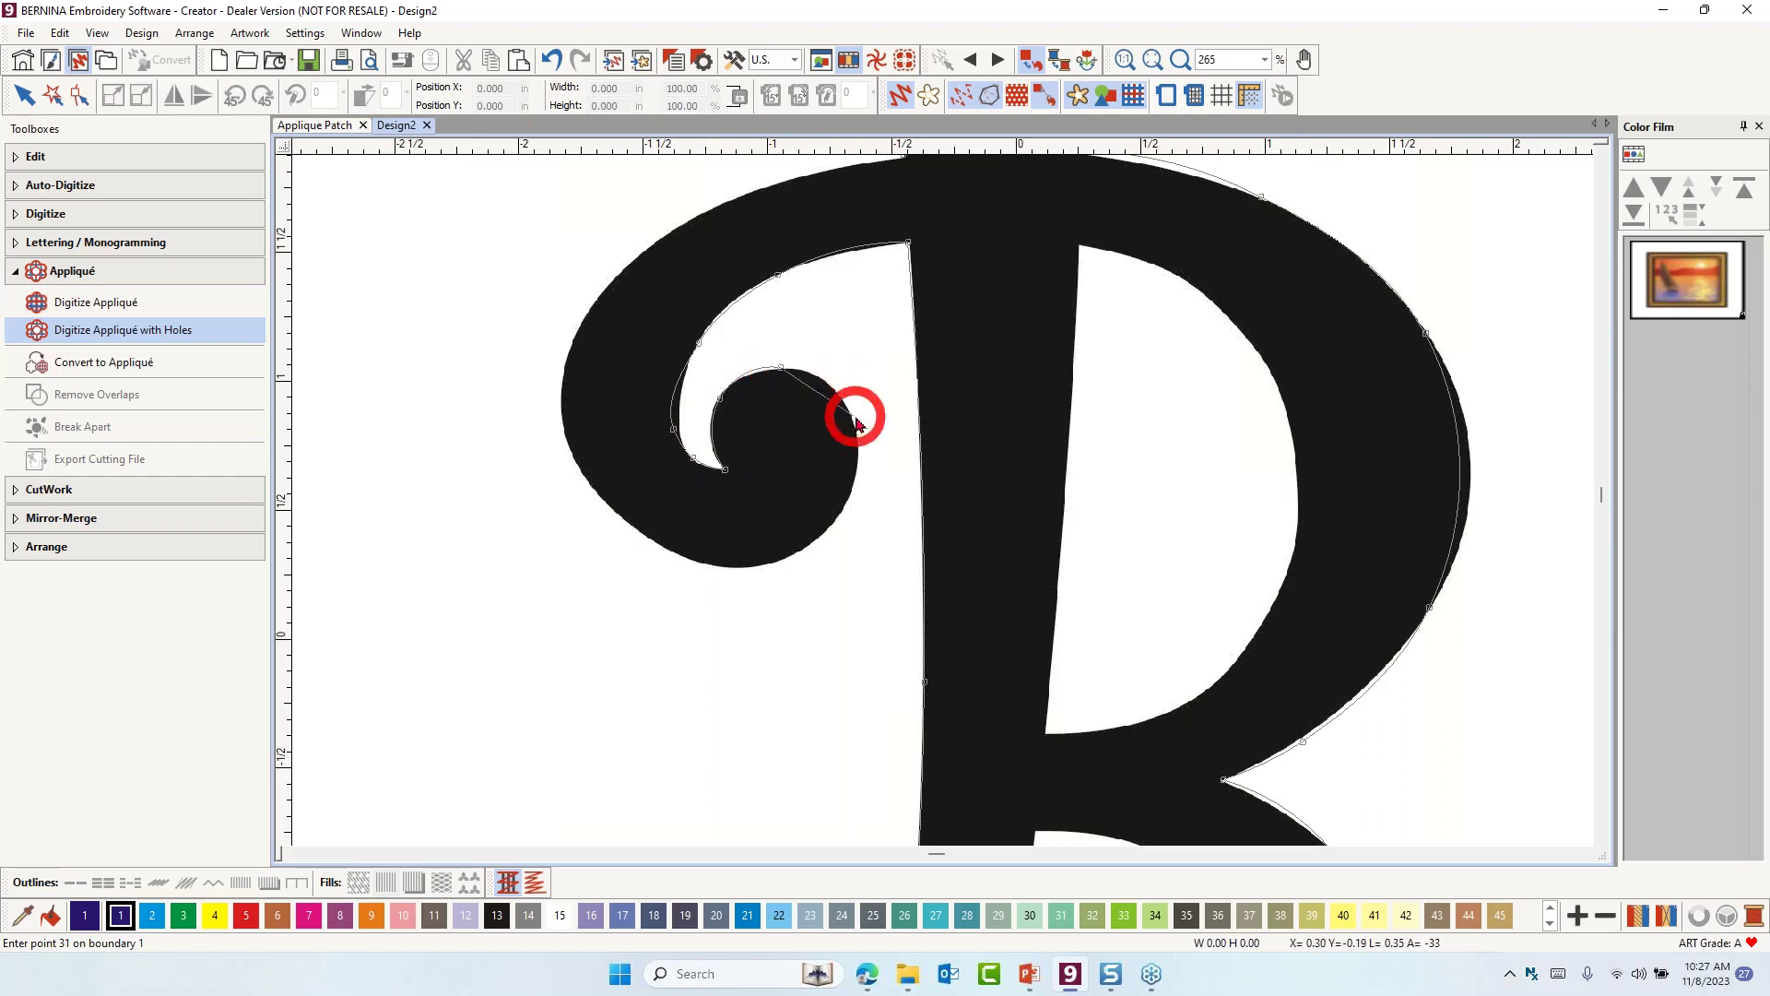
pyautogui.click(825, 534)
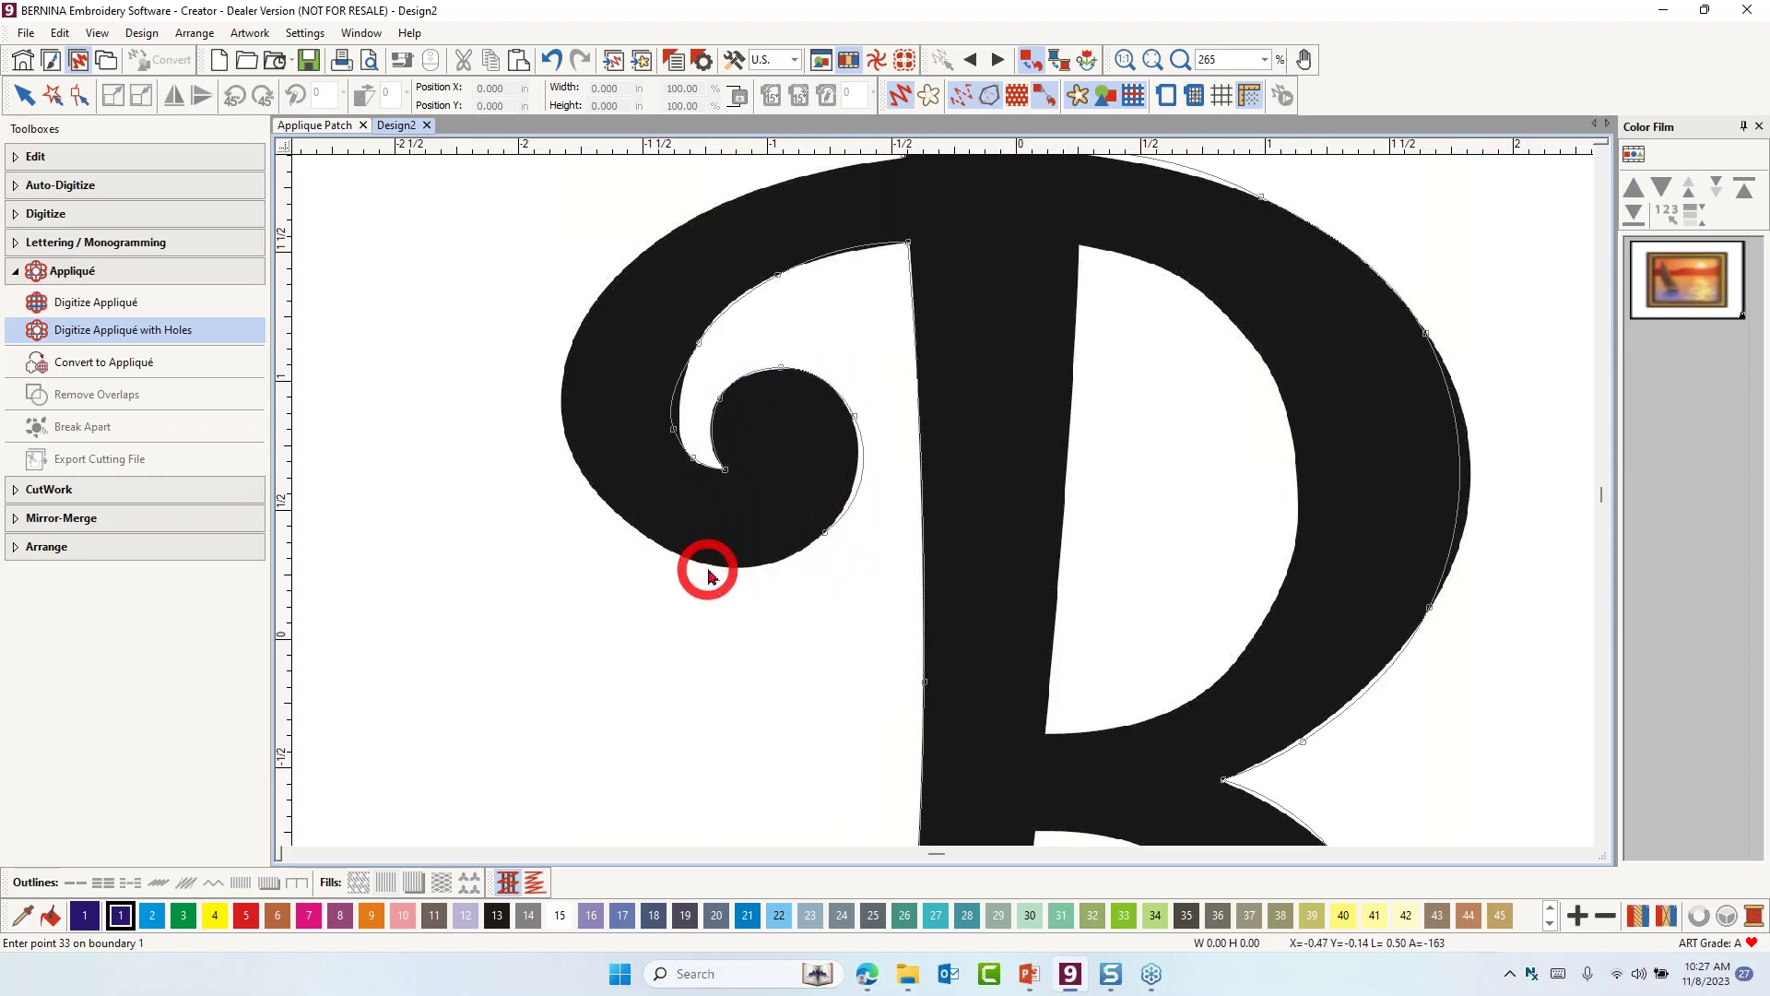
pyautogui.click(709, 565)
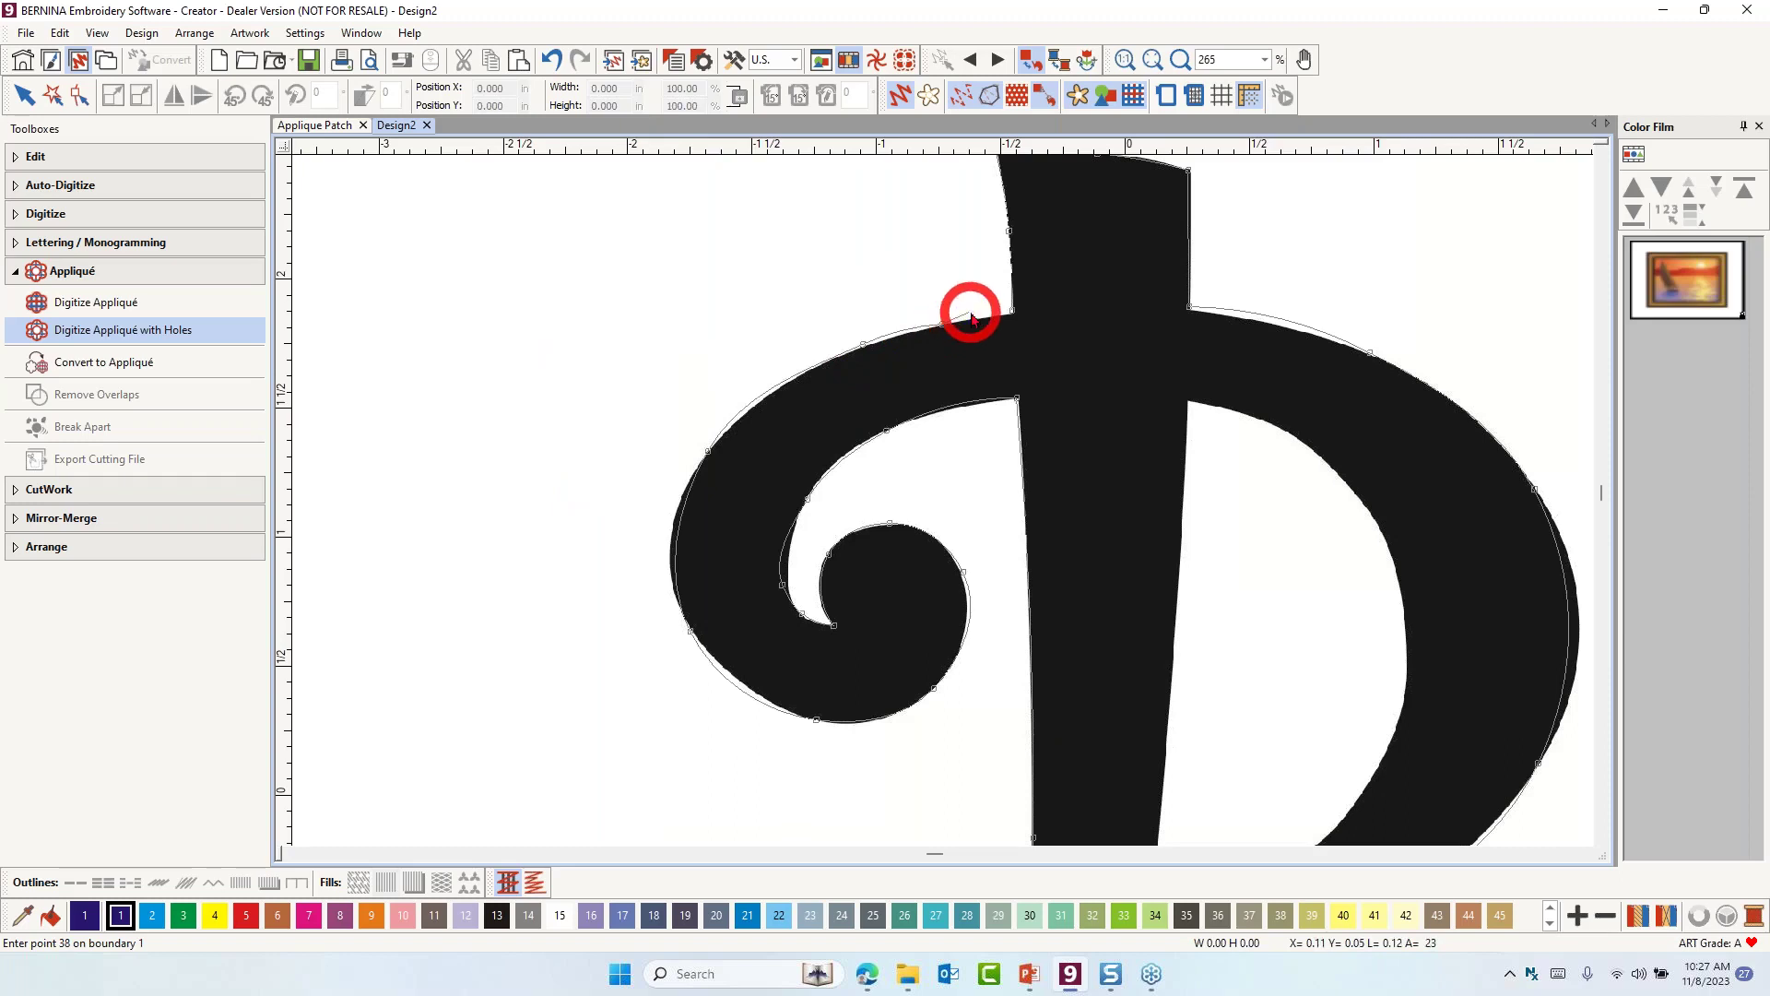
pyautogui.press('Return')
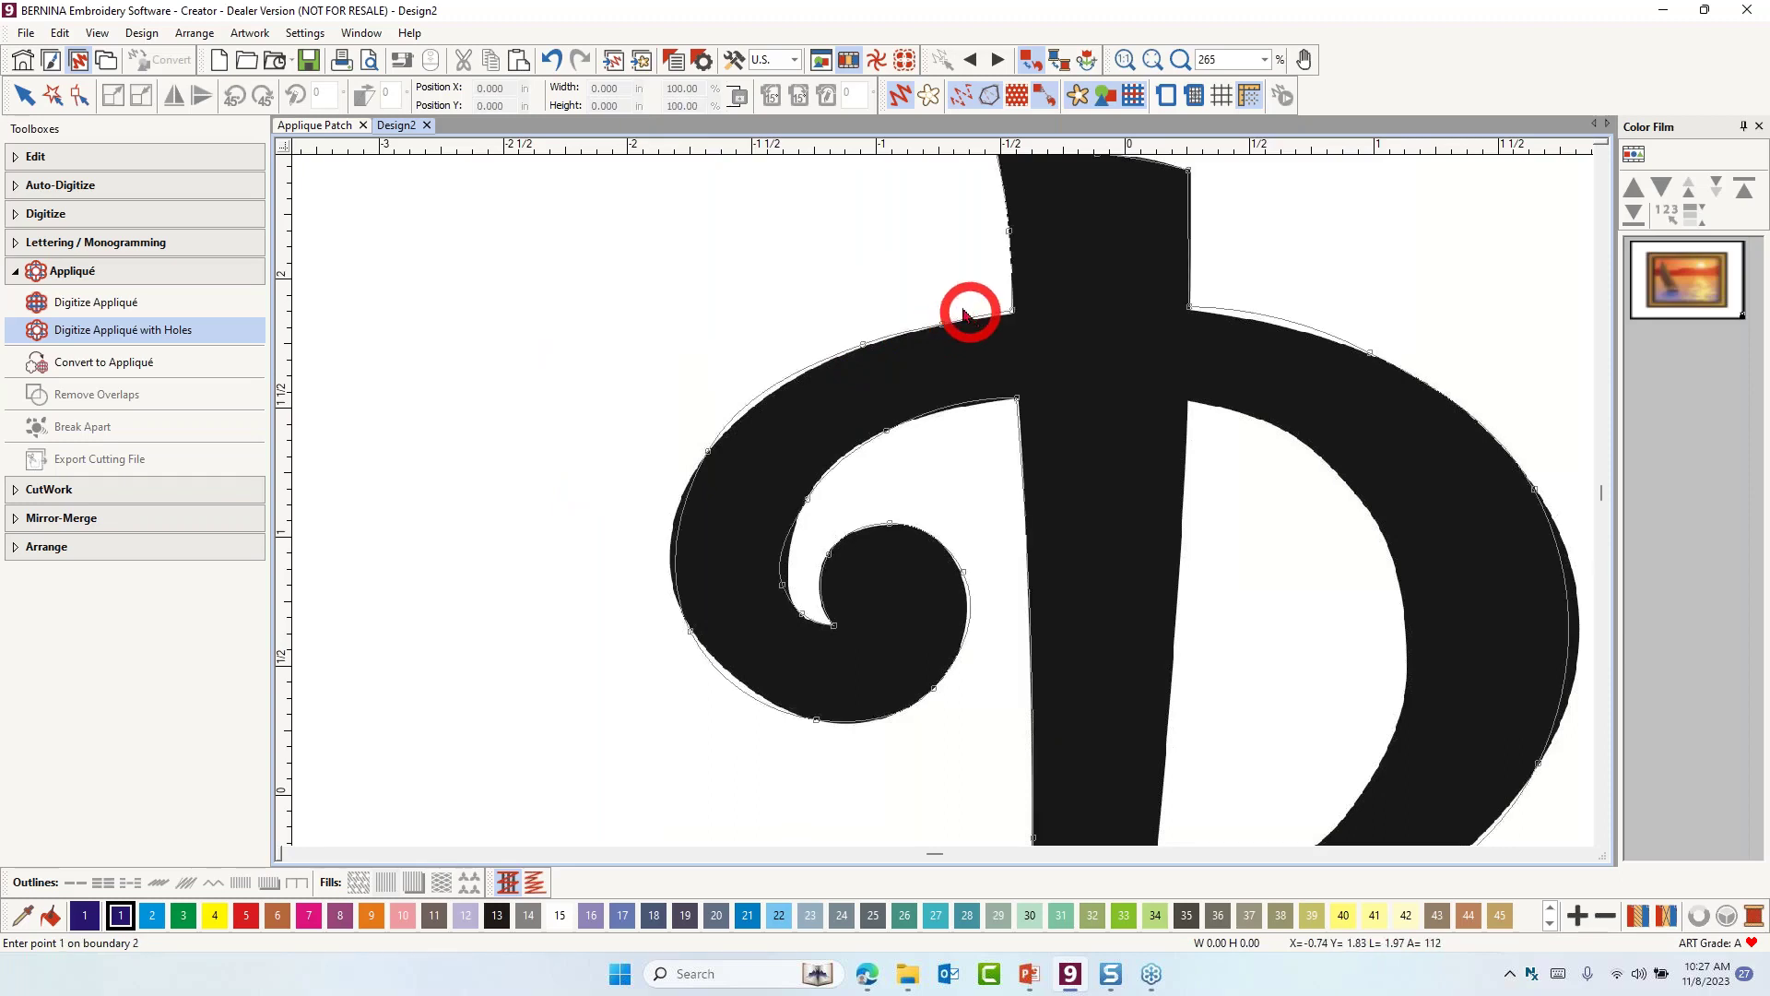
# Trace the second boundary around the hole in the B's upper bowl, using corner points along the stem and curve points along the bowl
pyautogui.scroll(-1, 961, 496)
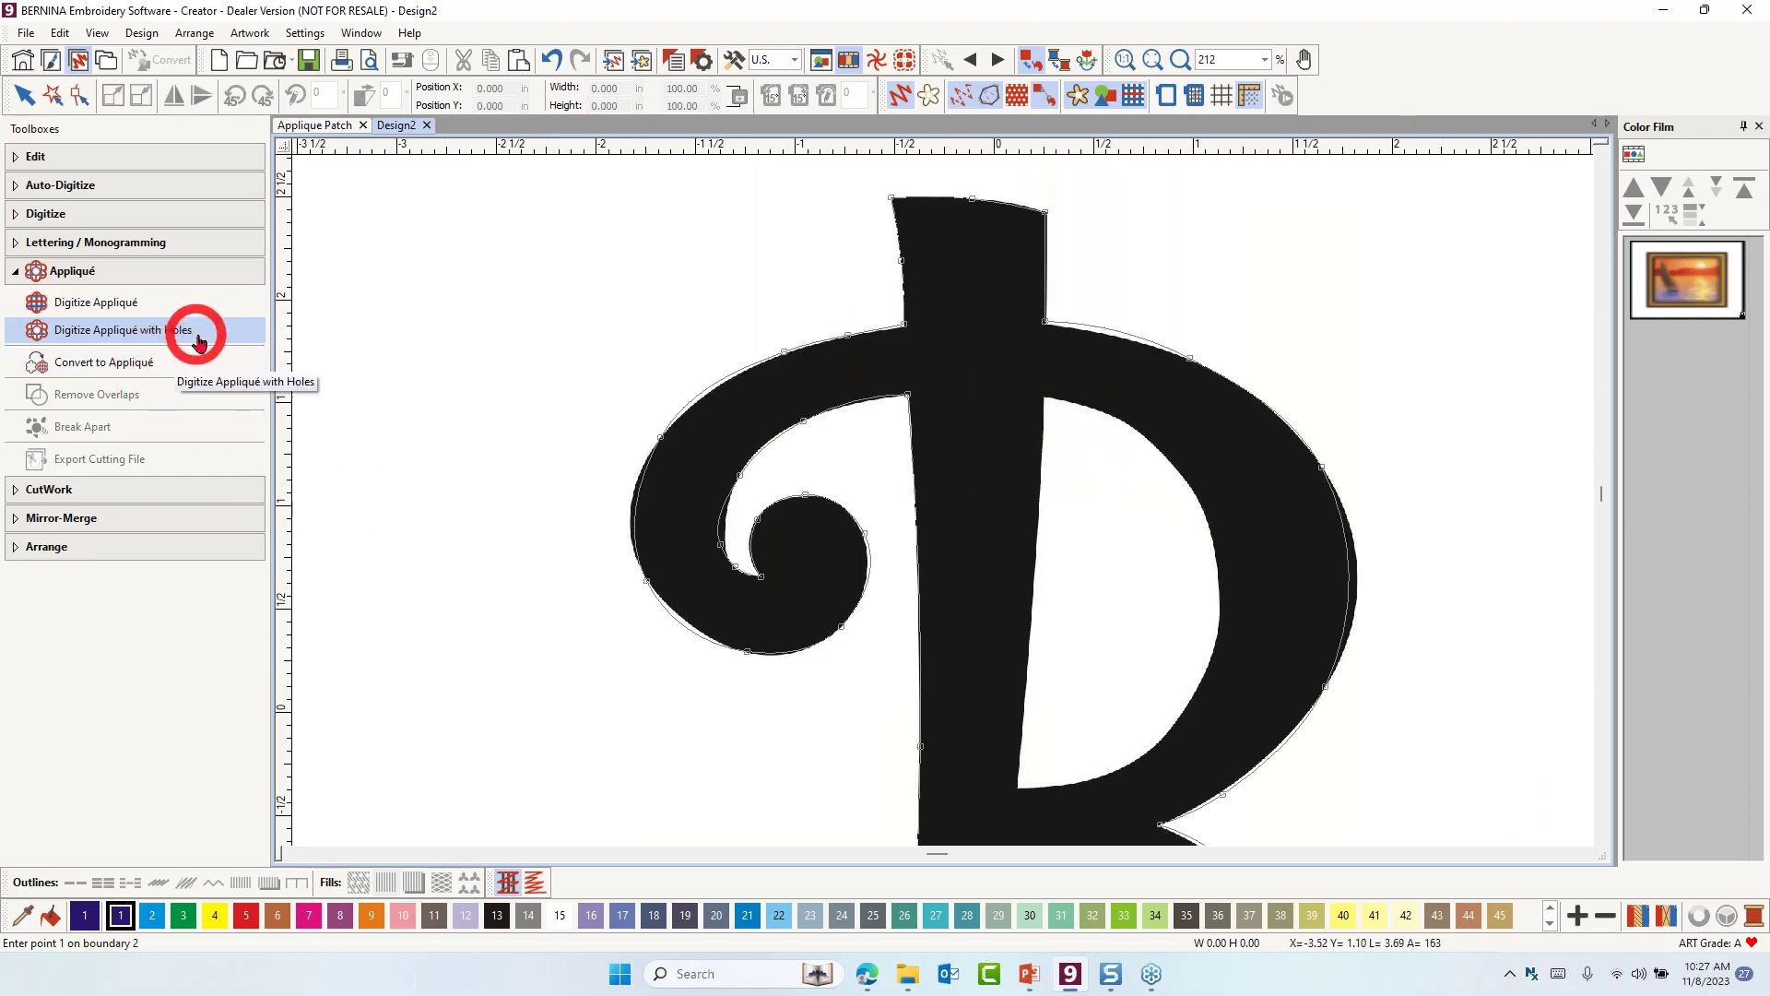
pyautogui.click(1043, 398)
pyautogui.rightClick(1195, 494)
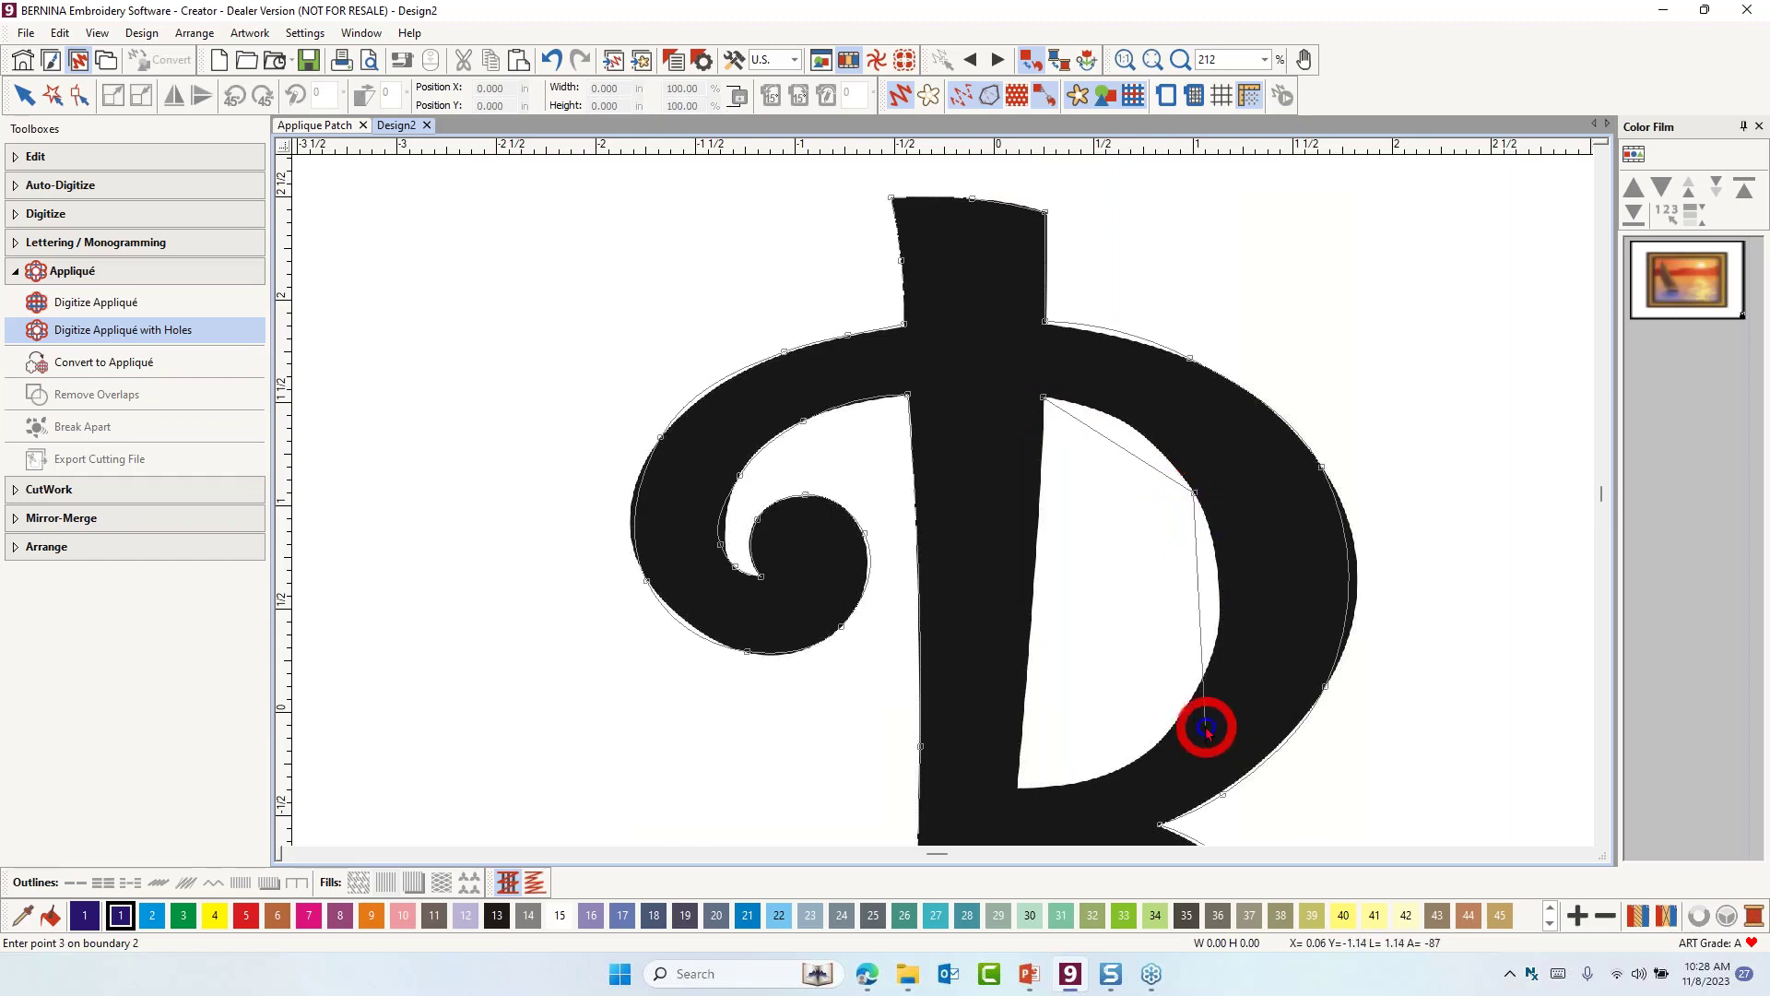
pyautogui.rightClick(1193, 690)
pyautogui.rightClick(1121, 766)
pyautogui.click(1016, 789)
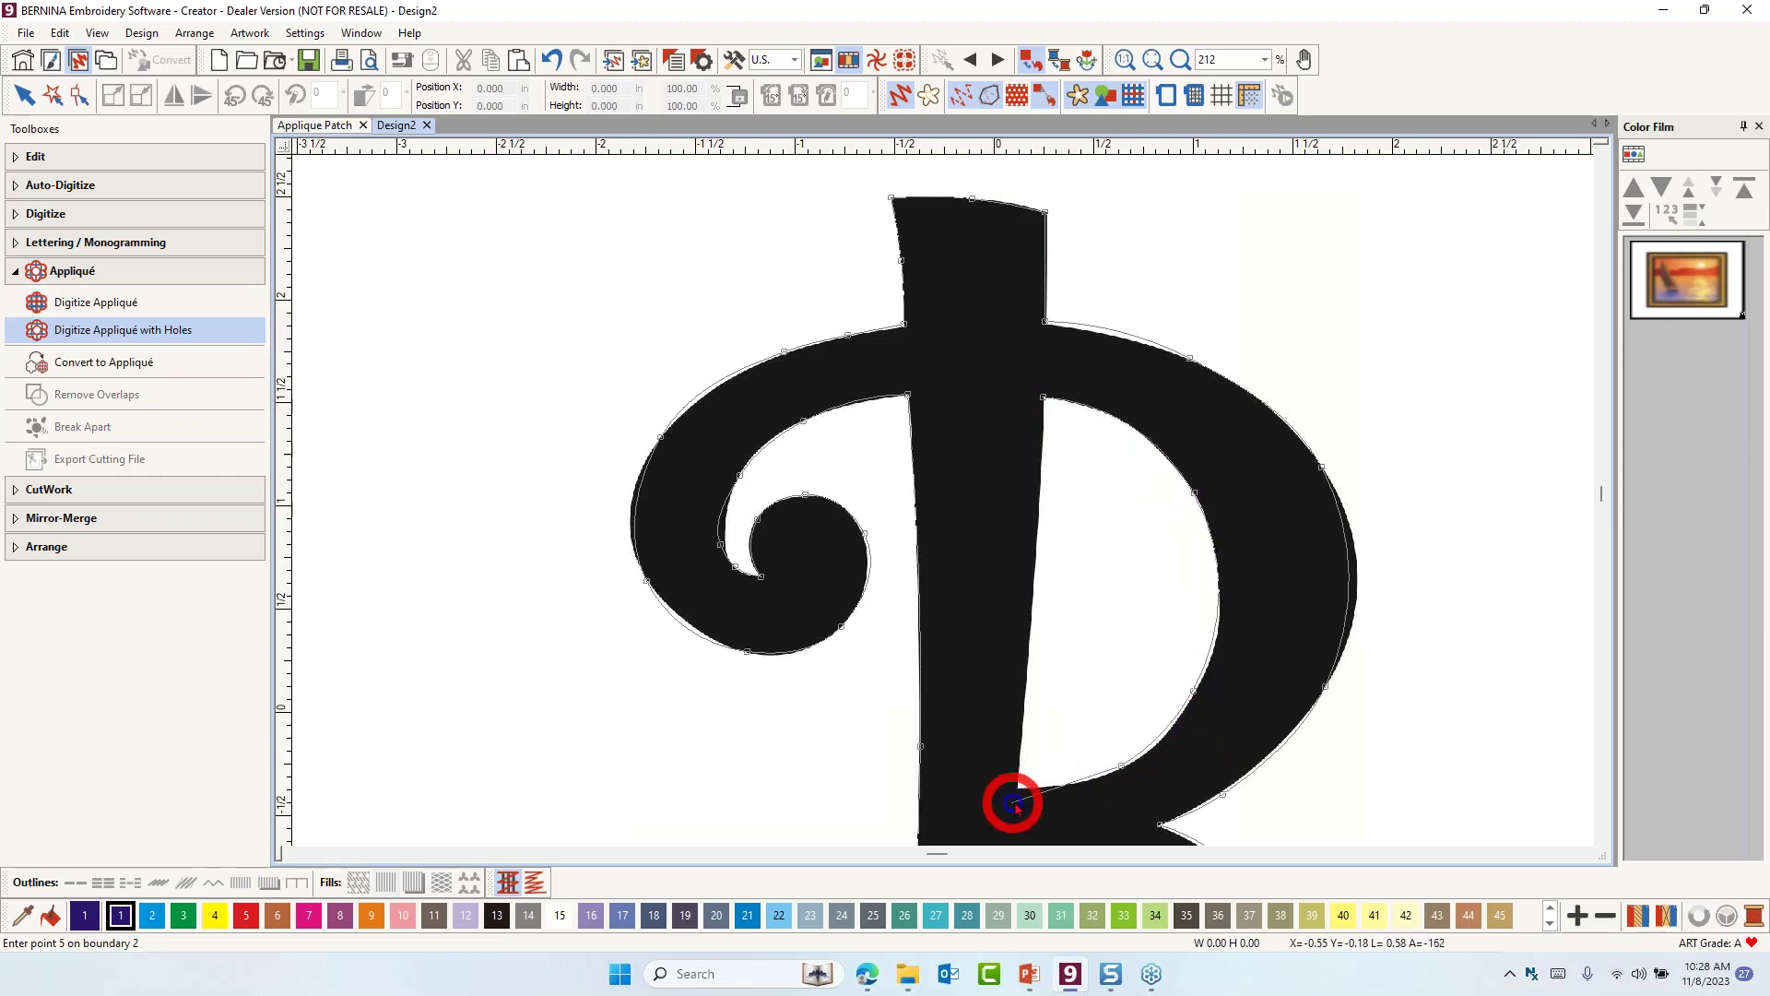
pyautogui.click(1034, 579)
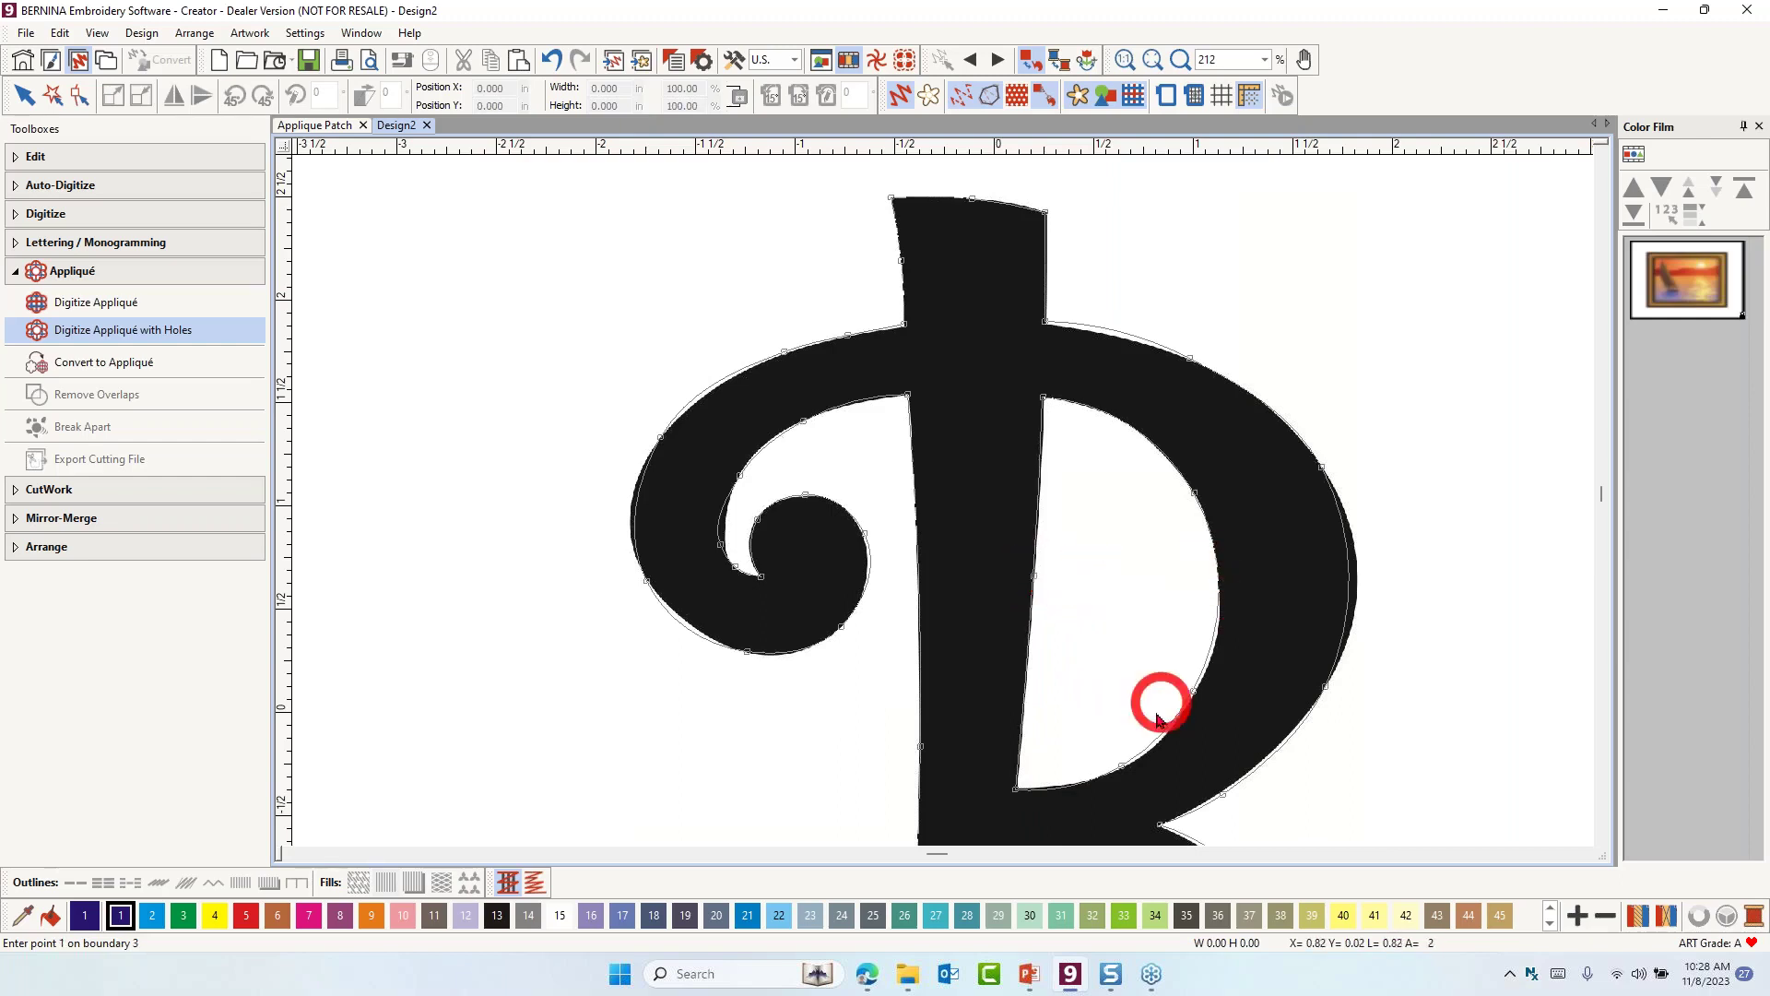
# Trace the third boundary around the hole in the B's lower bowl and close it
pyautogui.scroll(-3, 940, 497)
pyautogui.scroll(2, 940, 501)
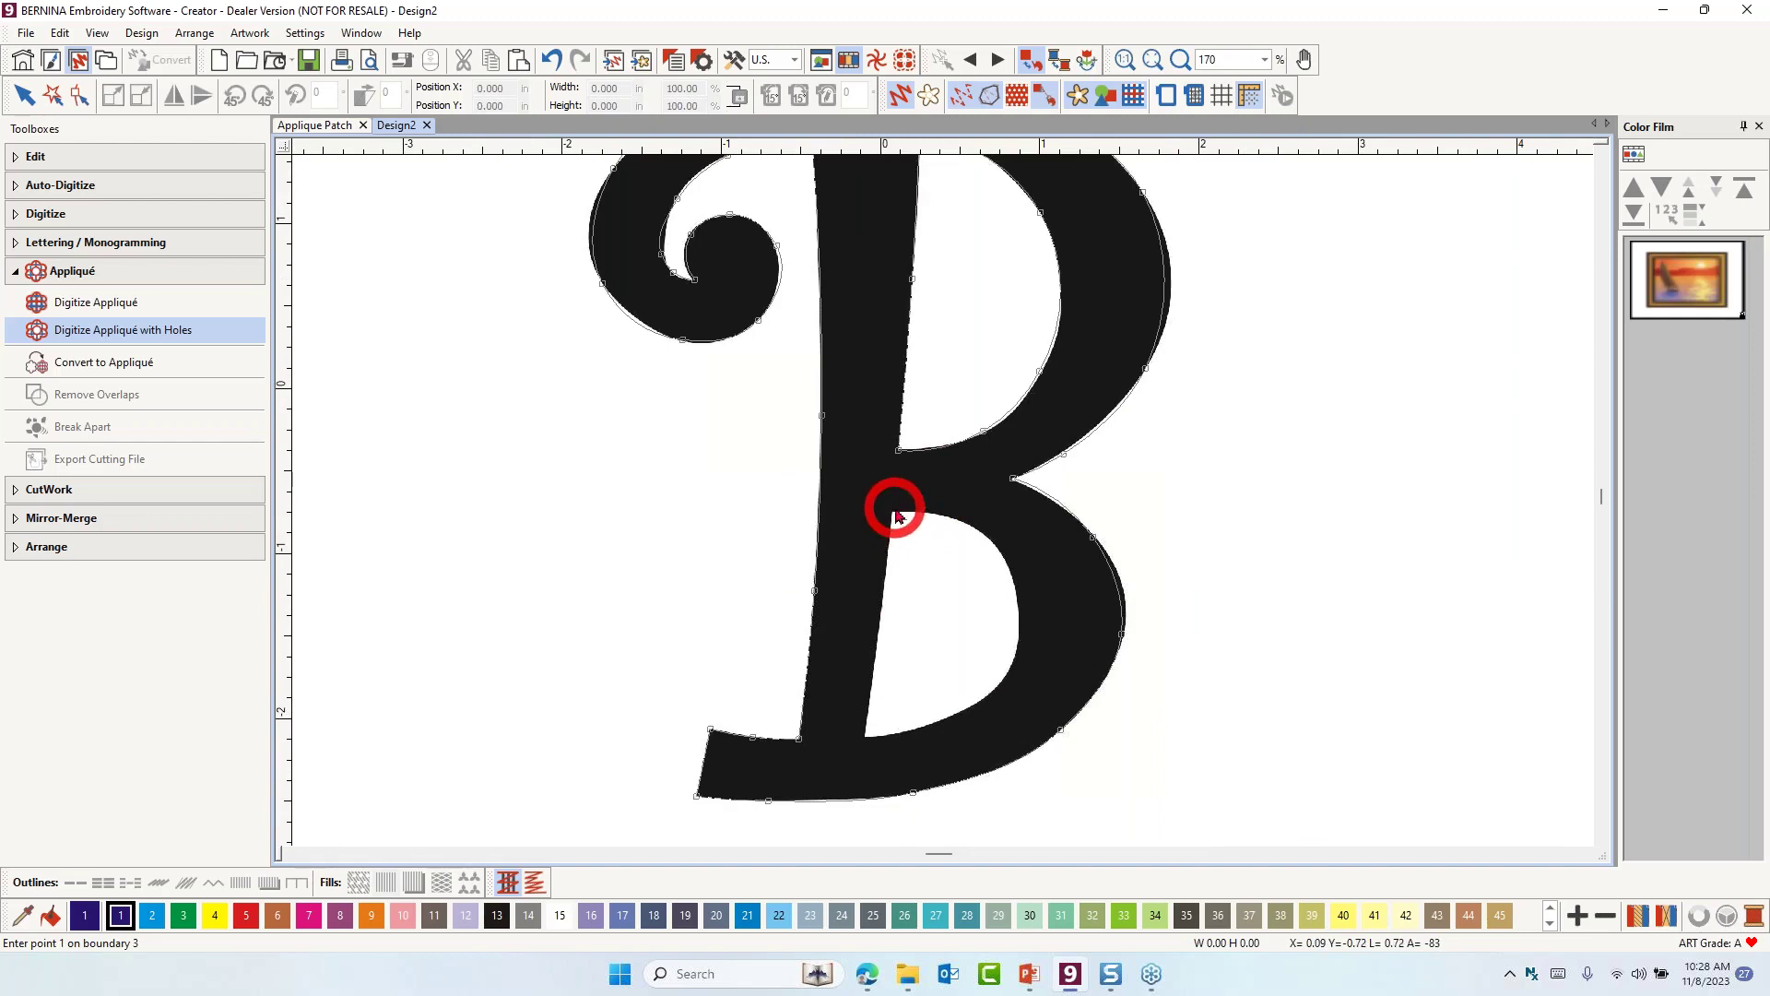
pyautogui.click(996, 545)
pyautogui.click(1015, 651)
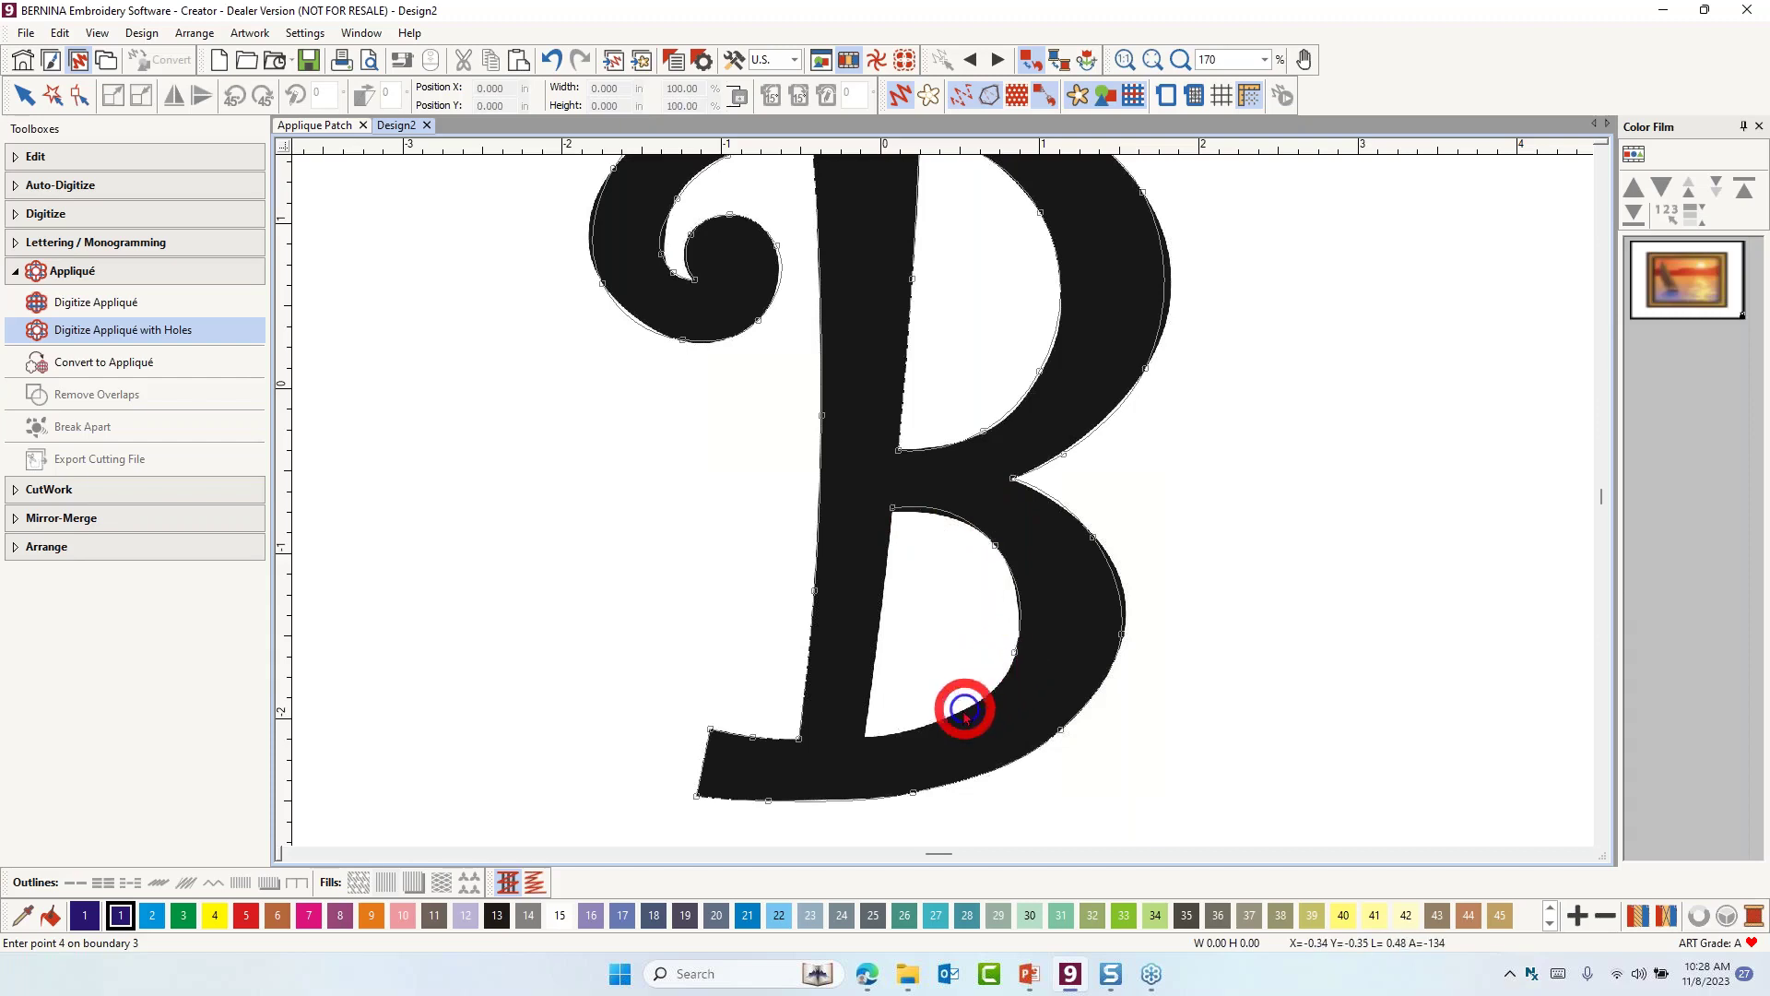
pyautogui.click(955, 716)
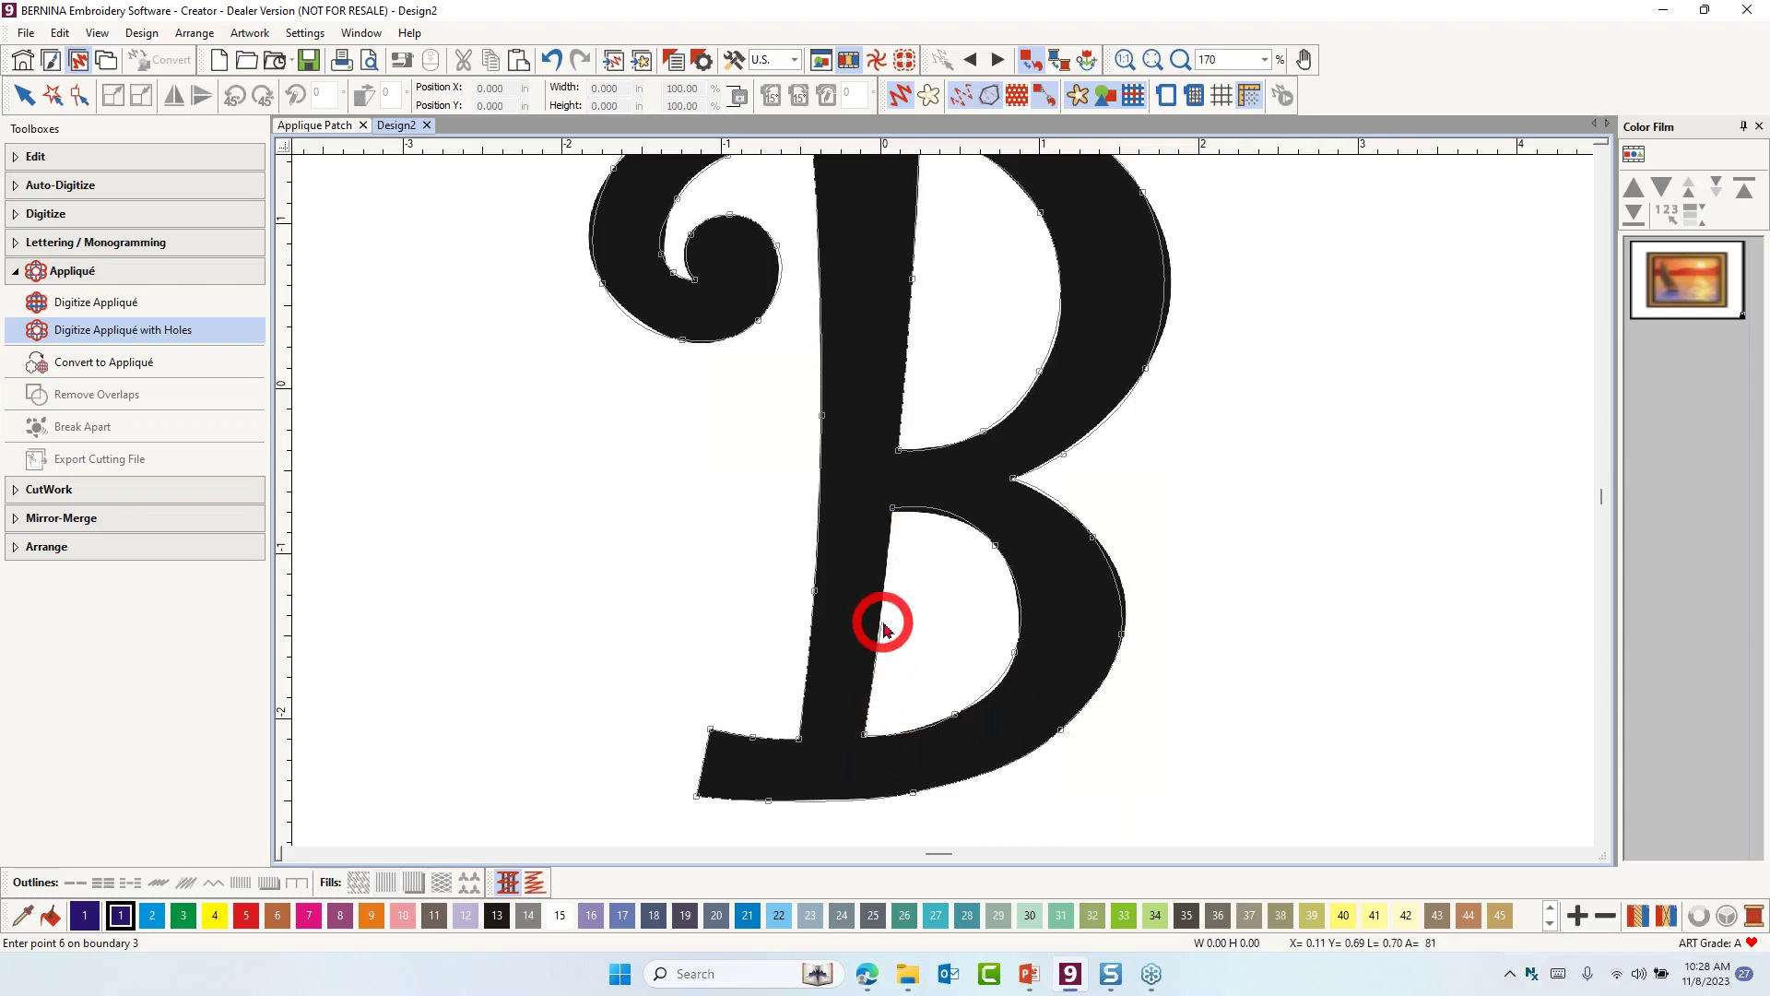
pyautogui.press('Return')
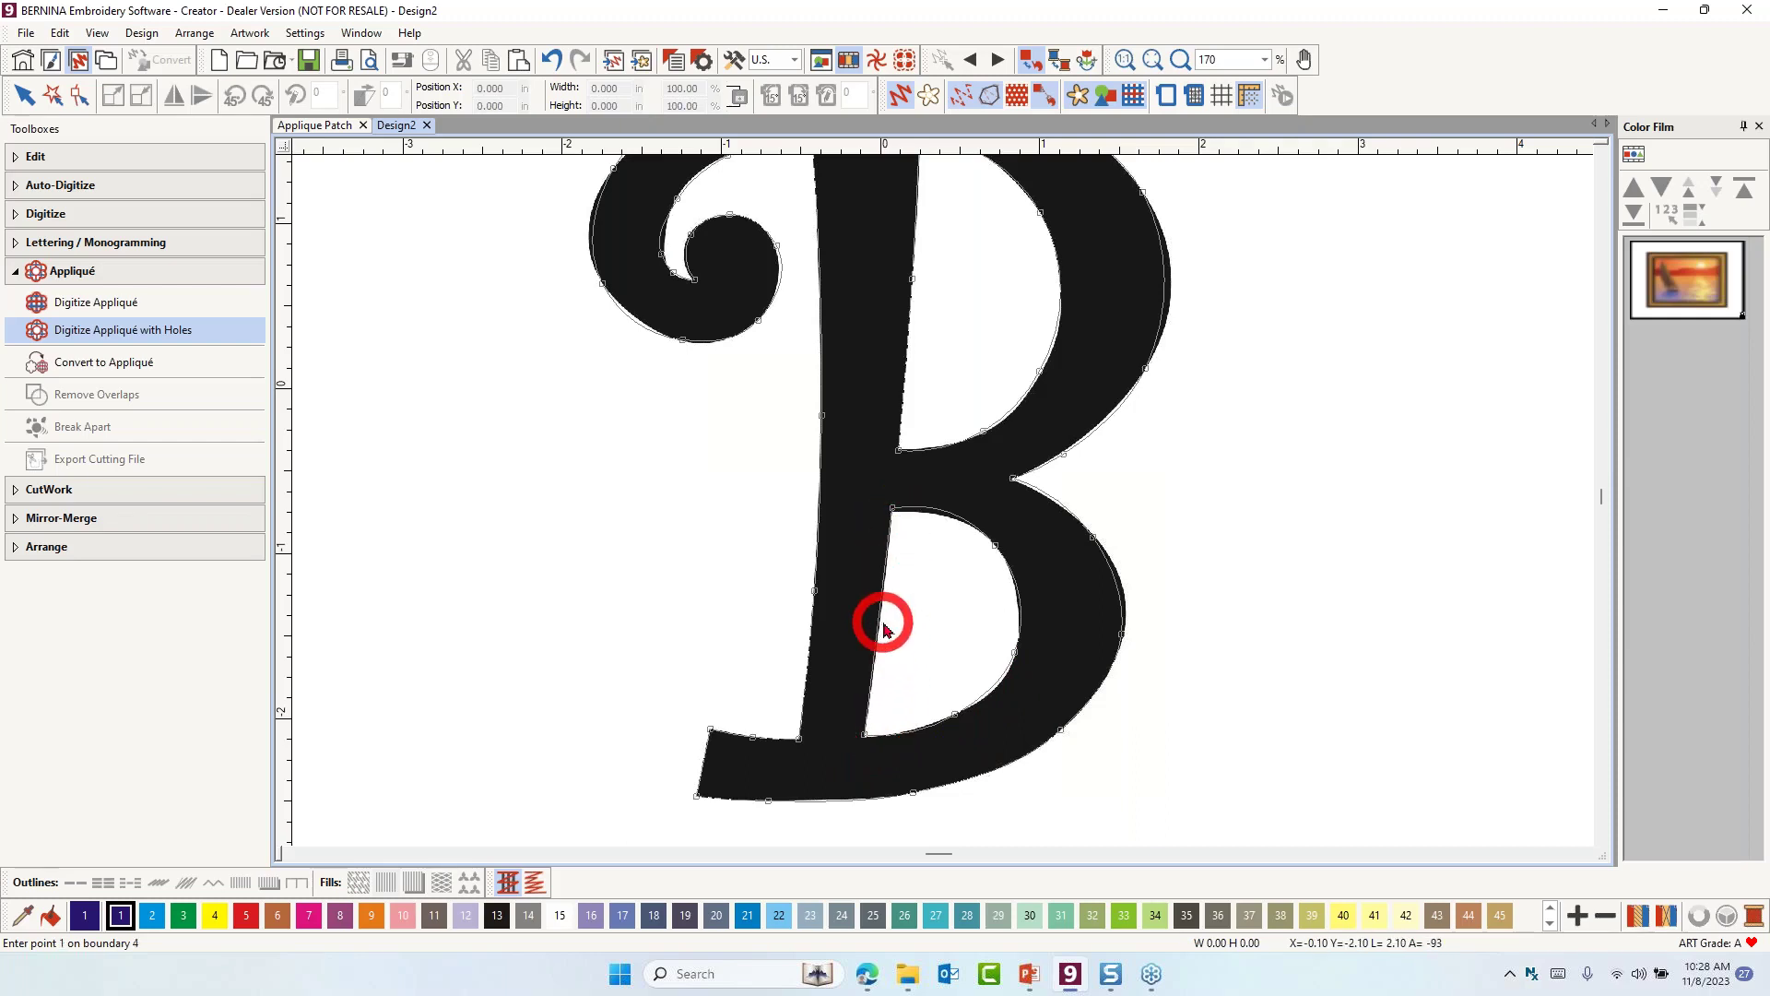
# Finish the boundaries to generate the B appliqué stitching and exit the Digitize Appliqué with Holes tool
pyautogui.scroll(-1, 841, 549)
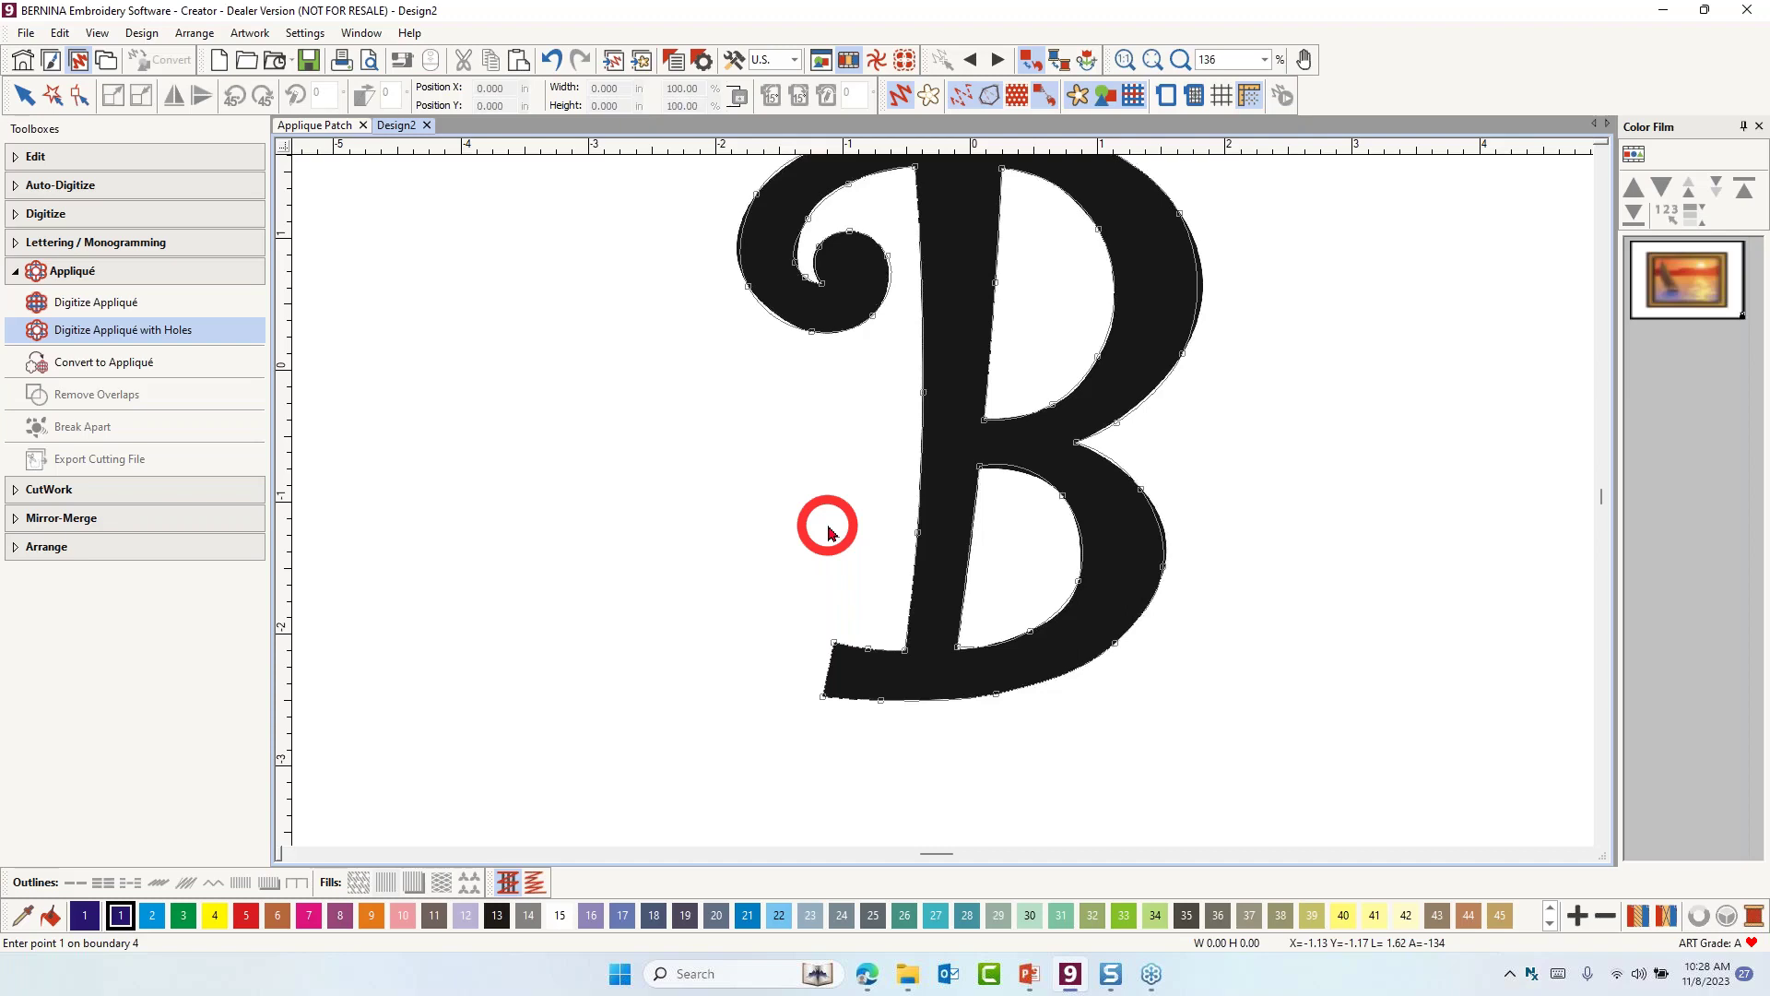
pyautogui.press('Return')
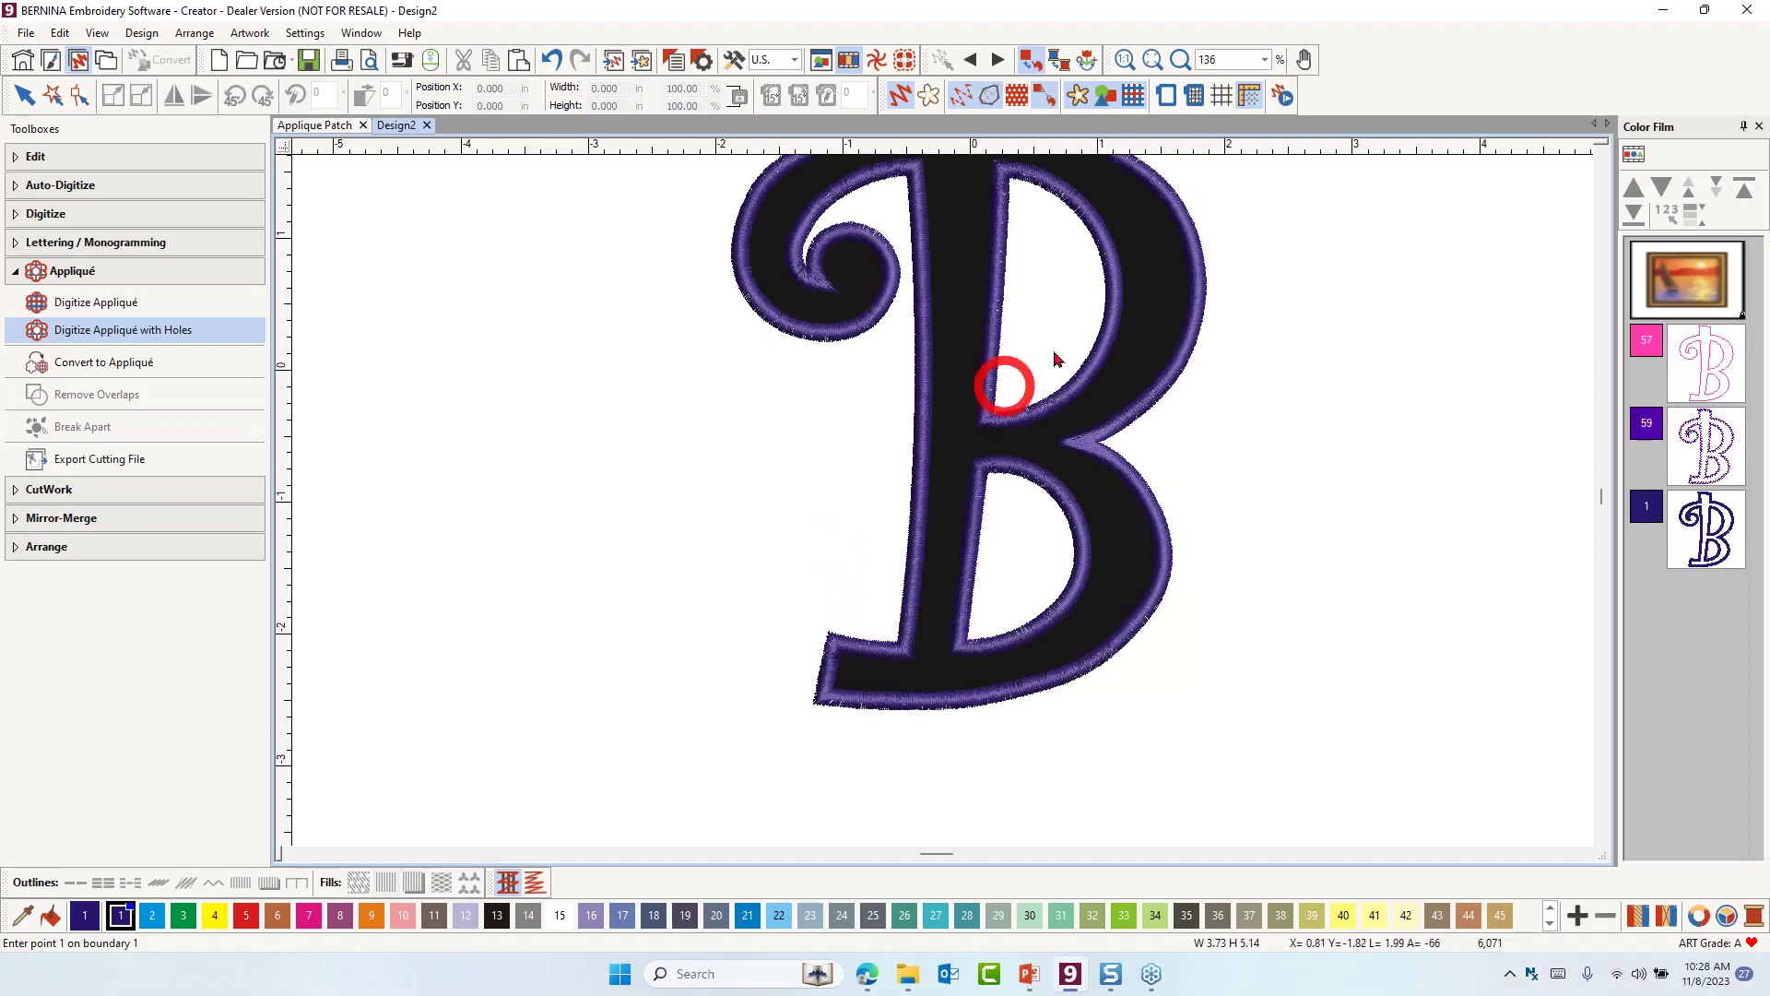
pyautogui.scroll(-1, 1134, 285)
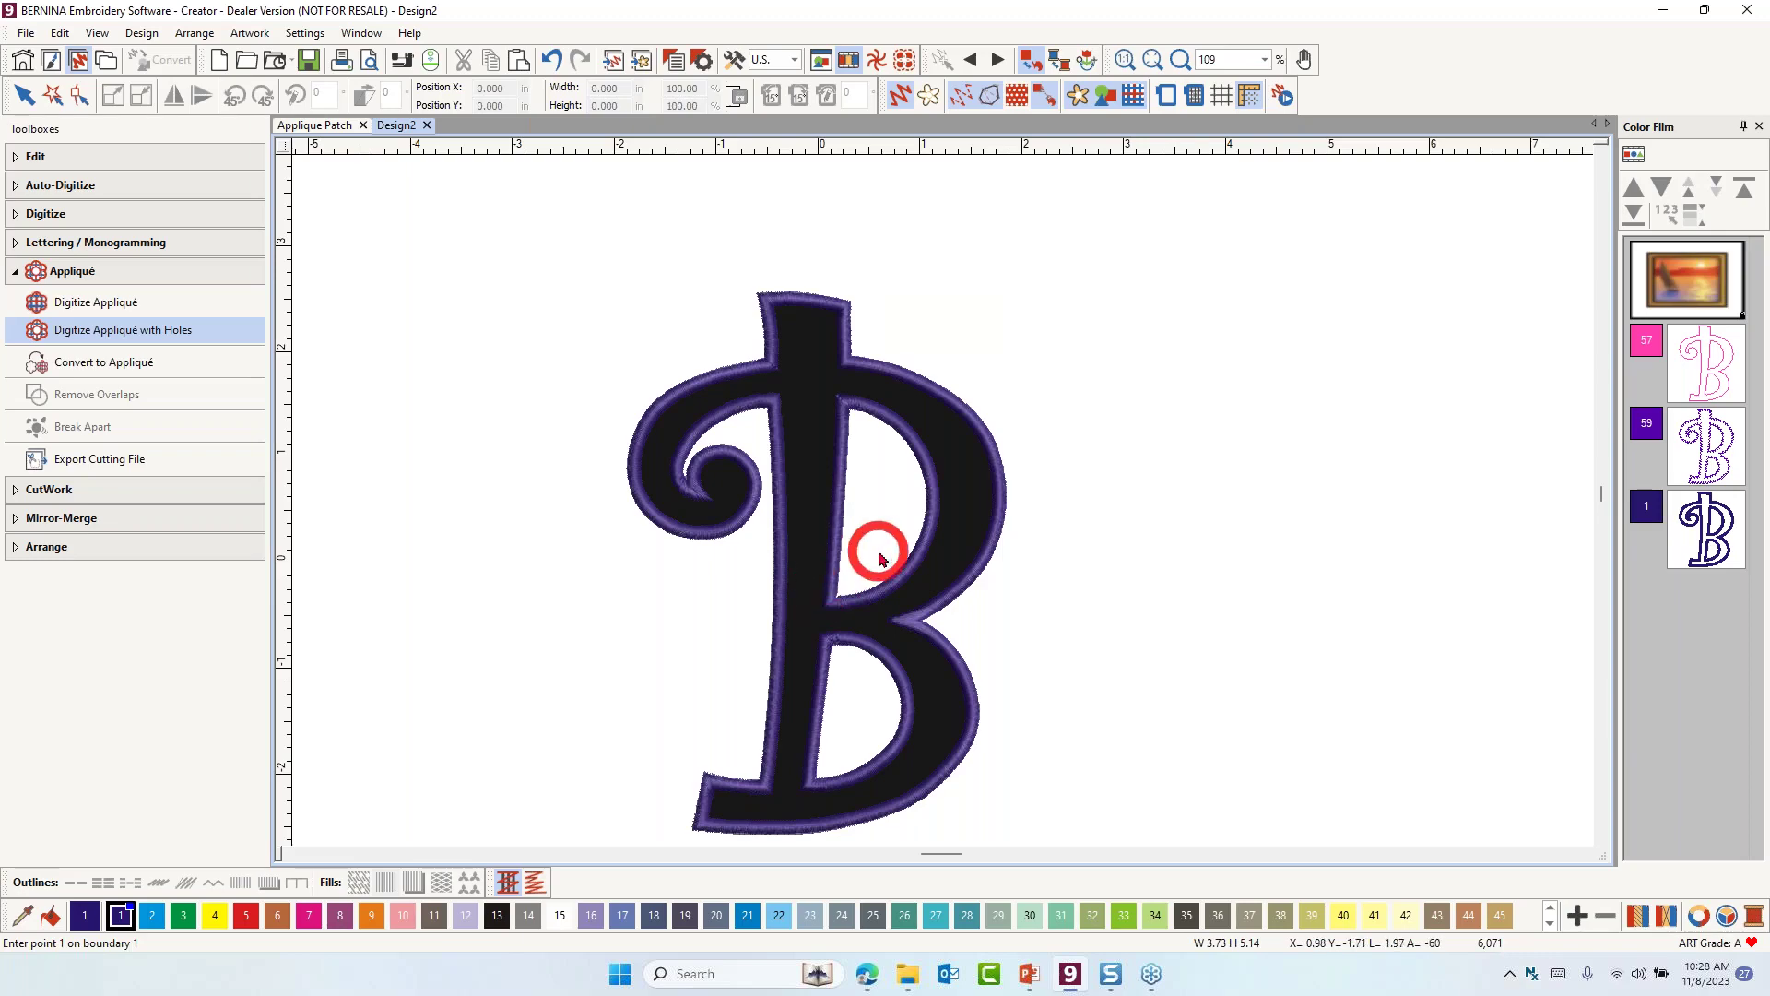
pyautogui.press('Escape')
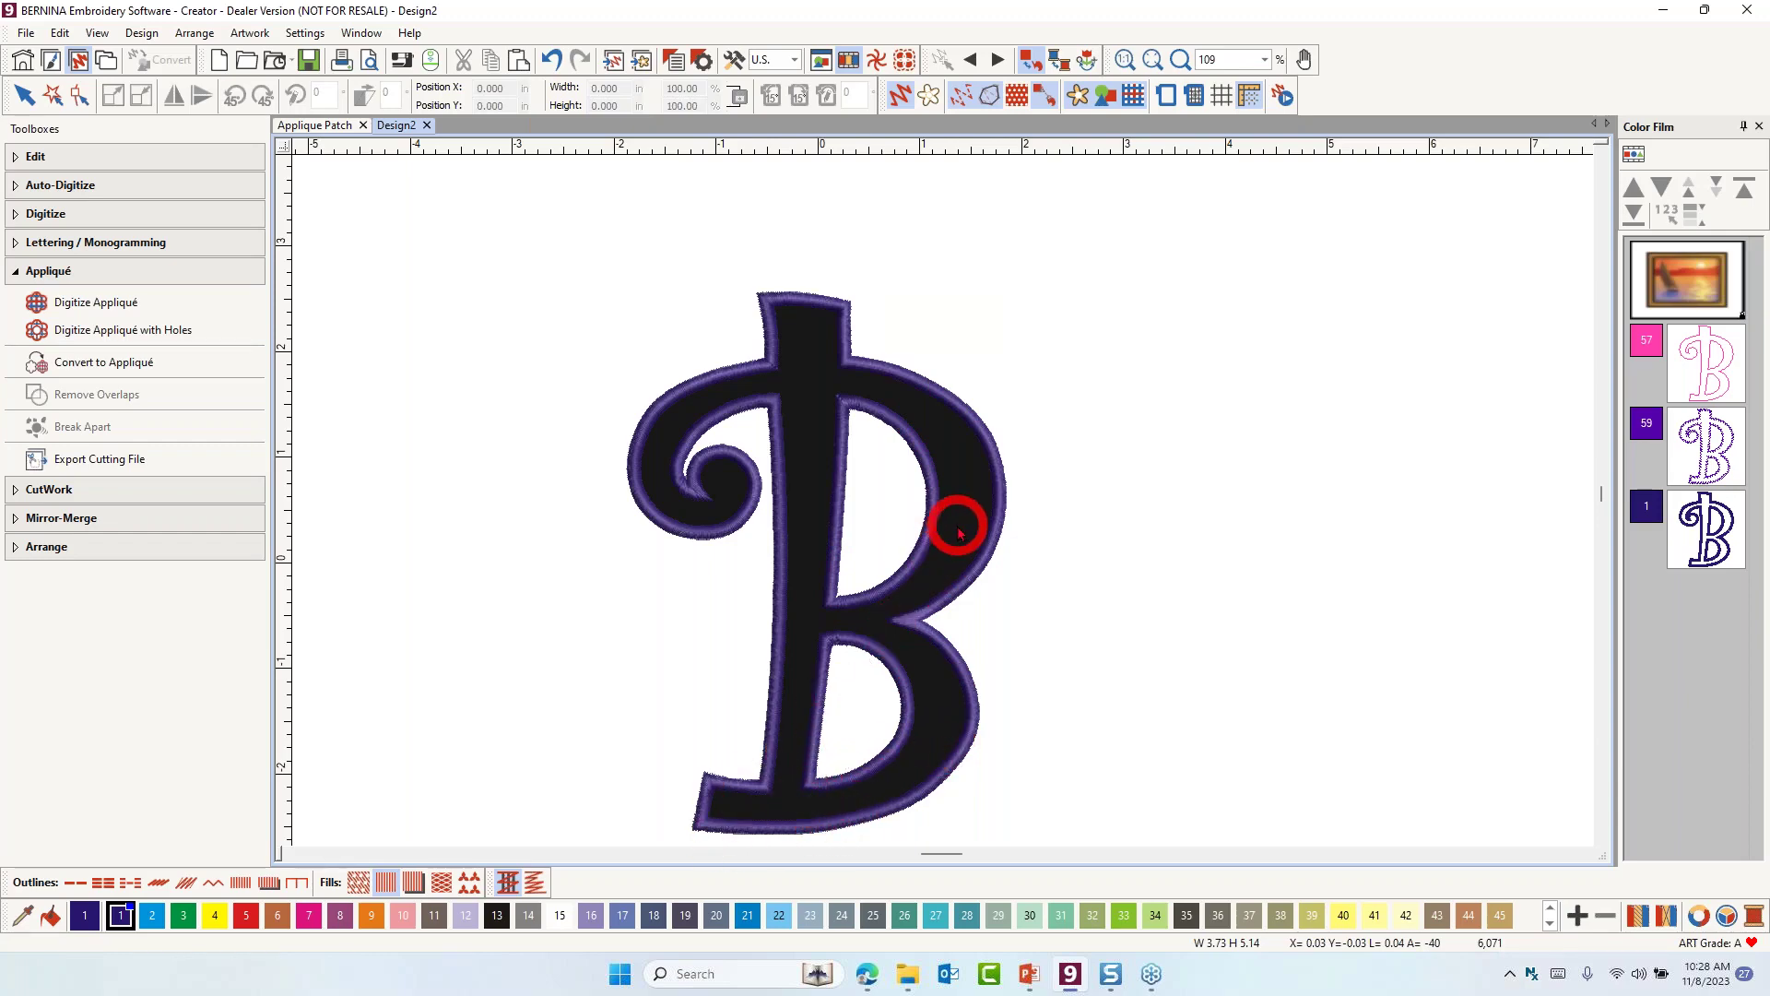
pyautogui.scroll(1, 959, 516)
pyautogui.scroll(2, 933, 510)
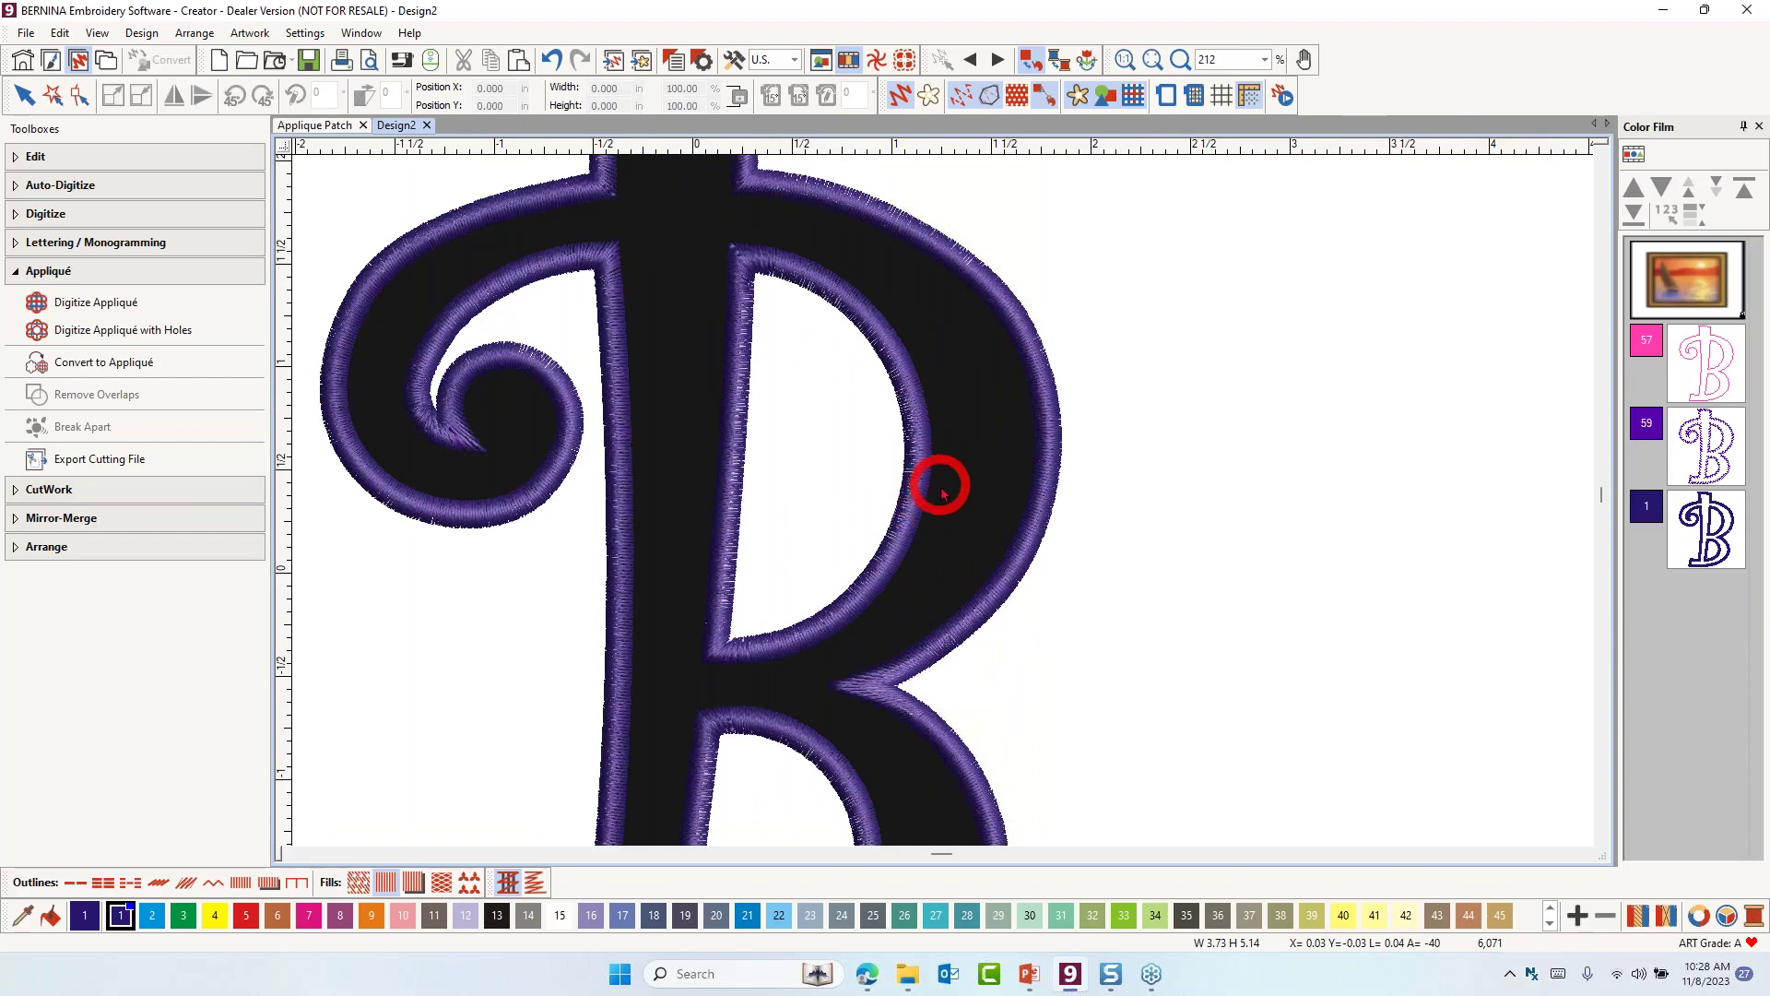
pyautogui.scroll(-2, 944, 509)
pyautogui.scroll(-1, 944, 513)
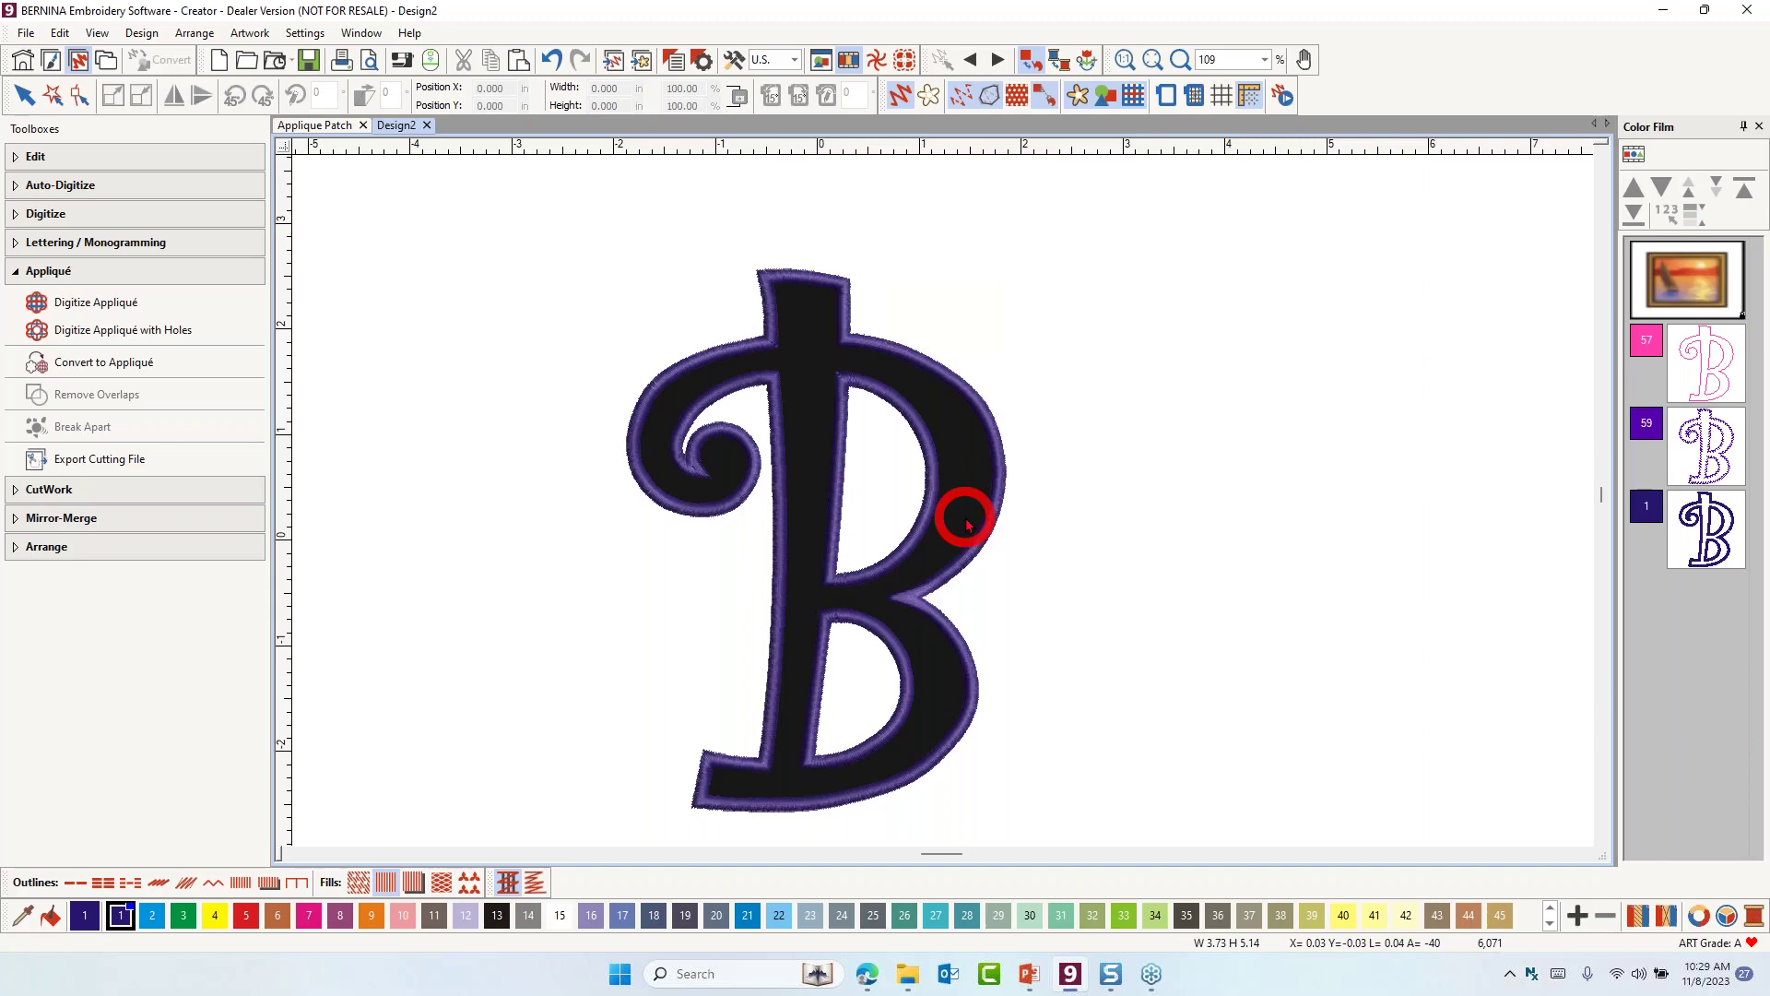
# Select the B appliqué and show its outline points with the Reshape tool
pyautogui.click(927, 365)
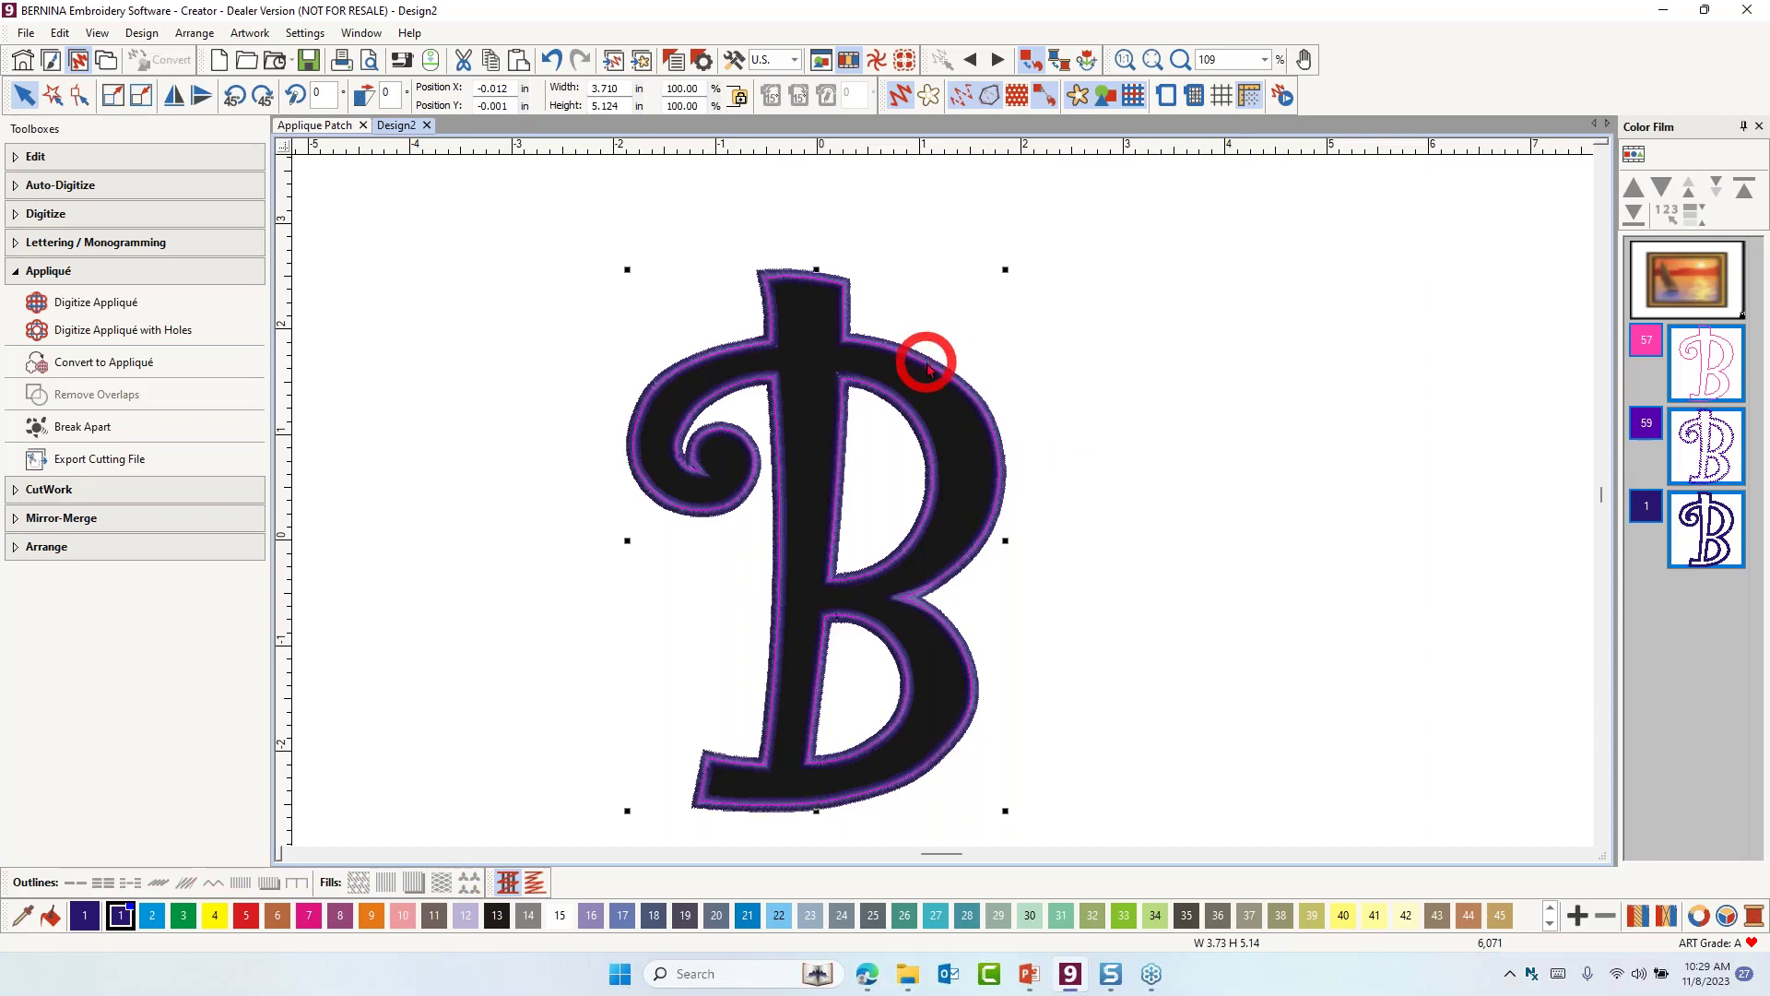
pyautogui.click(78, 100)
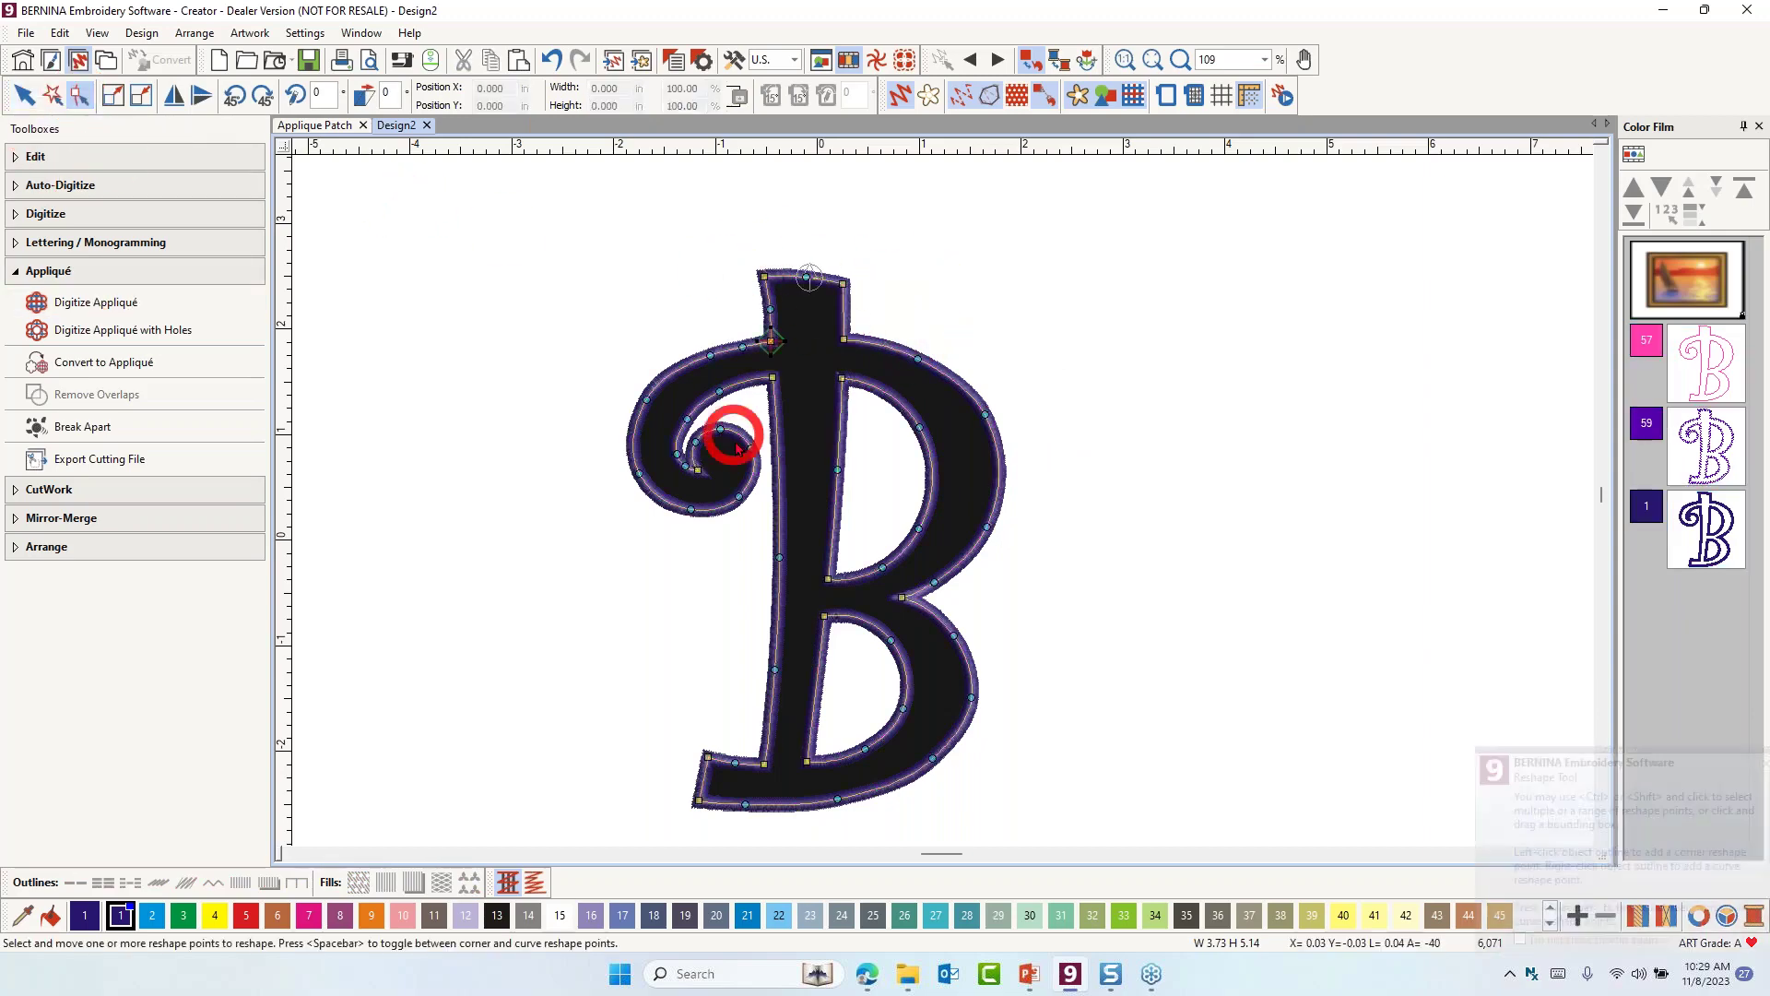
pyautogui.scroll(1, 774, 384)
pyautogui.scroll(2, 910, 544)
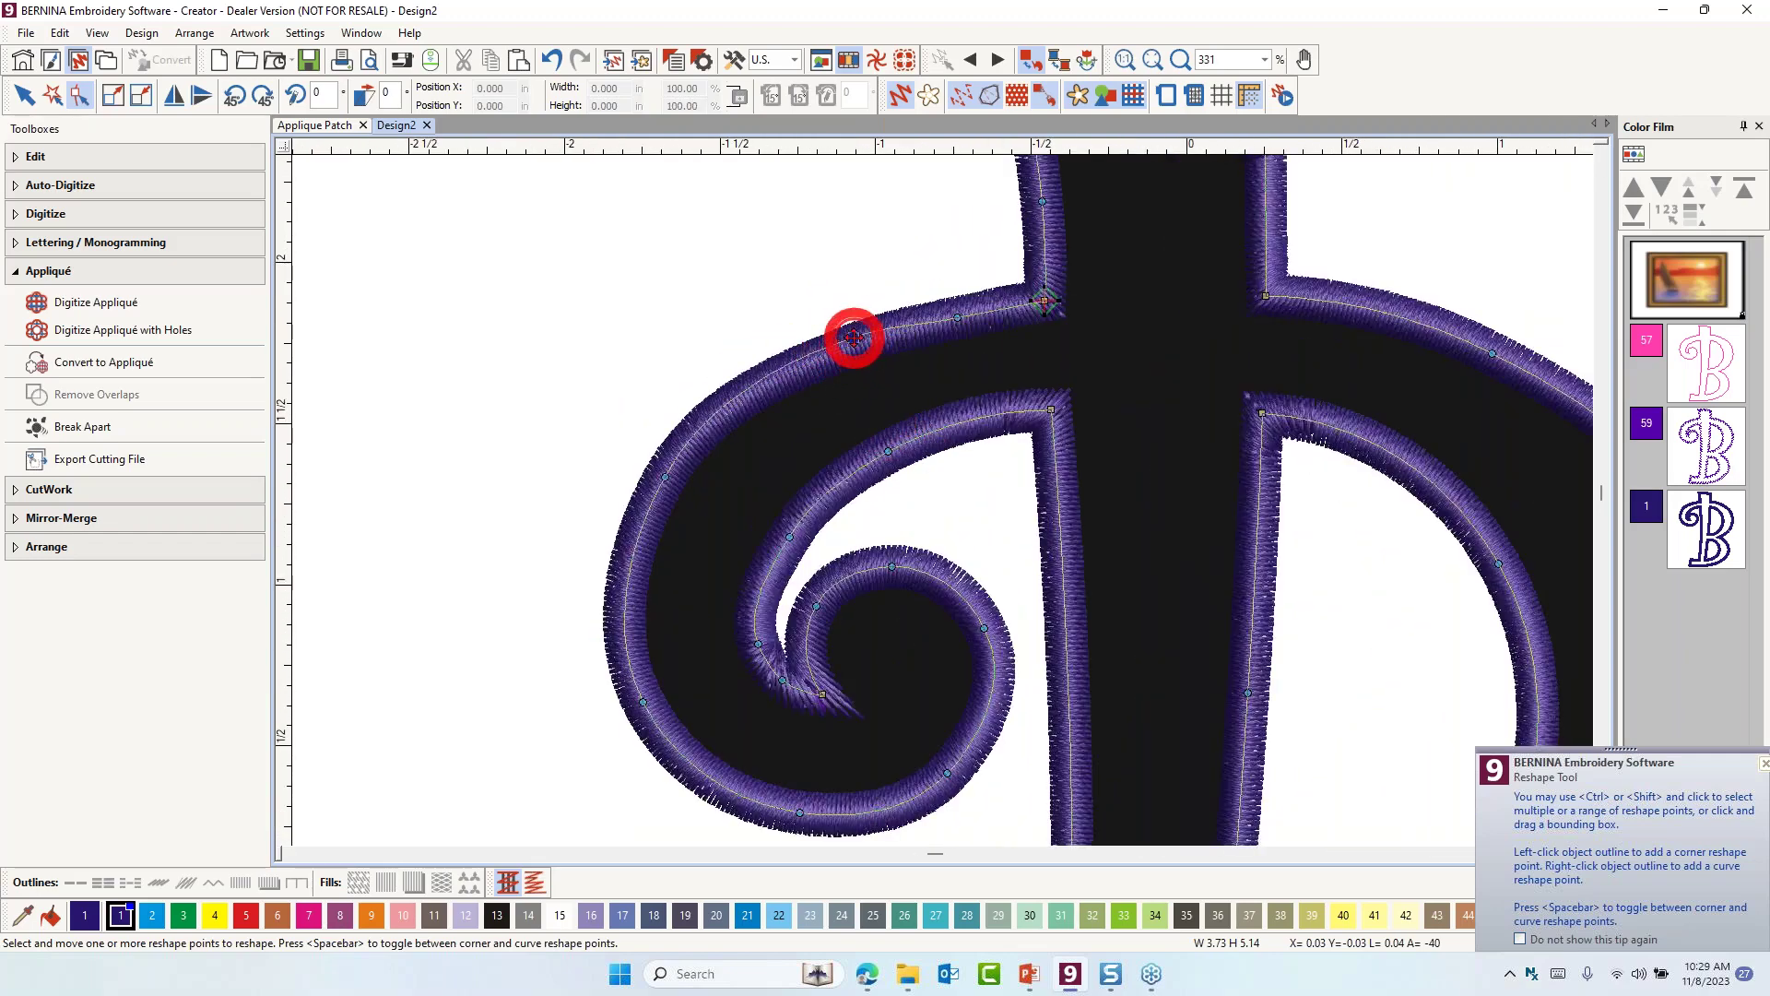
# Undo a trial move of the outline point on the curled arm's upper outer edge and add a curve point farther along that edge
pyautogui.click(850, 335)
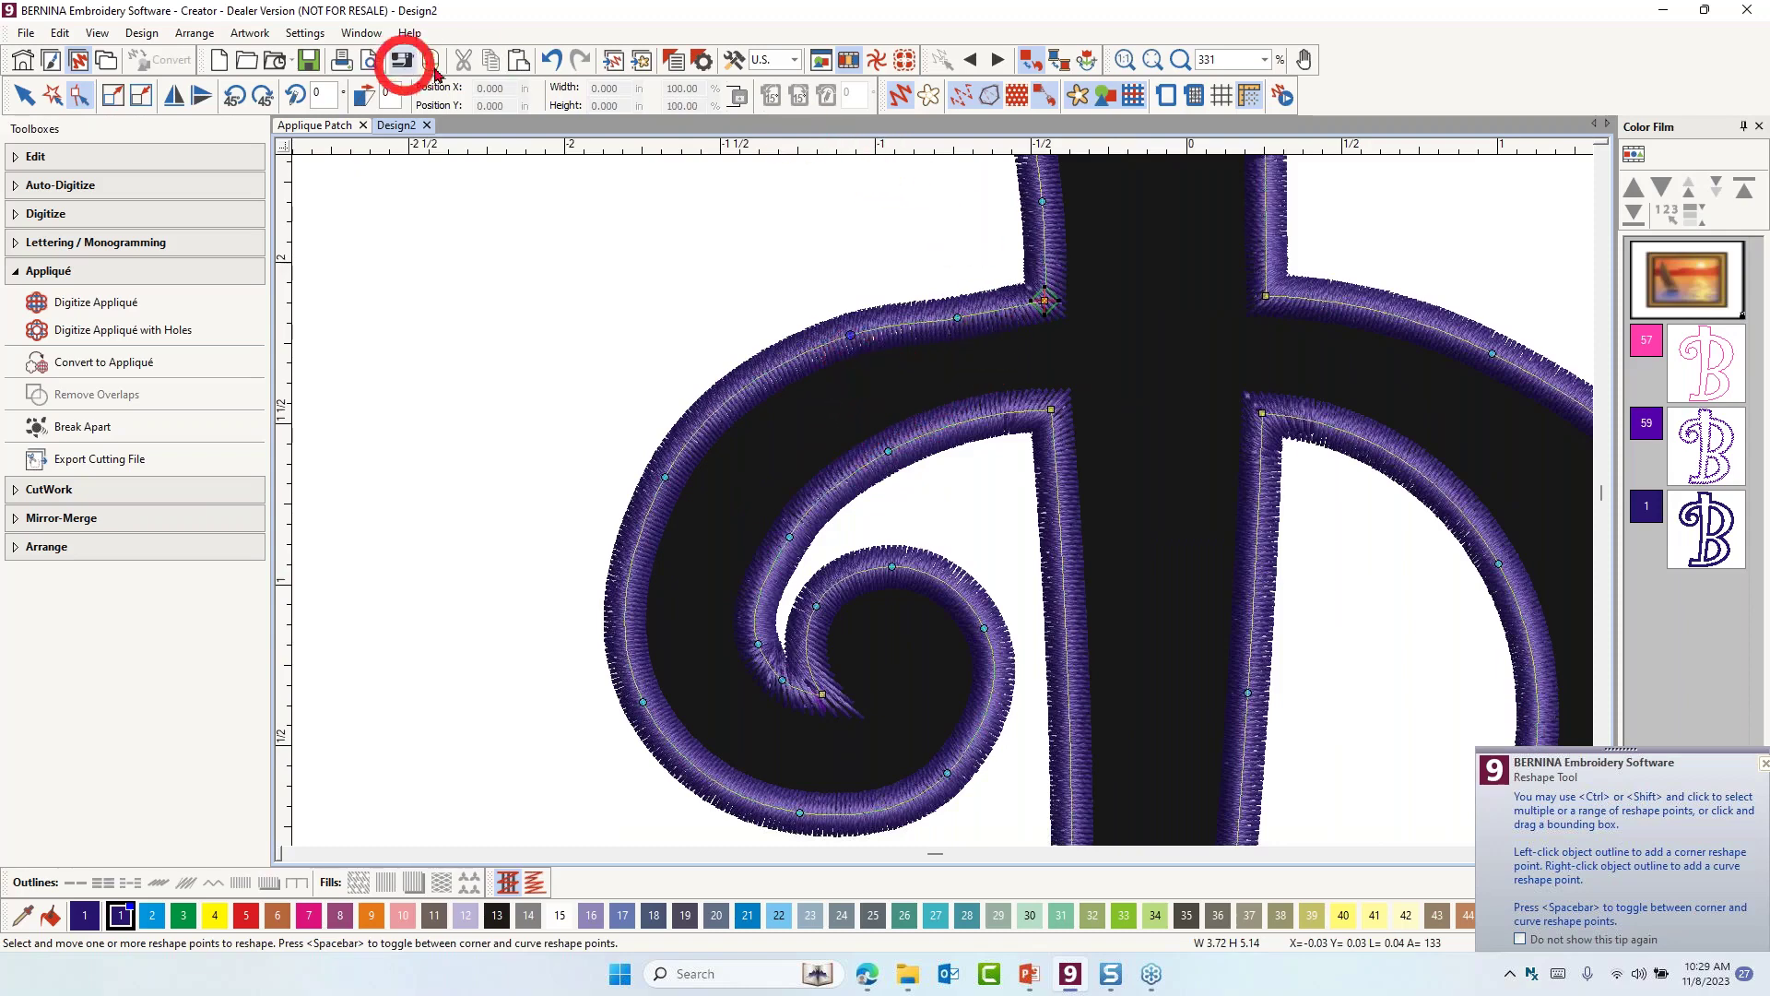
pyautogui.click(551, 63)
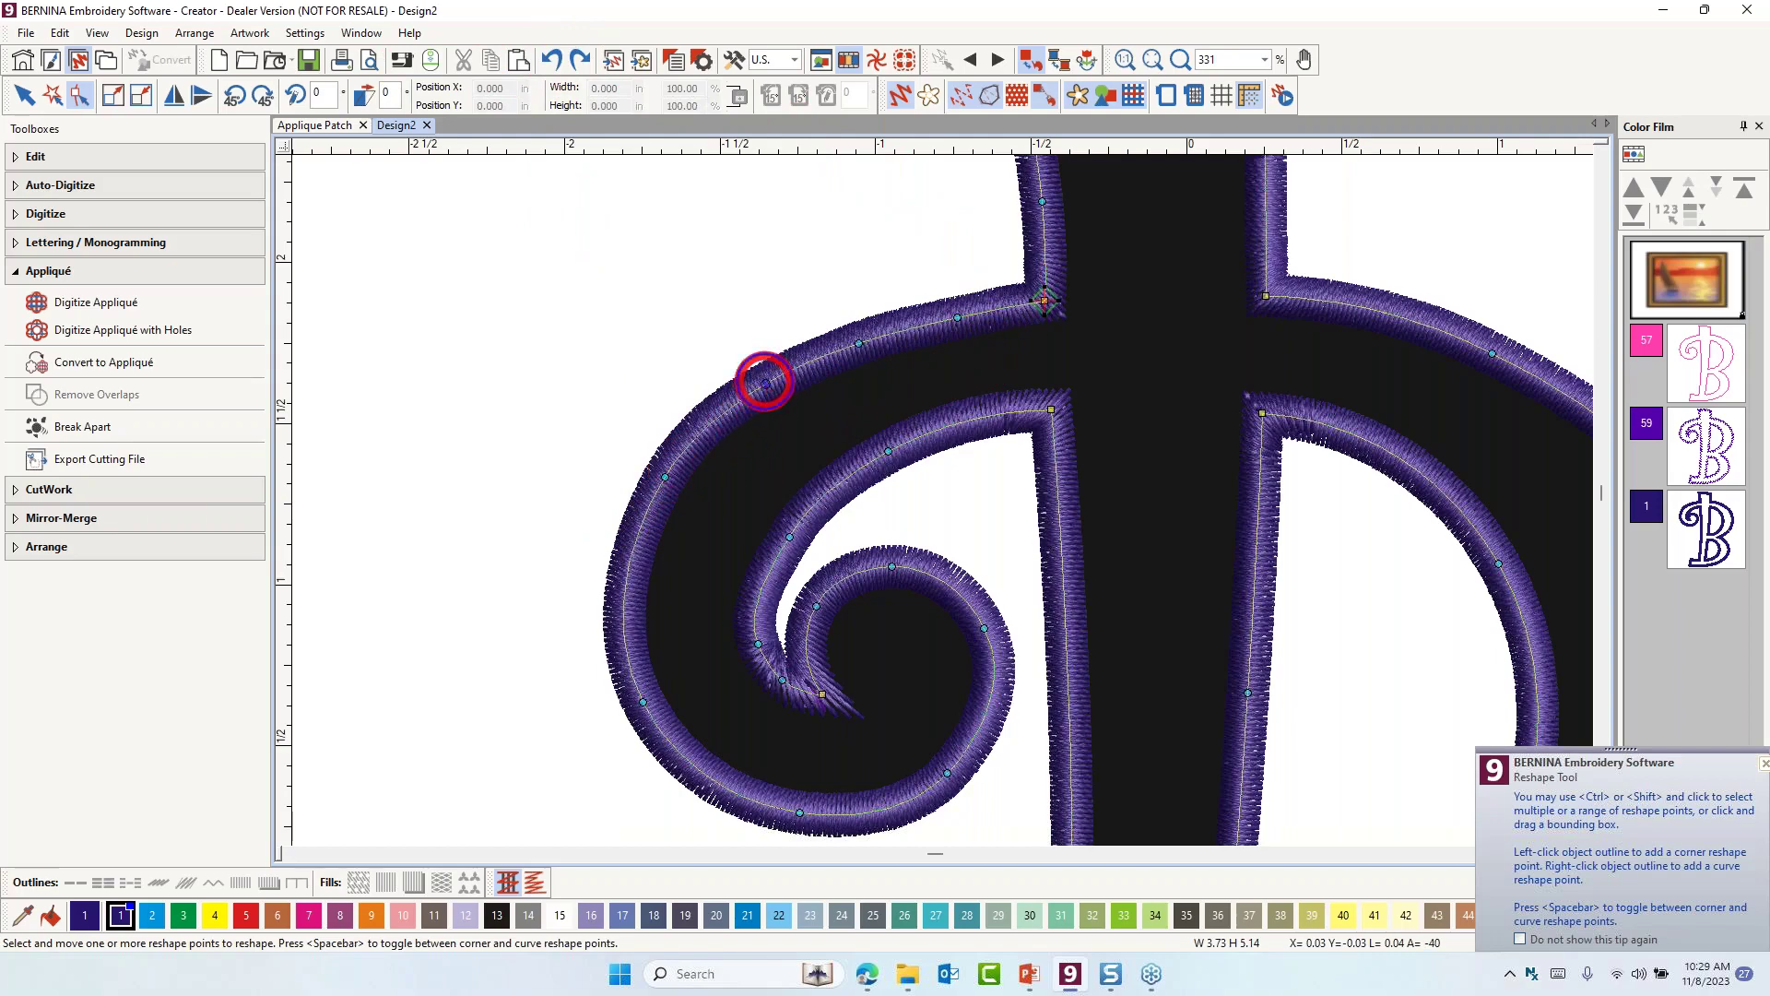
pyautogui.moveTo(766, 382); pyautogui.dragTo(767, 383)
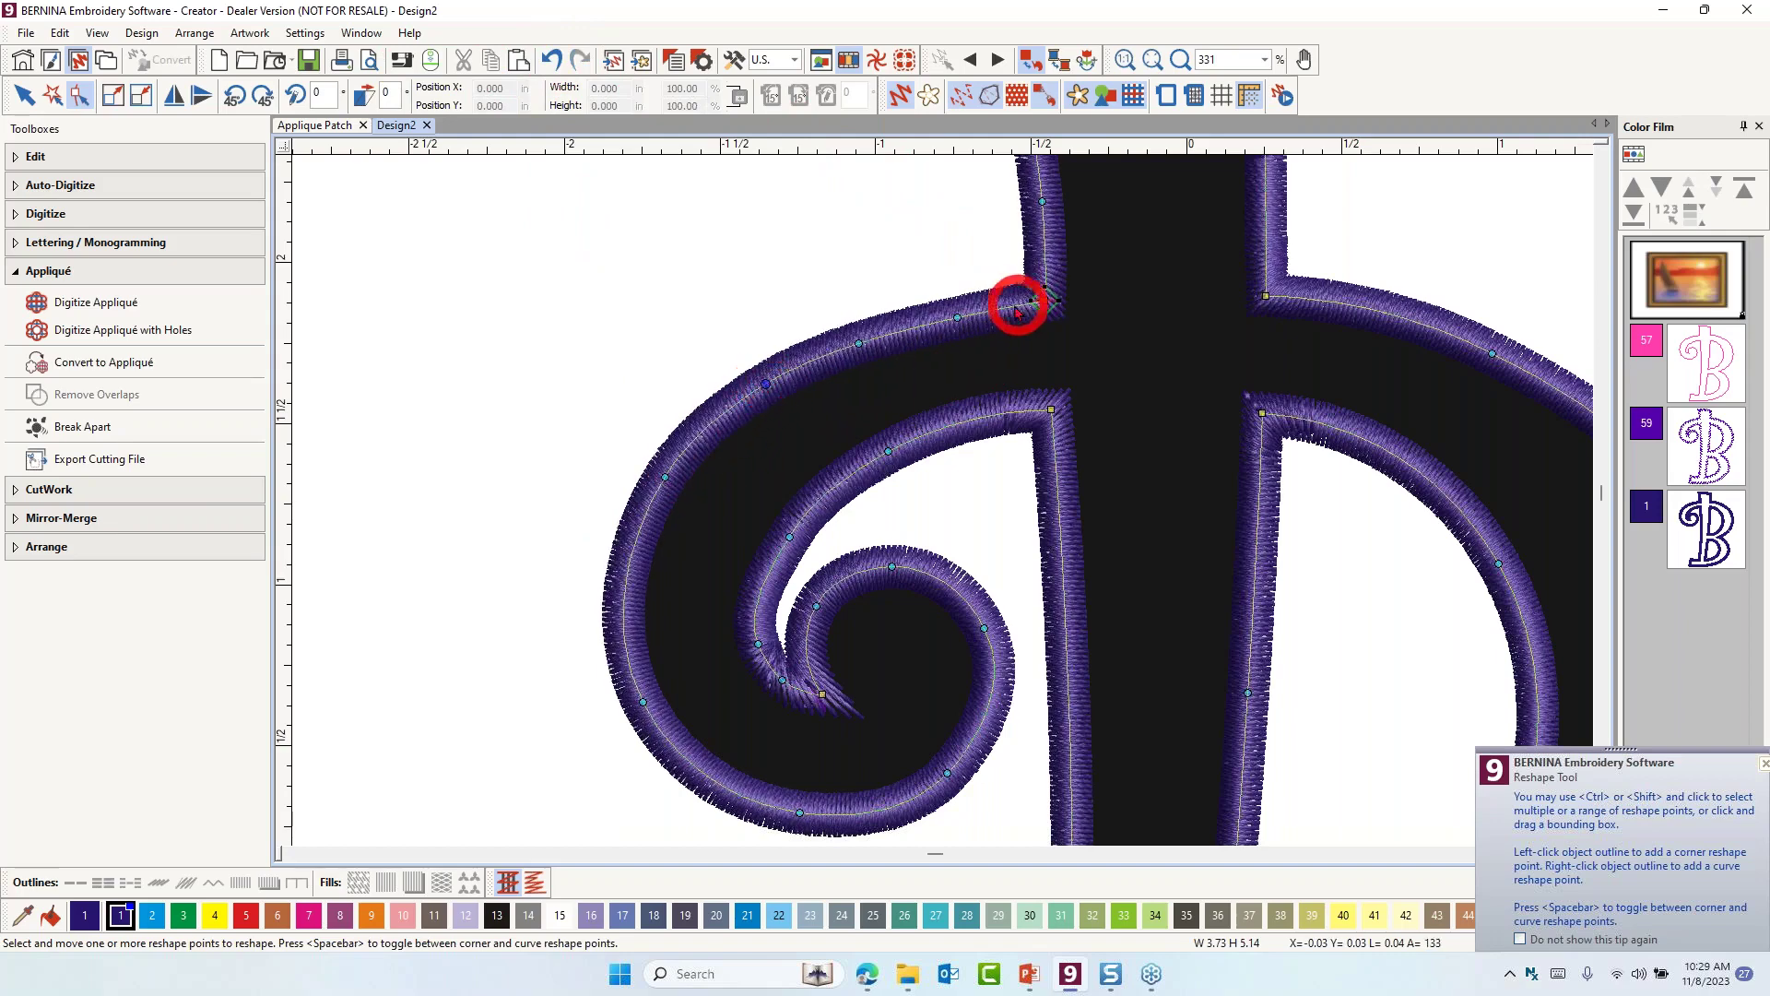
# Try changing the corner point where the stem's upper end meets the upper bowl into a curve point, and undo the change
pyautogui.scroll(2, 857, 724)
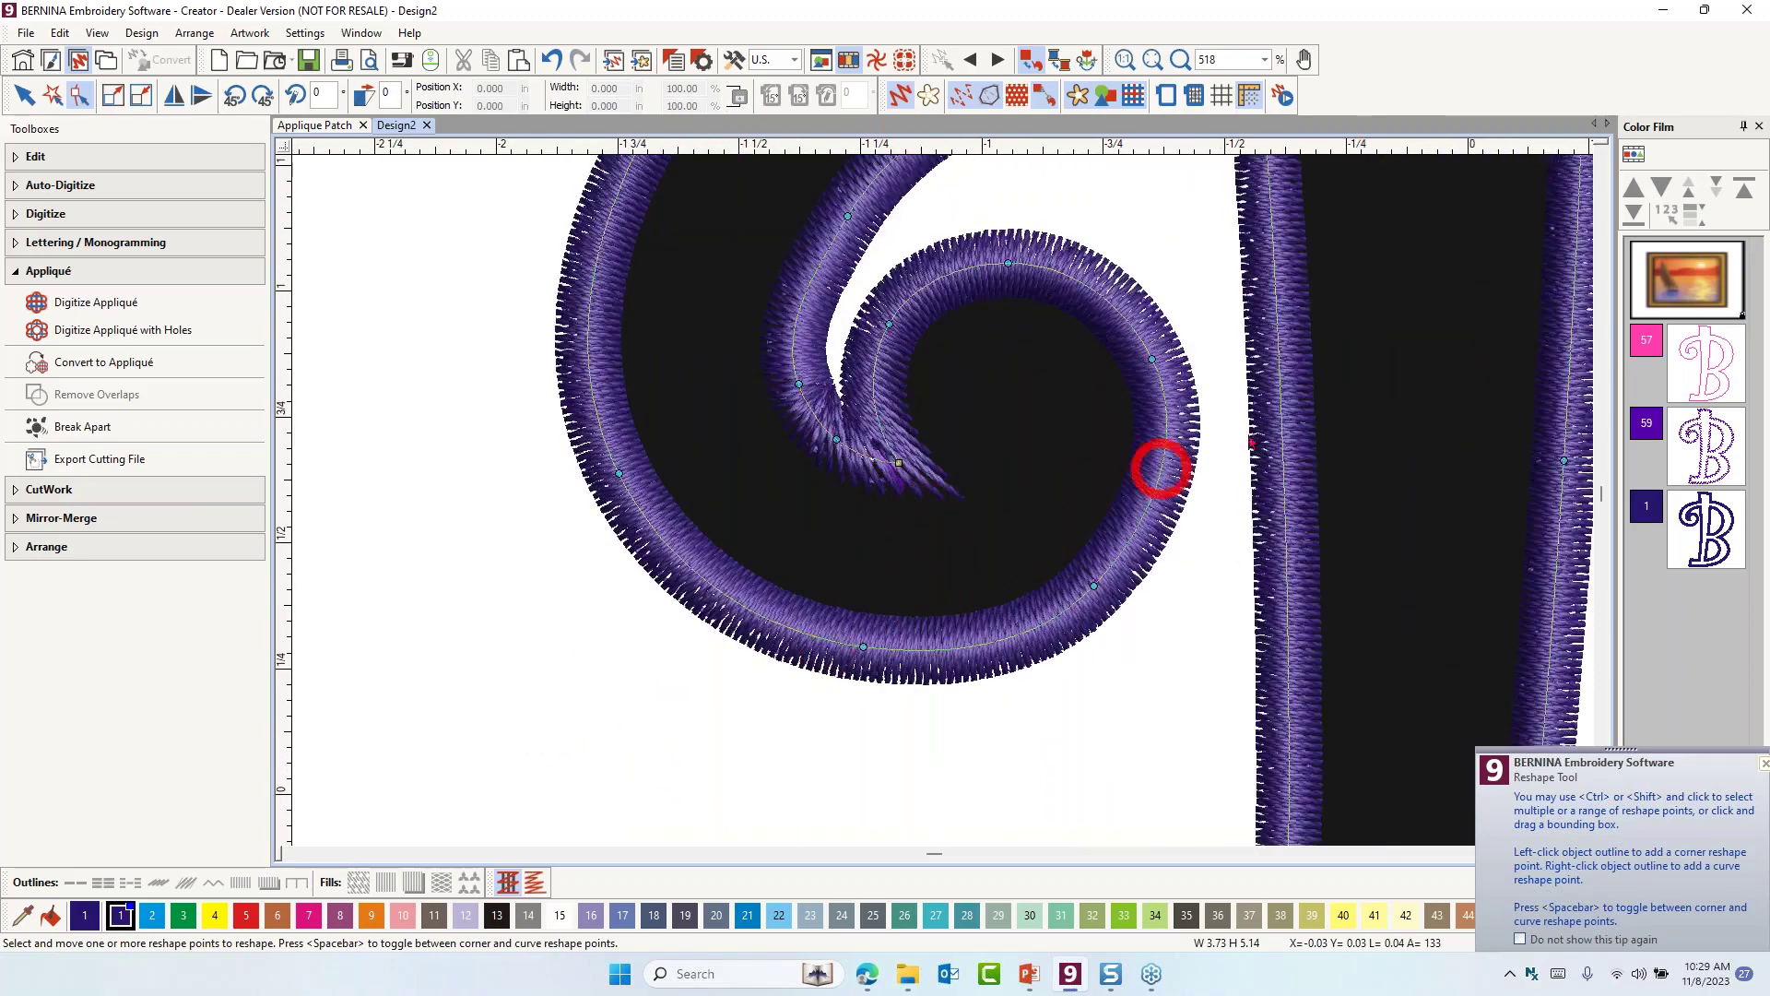
pyautogui.scroll(-4, 1253, 427)
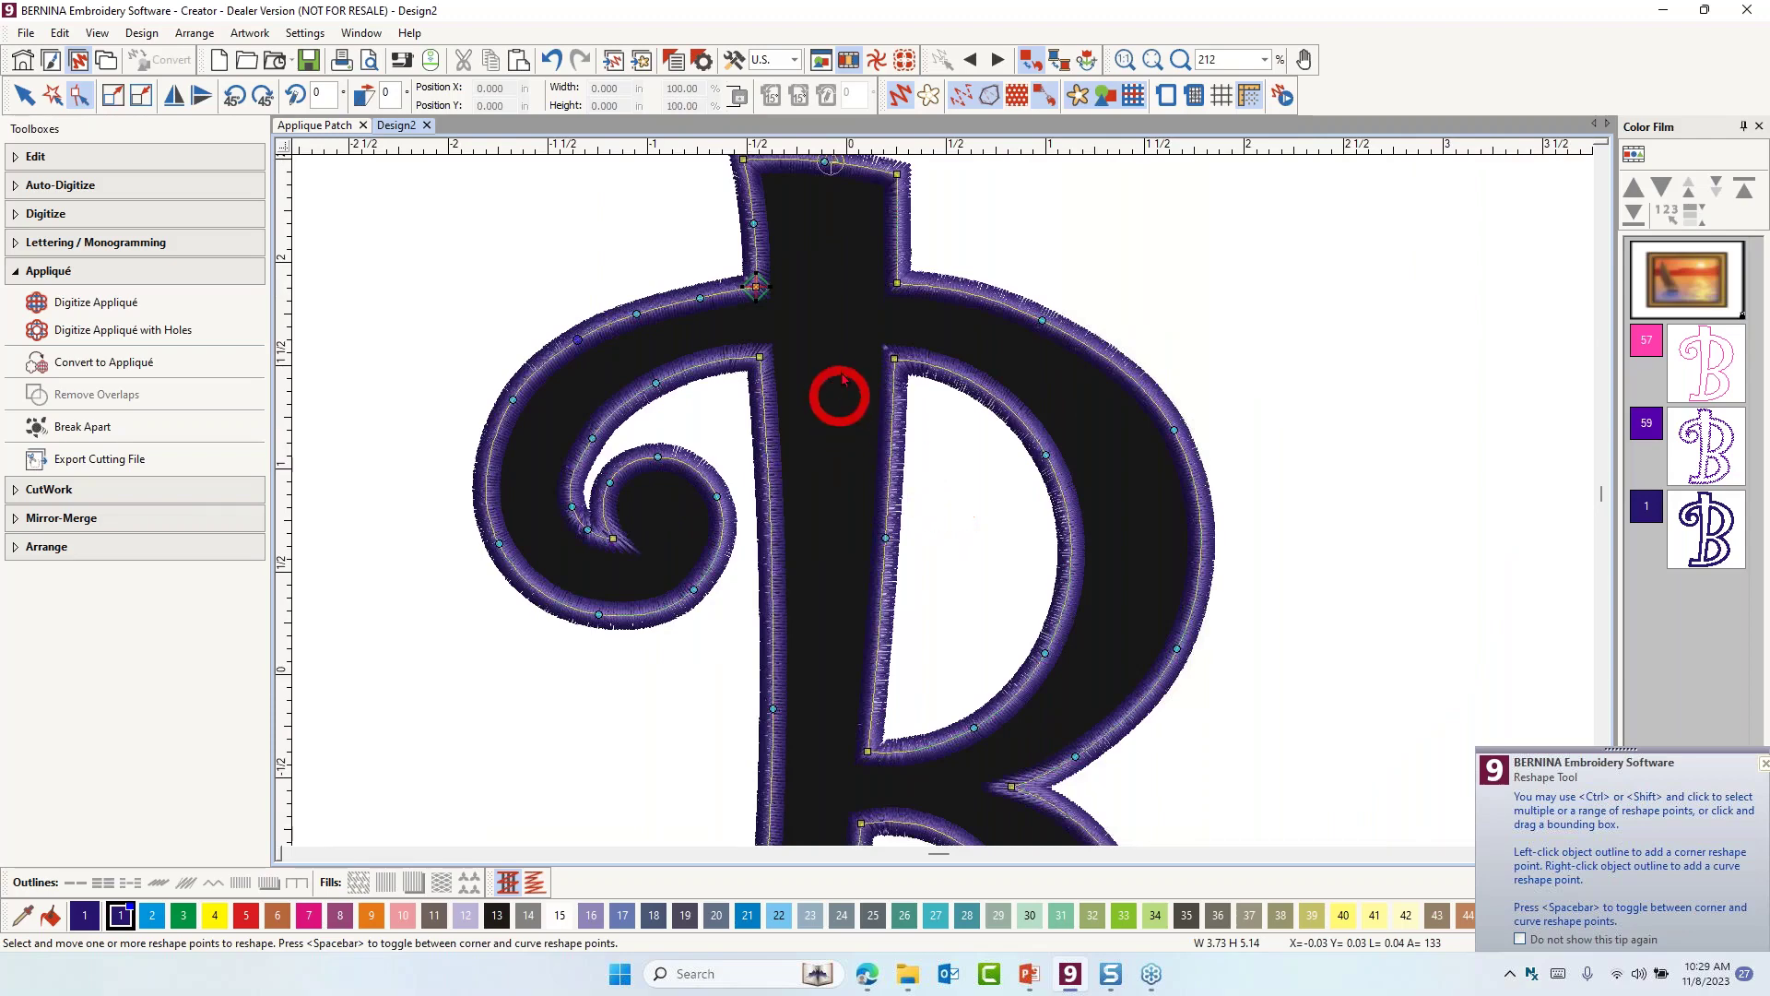
pyautogui.moveTo(896, 282); pyautogui.dragTo(835, 412)
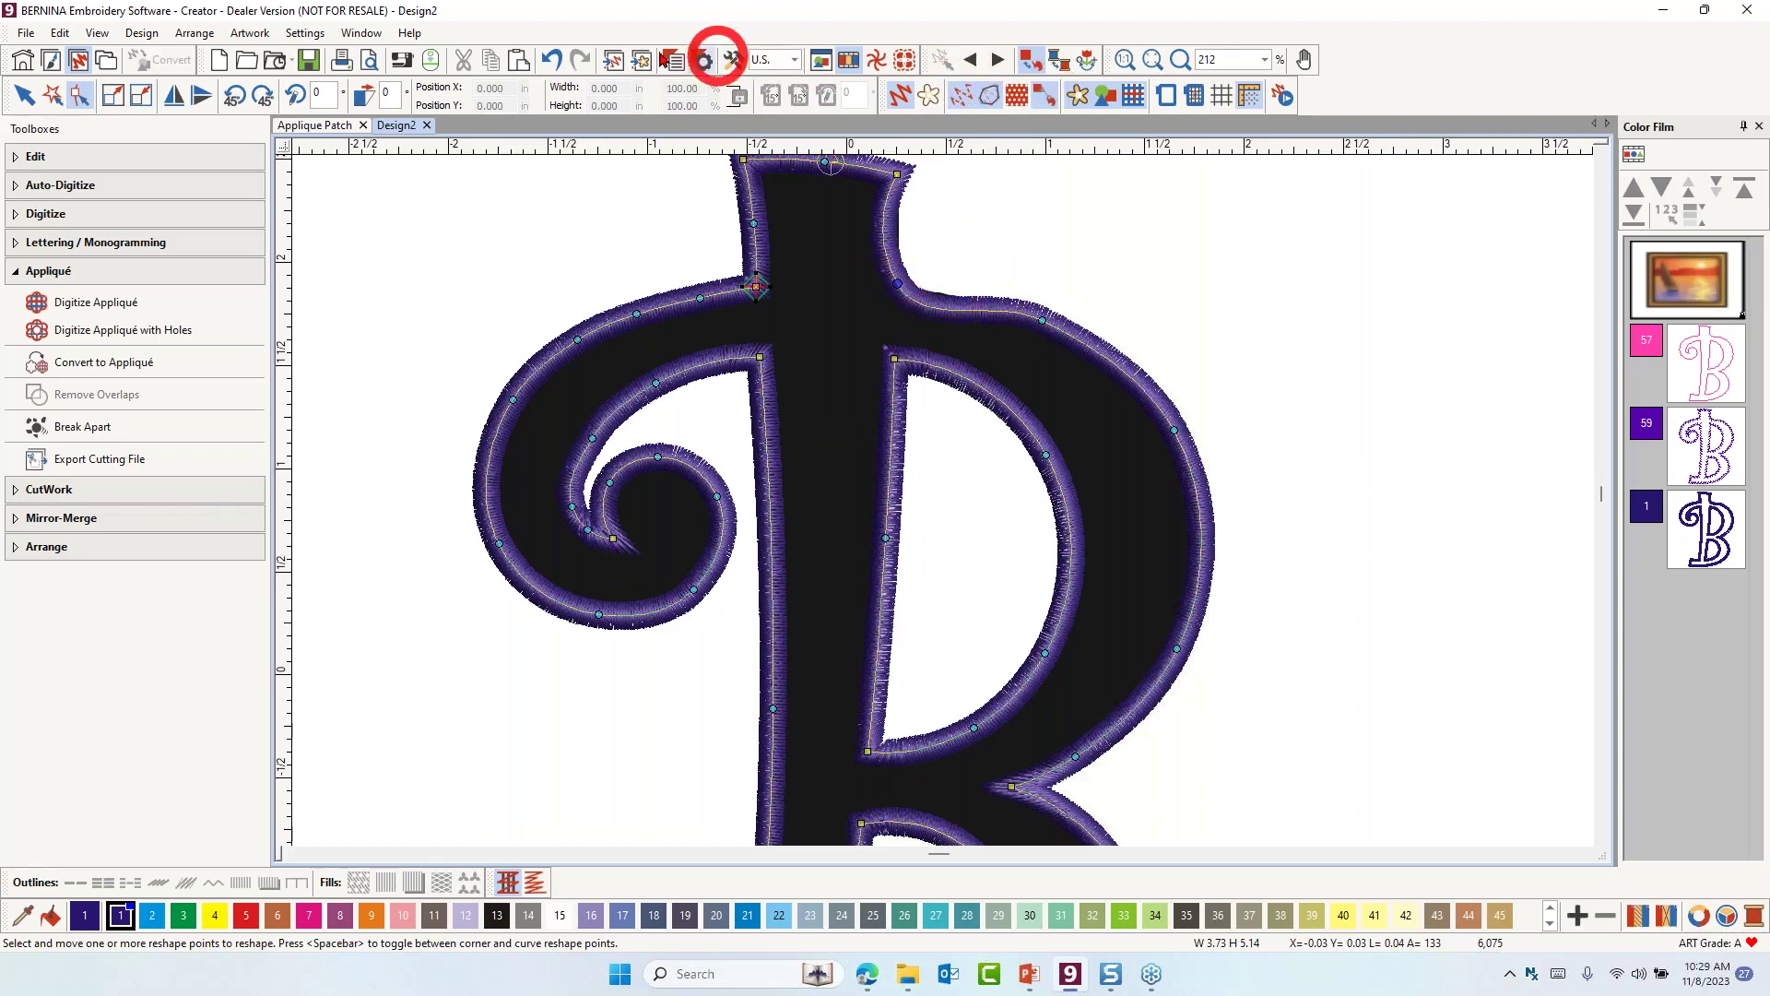
pyautogui.click(550, 62)
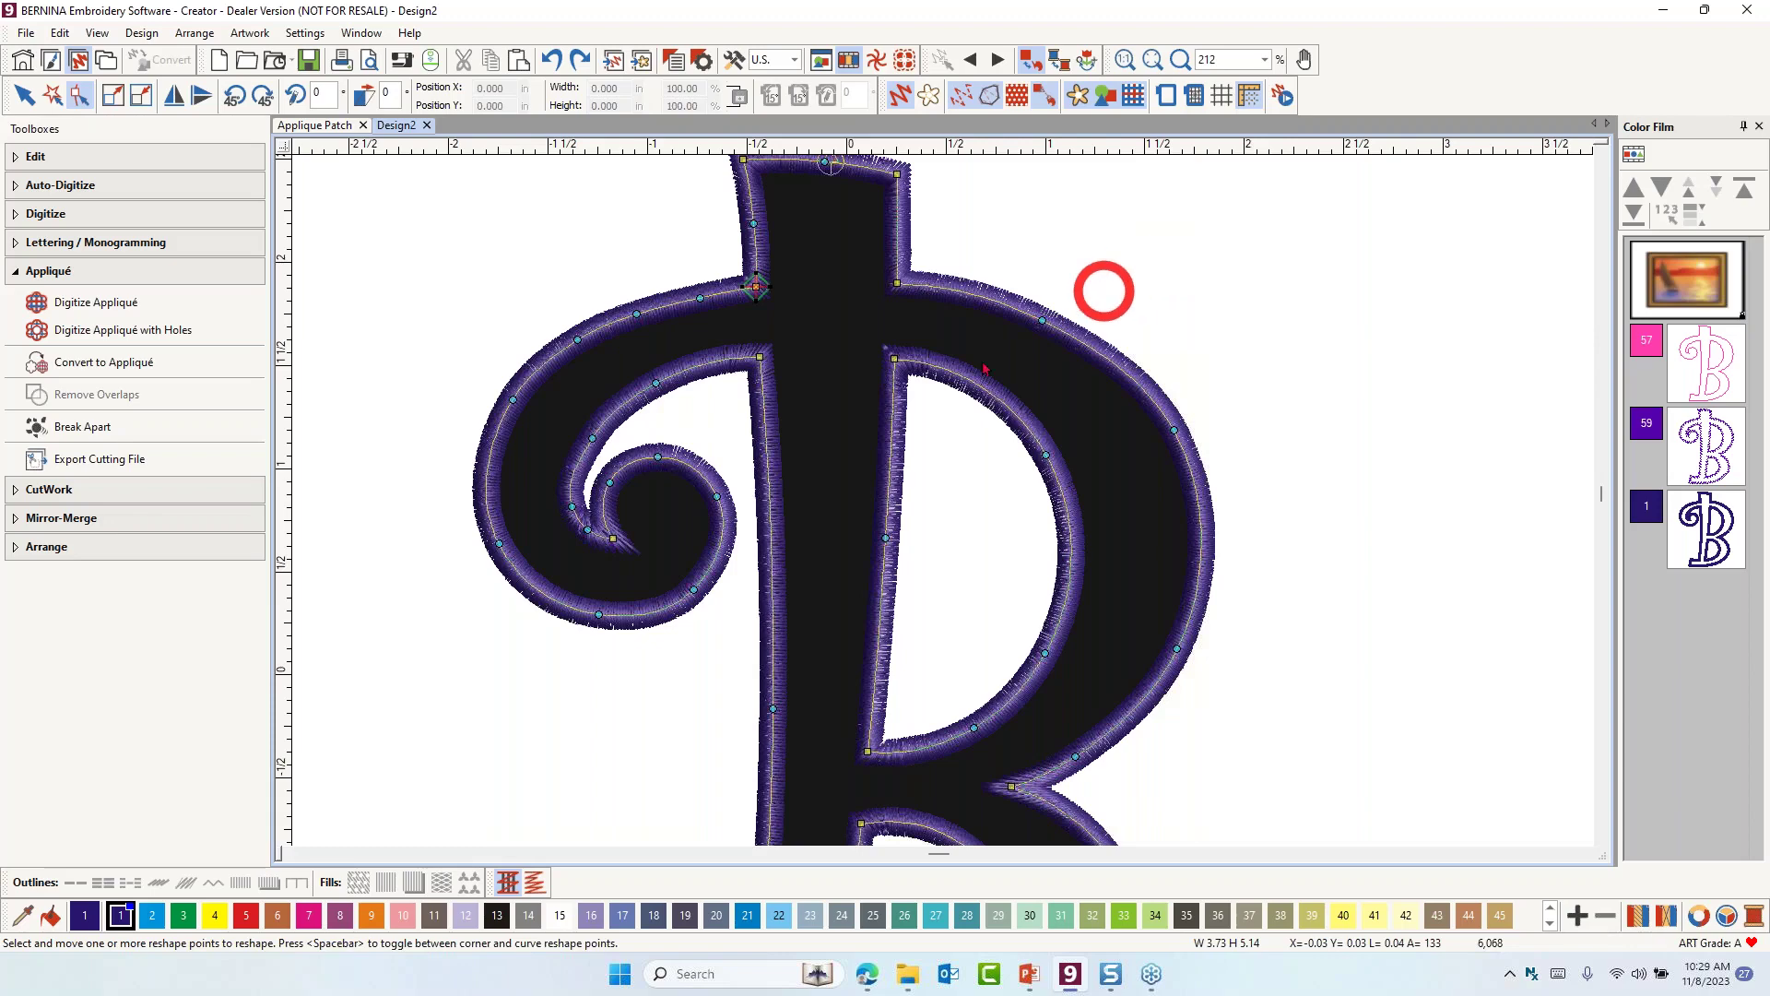
# Move the outline point on the curled arm's inner edge slightly and reshape the outline at the inner tip of the curl
pyautogui.scroll(2, 580, 507)
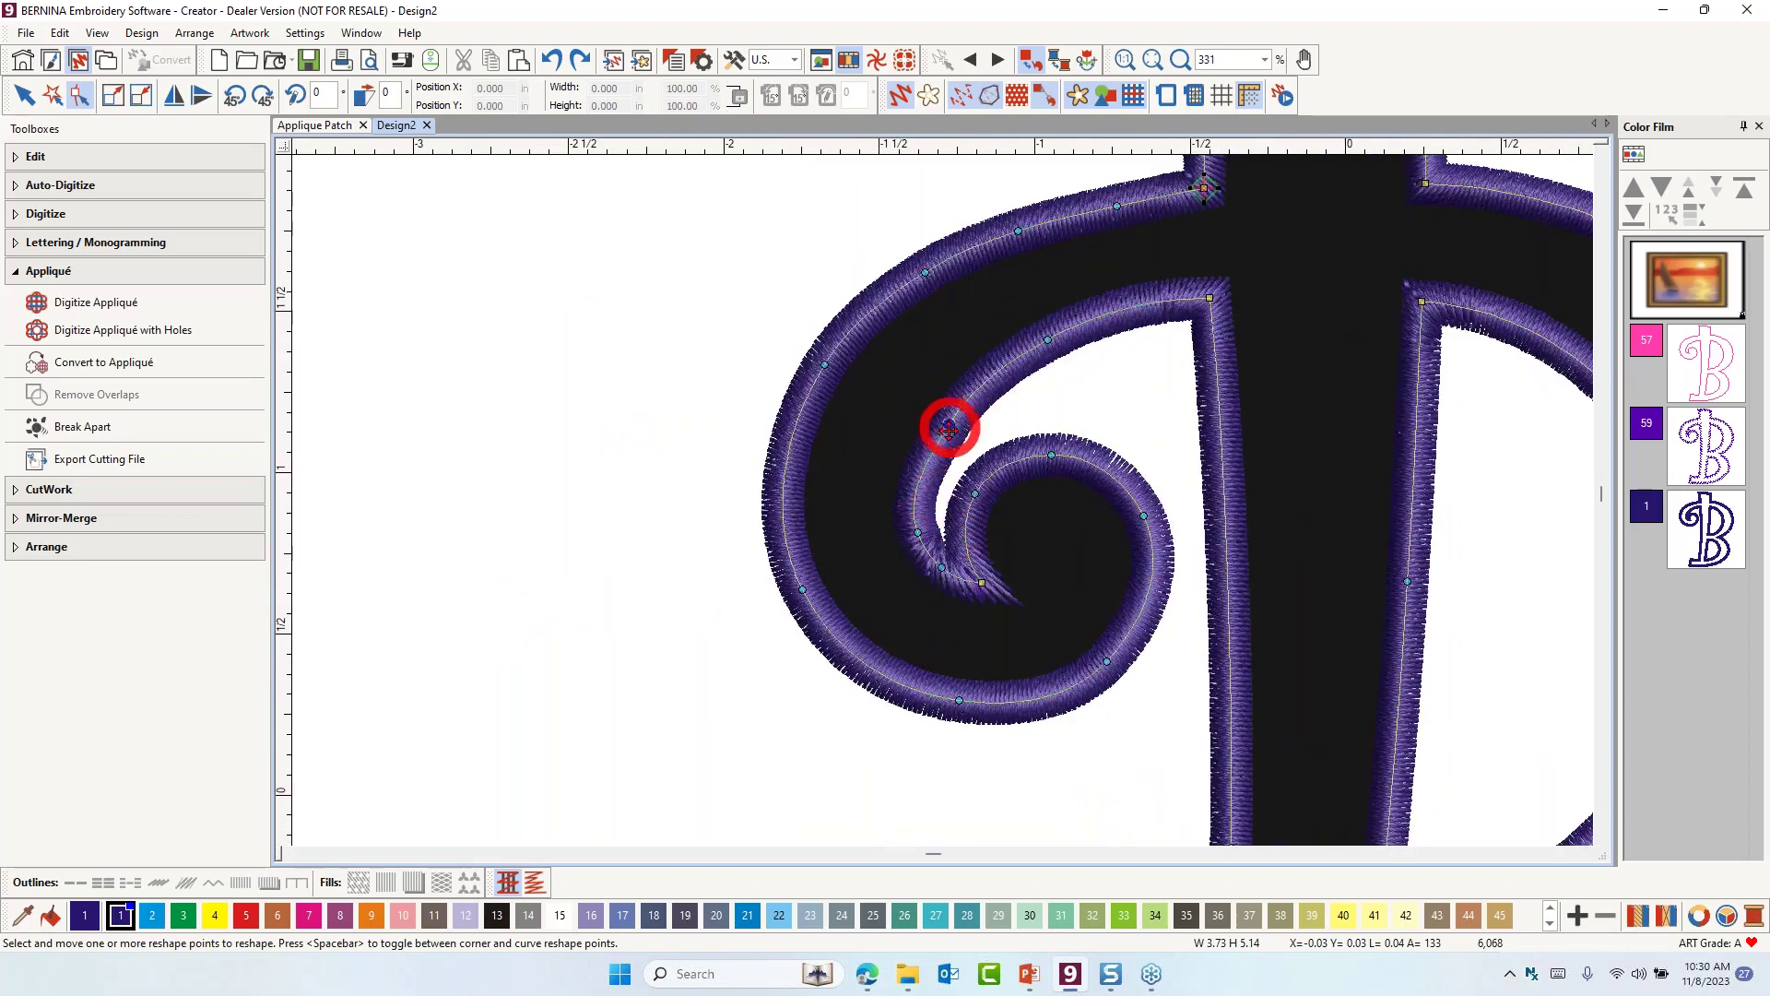
pyautogui.moveTo(948, 421); pyautogui.dragTo(944, 415)
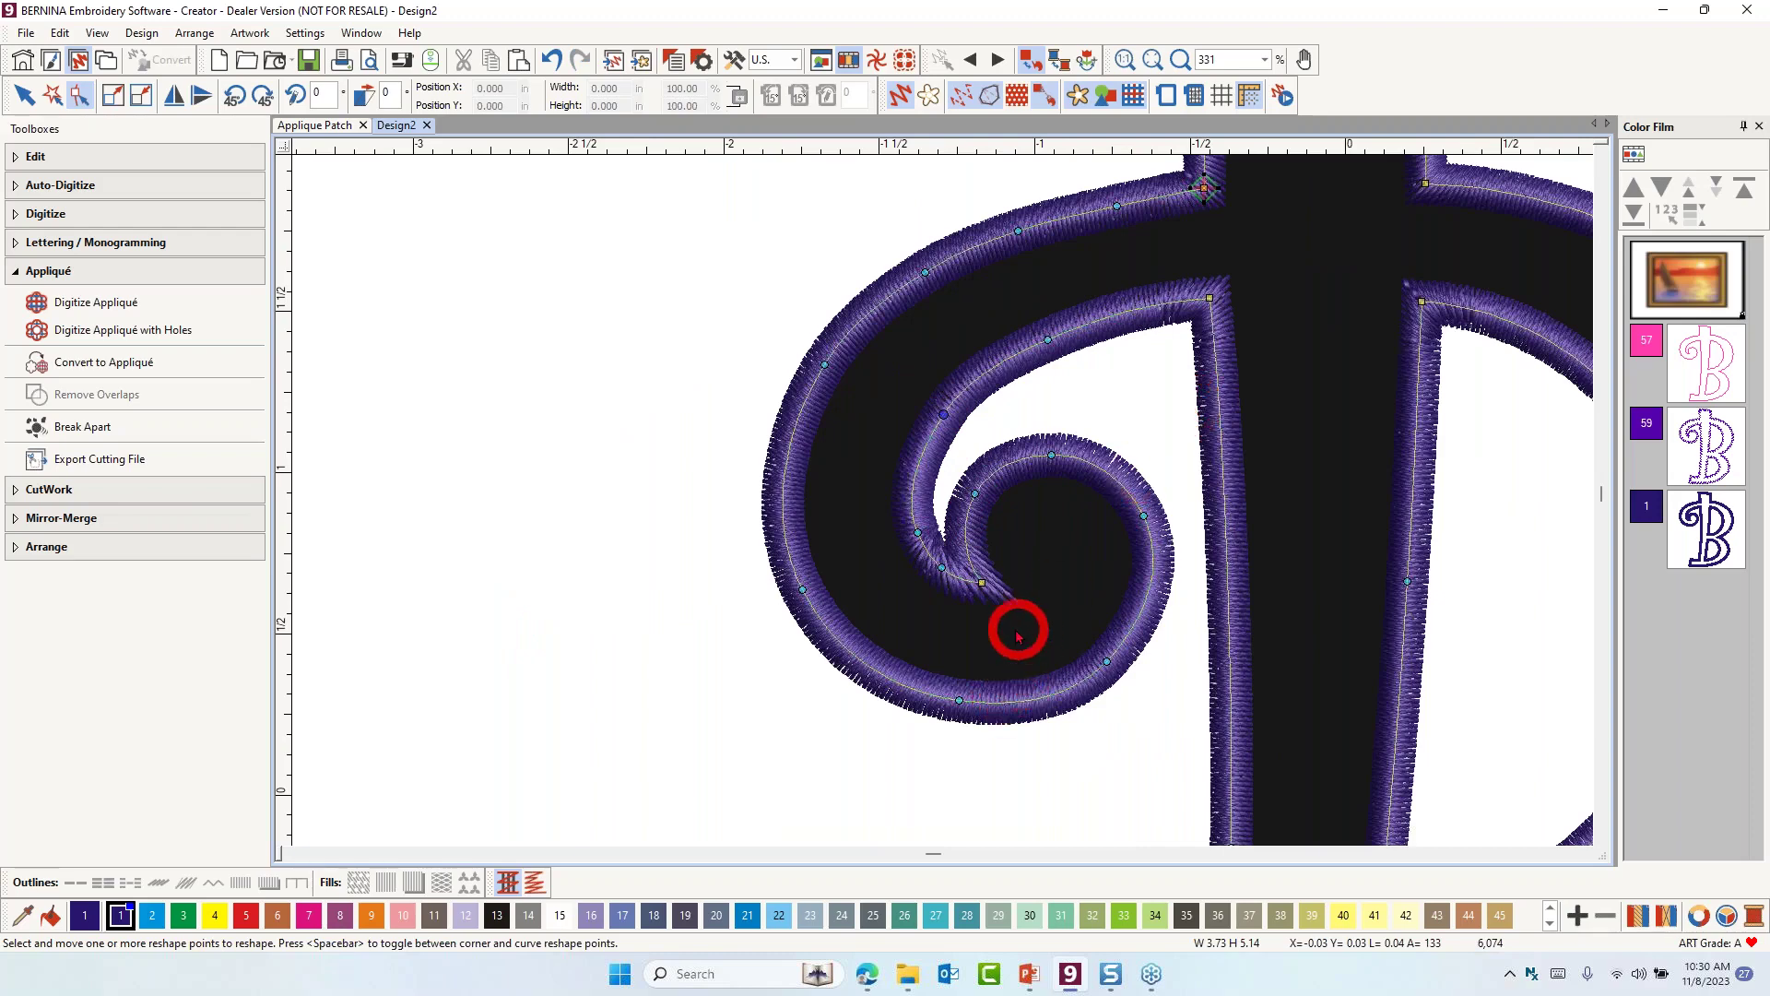
pyautogui.scroll(3, 1011, 625)
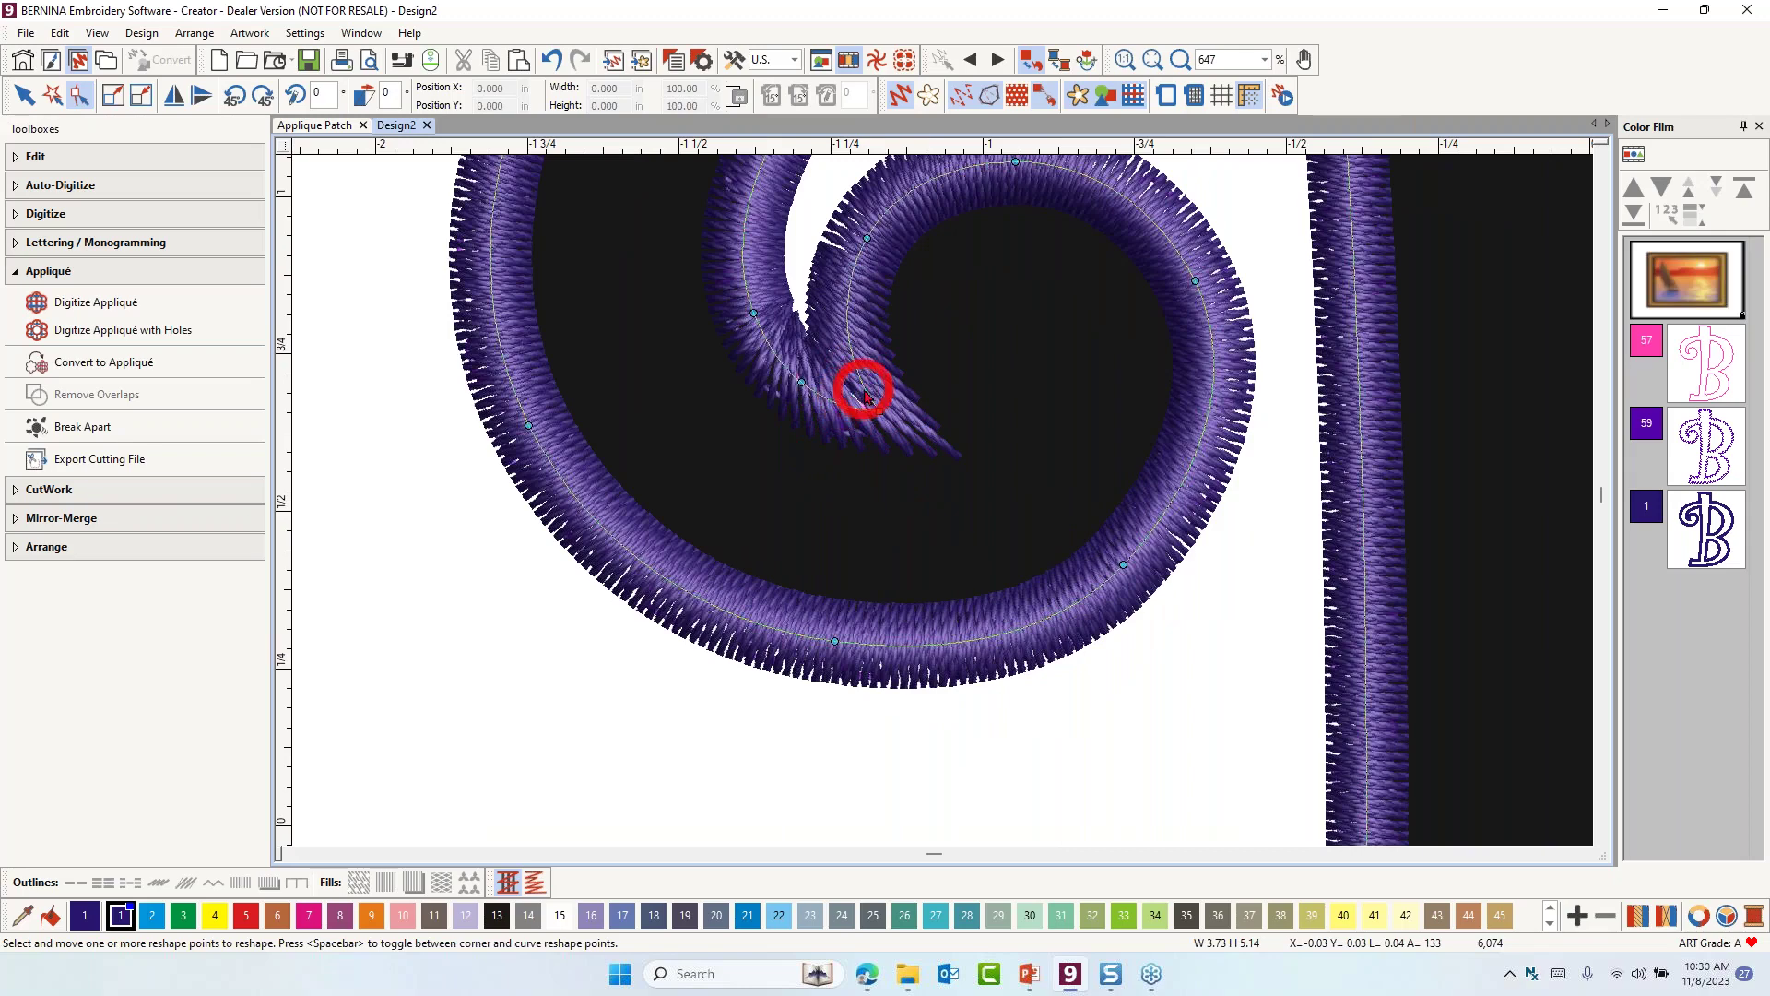
pyautogui.moveTo(867, 396)
pyautogui.mouseDown()
pyautogui.moveTo(879, 414)
pyautogui.moveTo(863, 406)
pyautogui.mouseUp()
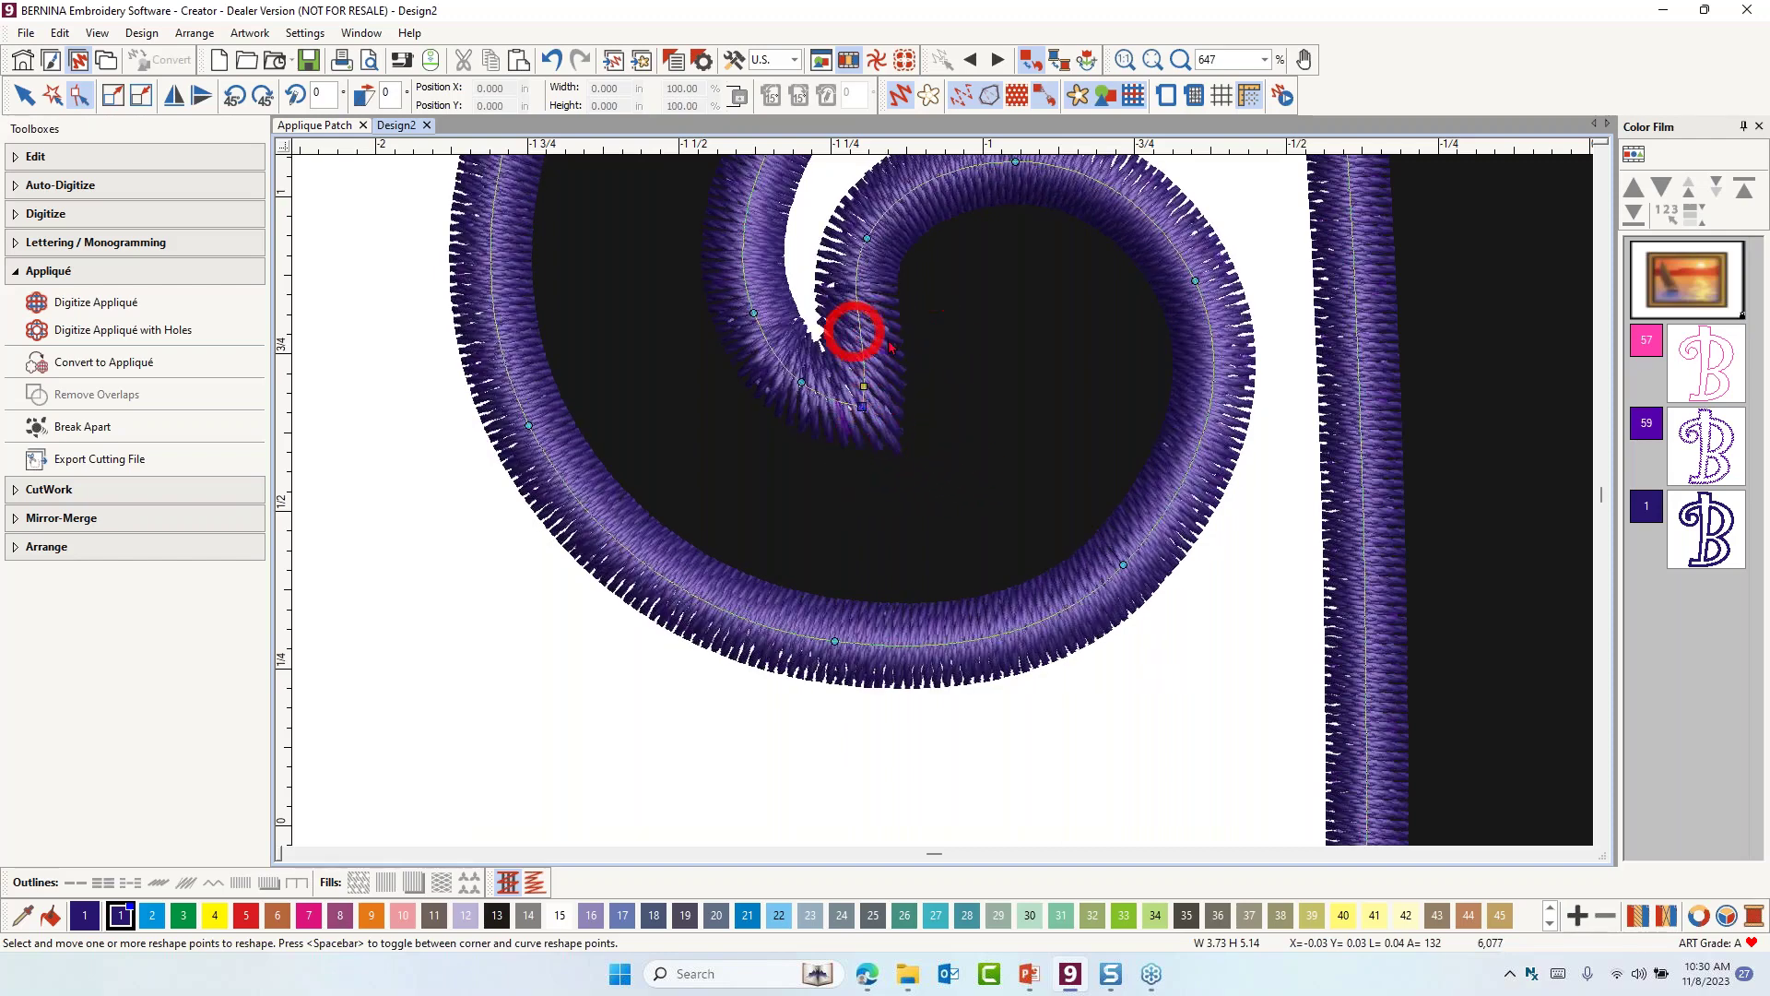
pyautogui.scroll(-3, 866, 395)
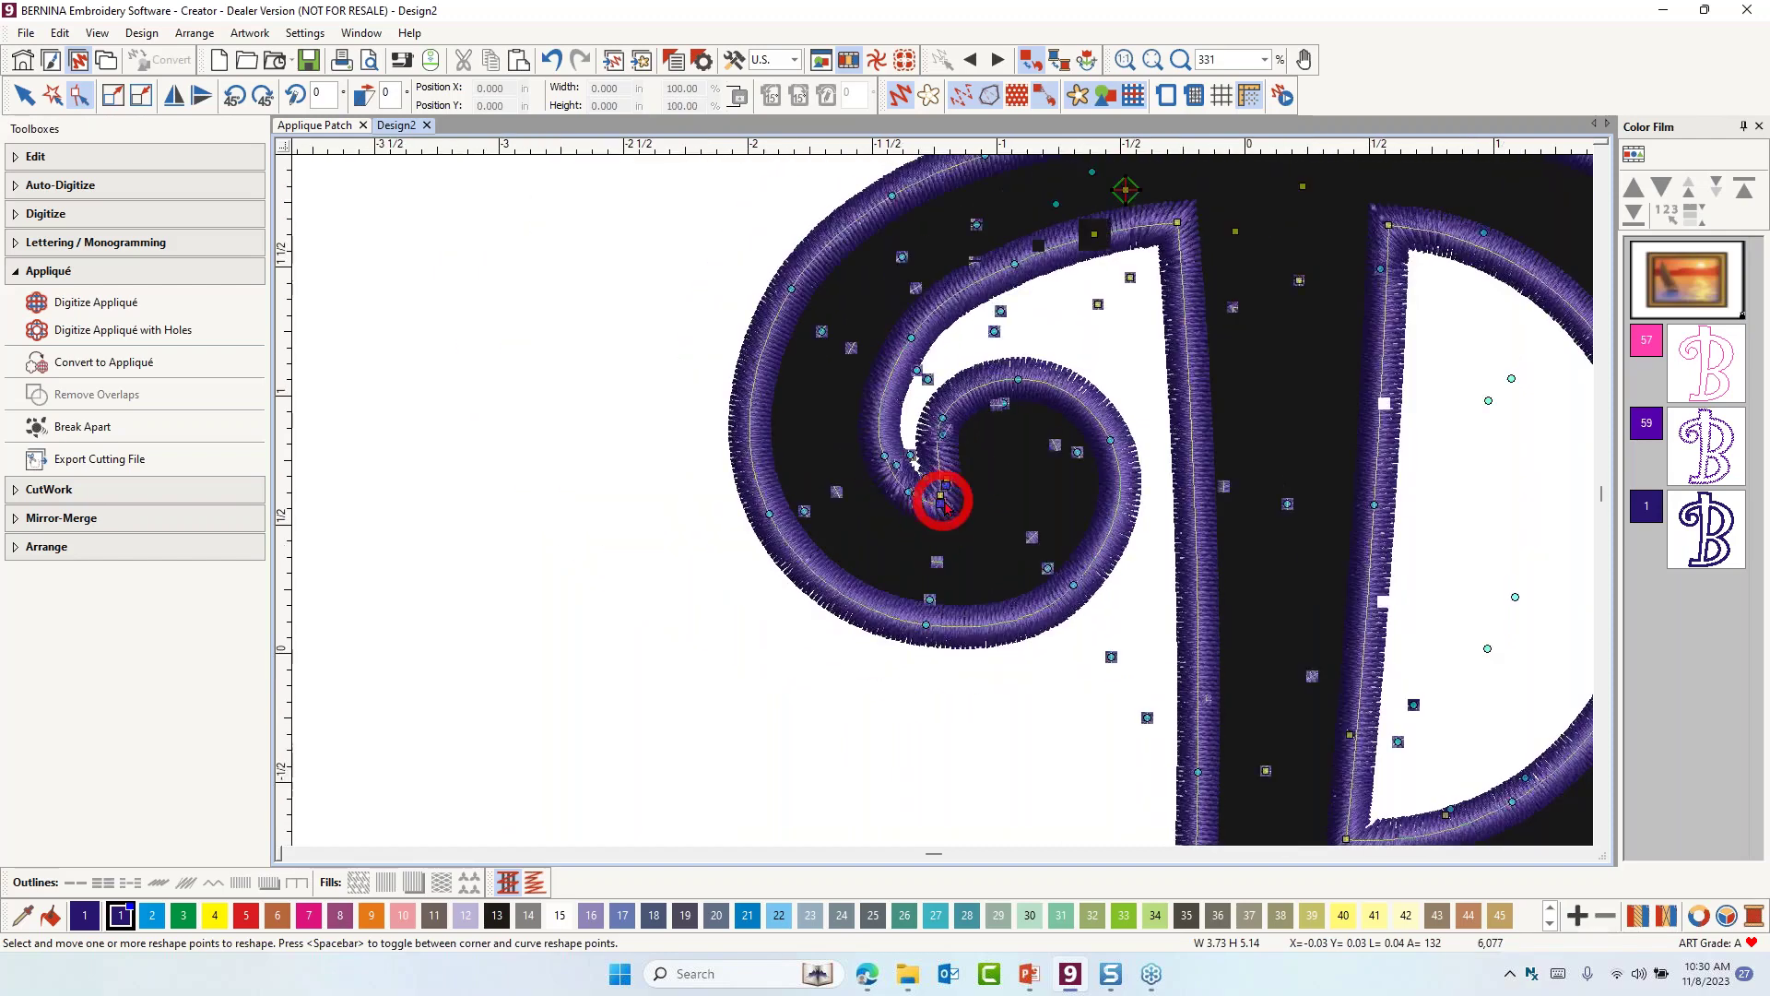
# Reshape the B appliqué's outline by shifting the corner point at the notch between the two bowls slightly inward from the spike's tip
pyautogui.scroll(-3, 943, 502)
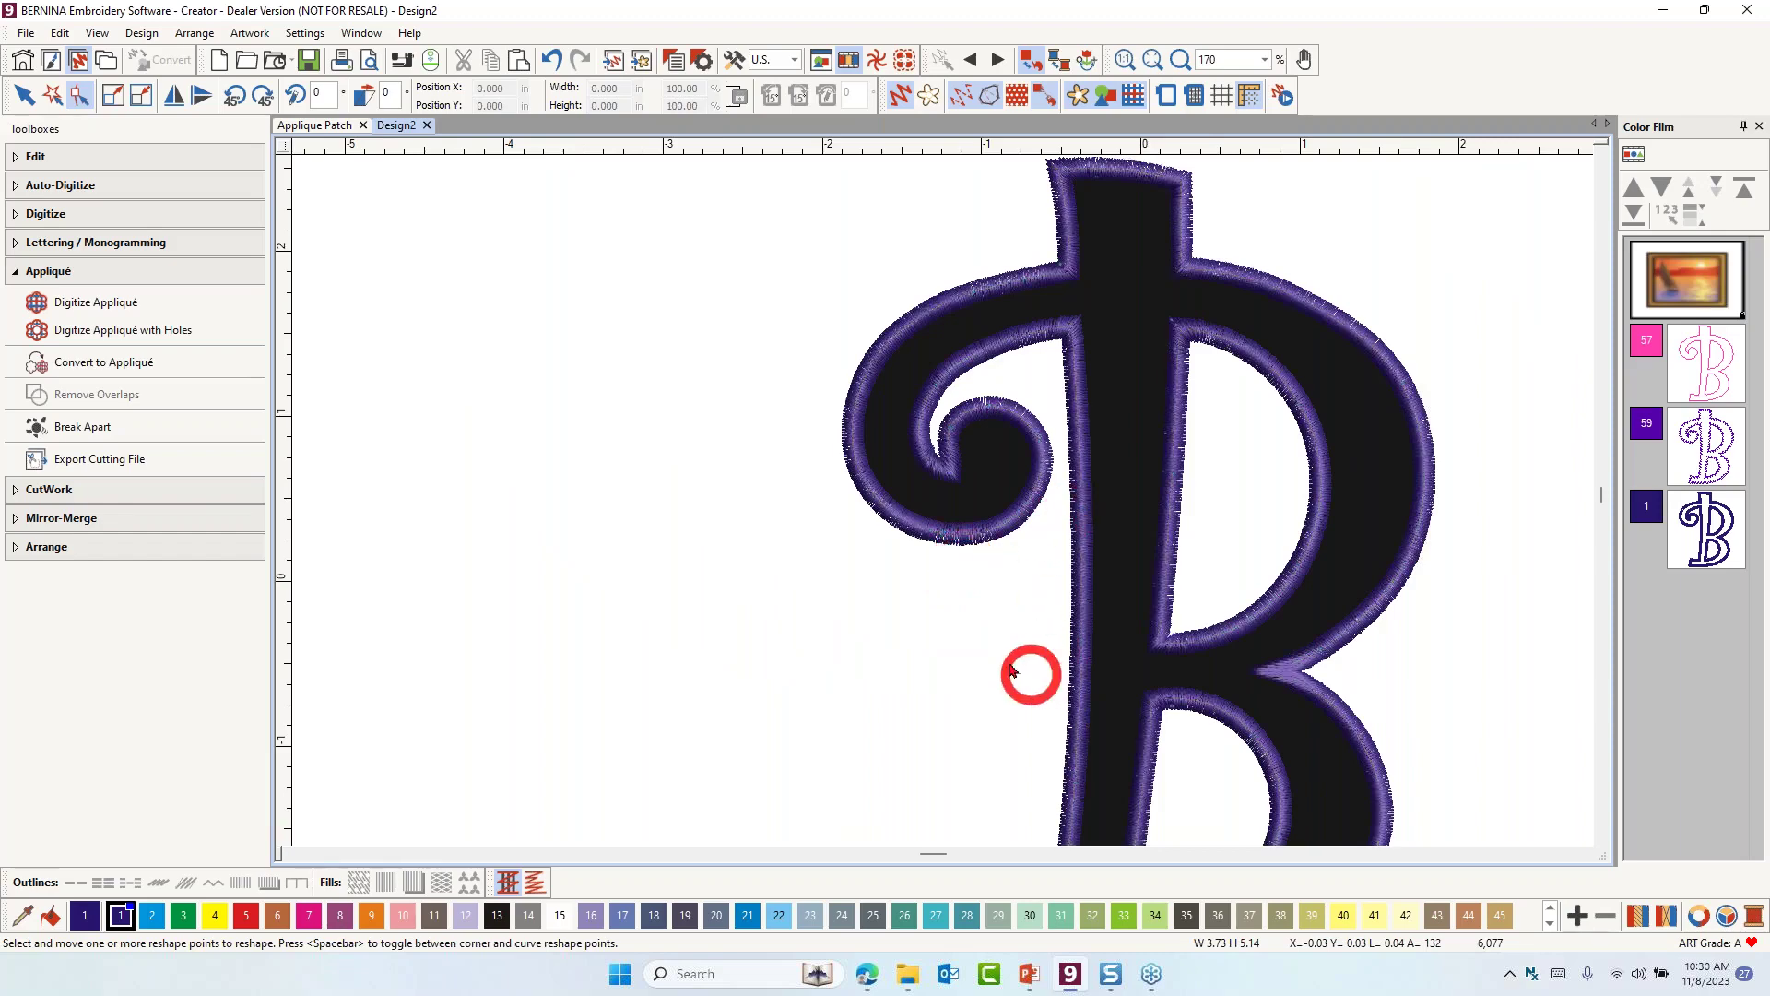
pyautogui.scroll(4, 1291, 668)
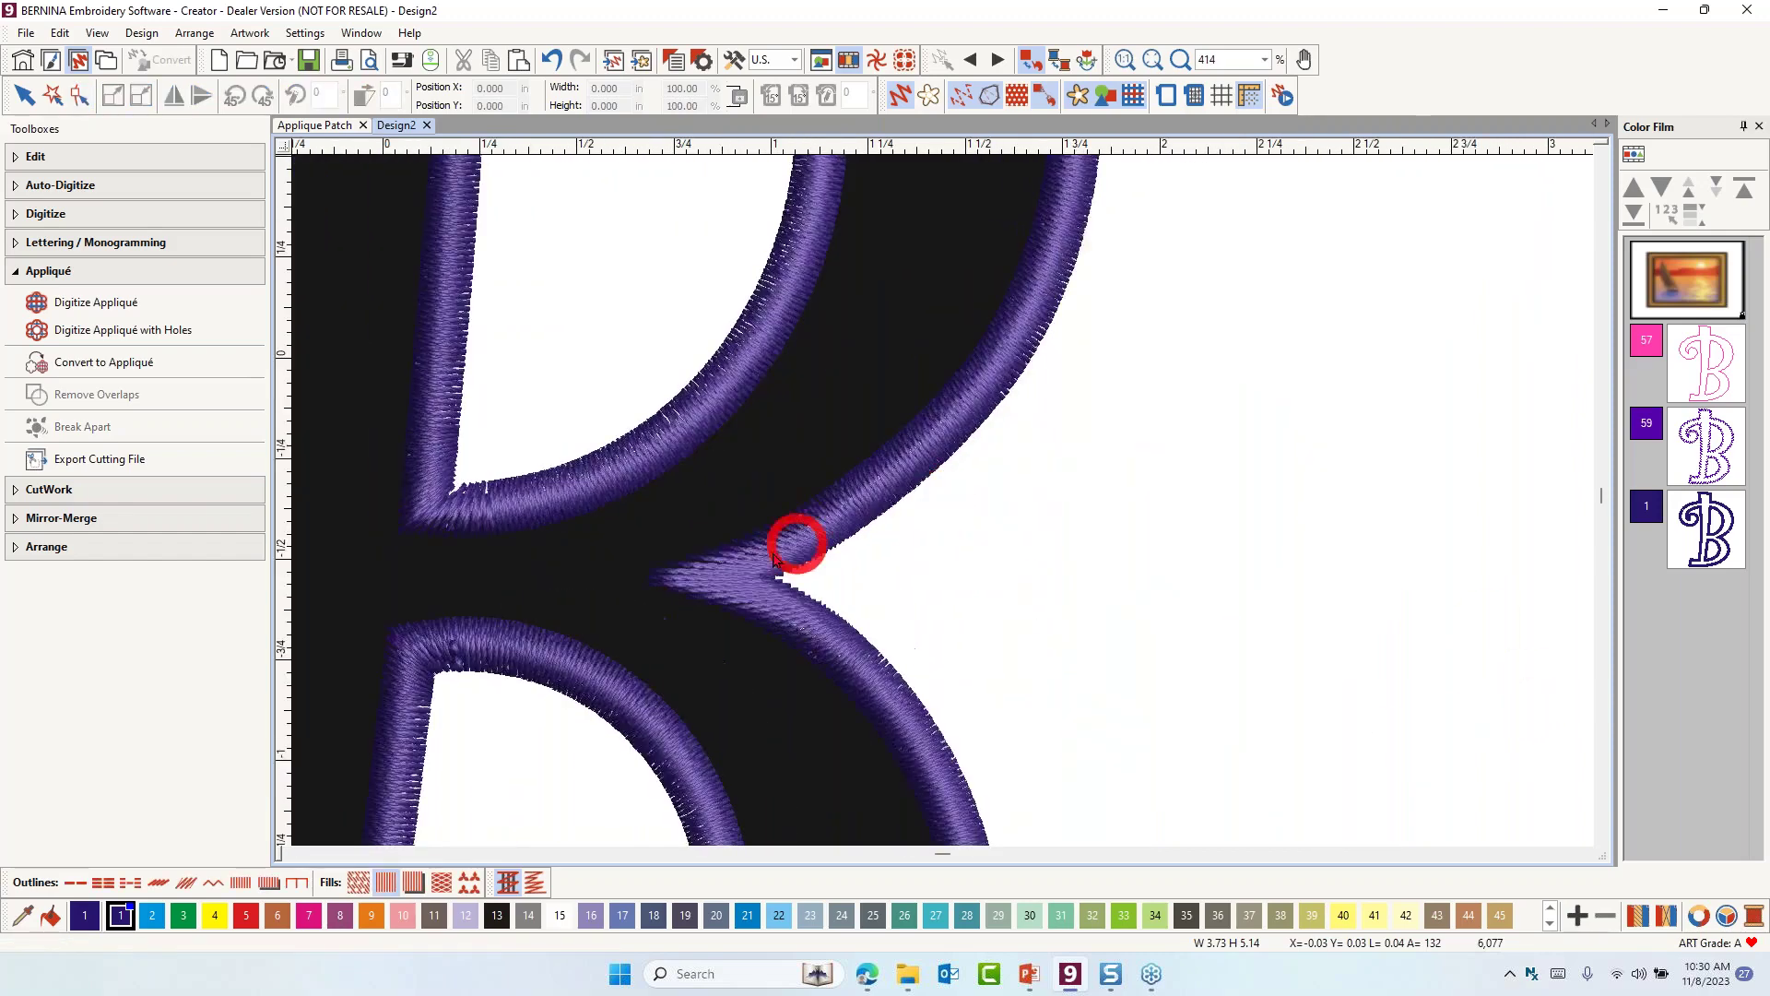
pyautogui.scroll(2, 775, 558)
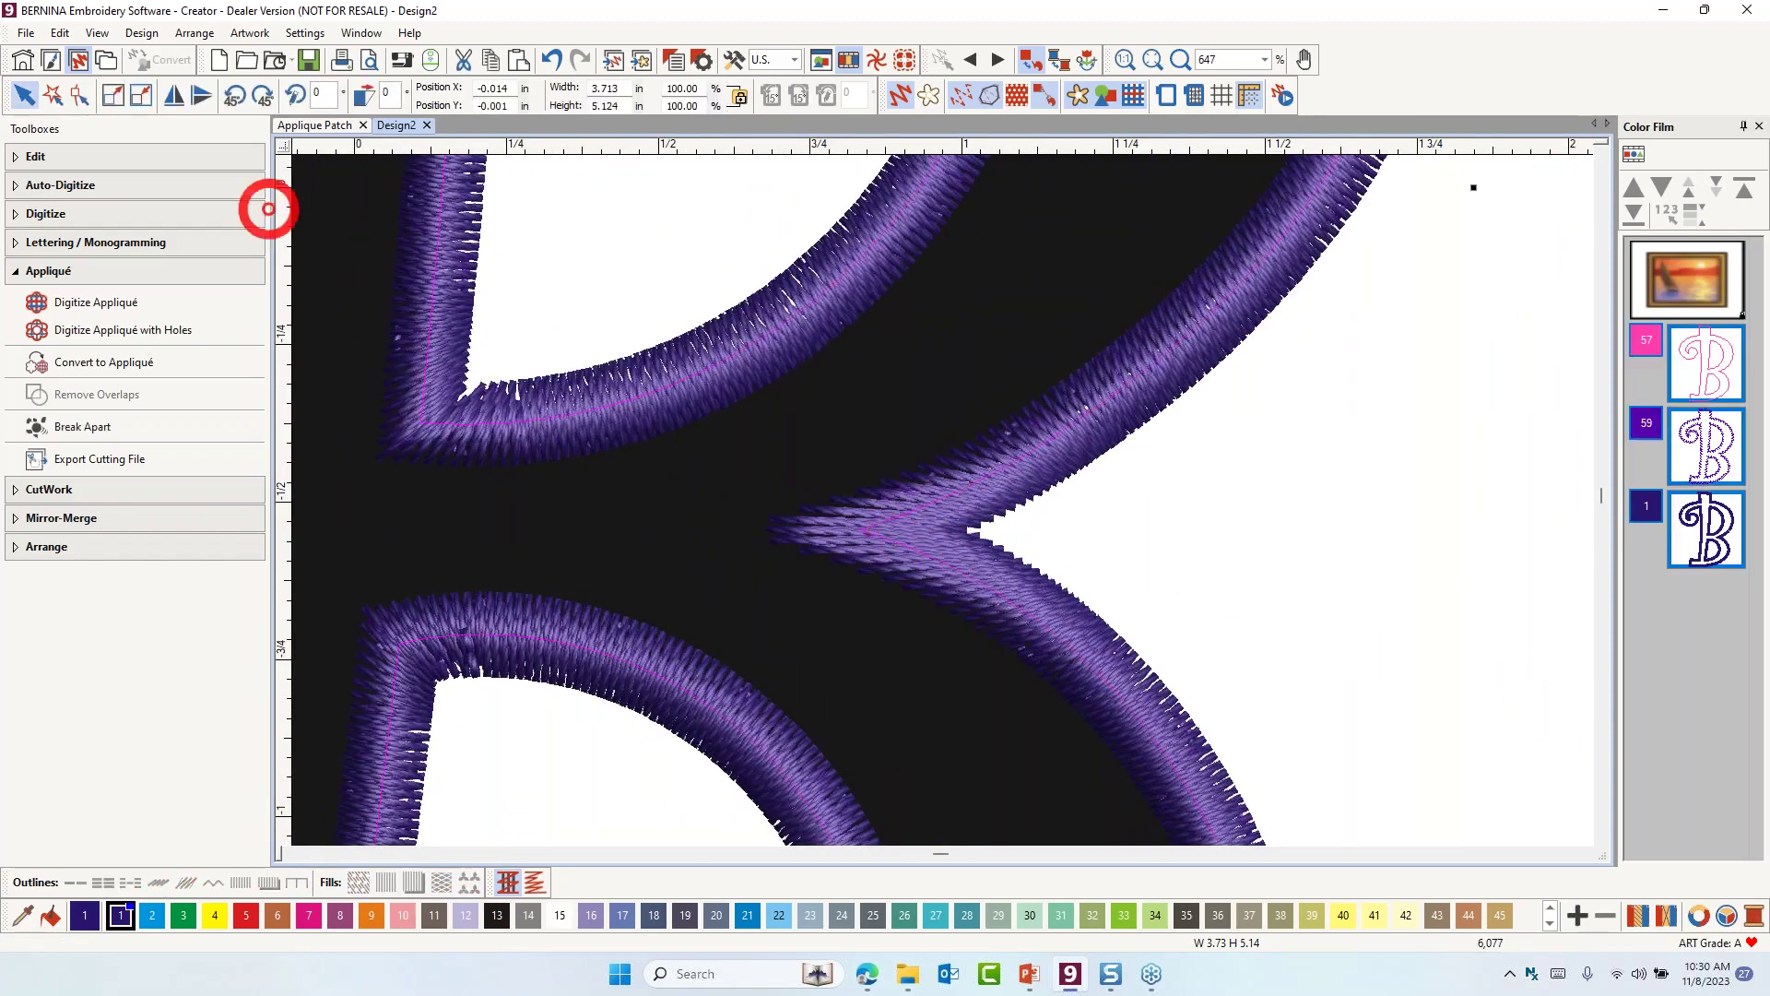
pyautogui.click(78, 94)
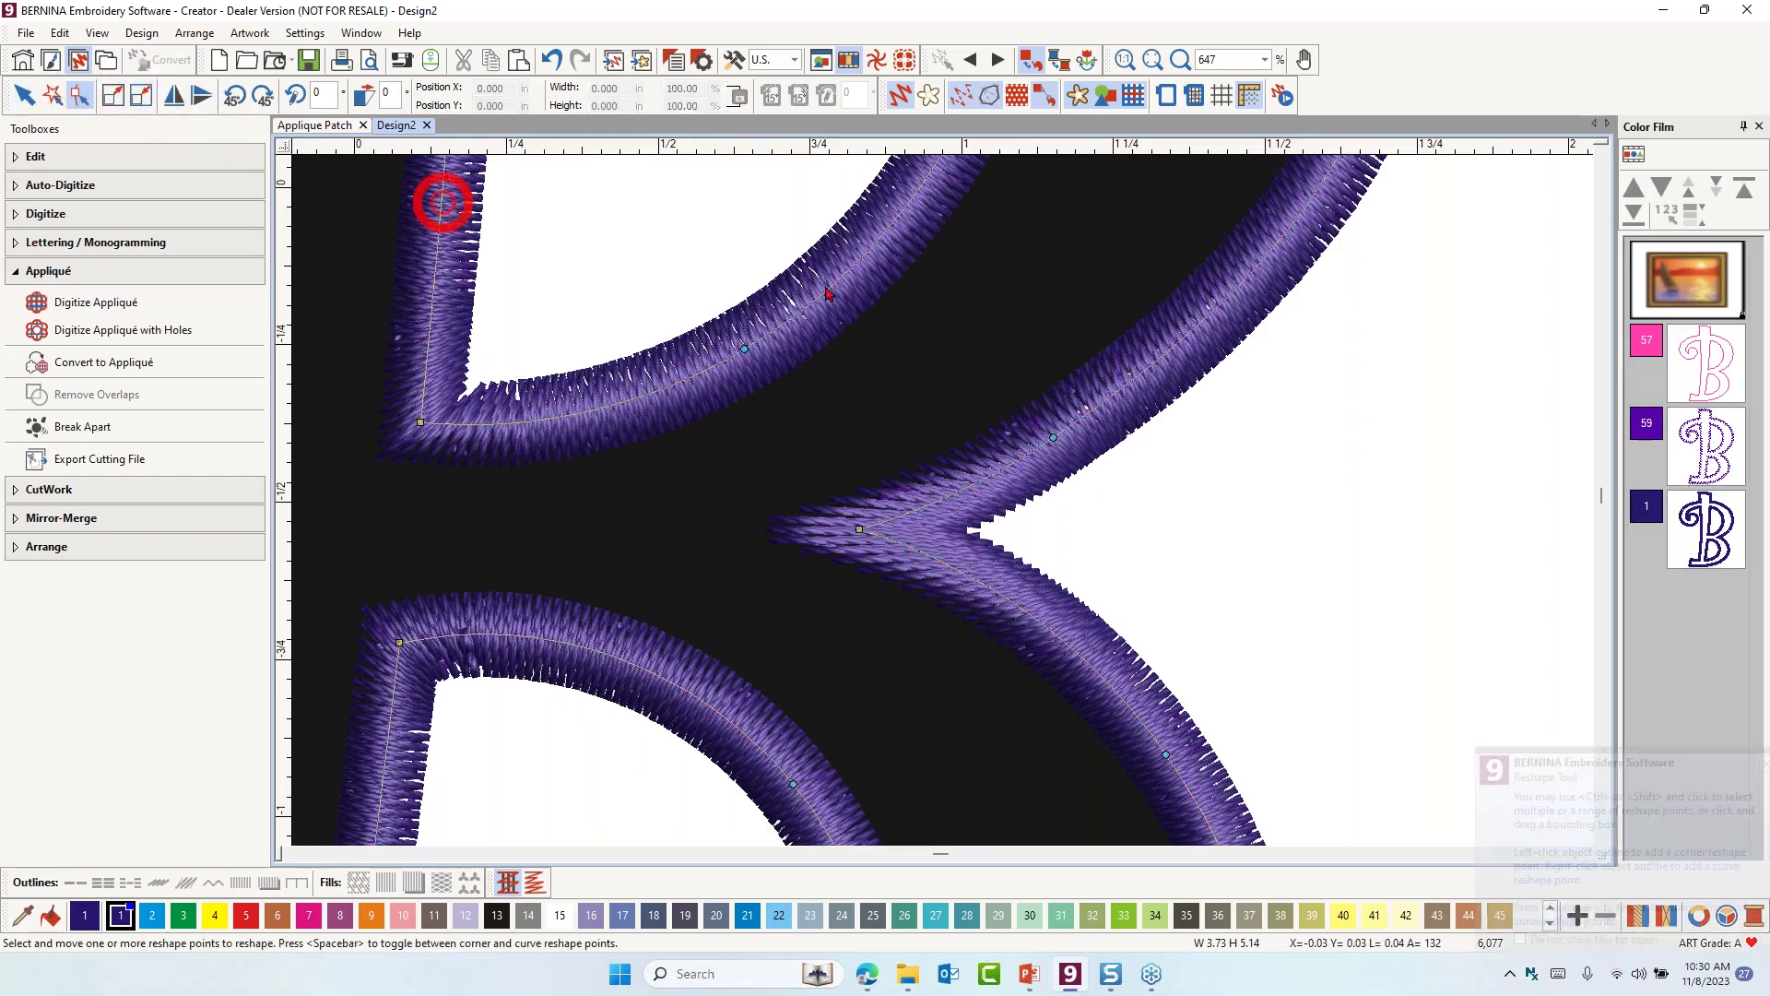
pyautogui.click(882, 522)
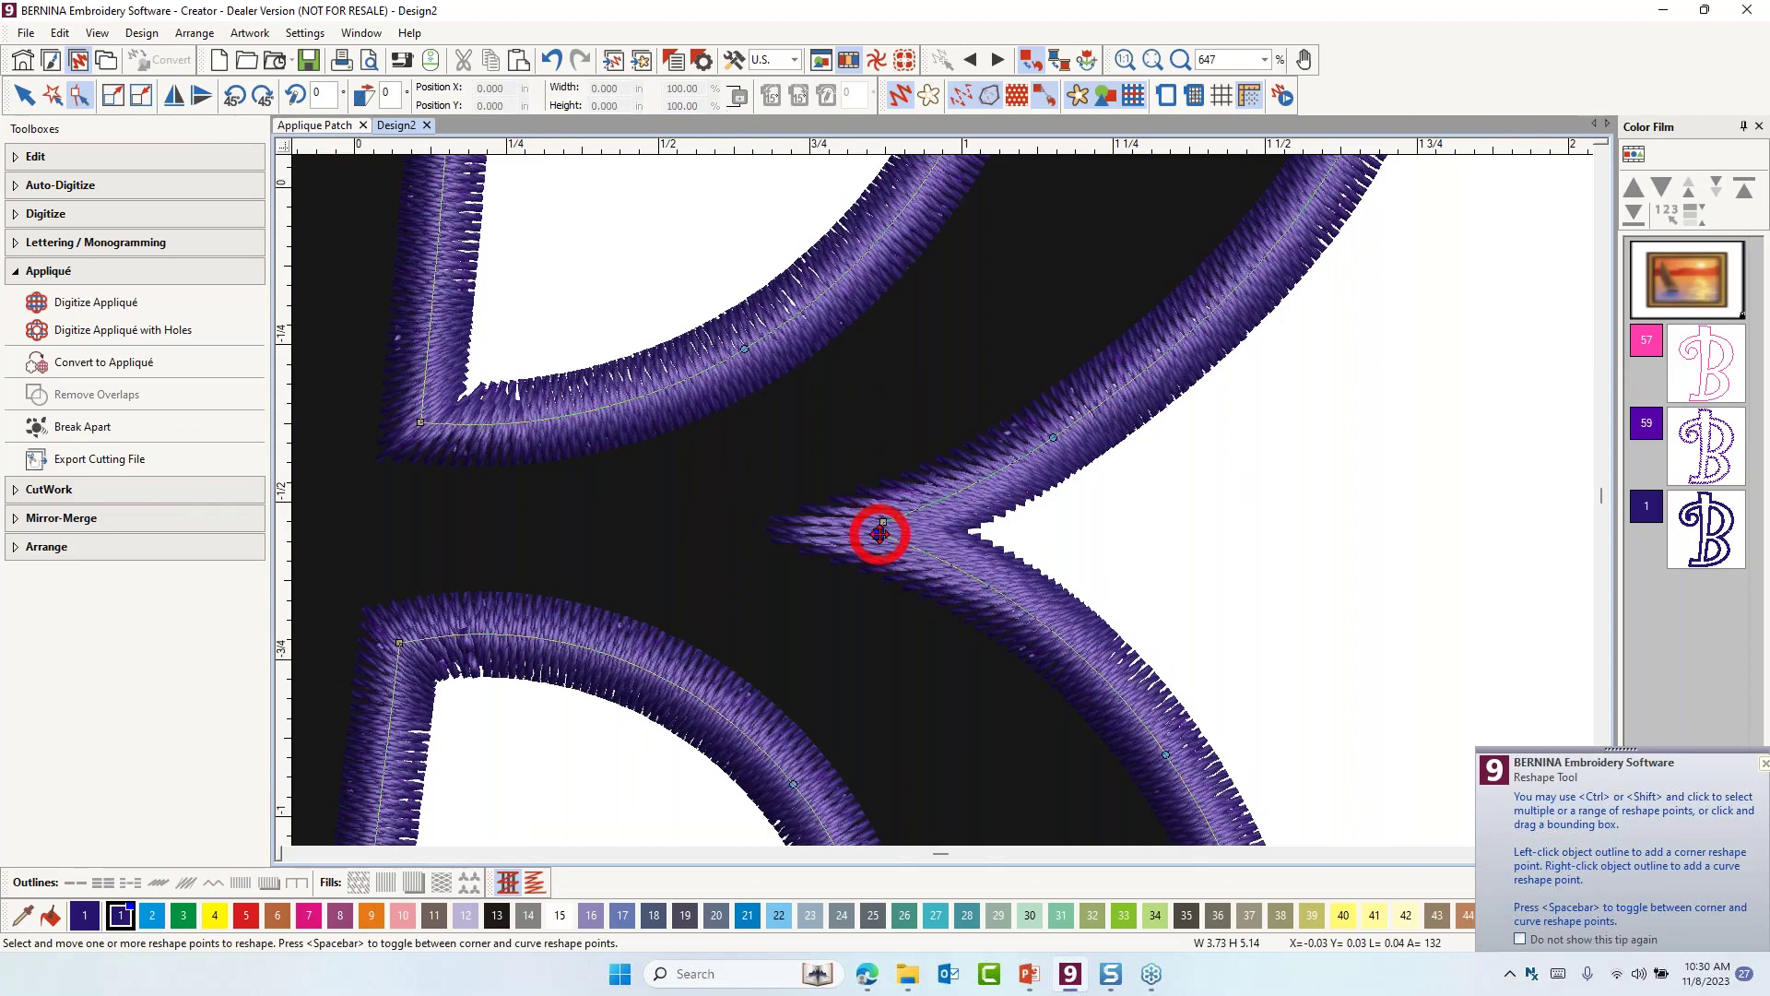
pyautogui.moveTo(880, 533); pyautogui.dragTo(878, 534)
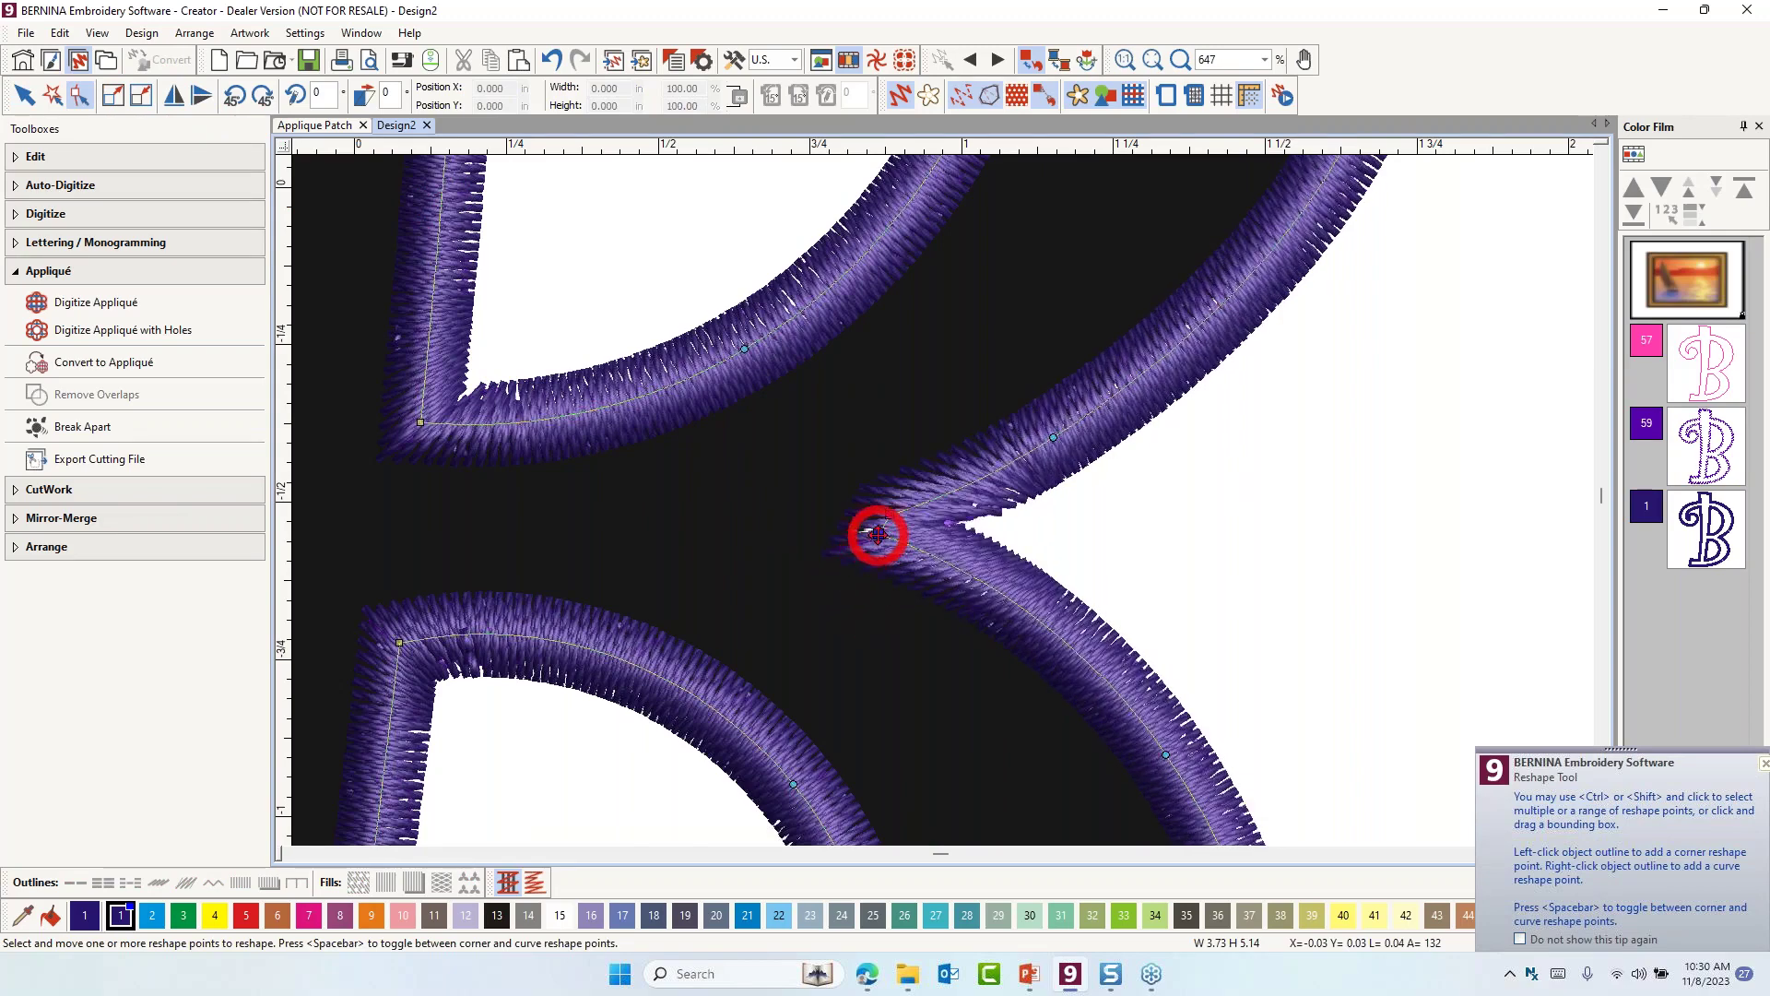
pyautogui.moveTo(872, 531); pyautogui.dragTo(891, 514)
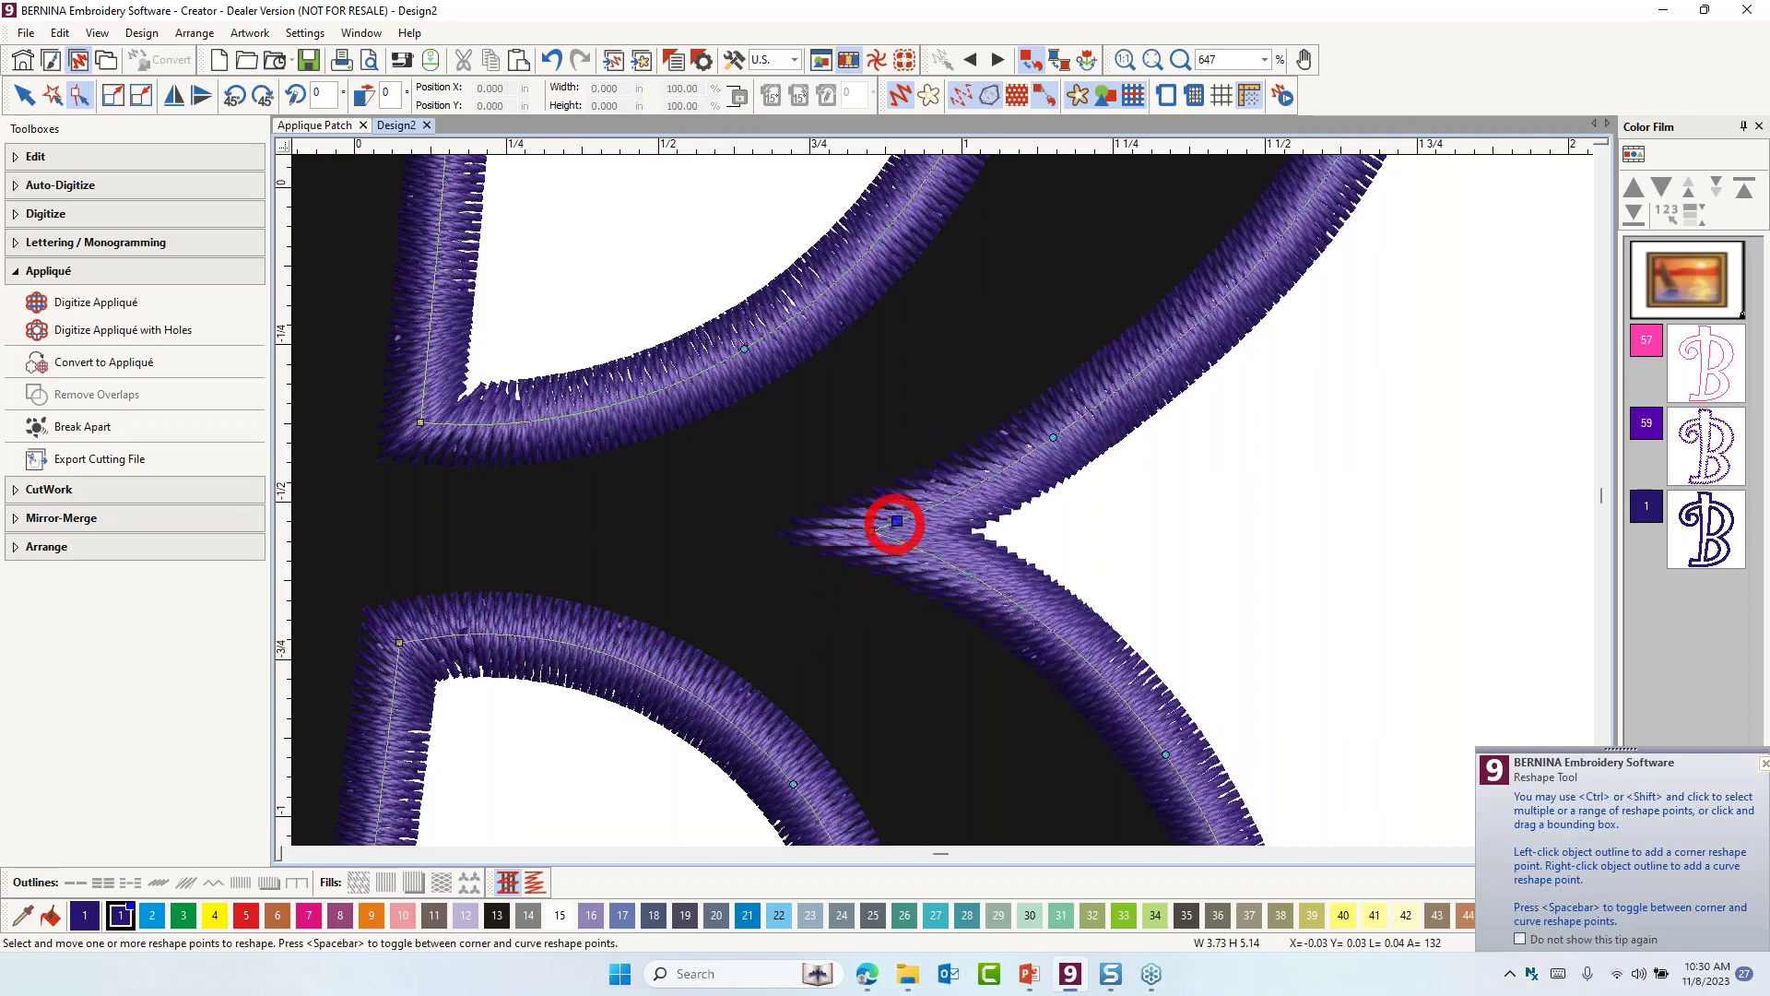
pyautogui.click(579, 59)
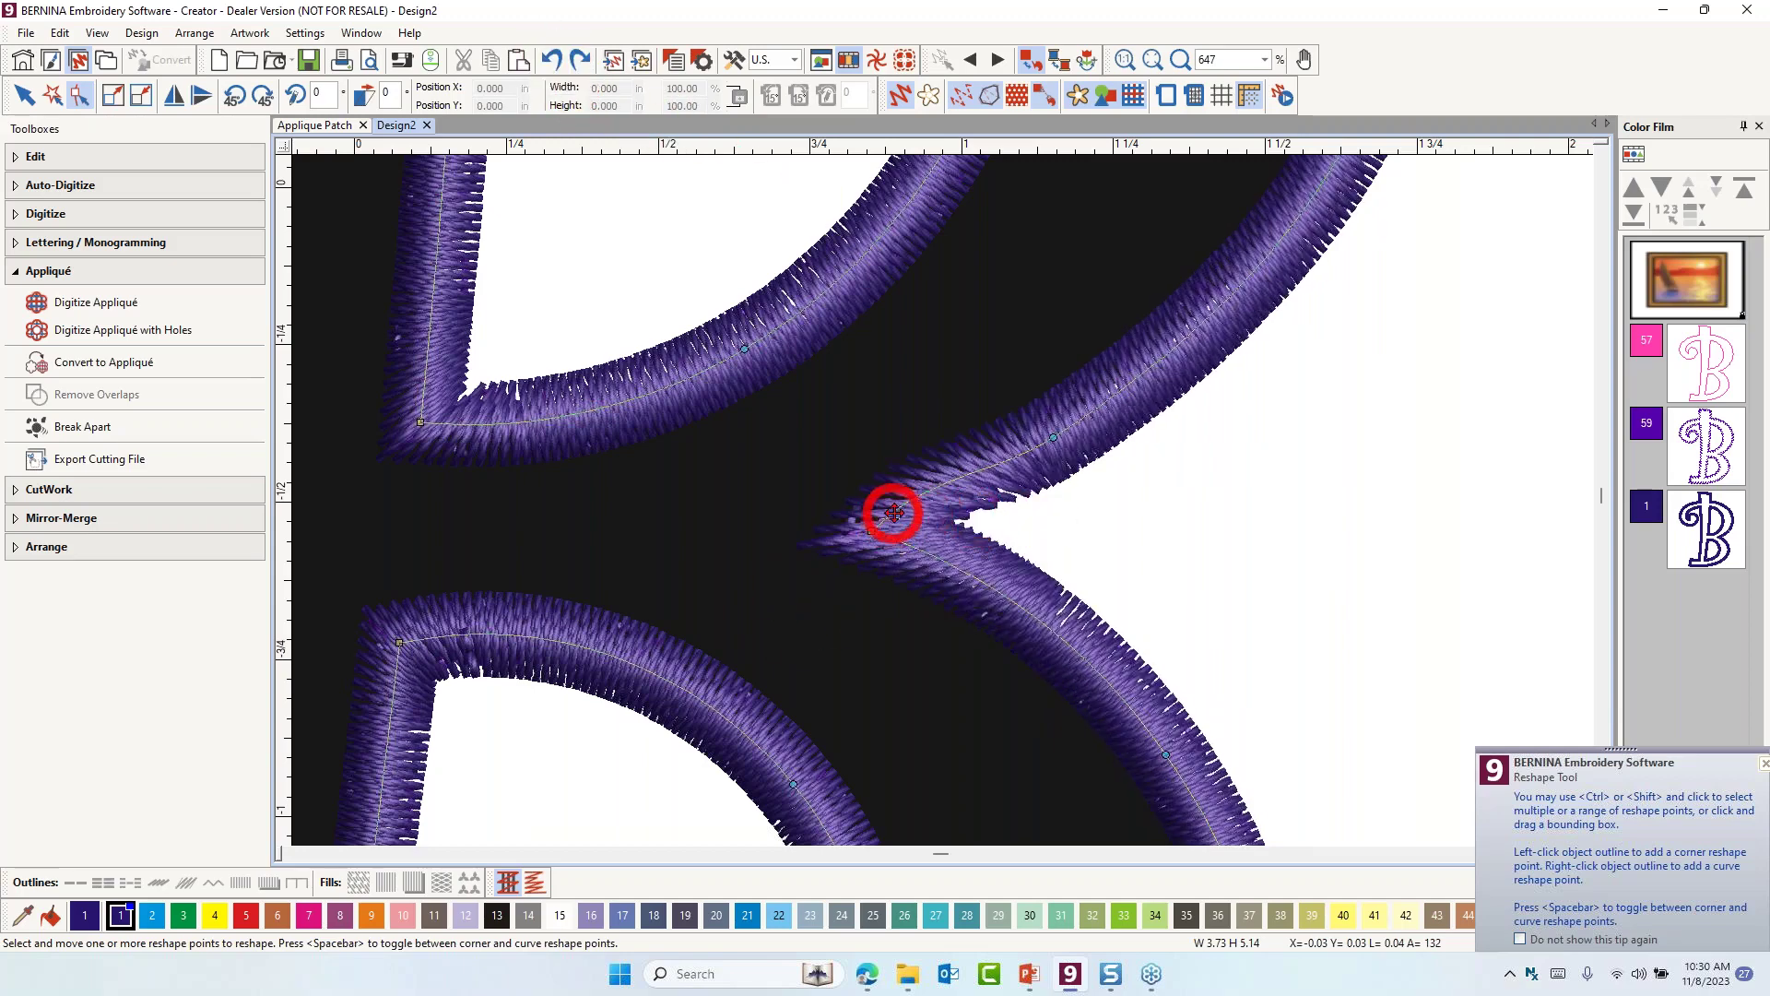
pyautogui.scroll(-4, 894, 512)
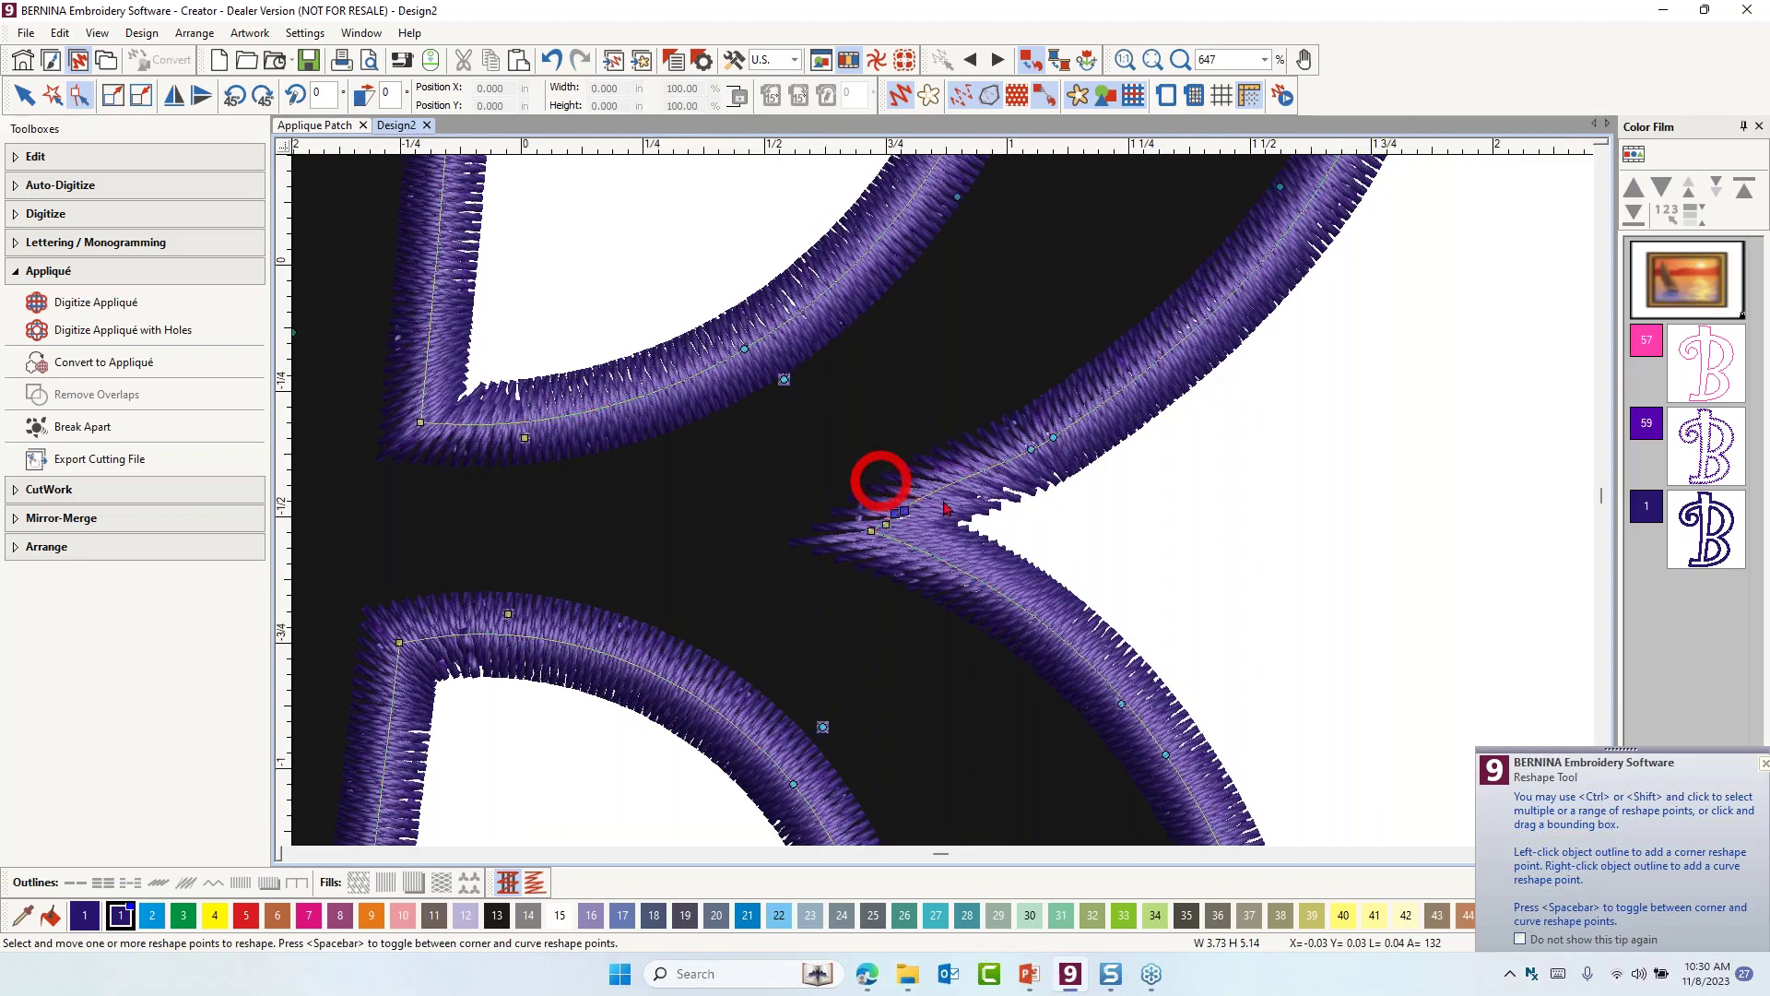
pyautogui.scroll(-3, 908, 533)
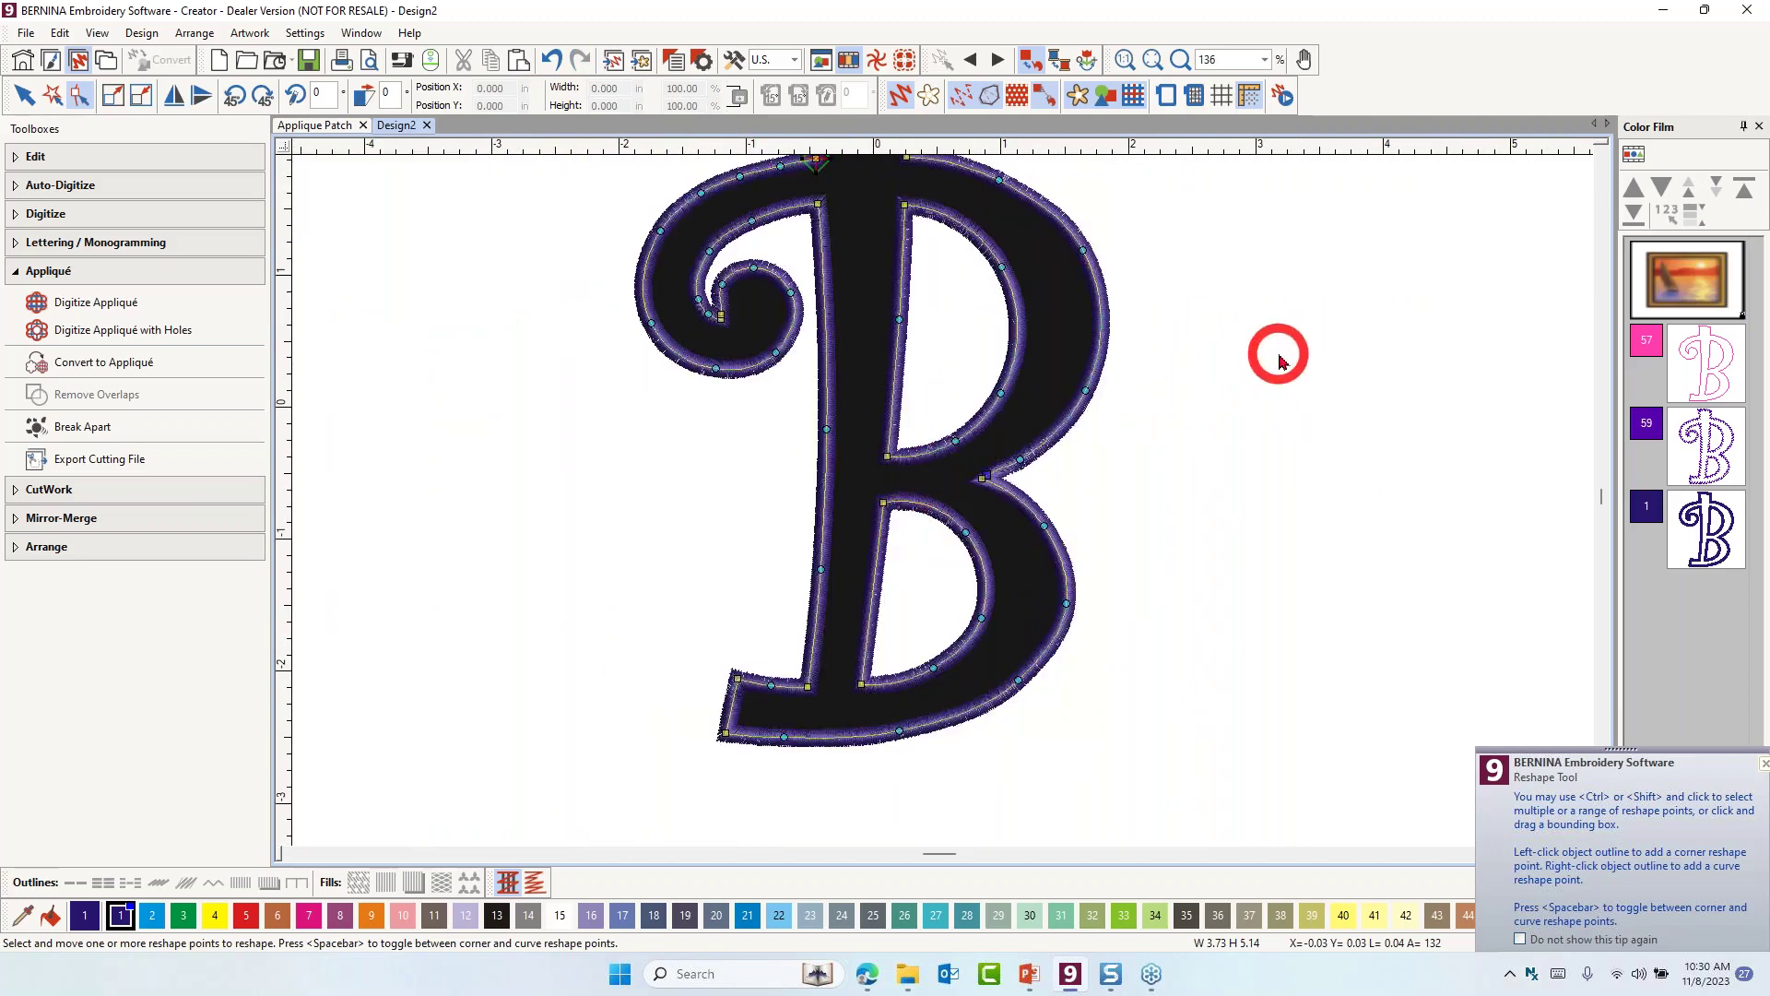
pyautogui.click(1279, 359)
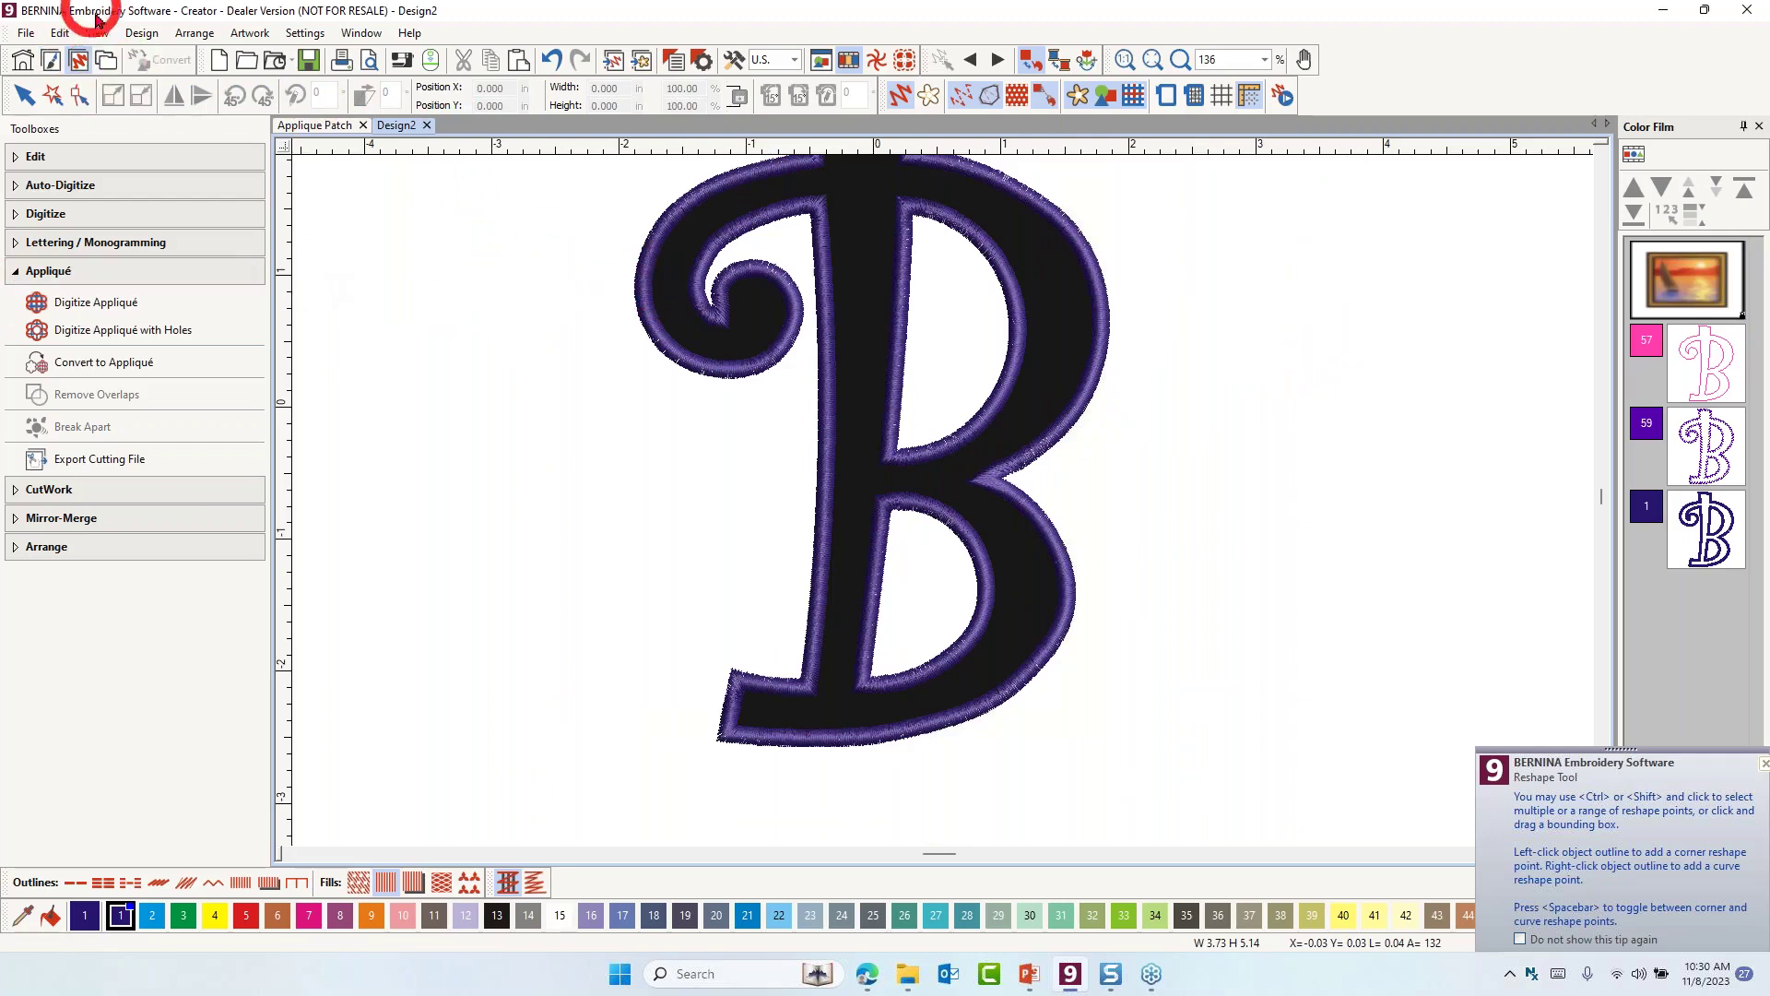
# Save the design in the Webinar folder as "B is for BERNINA" in ART90 format
pyautogui.click(27, 33)
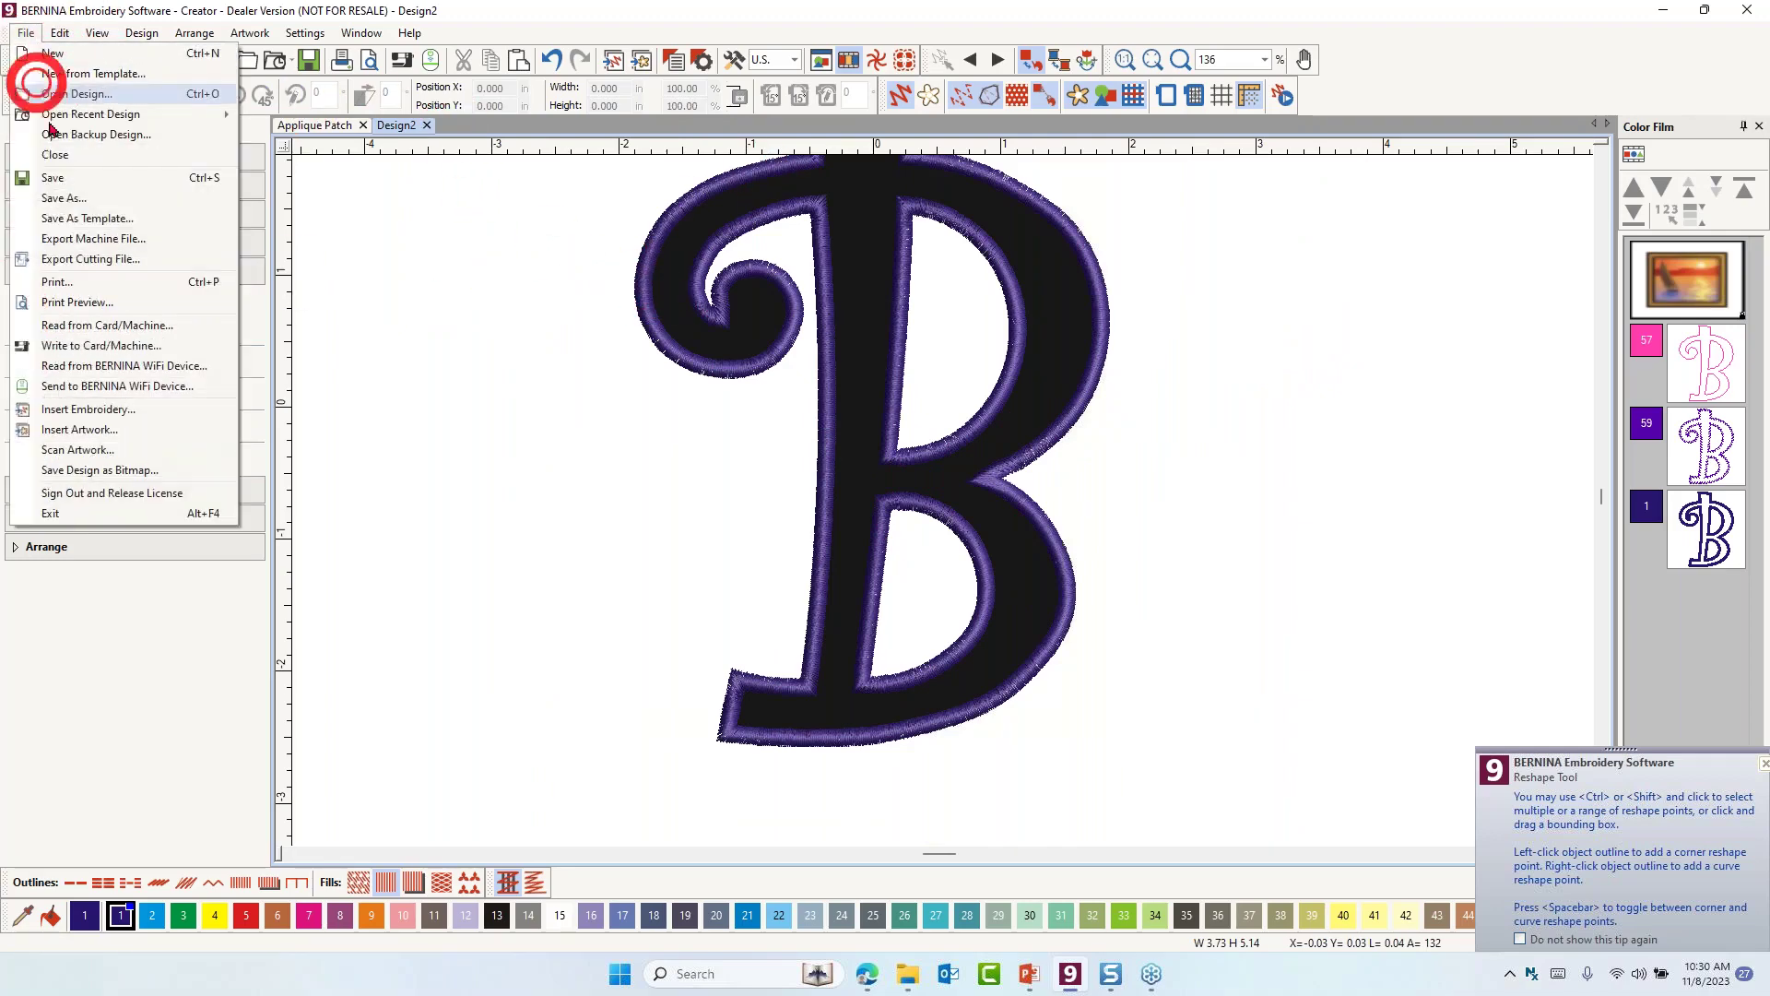
pyautogui.click(56, 189)
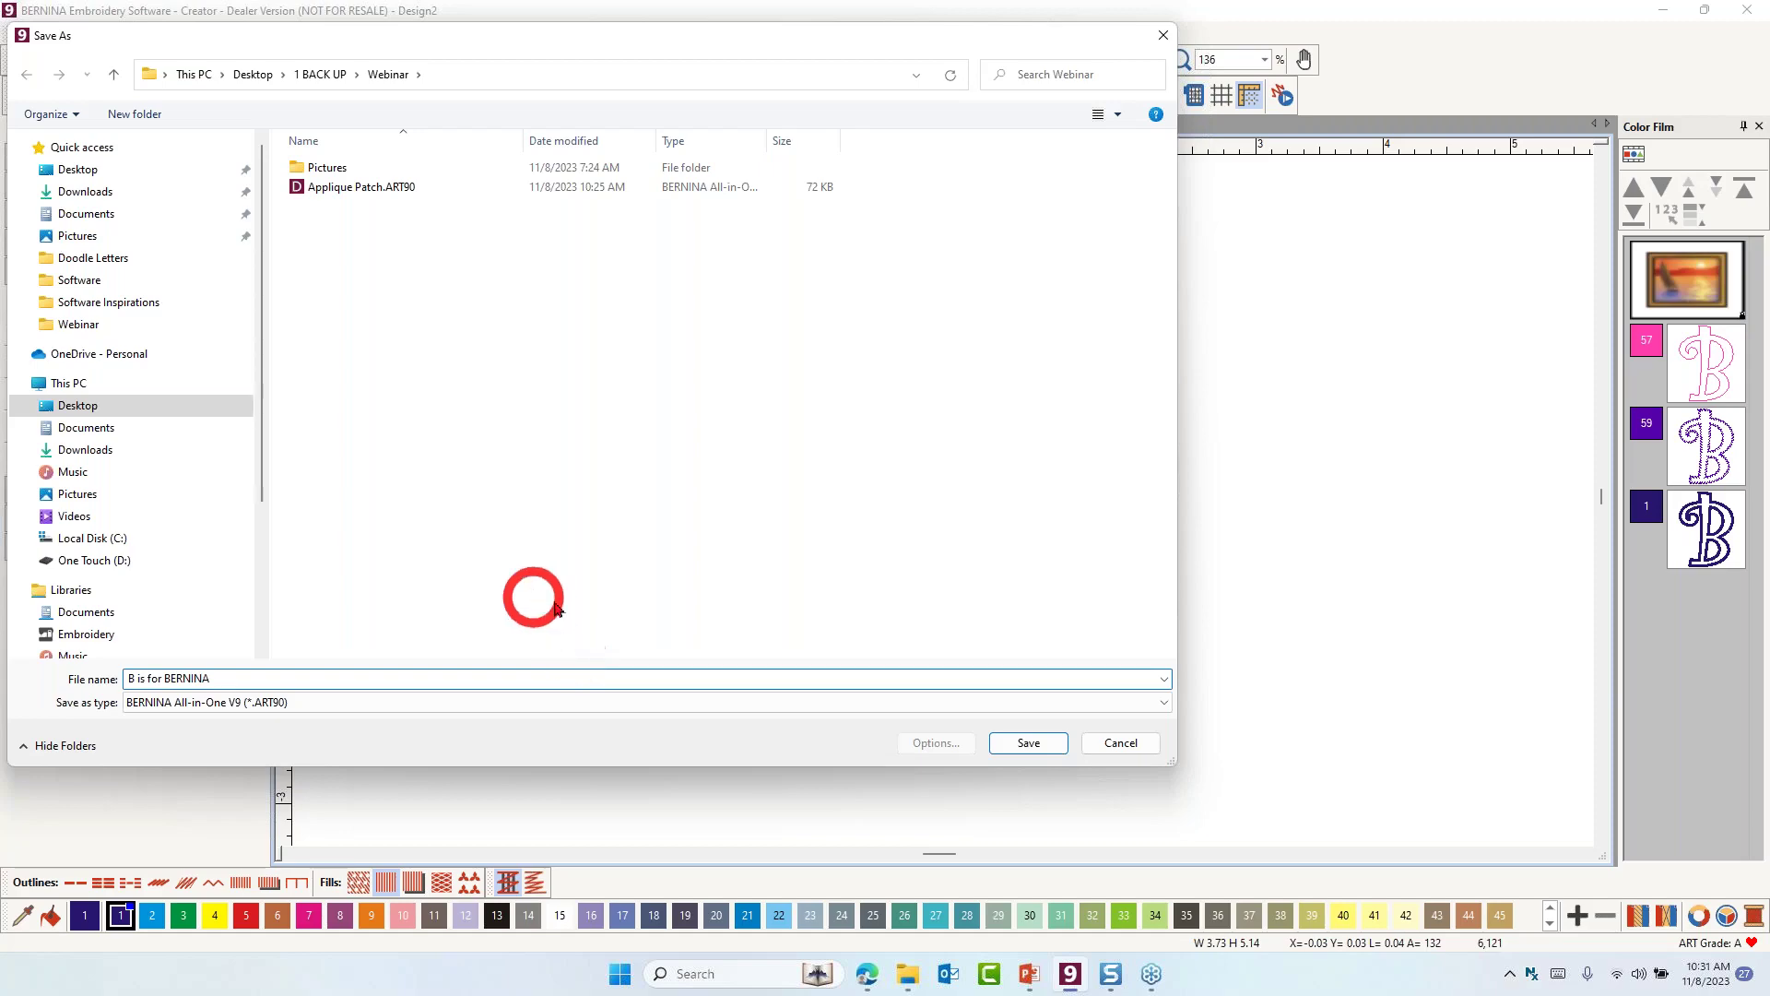
pyautogui.click(1023, 745)
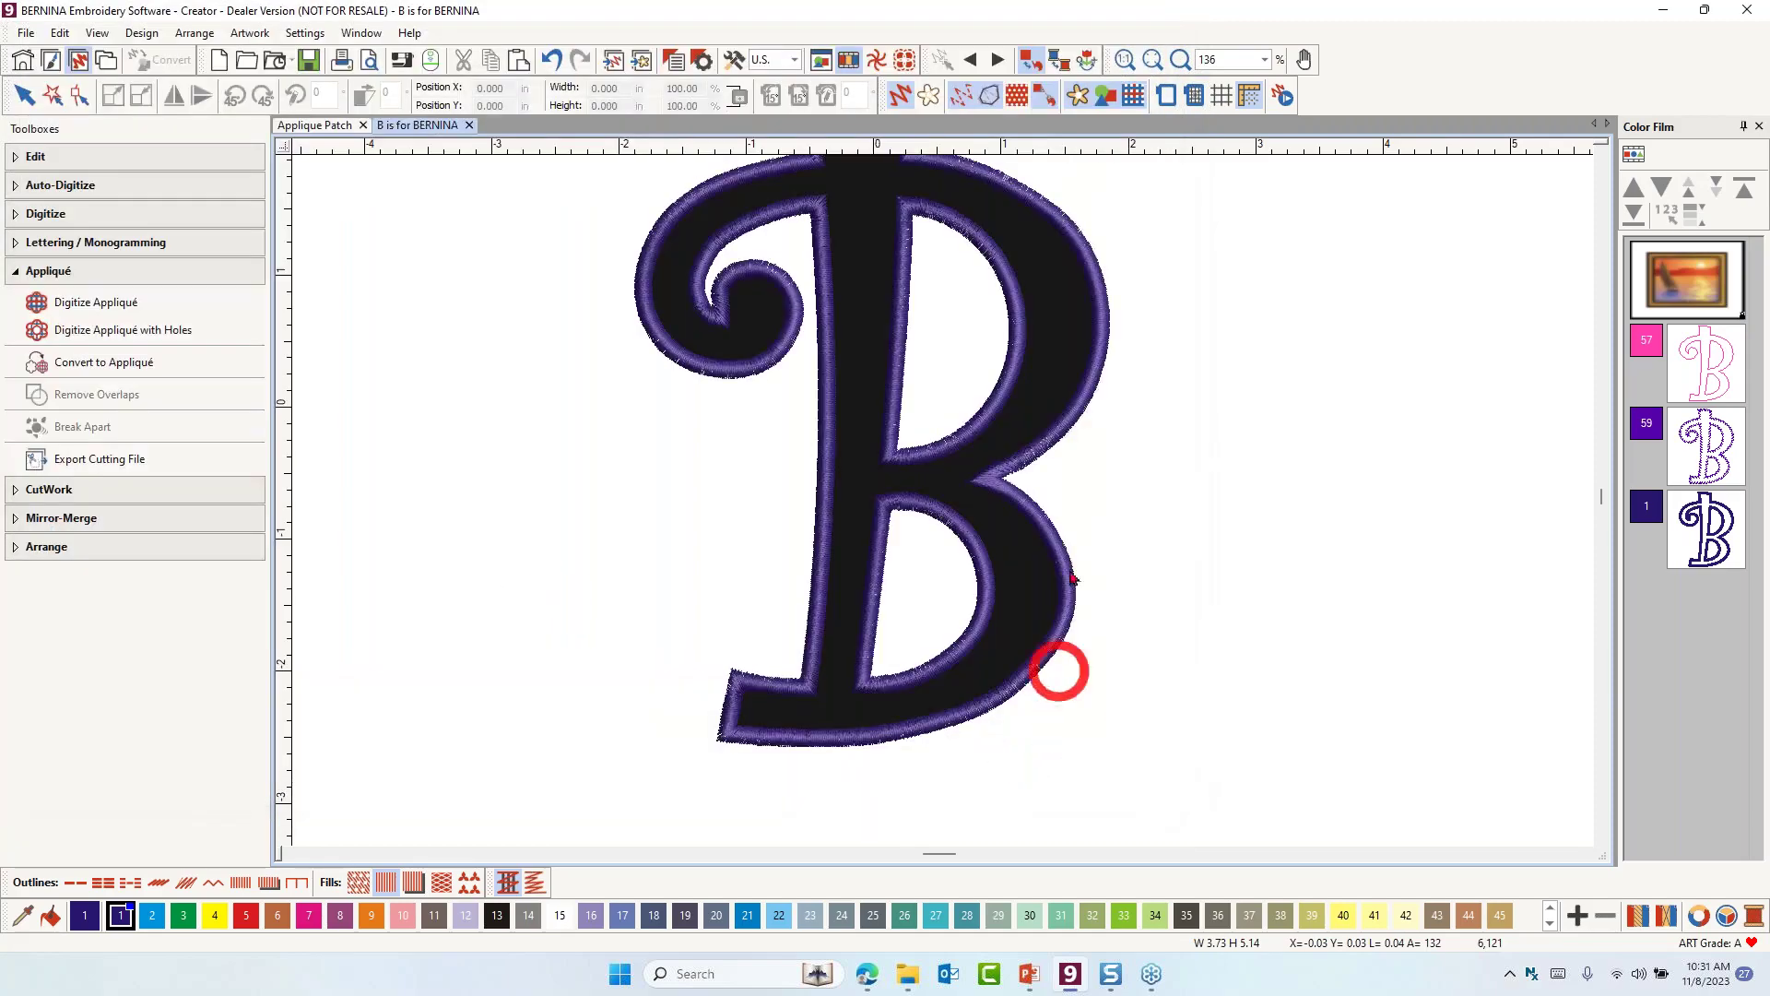
# Export the B's appliqué shapes as a BERNINA EXP cutting file to the My Cutting Files folder
pyautogui.scroll(-1, 1074, 405)
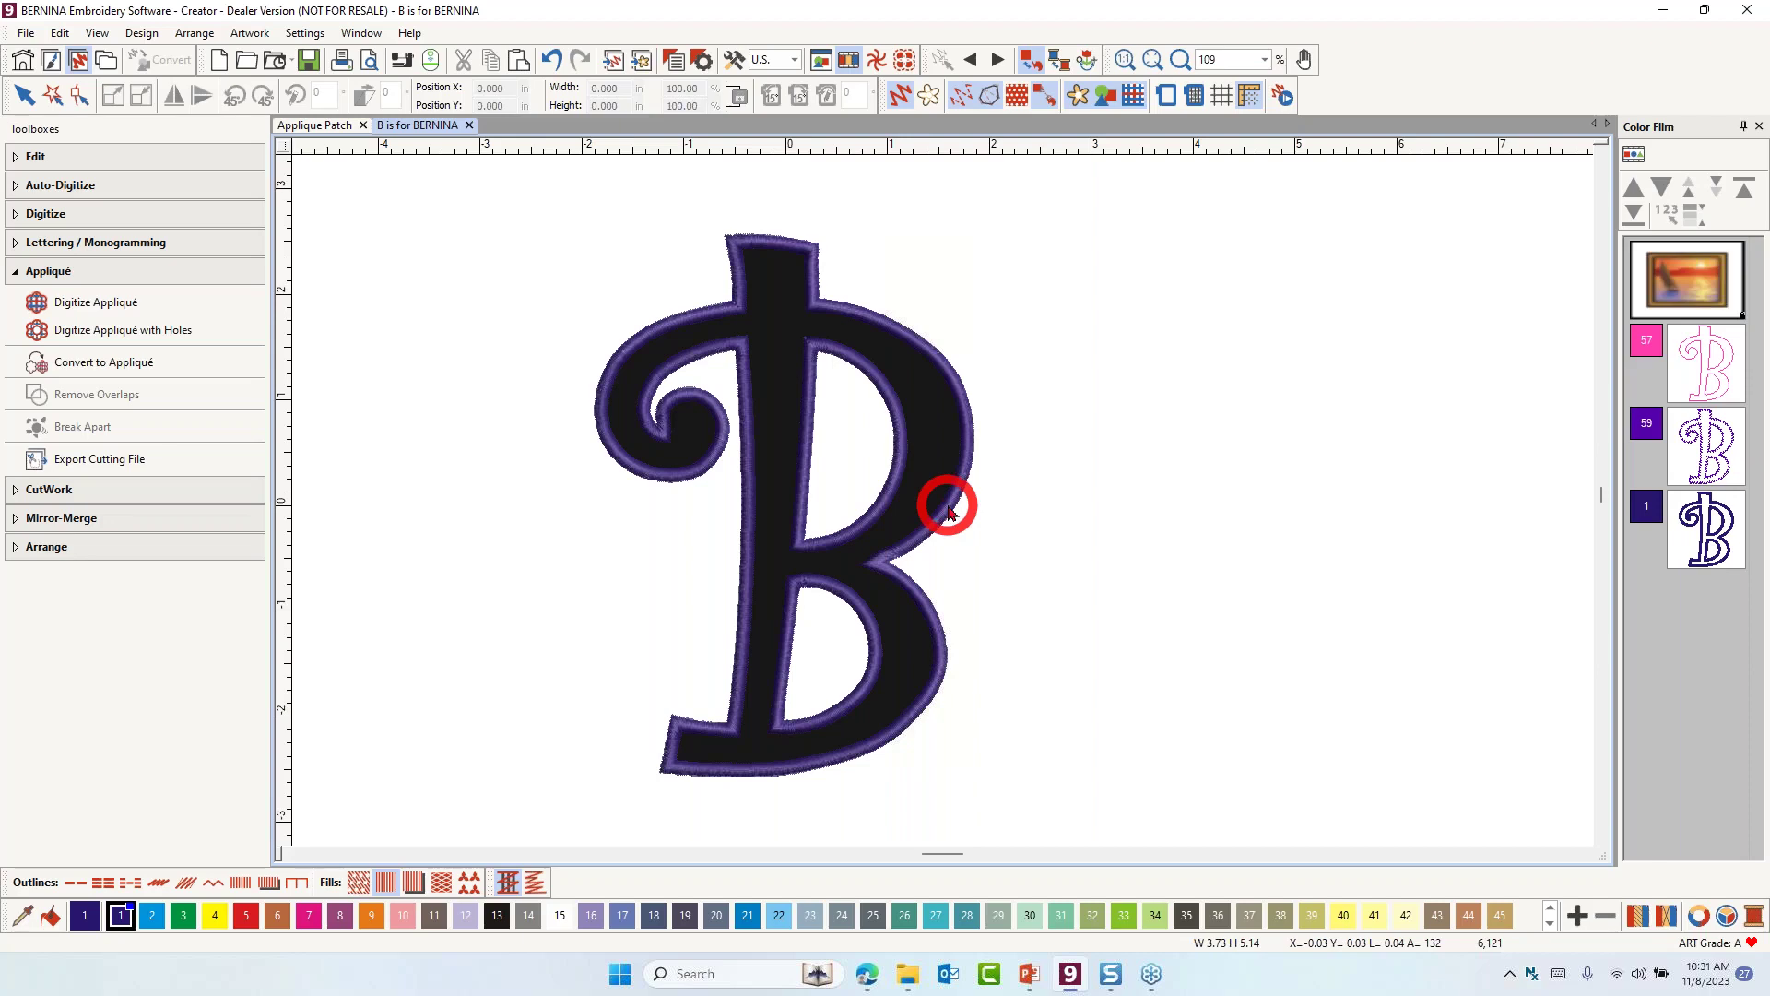
pyautogui.click(962, 406)
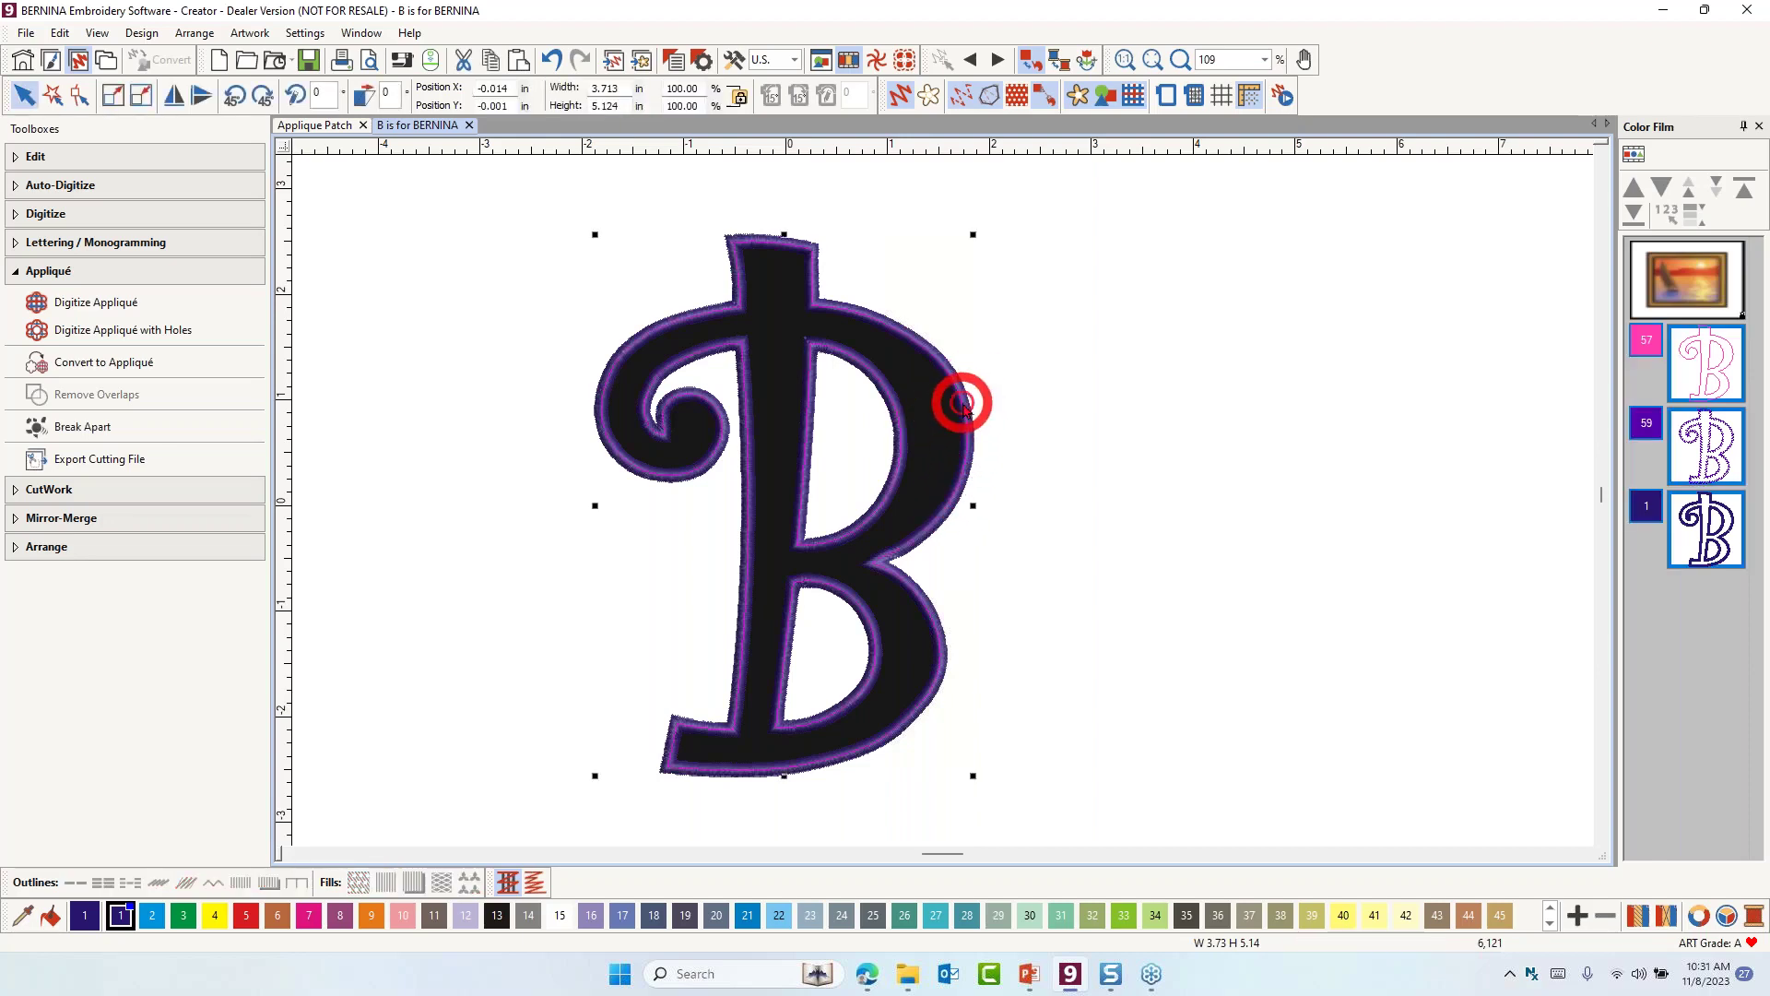
pyautogui.click(92, 472)
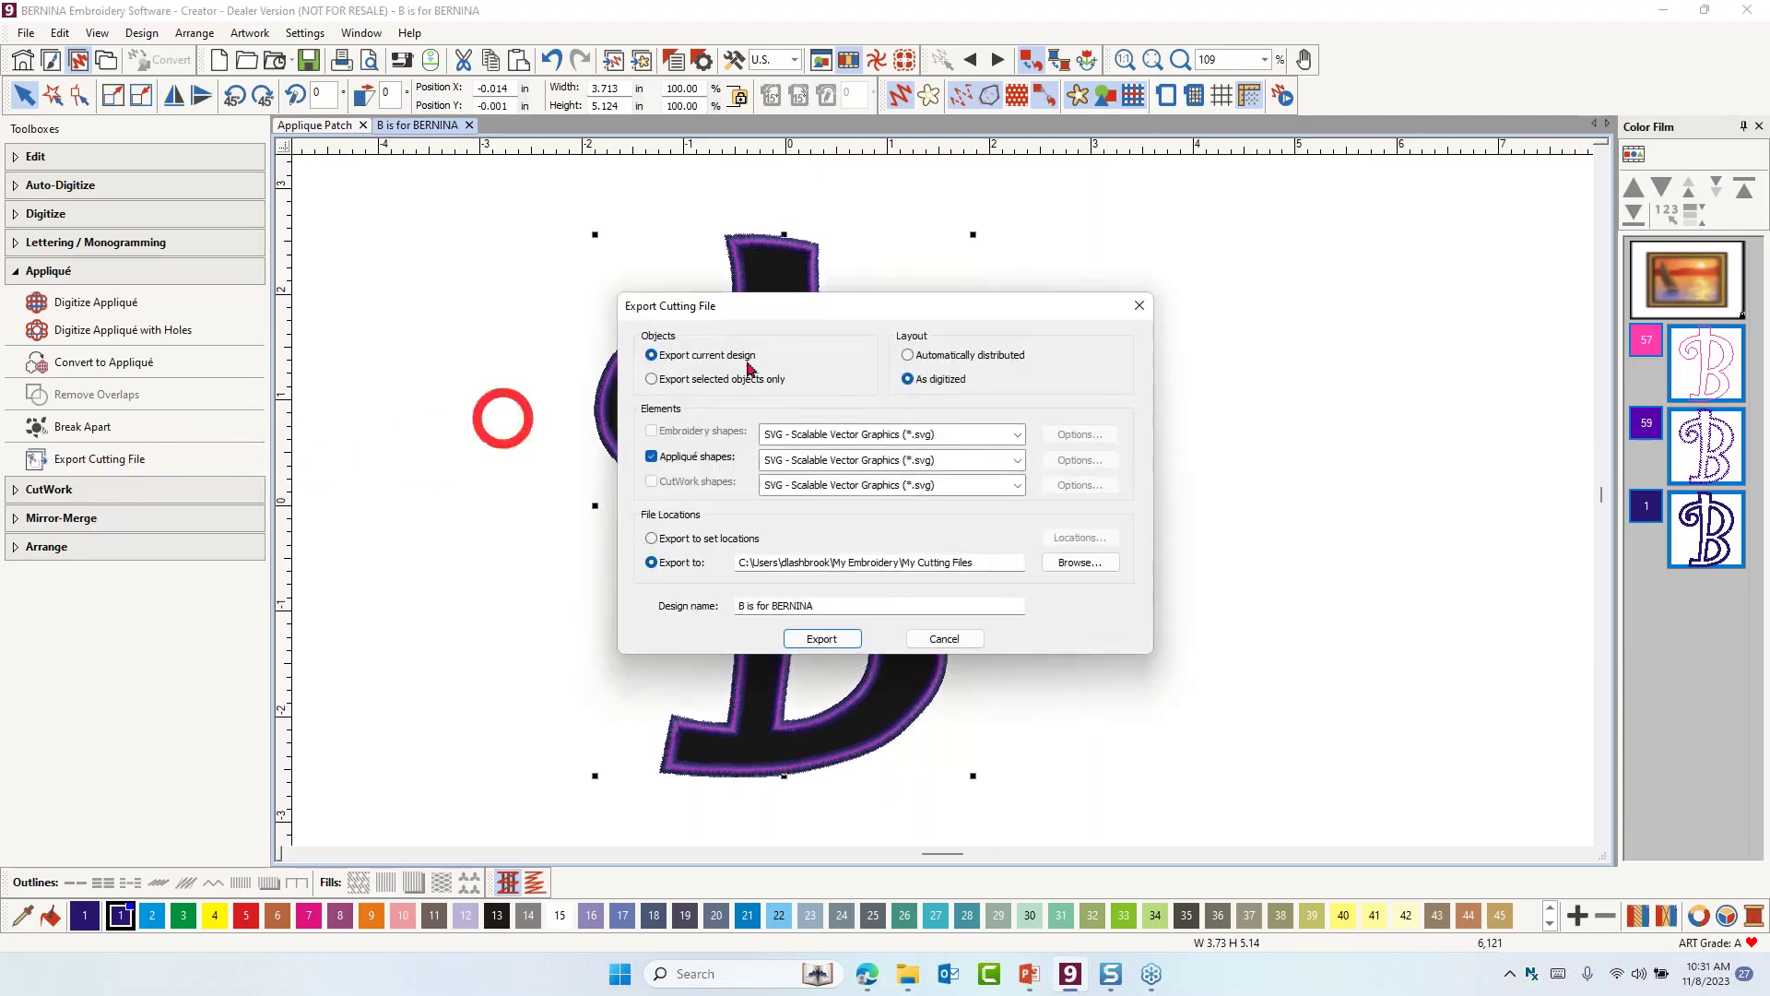
pyautogui.moveTo(846, 307); pyautogui.dragTo(1280, 156)
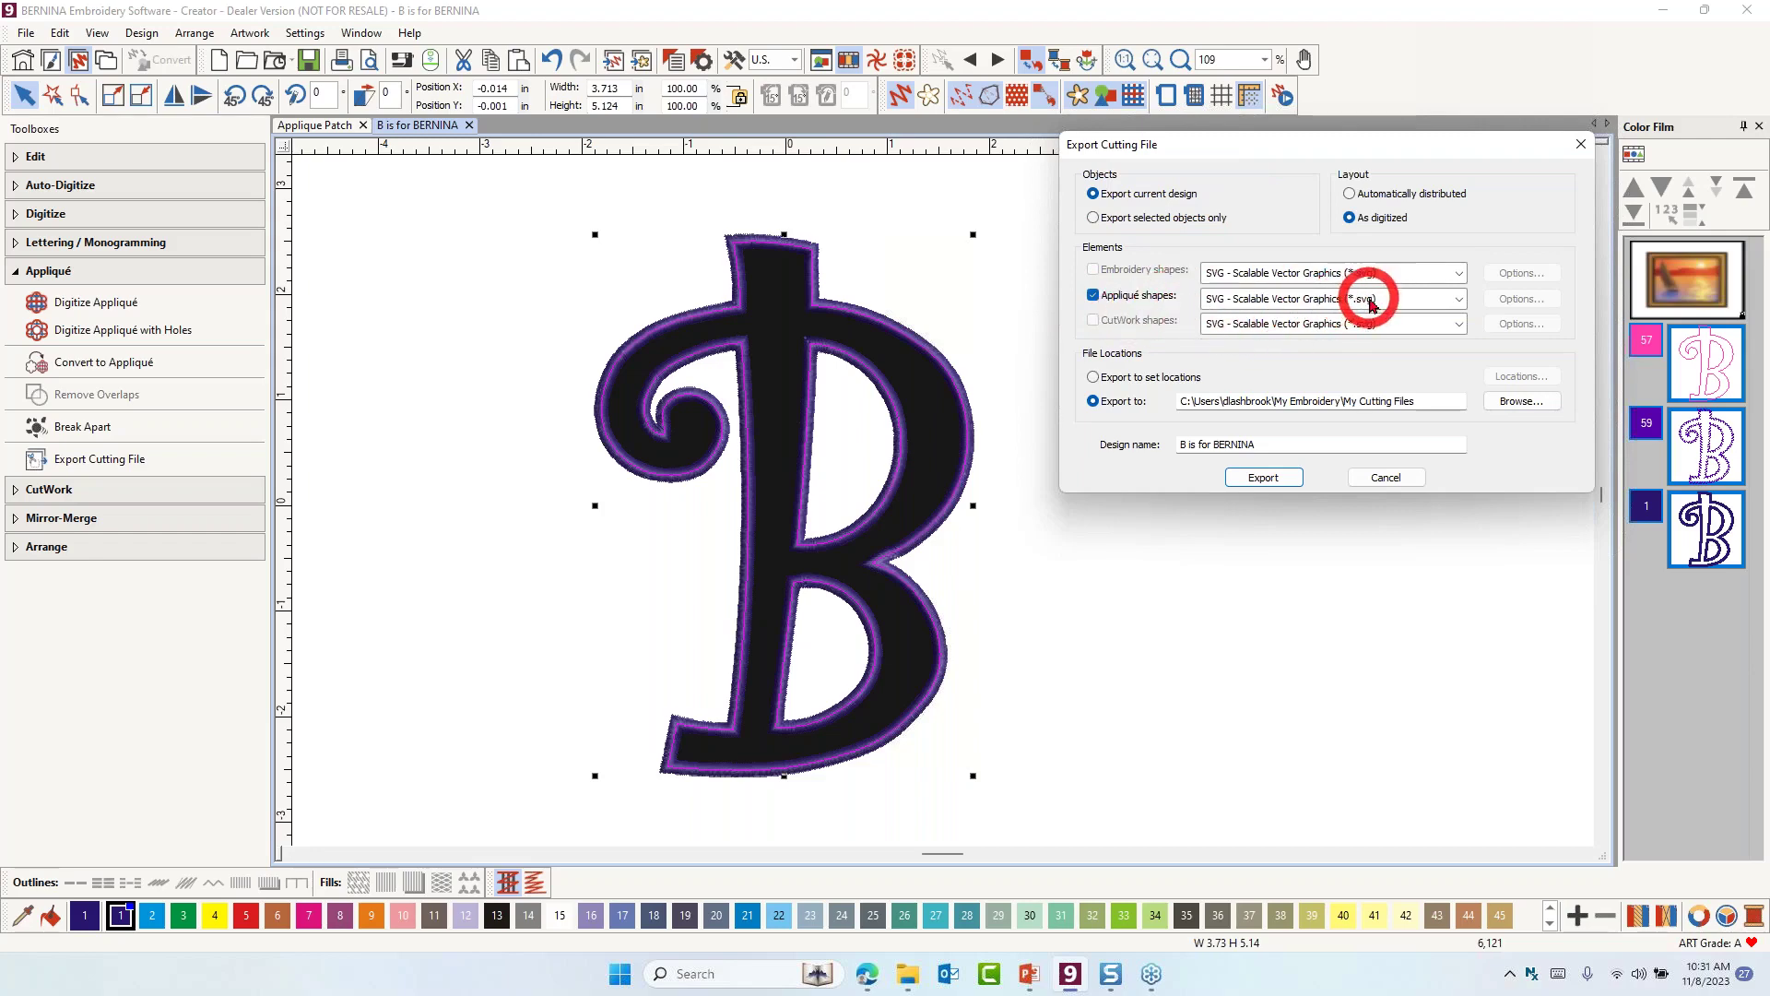
pyautogui.click(1459, 298)
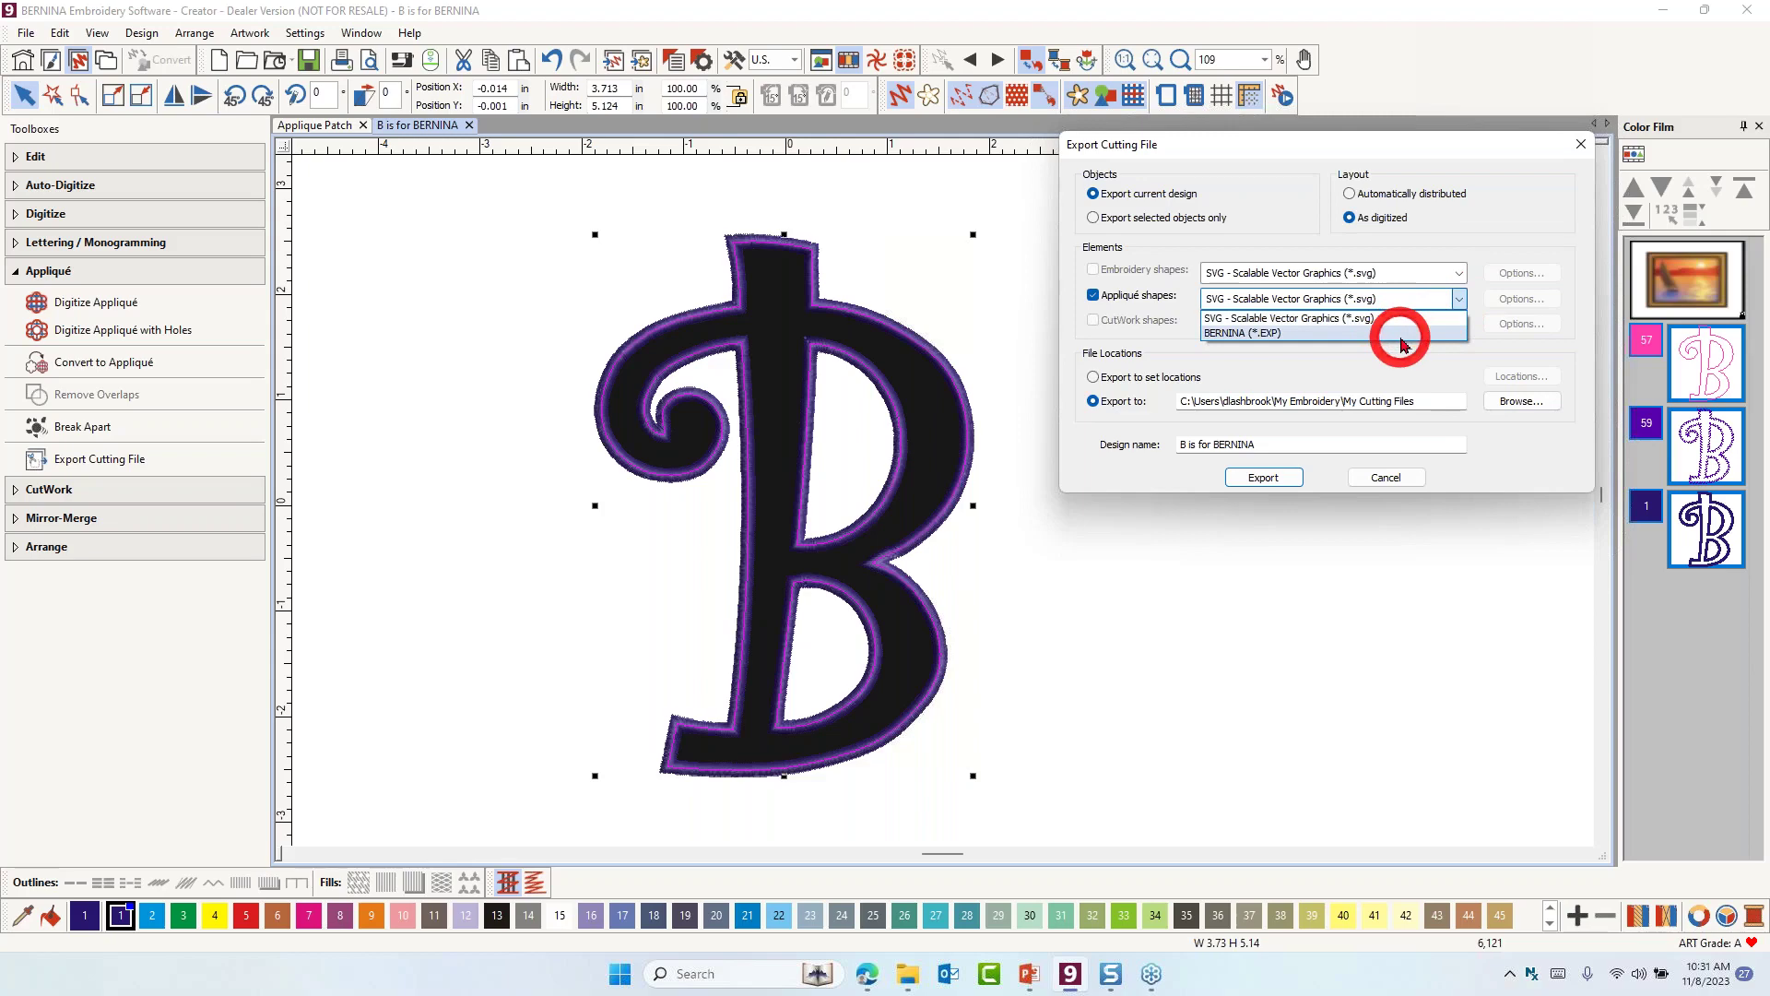
pyautogui.click(1400, 336)
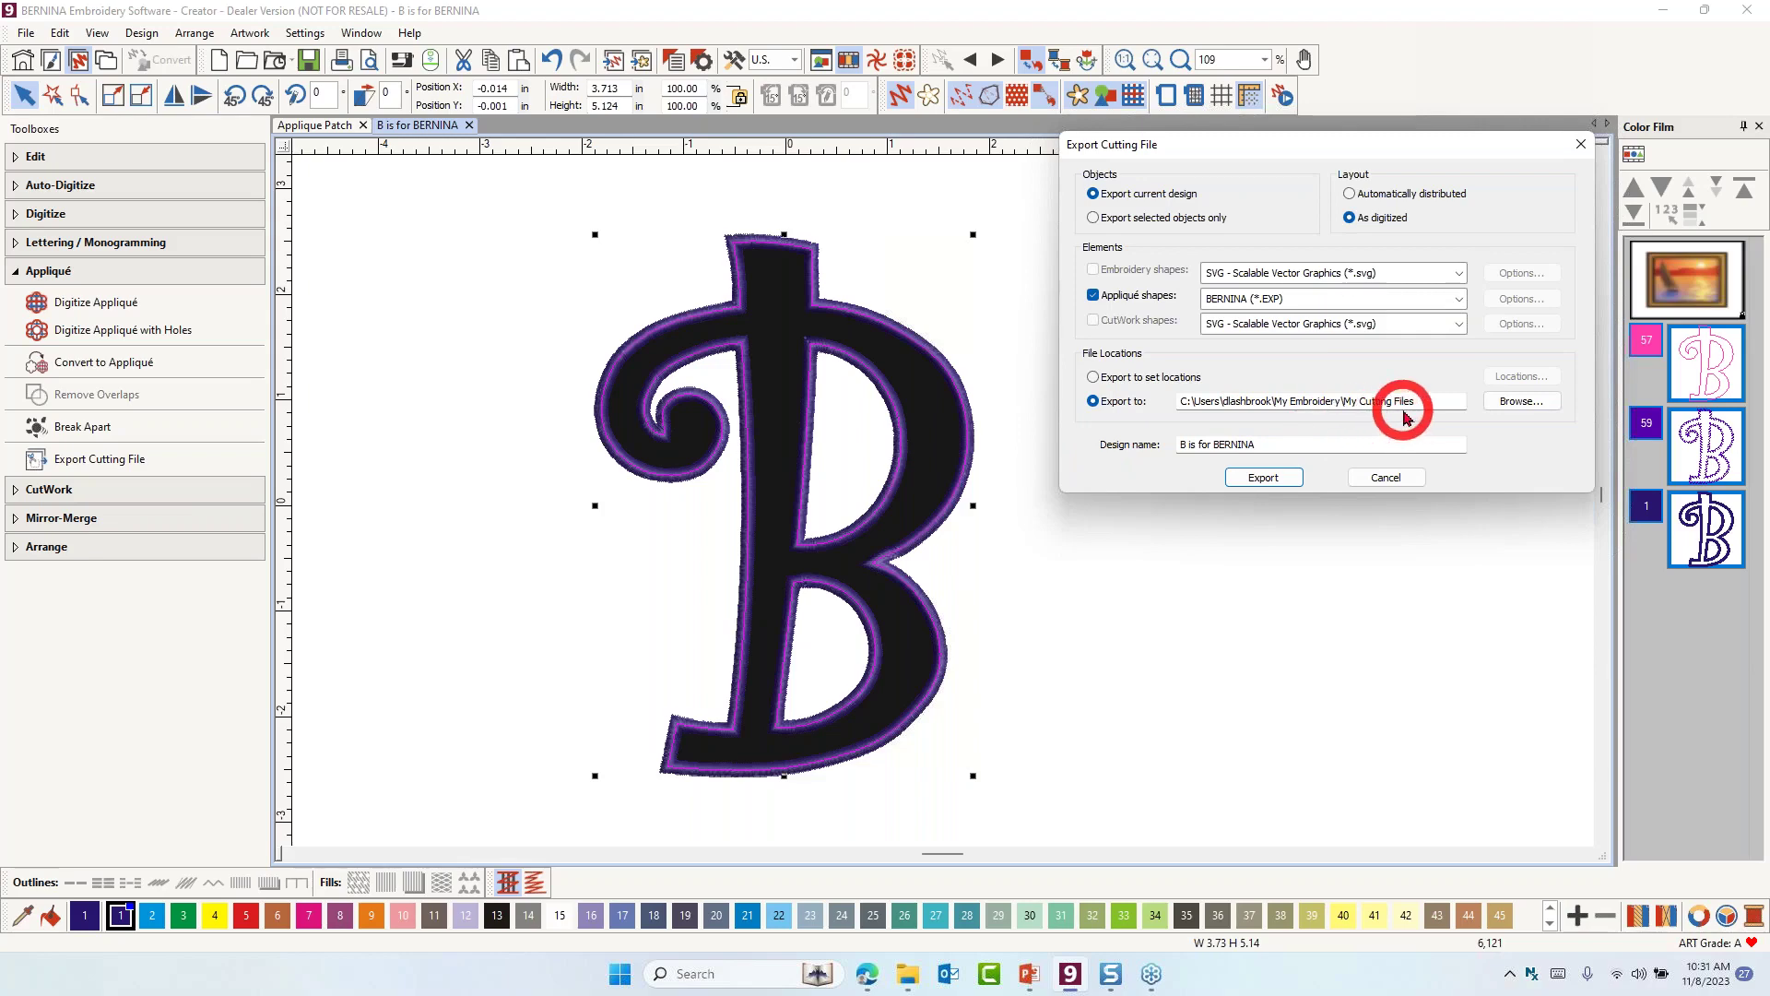
pyautogui.click(1262, 481)
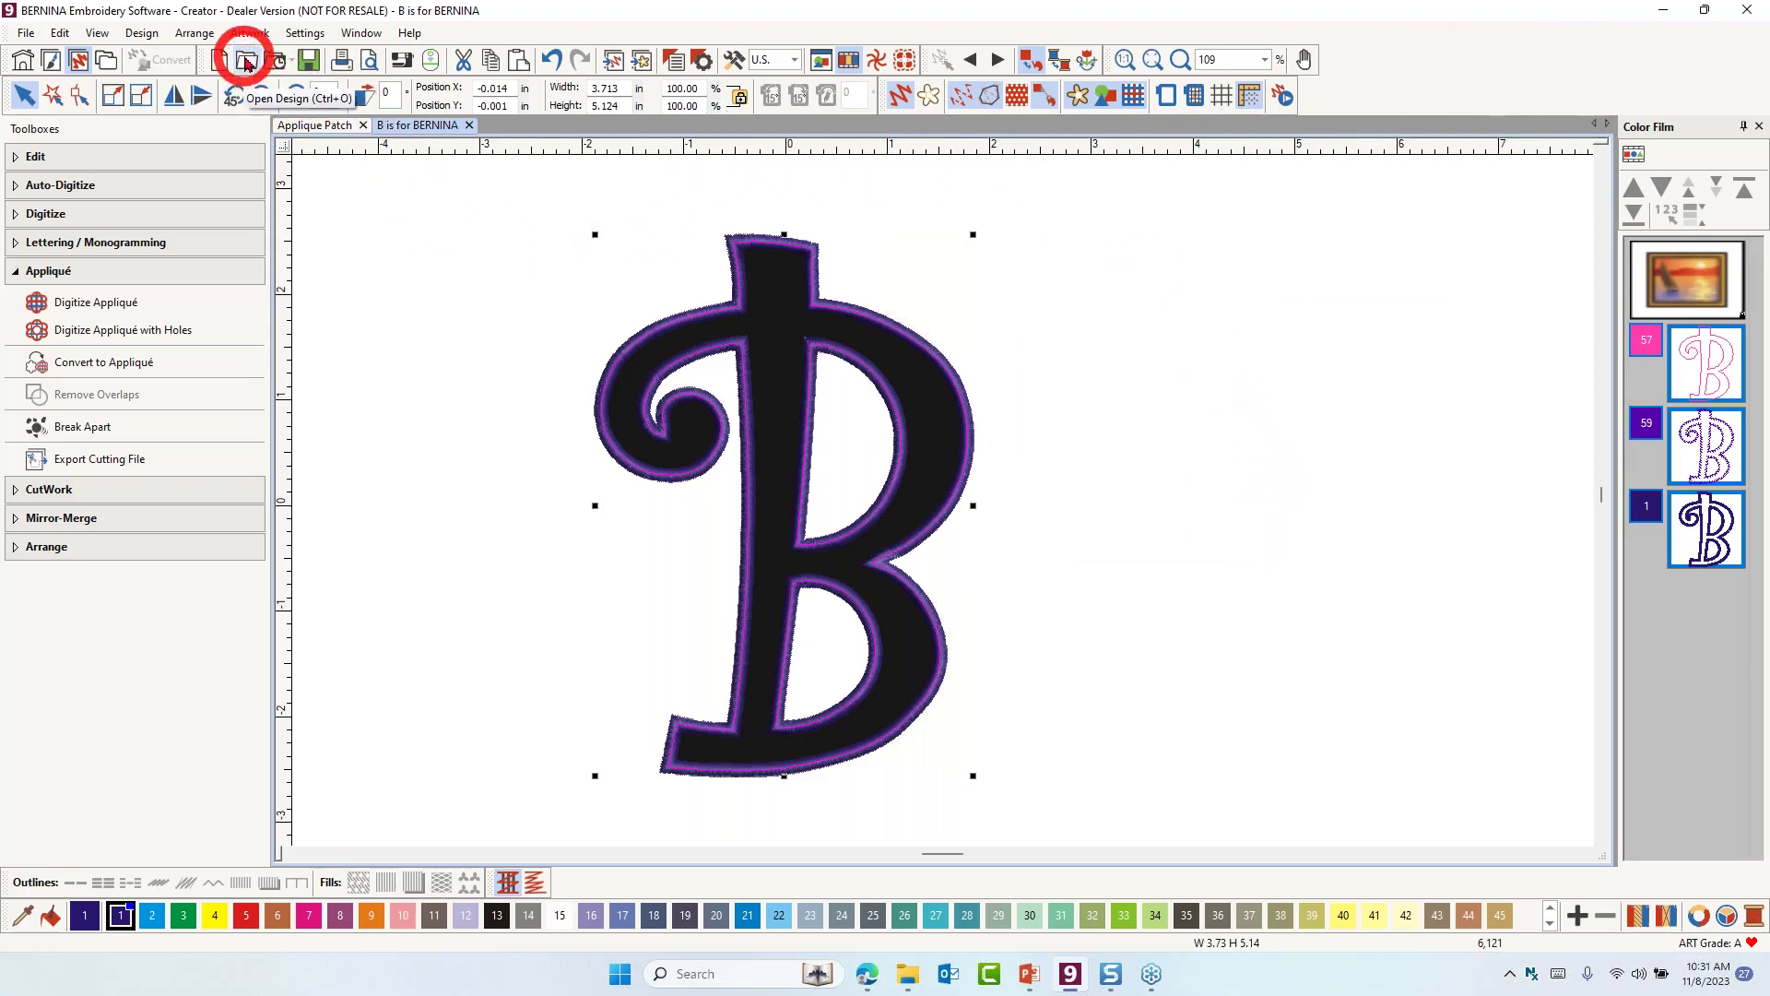
# Open "B is for BERNINA_applique.EXP" from the My Cutting Files folder and accept the non-native design notice
pyautogui.click(245, 63)
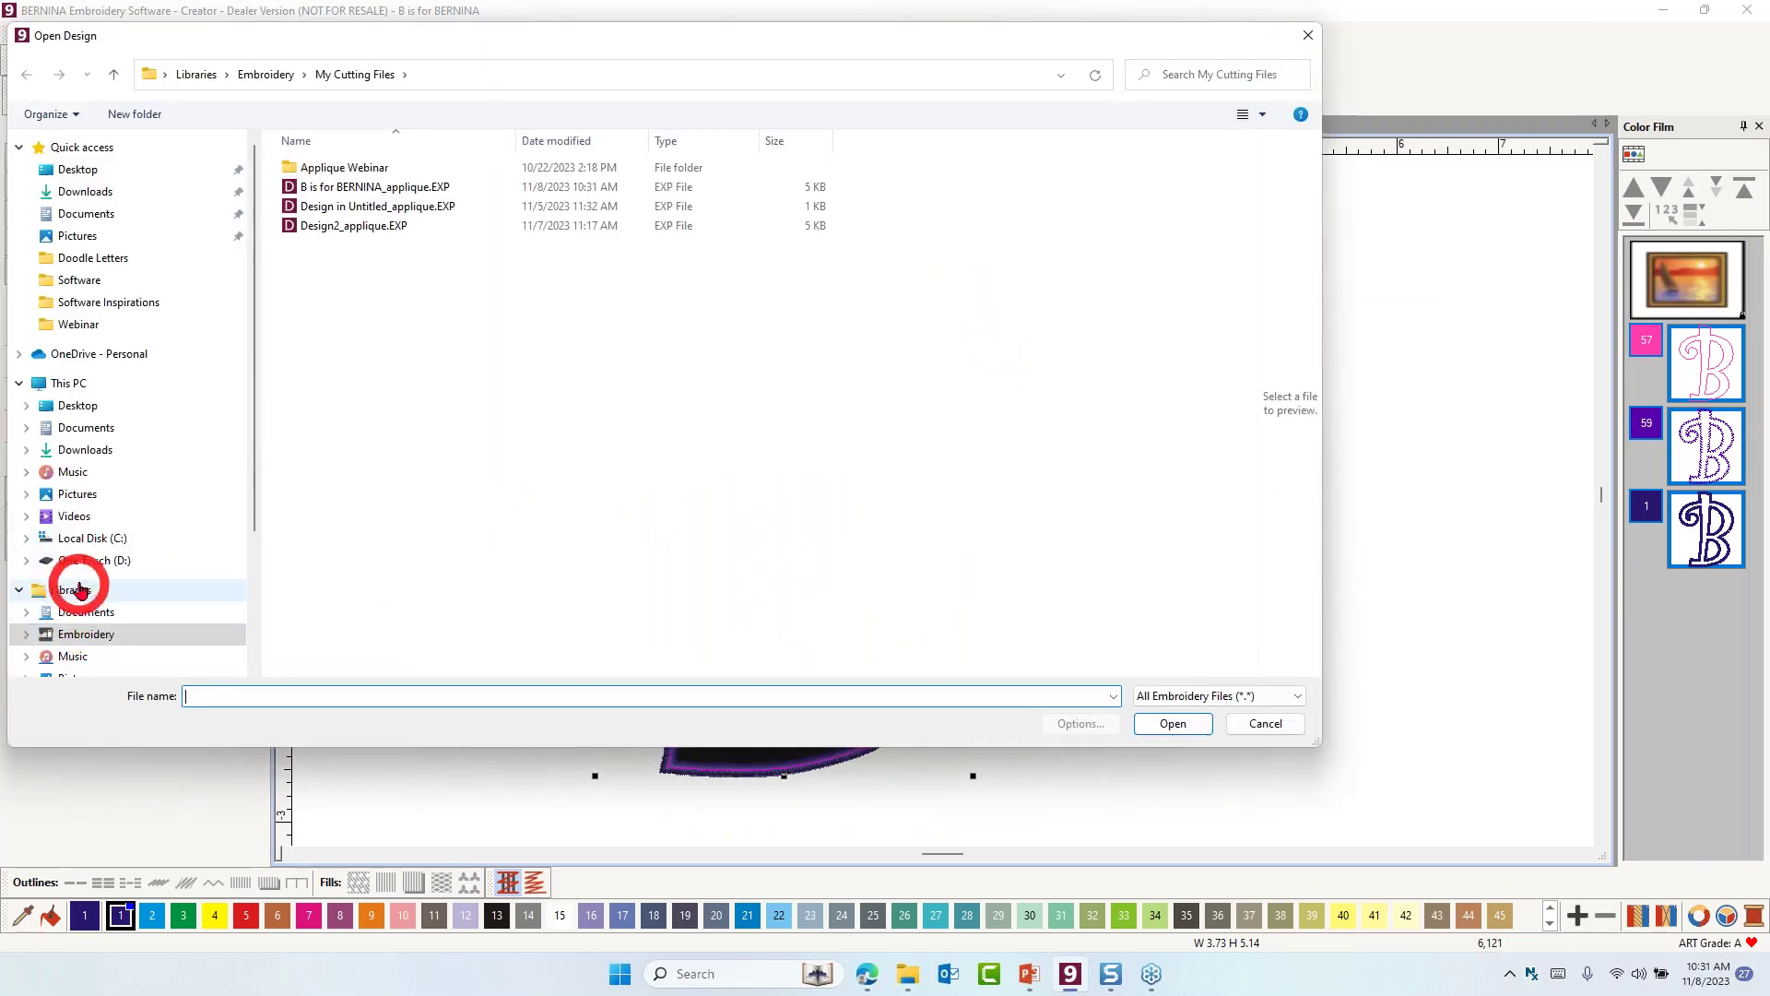
pyautogui.click(81, 633)
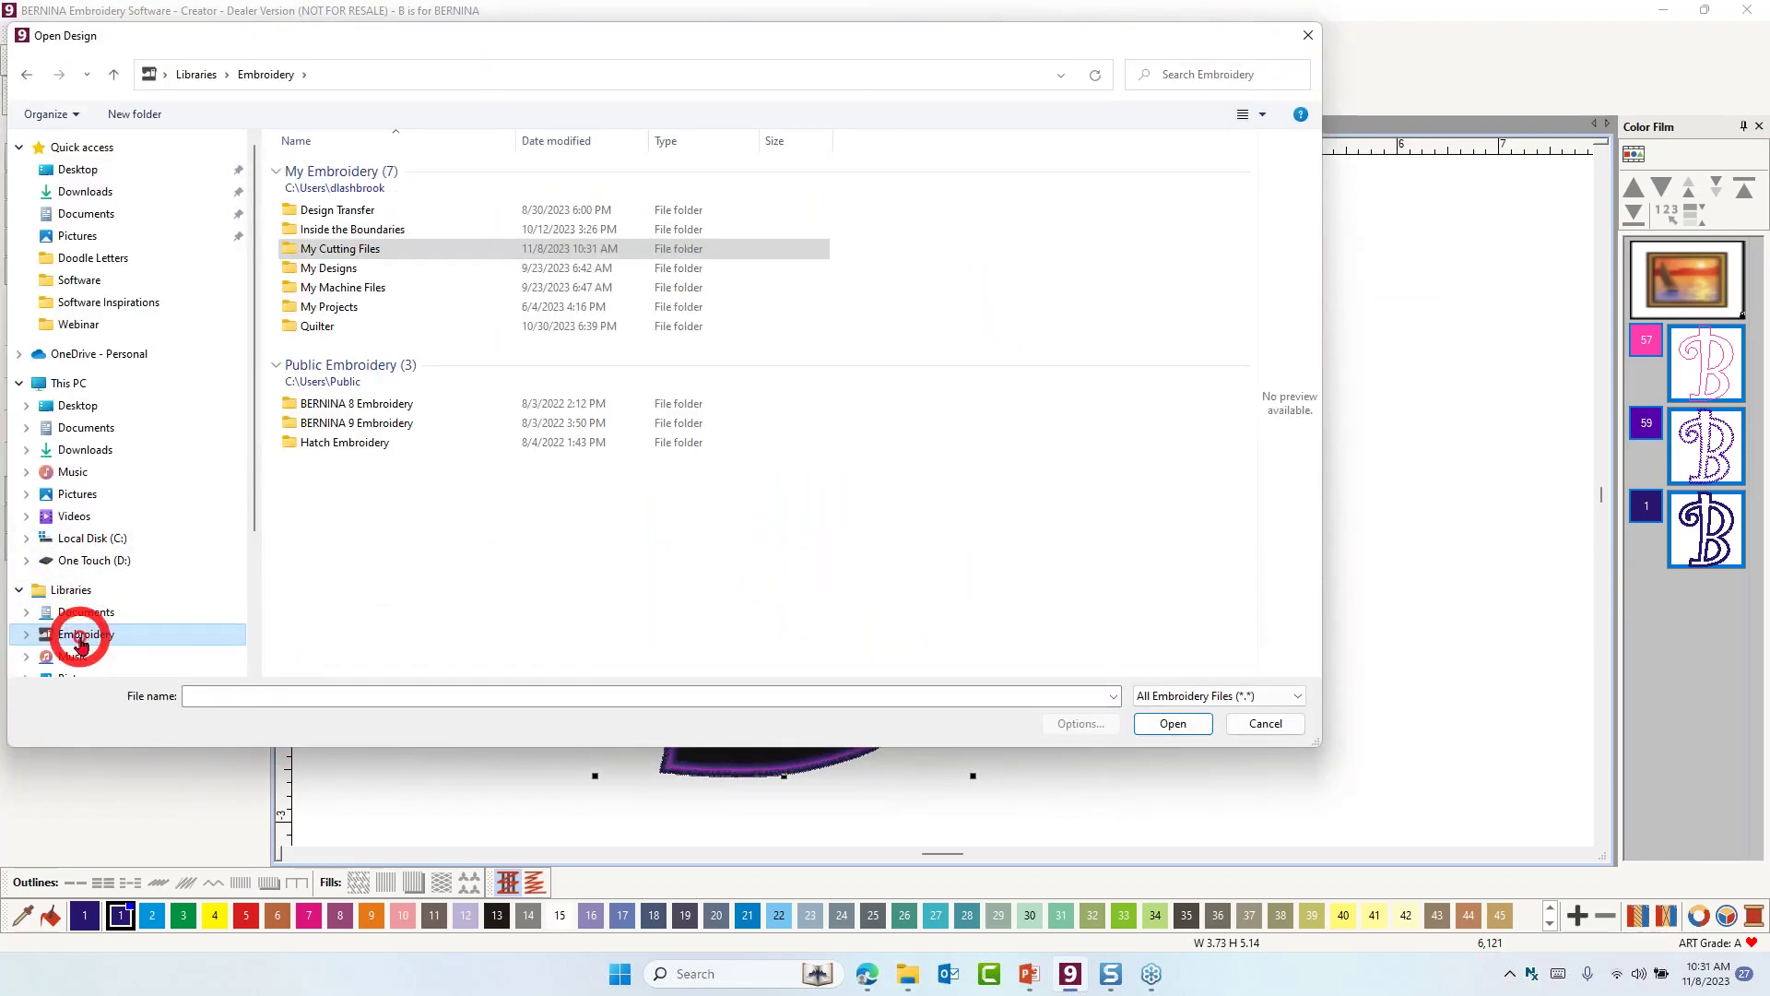
pyautogui.doubleClick(369, 250)
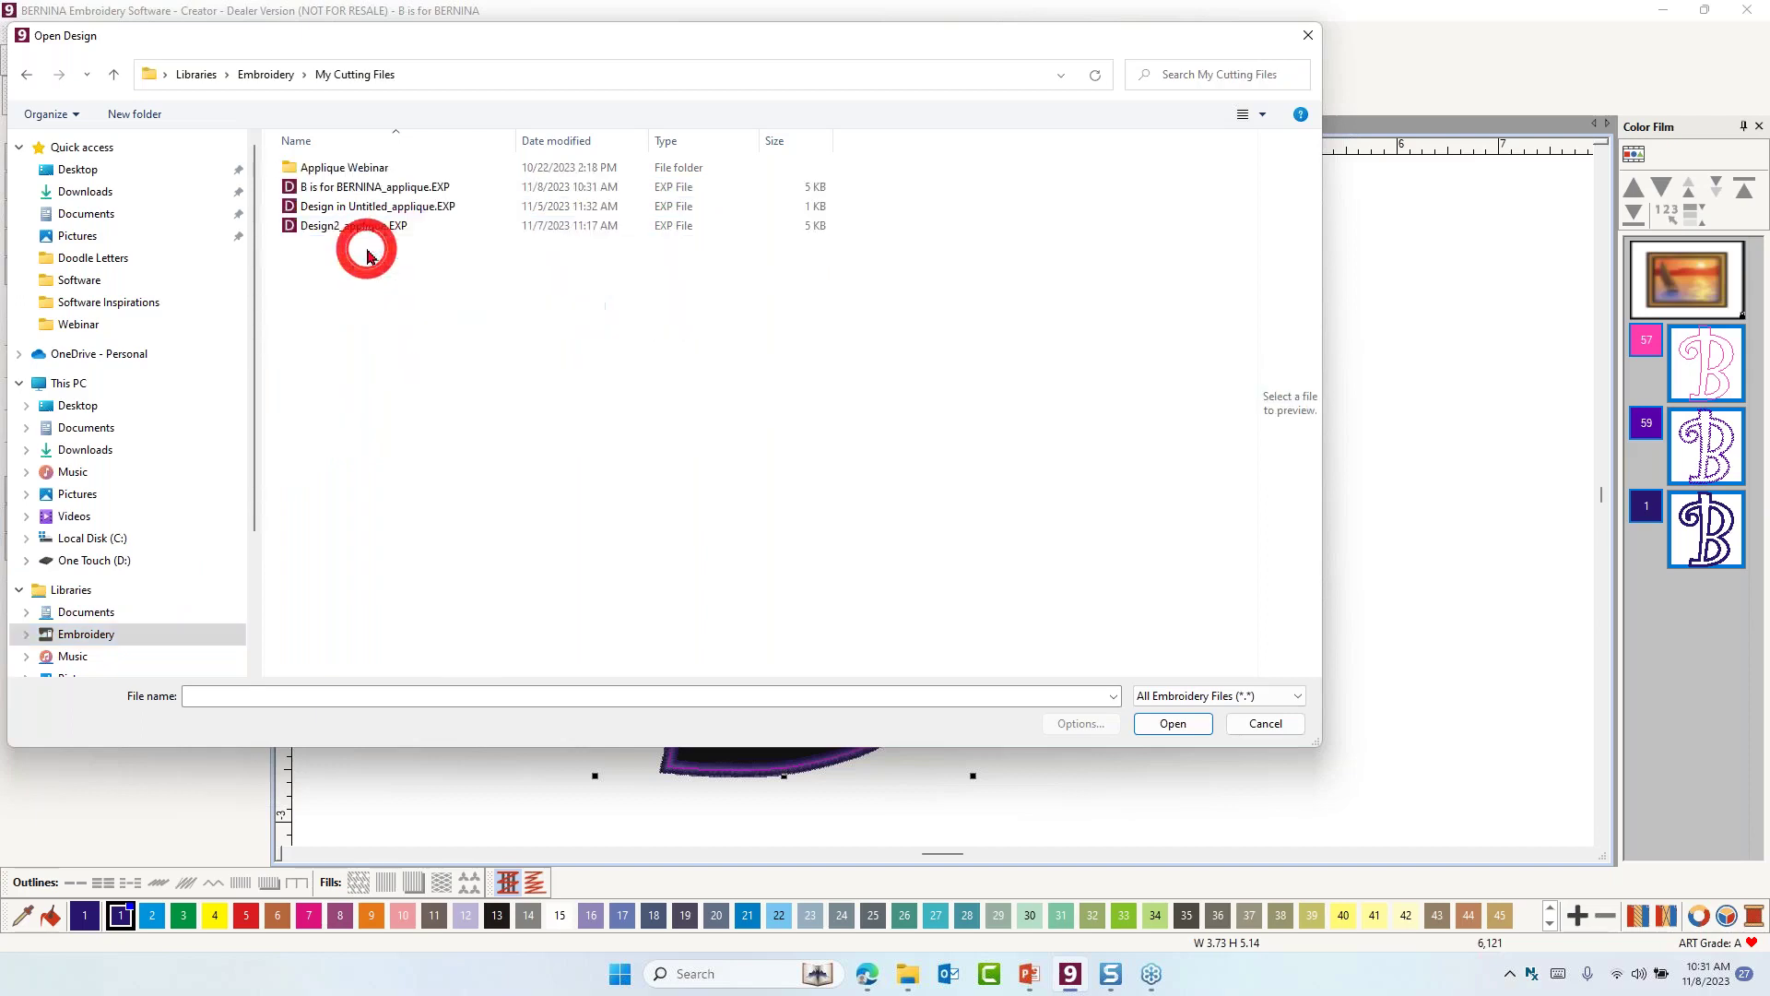
pyautogui.click(364, 186)
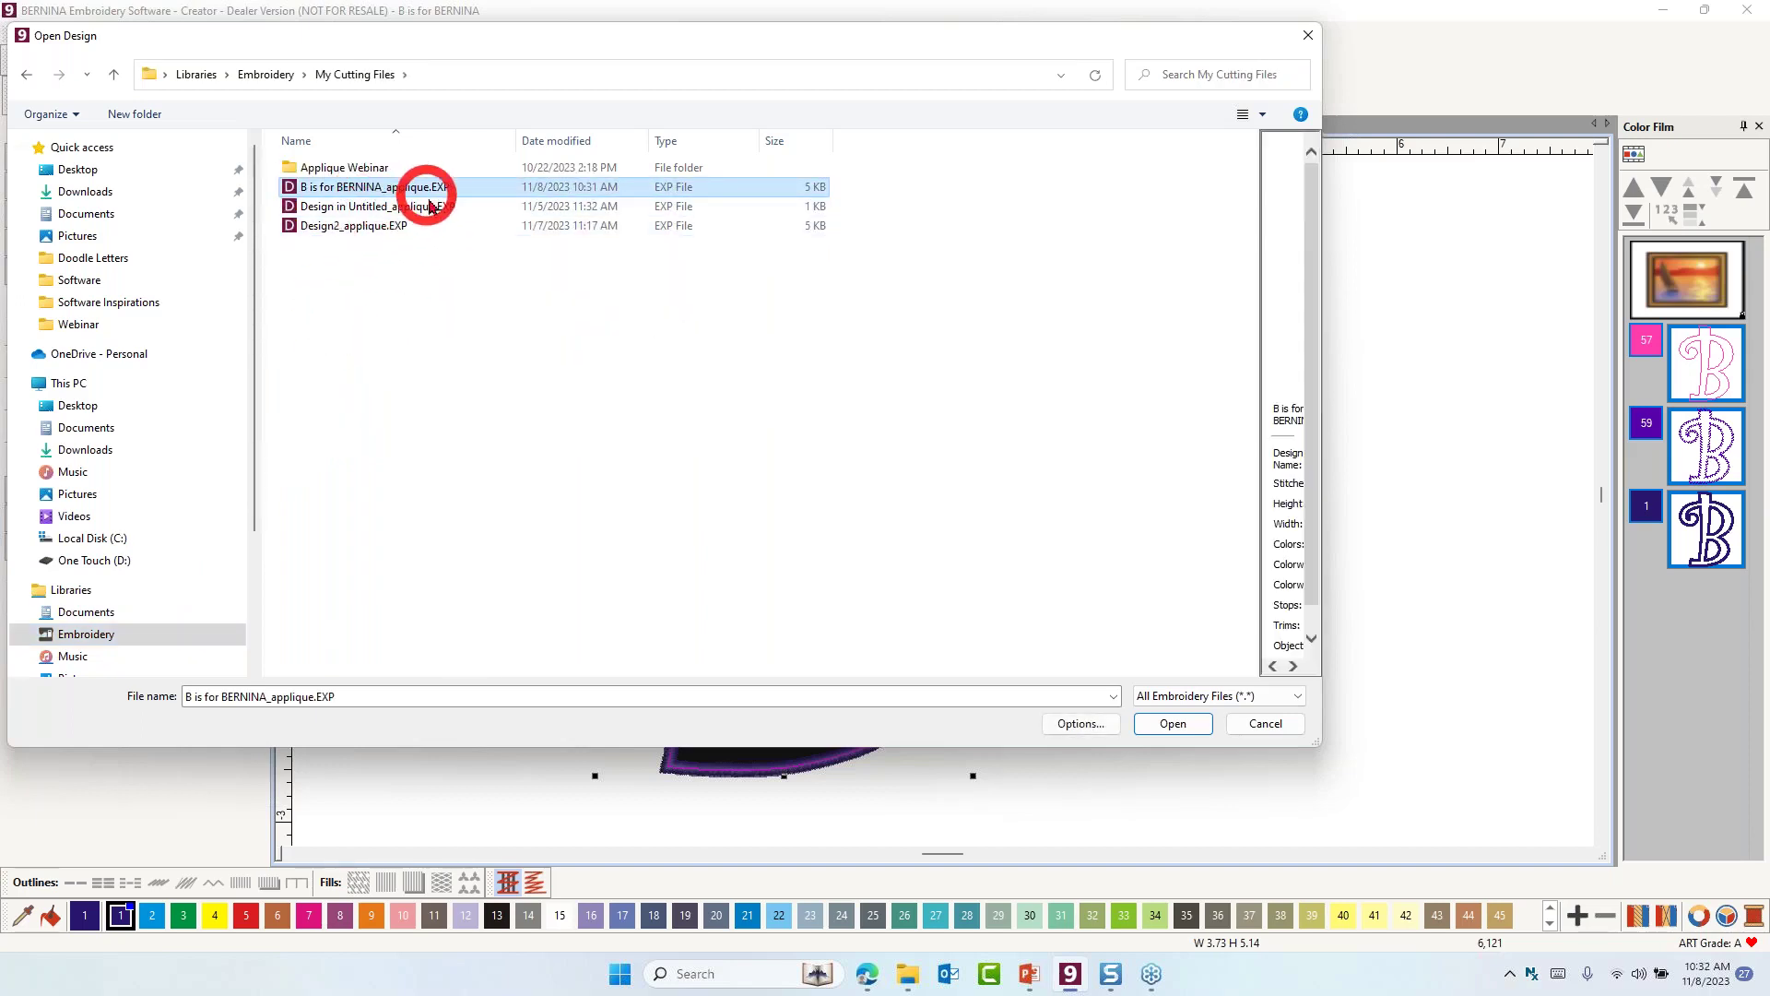
pyautogui.click(1167, 723)
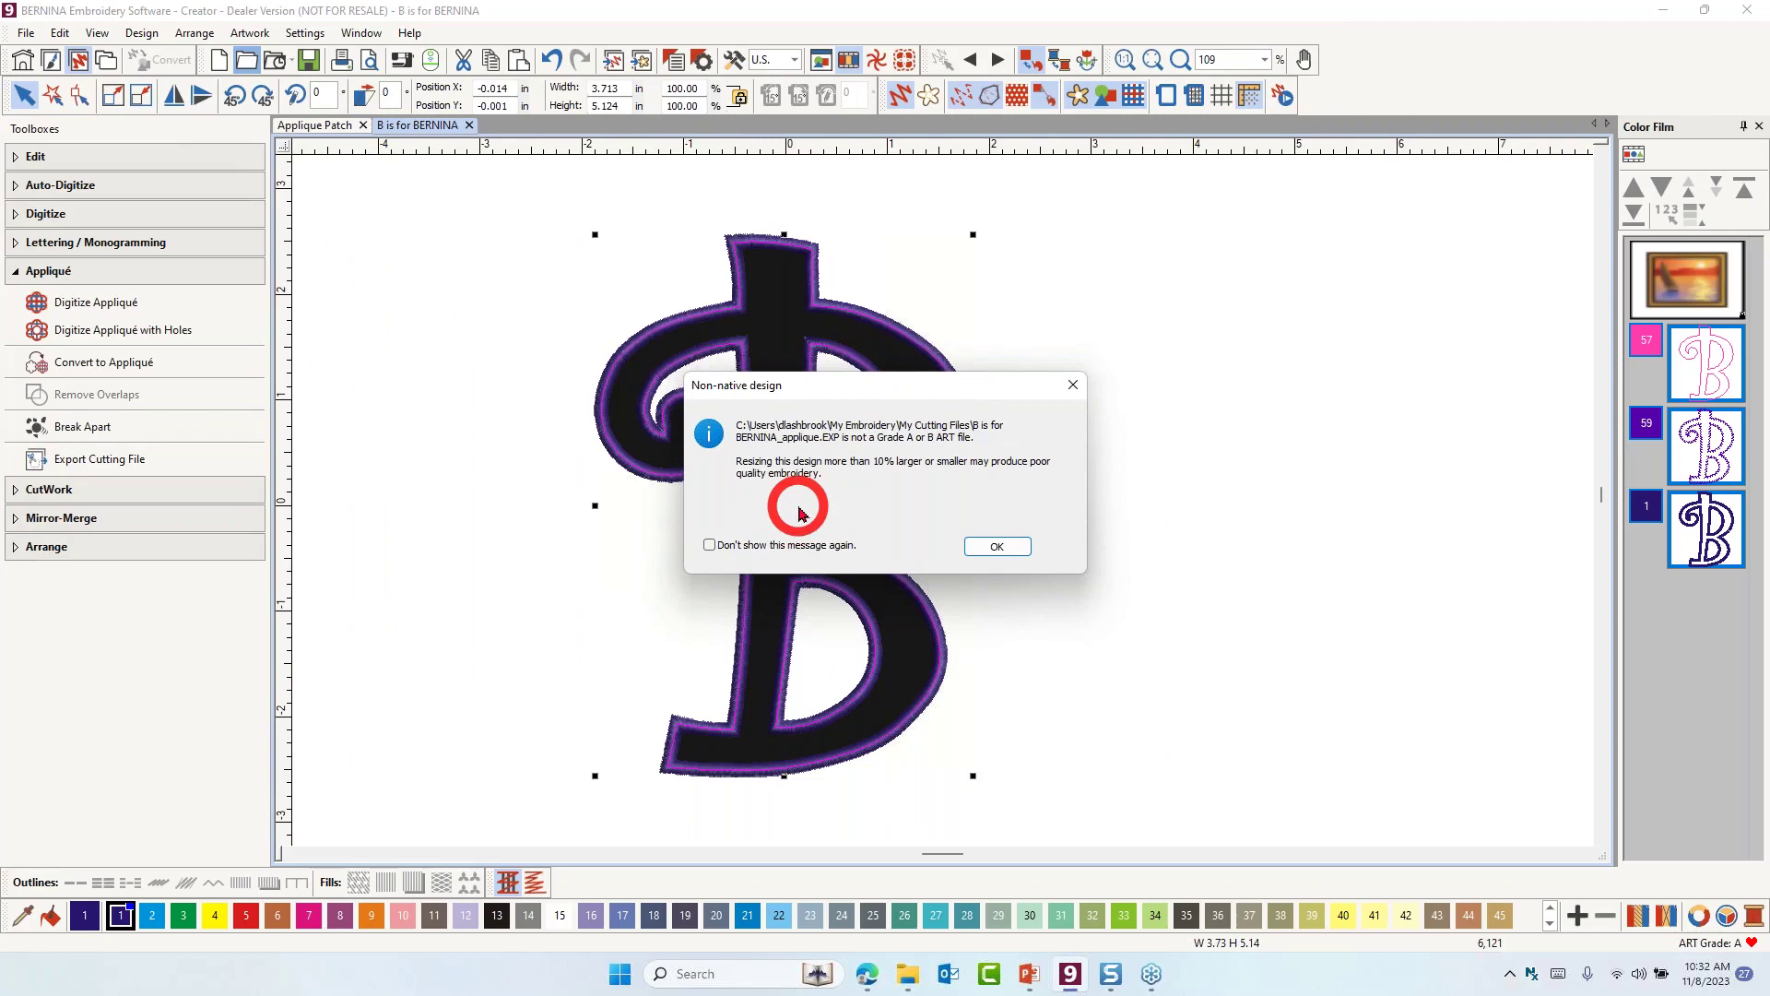
pyautogui.click(1012, 551)
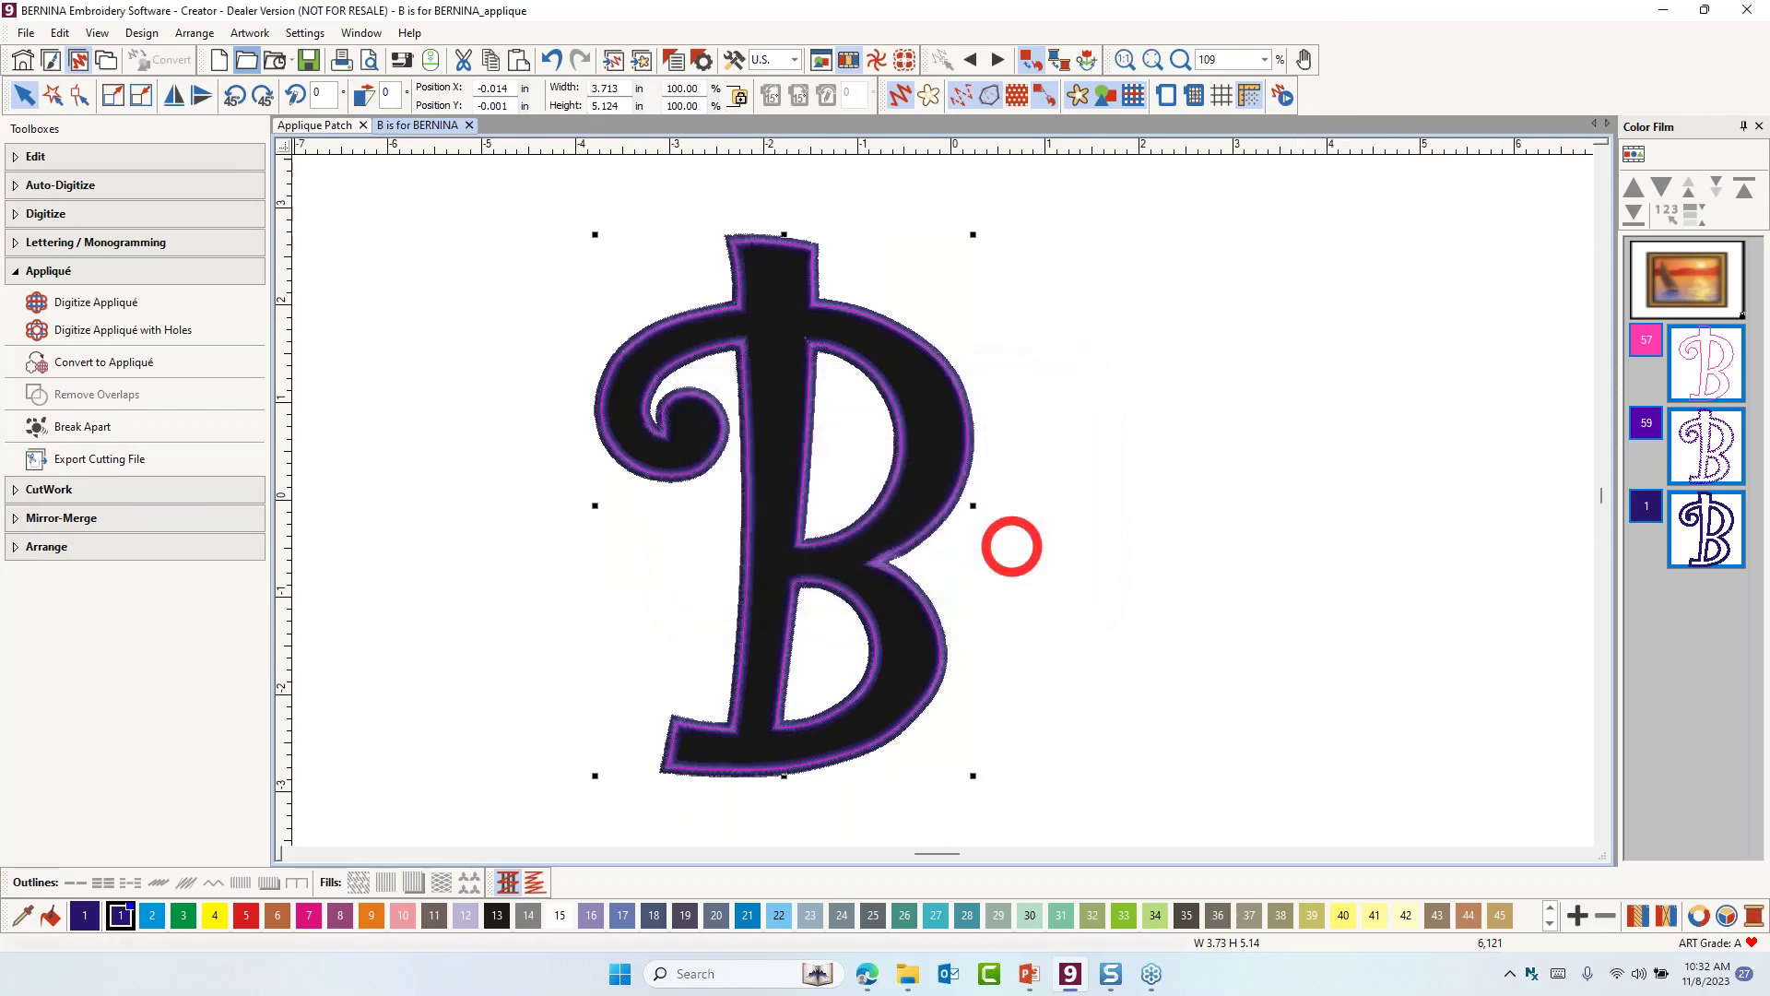
# Resequence the second and third yellow cut blocks so they merge with the first yellow block
pyautogui.scroll(-1, 1600, 506)
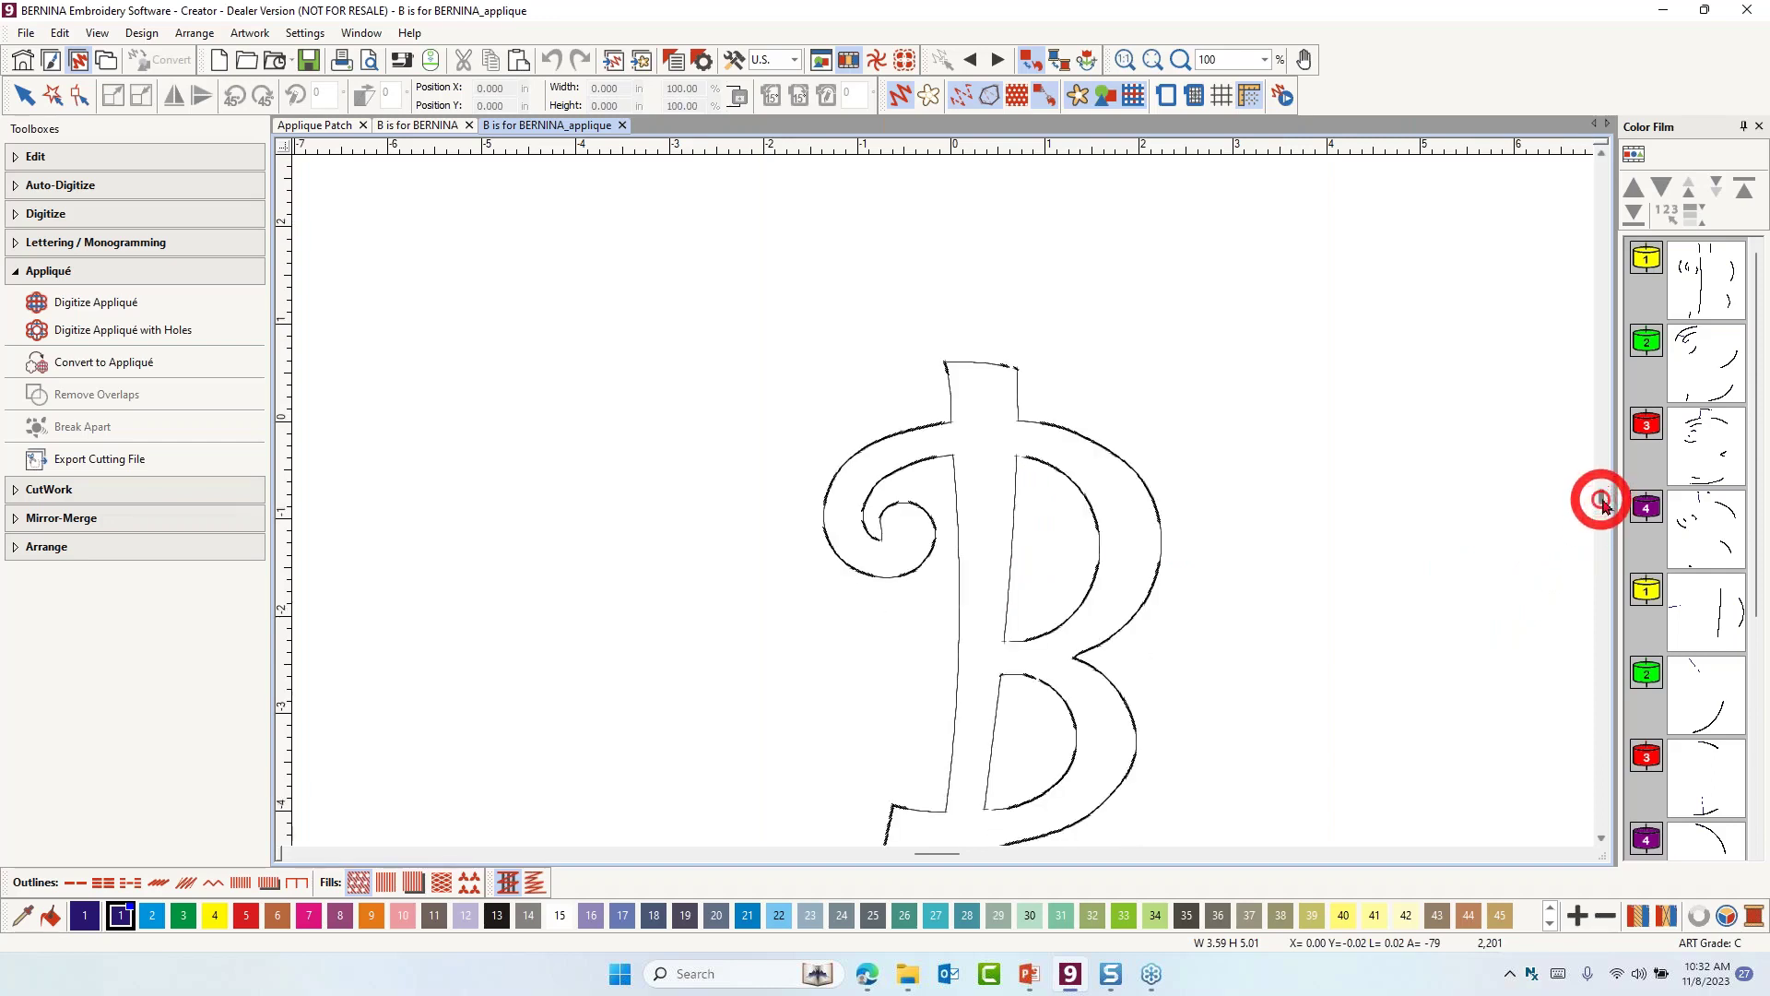
pyautogui.scroll(-5, 1660, 715)
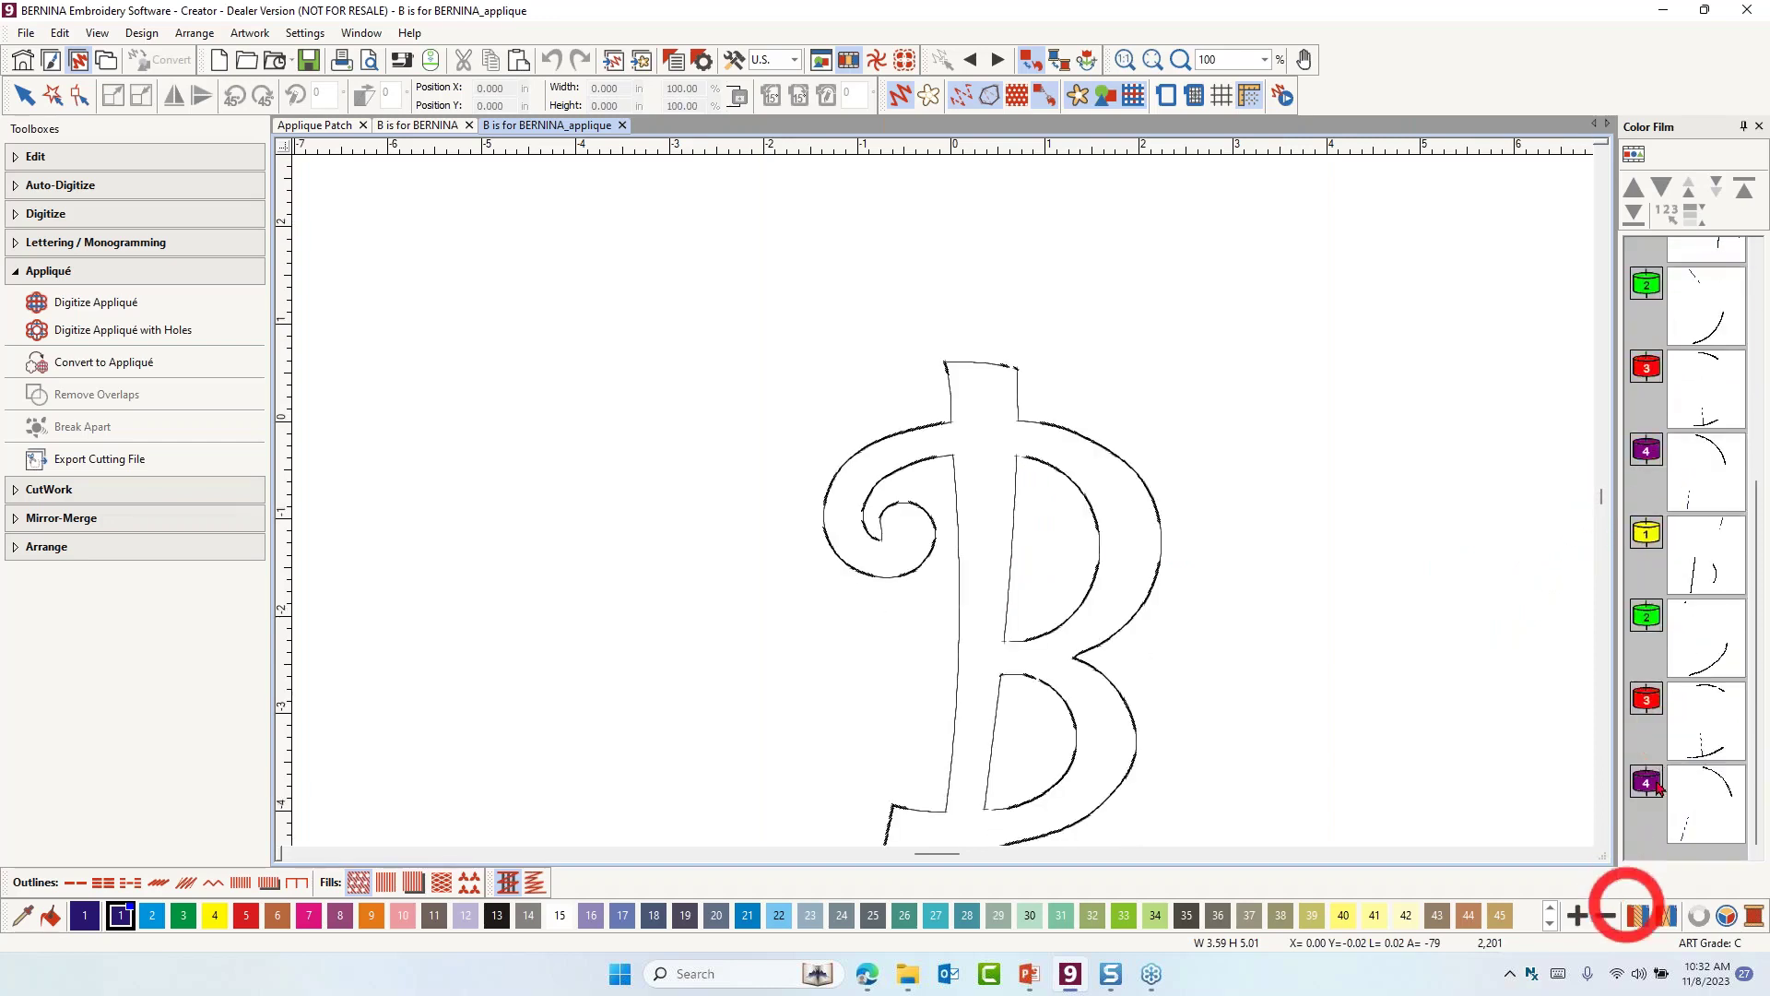
pyautogui.scroll(1, 1668, 664)
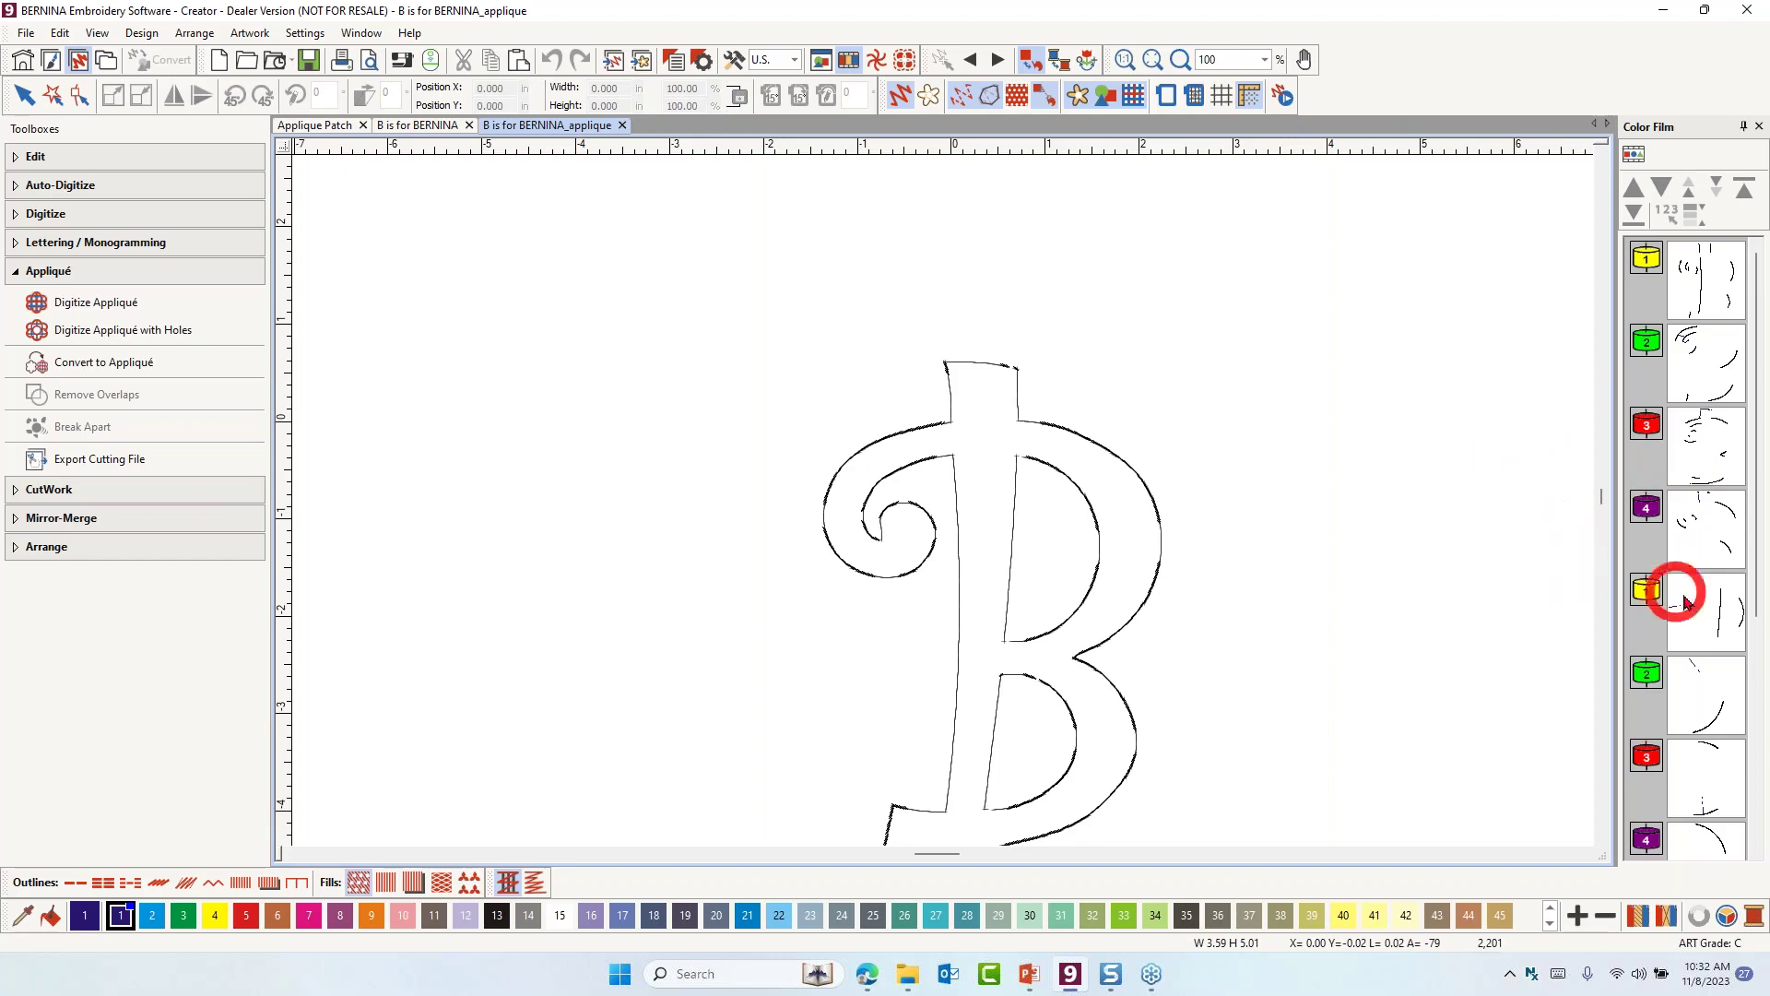
pyautogui.click(1701, 623)
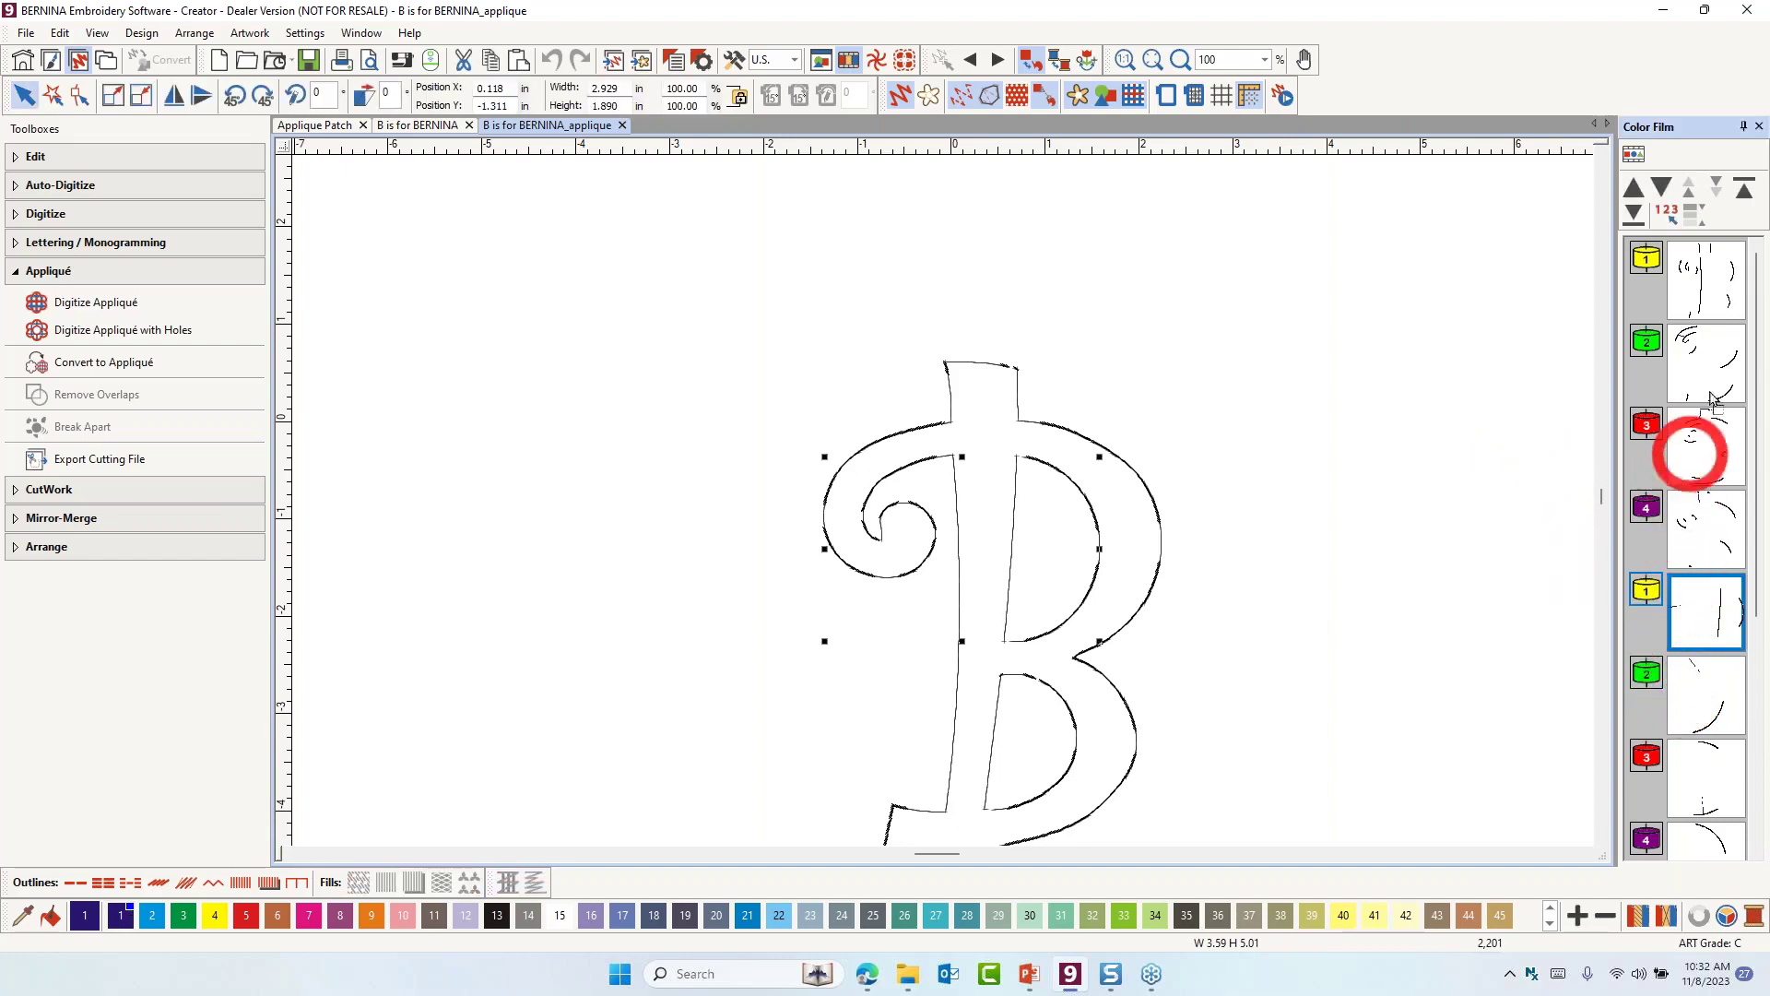
pyautogui.moveTo(1717, 328); pyautogui.dragTo(1714, 330)
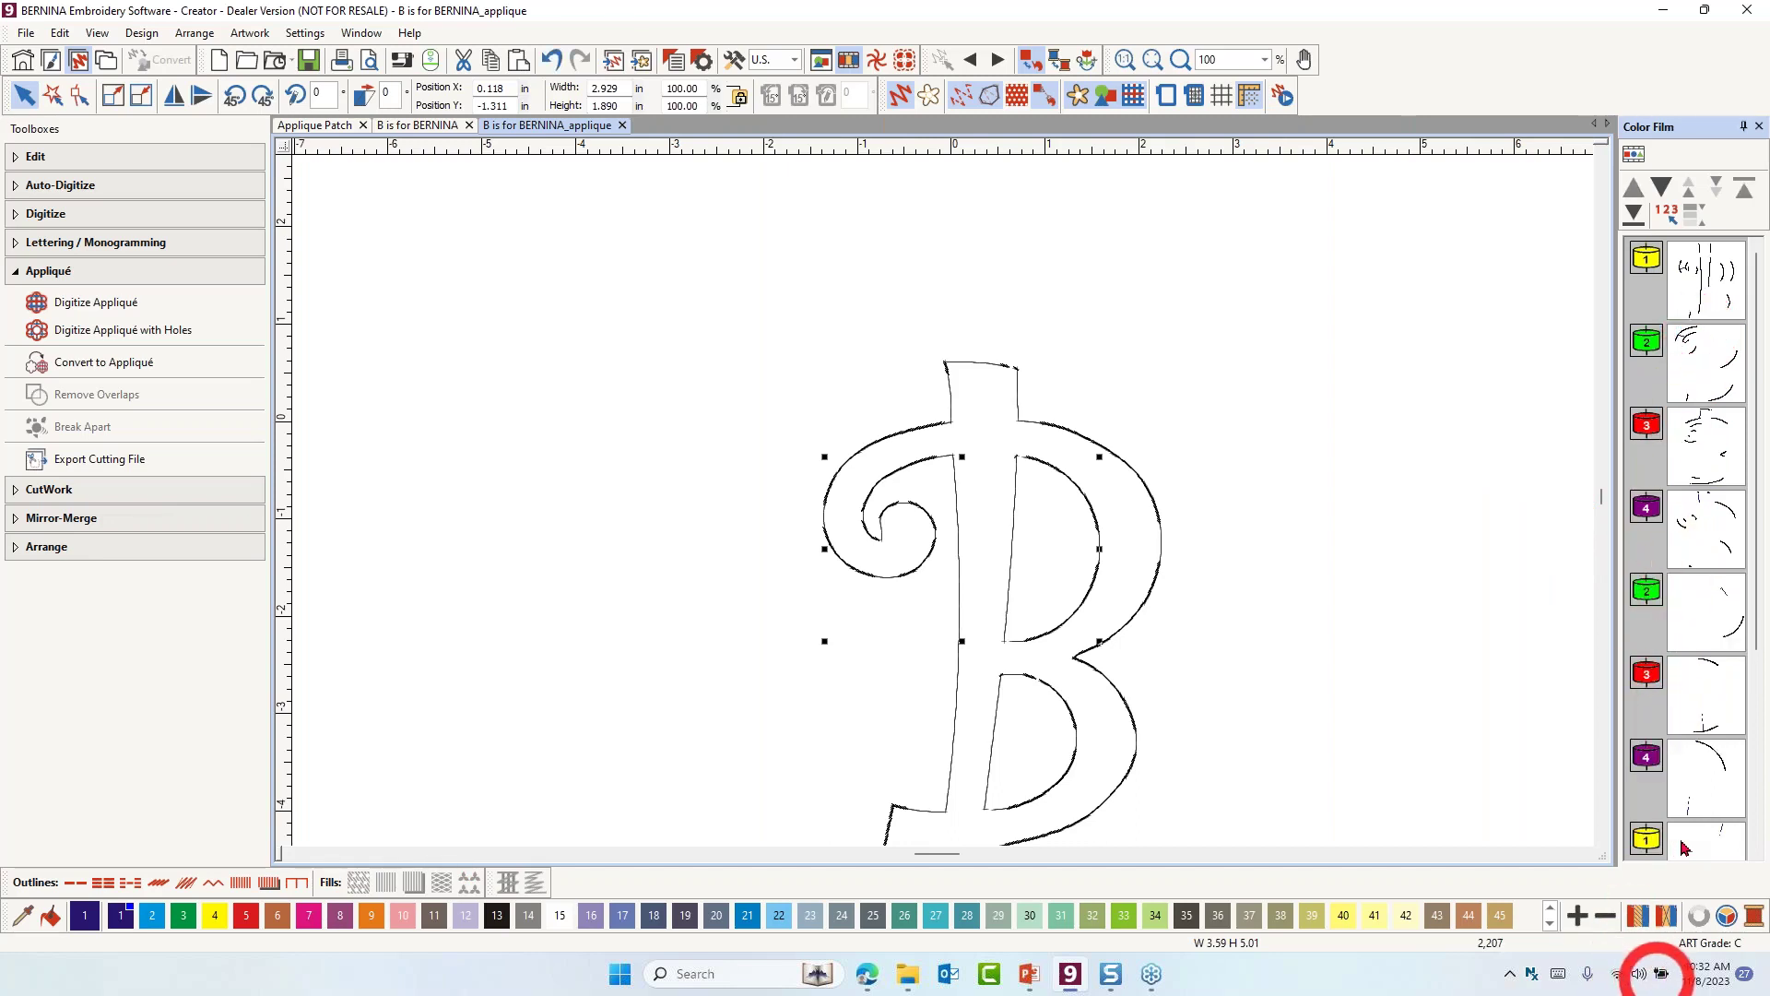
pyautogui.click(1703, 841)
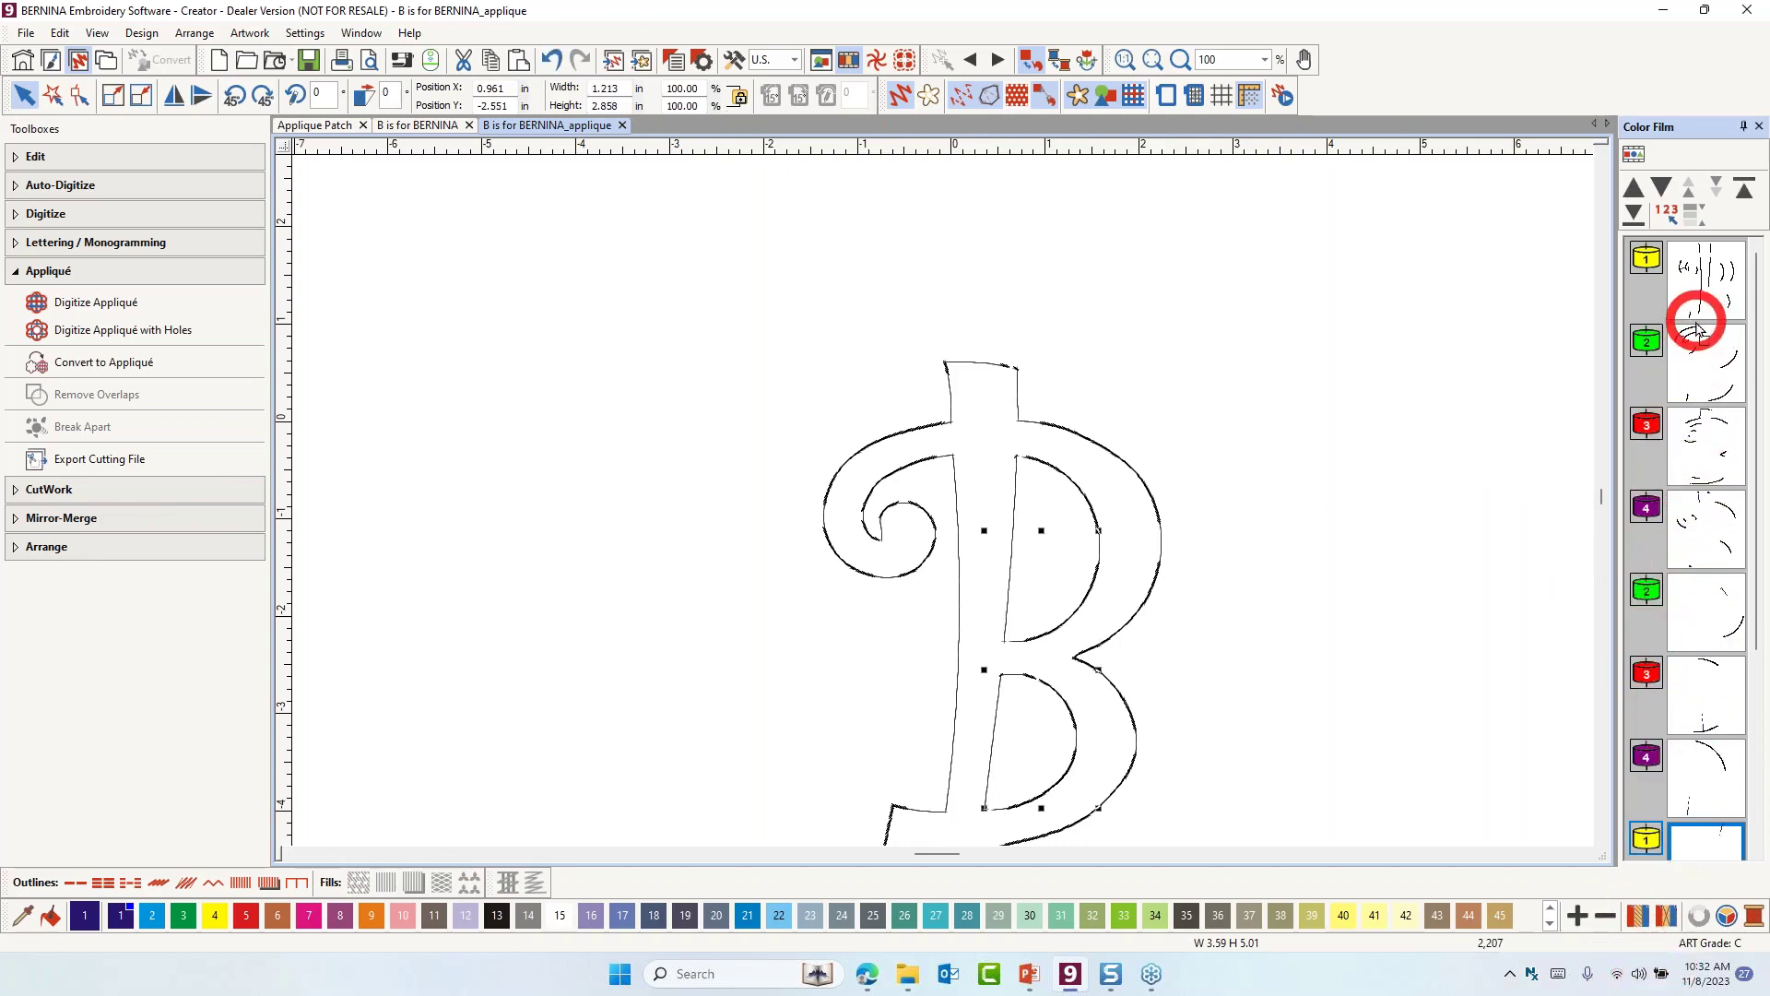
pyautogui.moveTo(1696, 328); pyautogui.dragTo(1698, 321)
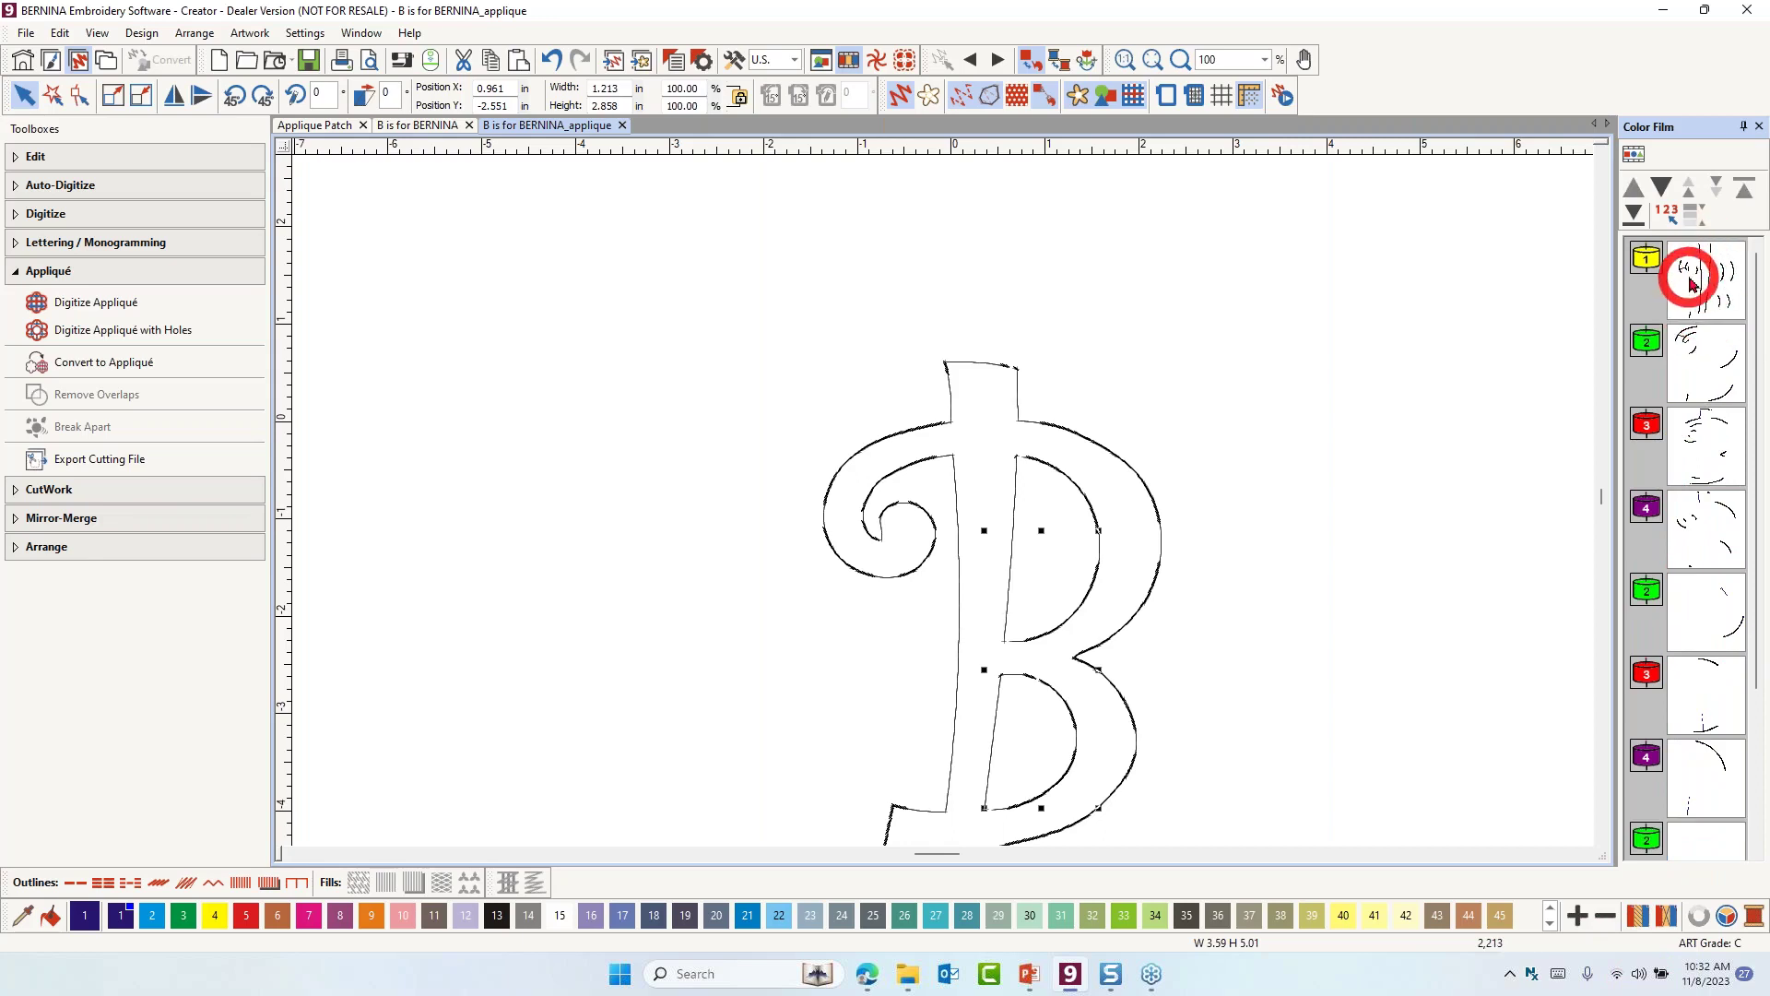
# Resequence the second and third green cut blocks so they merge with the first green block
pyautogui.click(1696, 620)
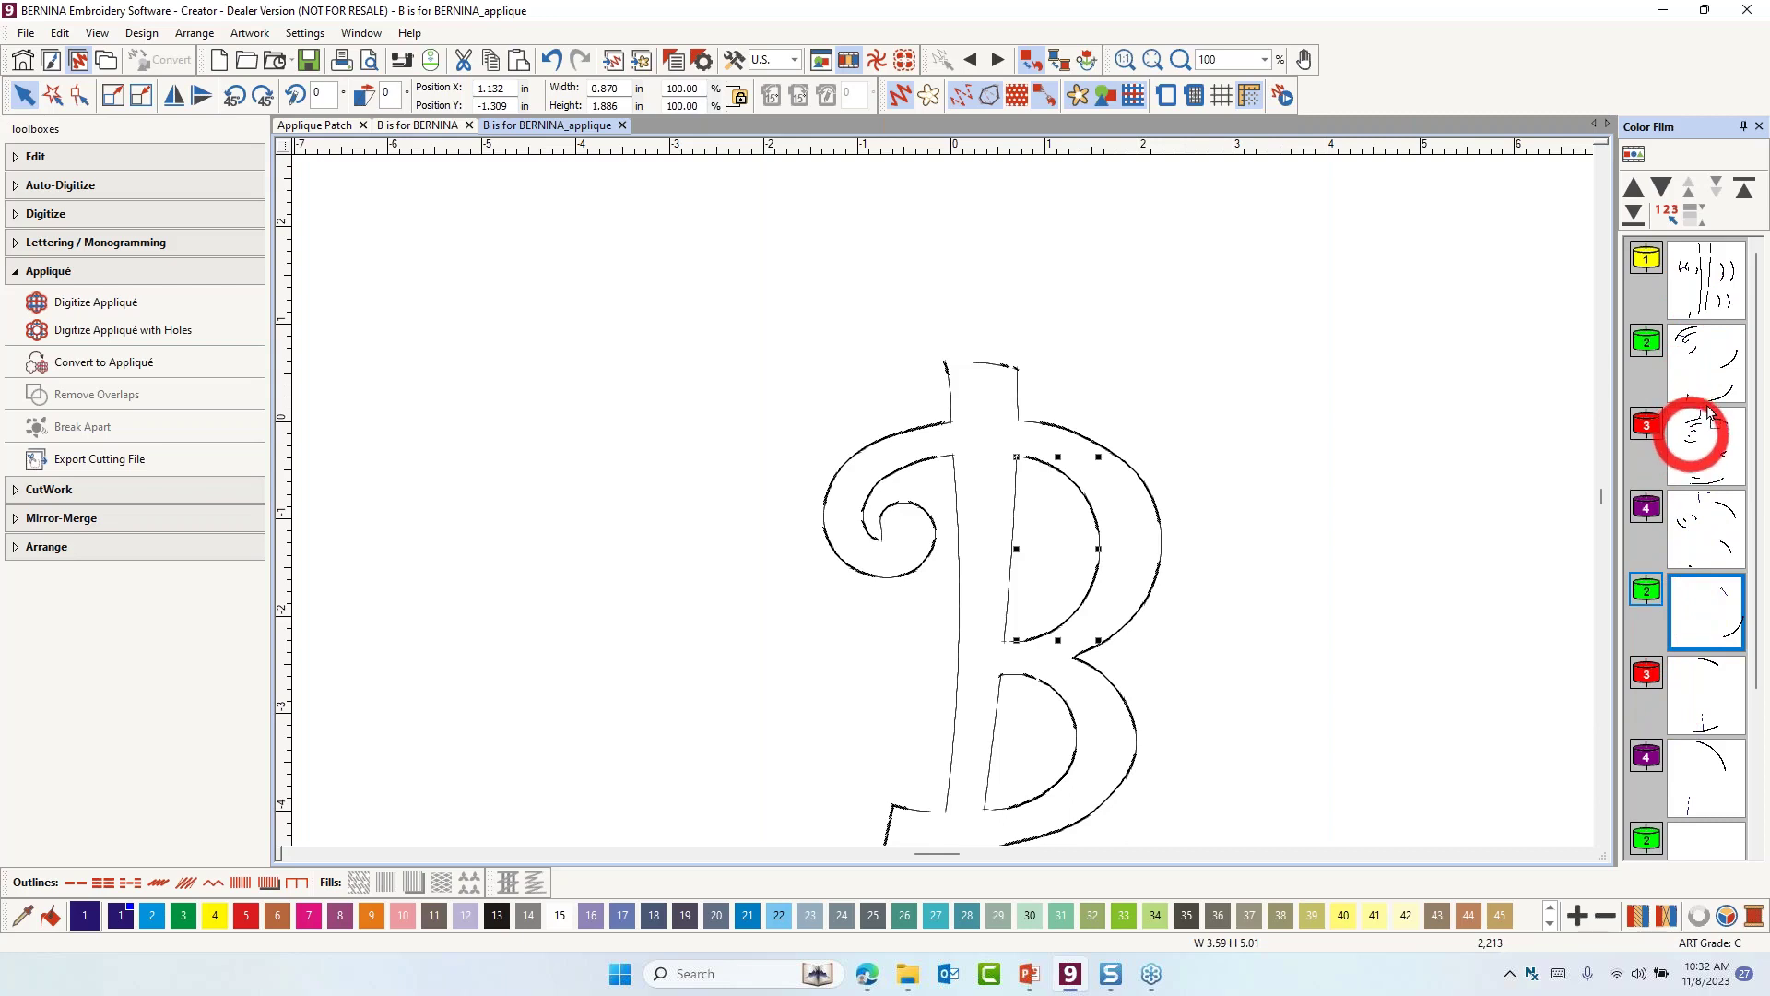
pyautogui.moveTo(1707, 412); pyautogui.dragTo(1706, 410)
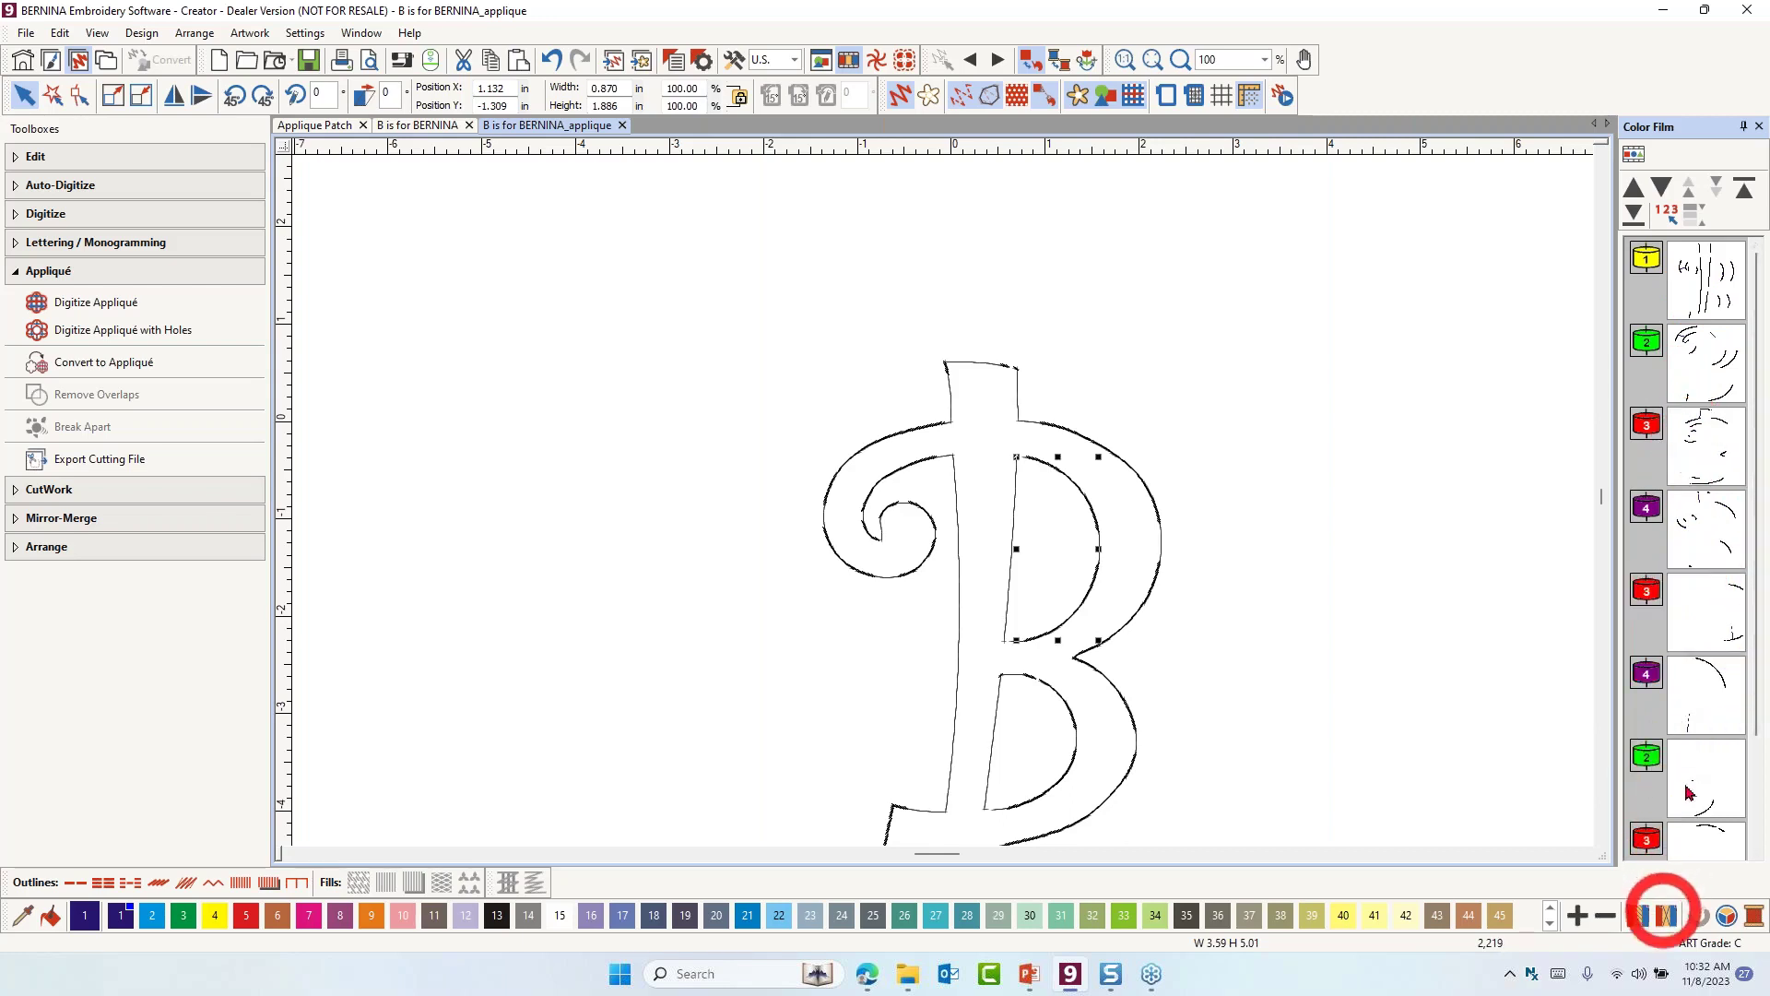
pyautogui.click(1689, 793)
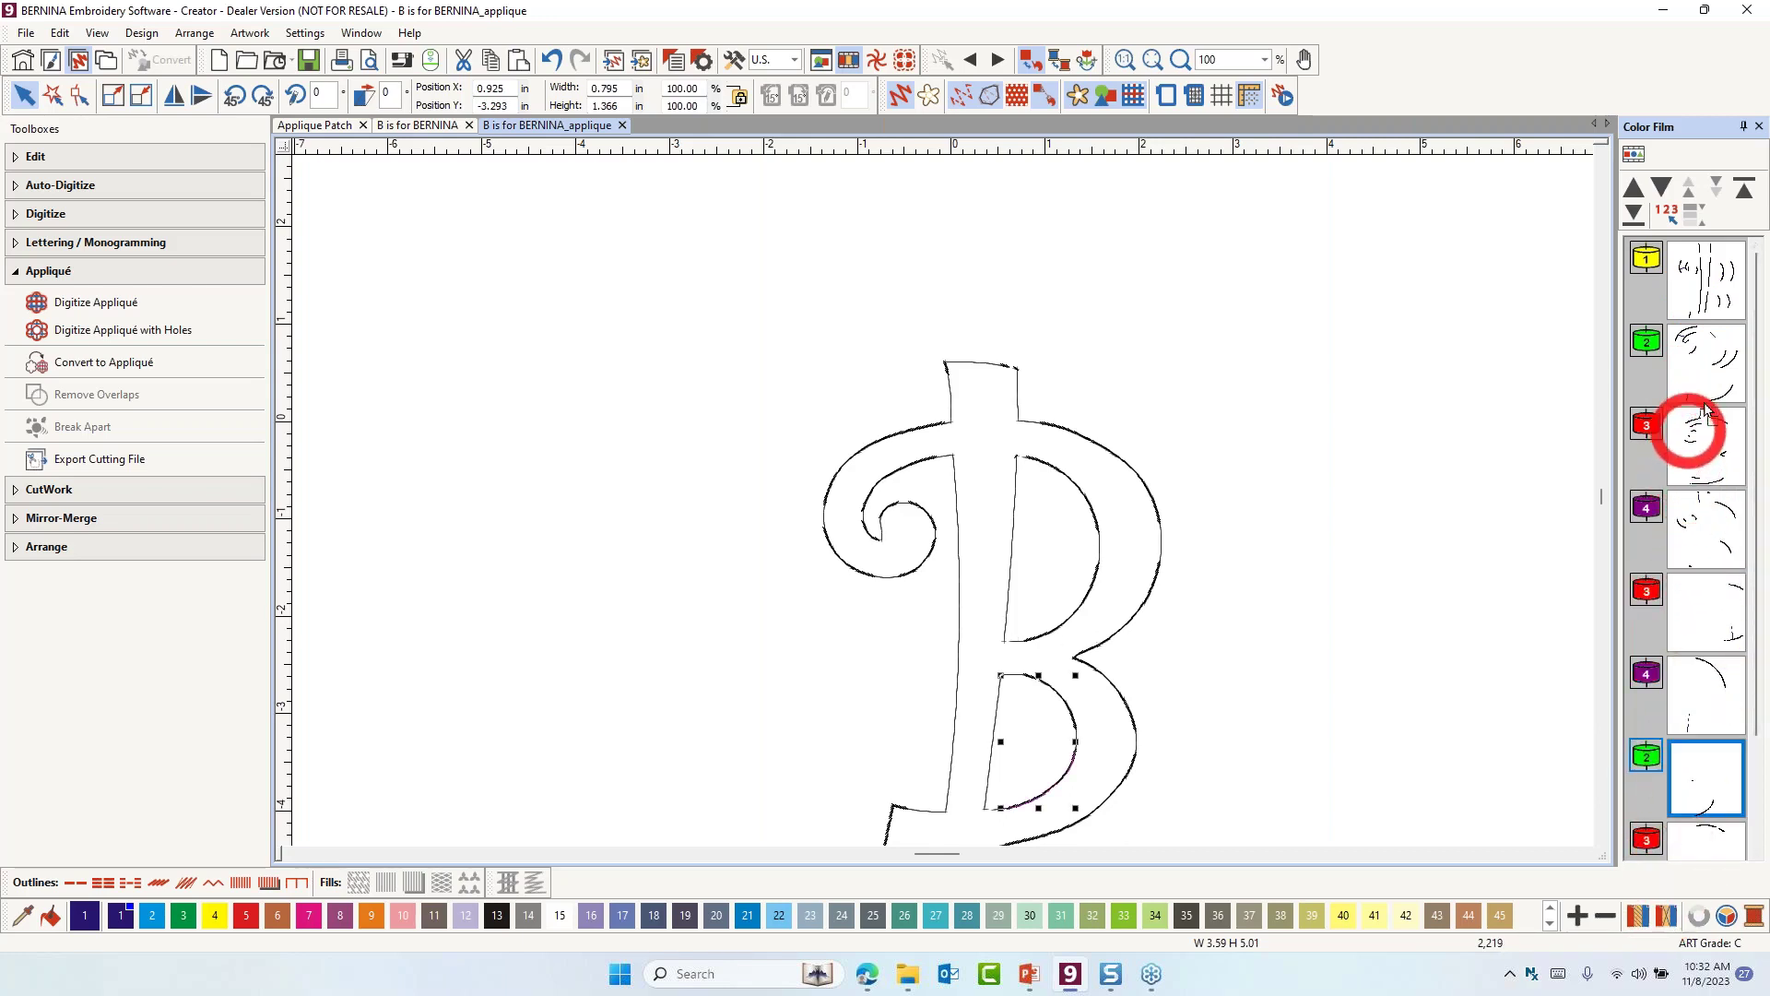
pyautogui.moveTo(1706, 410); pyautogui.dragTo(1705, 412)
# Resequence the remaining red and purple cut blocks so each merges with the first block of its colour
pyautogui.click(1705, 618)
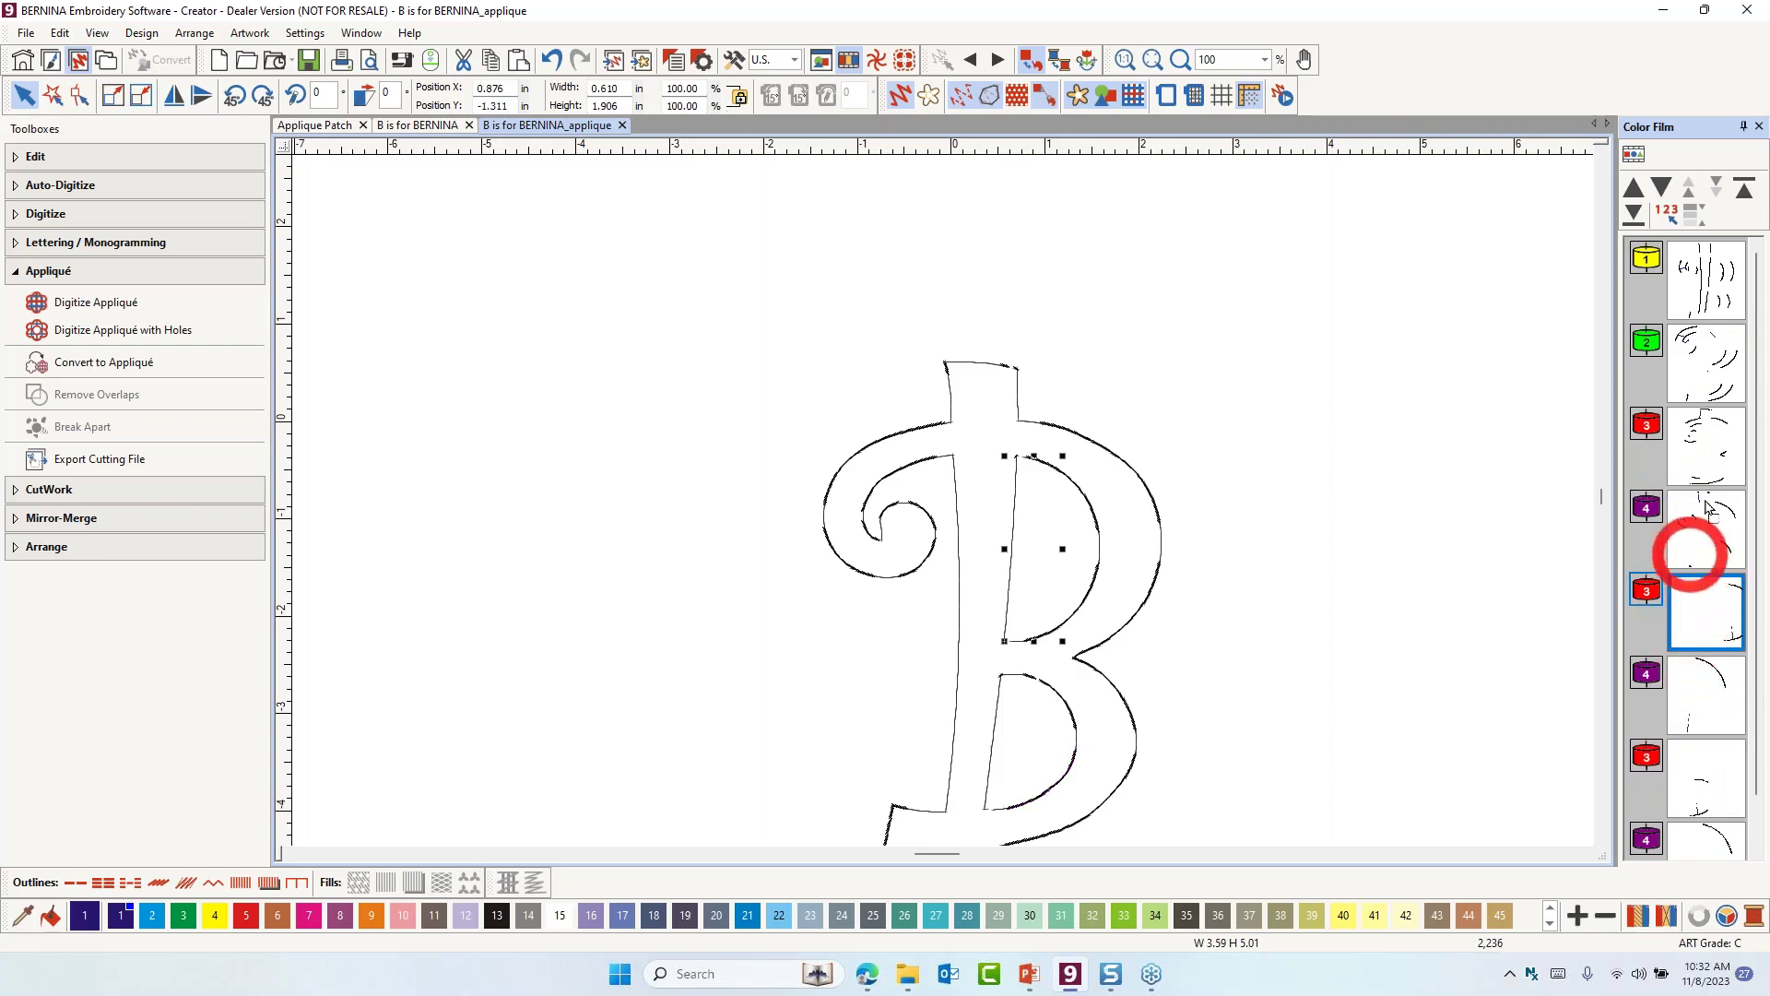
pyautogui.moveTo(1705, 504); pyautogui.dragTo(1696, 466)
pyautogui.moveTo(1695, 627); pyautogui.dragTo(1675, 522)
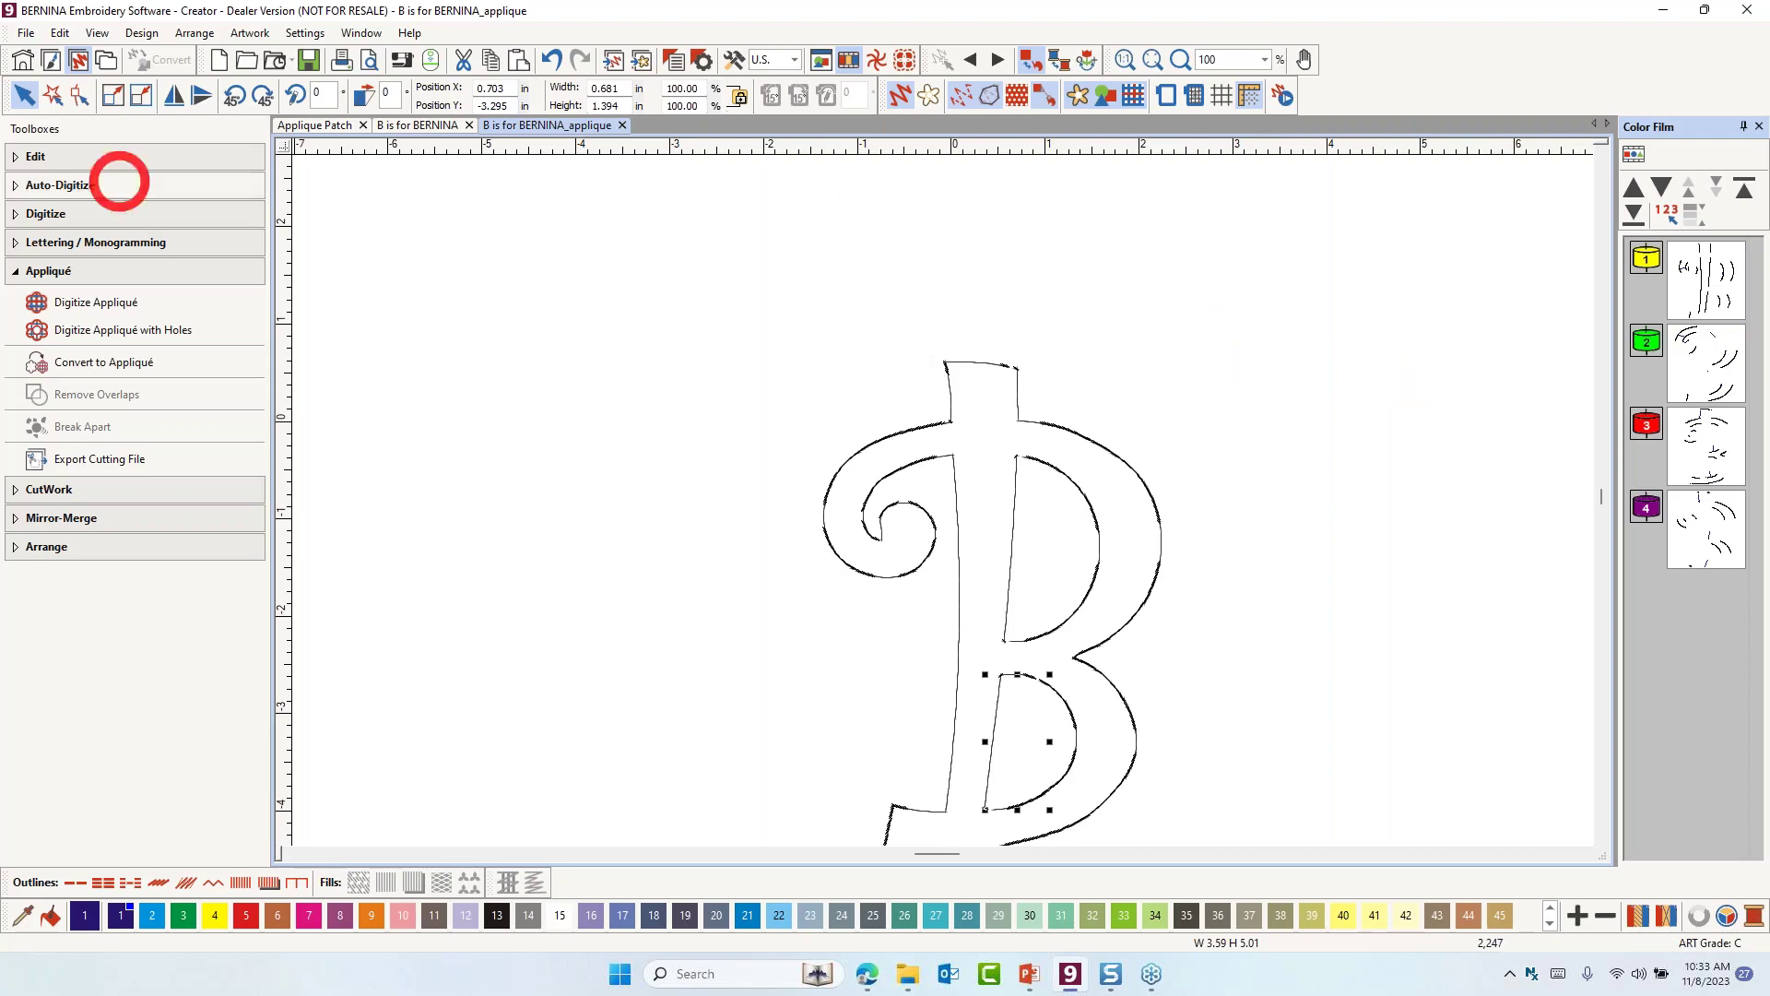
# Save the grouped cutting design in the Webinar folder as "B is for BERNINA_applique.CutWork" in ART90 format
pyautogui.click(28, 37)
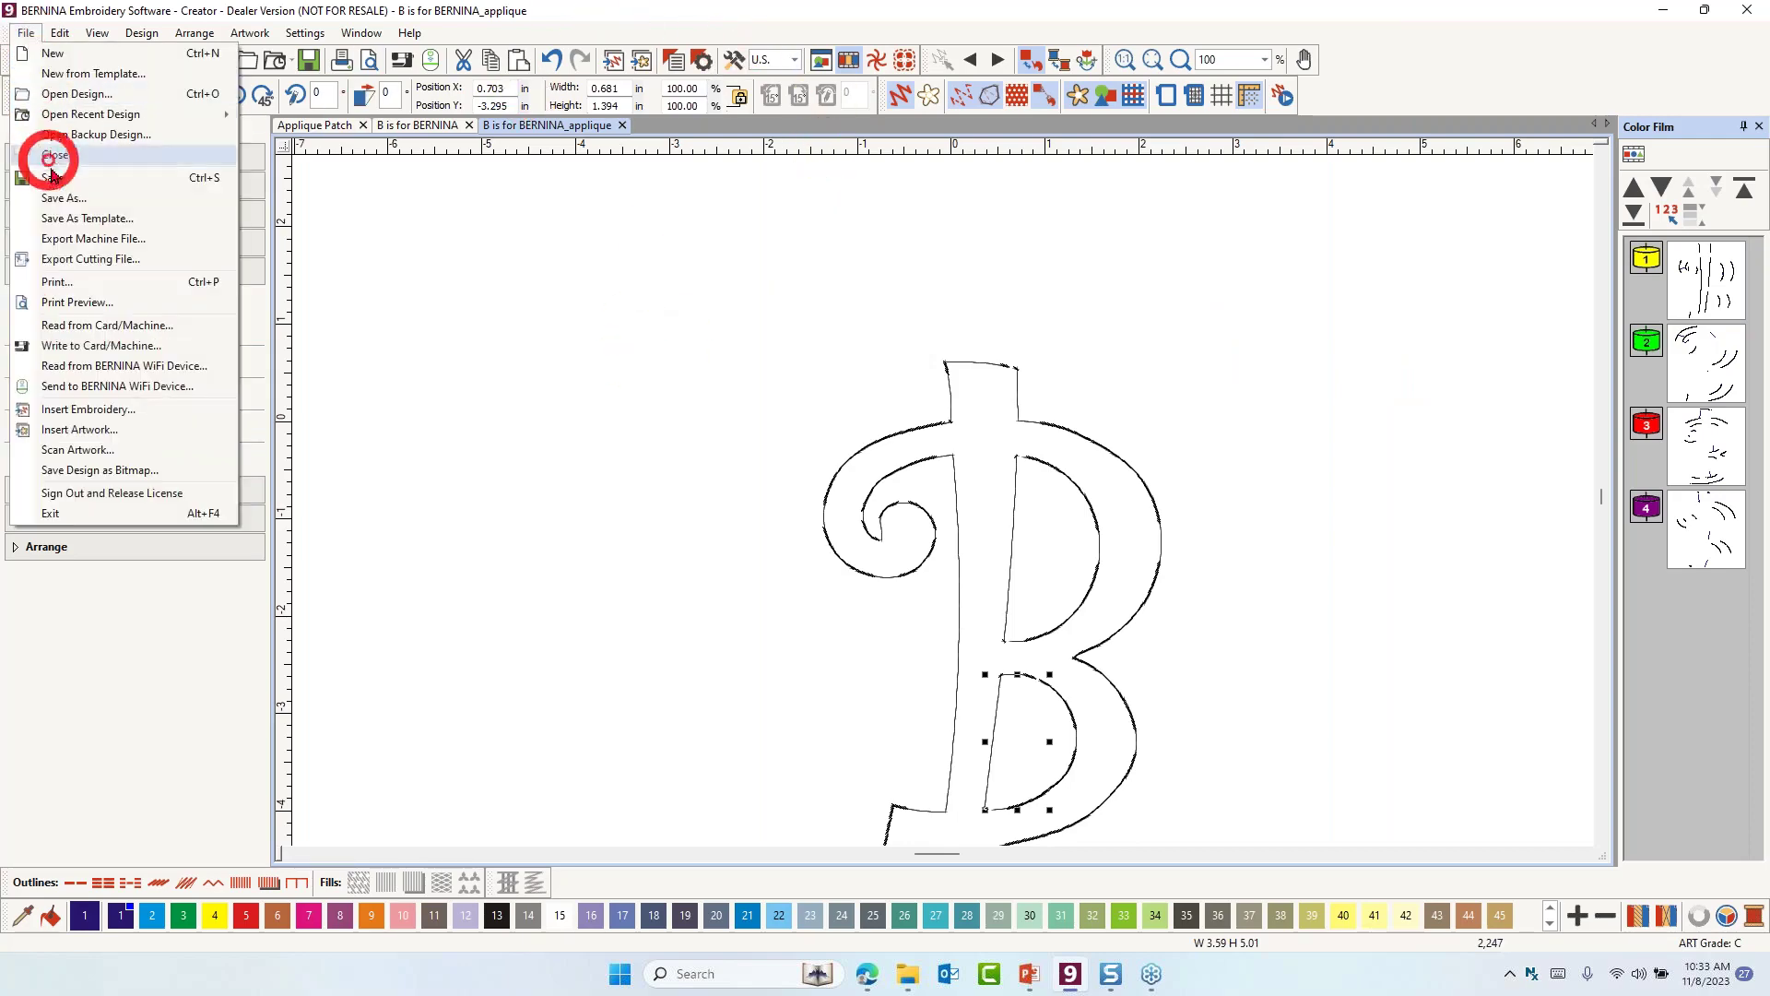
pyautogui.click(92, 197)
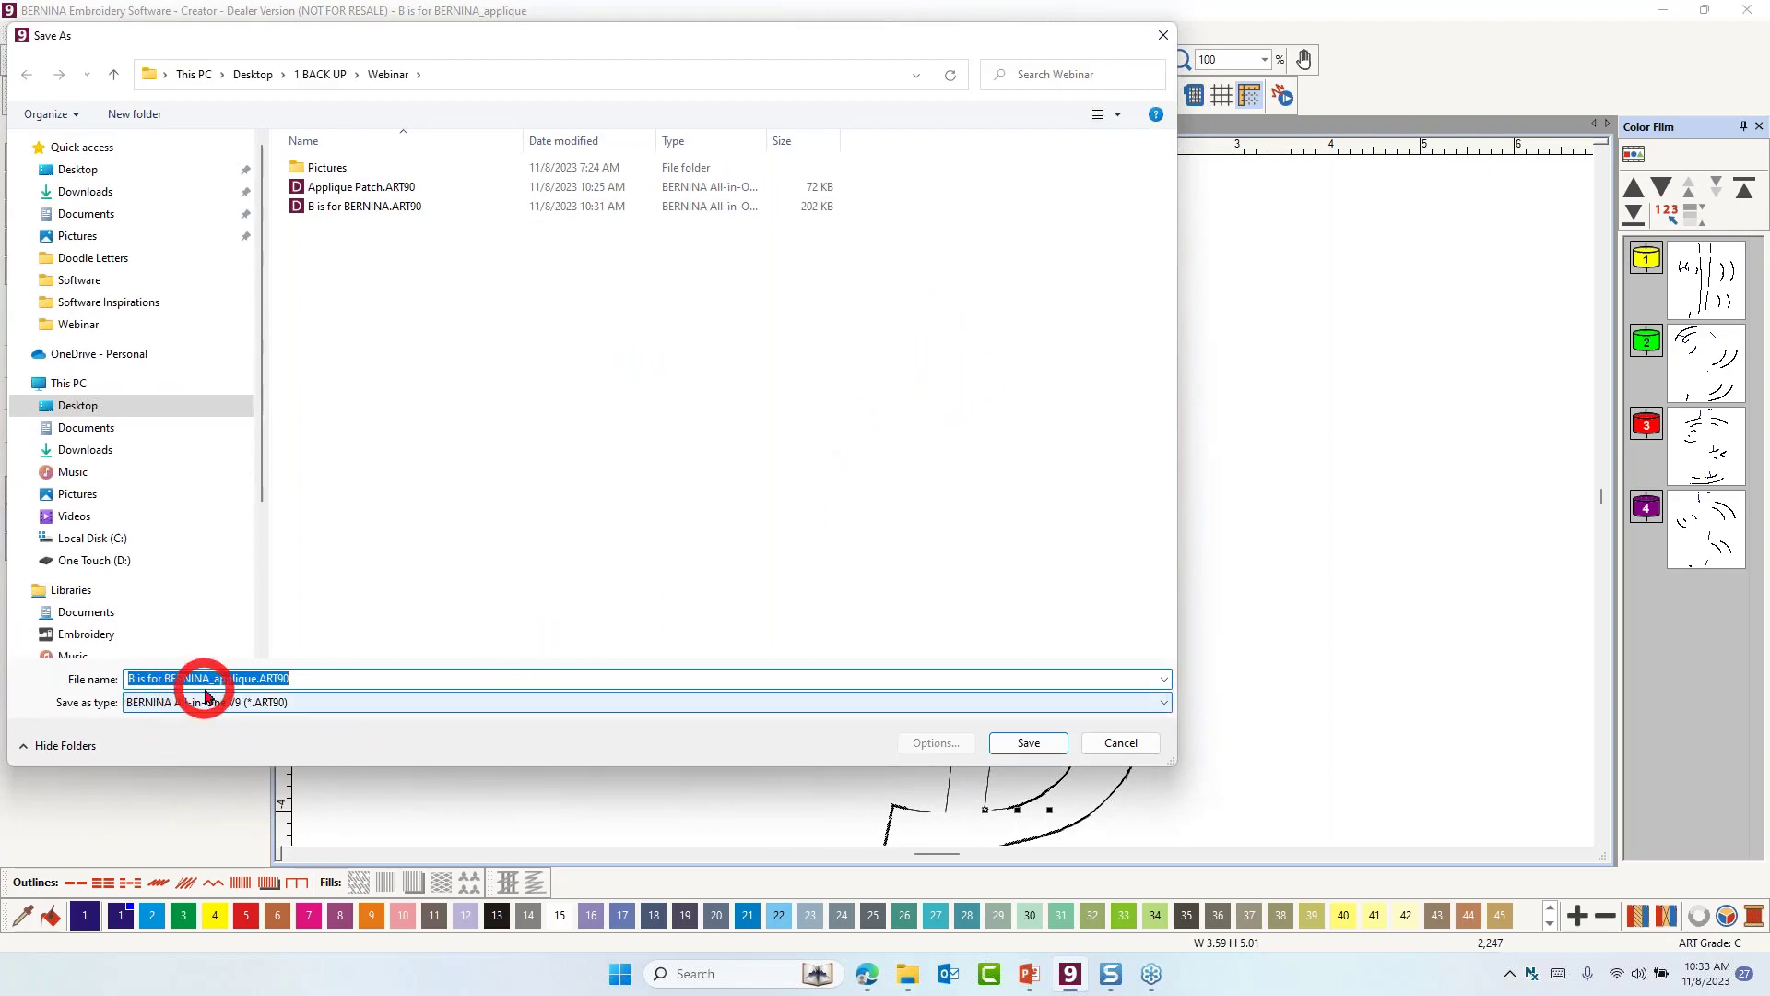
pyautogui.click(254, 679)
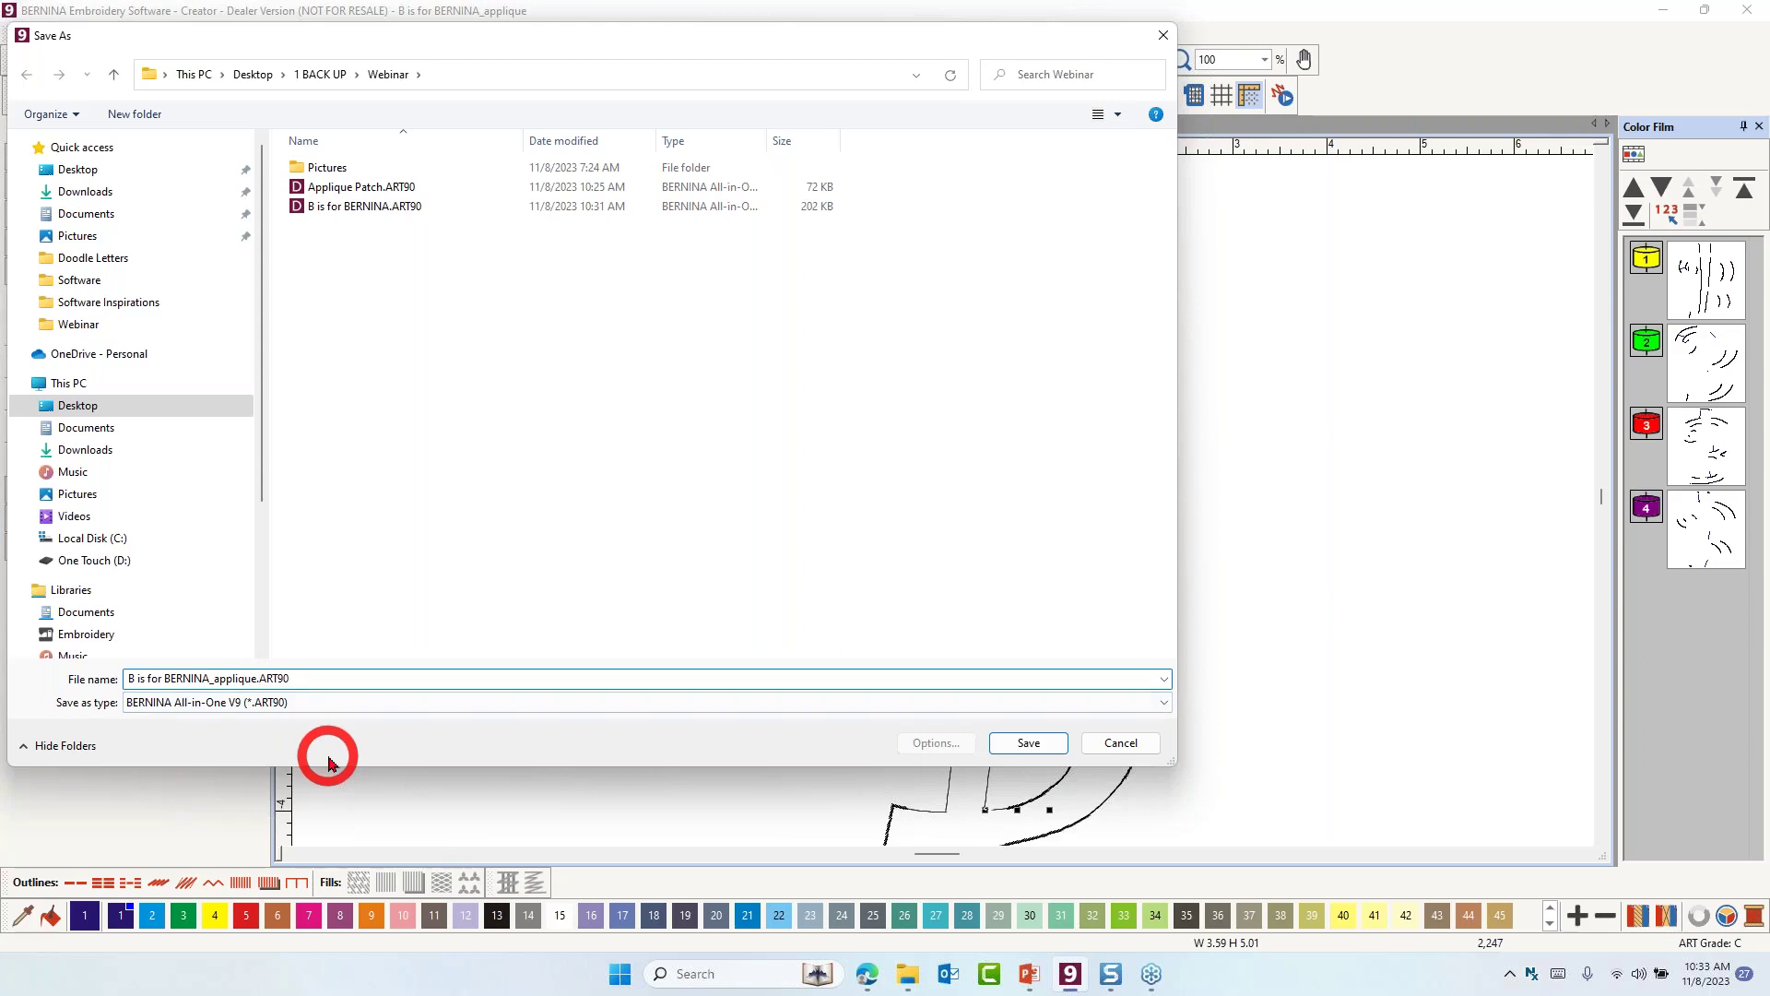
pyautogui.write('.CutWork')
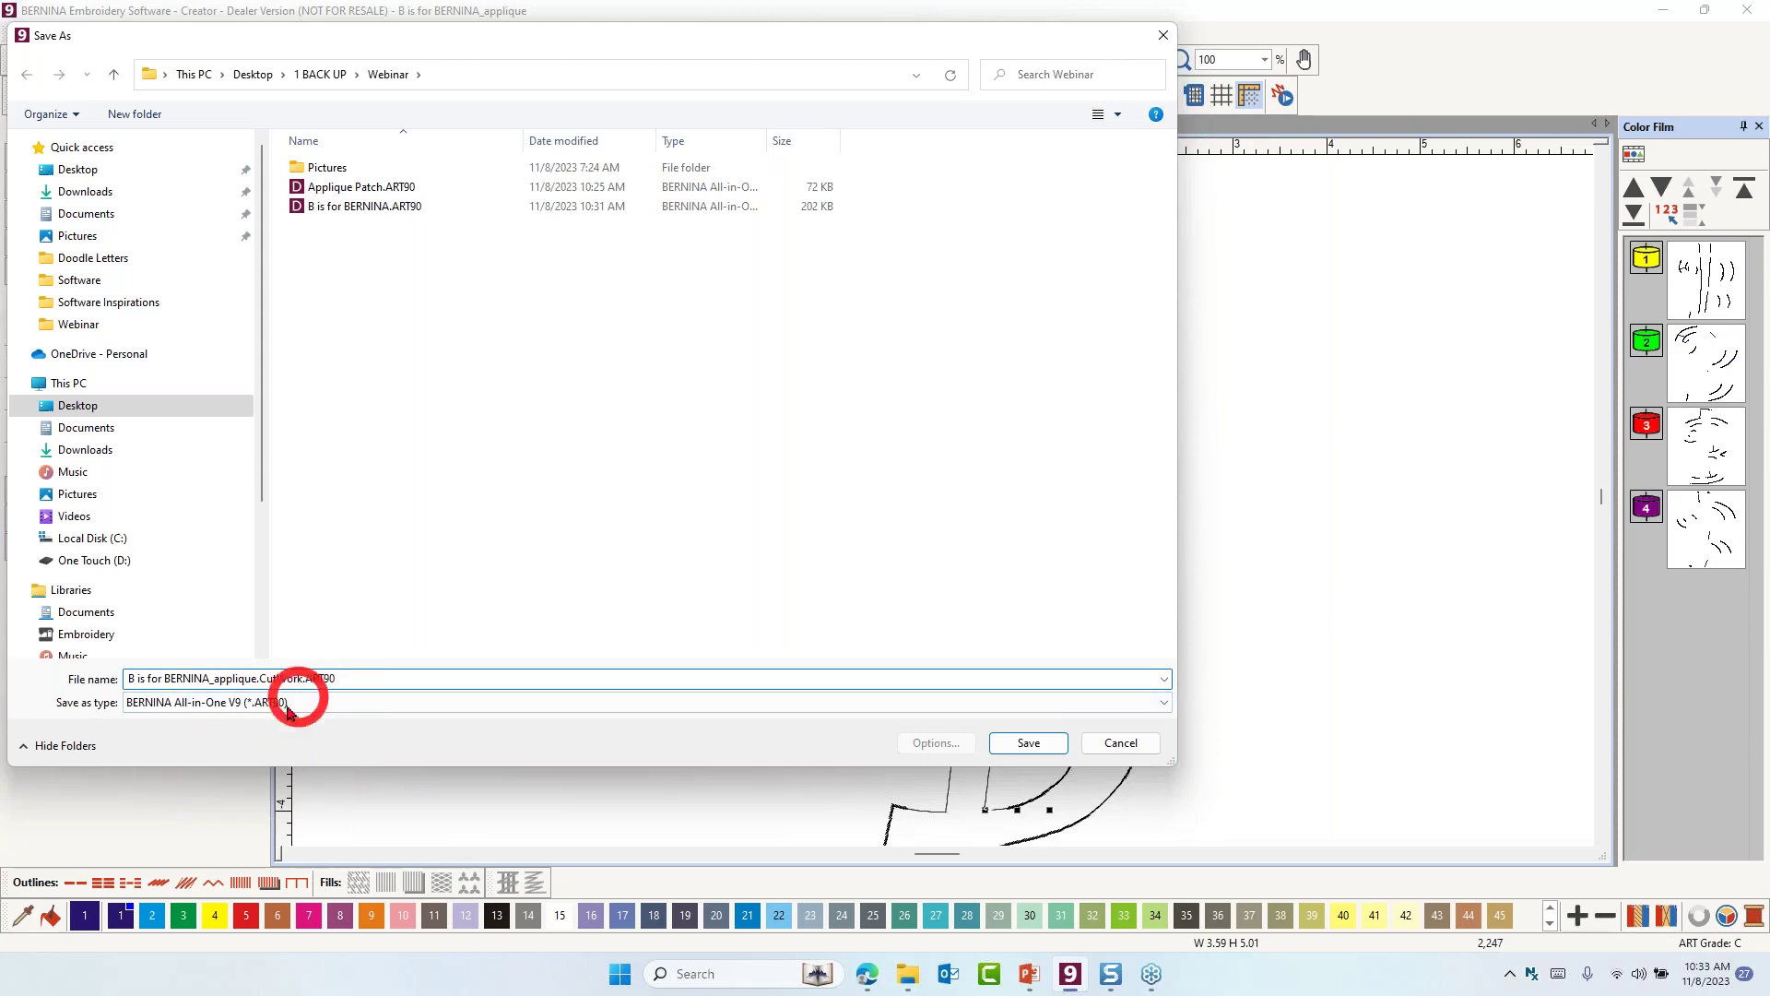
pyautogui.click(1032, 744)
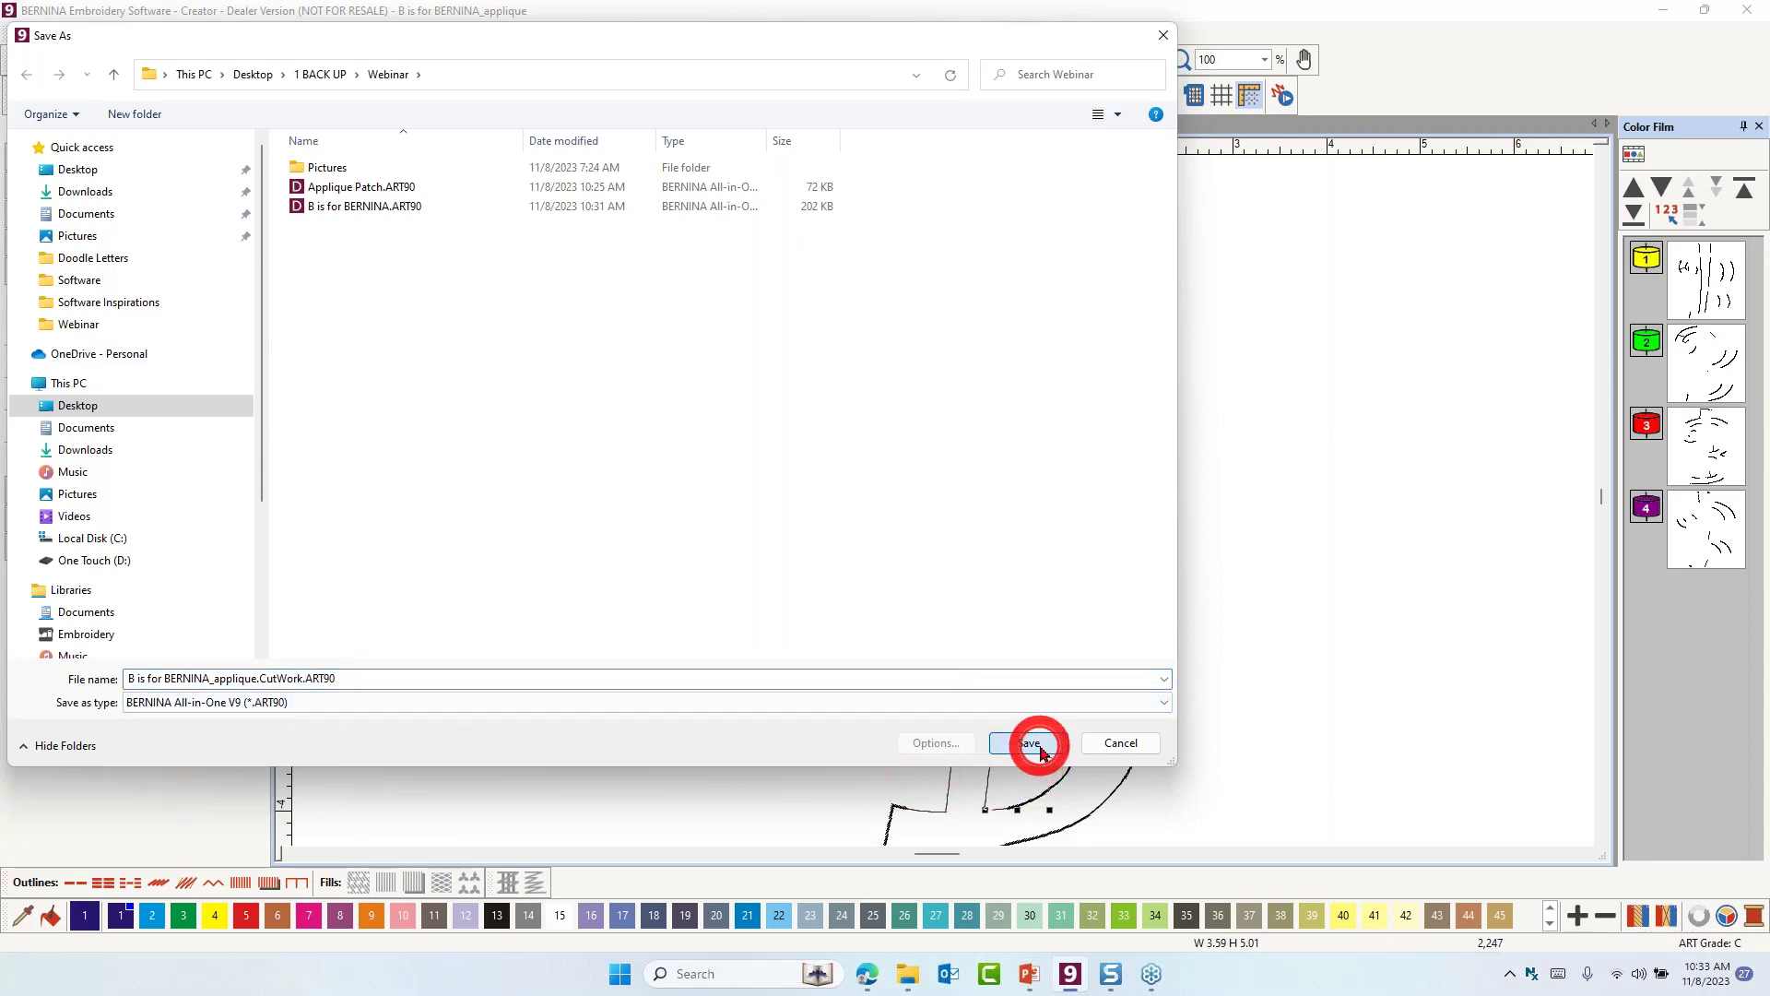
pyautogui.click(1296, 577)
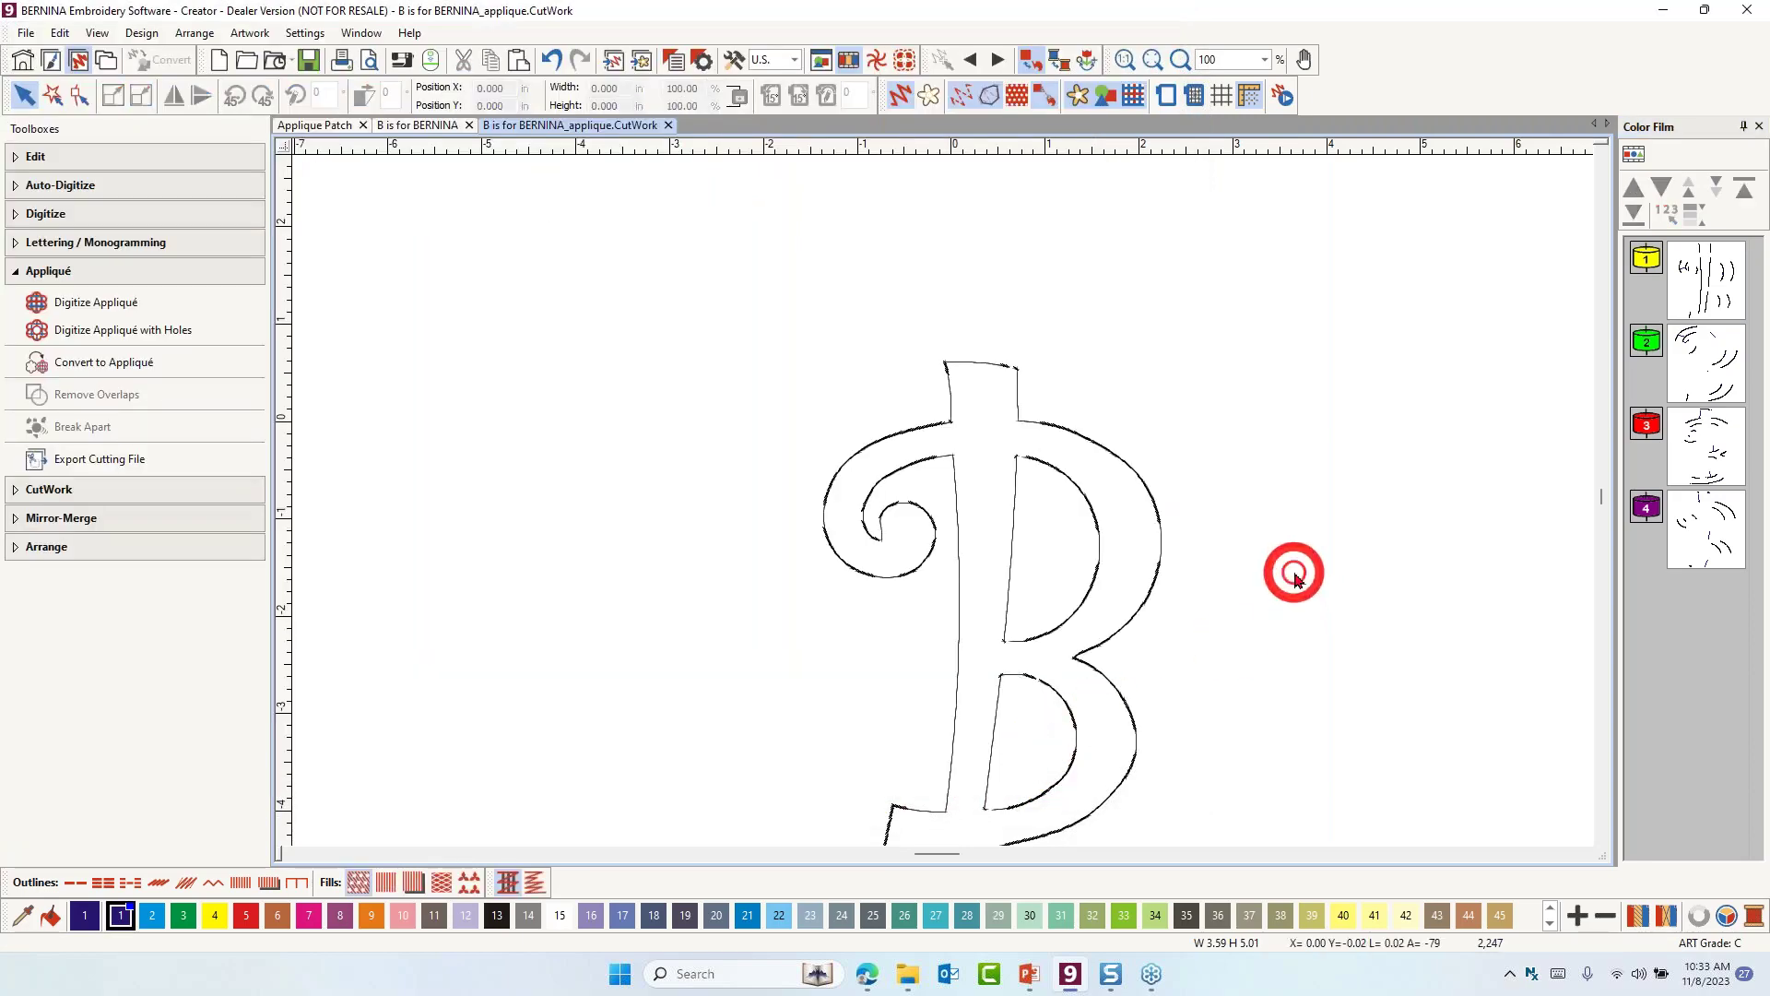
pyautogui.click(602, 221)
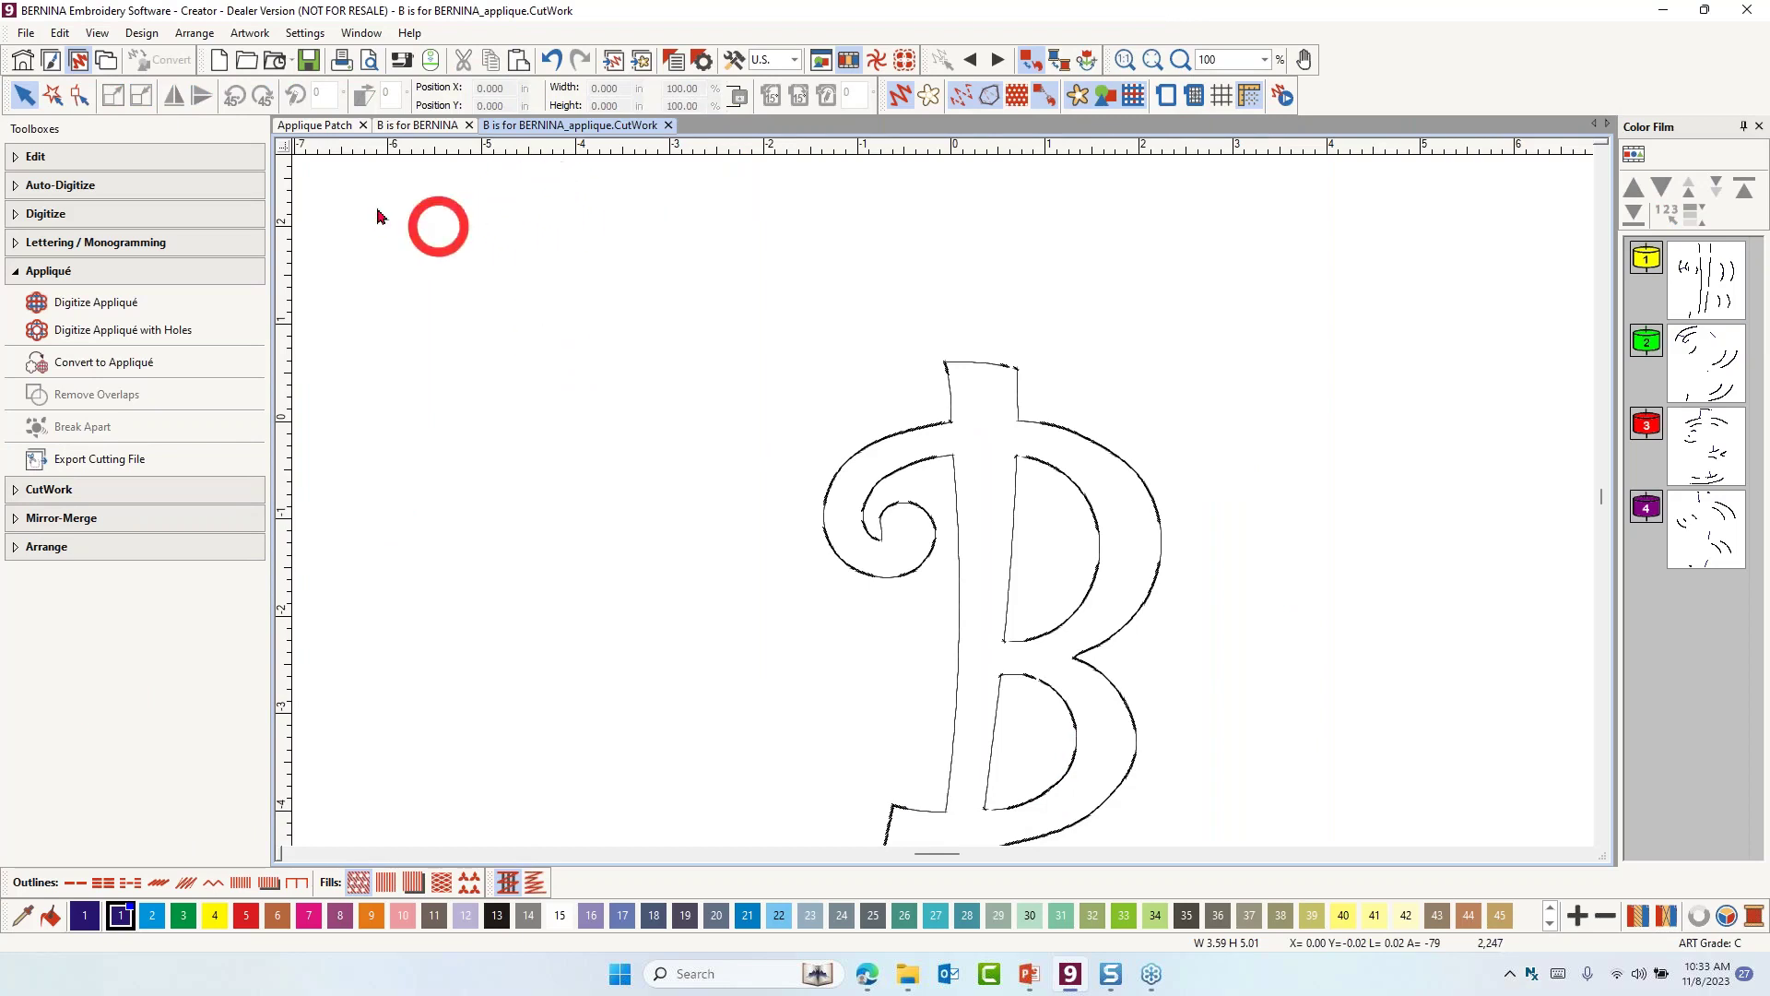
# Create a new blank design and insert the two-circle ring shape from the 01_Basic Shapes folder
pyautogui.click(218, 61)
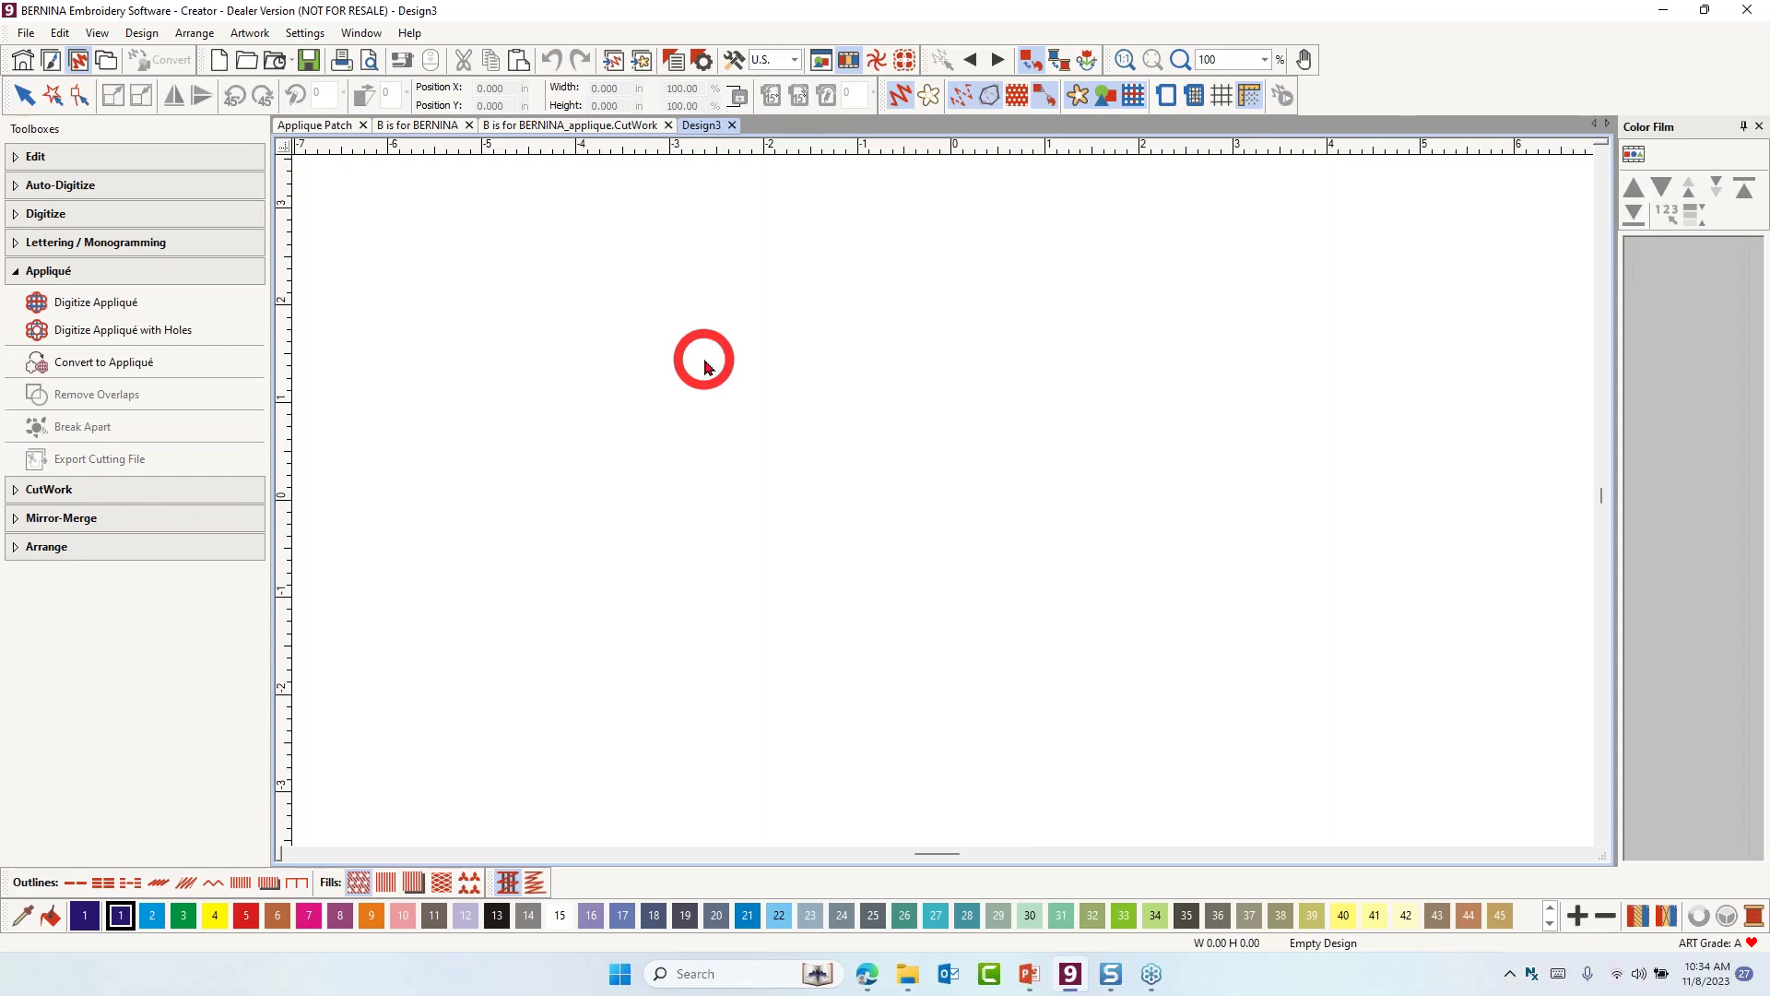
pyautogui.click(616, 64)
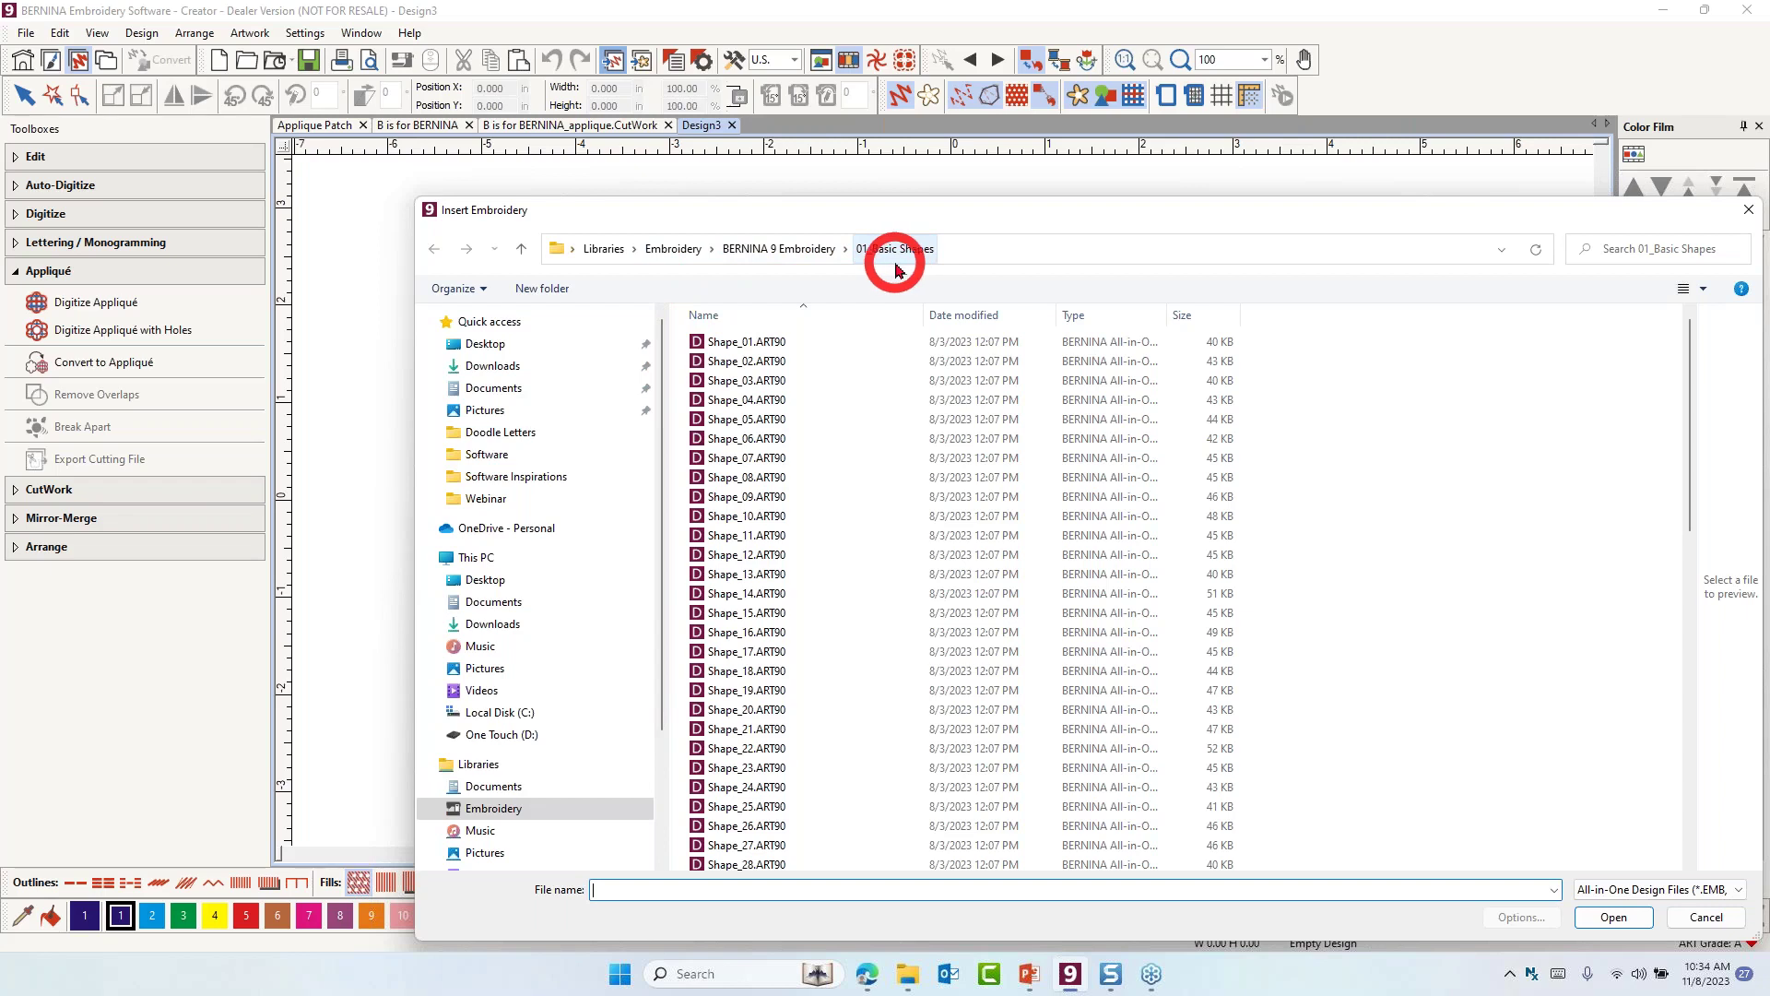
pyautogui.click(728, 406)
pyautogui.click(1611, 917)
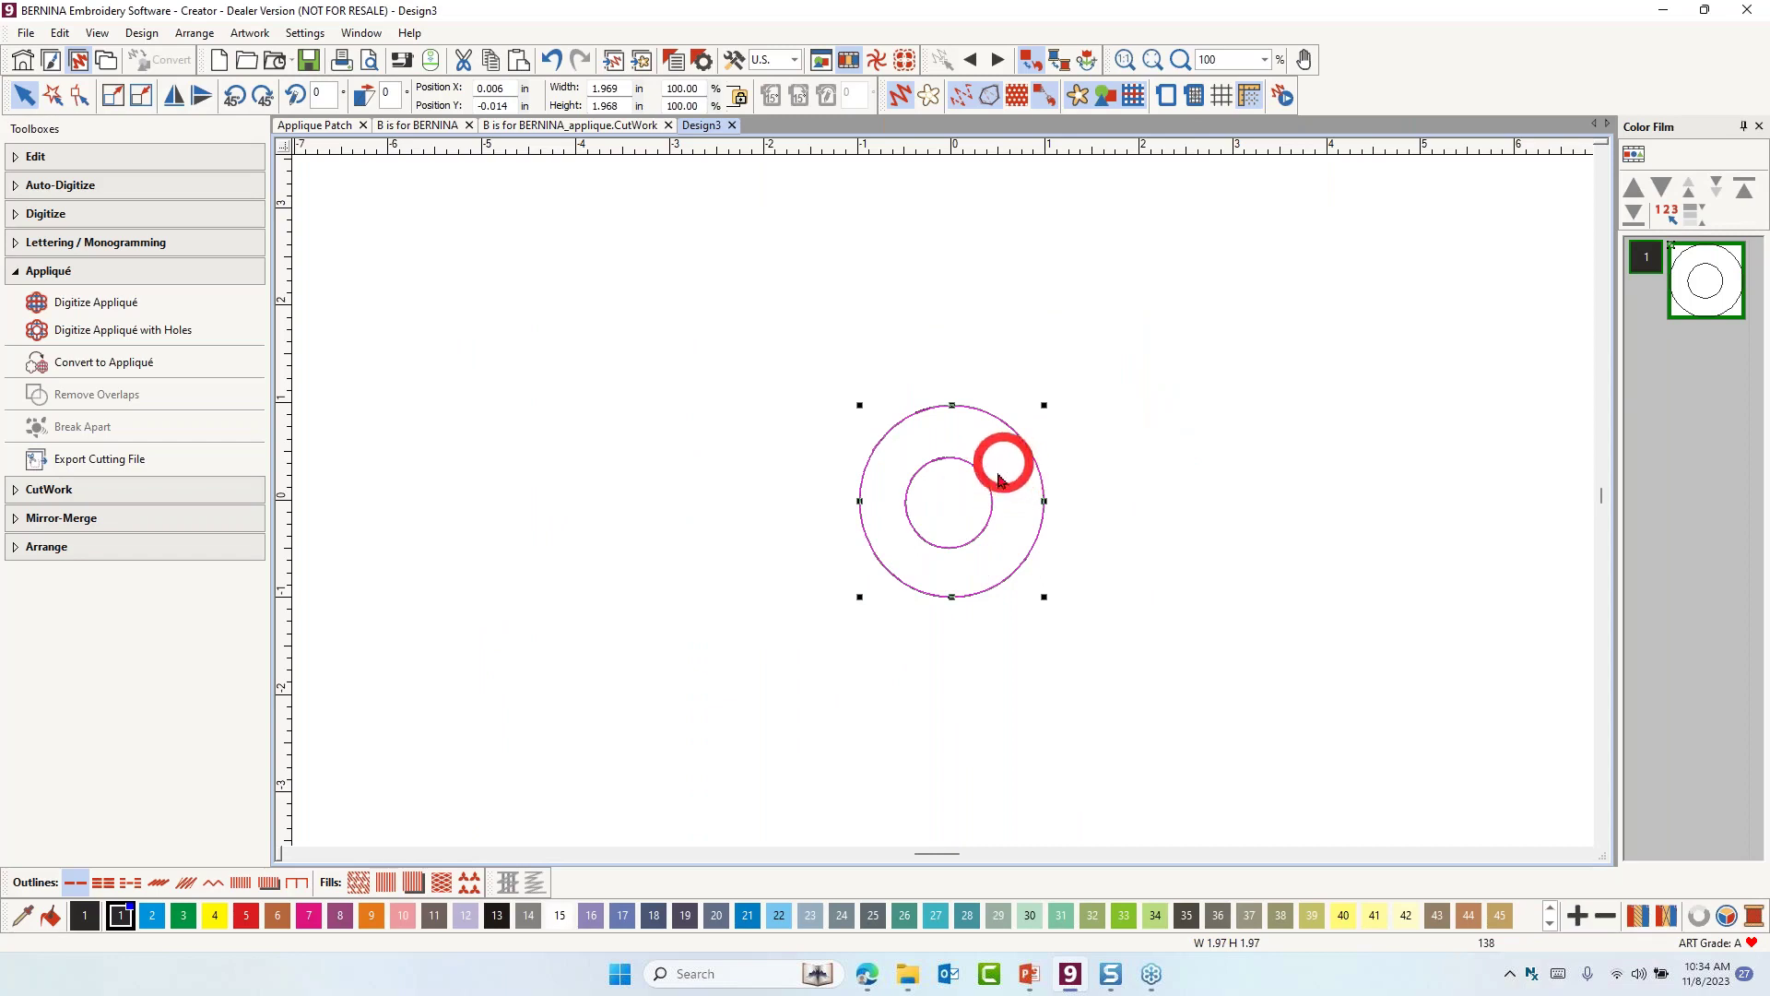
# Scale the inserted ring shape to 125% and ungroup its two circles
pyautogui.click(683, 89)
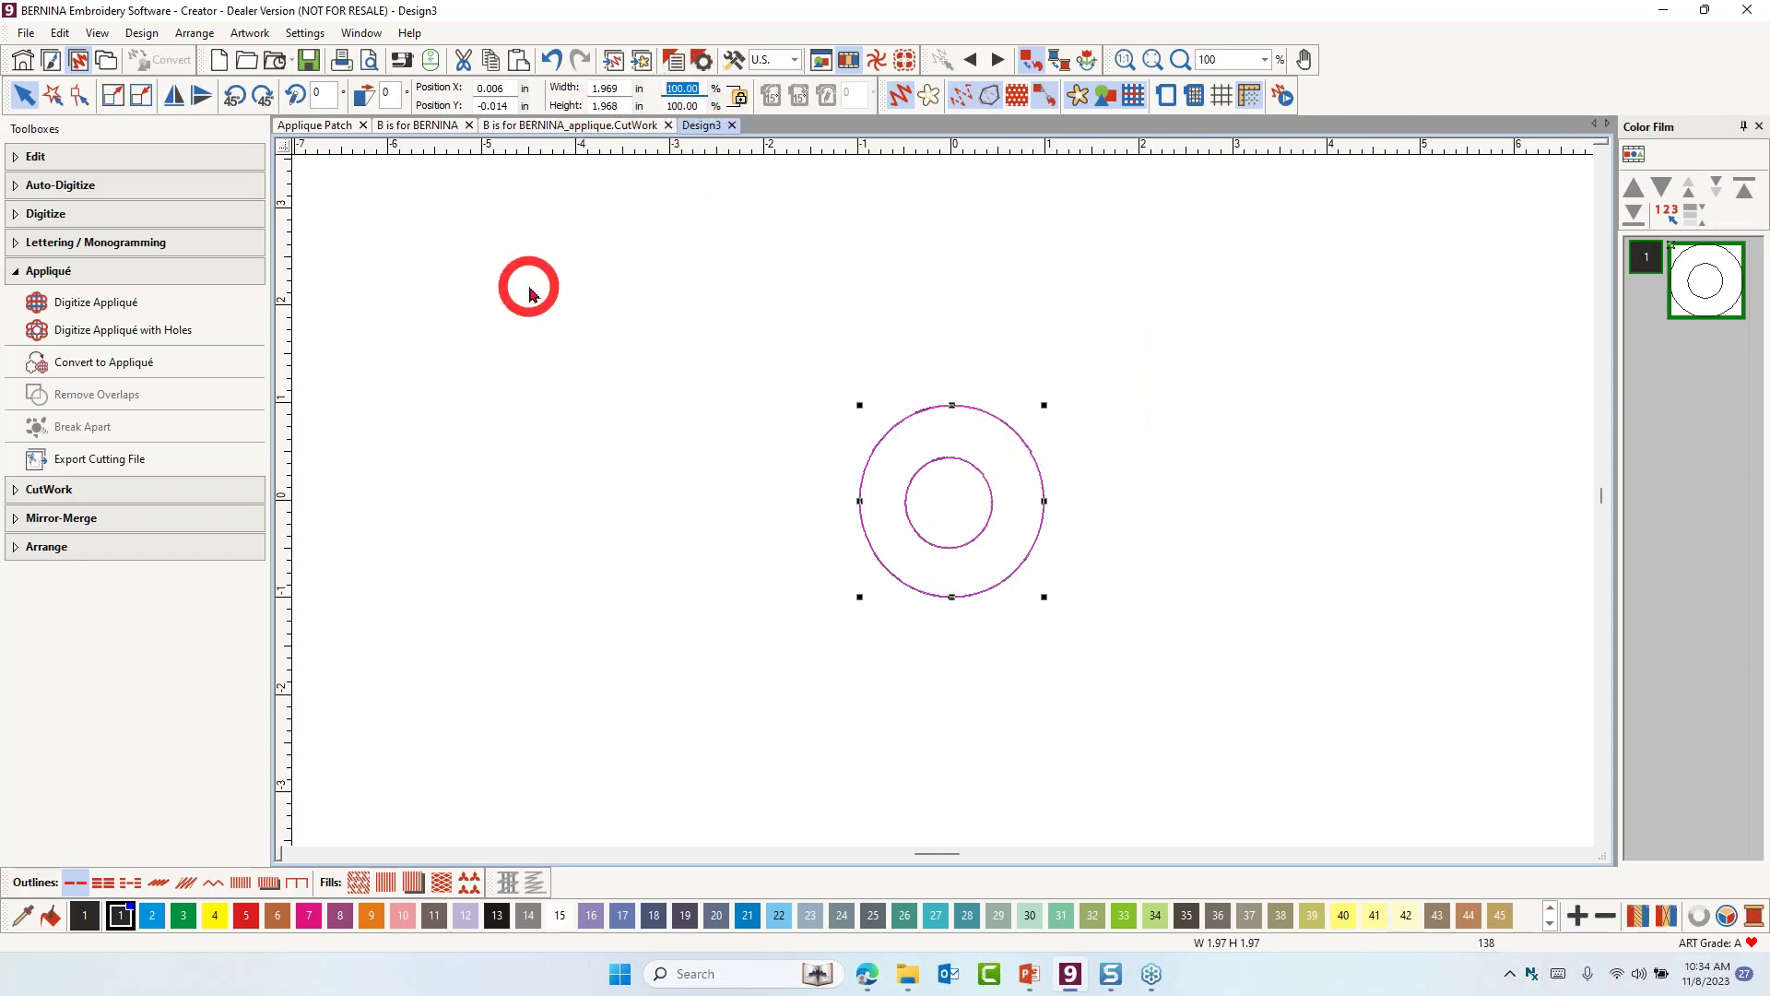
pyautogui.write('125')
pyautogui.press('Return')
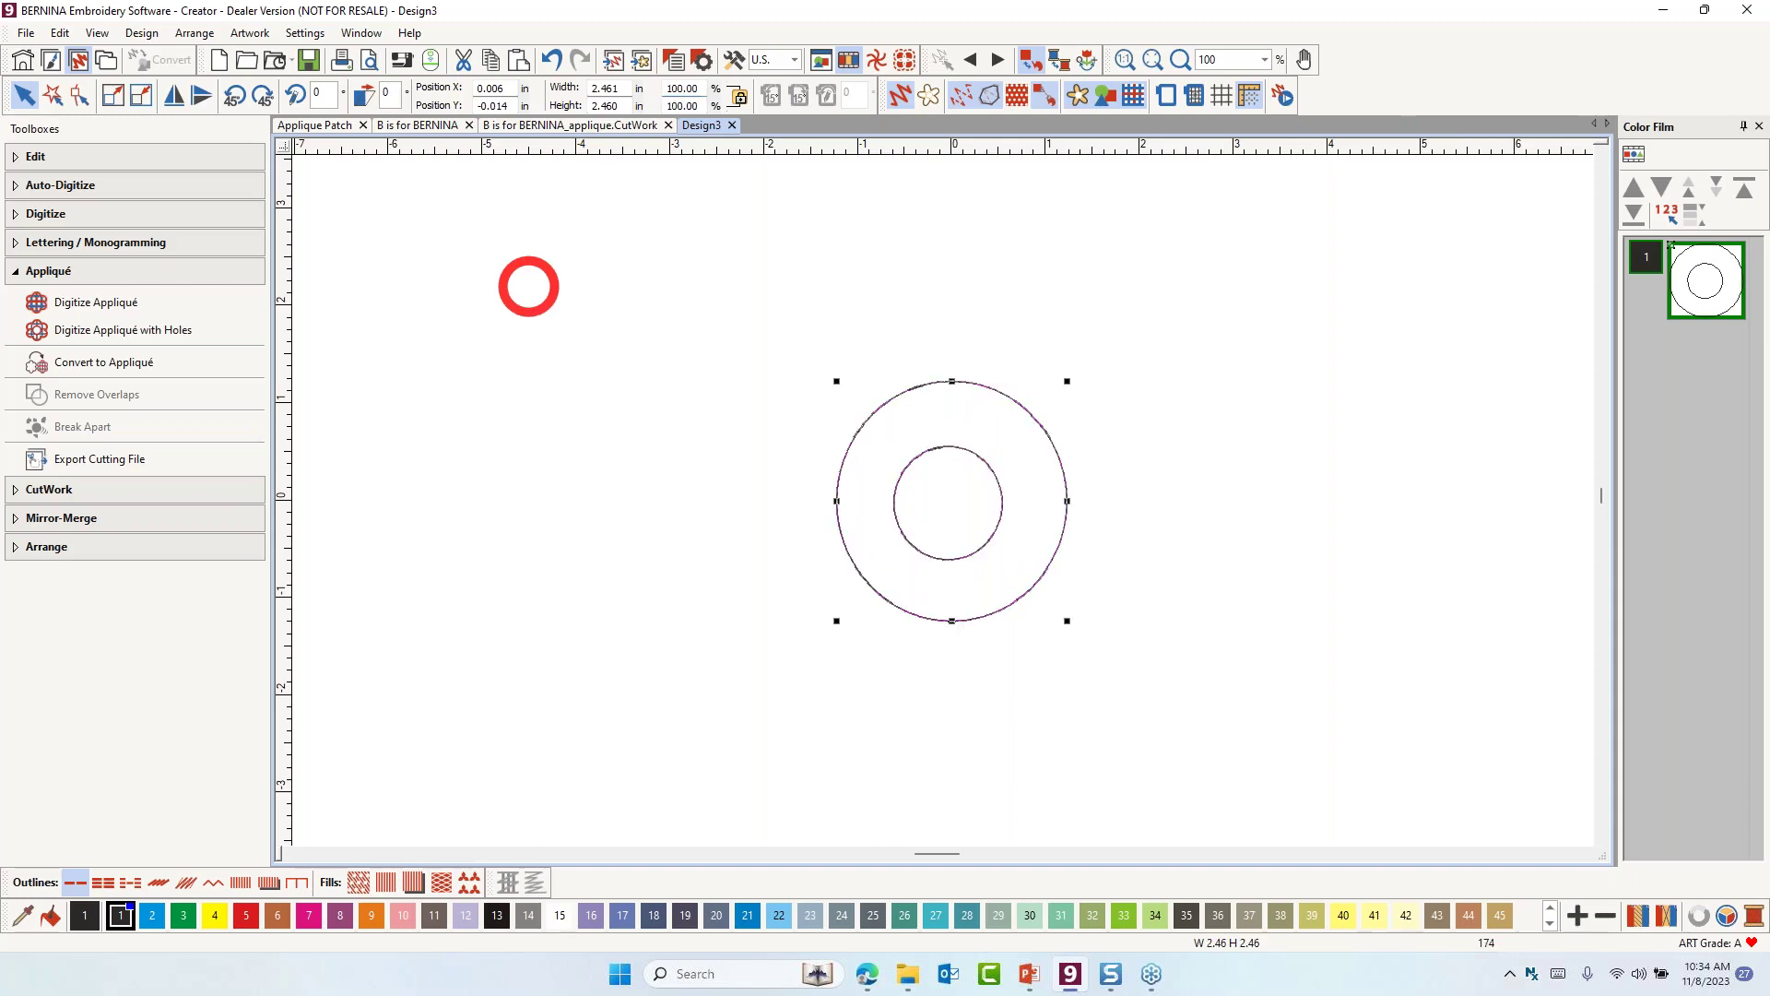
pyautogui.scroll(2, 1060, 475)
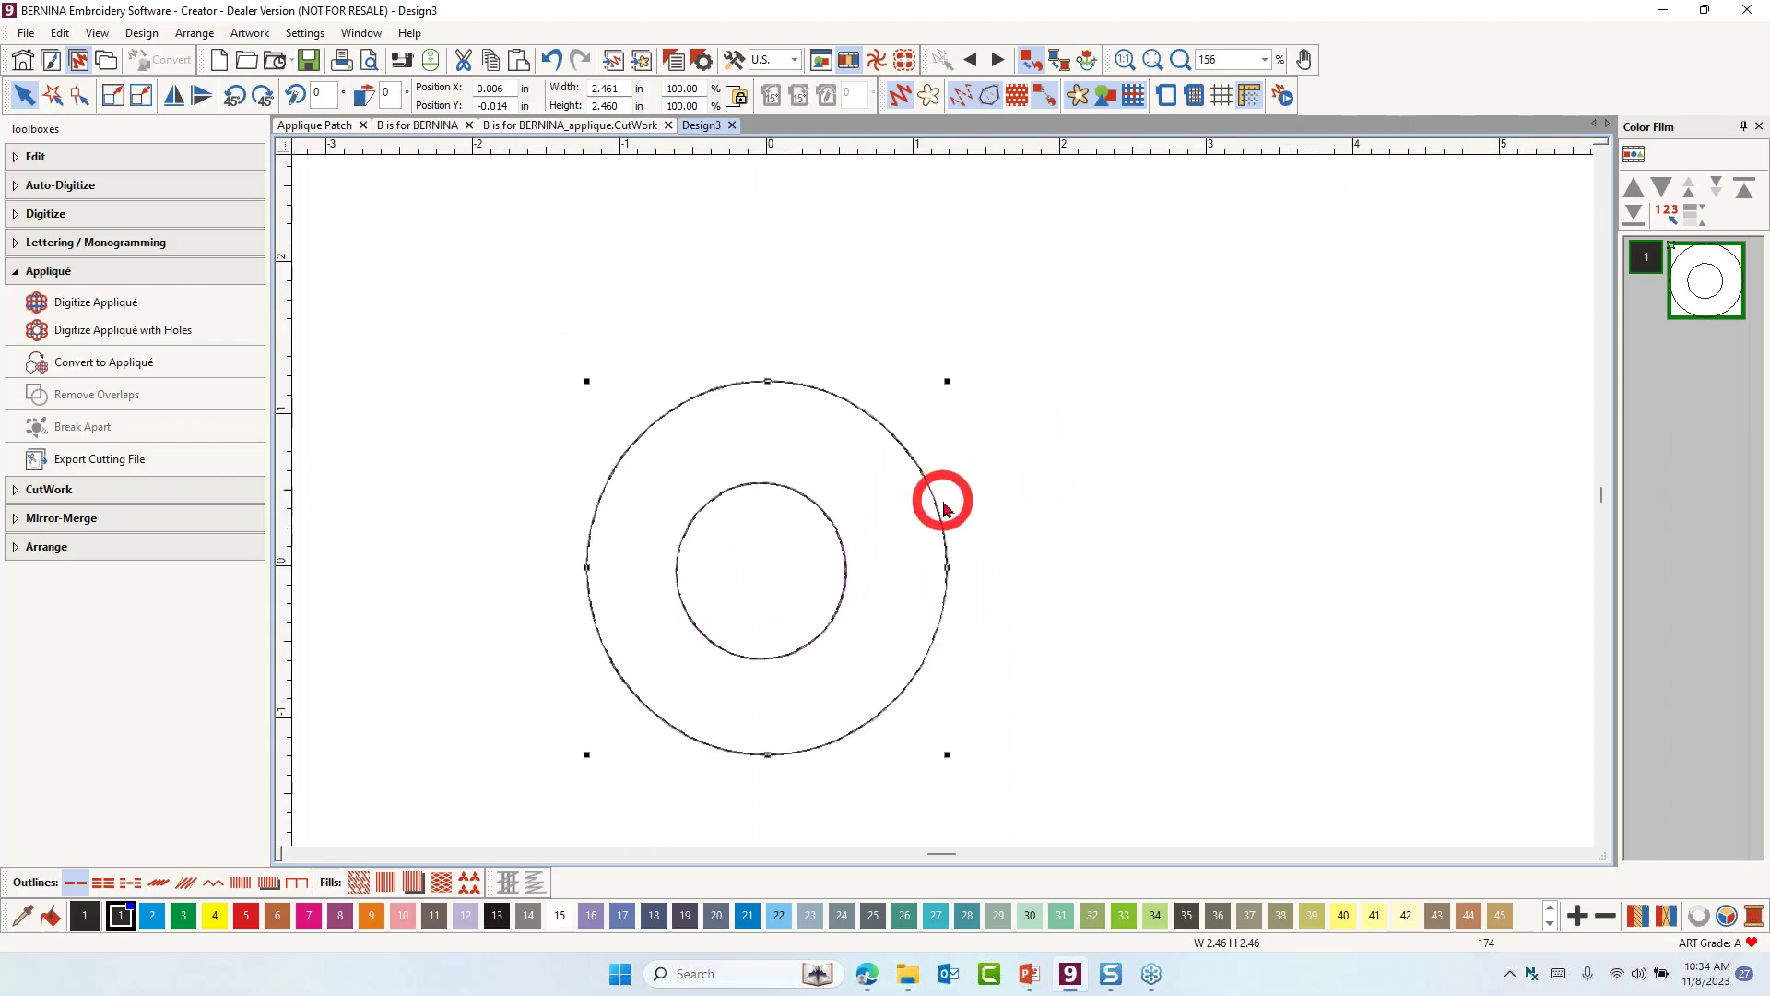
pyautogui.scroll(1, 924, 514)
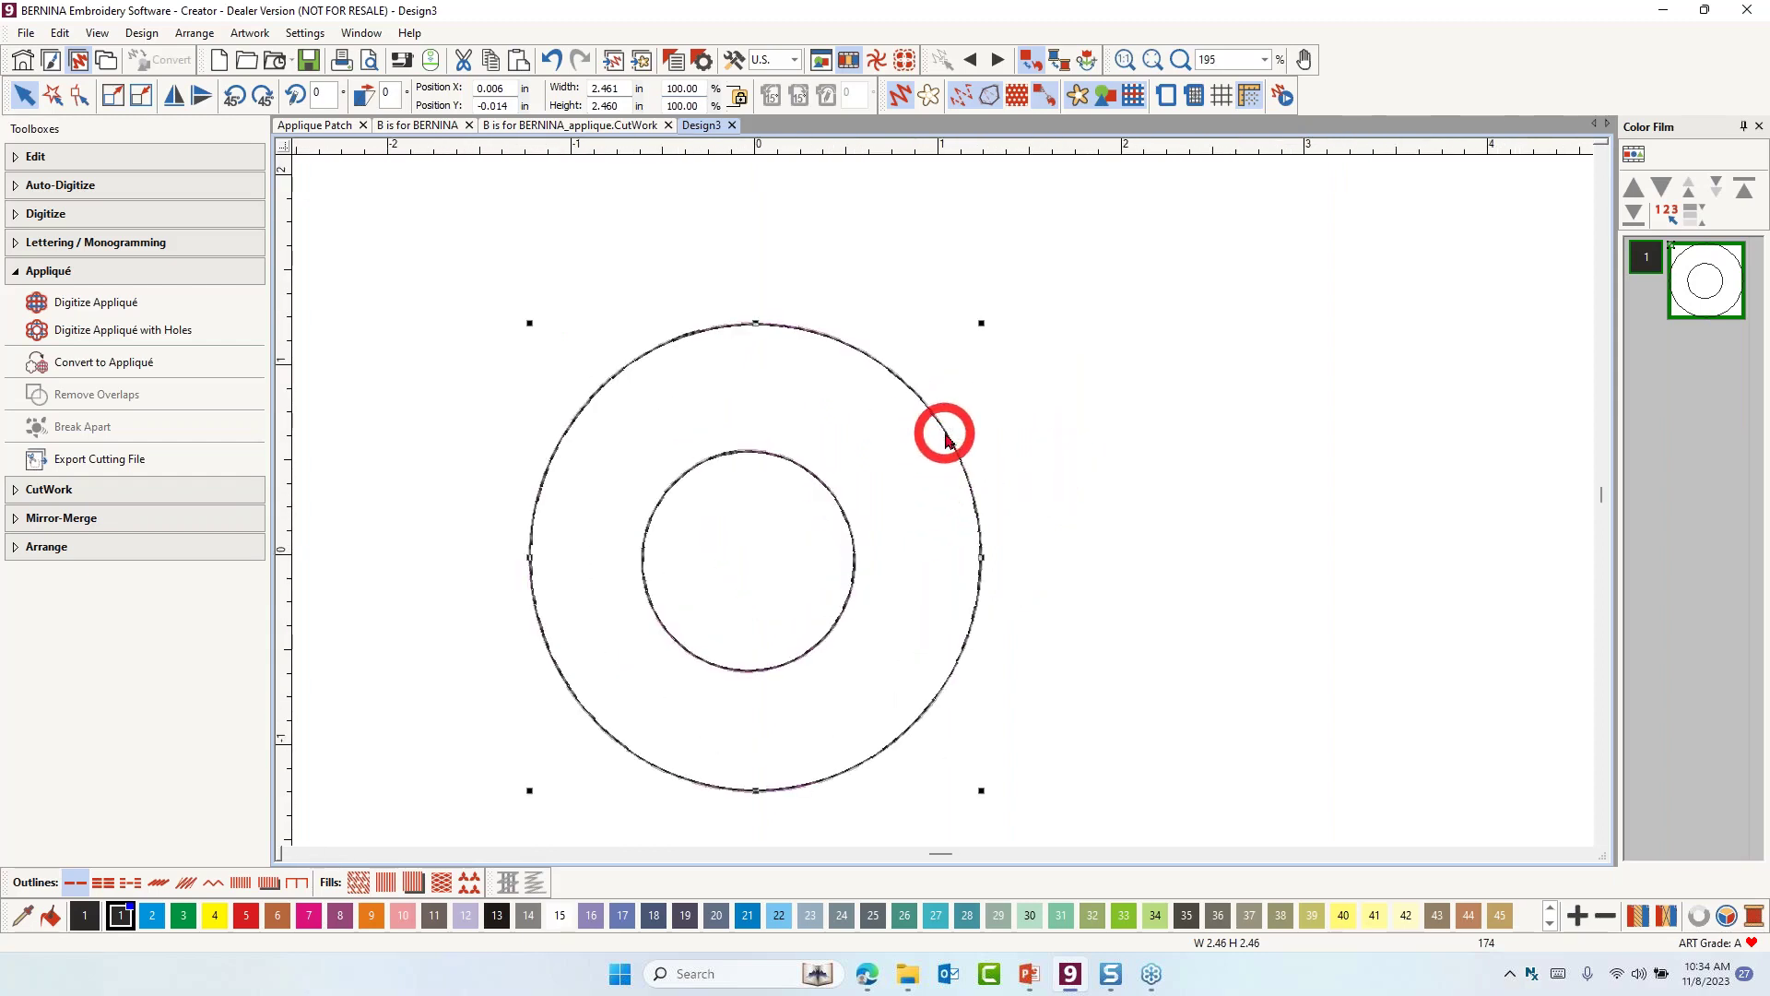
pyautogui.rightClick(945, 440)
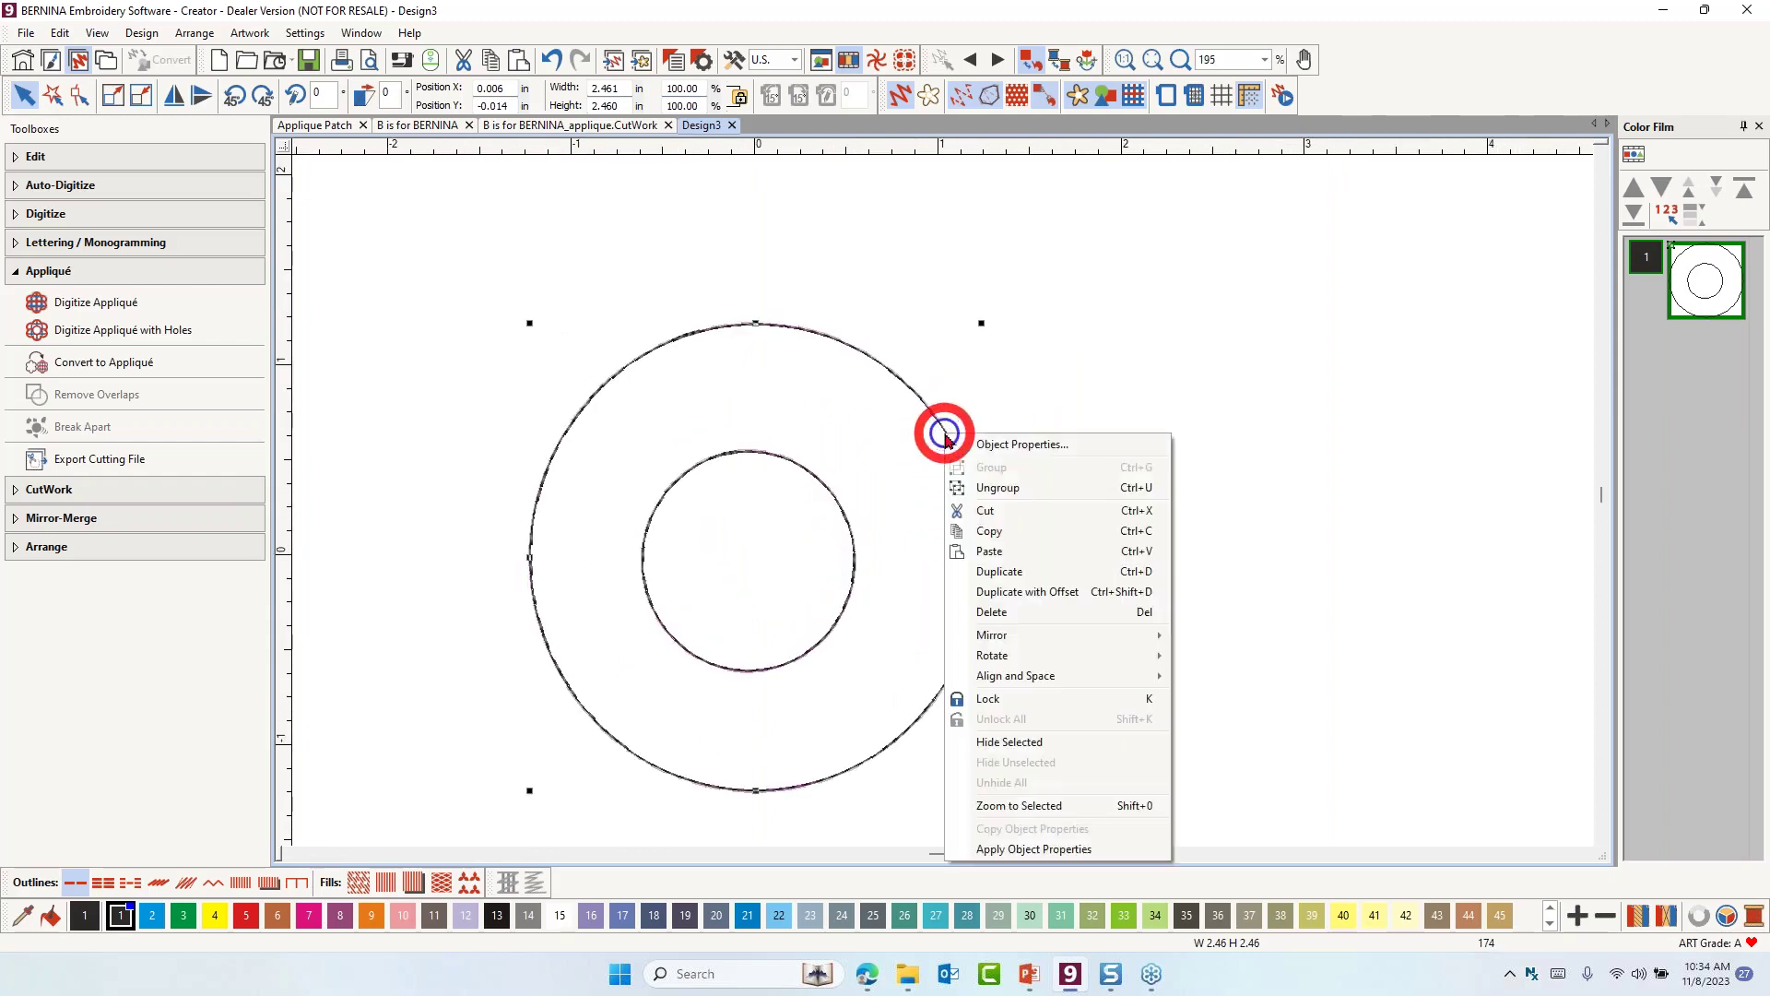
pyautogui.click(992, 487)
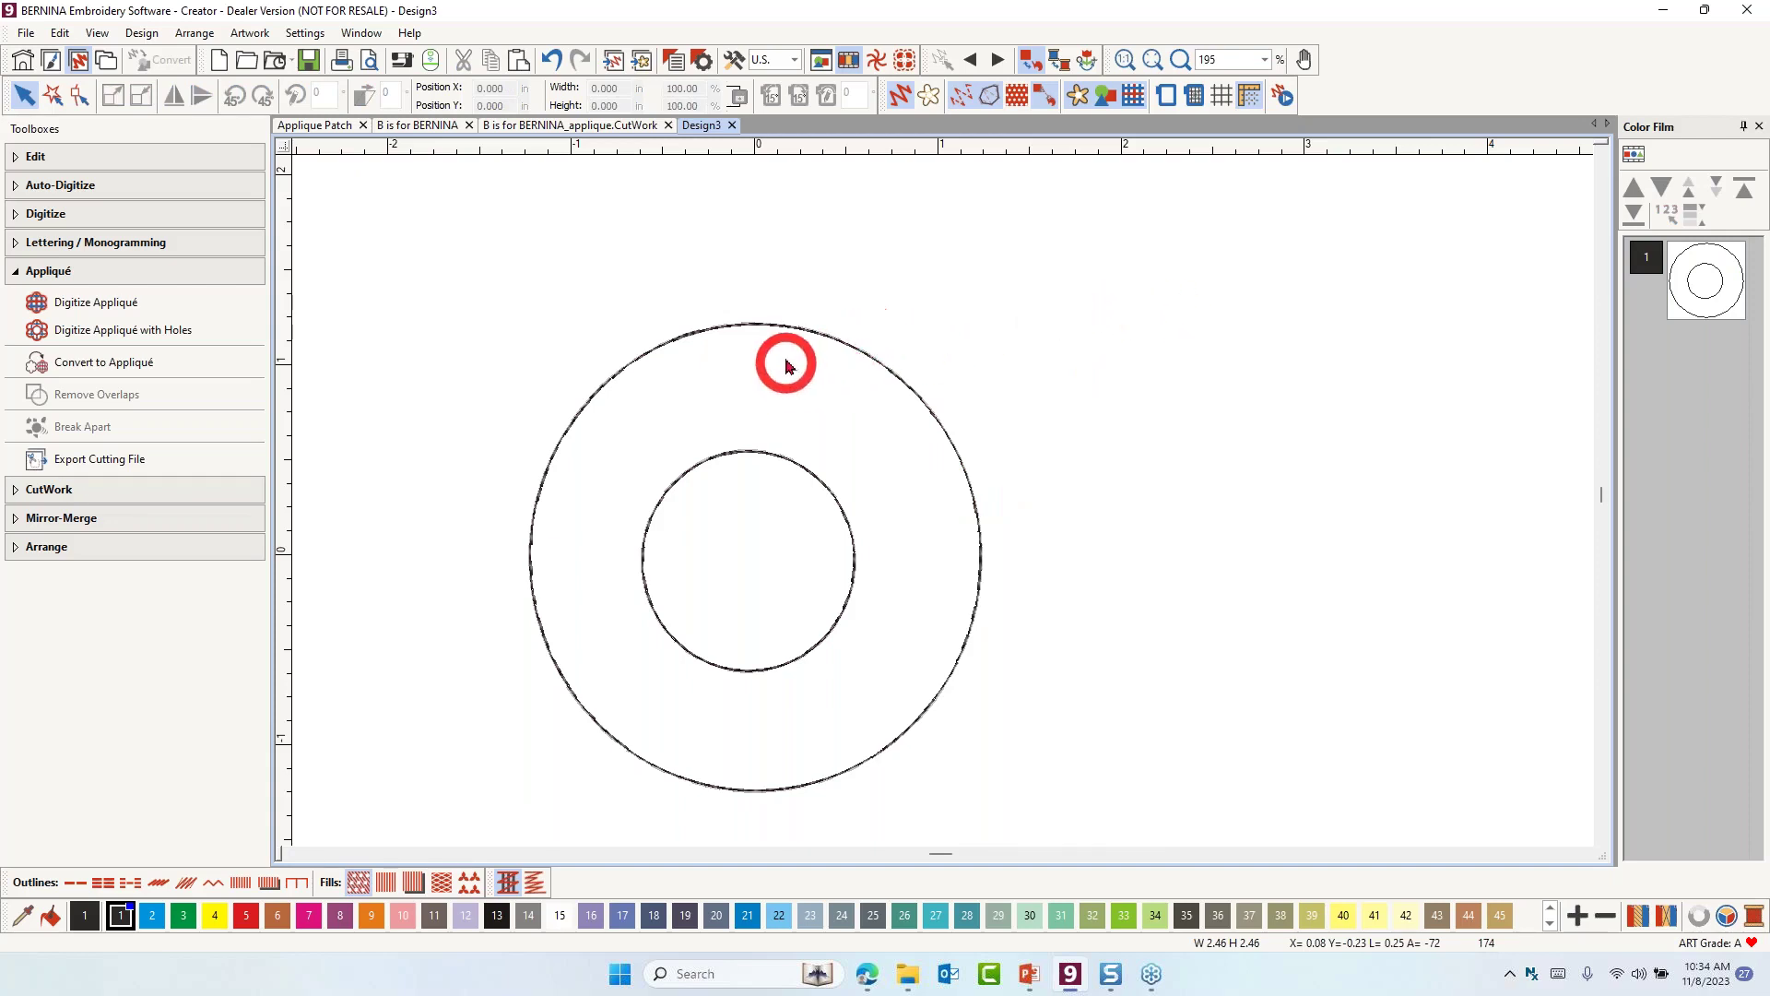
# Recolour the inner circle to yellow, colour 4, and the outer circle to white, colour 15
pyautogui.click(760, 461)
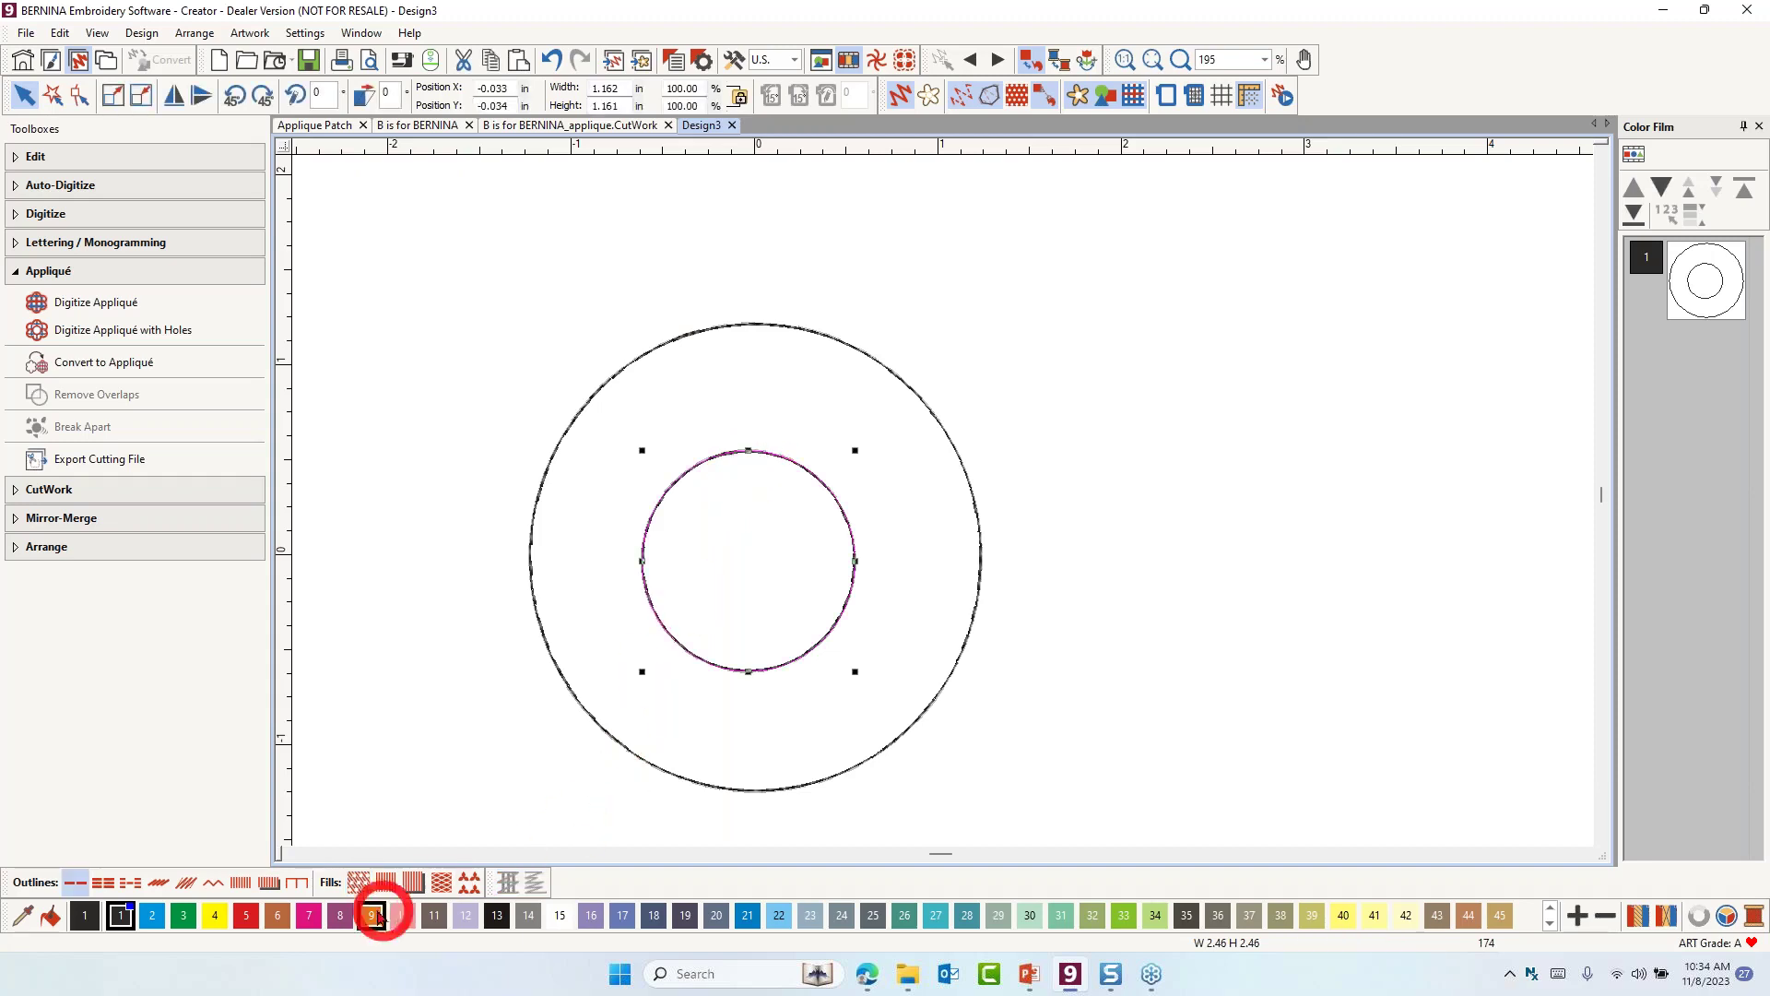
pyautogui.click(212, 918)
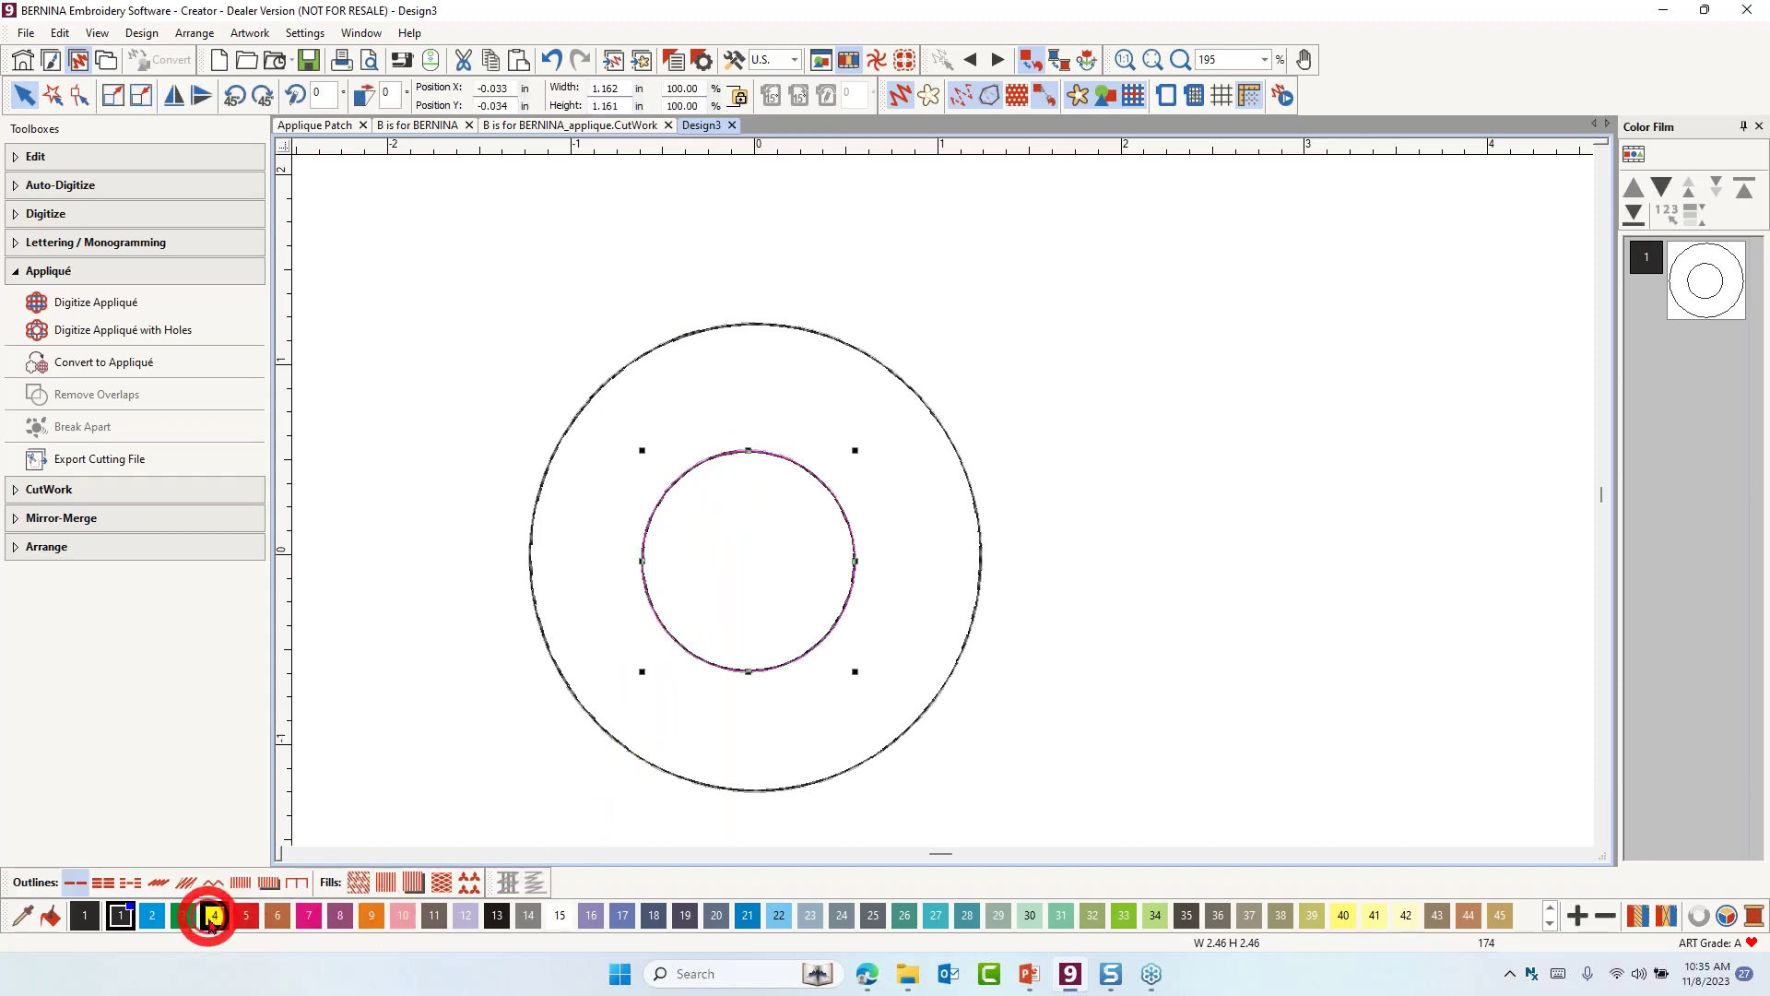
pyautogui.click(808, 338)
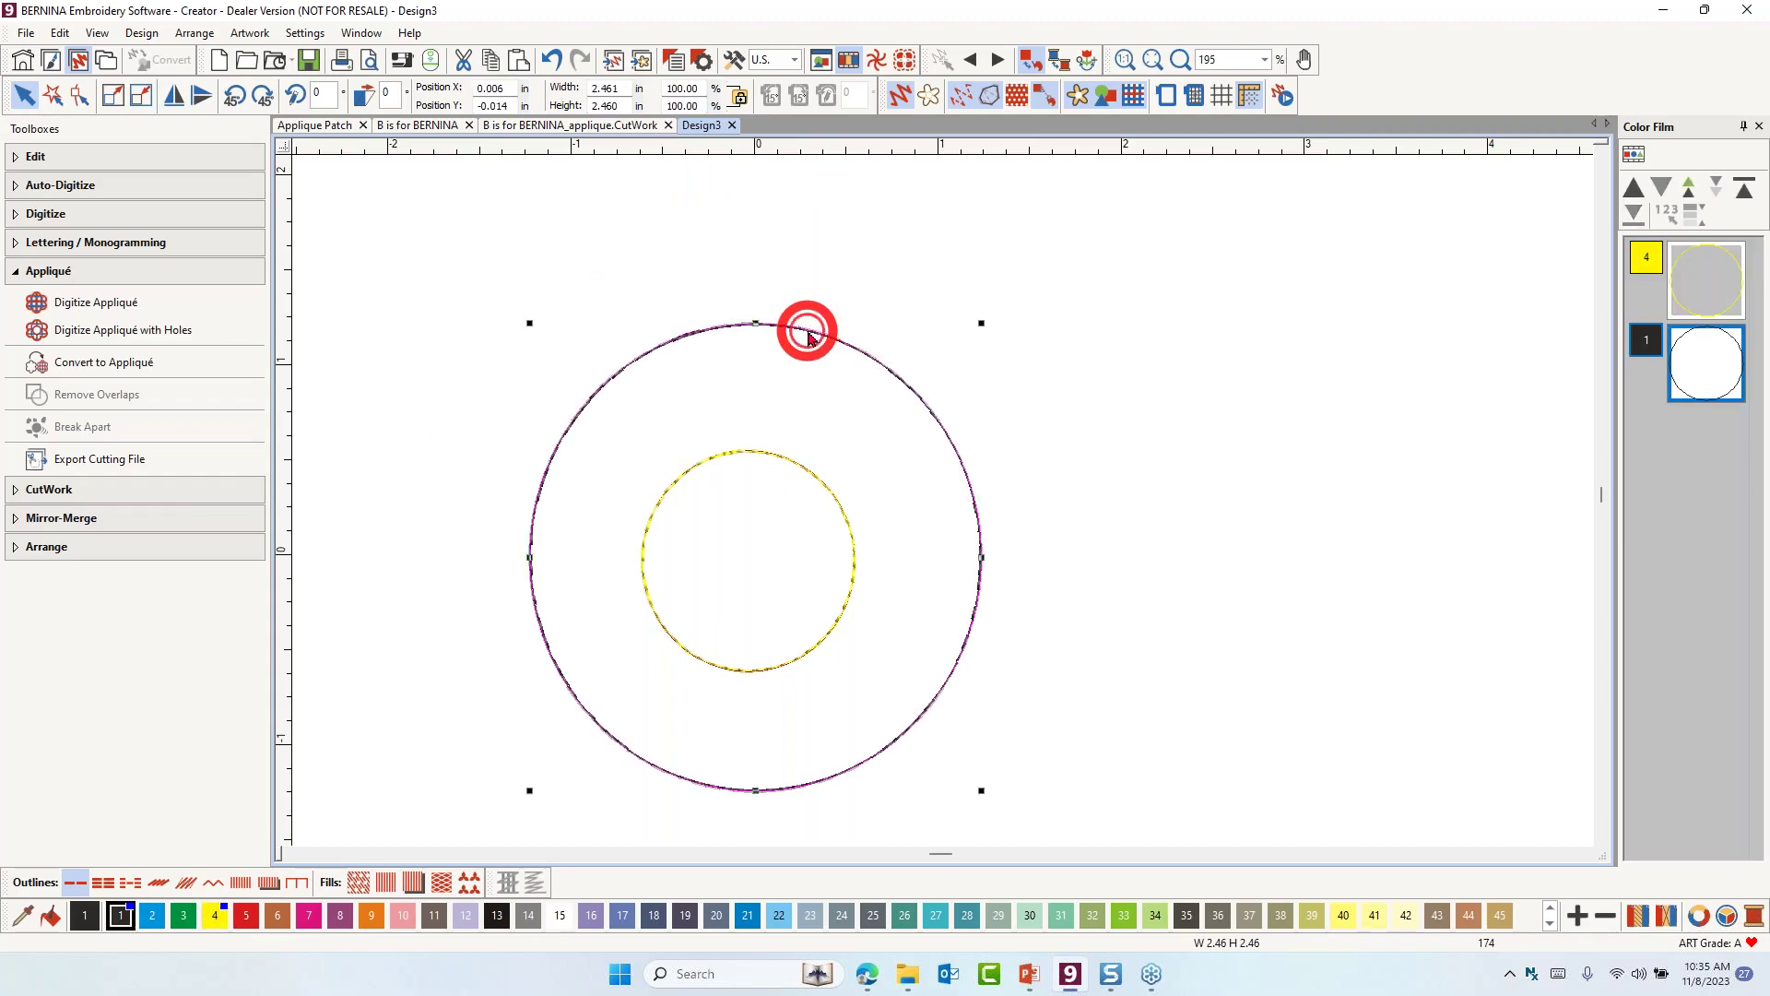
pyautogui.click(558, 916)
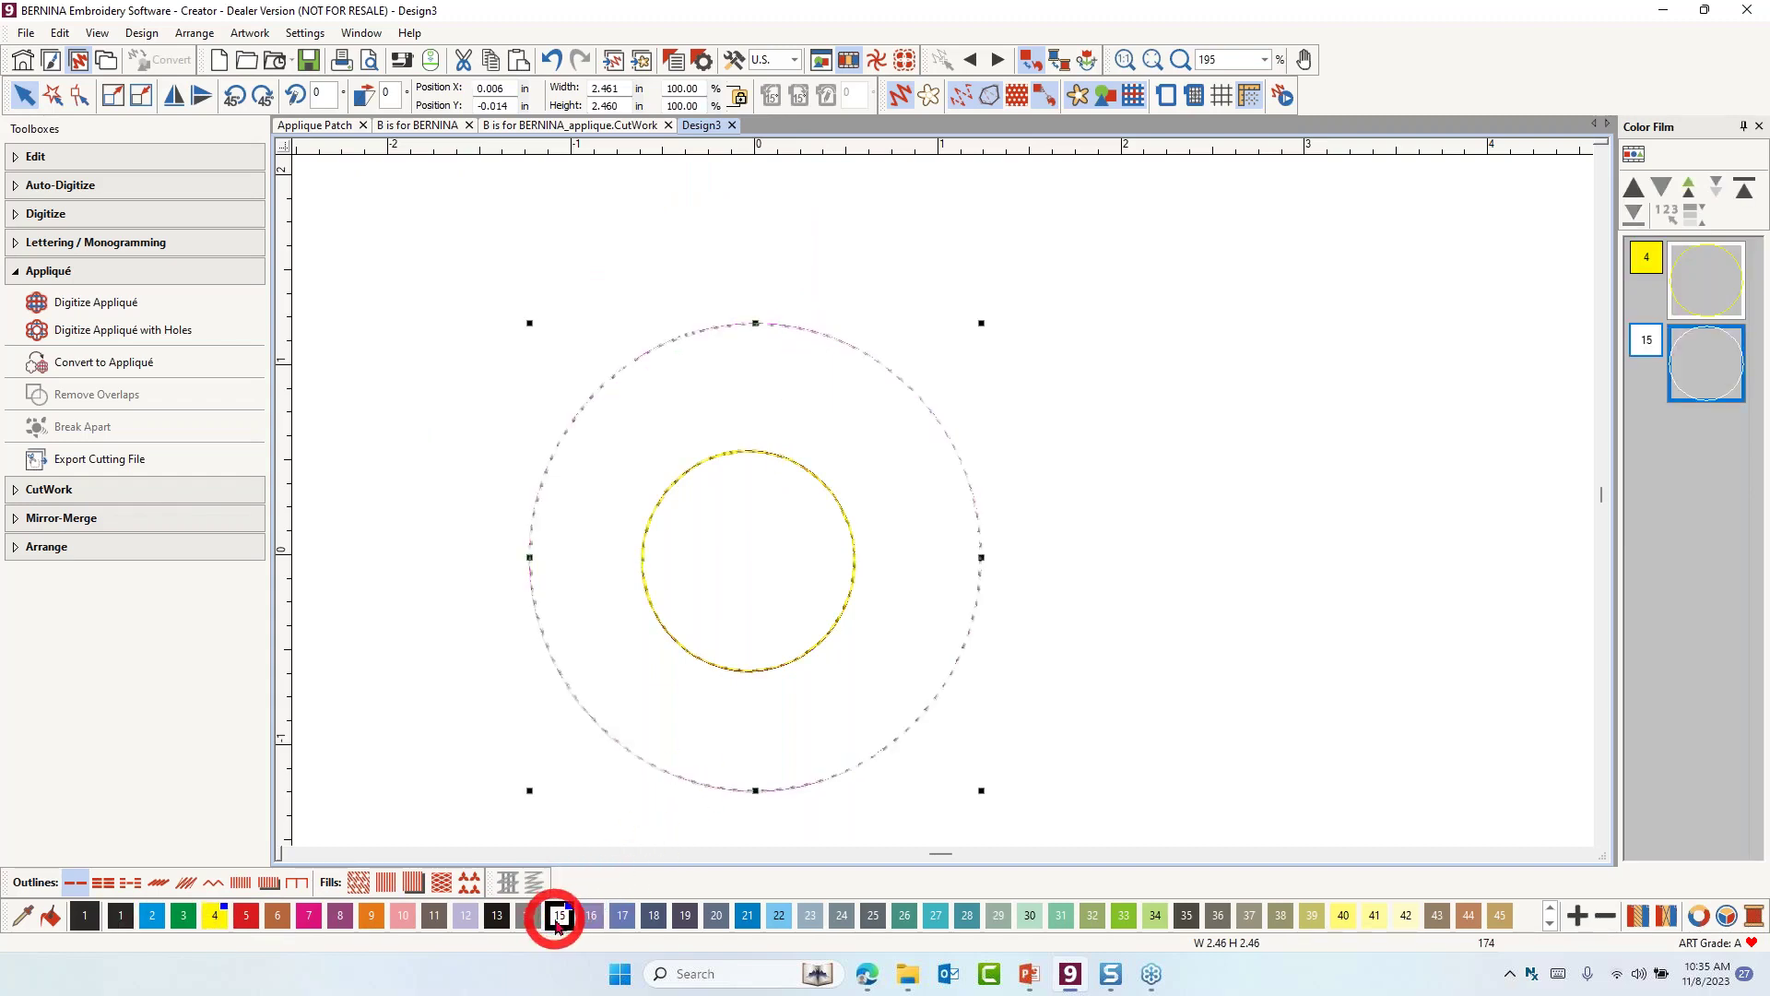
# Convert both circles together to appliqué objects
pyautogui.click(1284, 409)
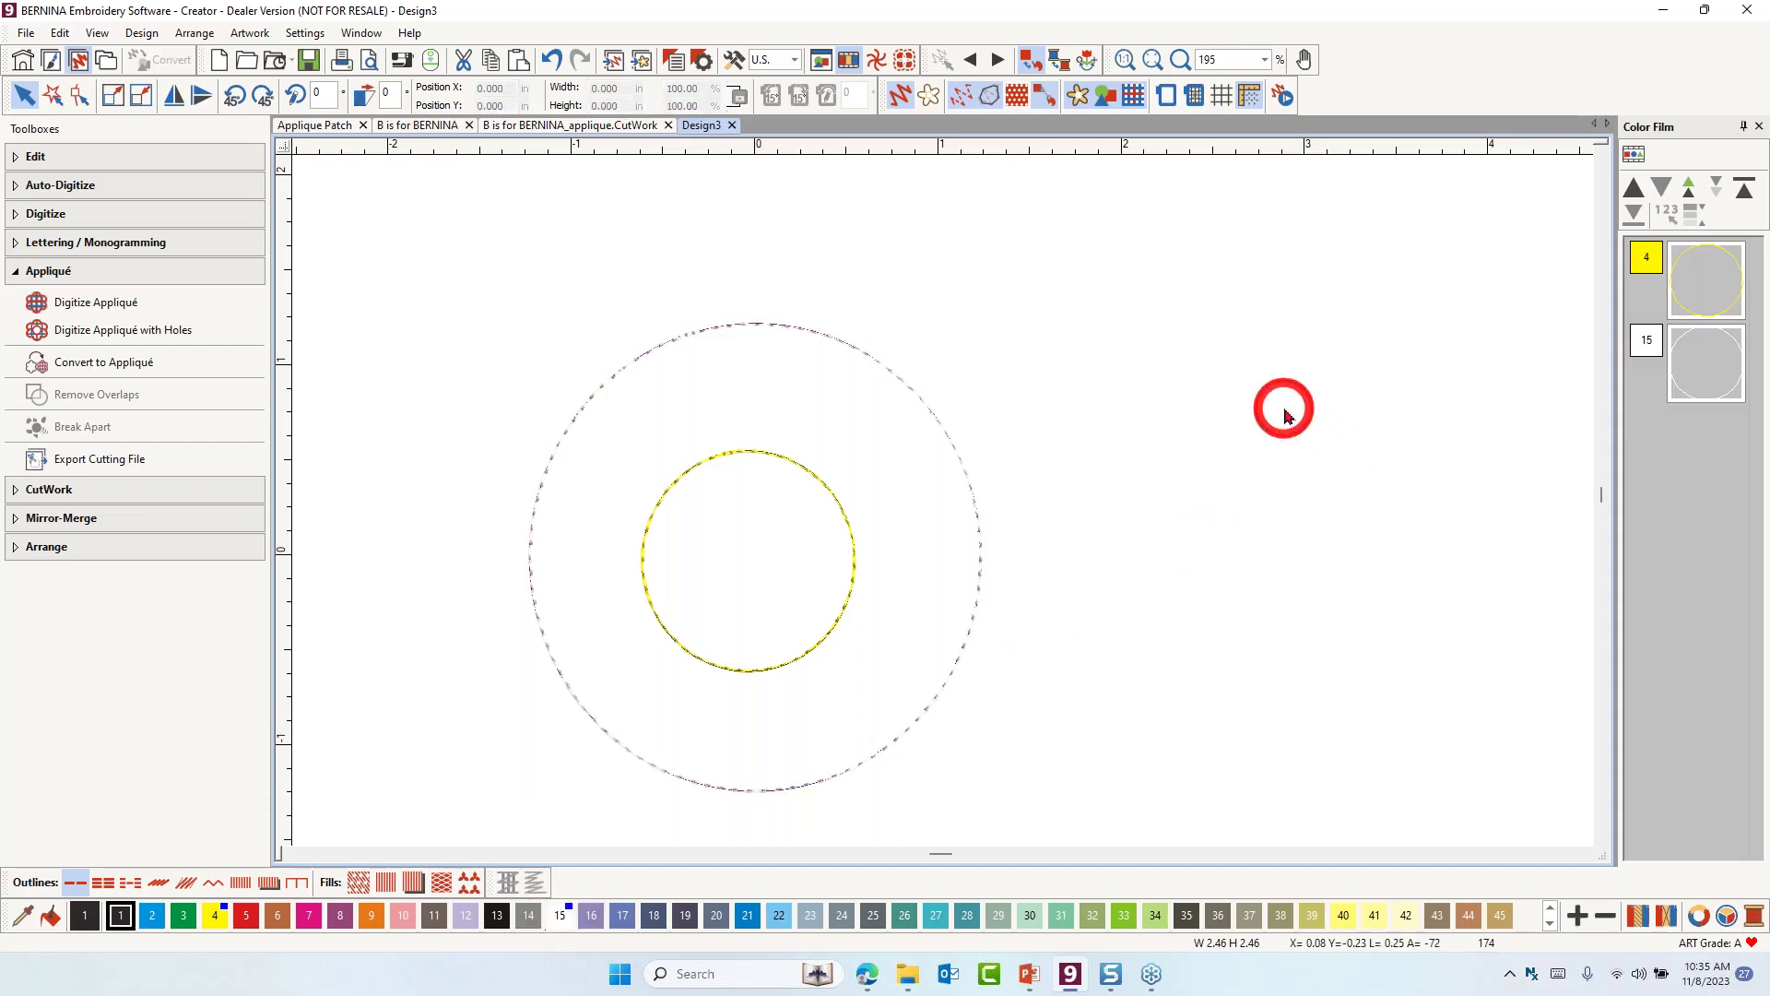
pyautogui.hotkey('ctrl', 'a')
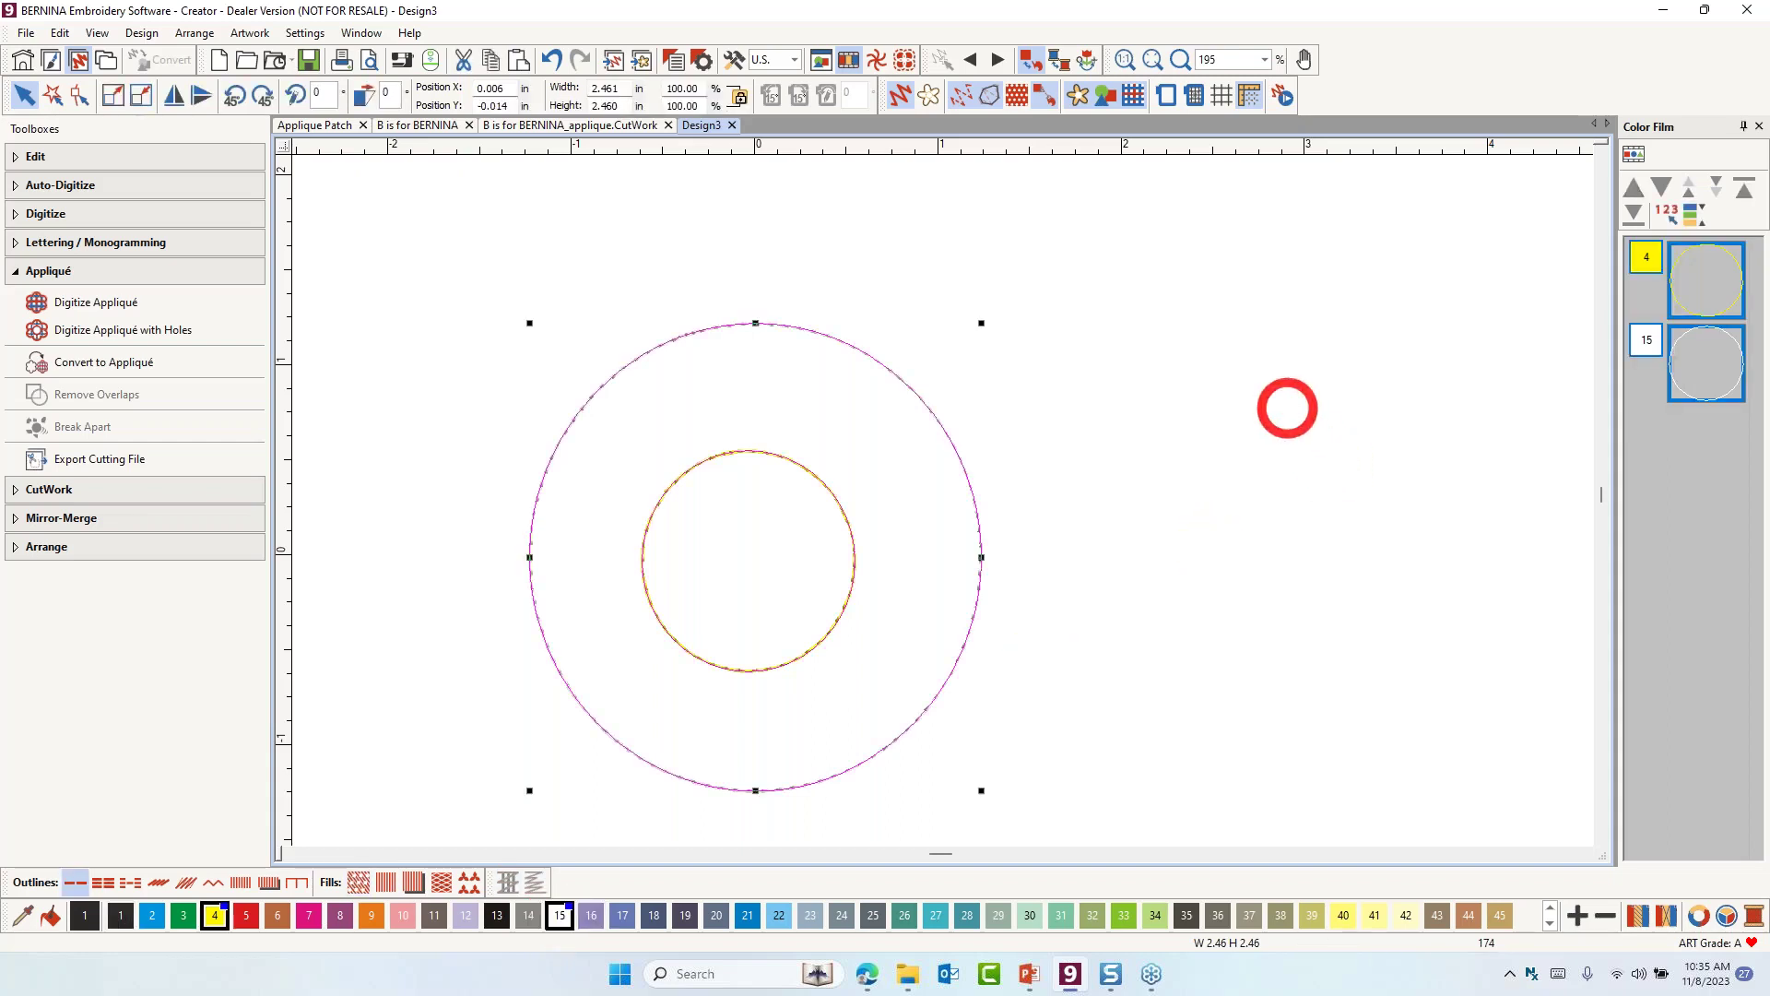
pyautogui.click(71, 367)
pyautogui.click(1316, 205)
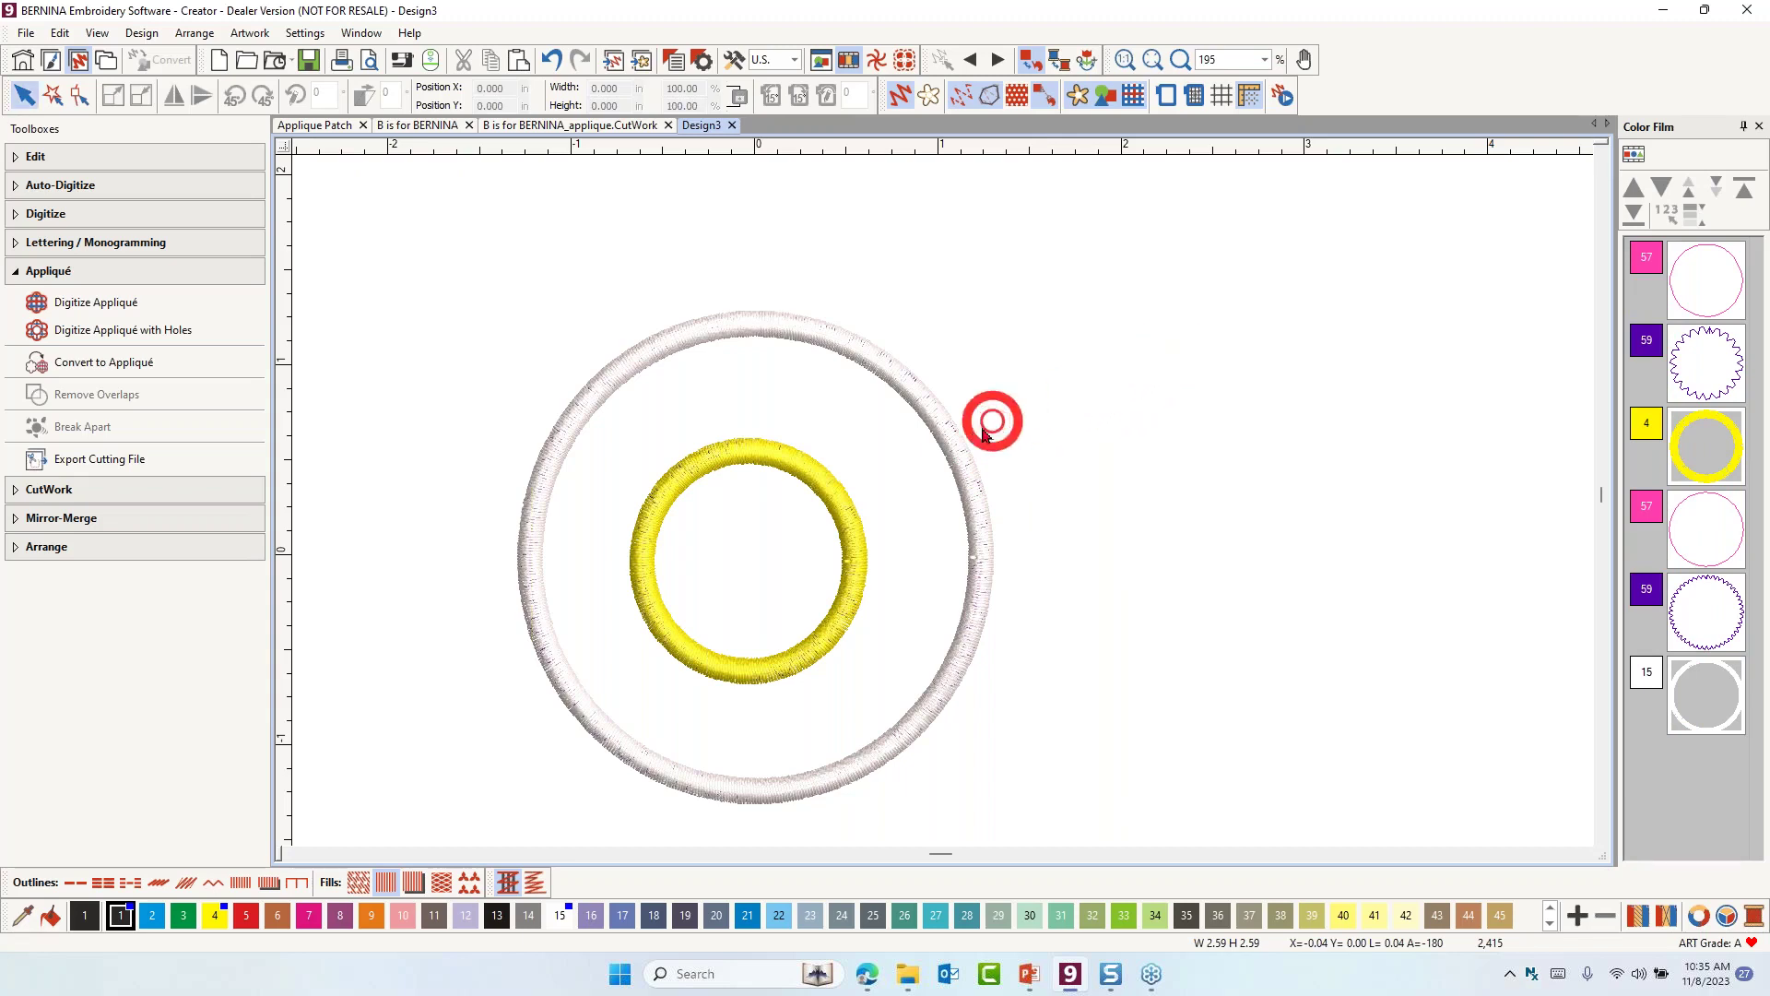
# Apply the Textured Edge effect on both sides of the outer circle's white appliqué border
pyautogui.click(949, 449)
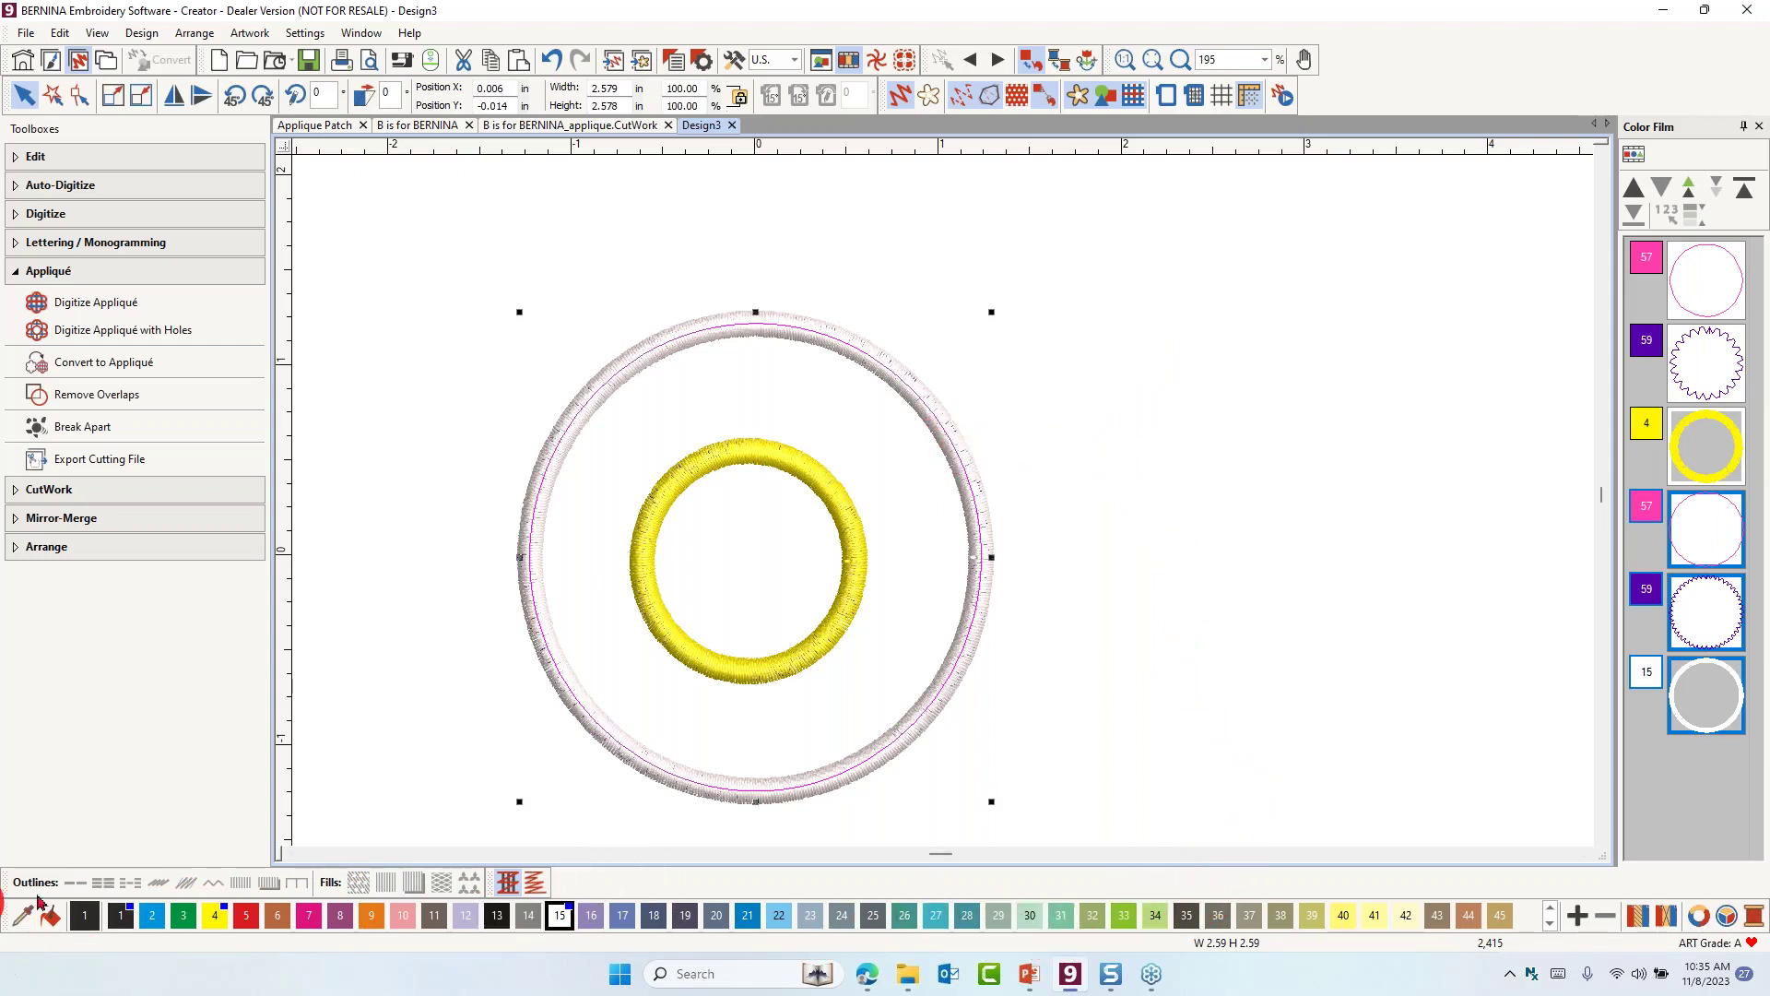
pyautogui.click(533, 880)
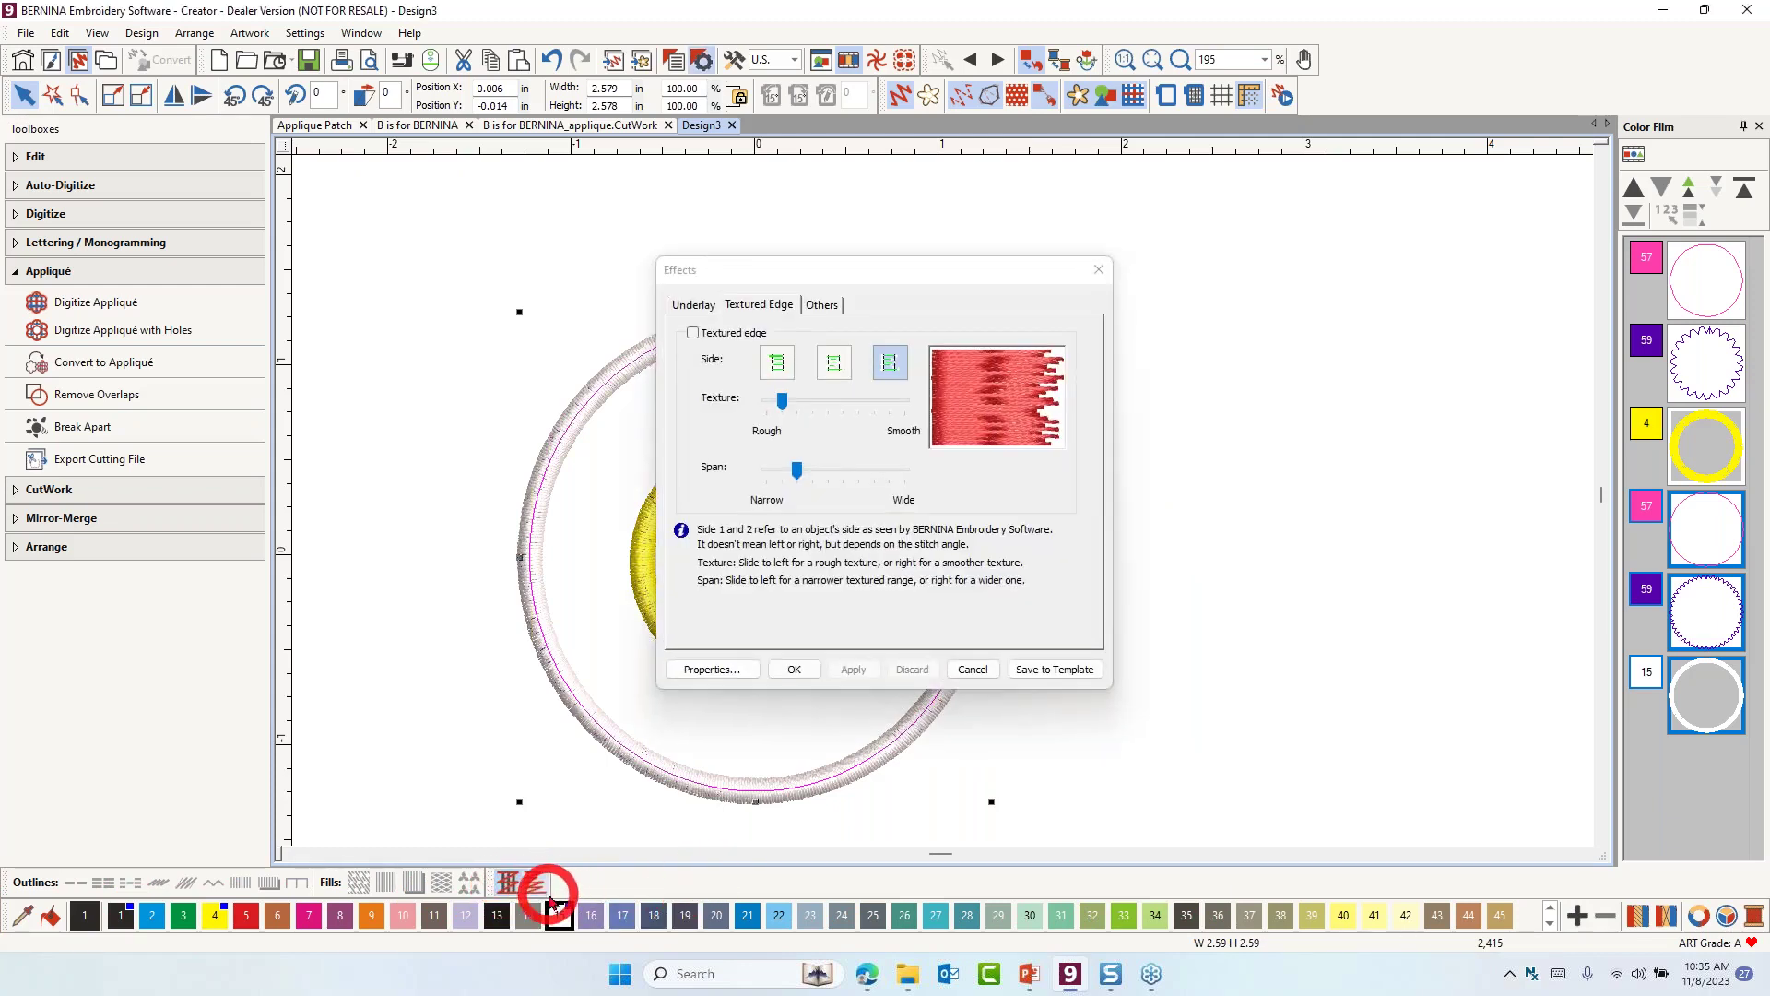
pyautogui.moveTo(821, 269); pyautogui.dragTo(1260, 144)
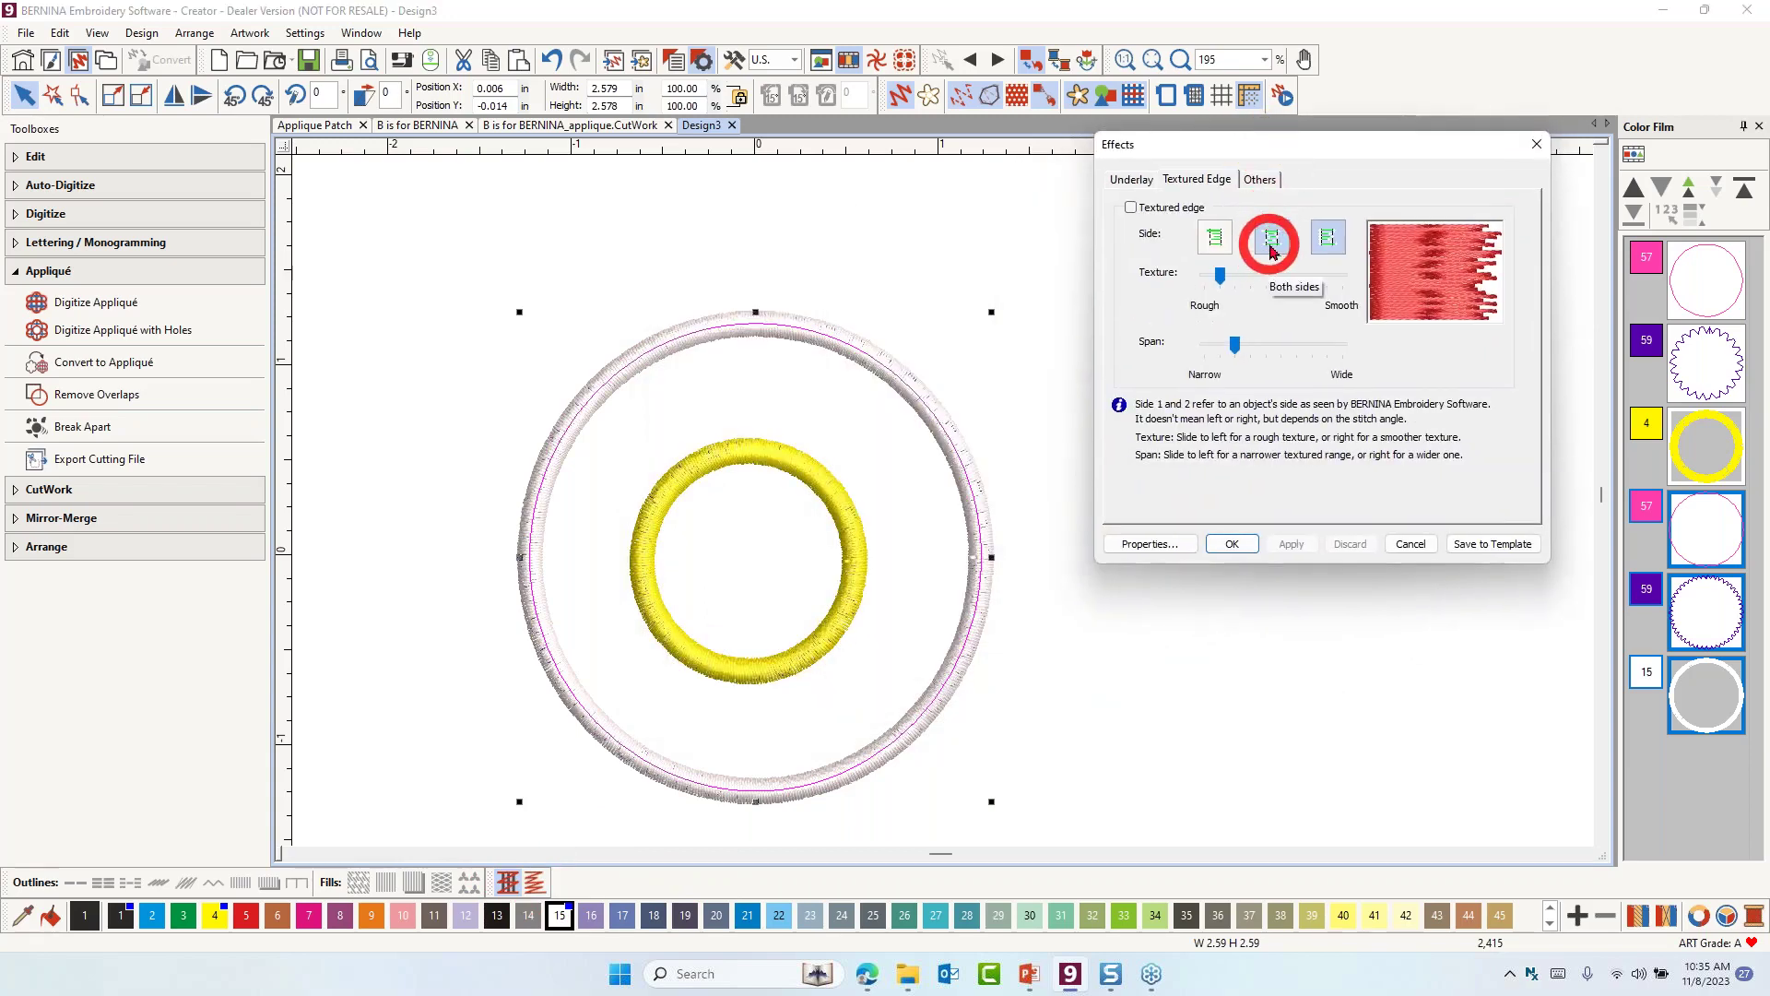
pyautogui.click(1131, 207)
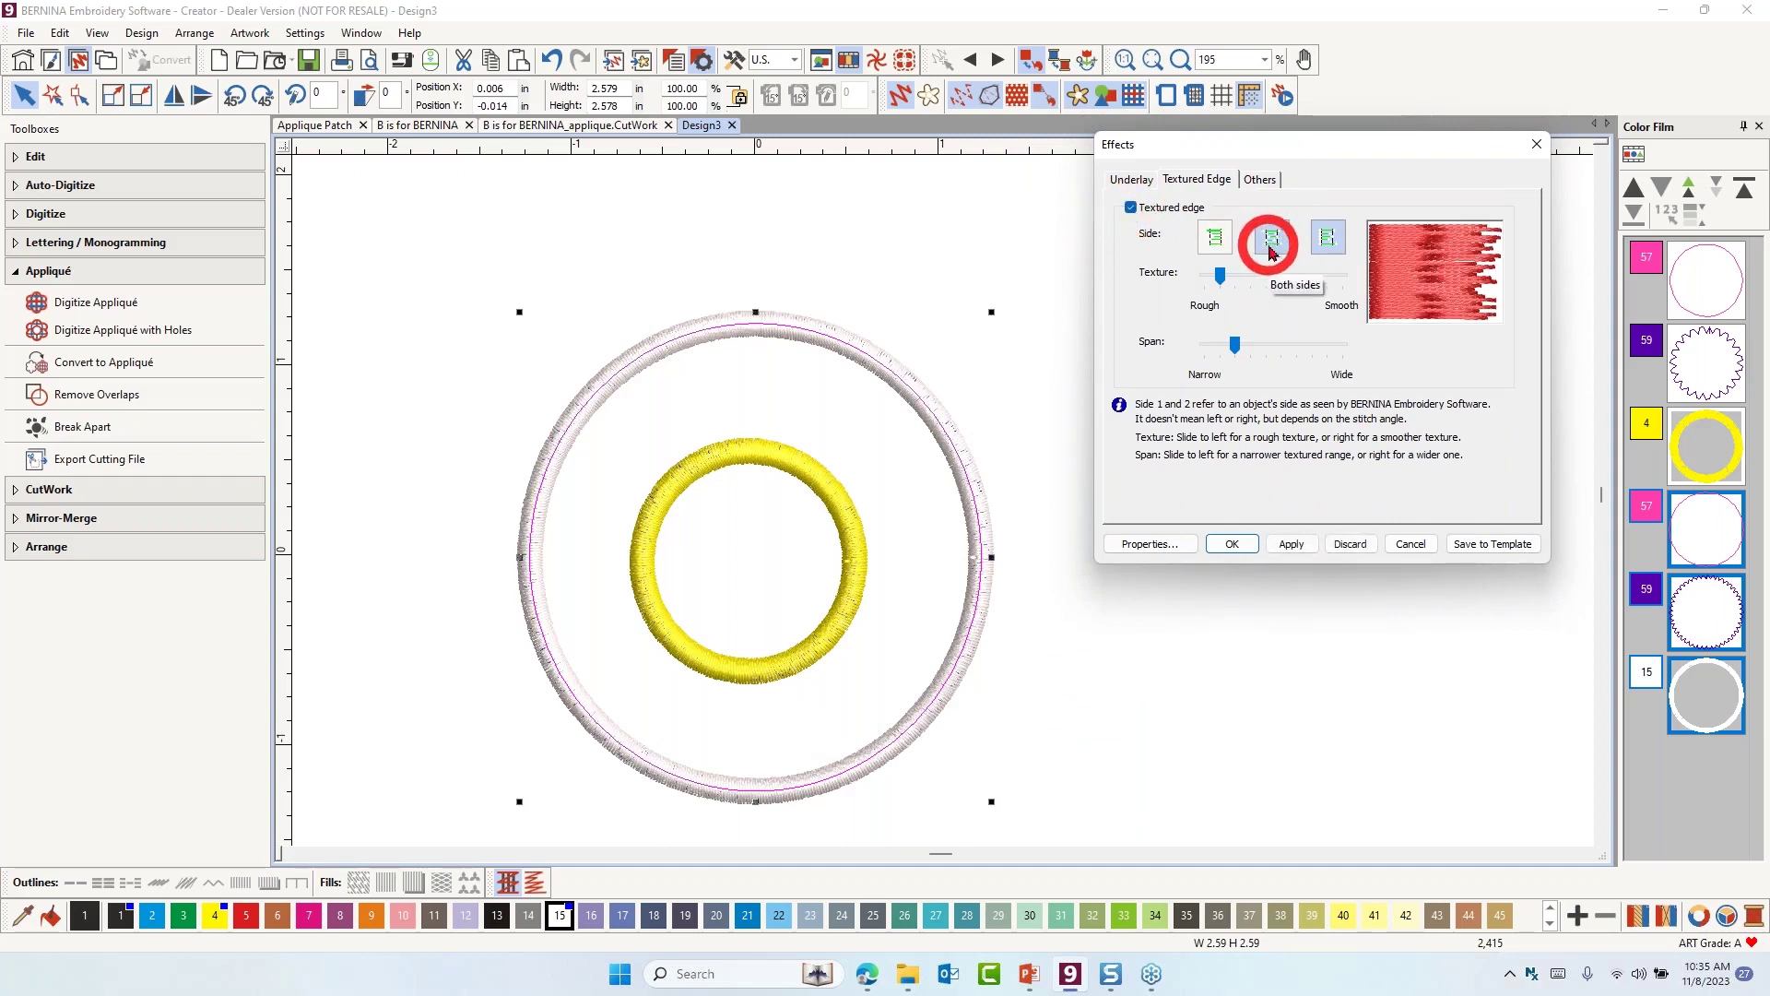
pyautogui.click(1269, 244)
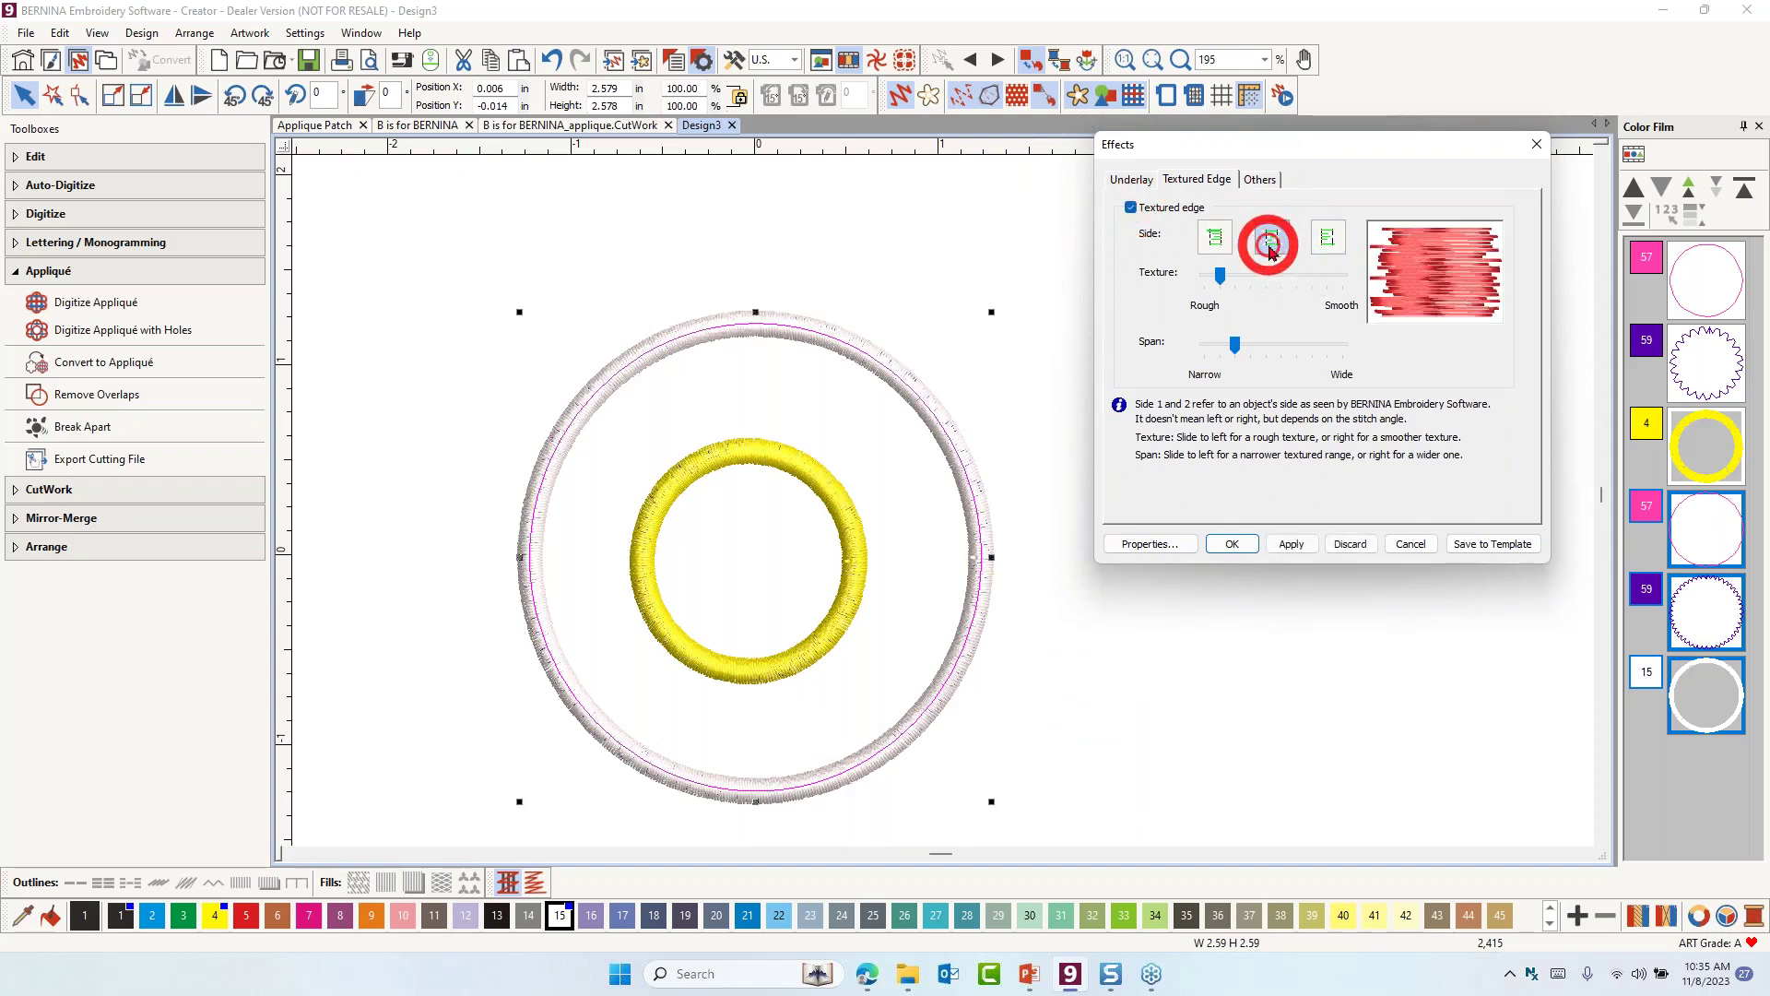
pyautogui.click(1290, 544)
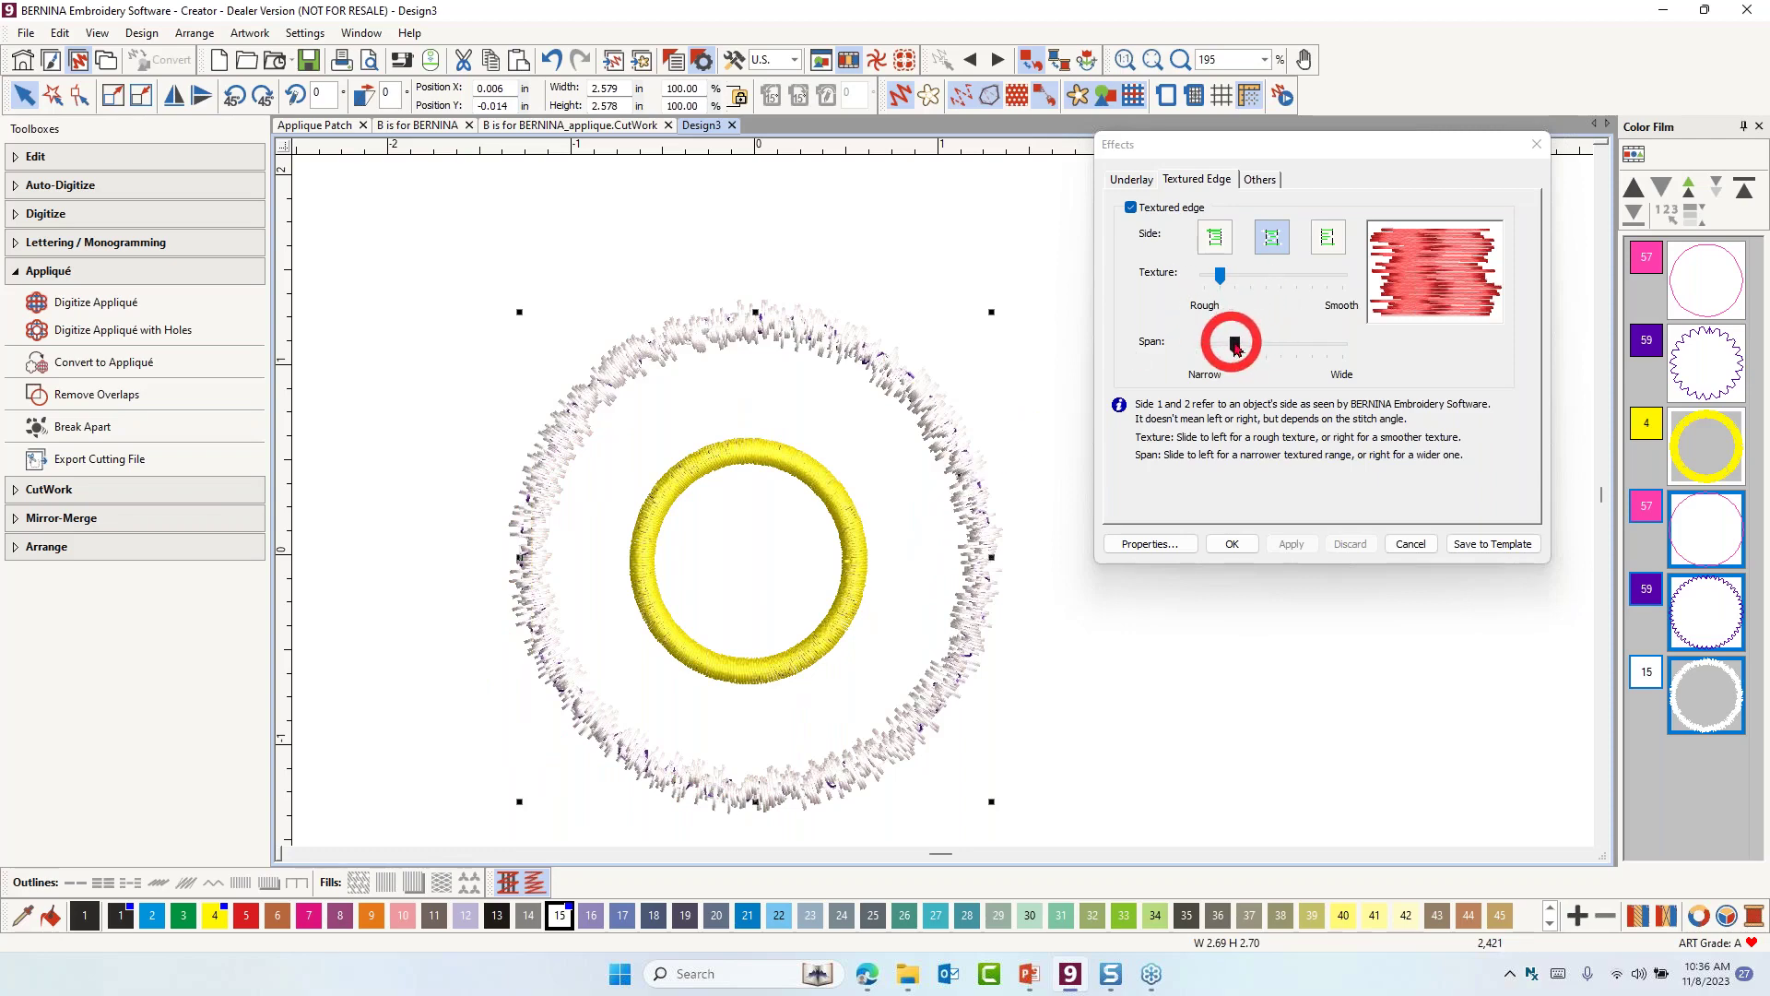
# Experiment with the outer circle's textured edge, settling on a slightly smoother texture and a fairly narrow span
pyautogui.moveTo(1235, 346); pyautogui.dragTo(1250, 345)
pyautogui.moveTo(1219, 276); pyautogui.dragTo(1250, 277)
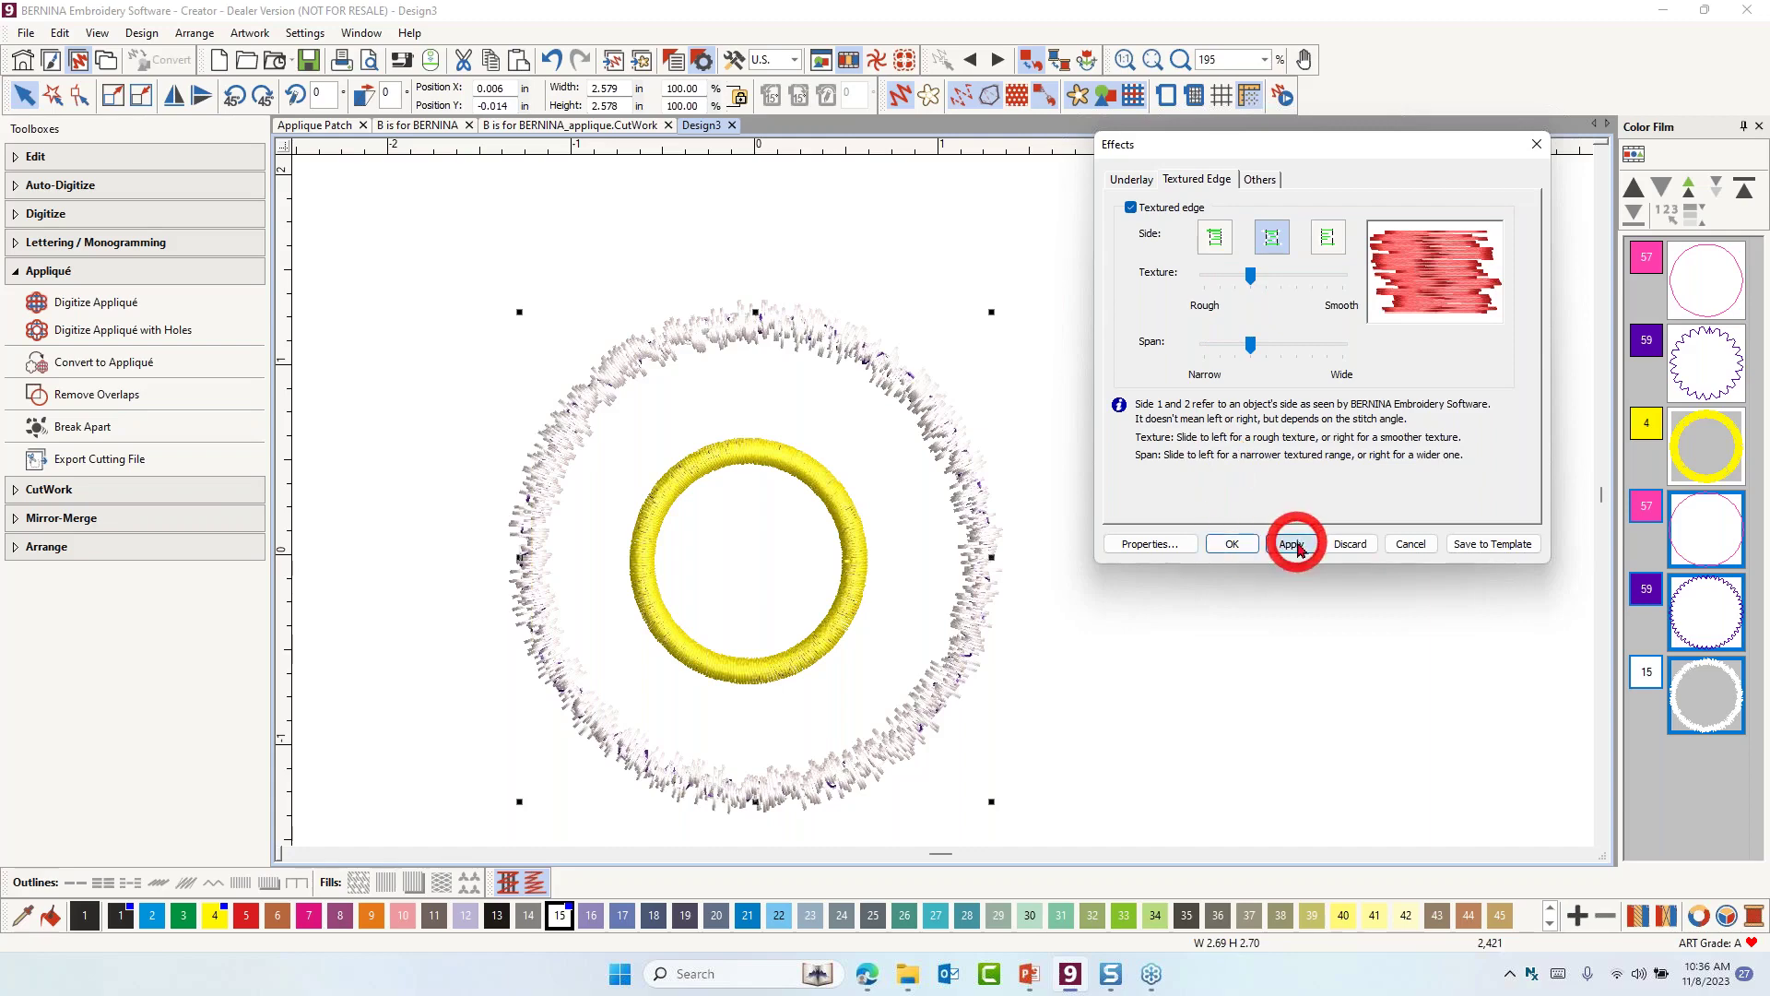
pyautogui.click(1293, 545)
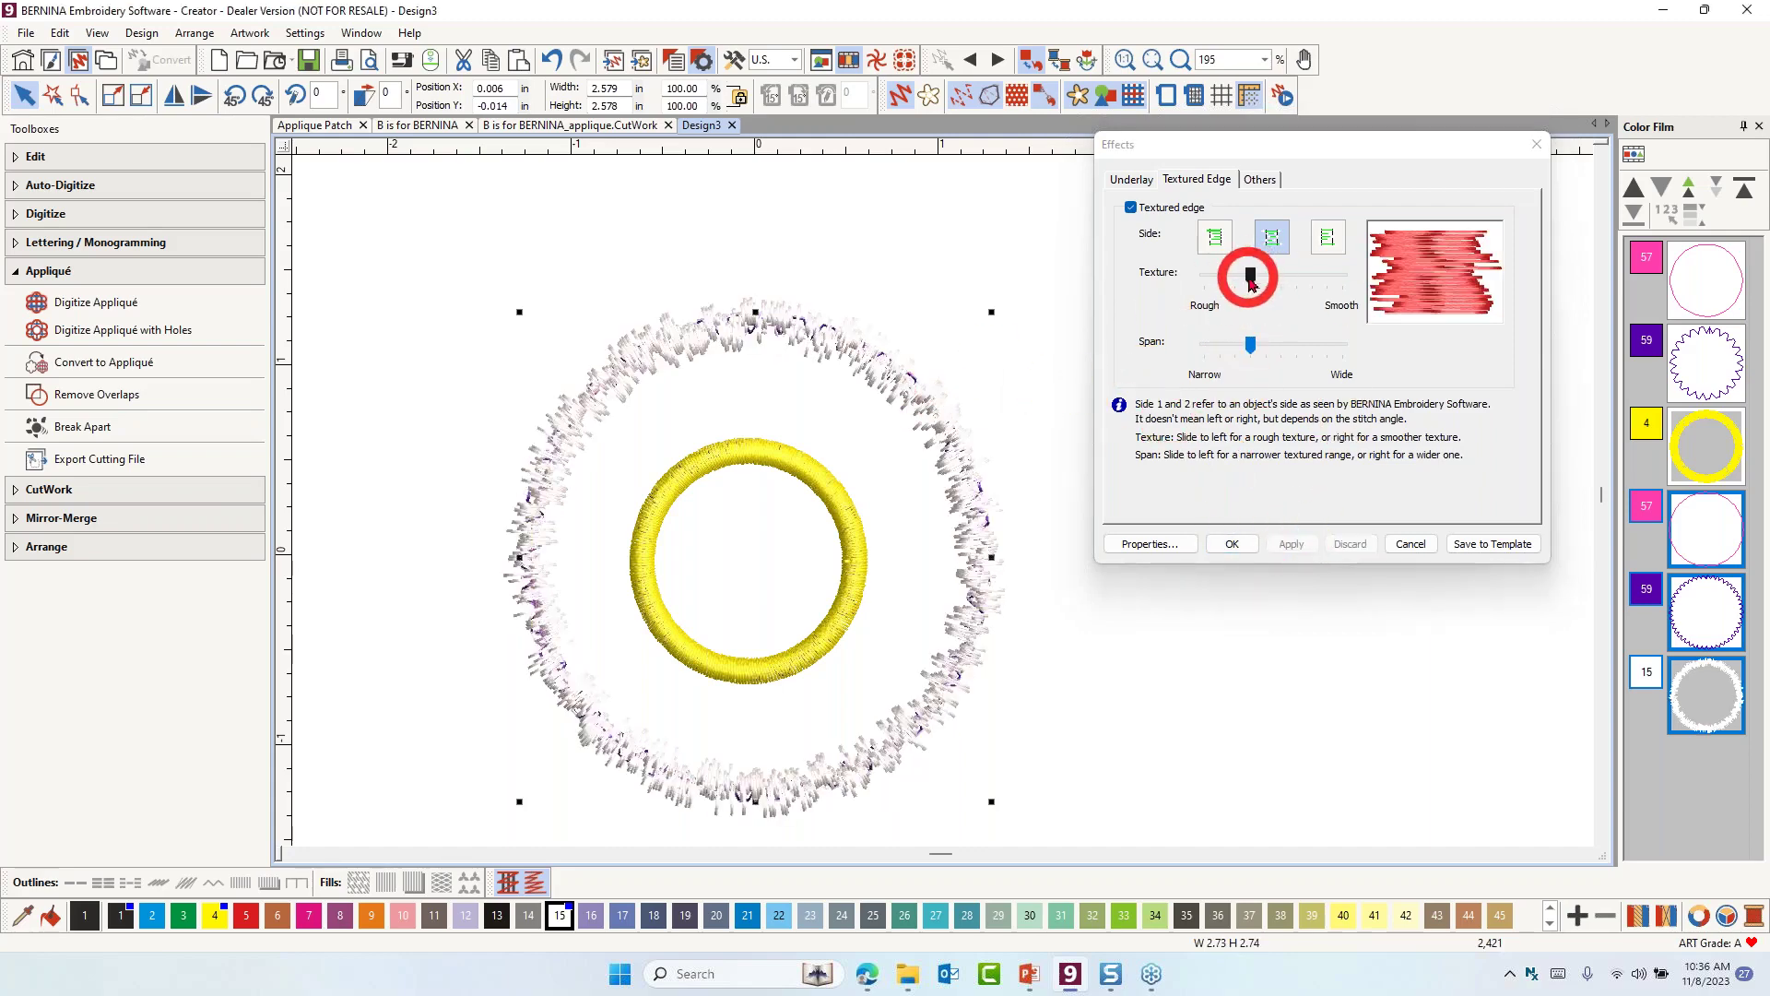
pyautogui.moveTo(1250, 280); pyautogui.dragTo(1236, 277)
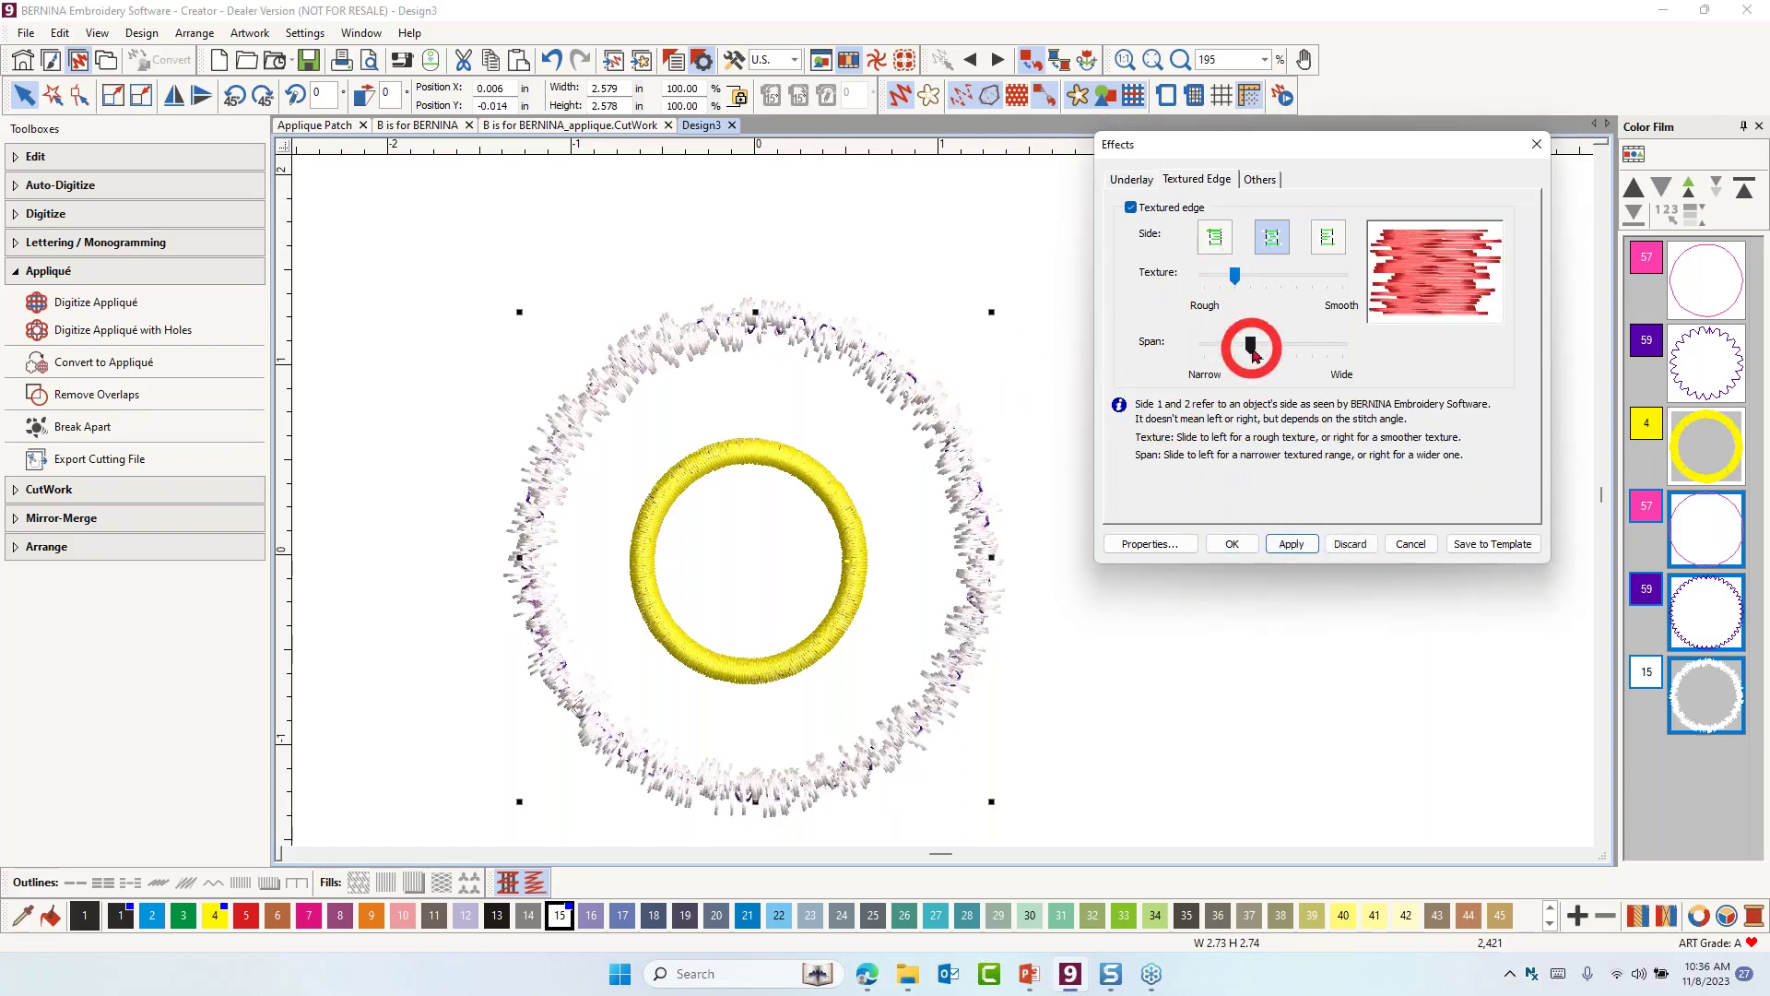
pyautogui.moveTo(1241, 356); pyautogui.dragTo(1239, 354)
pyautogui.click(1294, 547)
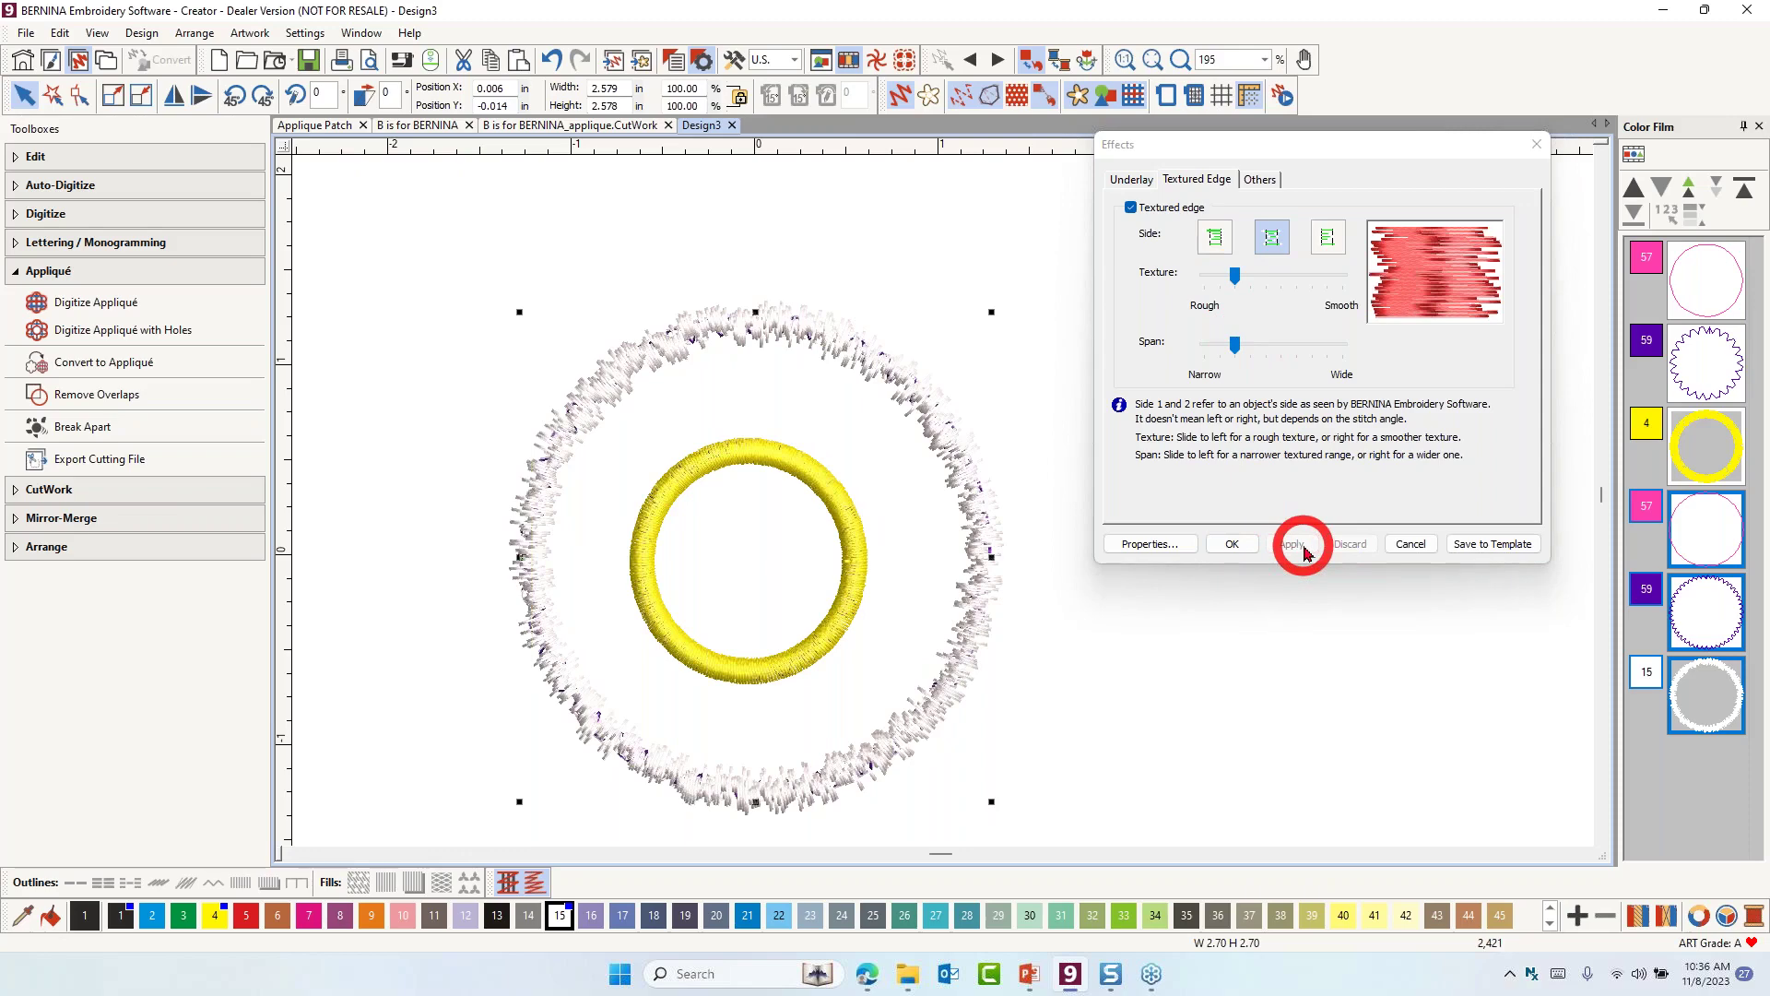
# Apply Textured Edge only to the inward-facing side of the yellow circle's border and move that circle last in the stitching order
pyautogui.click(723, 475)
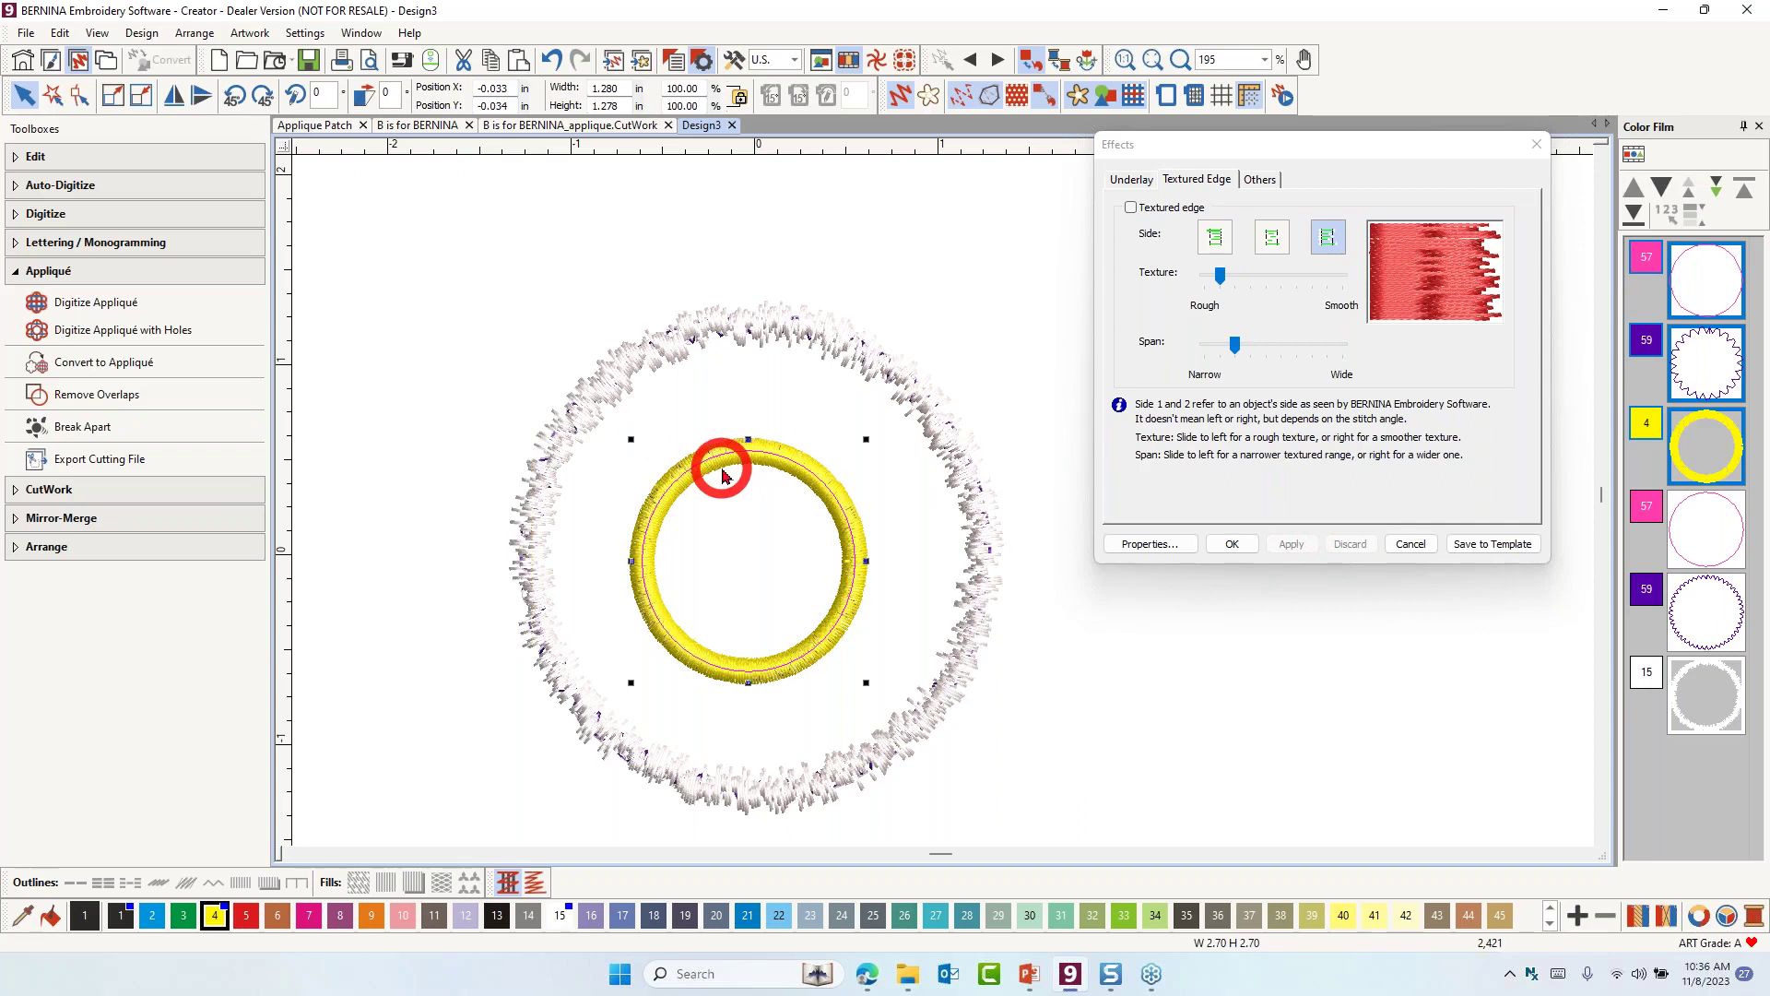
pyautogui.click(1132, 210)
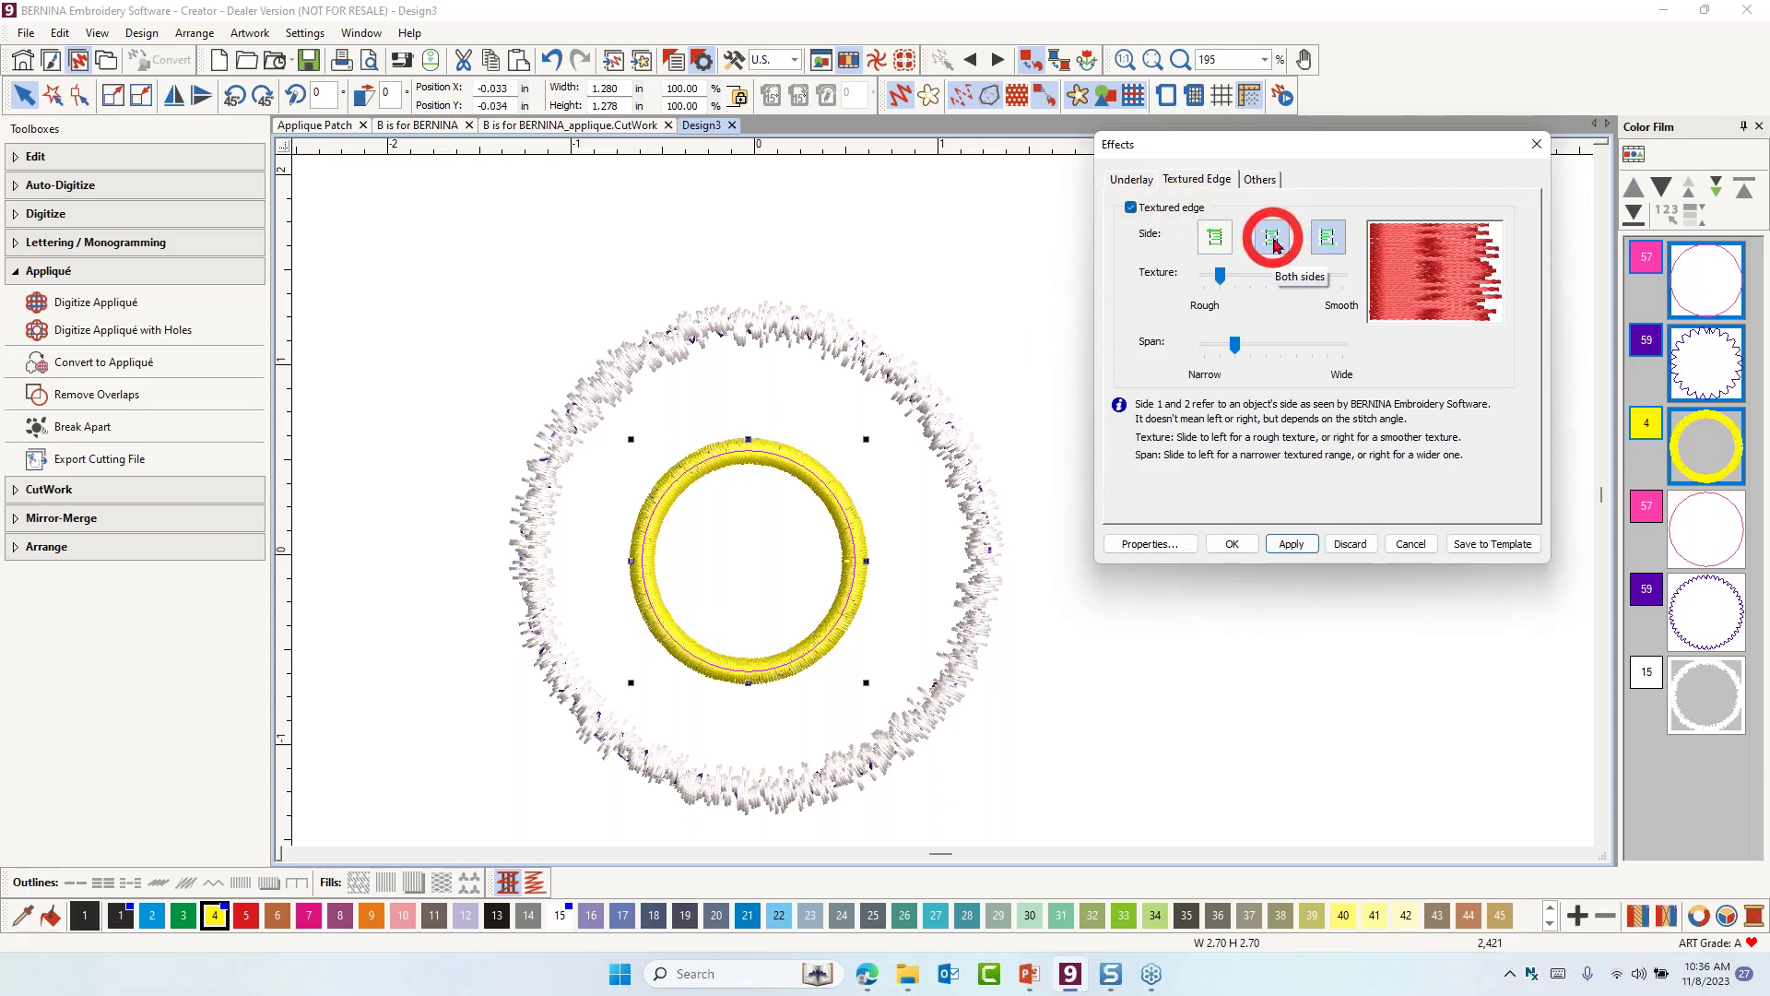
pyautogui.click(1328, 244)
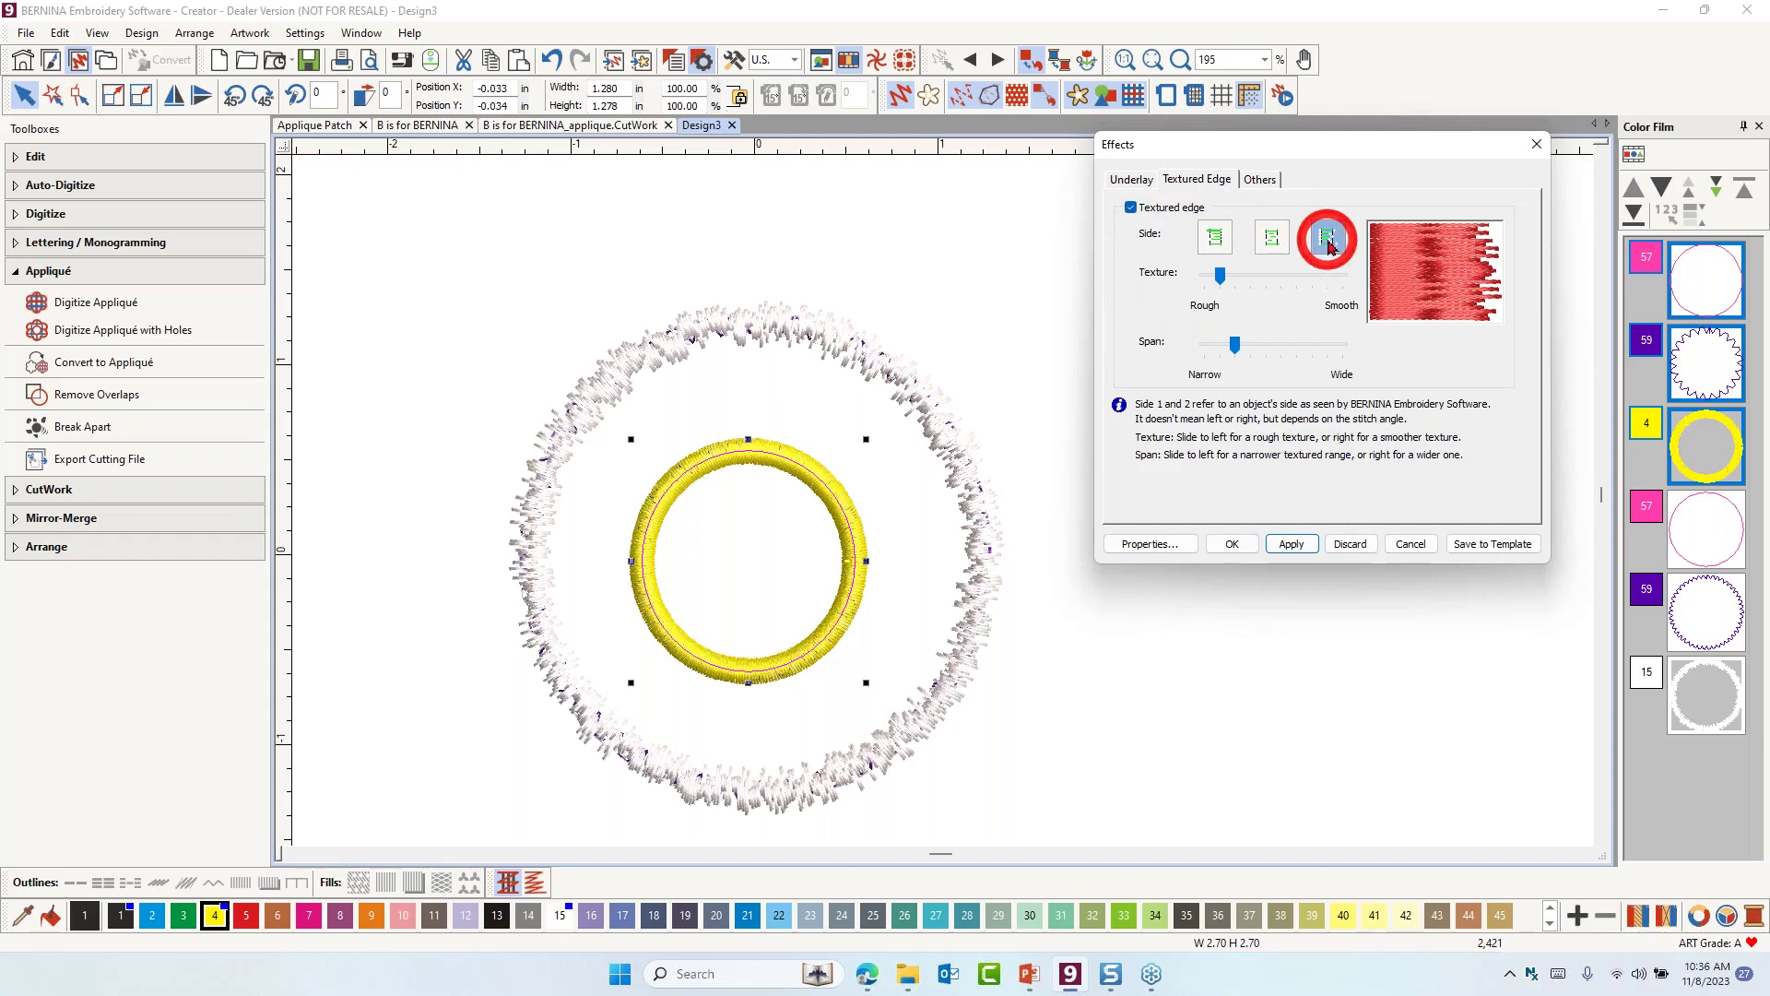
pyautogui.click(1289, 546)
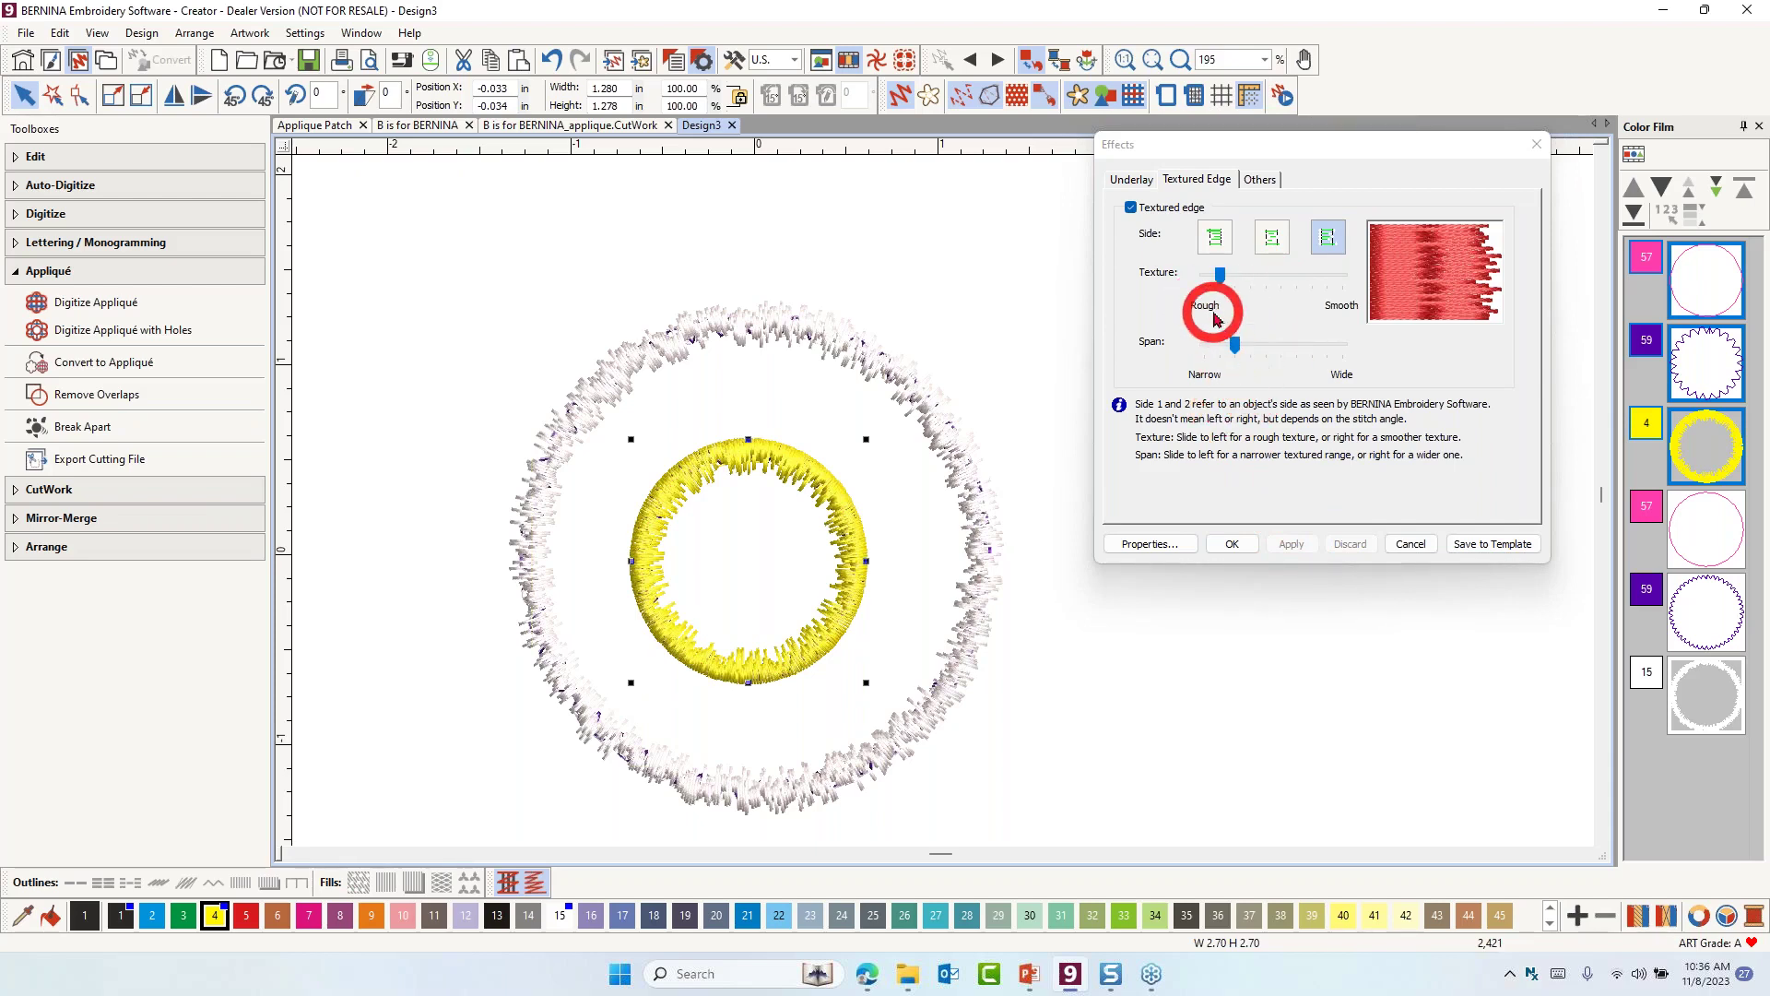
pyautogui.click(1233, 544)
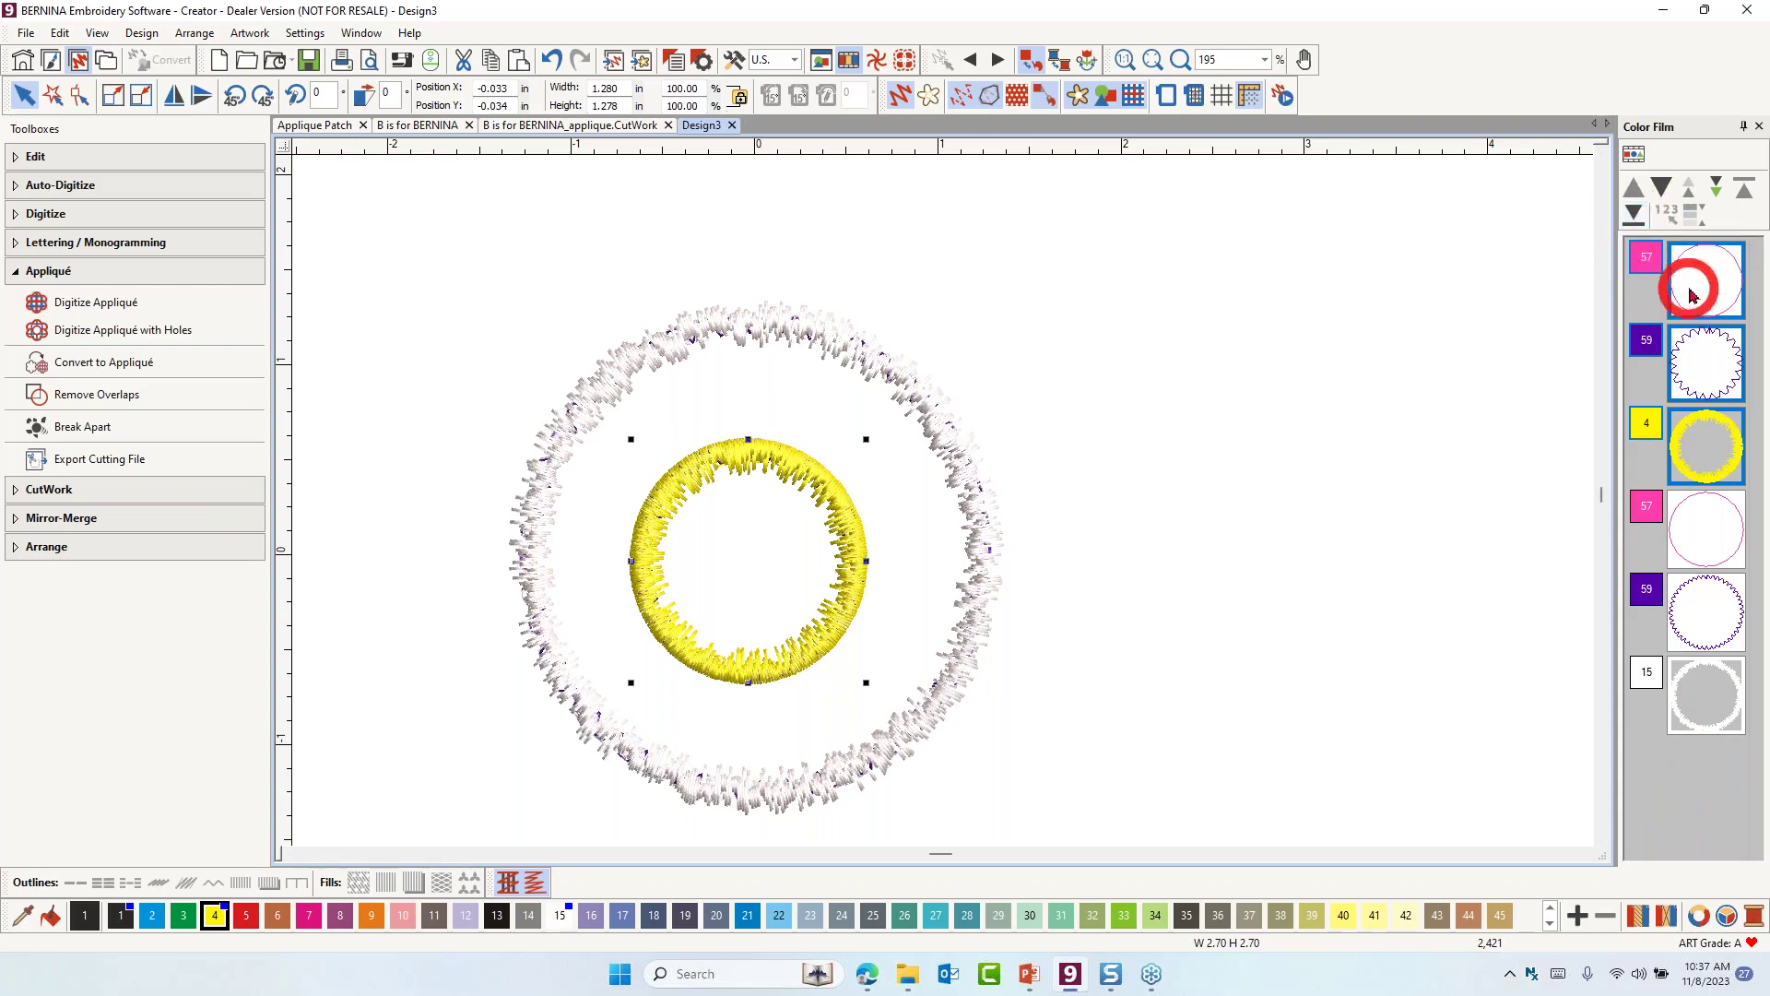
pyautogui.click(1634, 220)
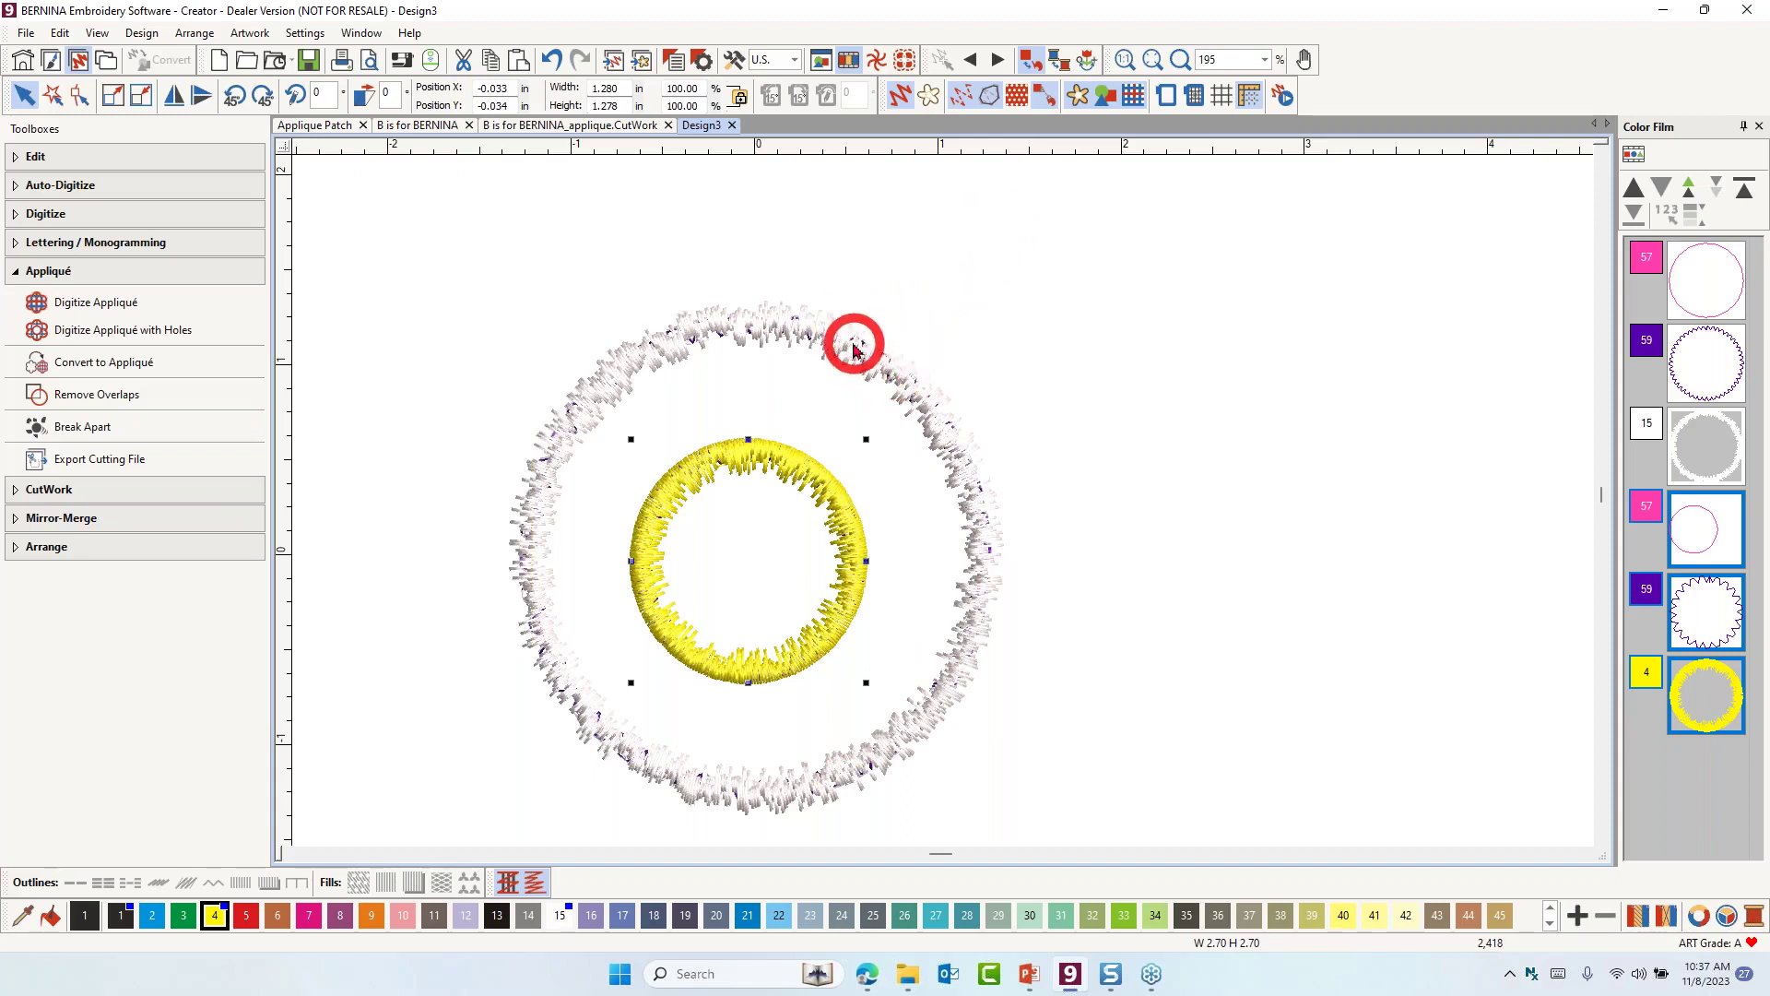
# Fill the yellow inner circle with the yellow Benartex Apple Butter appliqué fabric 568-41
pyautogui.doubleClick(785, 456)
pyautogui.moveTo(501, 206); pyautogui.dragTo(1317, 22)
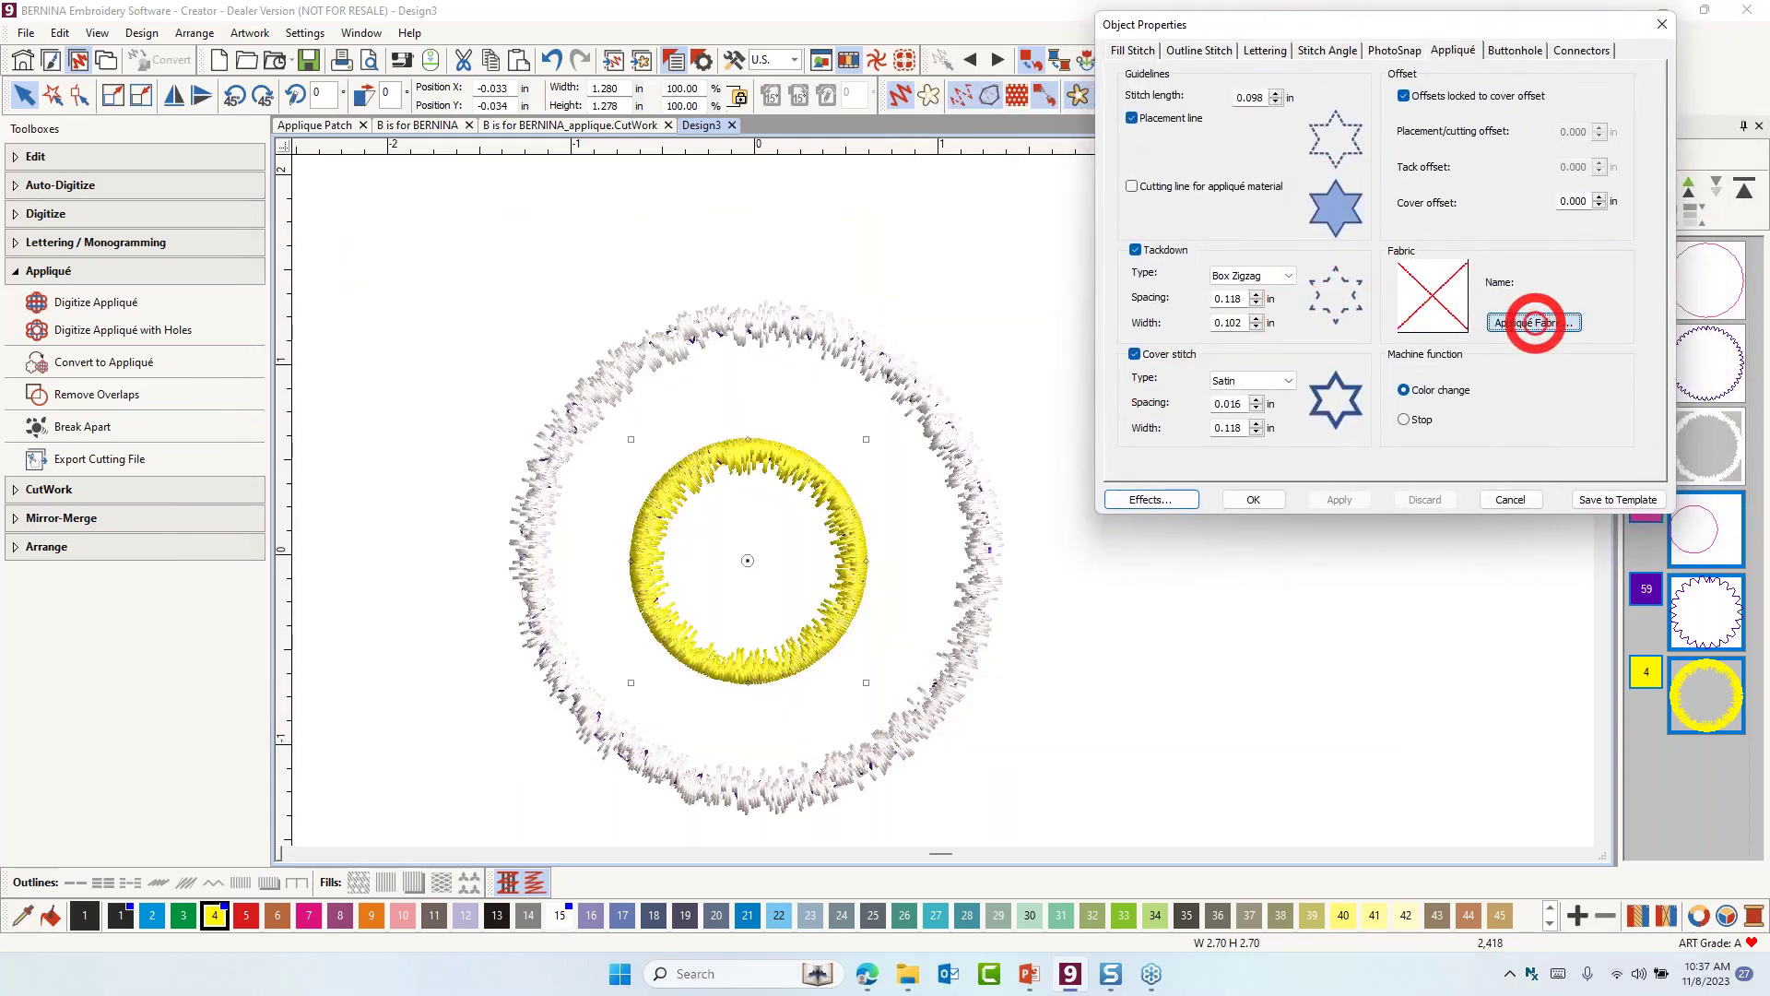
pyautogui.click(1535, 323)
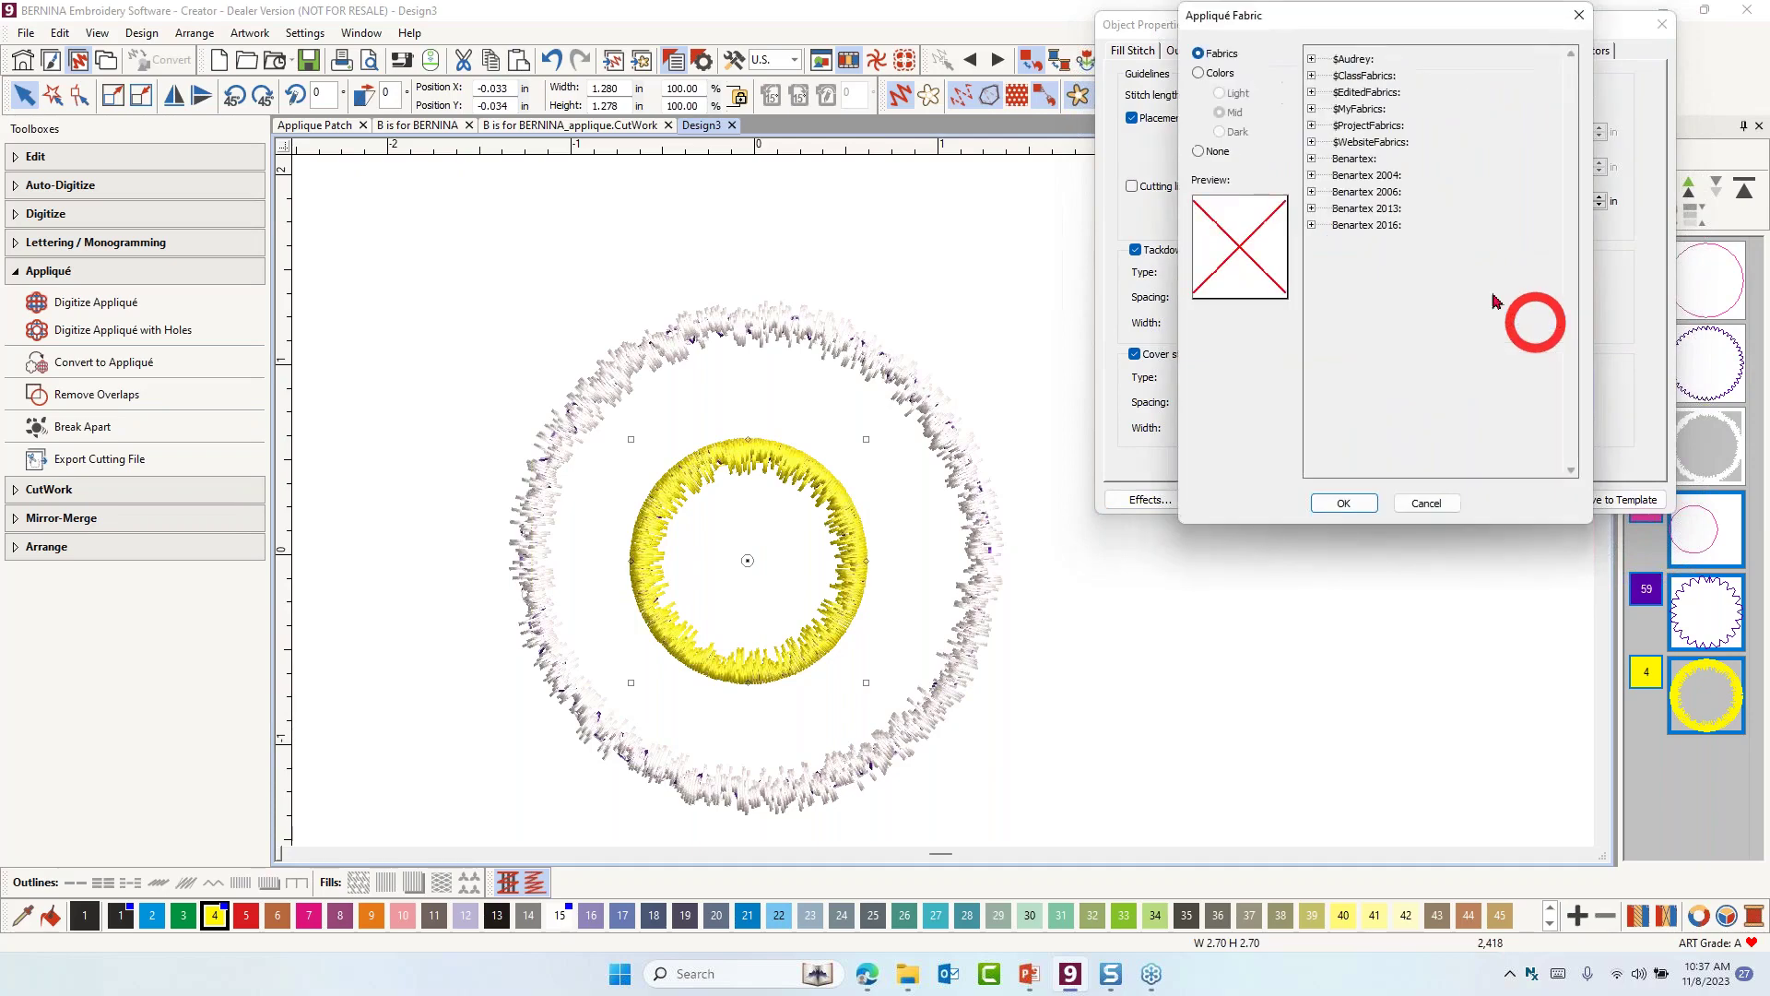
pyautogui.click(1312, 157)
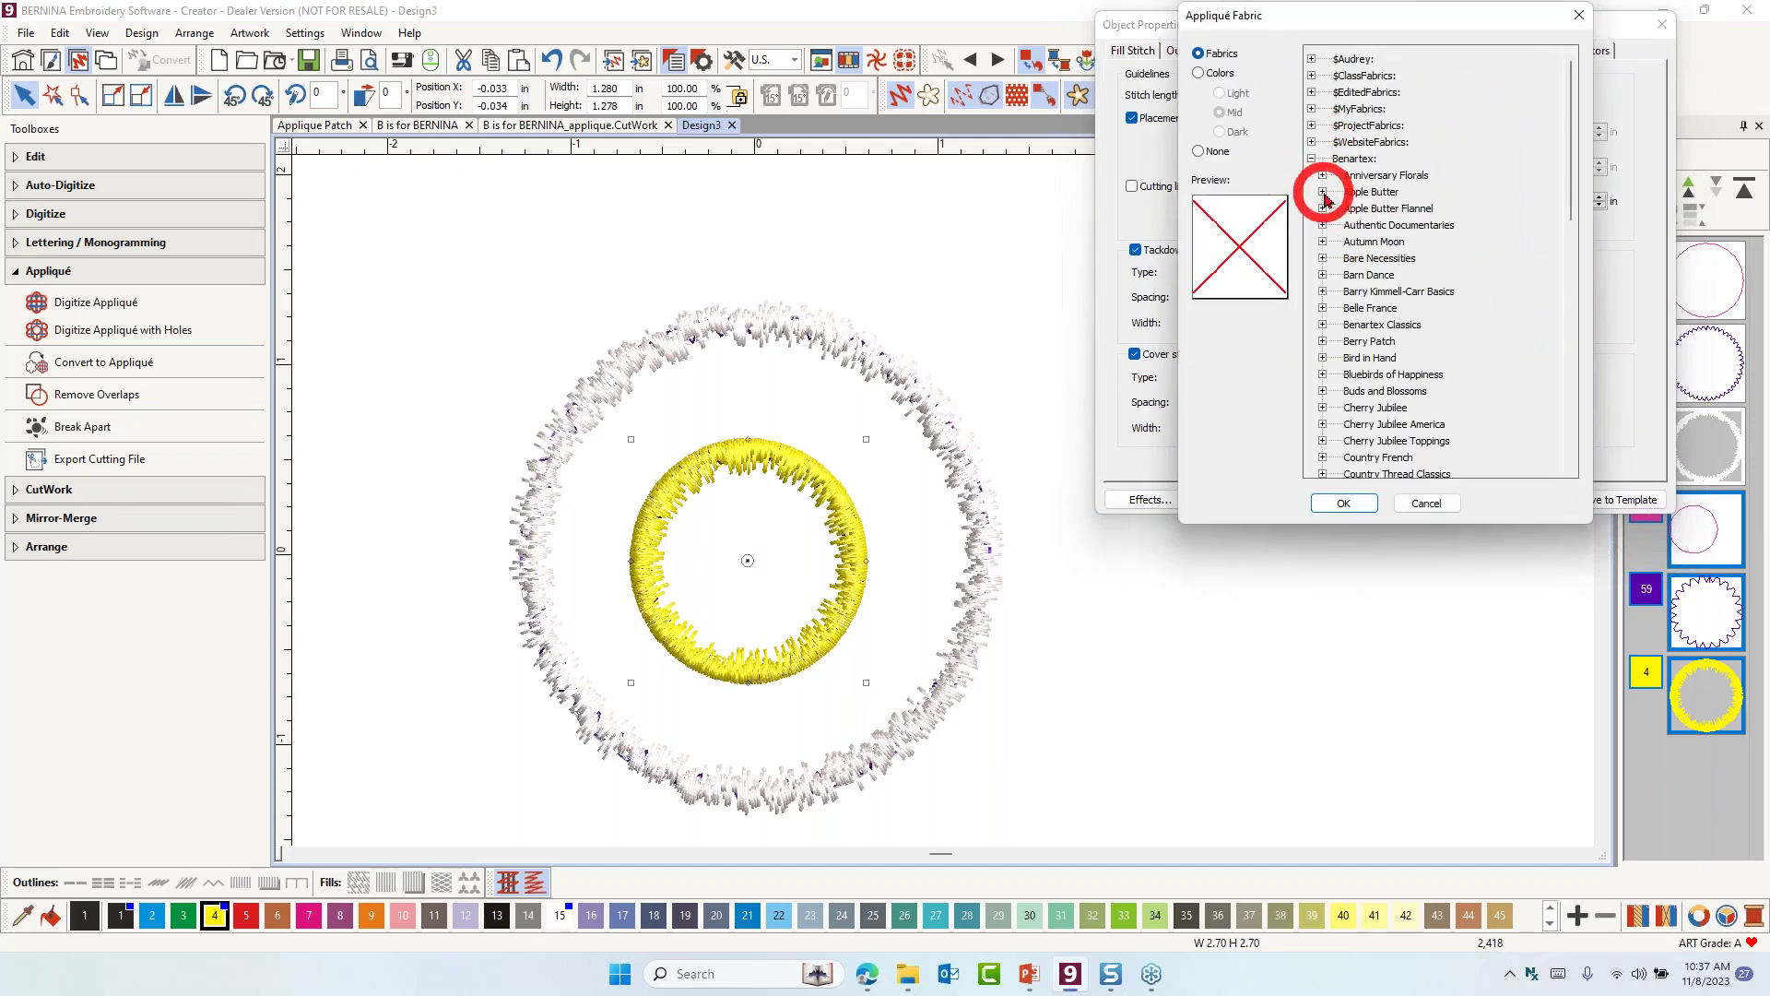
pyautogui.click(1322, 193)
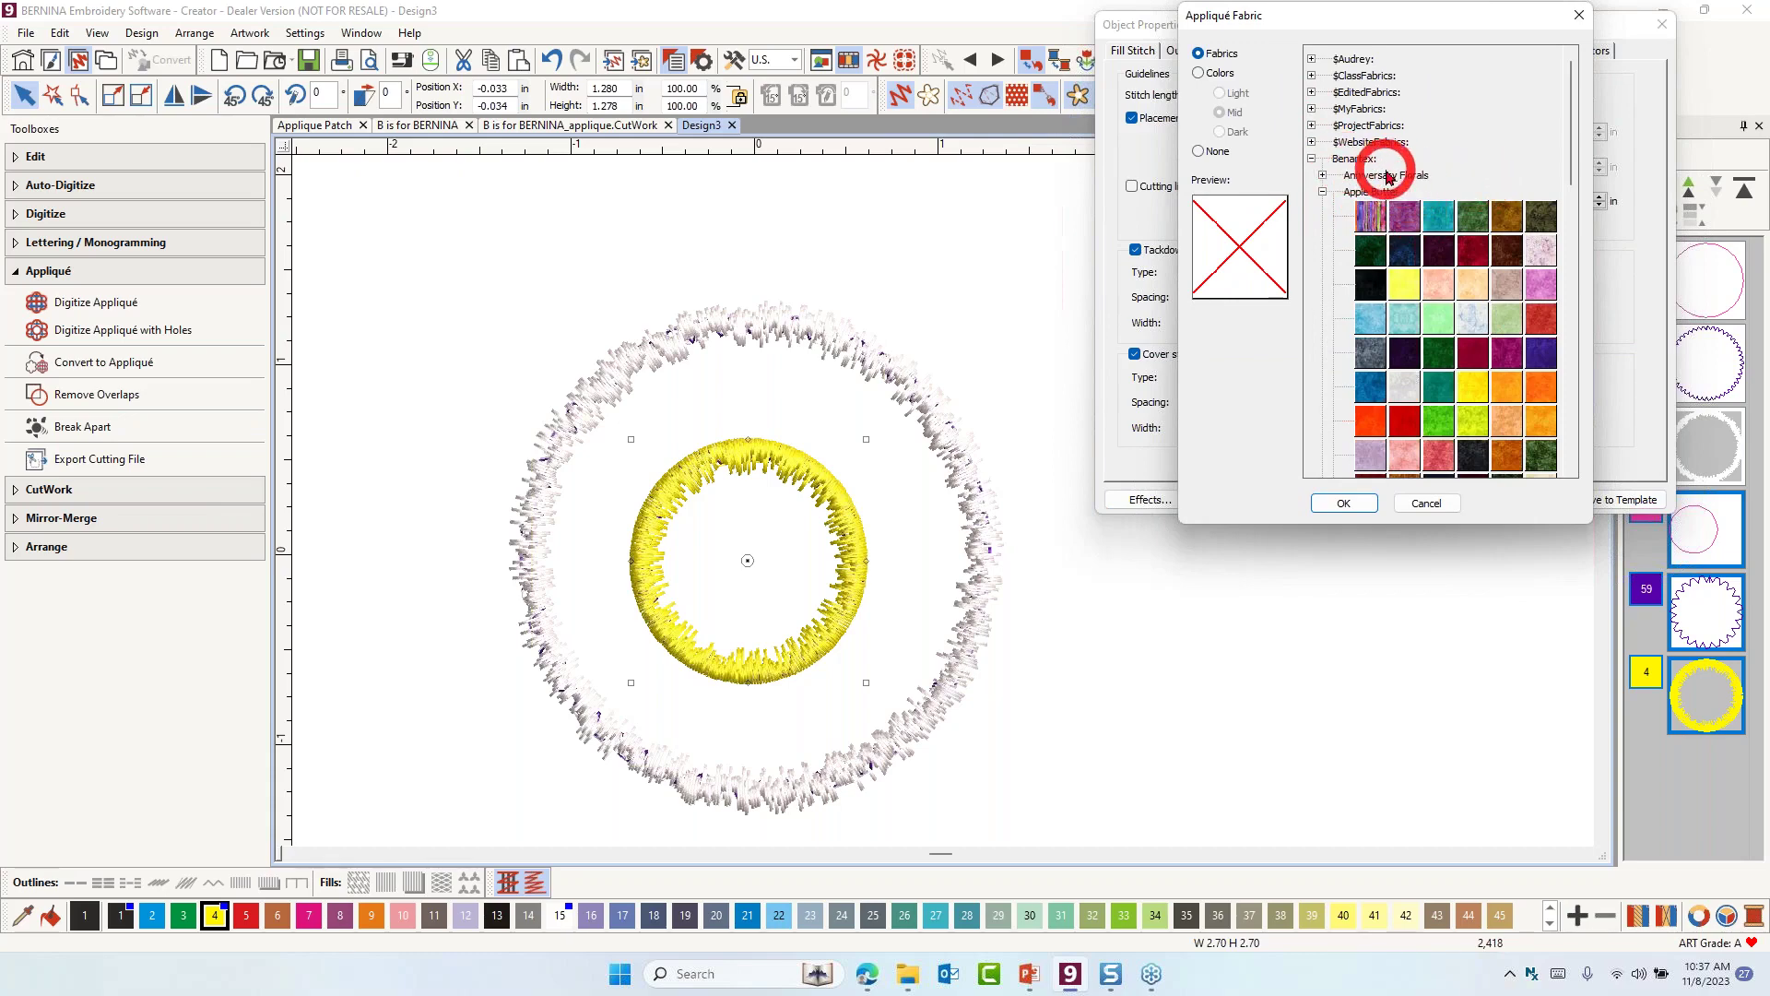
pyautogui.click(1473, 386)
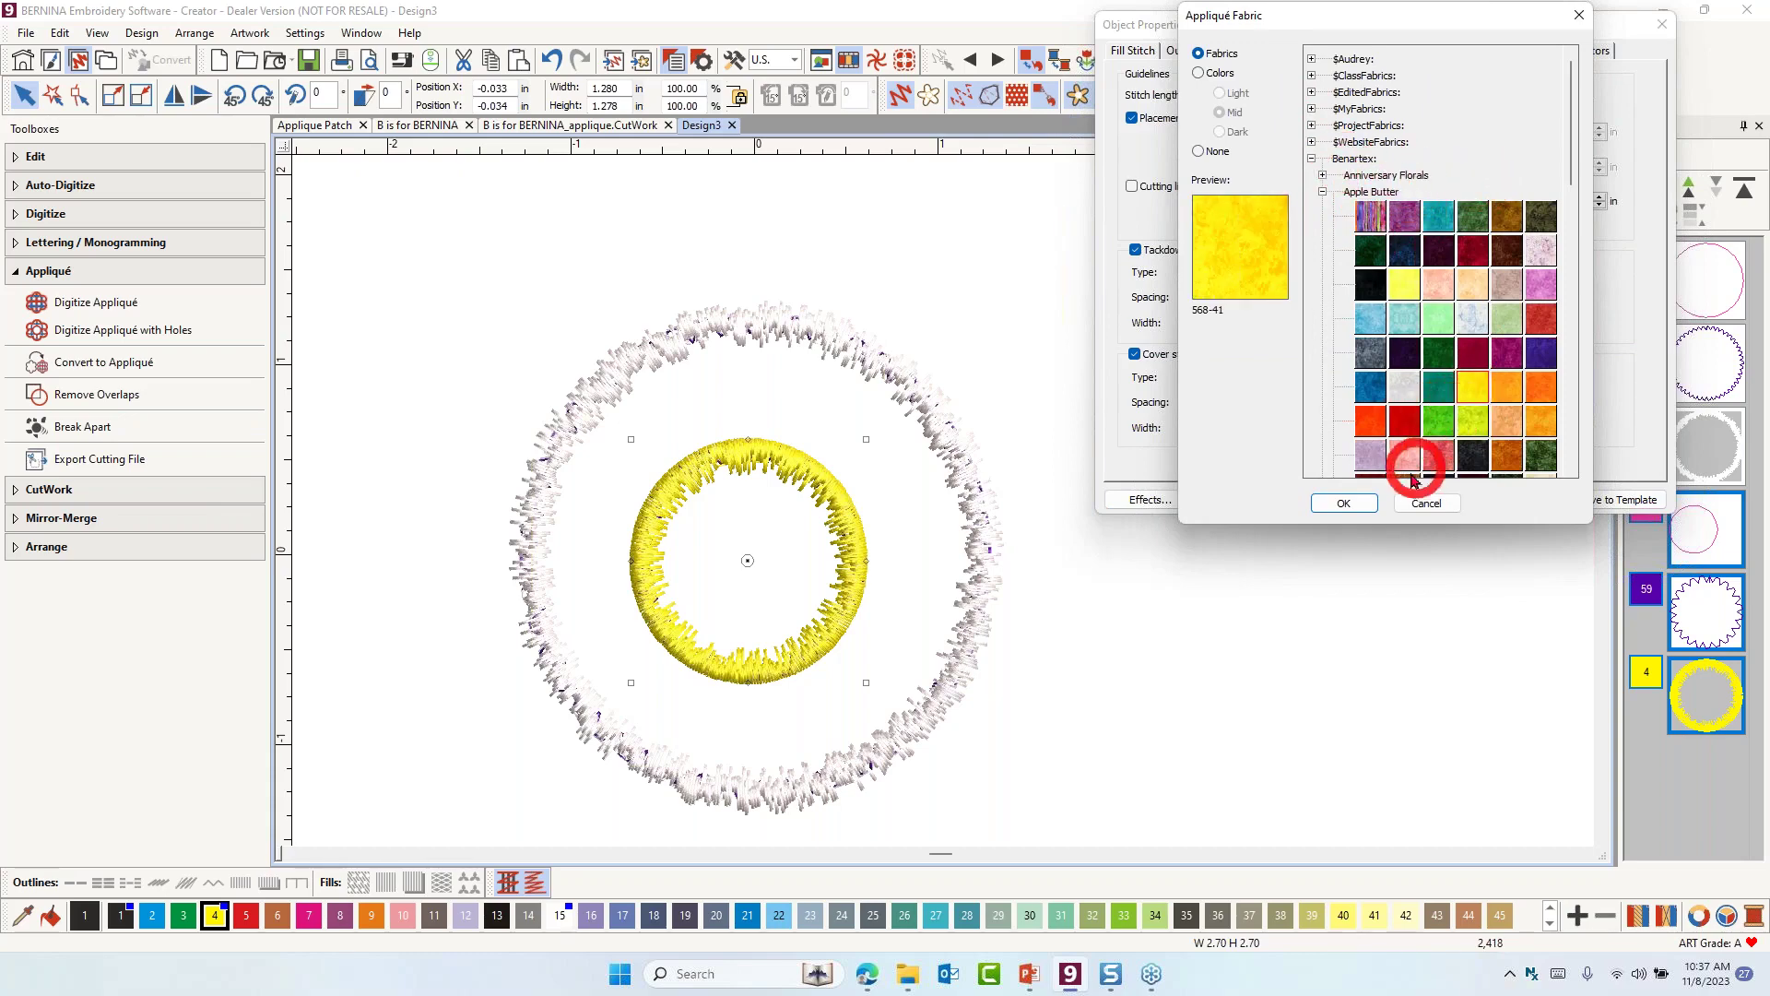
pyautogui.click(1356, 509)
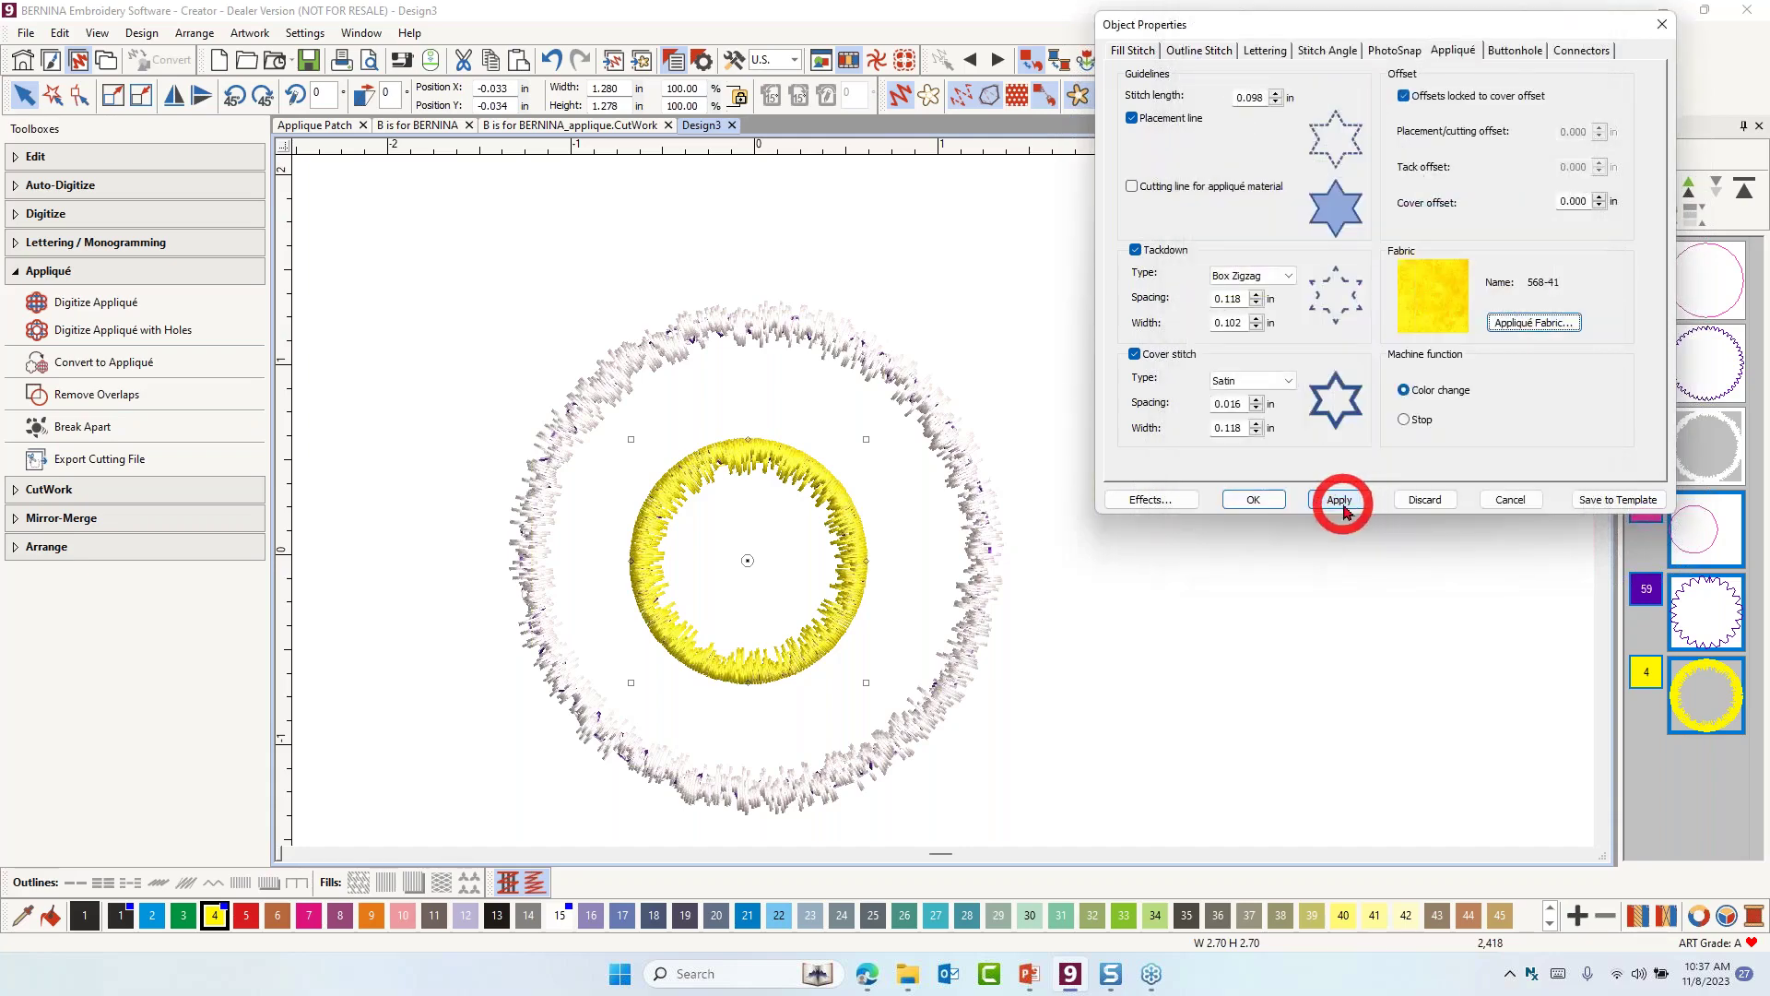
pyautogui.click(1341, 503)
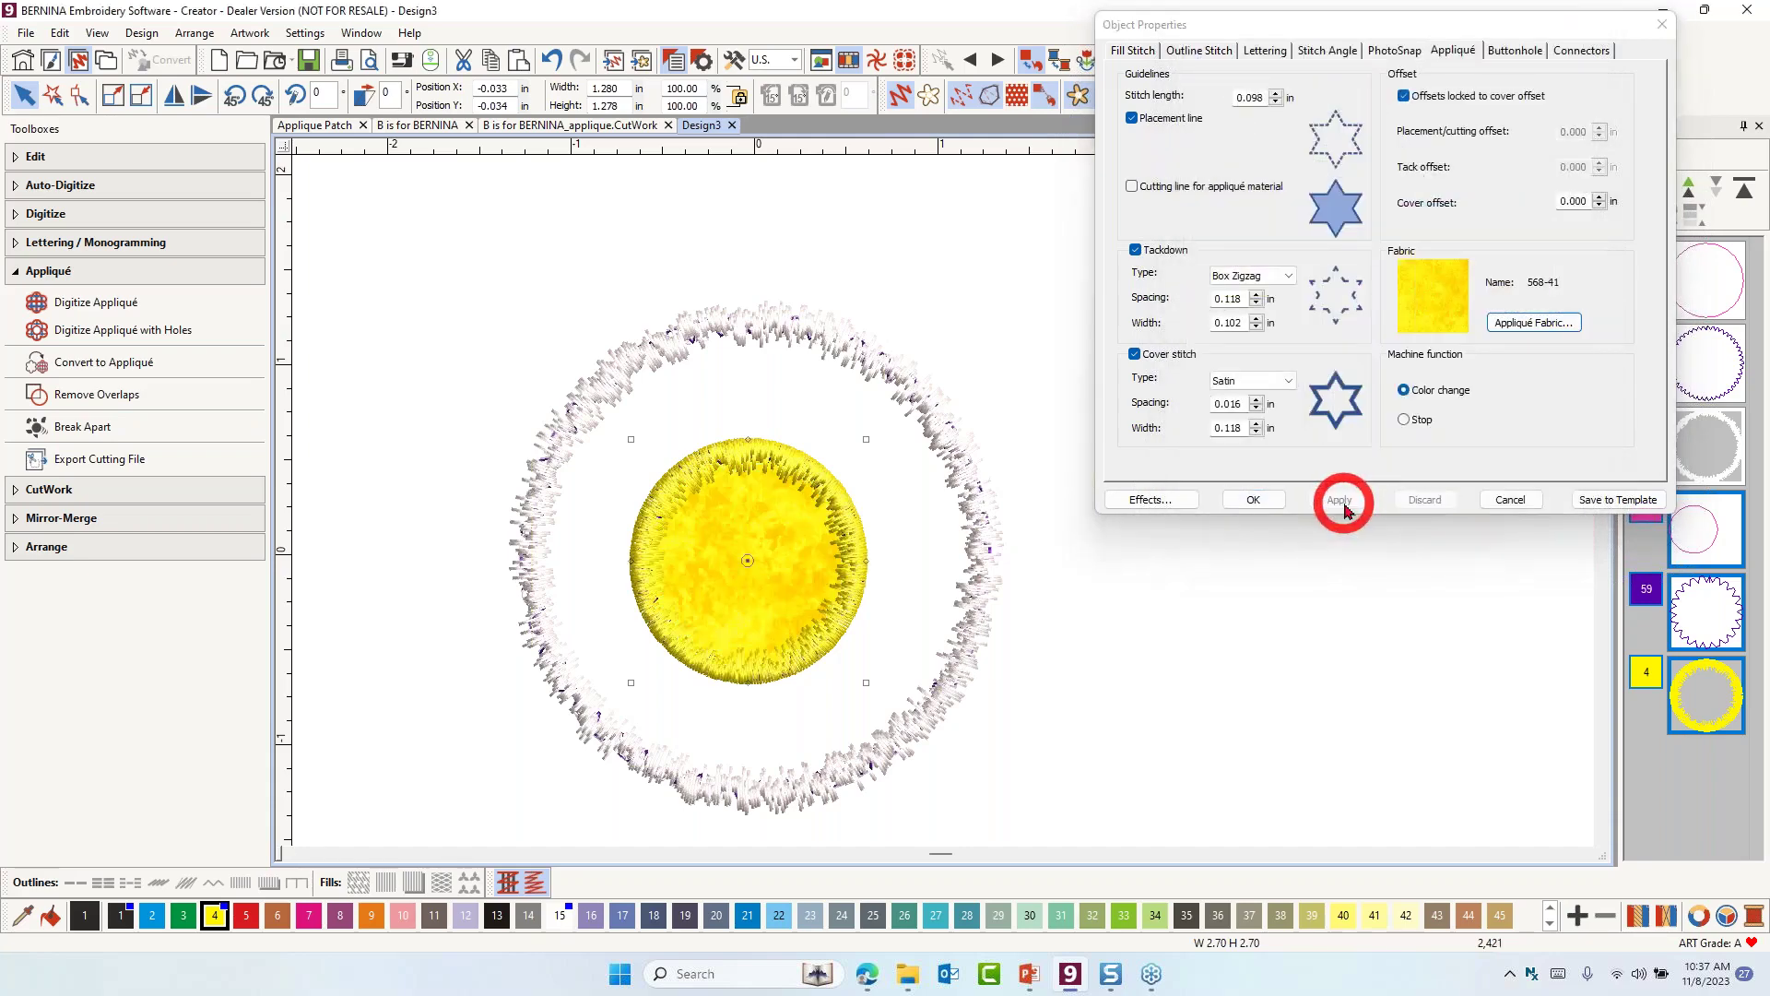
# Fill the white outer circle with the pale grey Benartex Apple Butter appliqué fabric 568-4 and close its properties
pyautogui.click(949, 408)
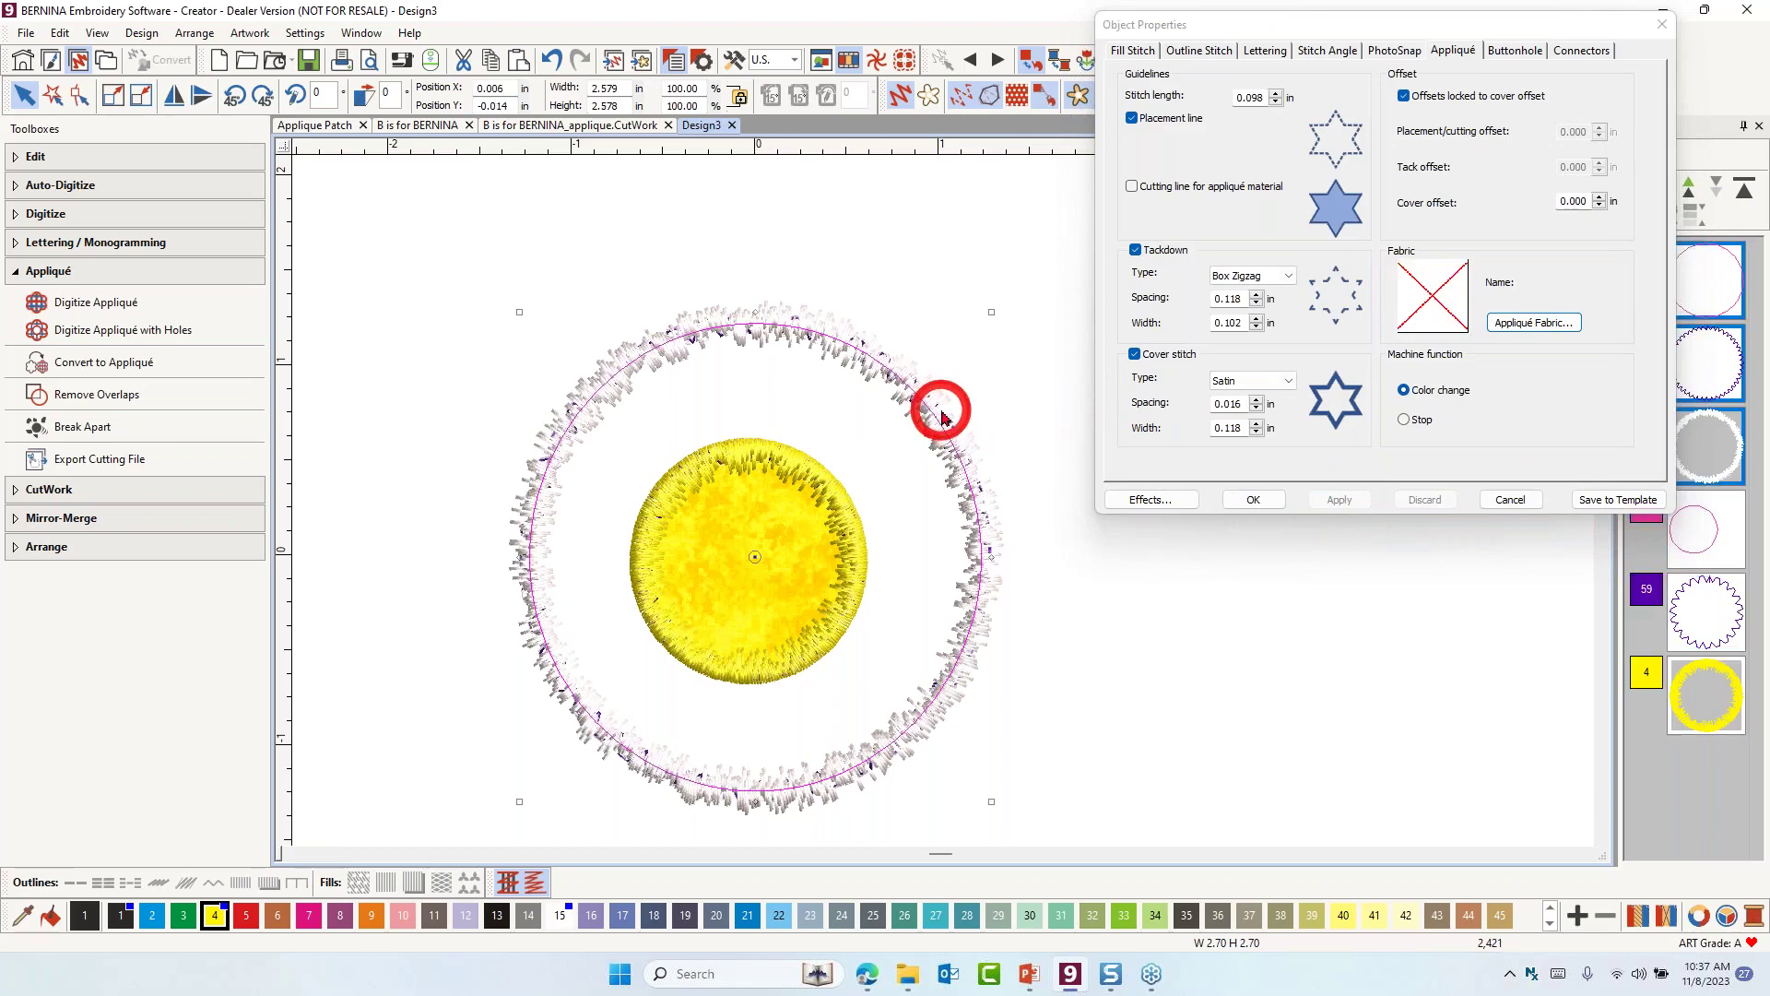
pyautogui.click(1526, 323)
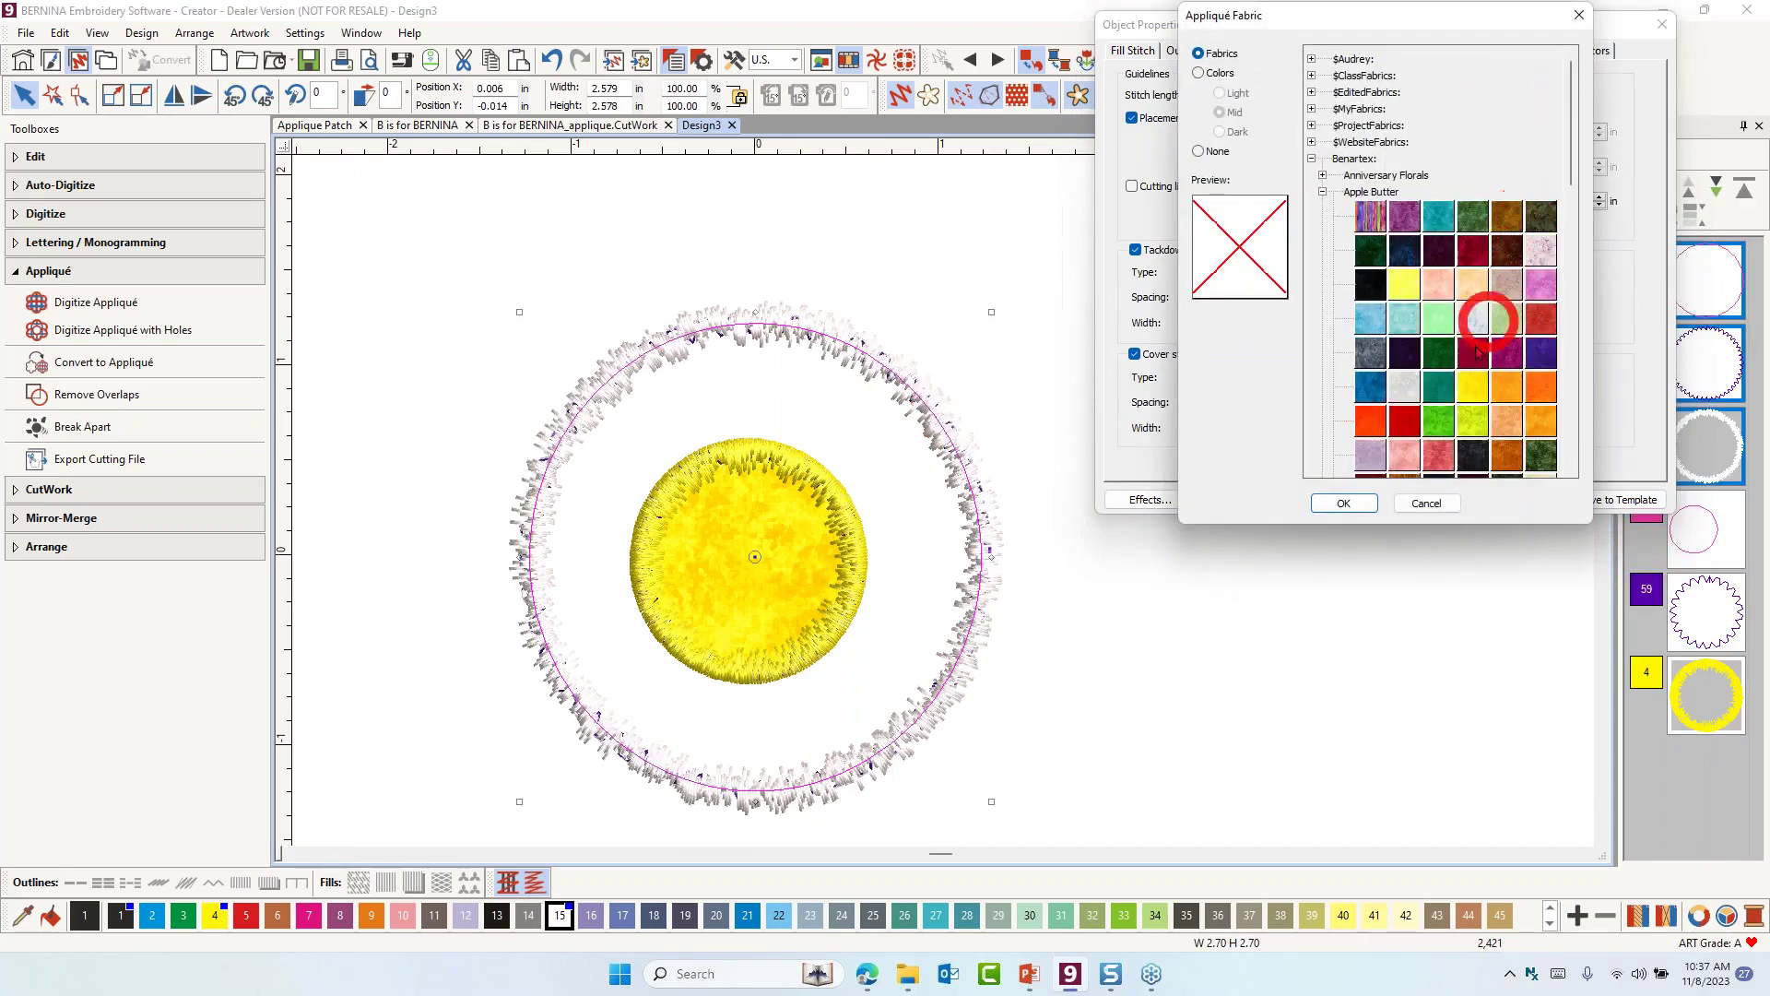
pyautogui.click(1402, 391)
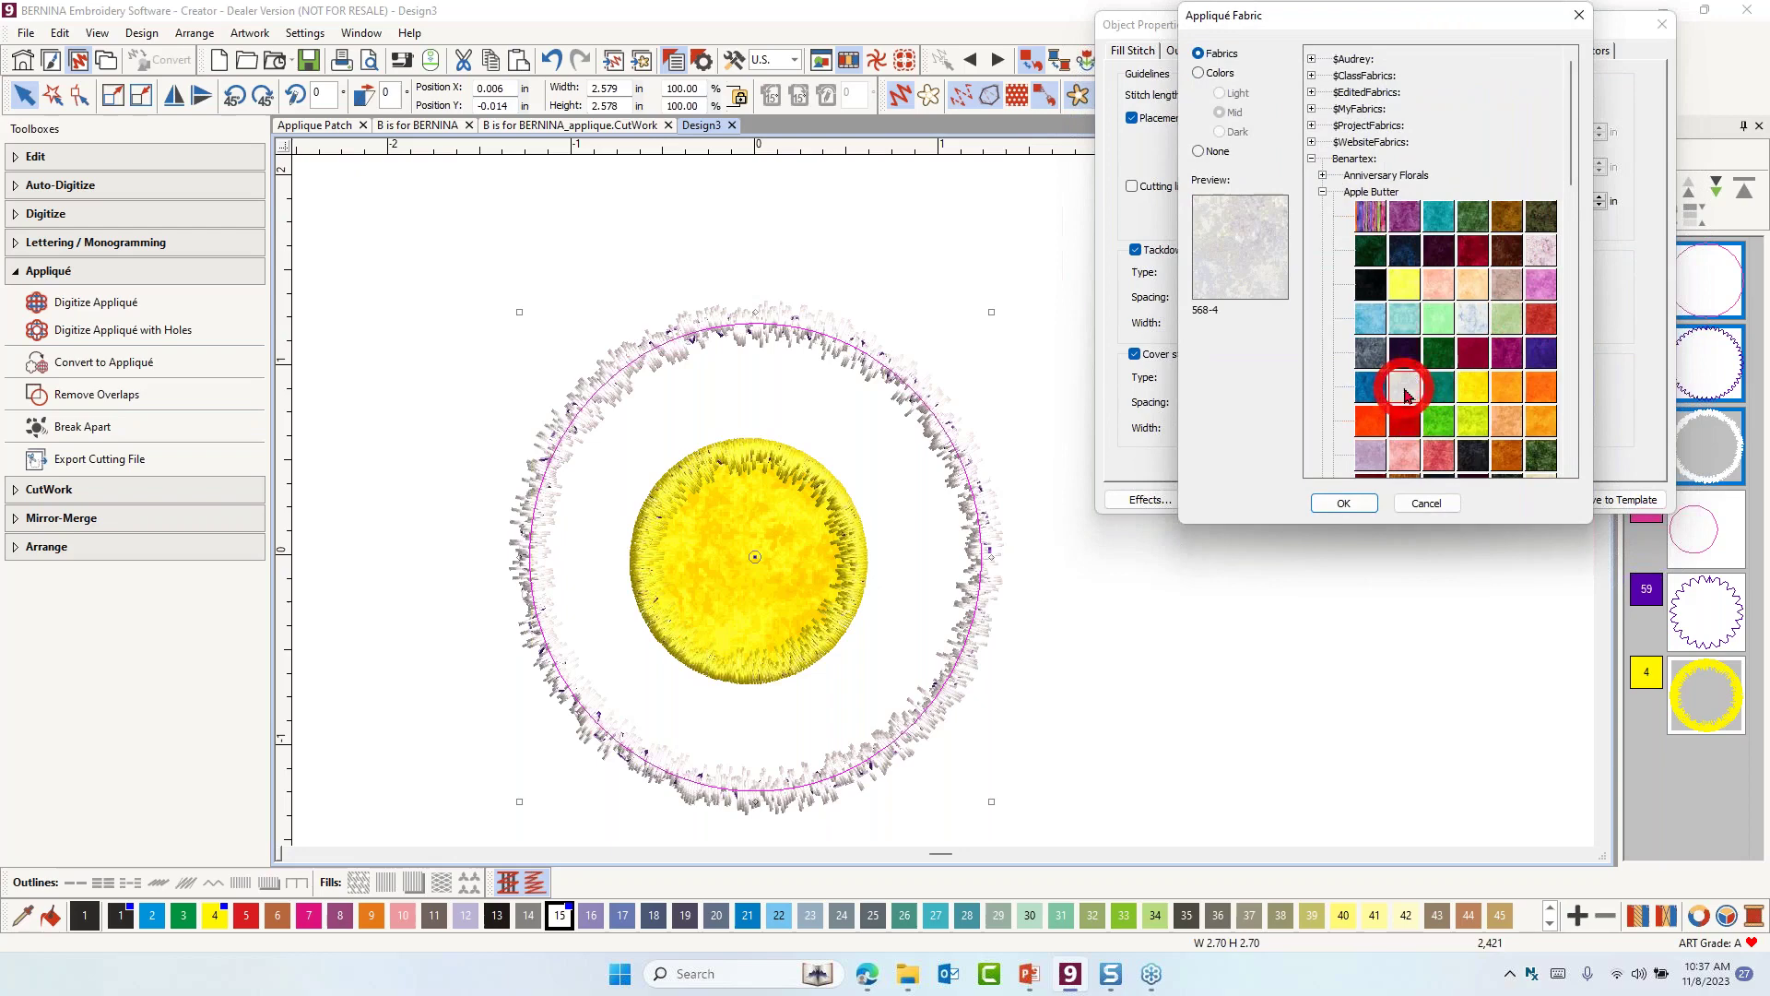
pyautogui.click(1345, 503)
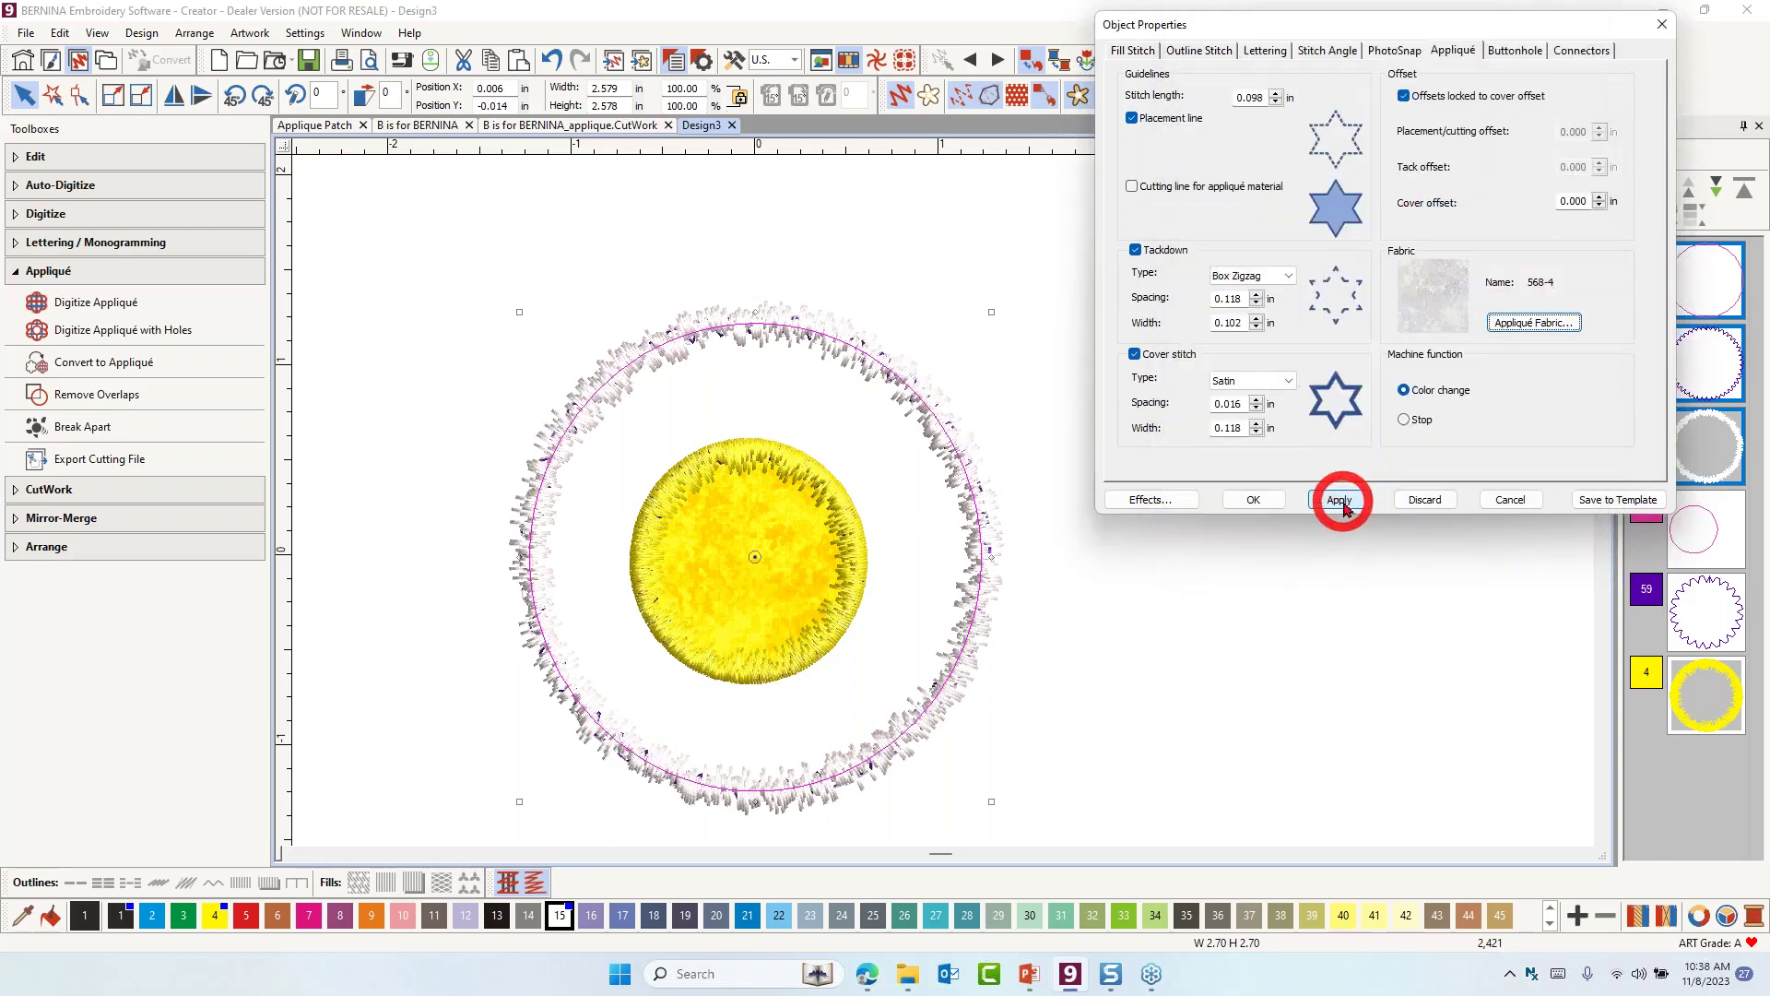
pyautogui.click(1339, 500)
pyautogui.click(1186, 612)
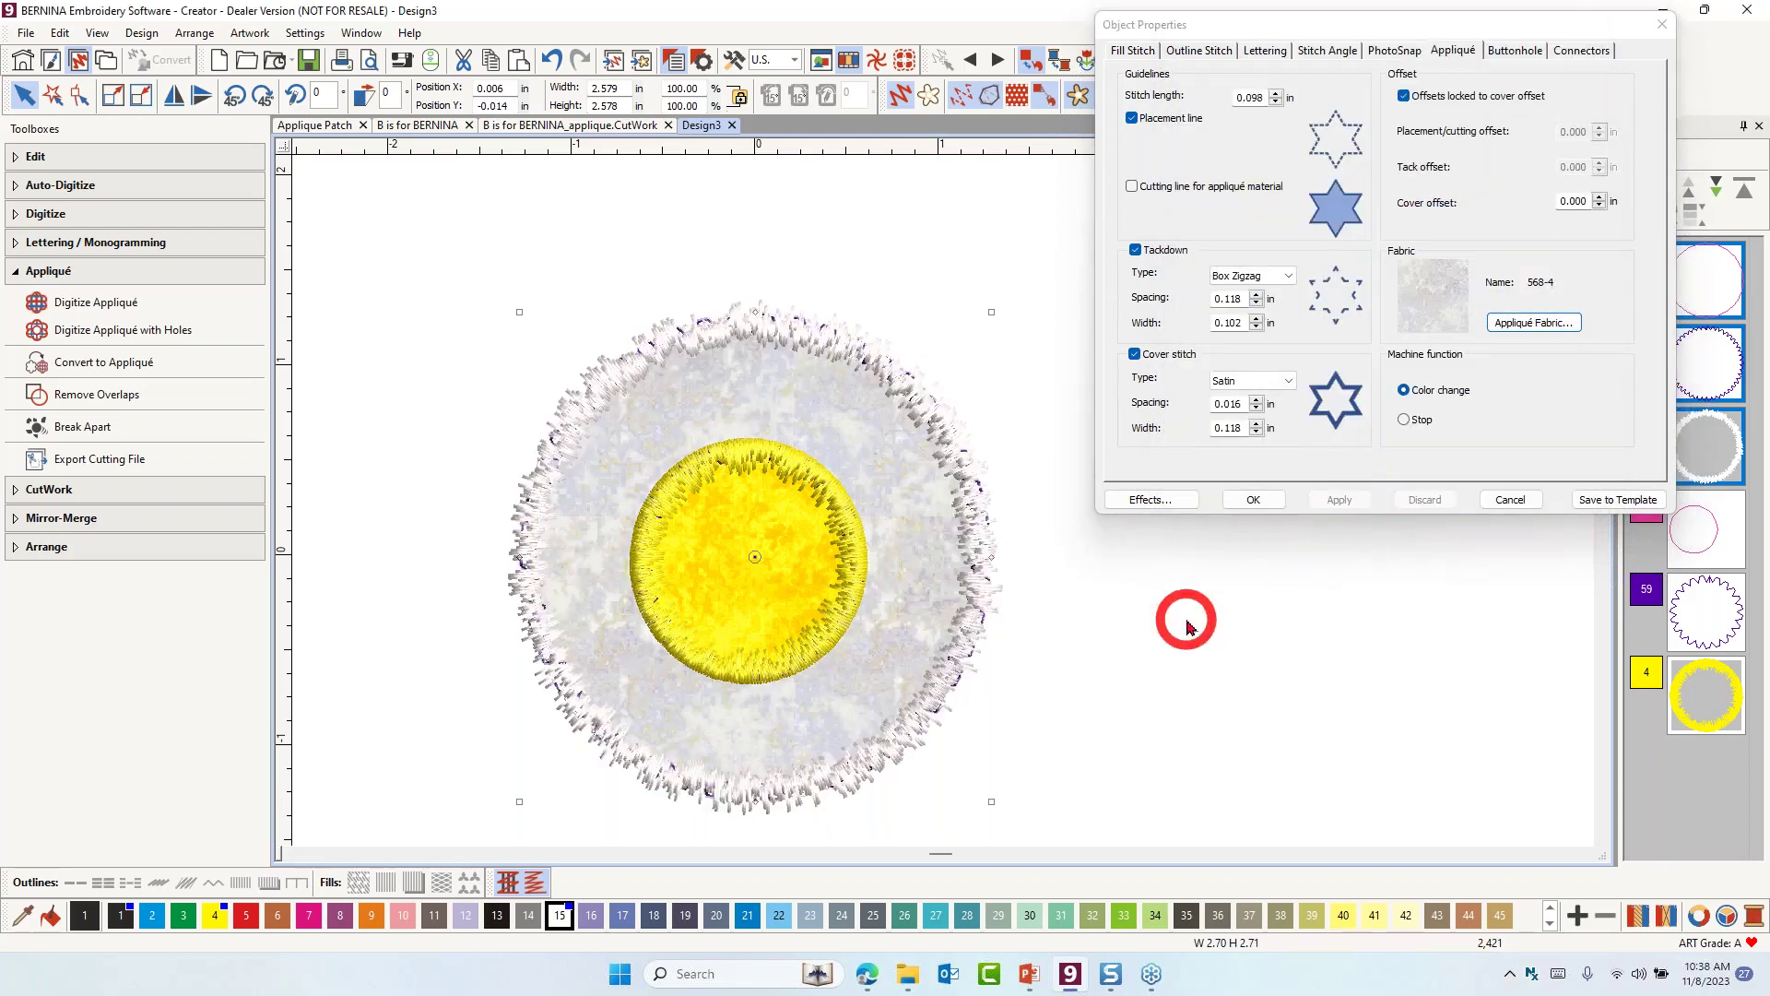
pyautogui.click(1664, 23)
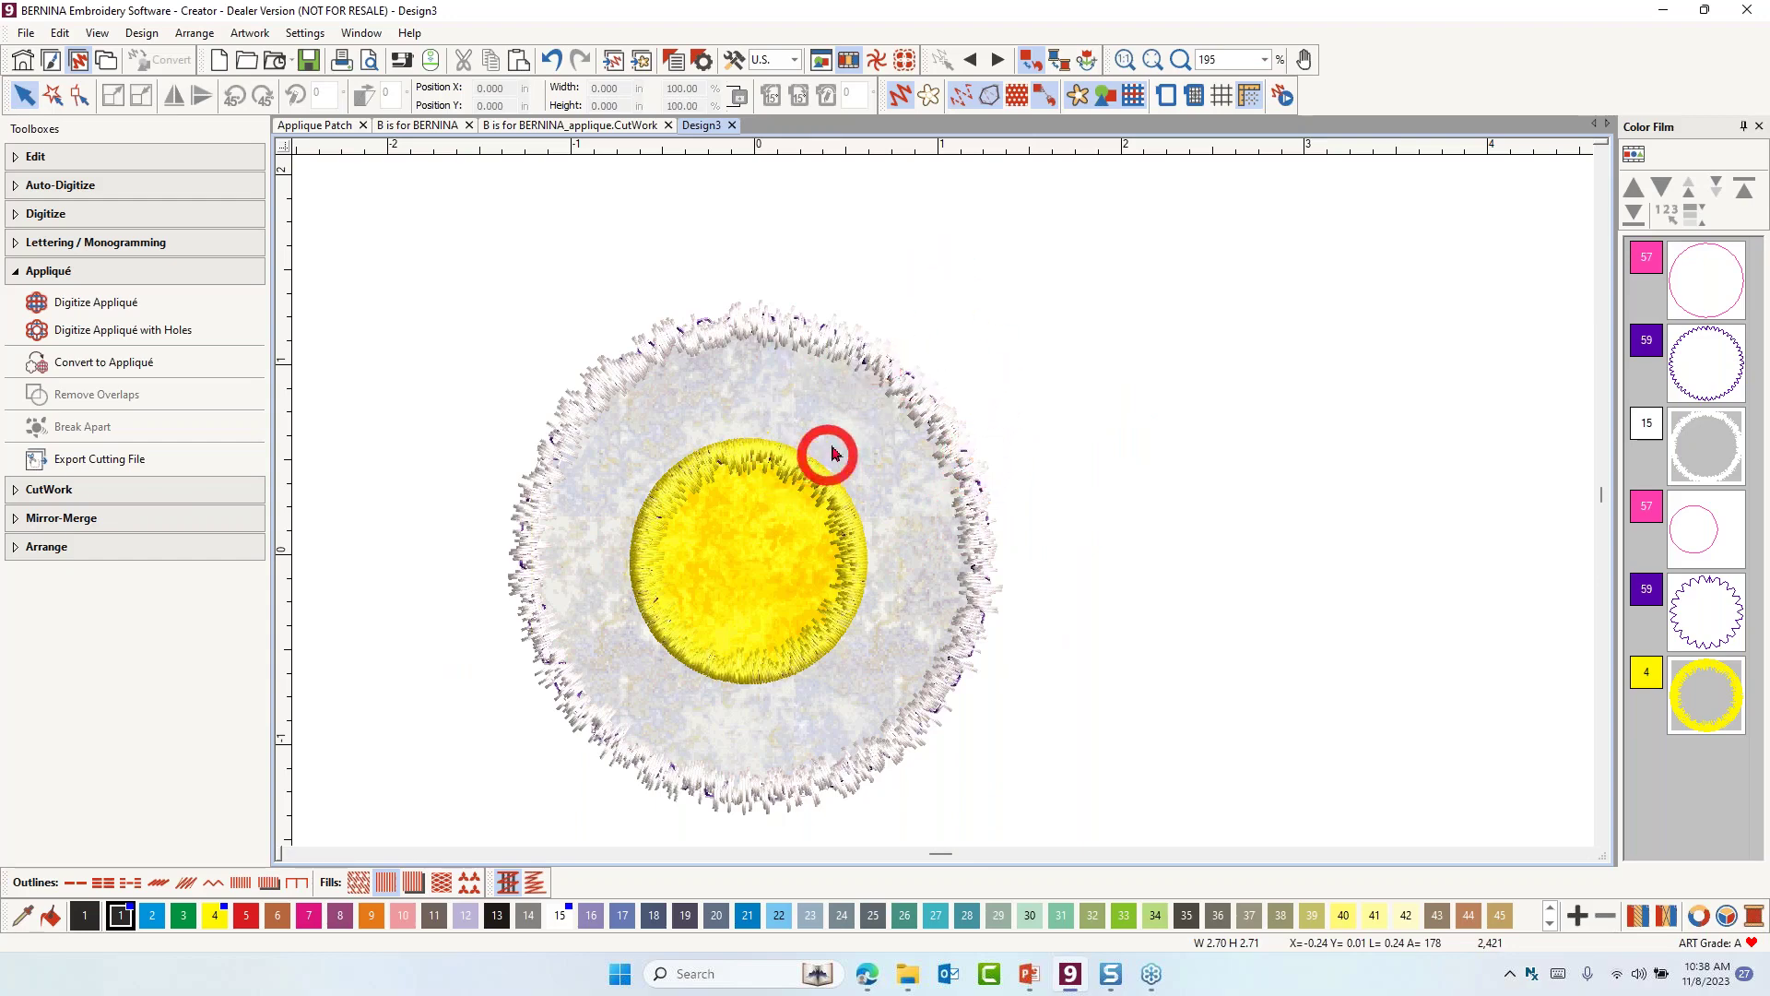
# Inspect the tackdown stitches under the outer circle's textured border and set the tackdown width to 0.012 in
pyautogui.scroll(10, 937, 494)
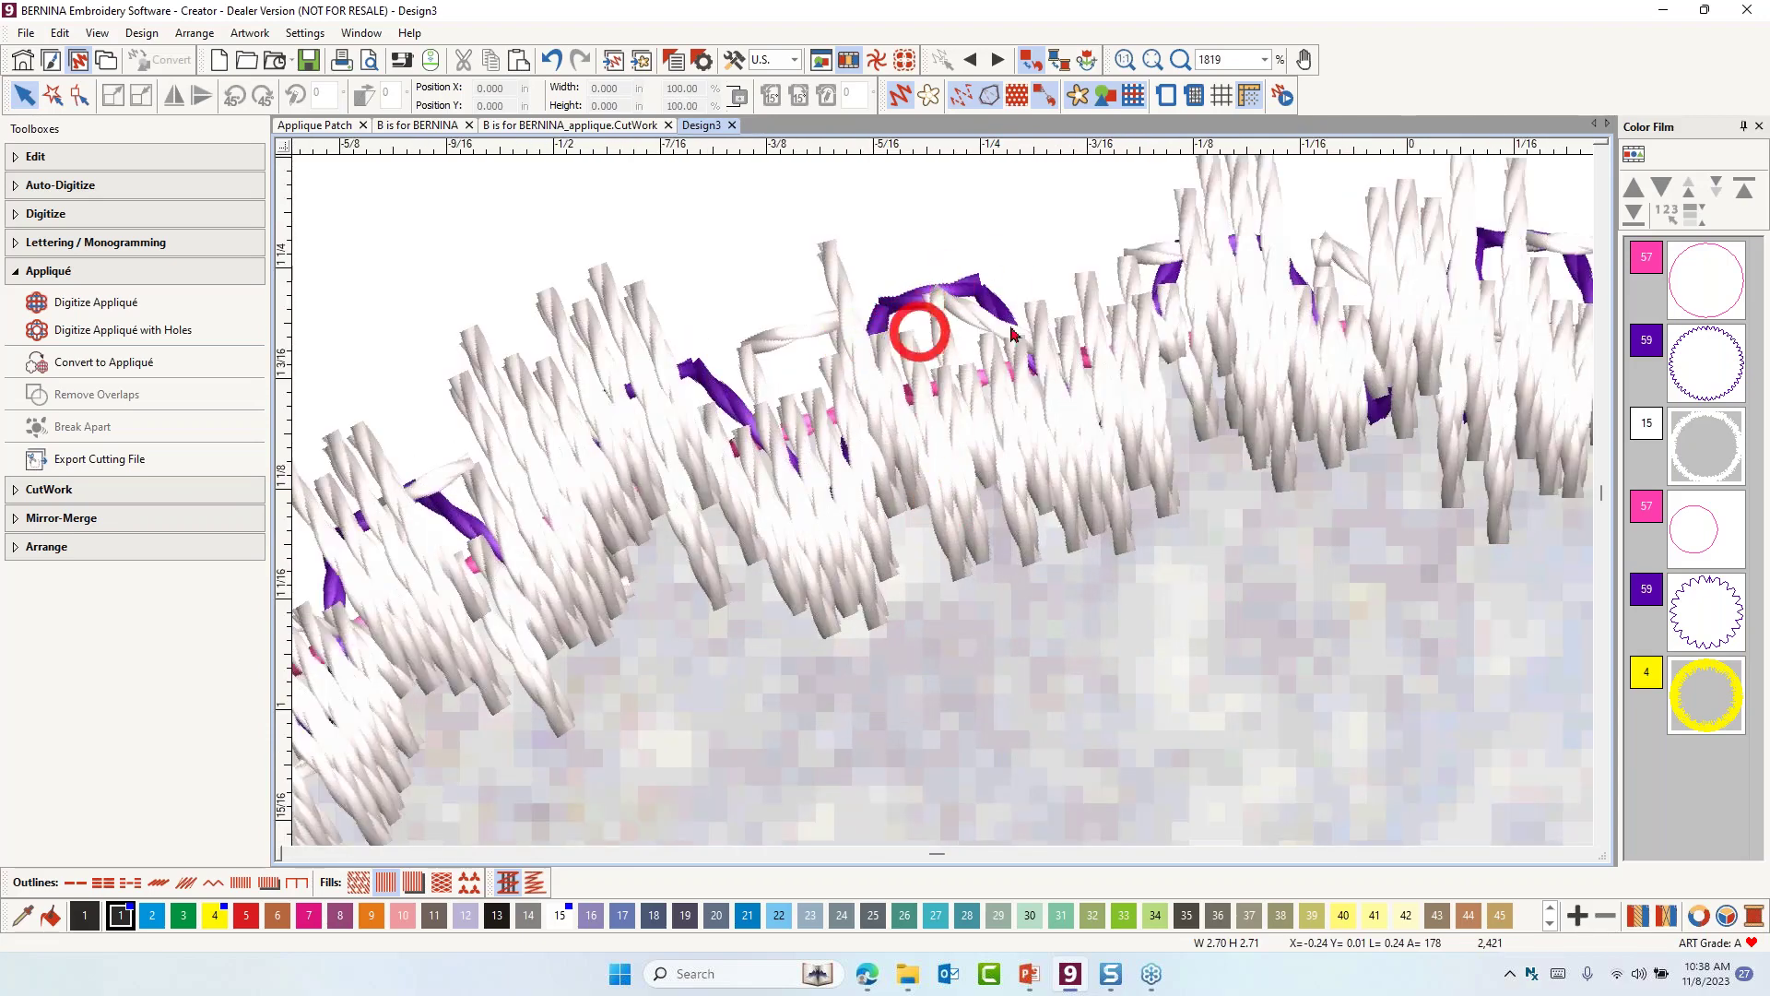
pyautogui.scroll(-3, 909, 526)
pyautogui.scroll(-3, 941, 497)
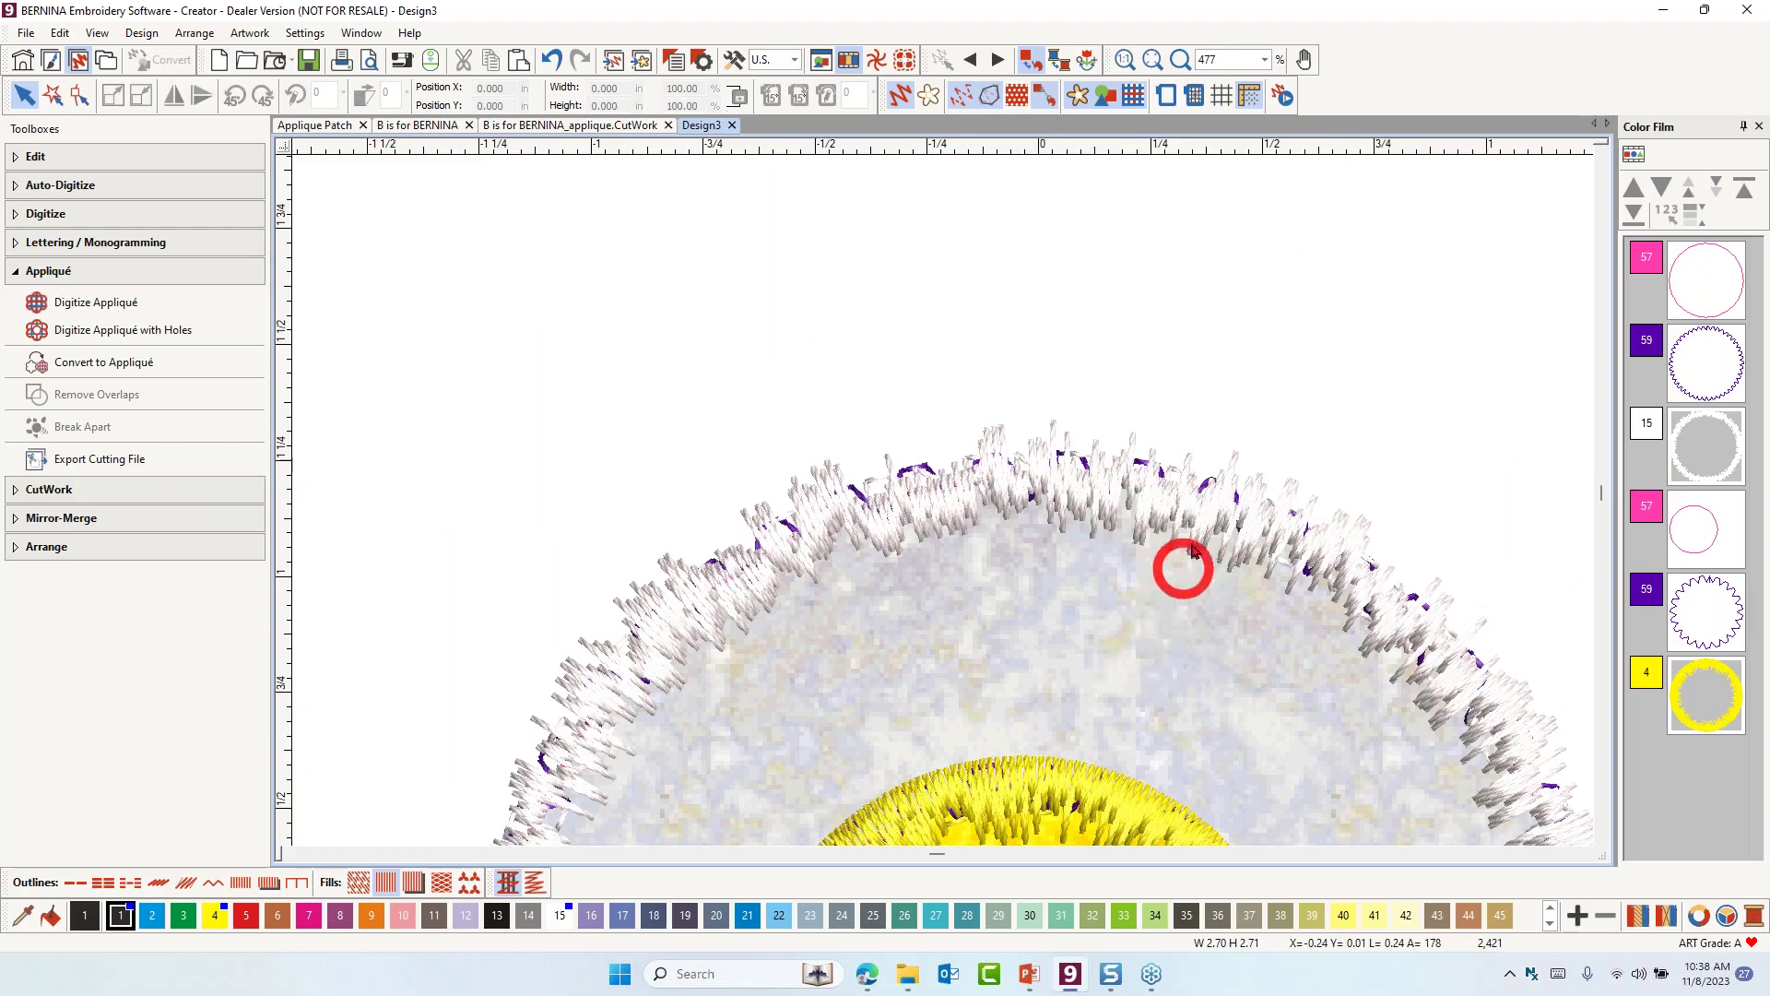
pyautogui.doubleClick(1046, 481)
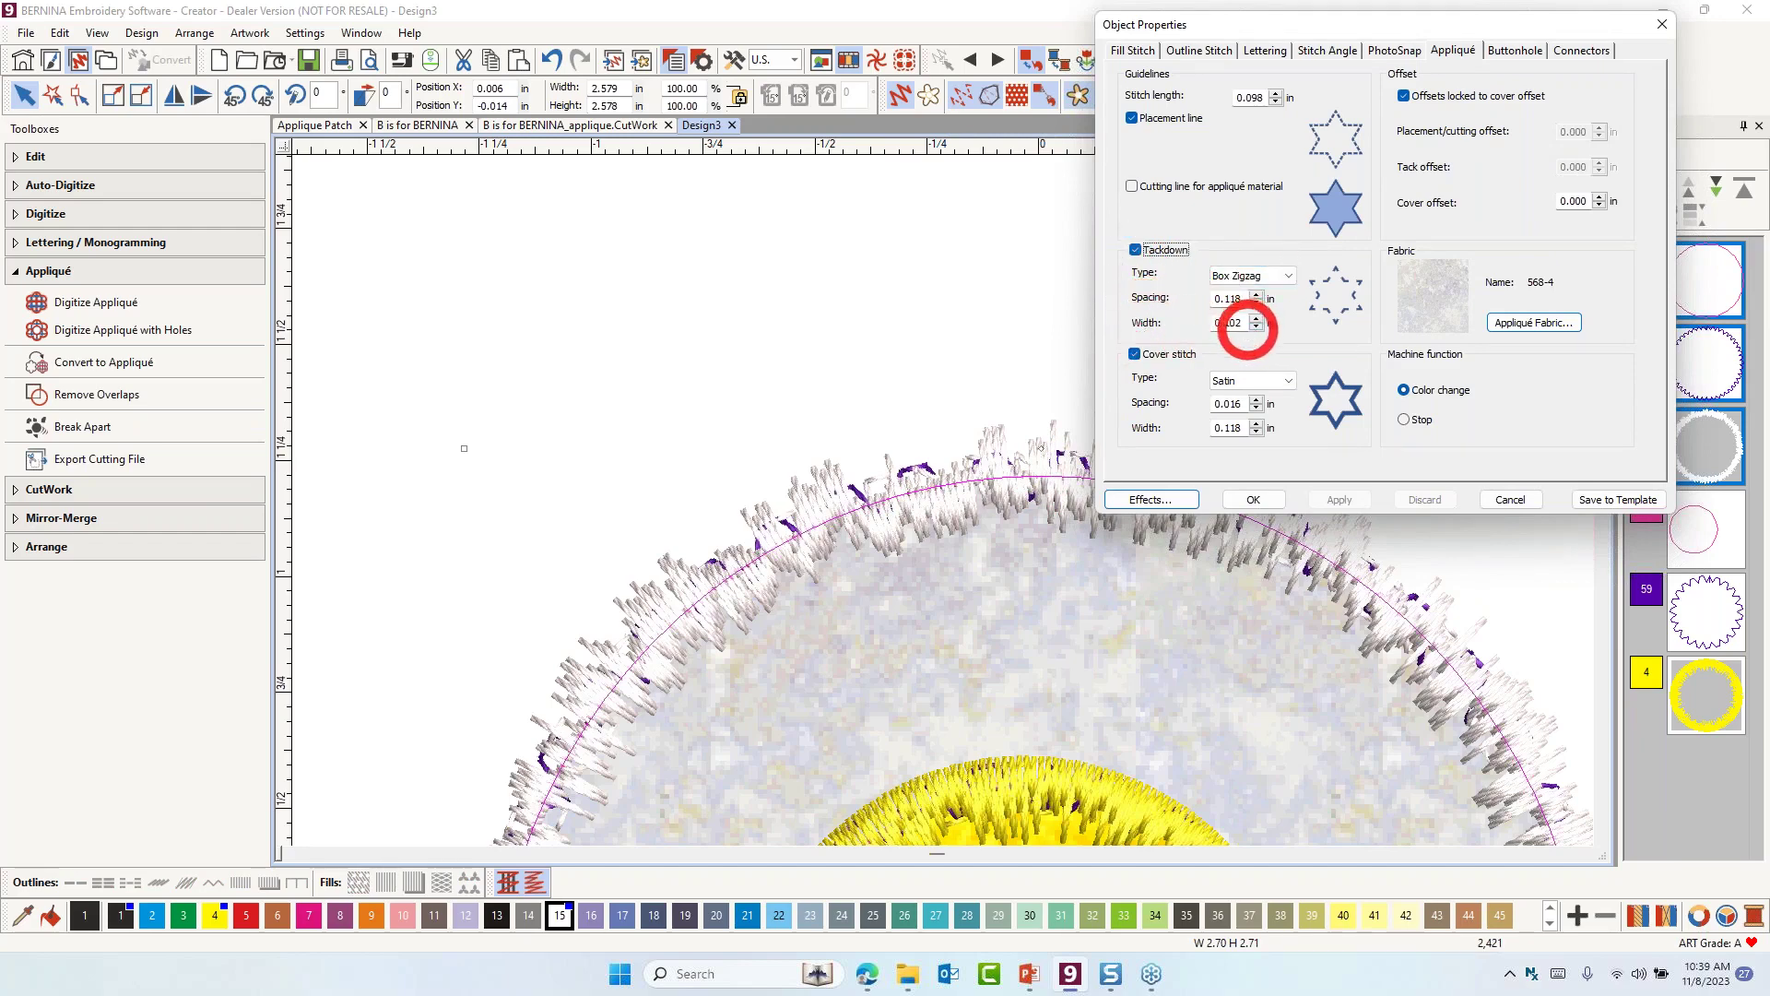
pyautogui.click(1255, 327)
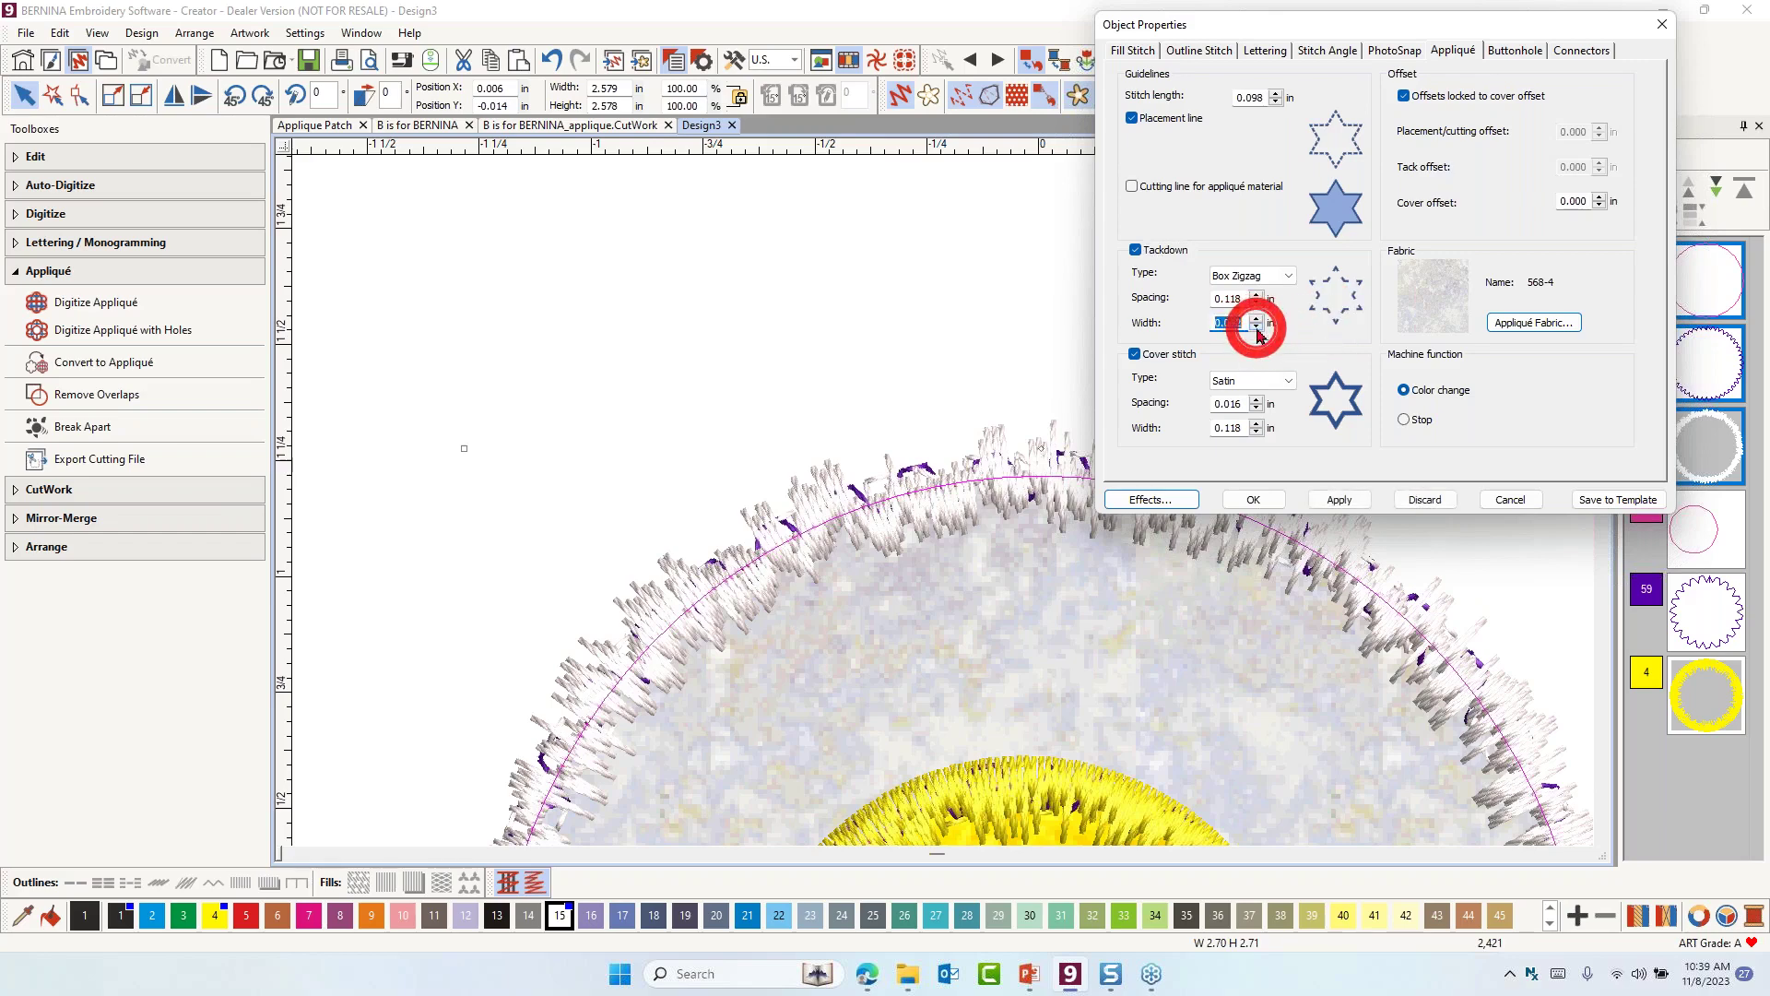
pyautogui.click(1339, 499)
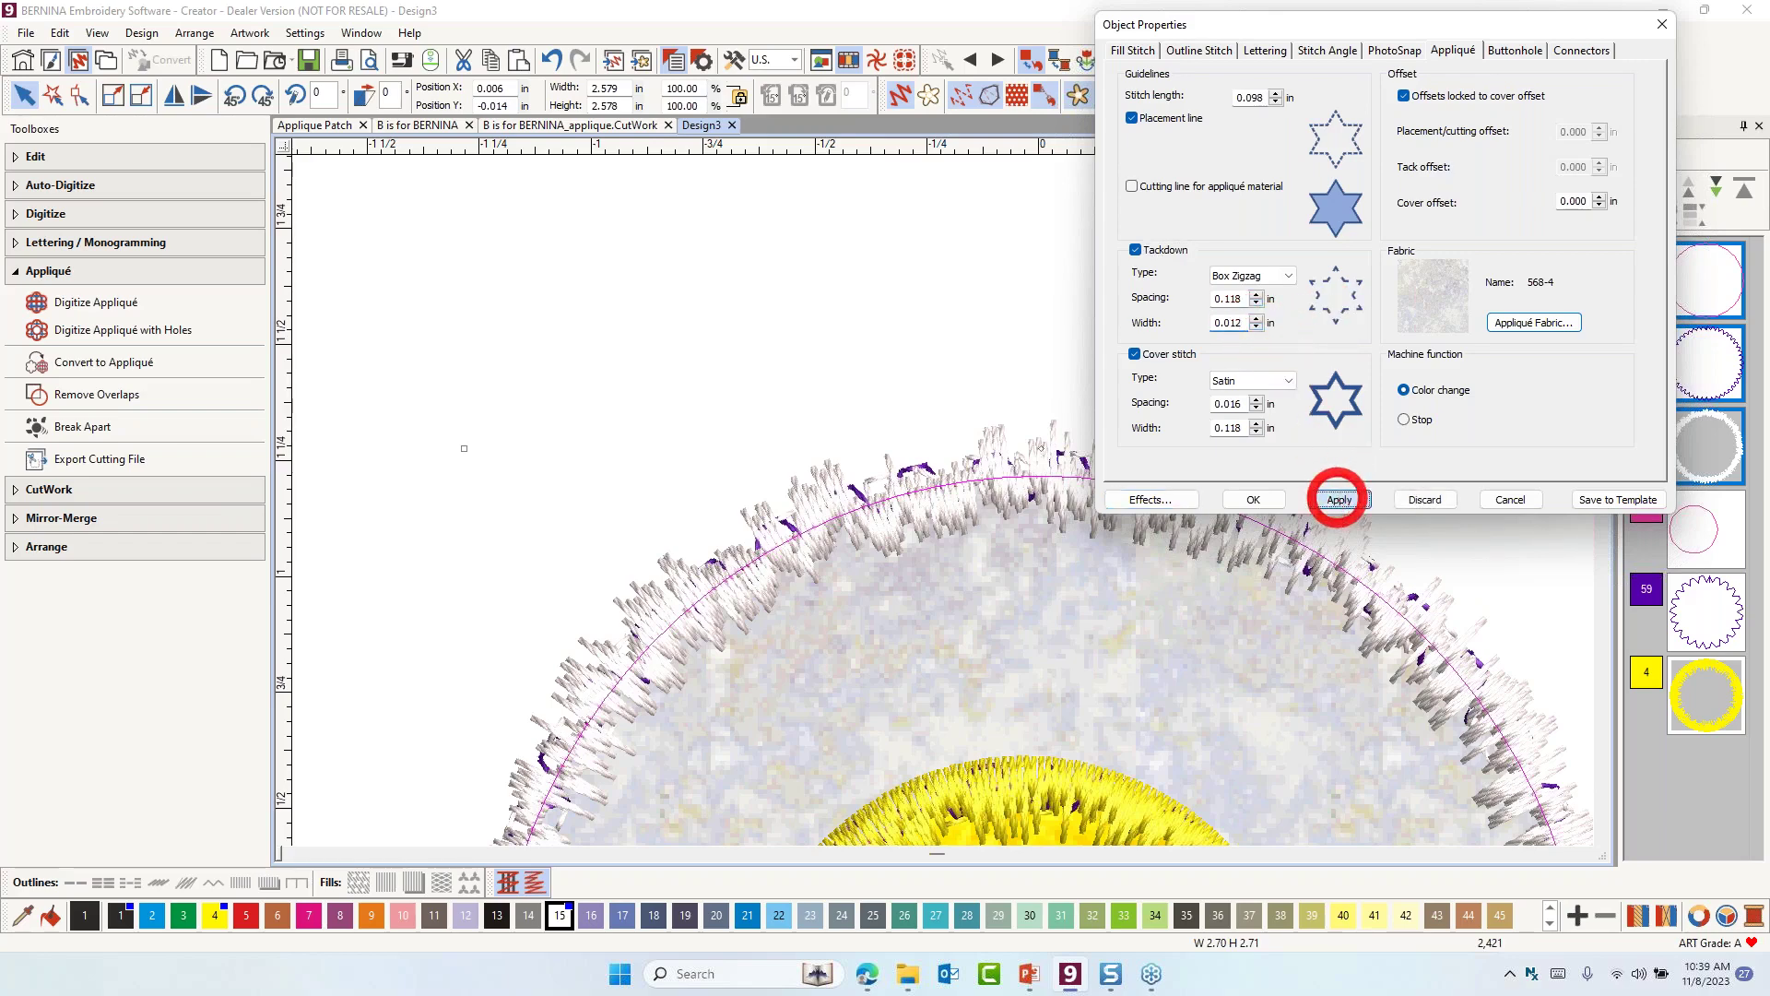
pyautogui.scroll(-4, 940, 512)
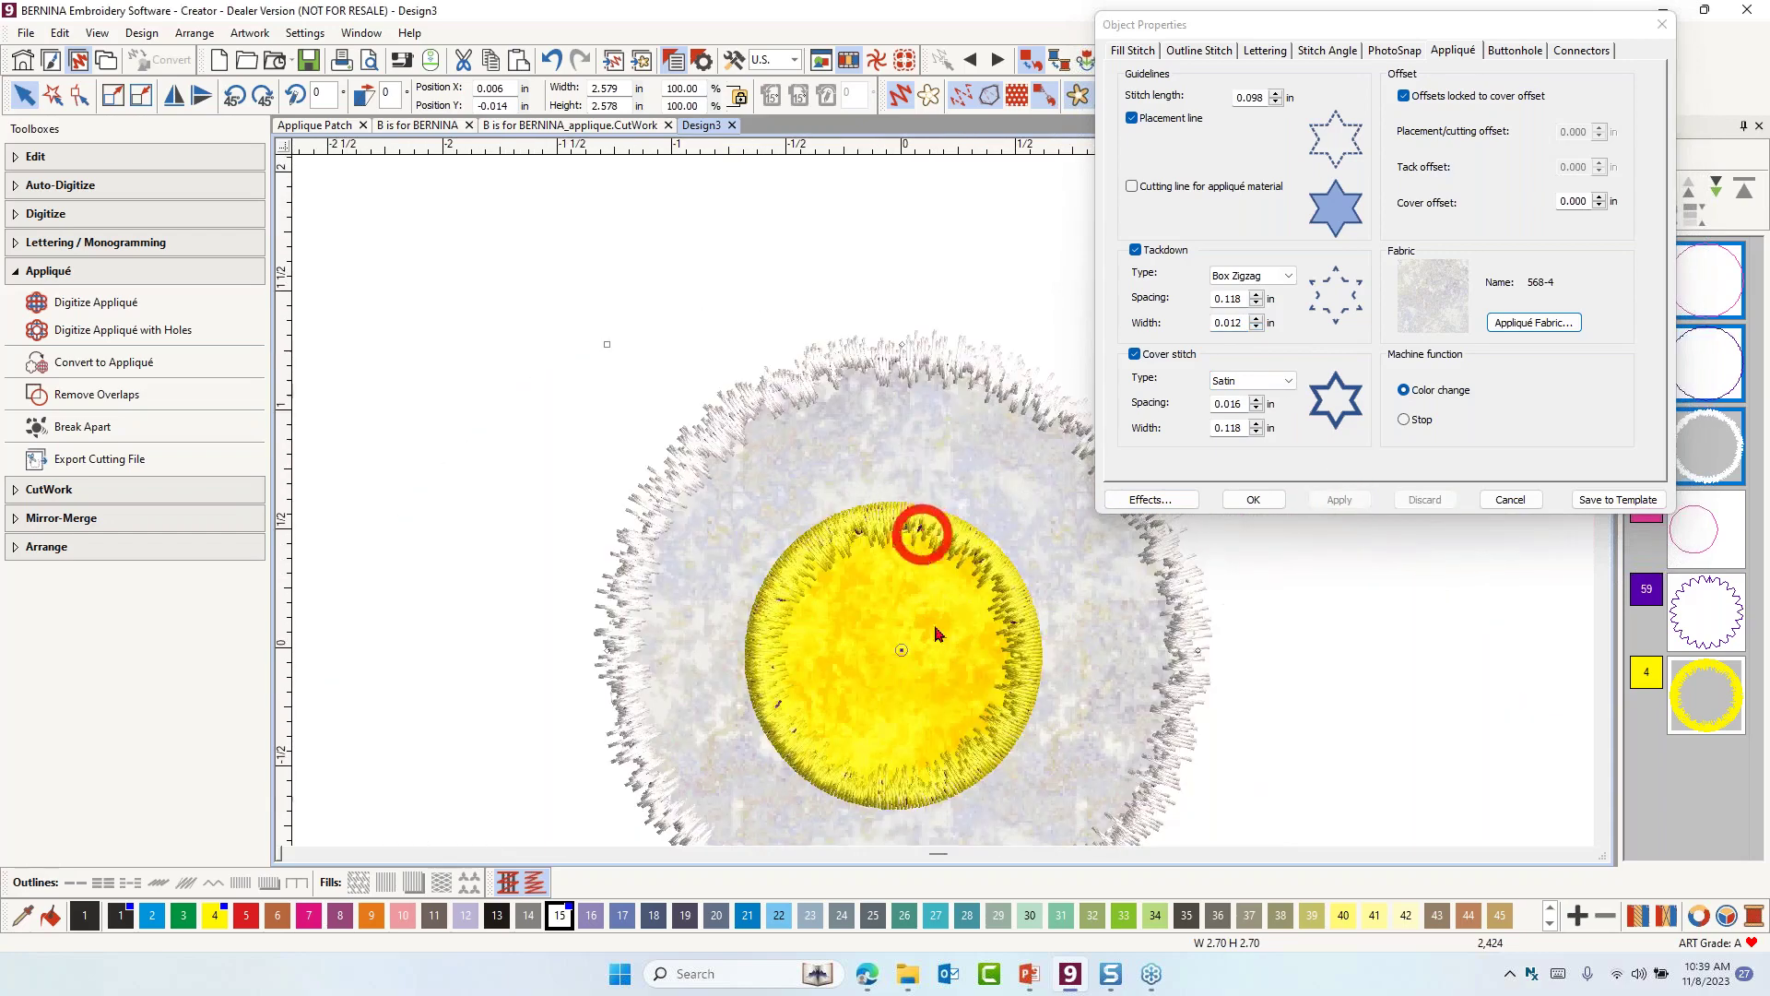
pyautogui.scroll(1, 936, 485)
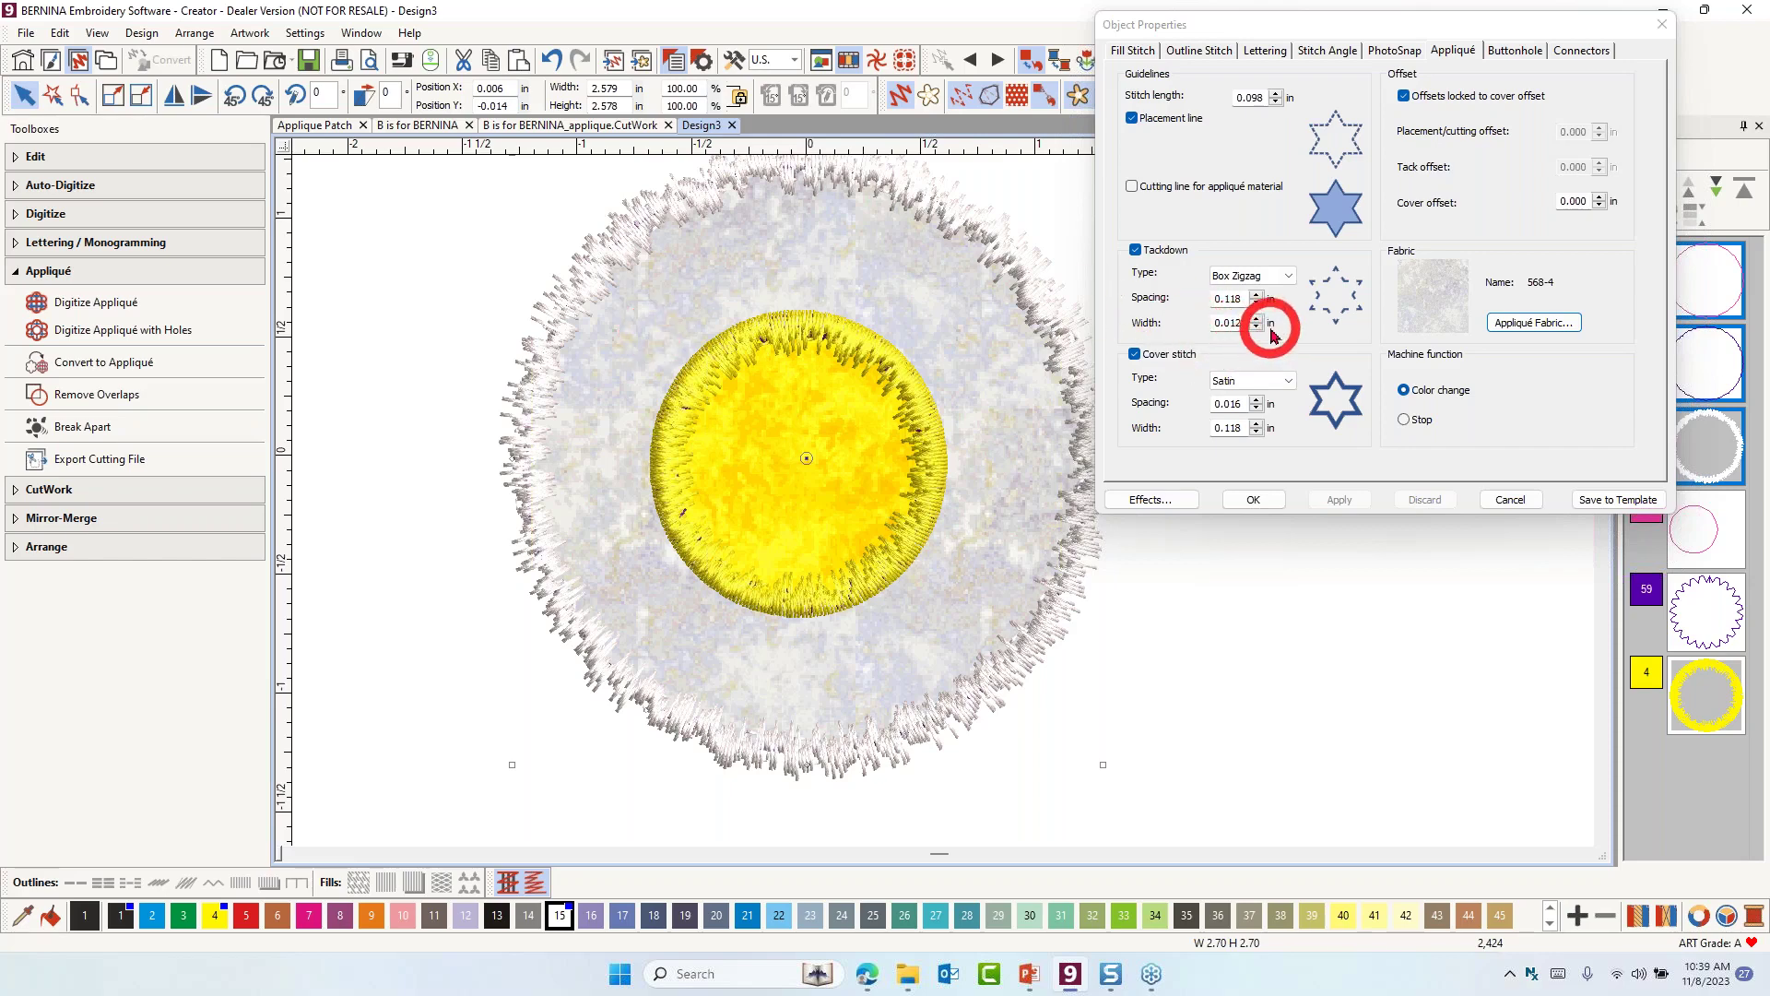
pyautogui.click(1253, 503)
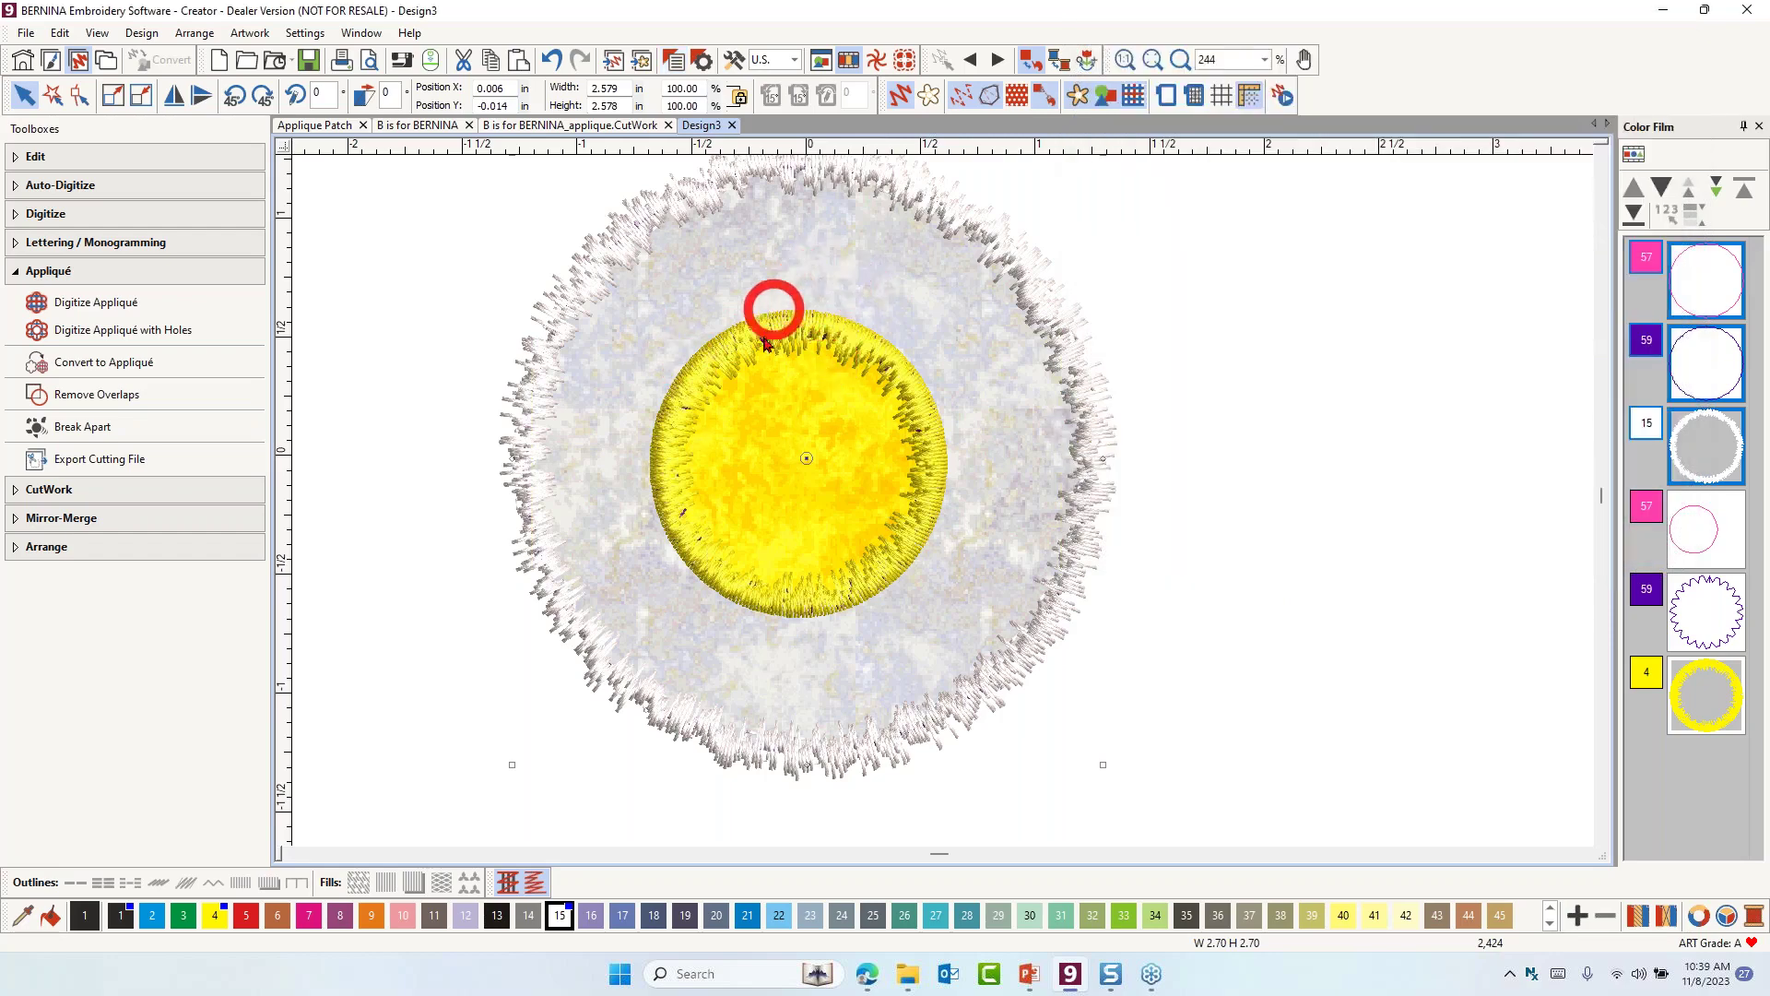
# Preview the whole design's printout at 1:1 with appliqué patterns included and view the appliqué patterns page
pyautogui.scroll(-1, 674, 384)
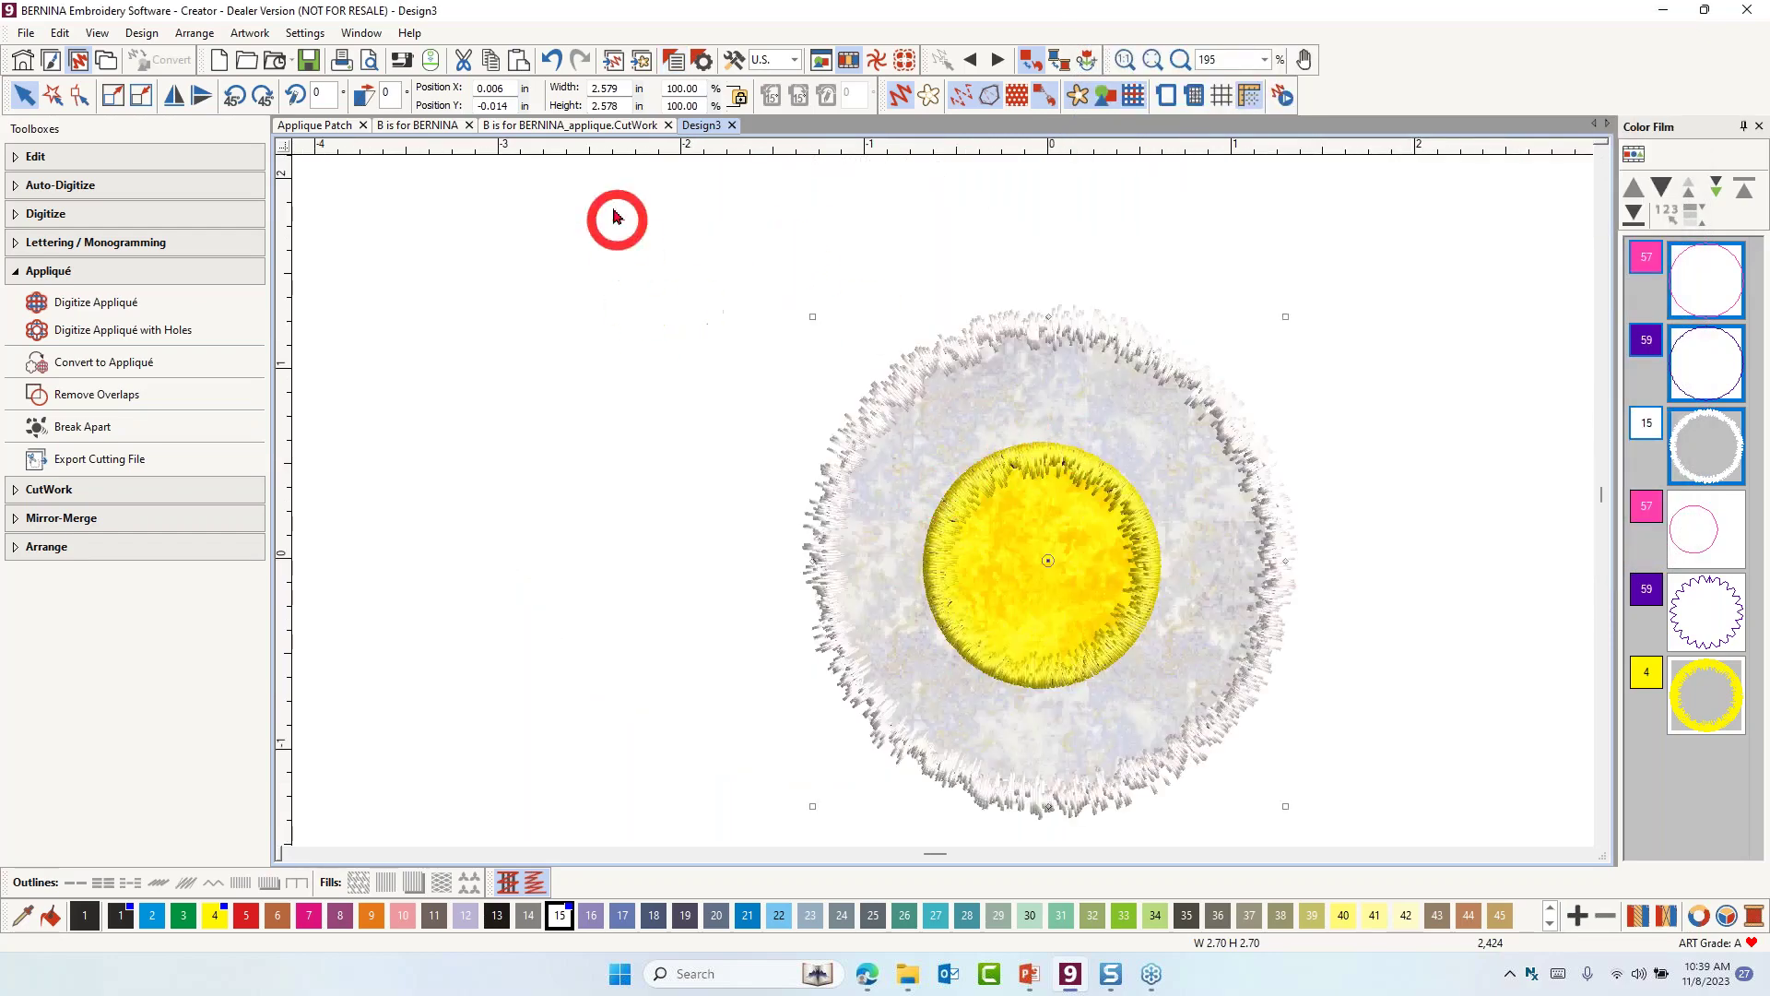
pyautogui.click(364, 65)
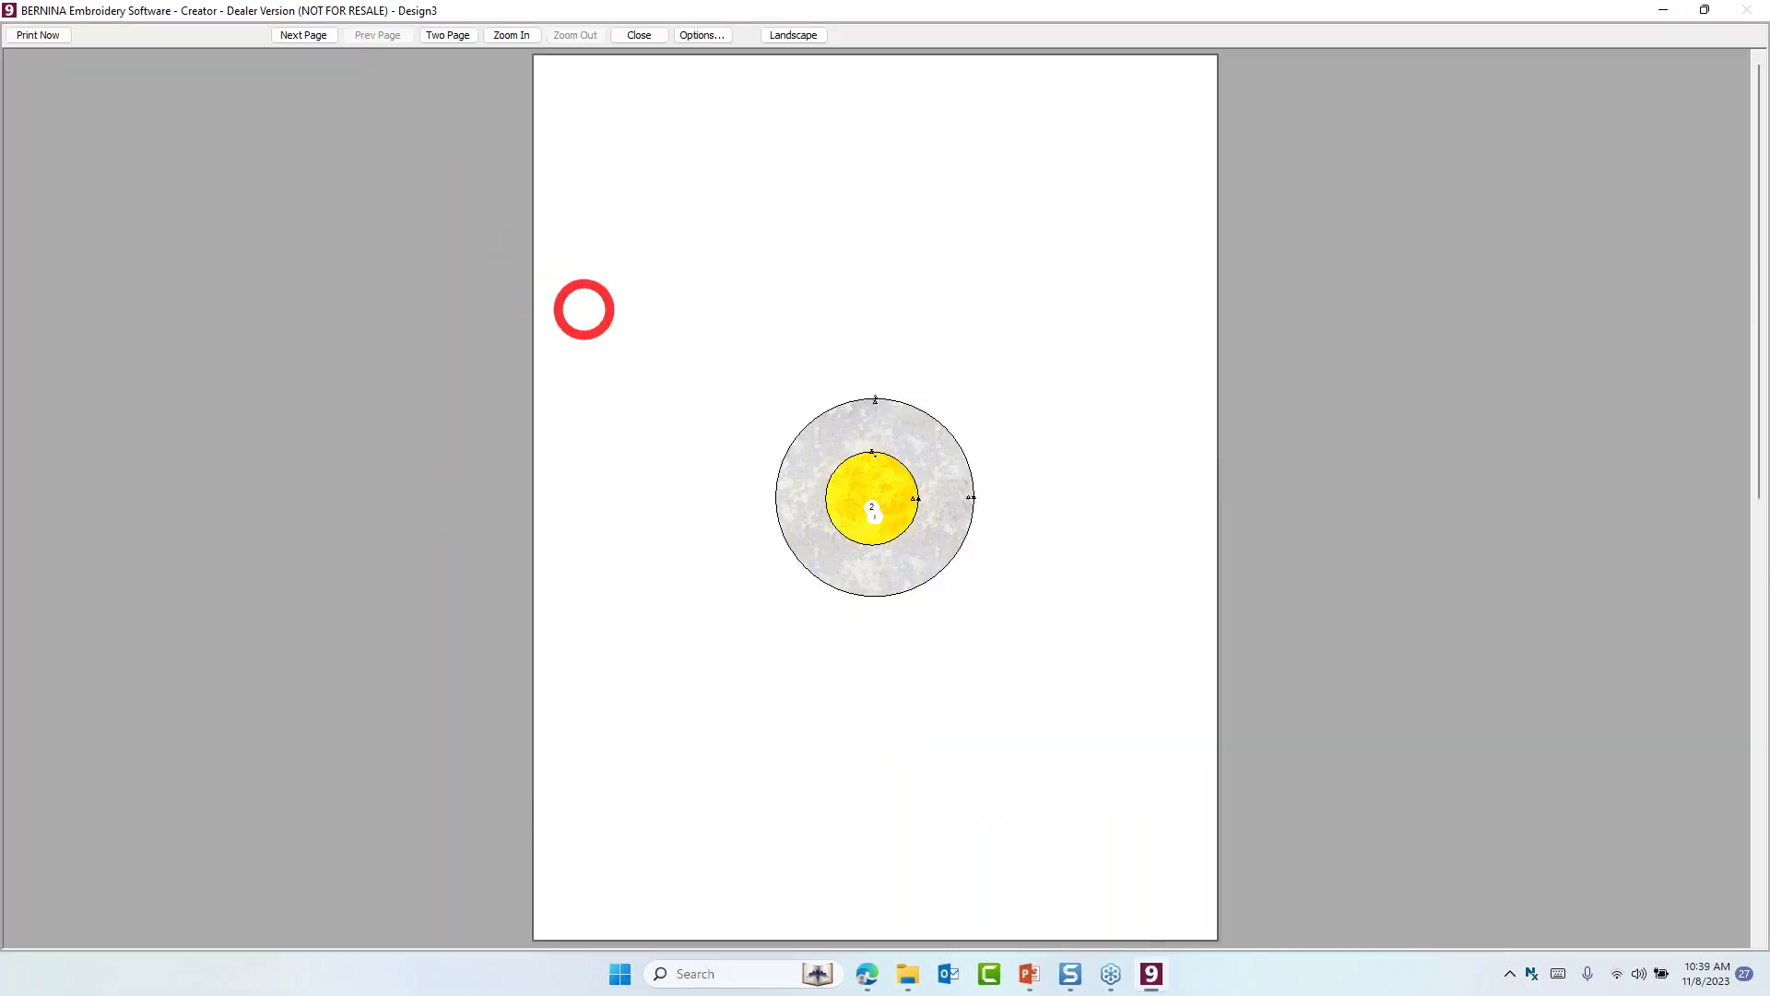
pyautogui.click(696, 37)
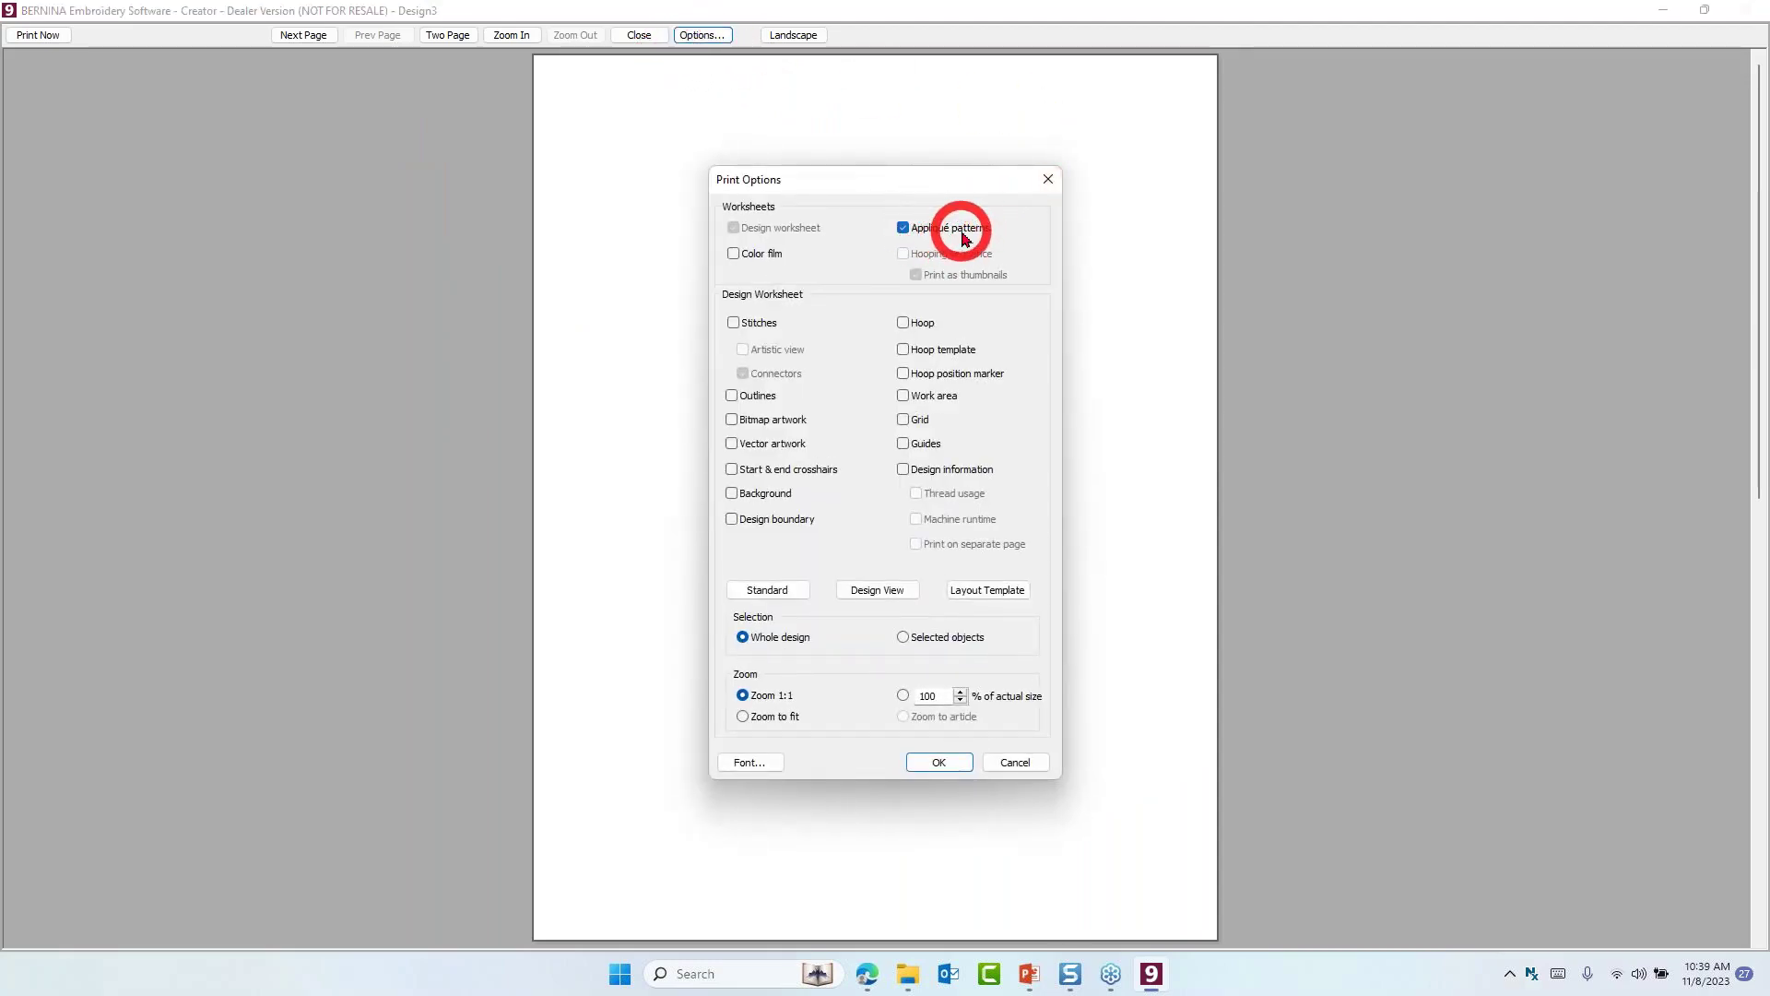
pyautogui.click(941, 762)
pyautogui.click(305, 37)
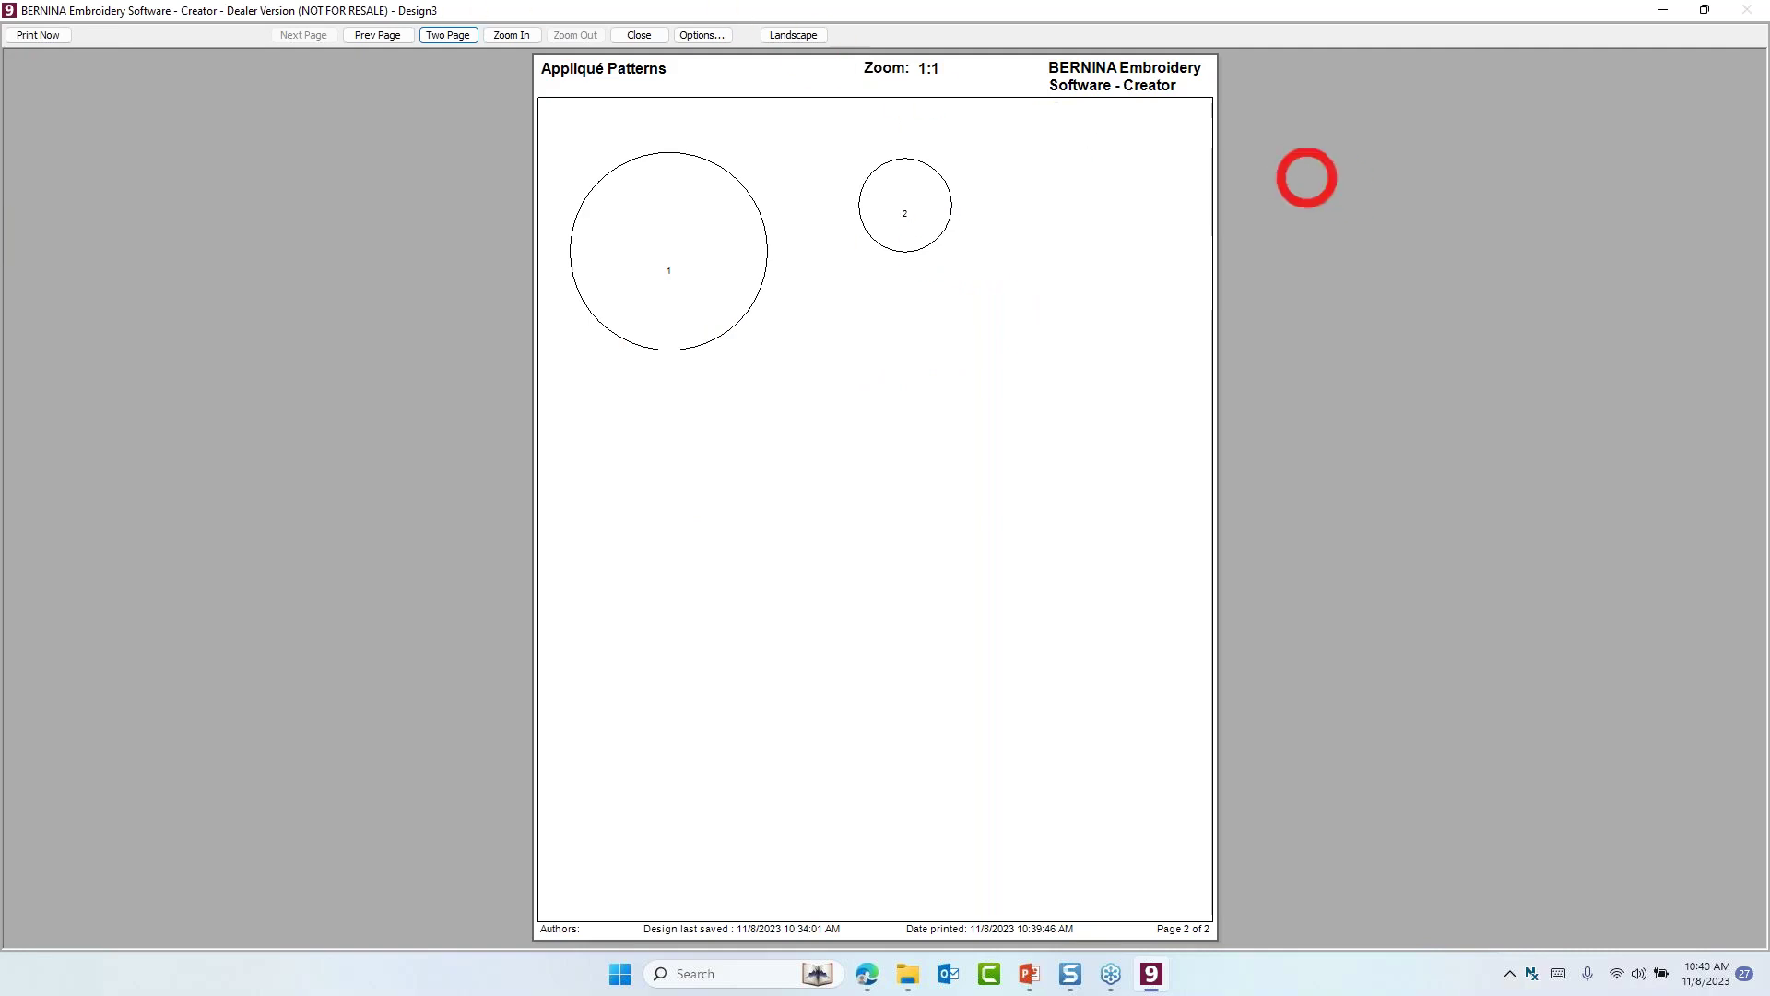
# Close the print preview and export the whole design's appliqué shapes as an automatically distributed SVG cutting file named Sunny Side UP
pyautogui.click(652, 42)
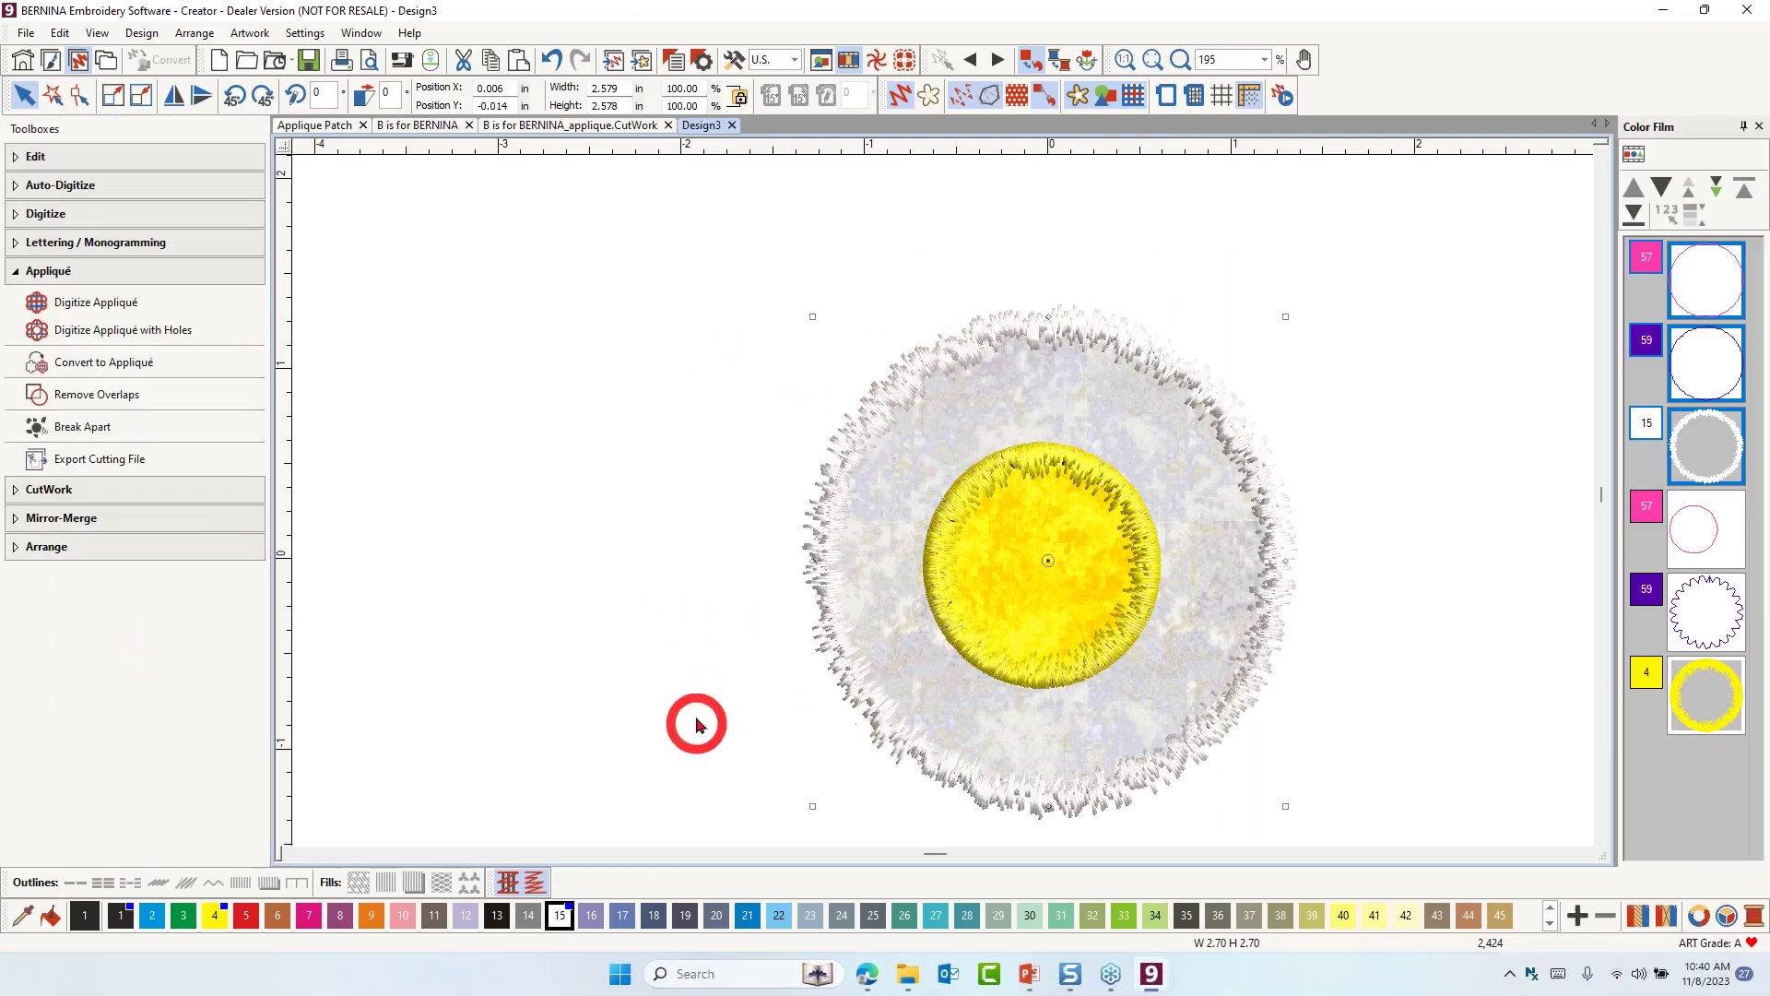
pyautogui.click(655, 667)
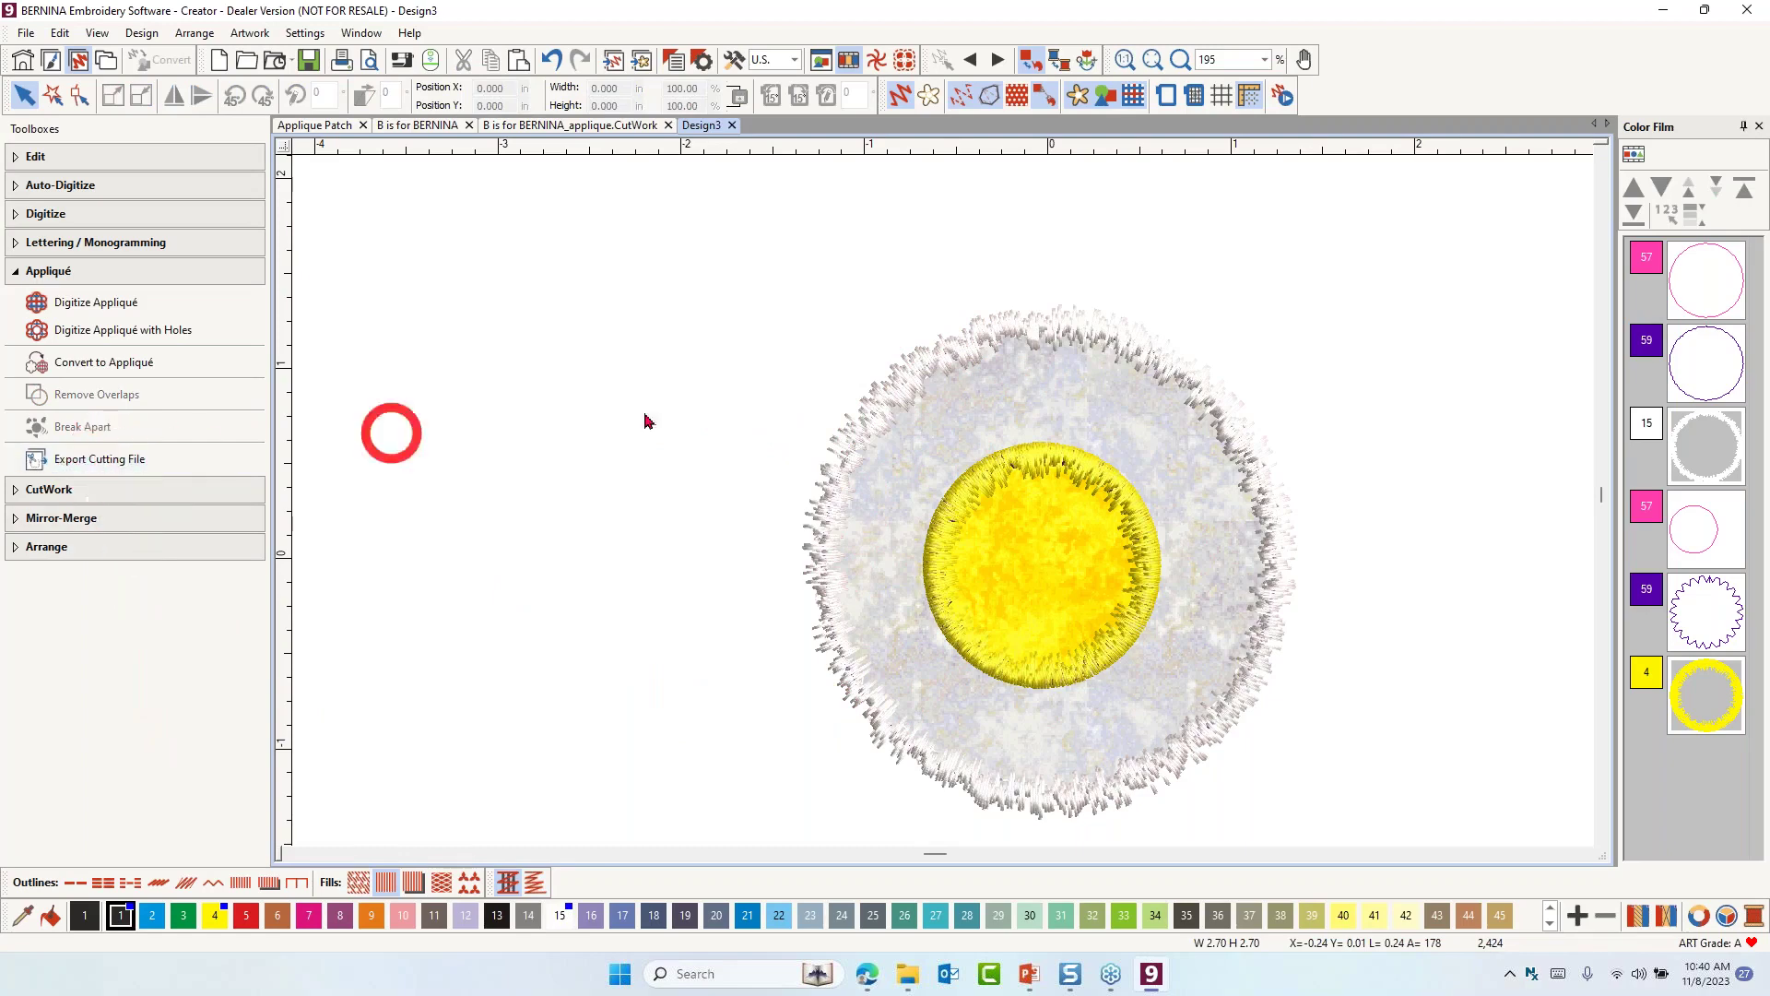
pyautogui.click(100, 458)
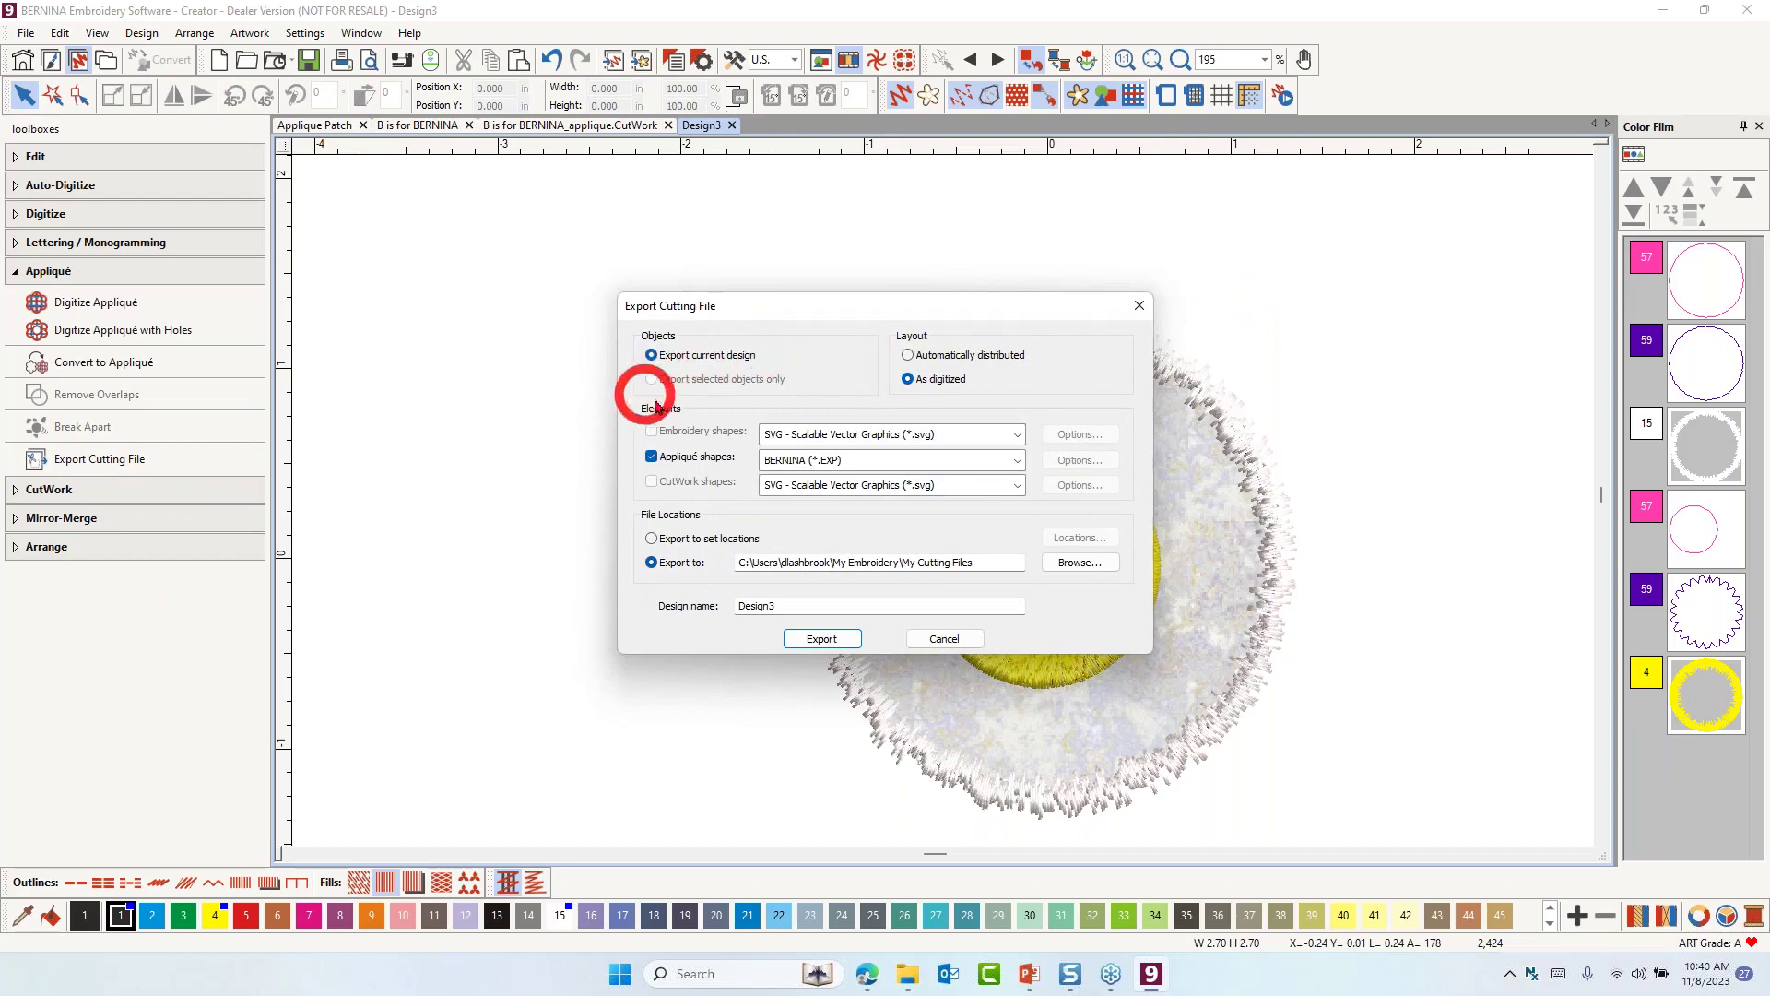
pyautogui.click(908, 357)
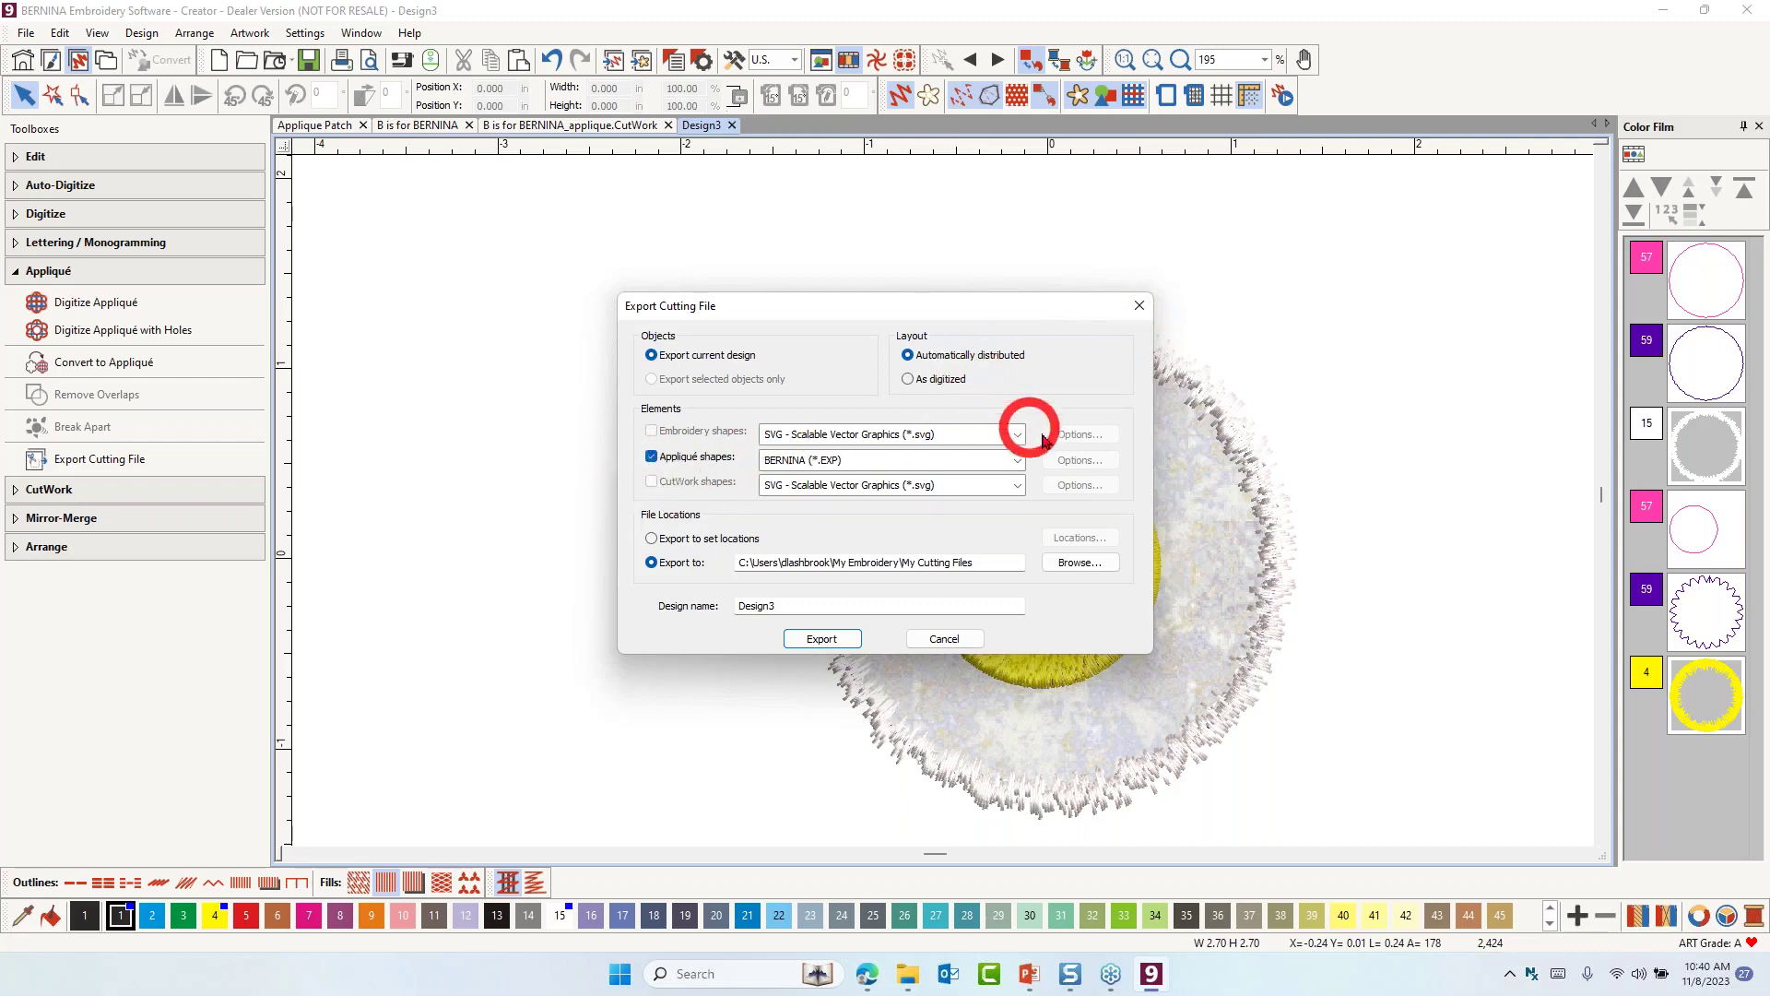
pyautogui.click(1020, 460)
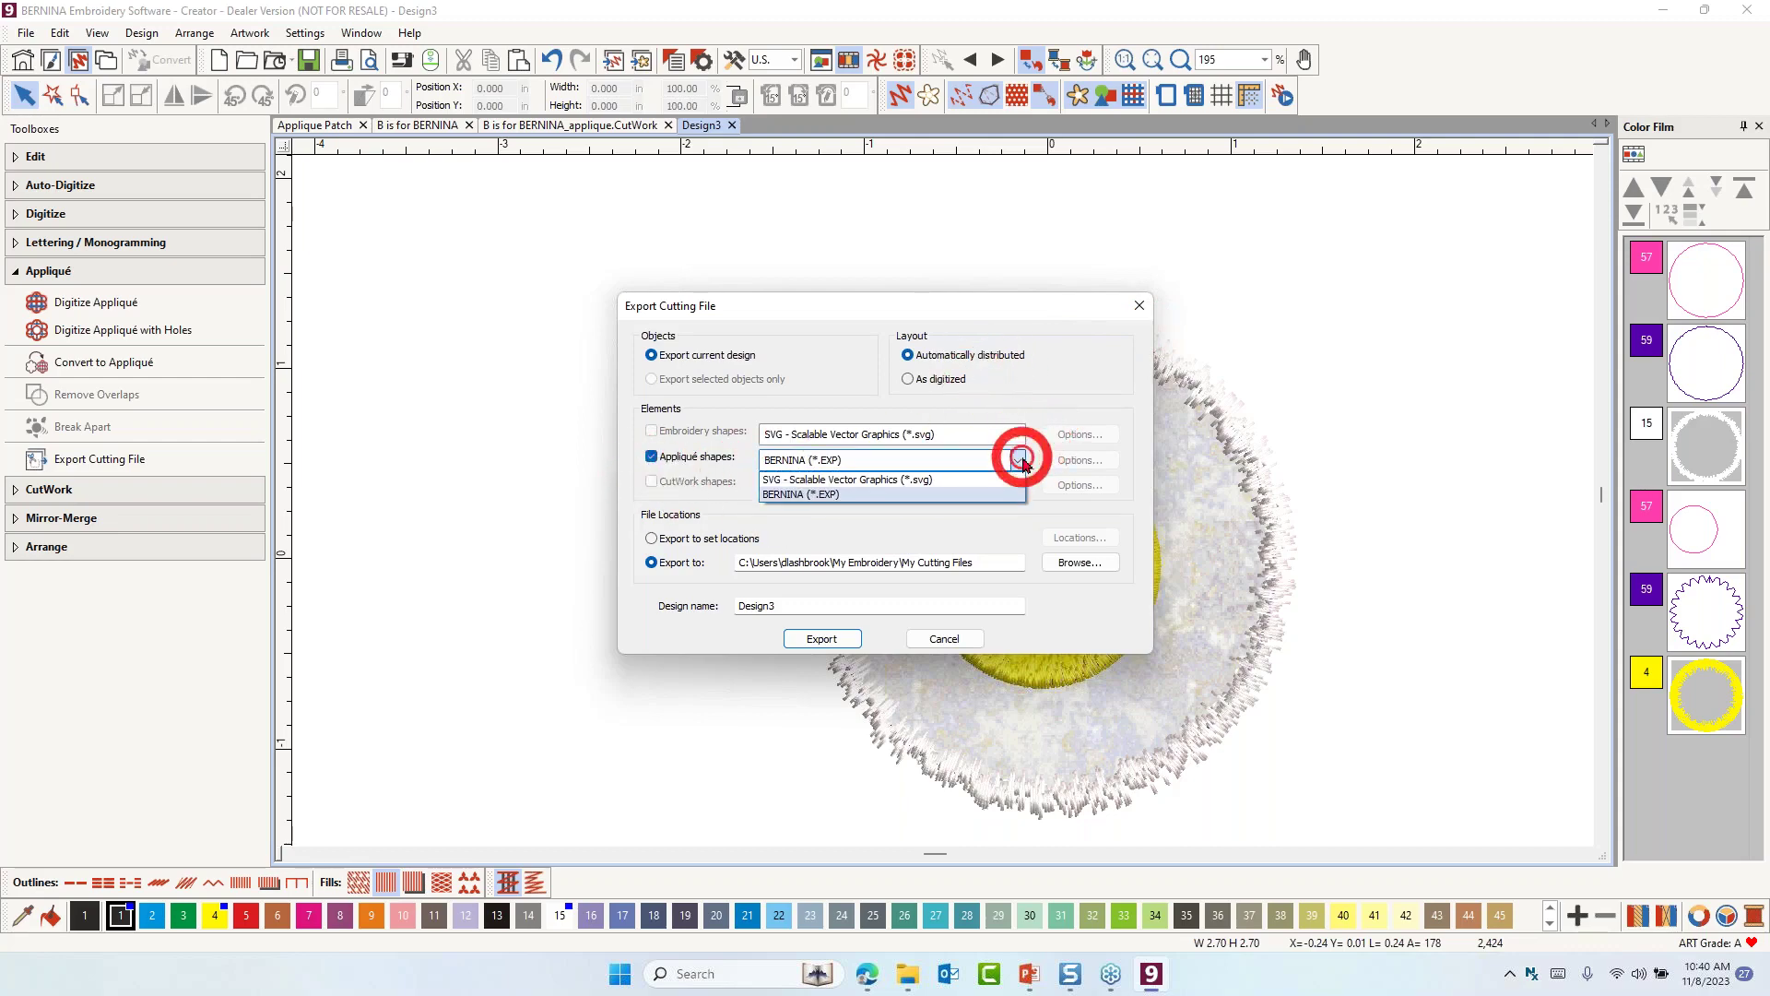
pyautogui.click(976, 481)
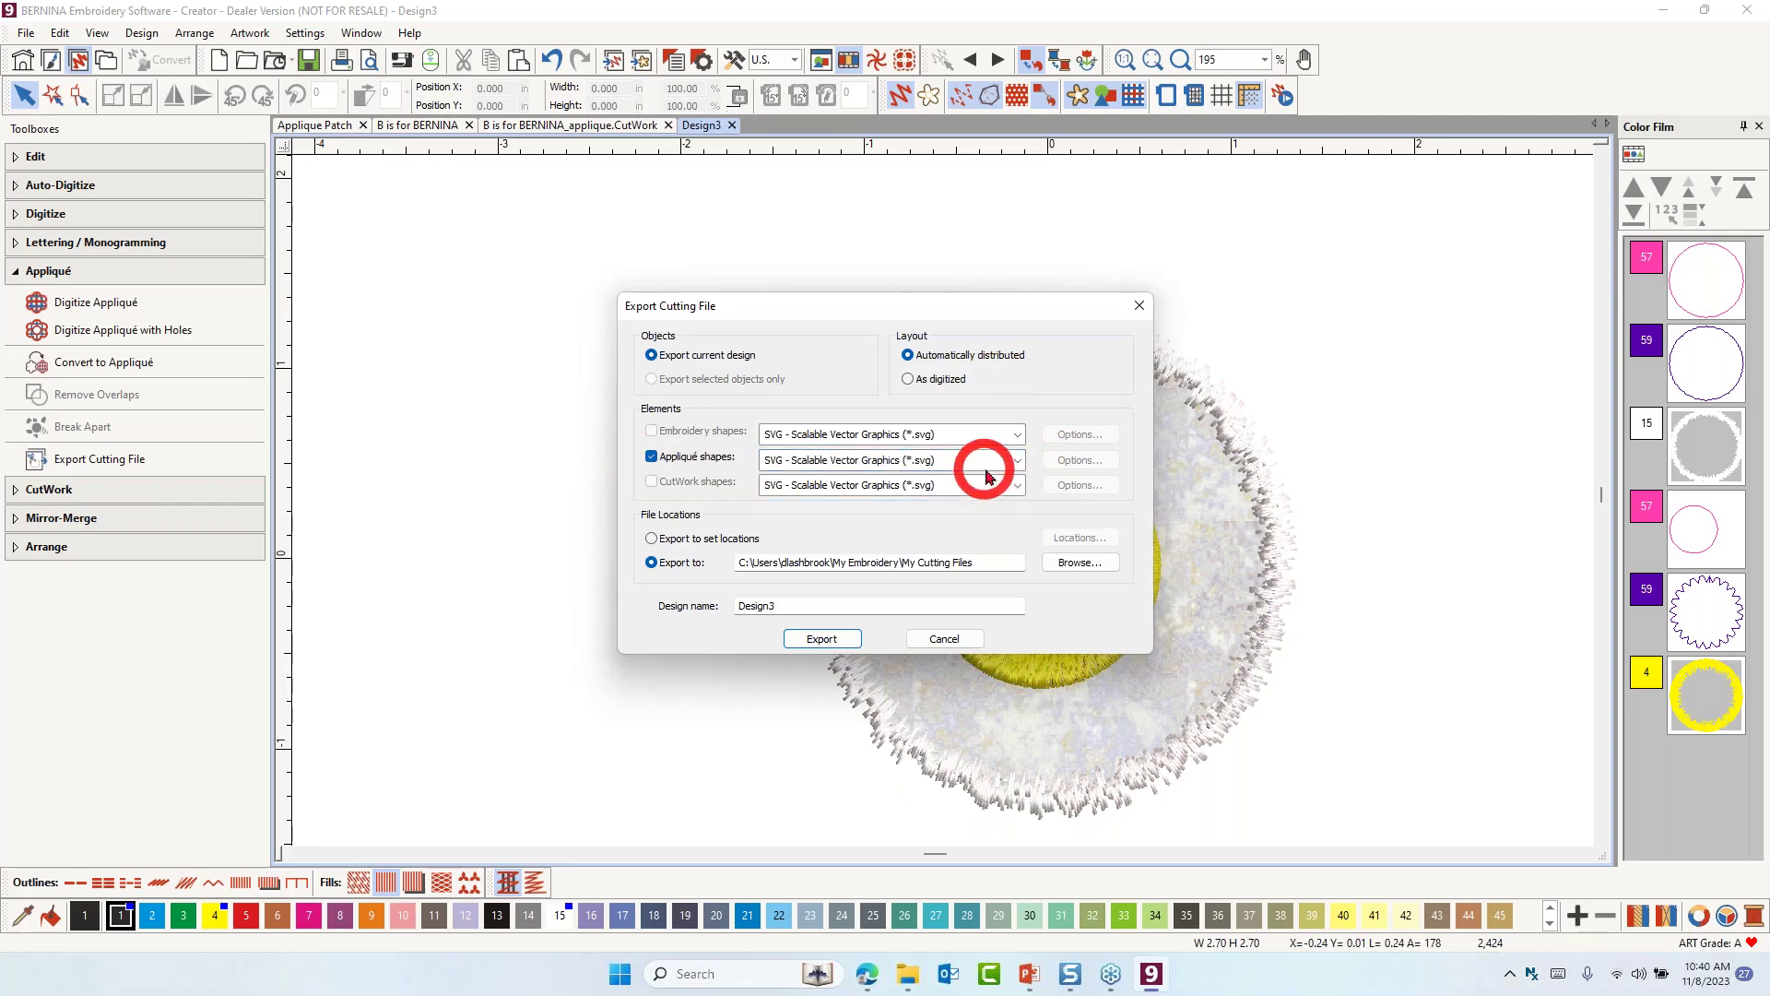
pyautogui.doubleClick(791, 604)
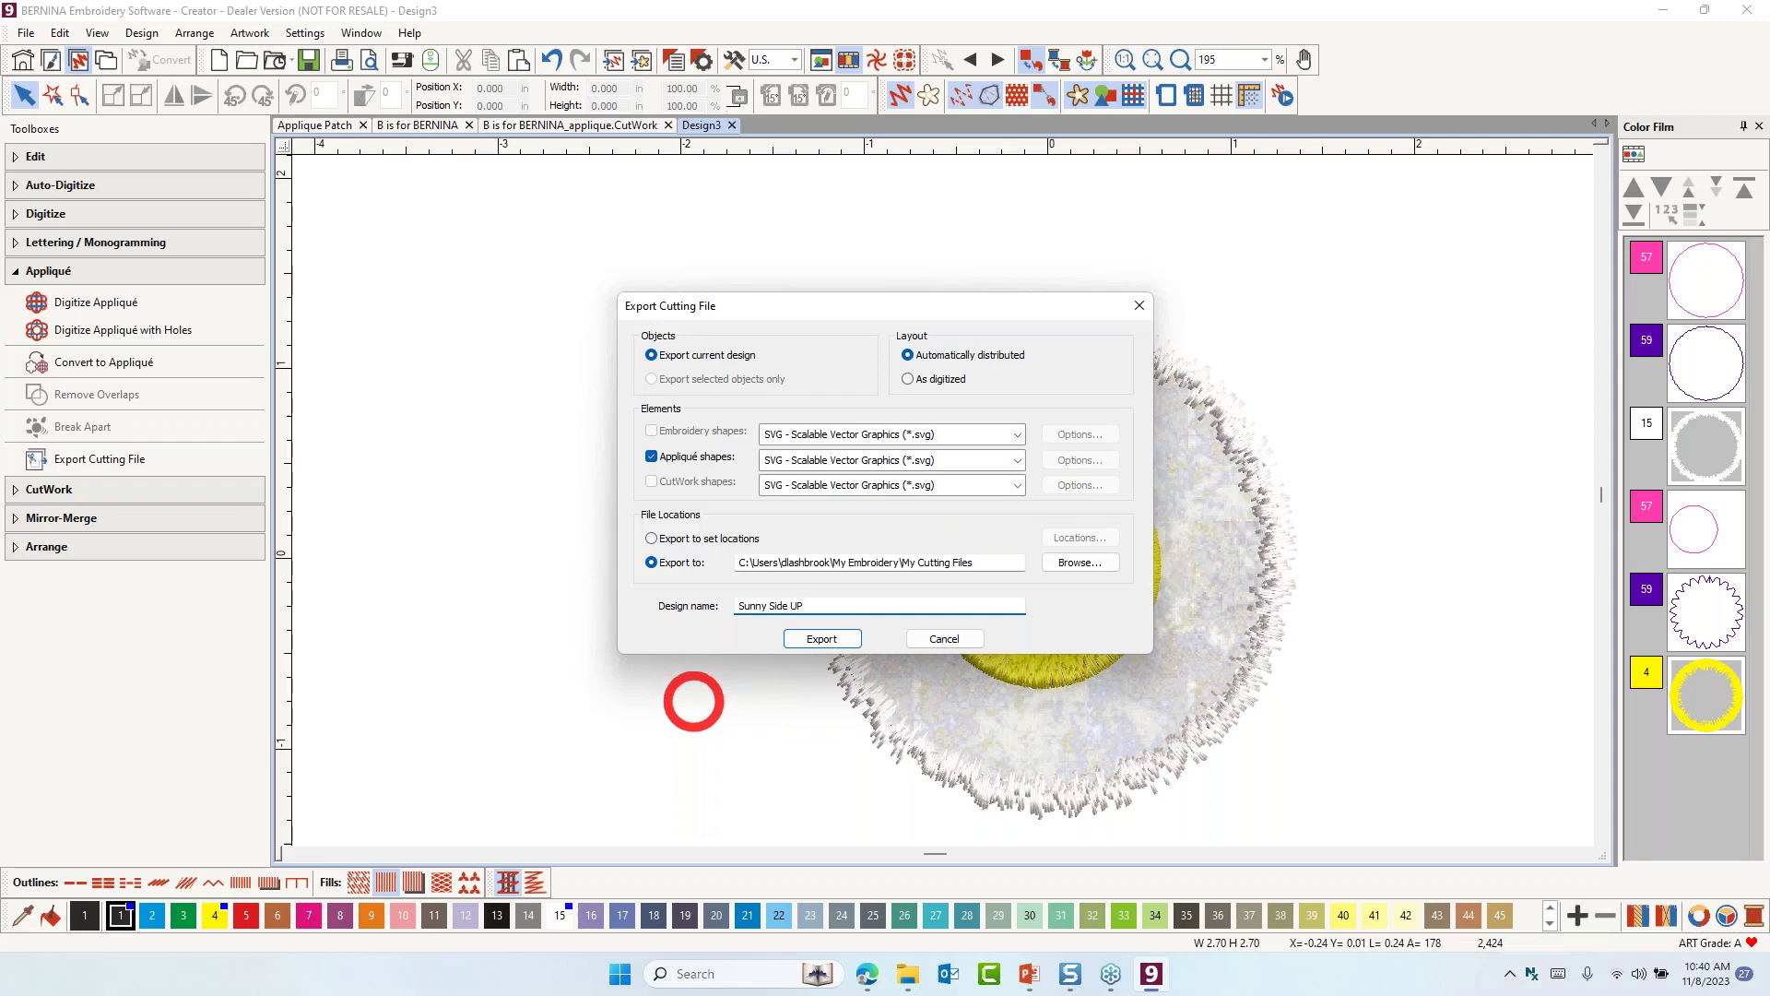
pyautogui.click(813, 643)
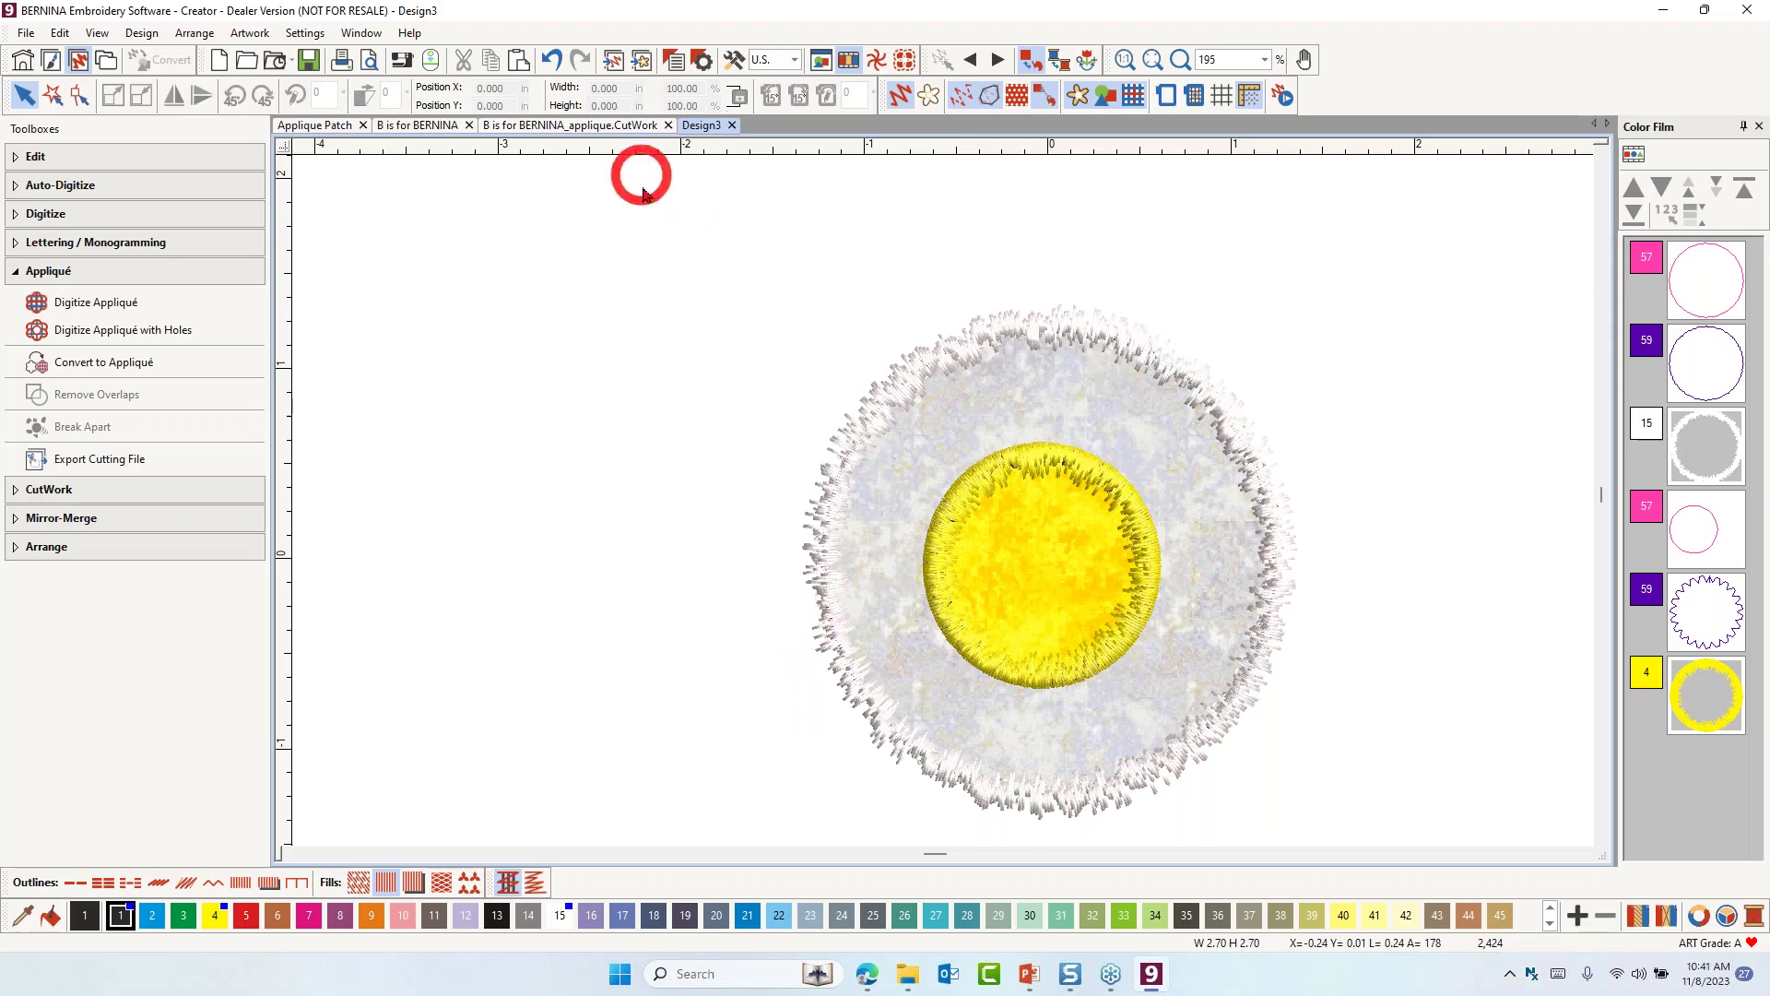
# Save the two-circle design in the Webinar folder as Sunny Side Up in BERNINA All-in-One V9 format
pyautogui.click(21, 33)
pyautogui.click(51, 180)
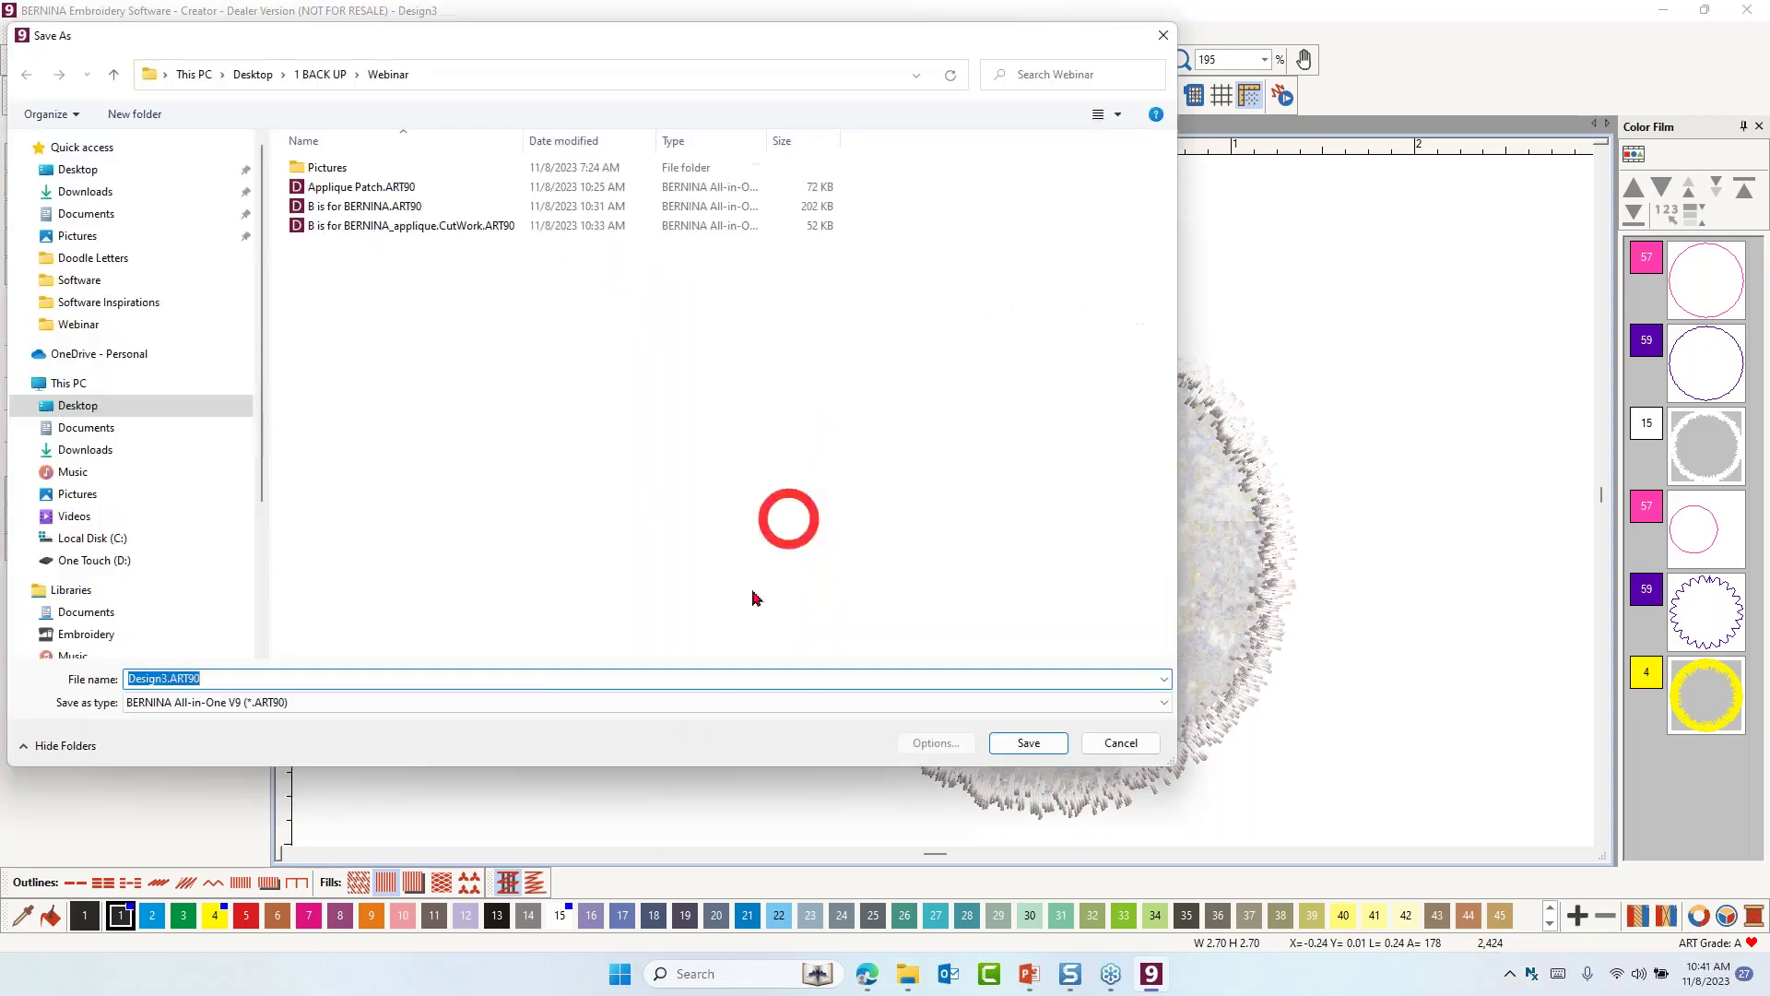
pyautogui.write('Sunny Side Up')
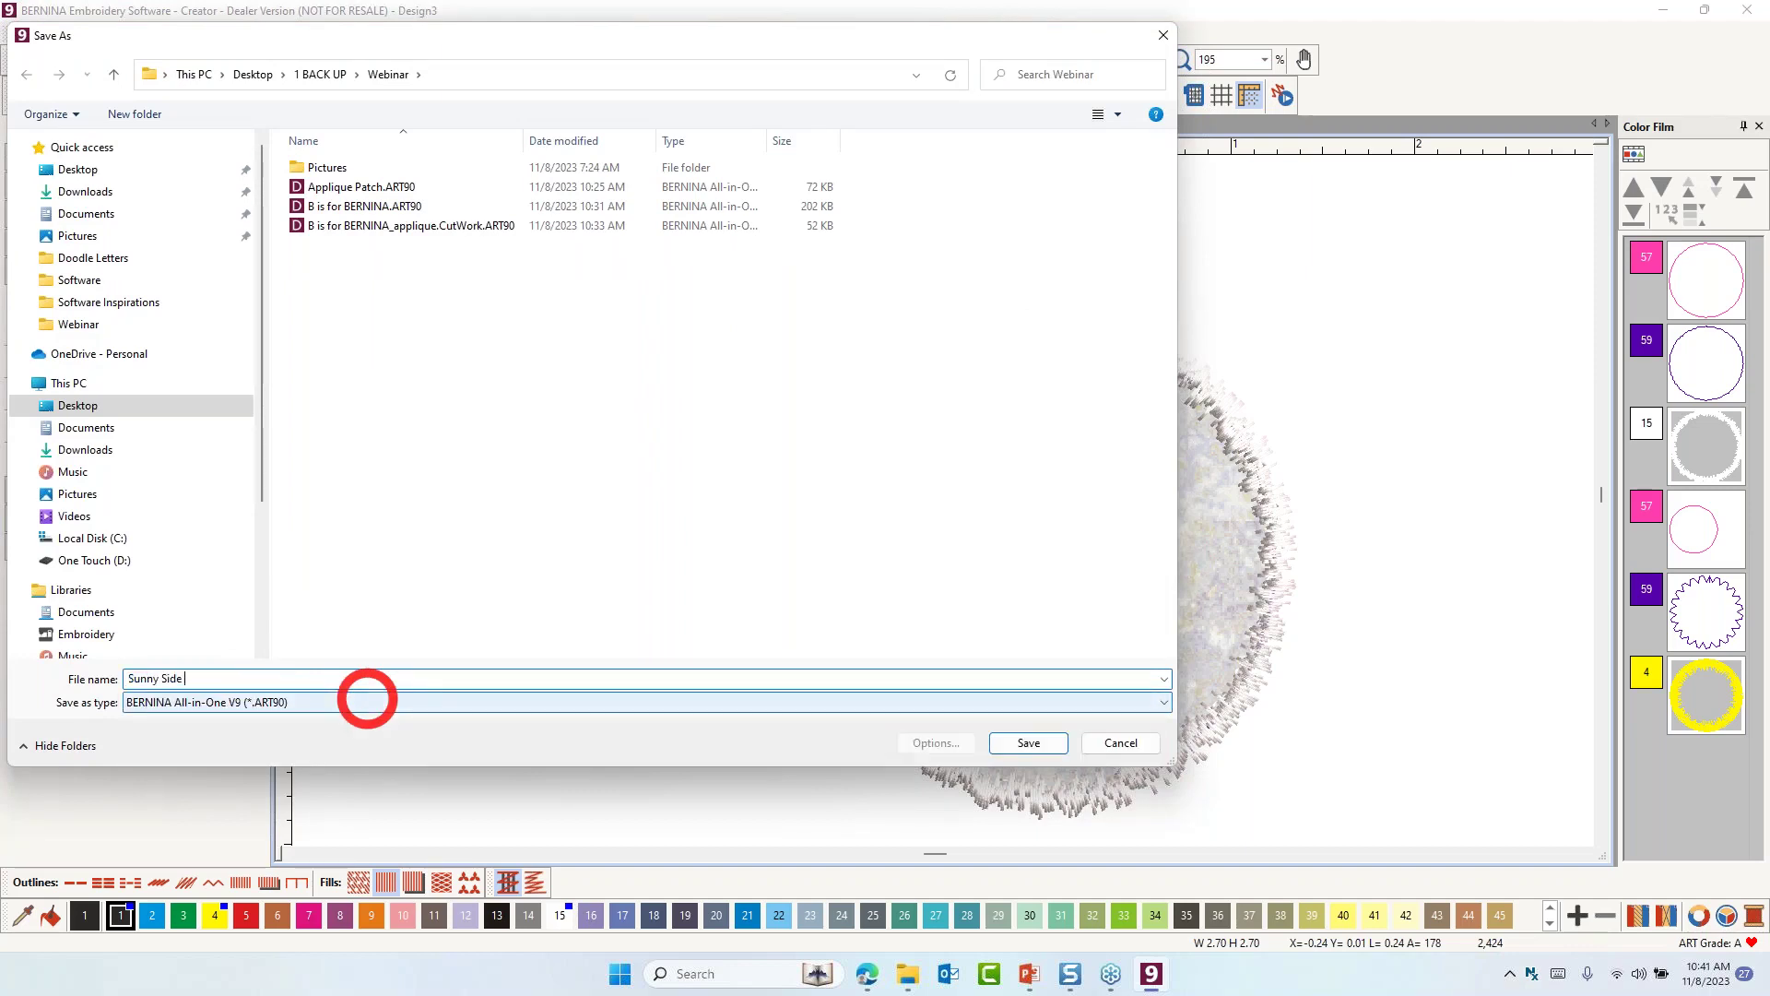
pyautogui.click(1020, 747)
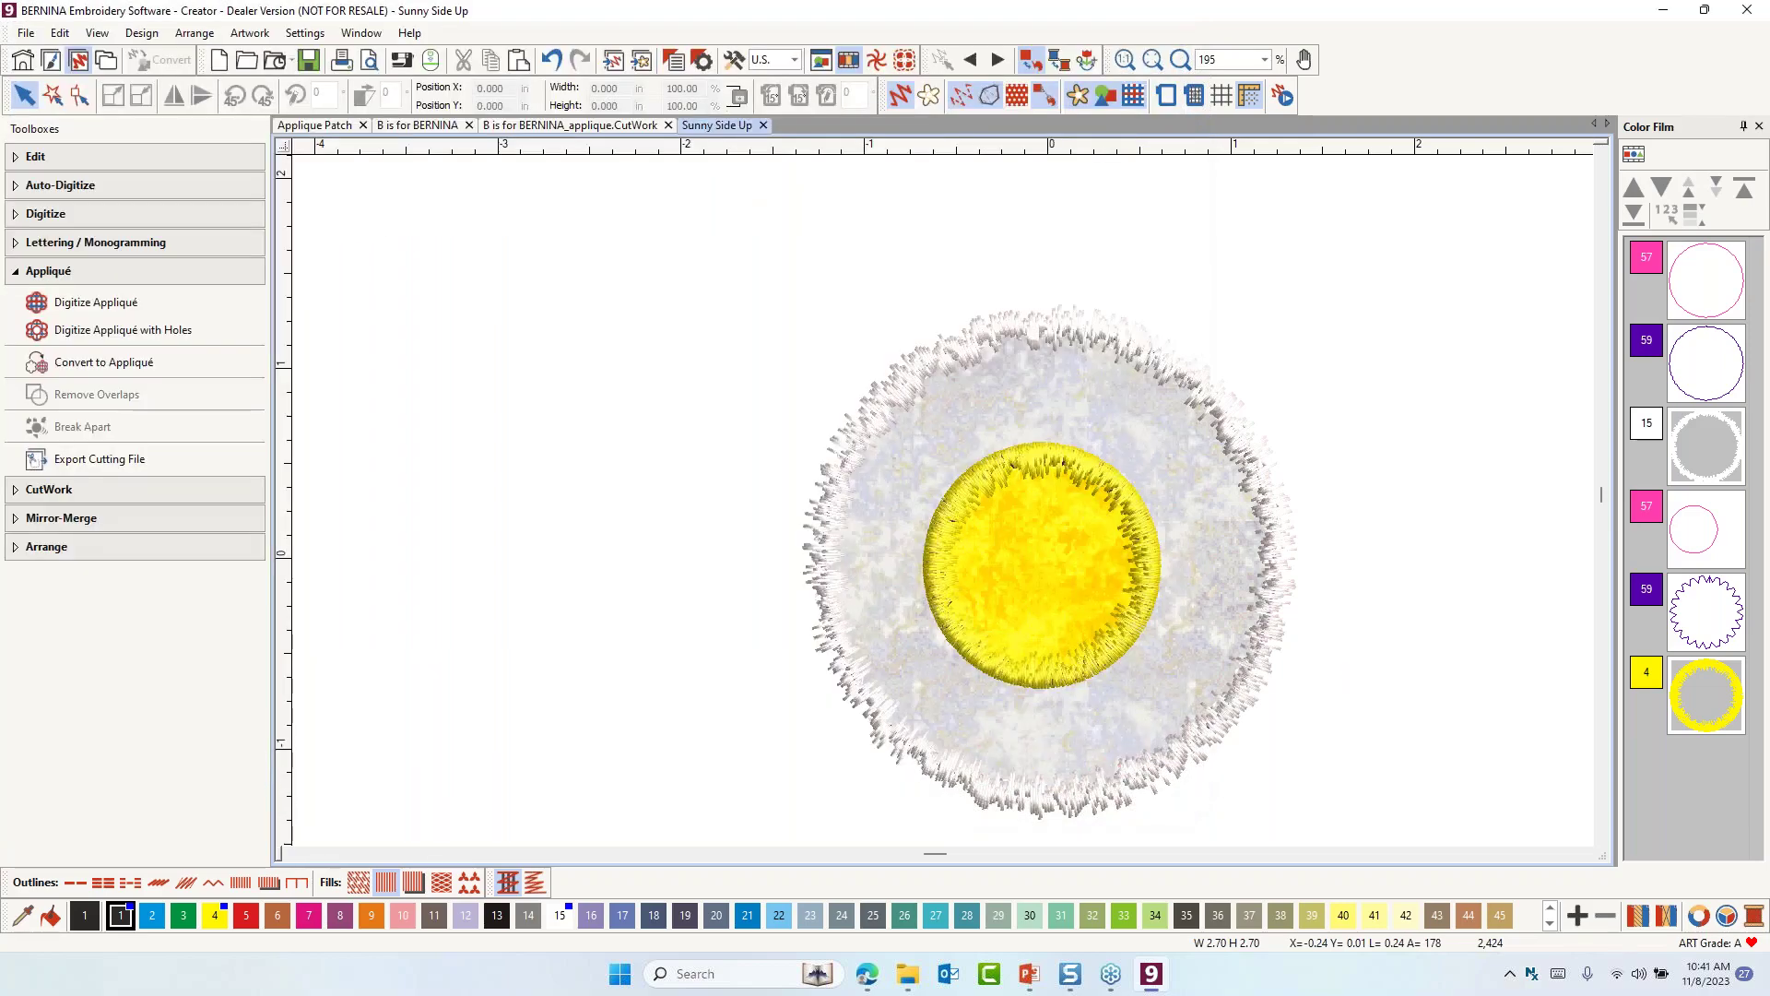
pyautogui.hotkey('alt', 'Tab')
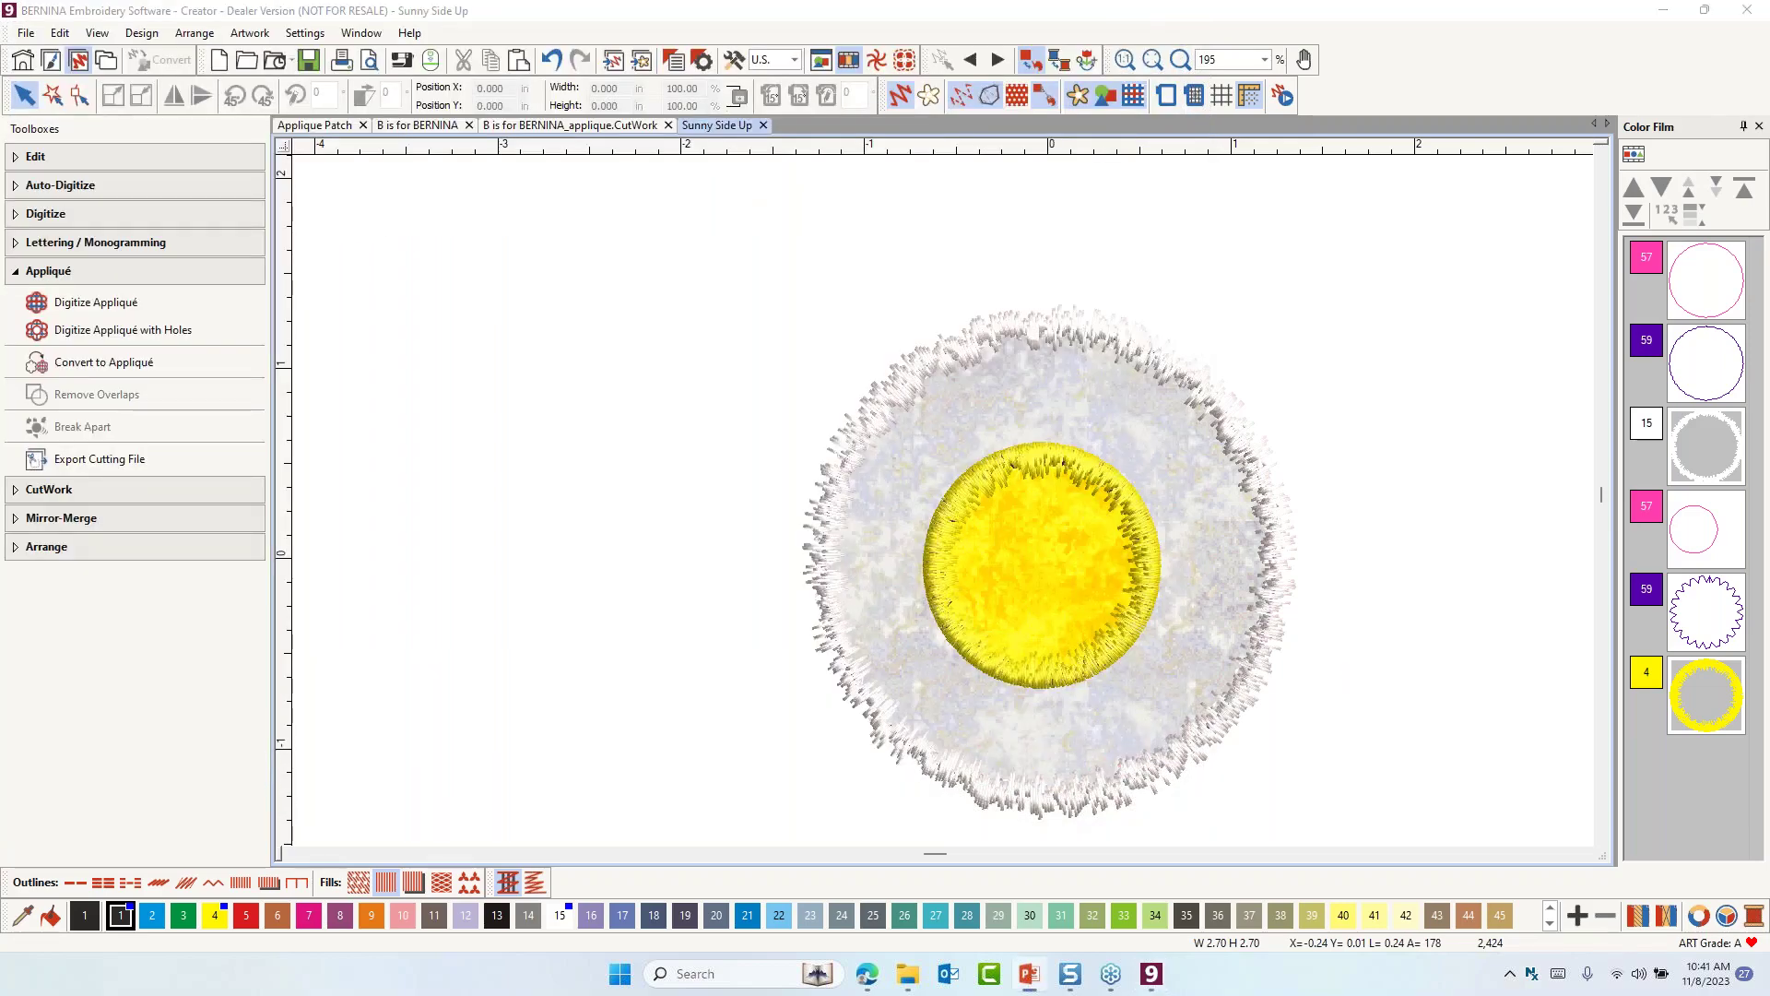
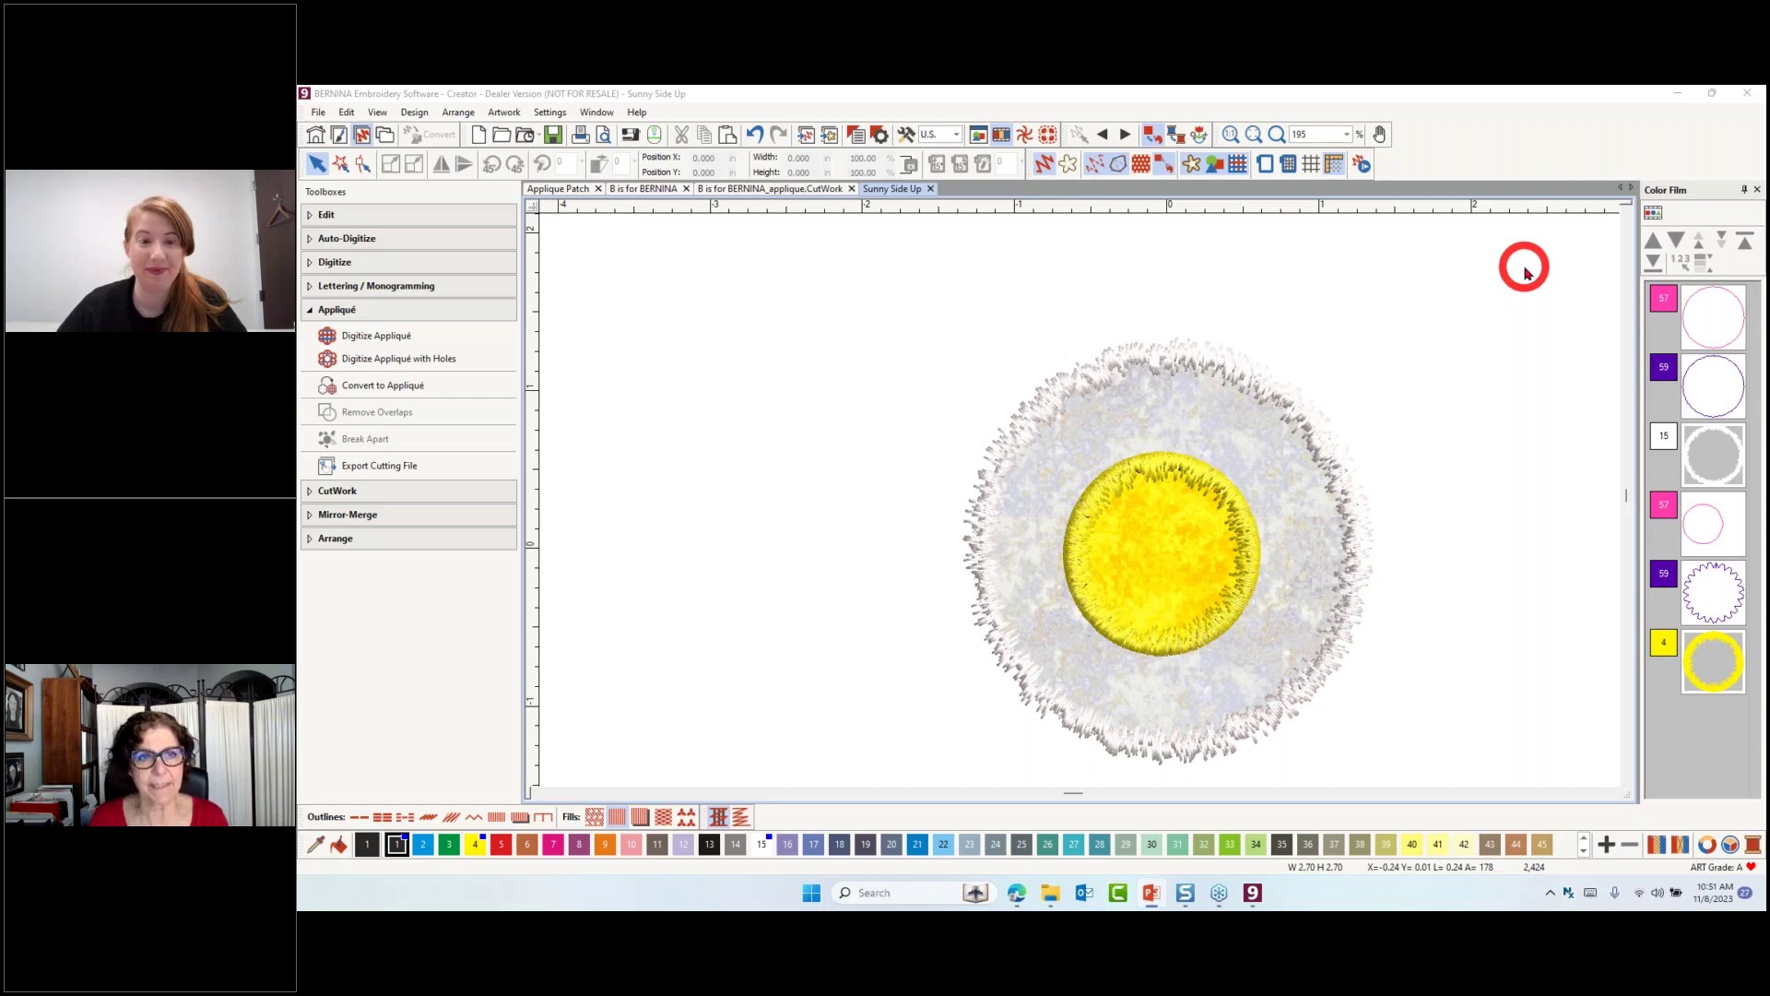
# Check which artwork file types can be inserted into a design, without inserting any, and minimize the program
pyautogui.click(1385, 332)
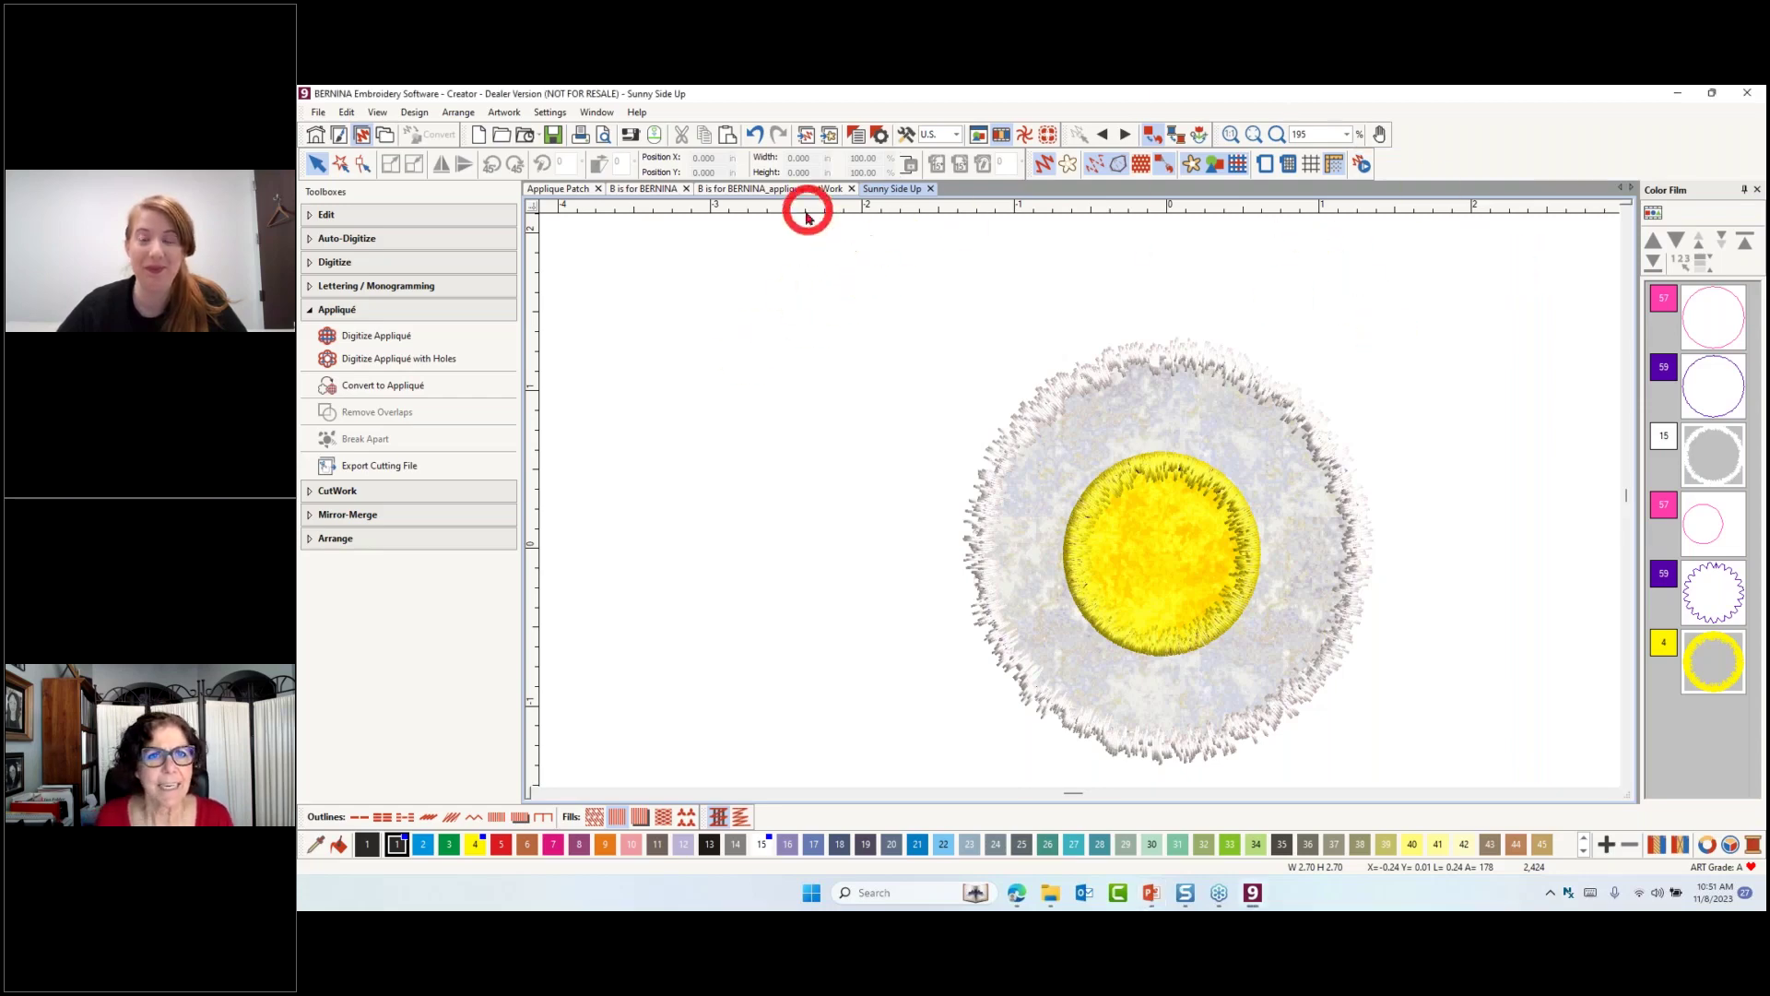
pyautogui.click(829, 138)
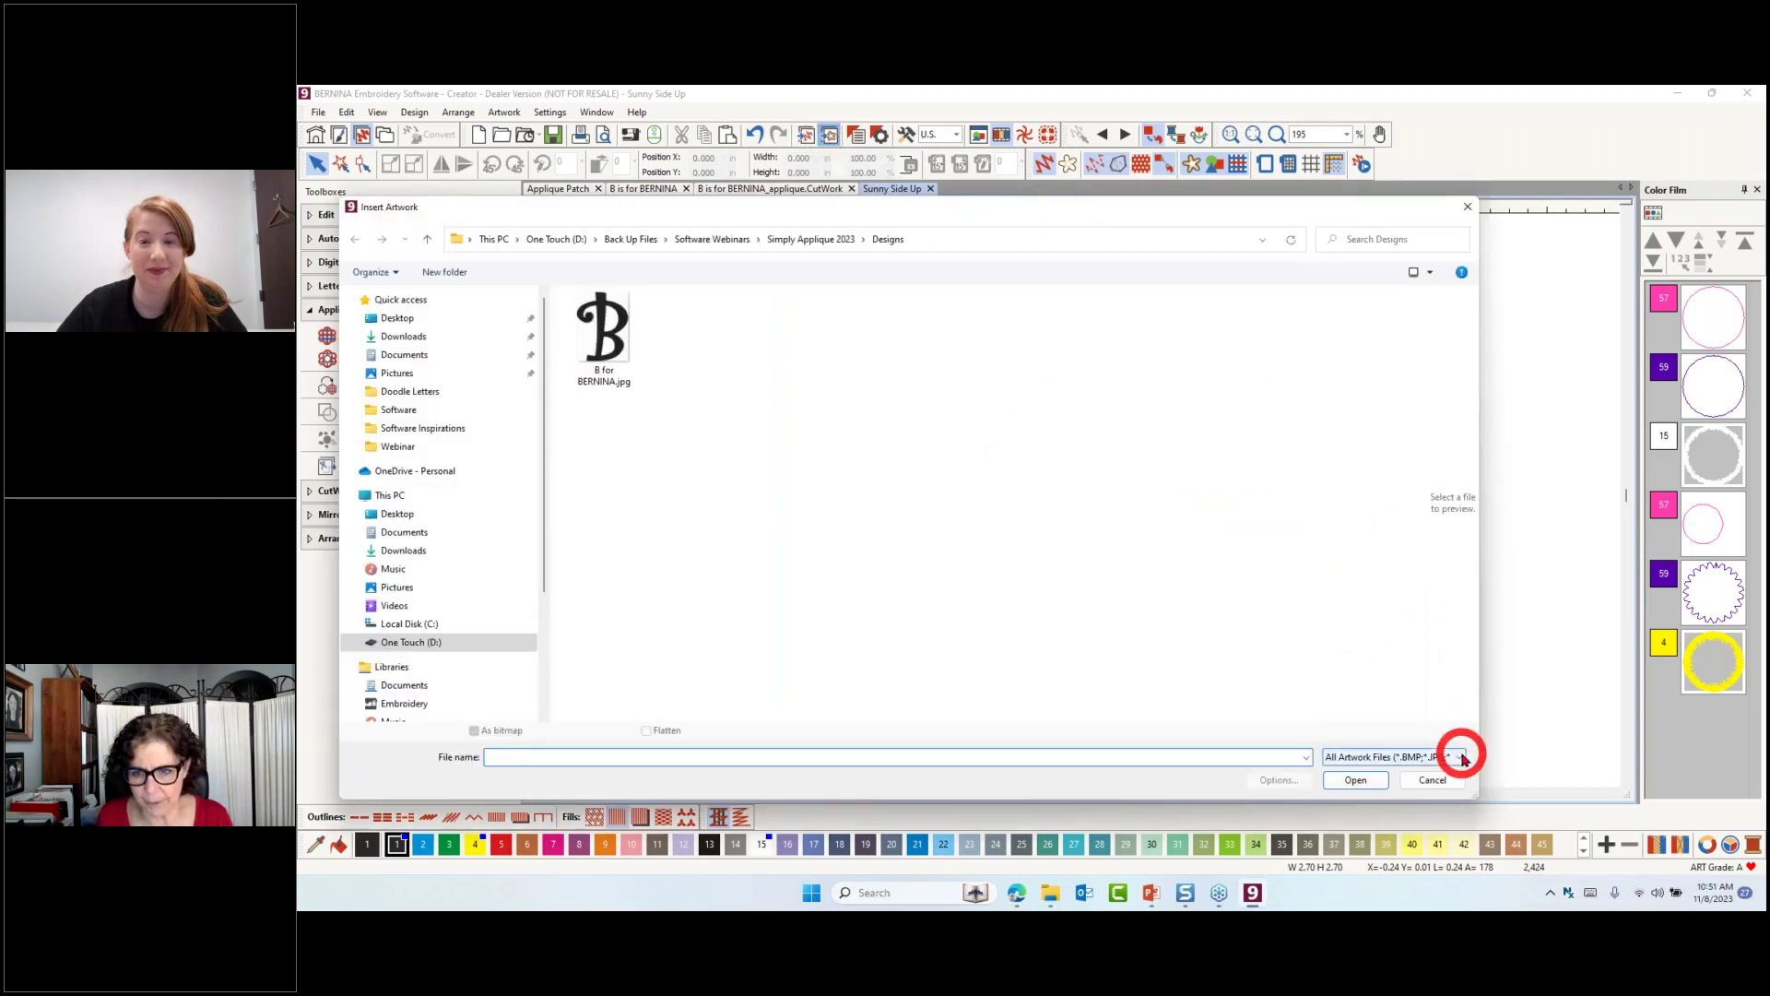
pyautogui.click(1463, 757)
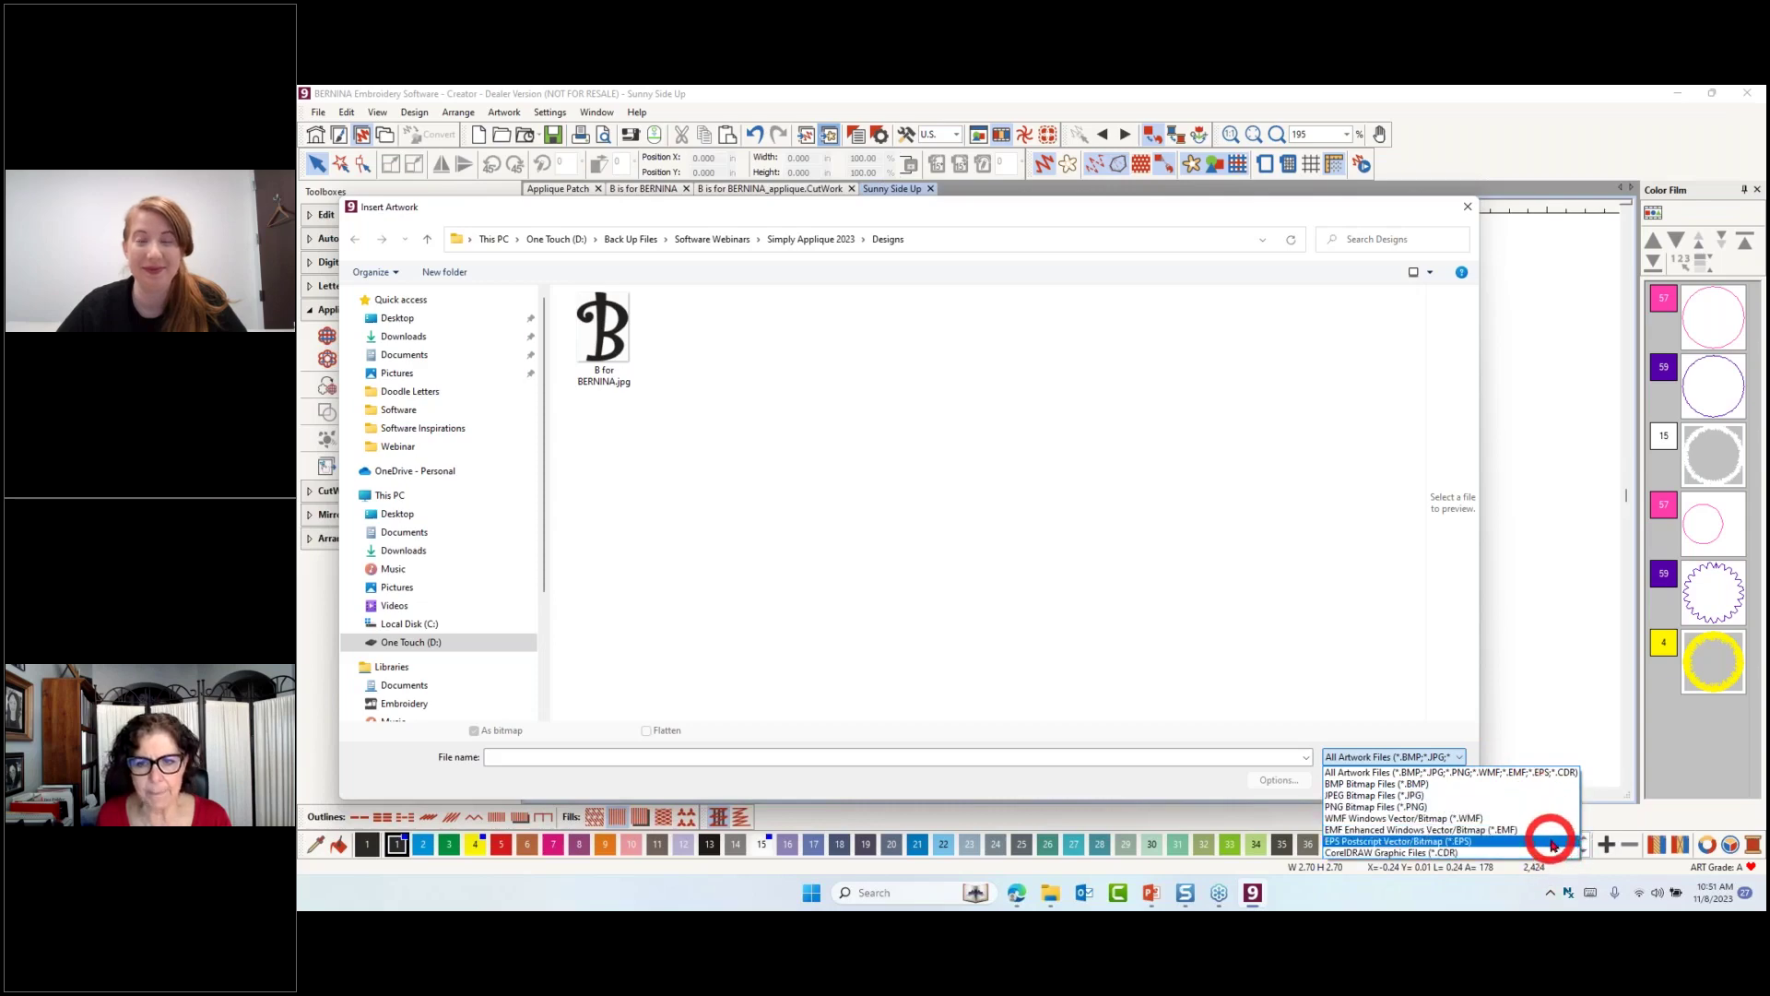
pyautogui.click(1530, 307)
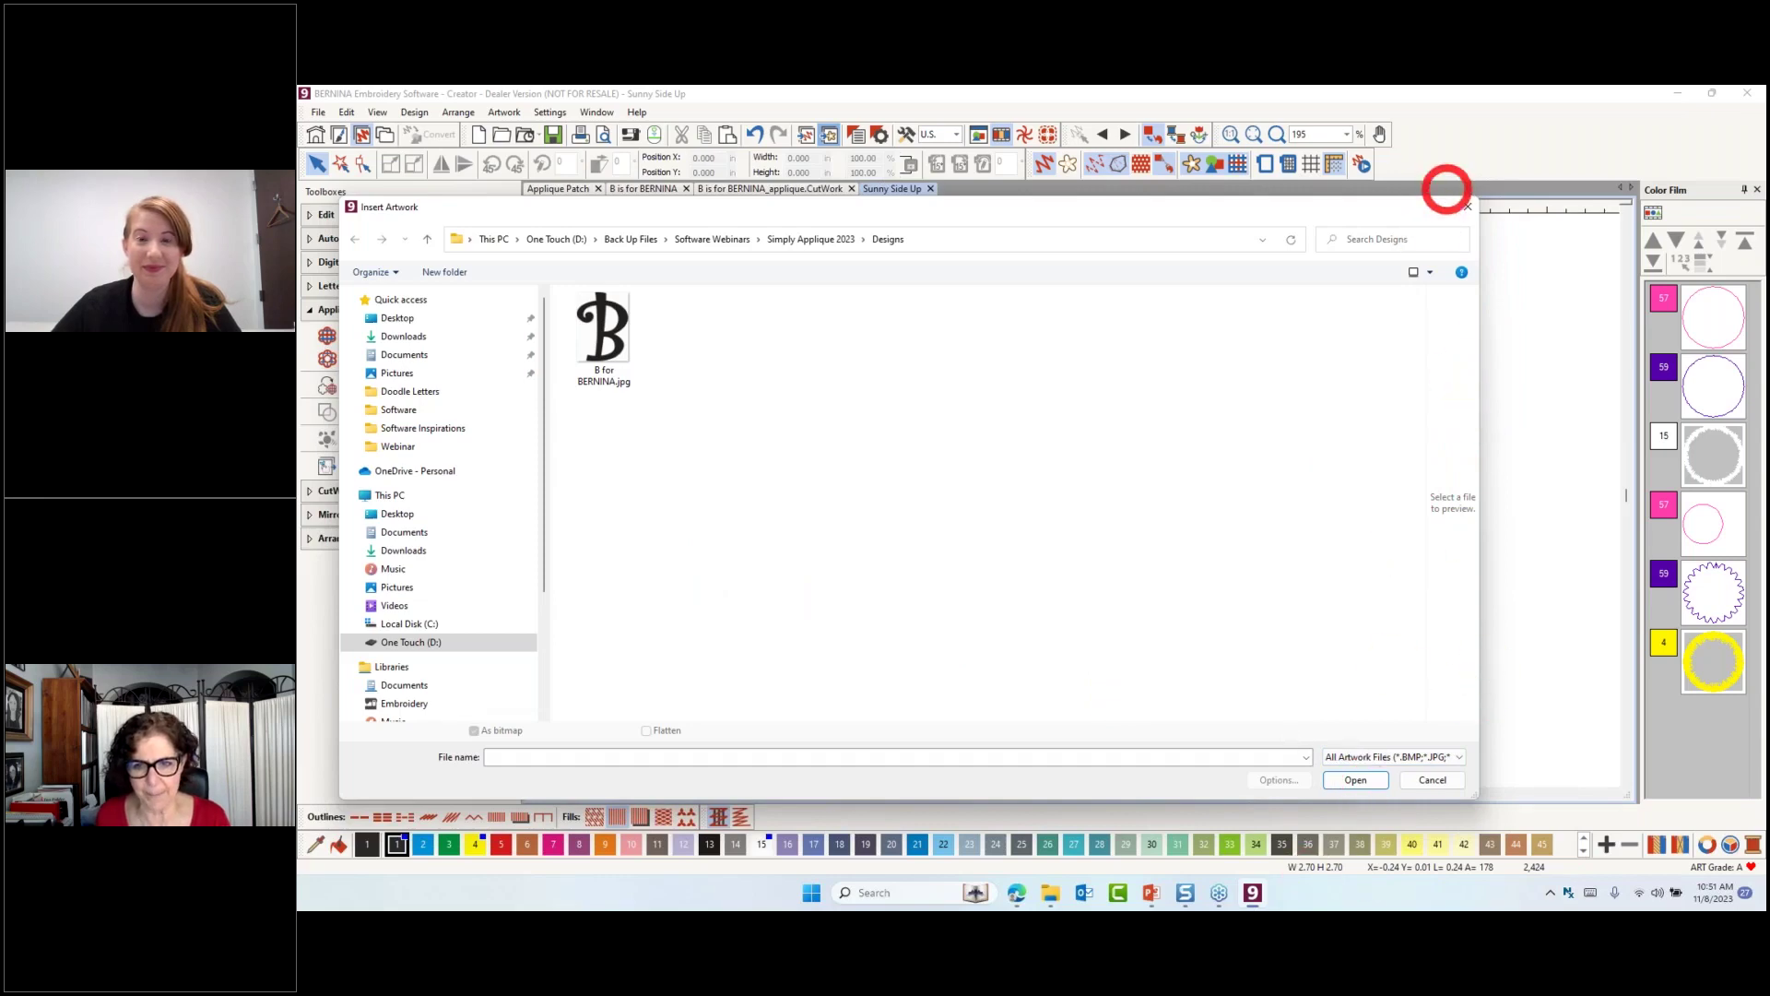
pyautogui.click(1468, 207)
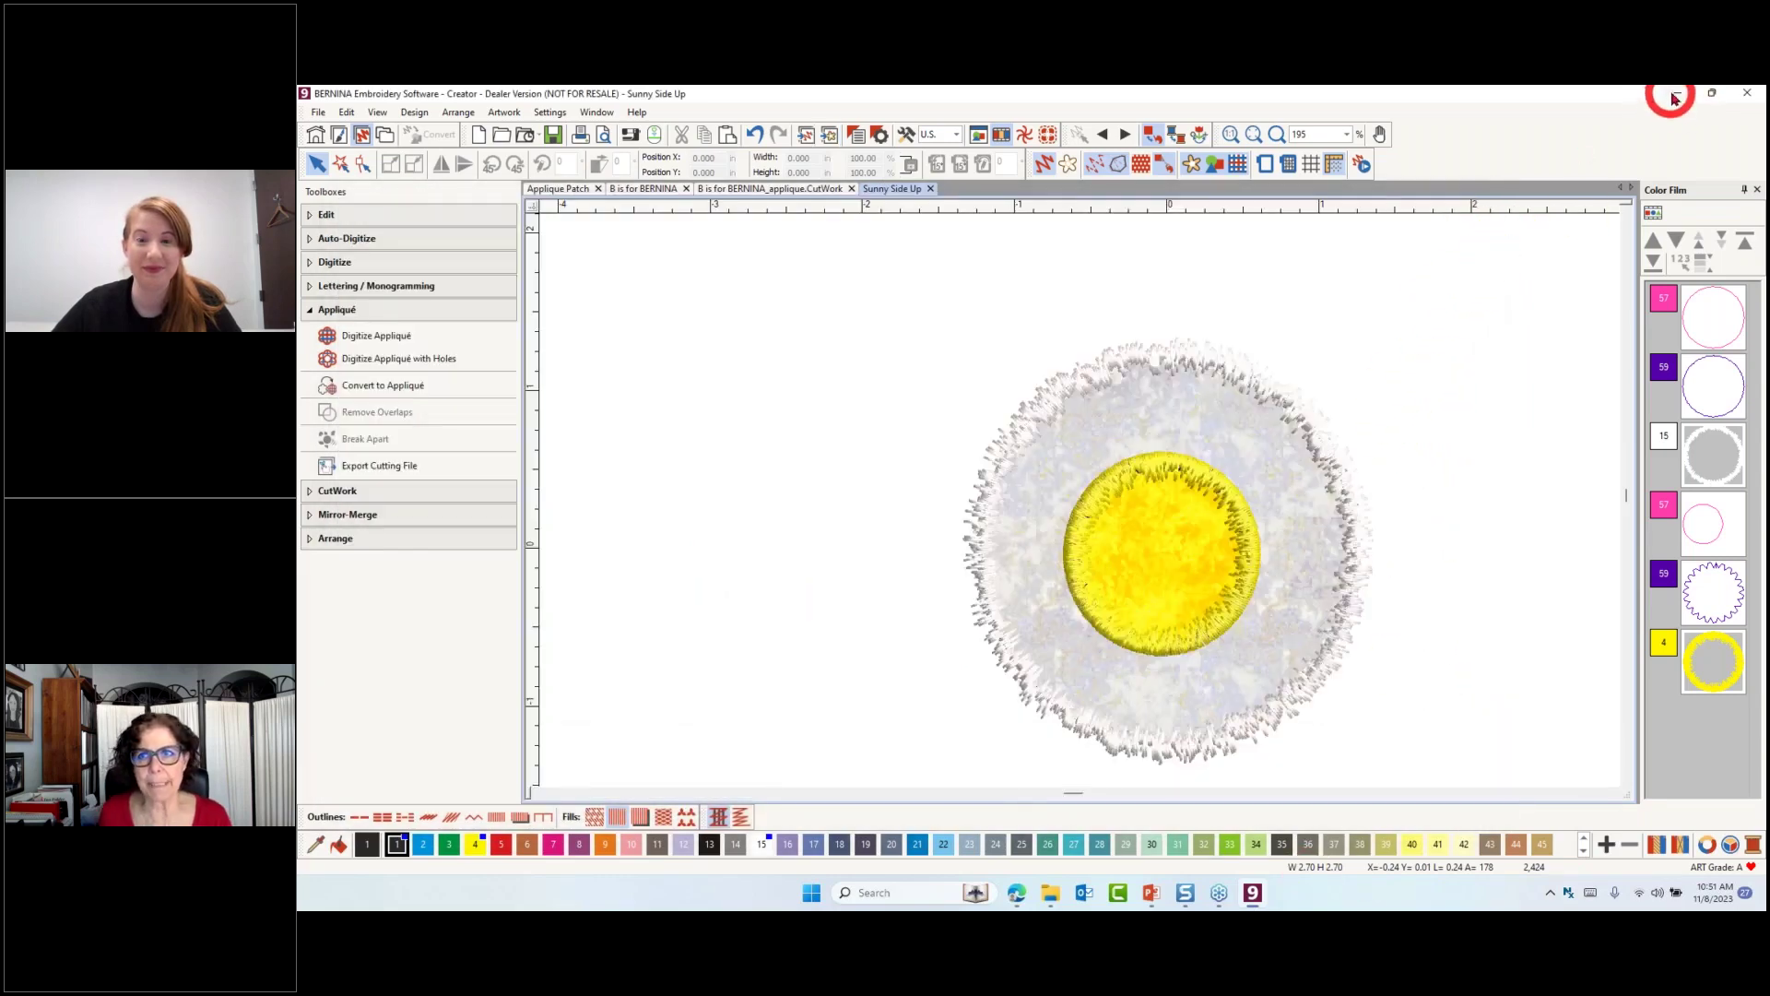
pyautogui.click(1673, 96)
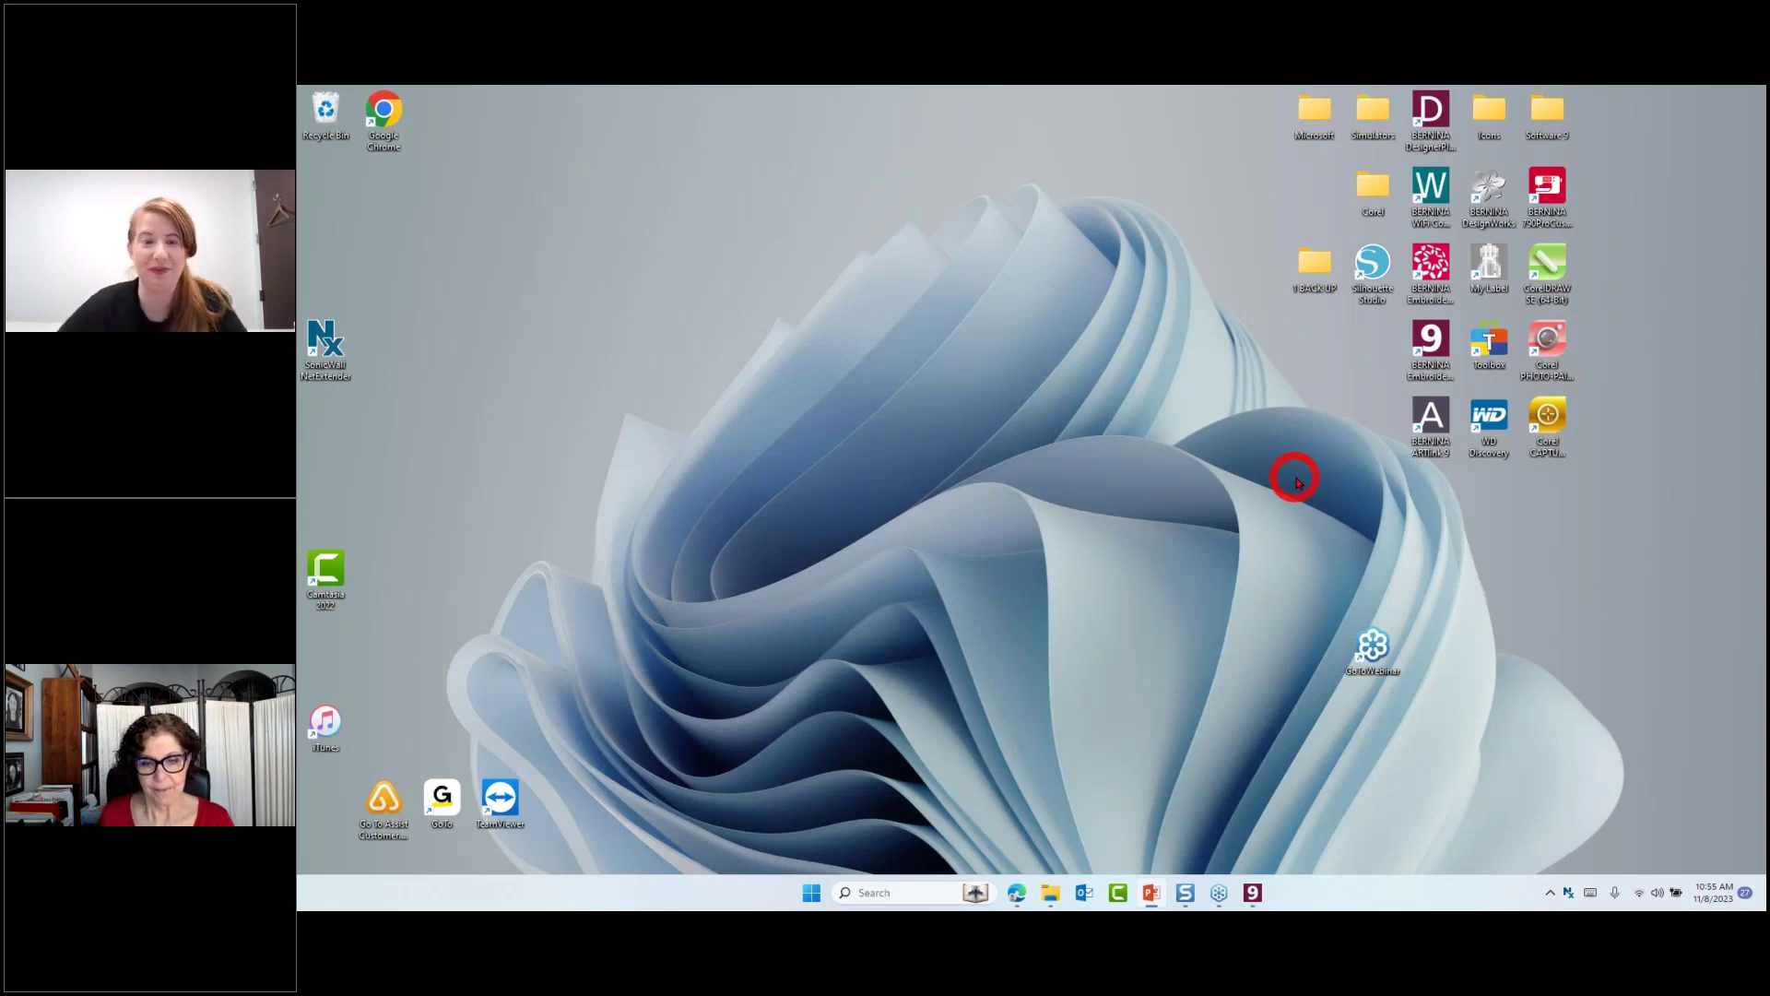
# Show the hoop around the B is for BERNINA_applique.CutWork design and turn off hoop centering at the start needle position
pyautogui.click(1254, 892)
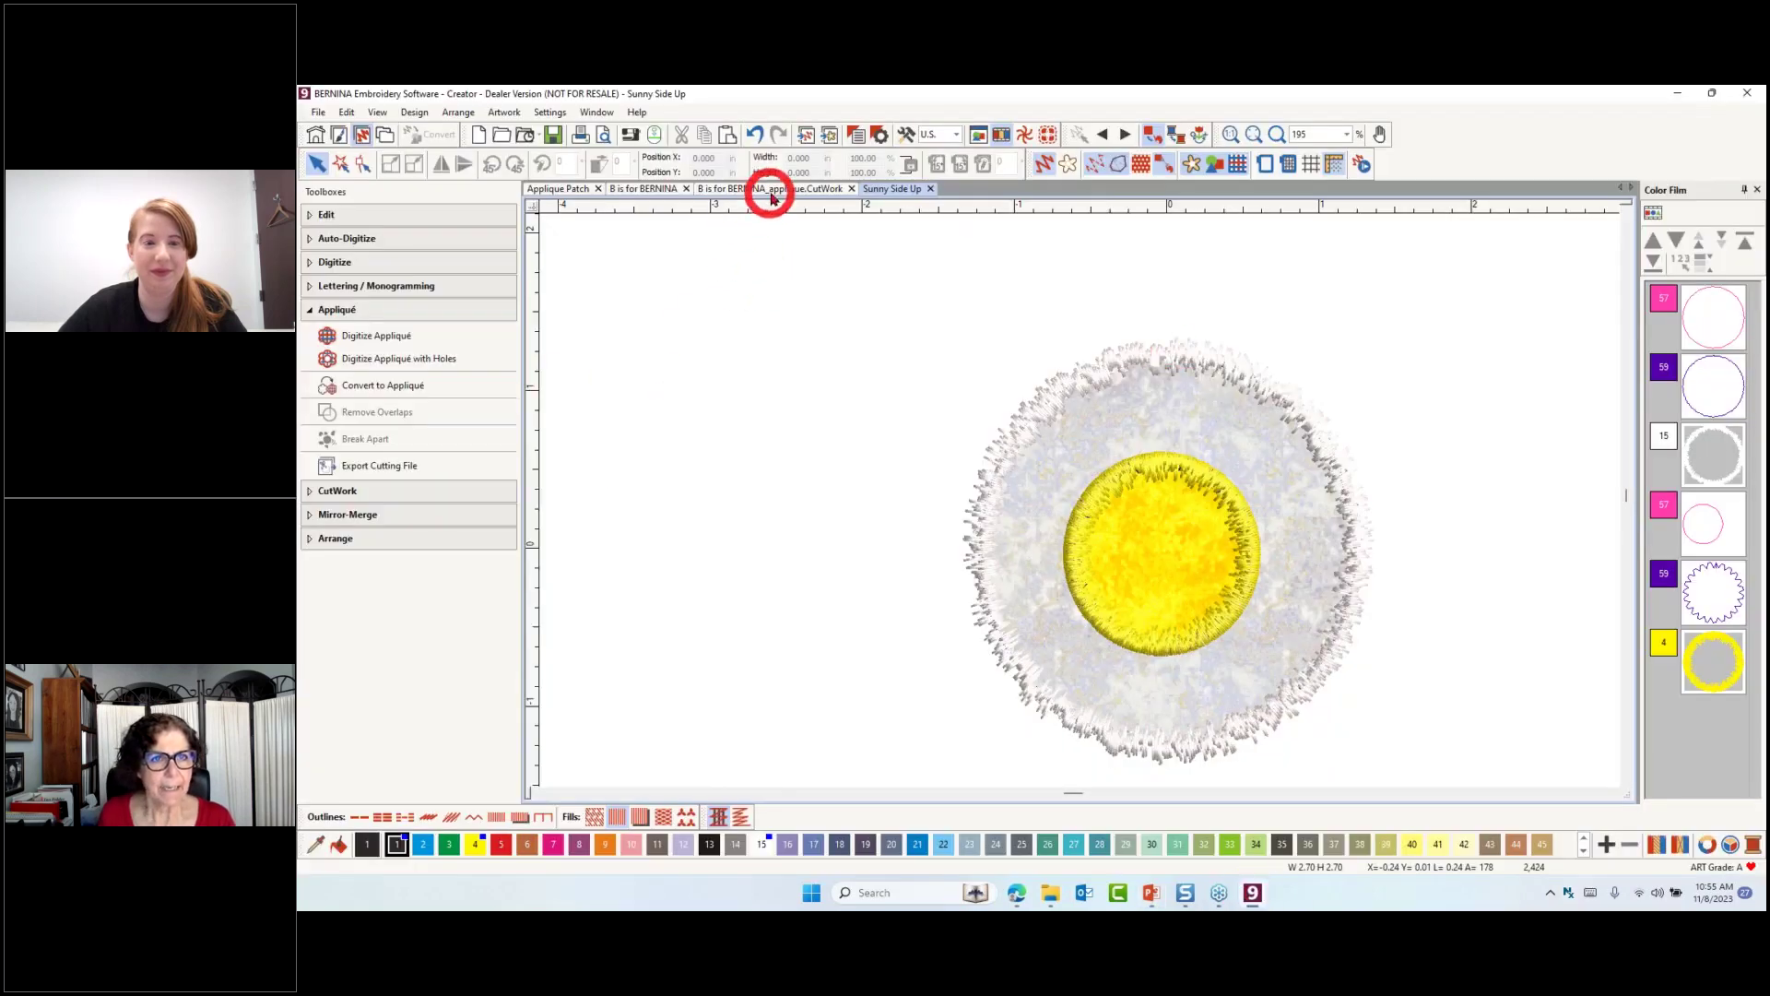
pyautogui.click(771, 193)
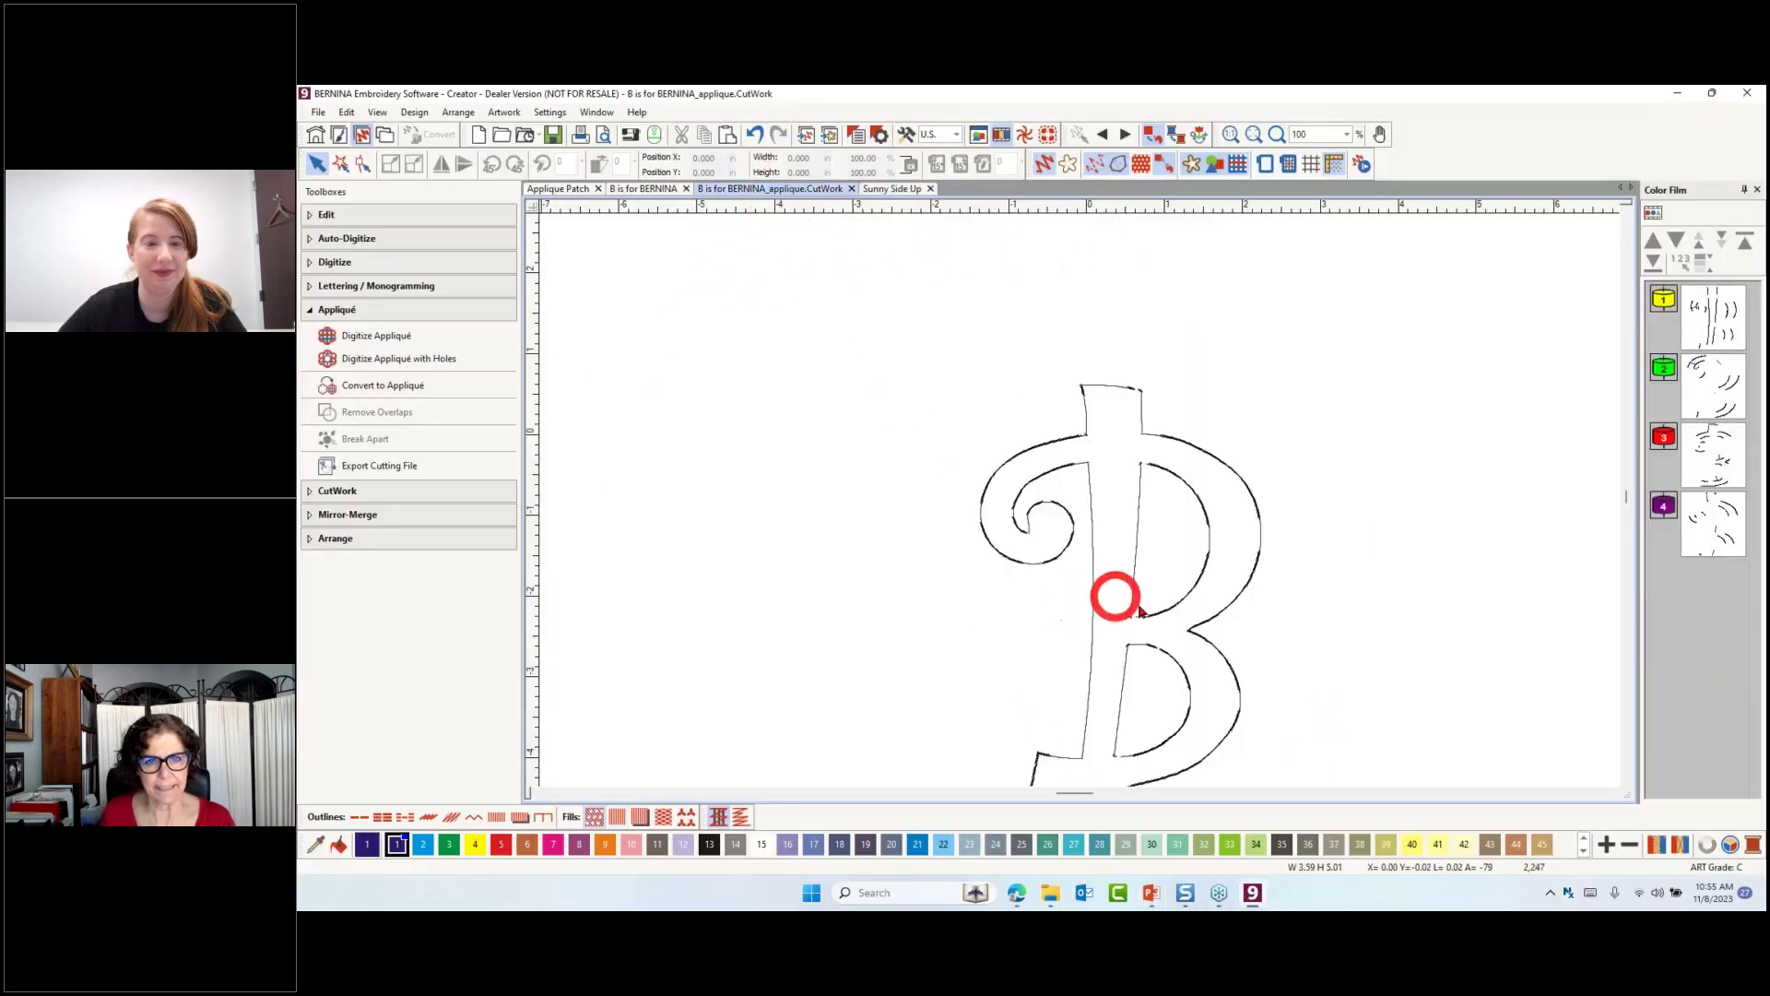
pyautogui.scroll(-2, 1107, 553)
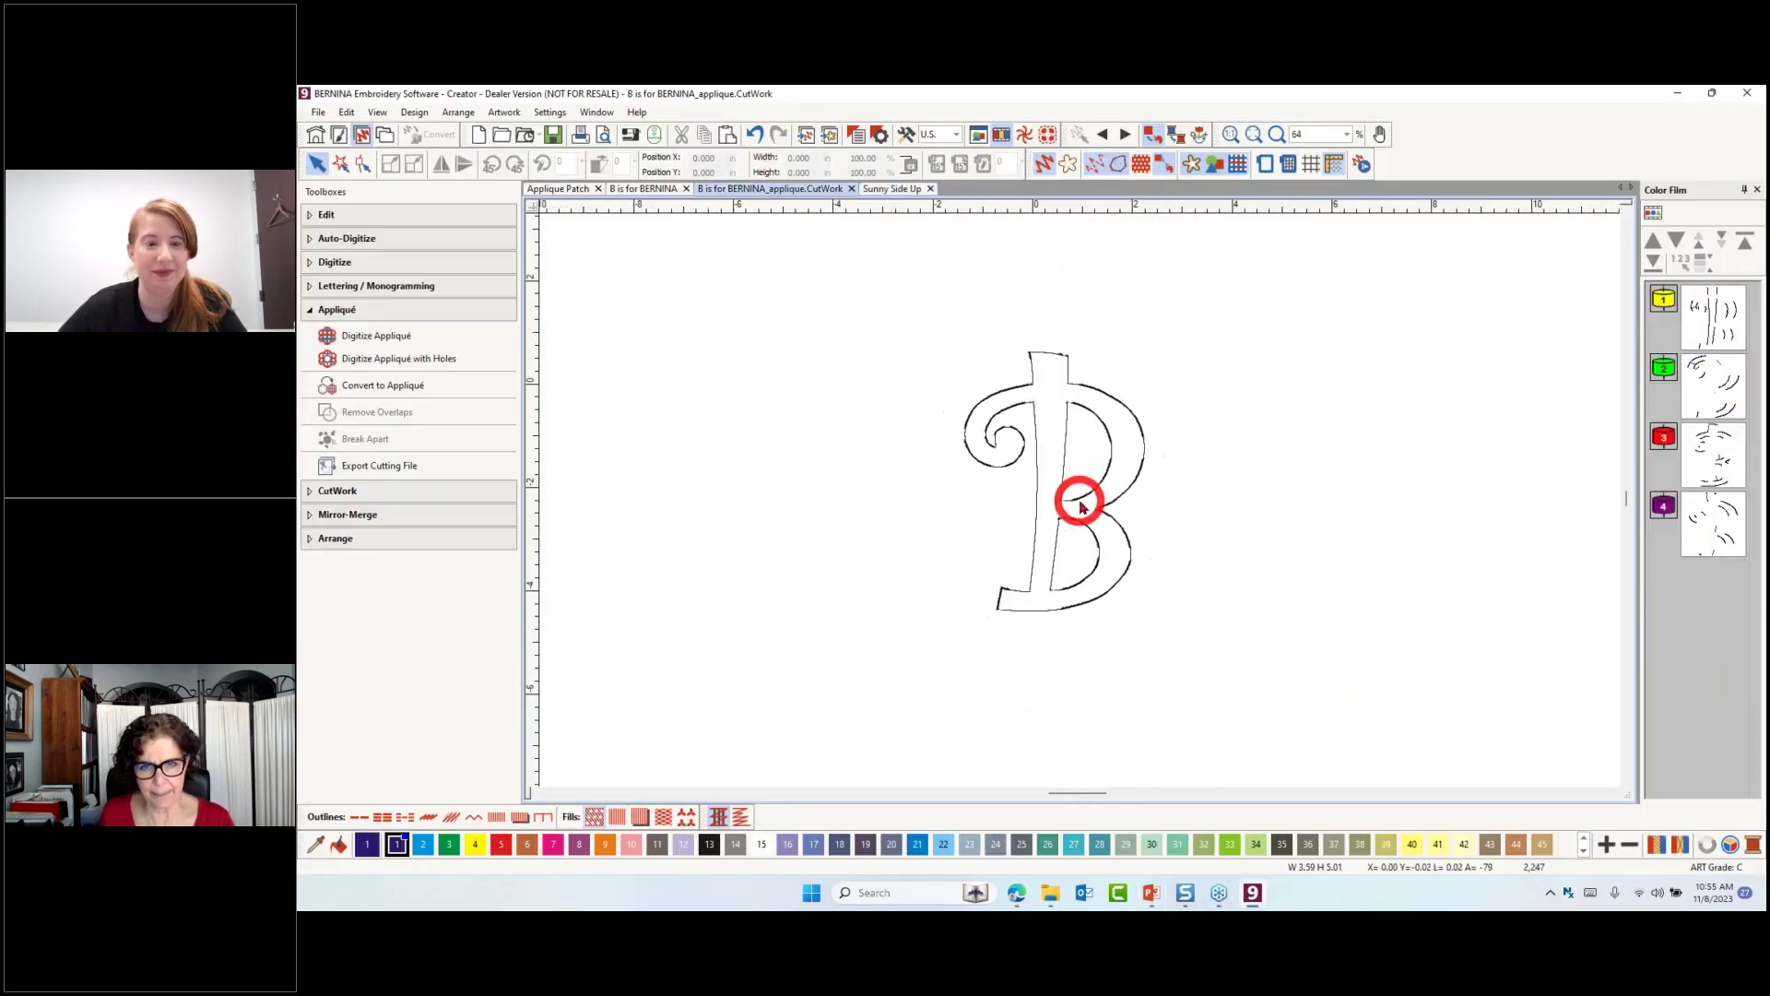
pyautogui.click(1265, 166)
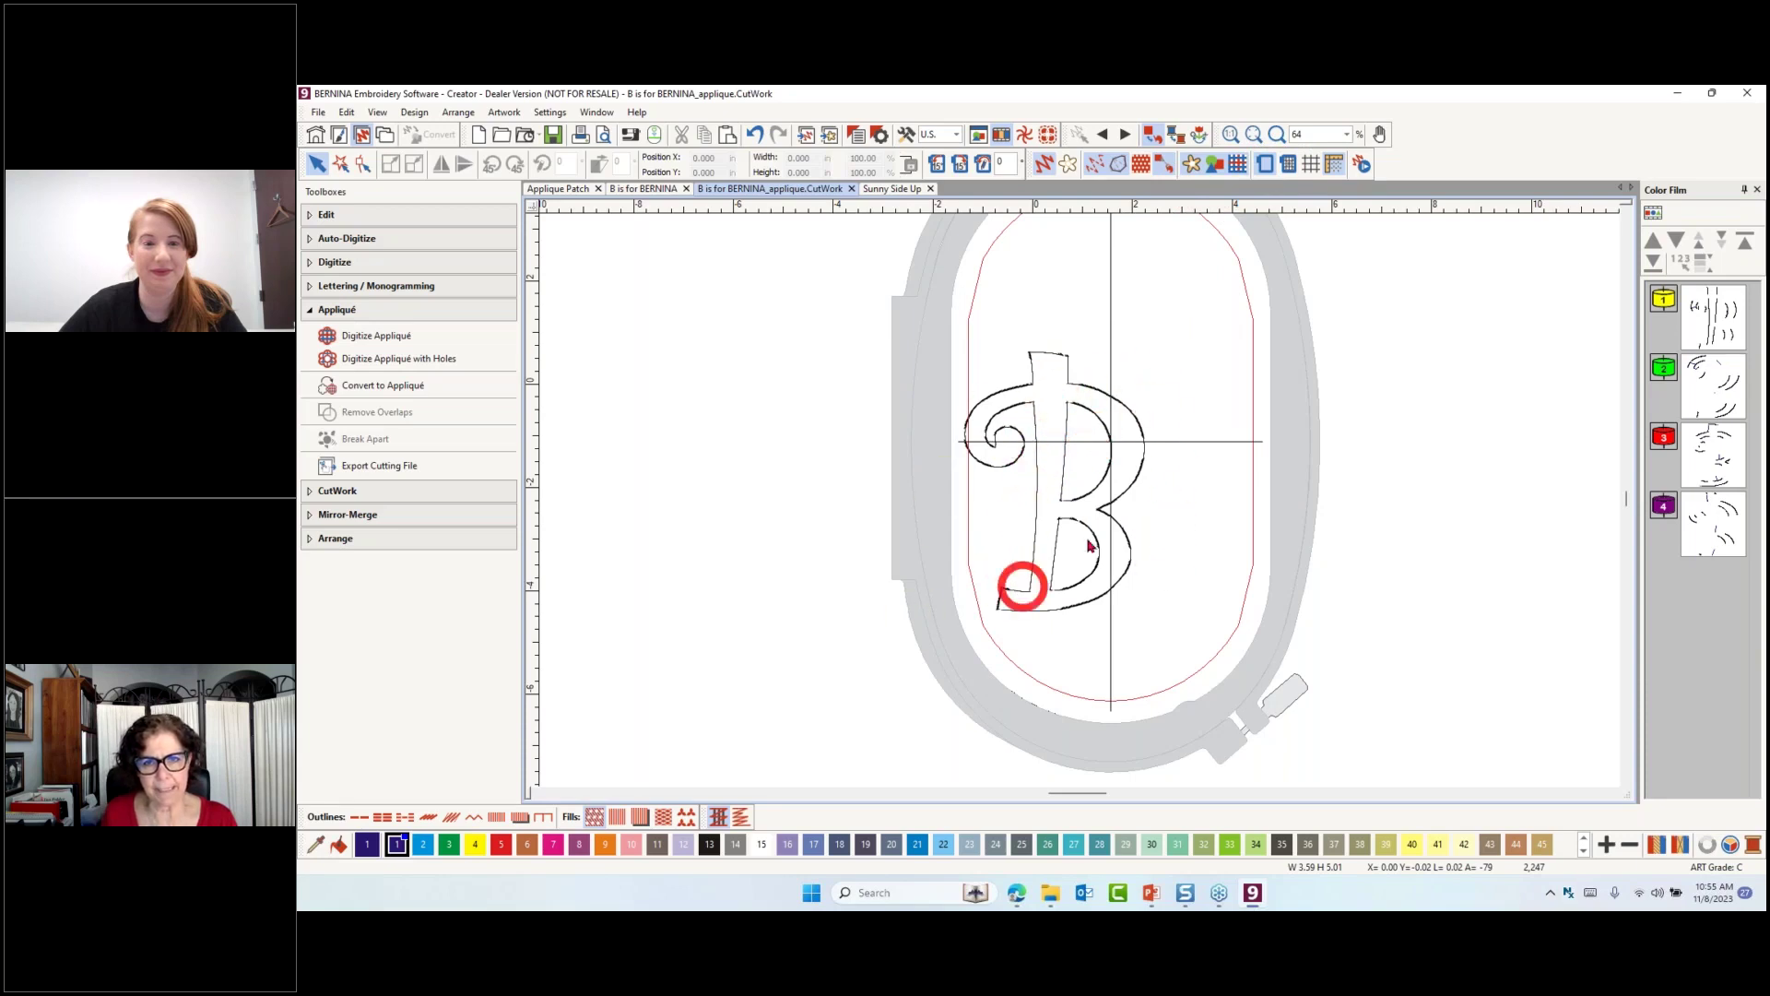
pyautogui.rightClick(1267, 166)
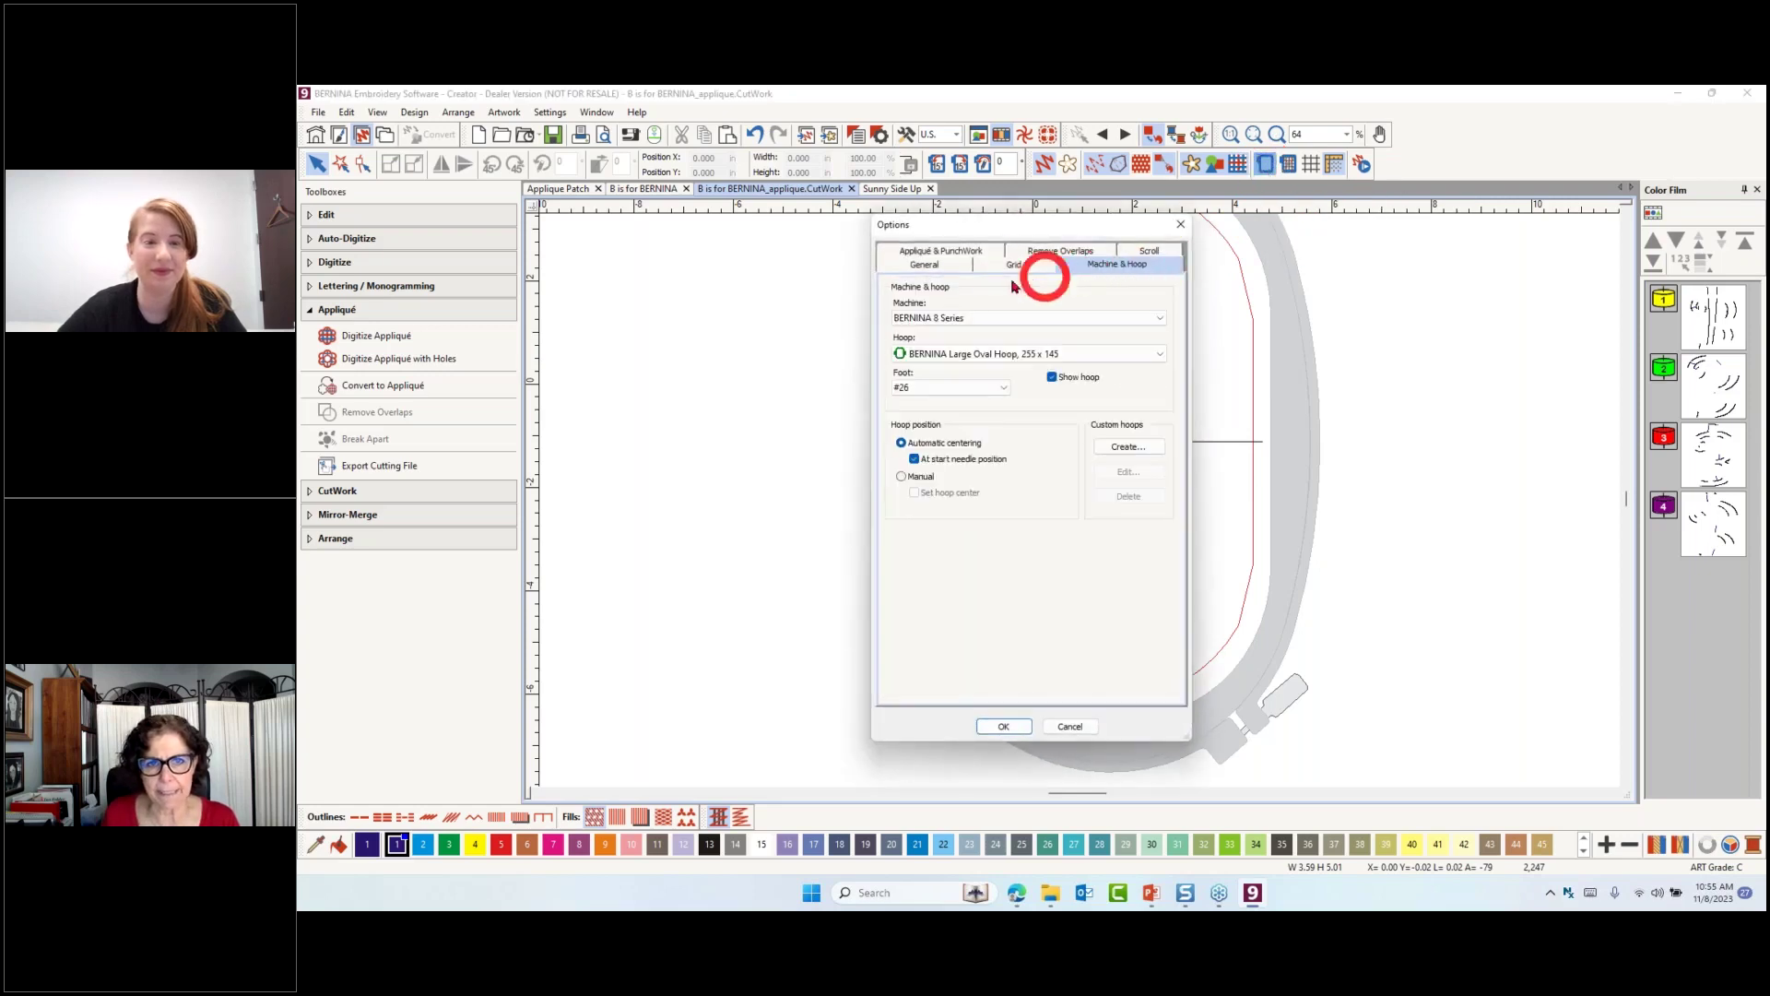
pyautogui.moveTo(972, 221); pyautogui.dragTo(1472, 173)
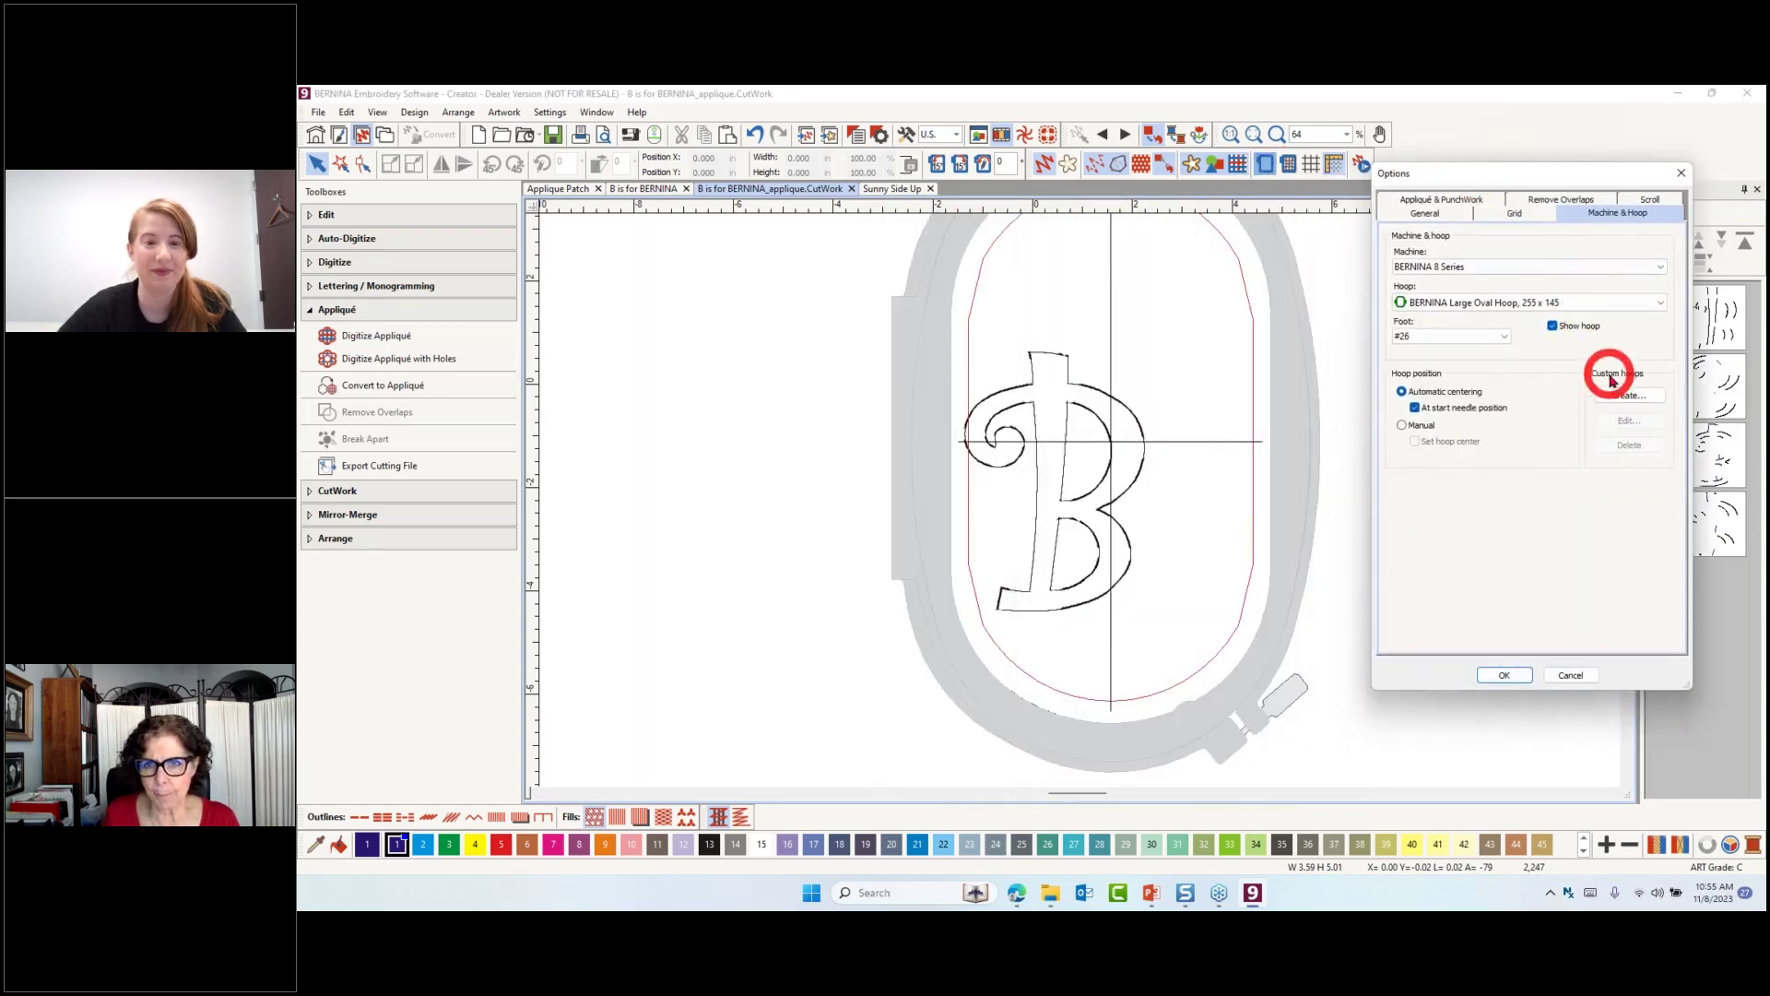
pyautogui.click(1414, 408)
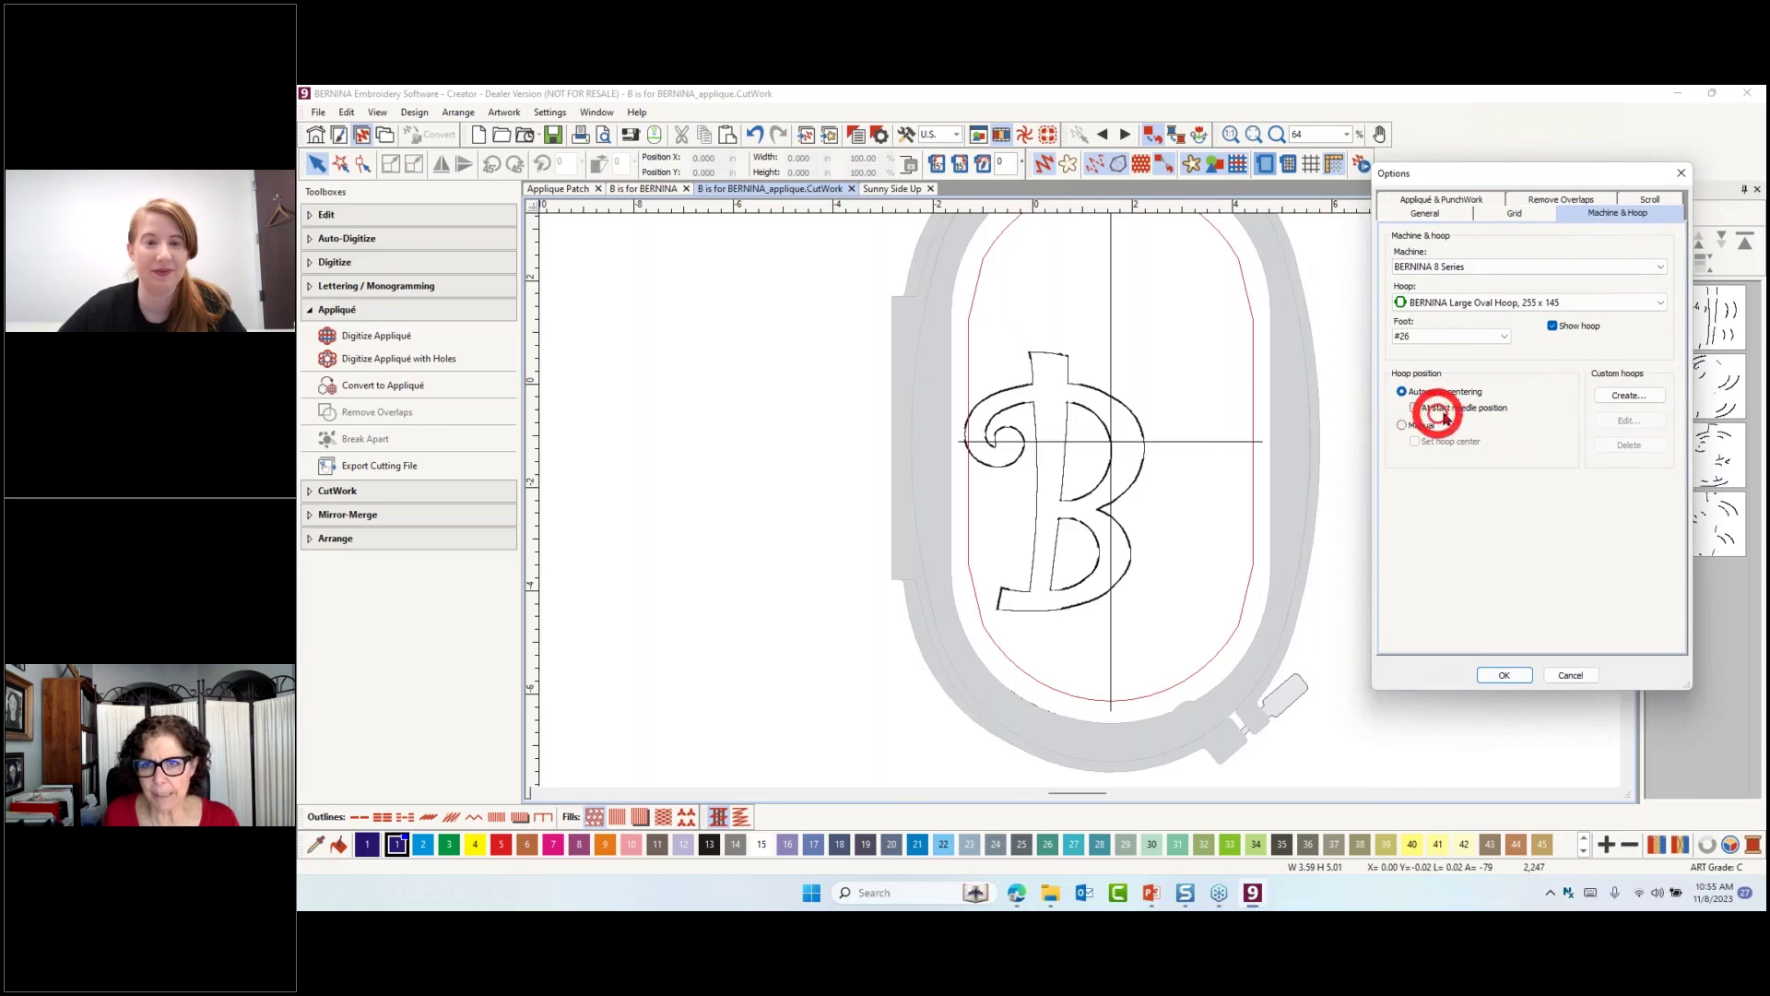
pyautogui.click(1499, 677)
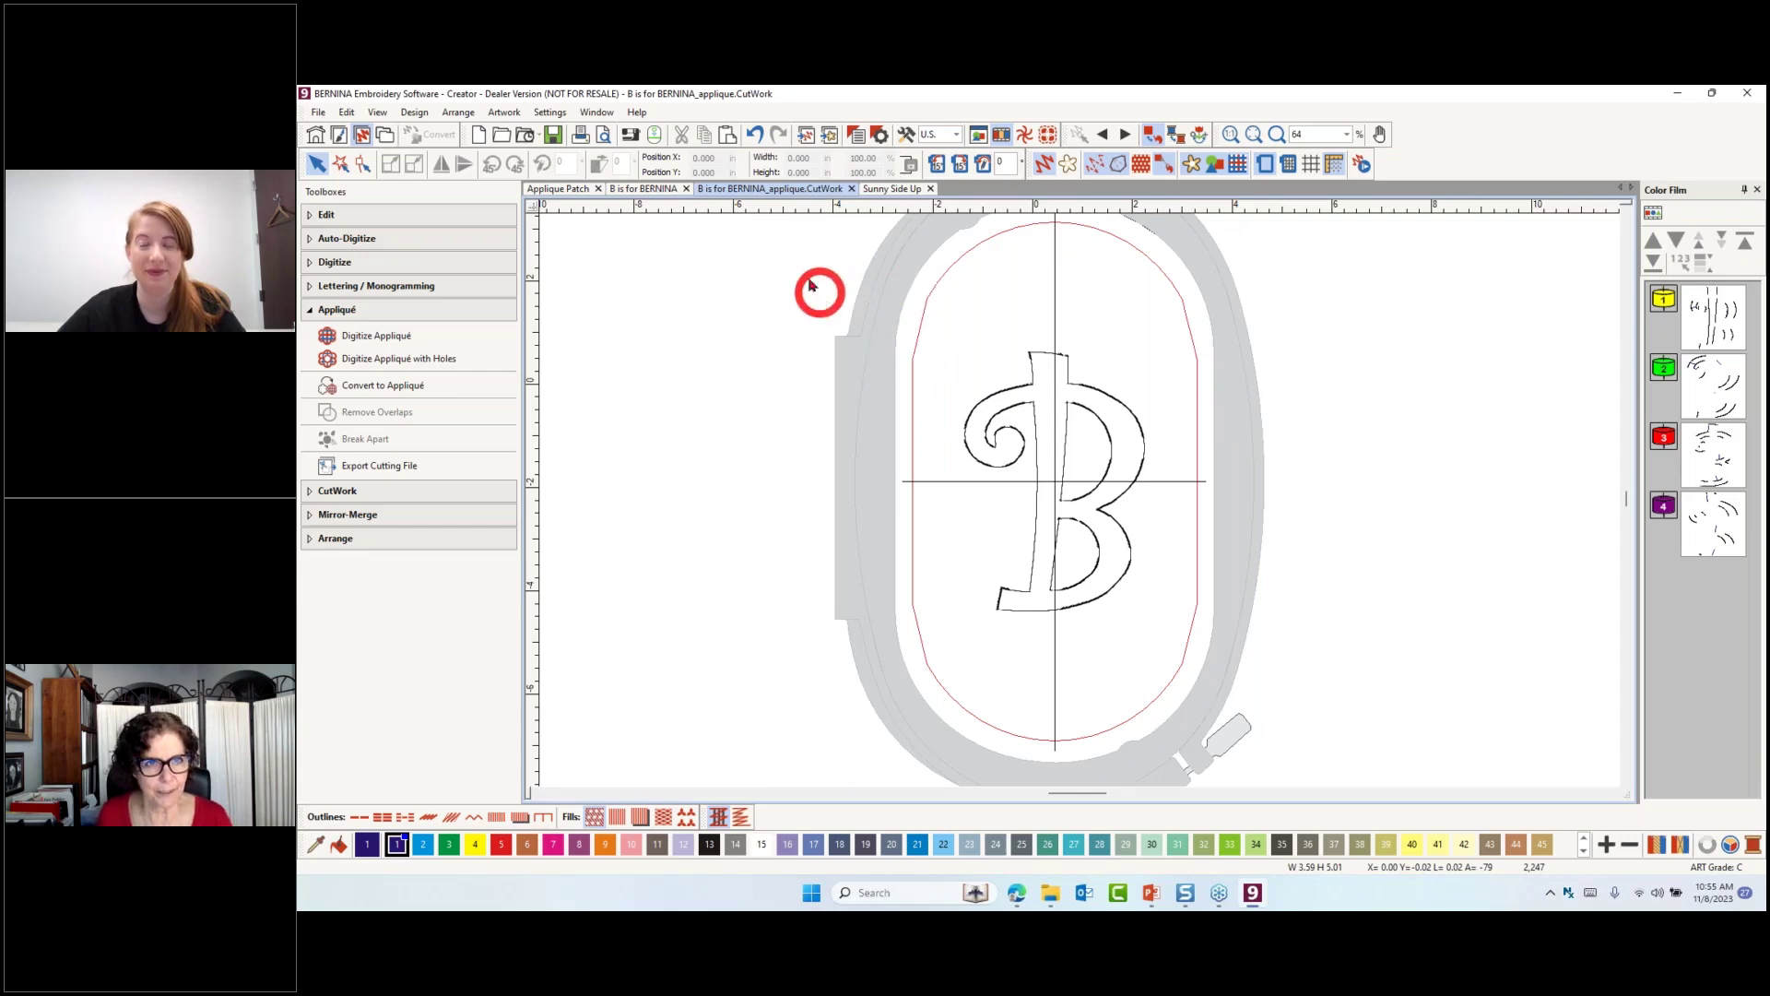
# Browse the featured software tutorials from the home screen and return to the embroidery canvas
pyautogui.click(316, 134)
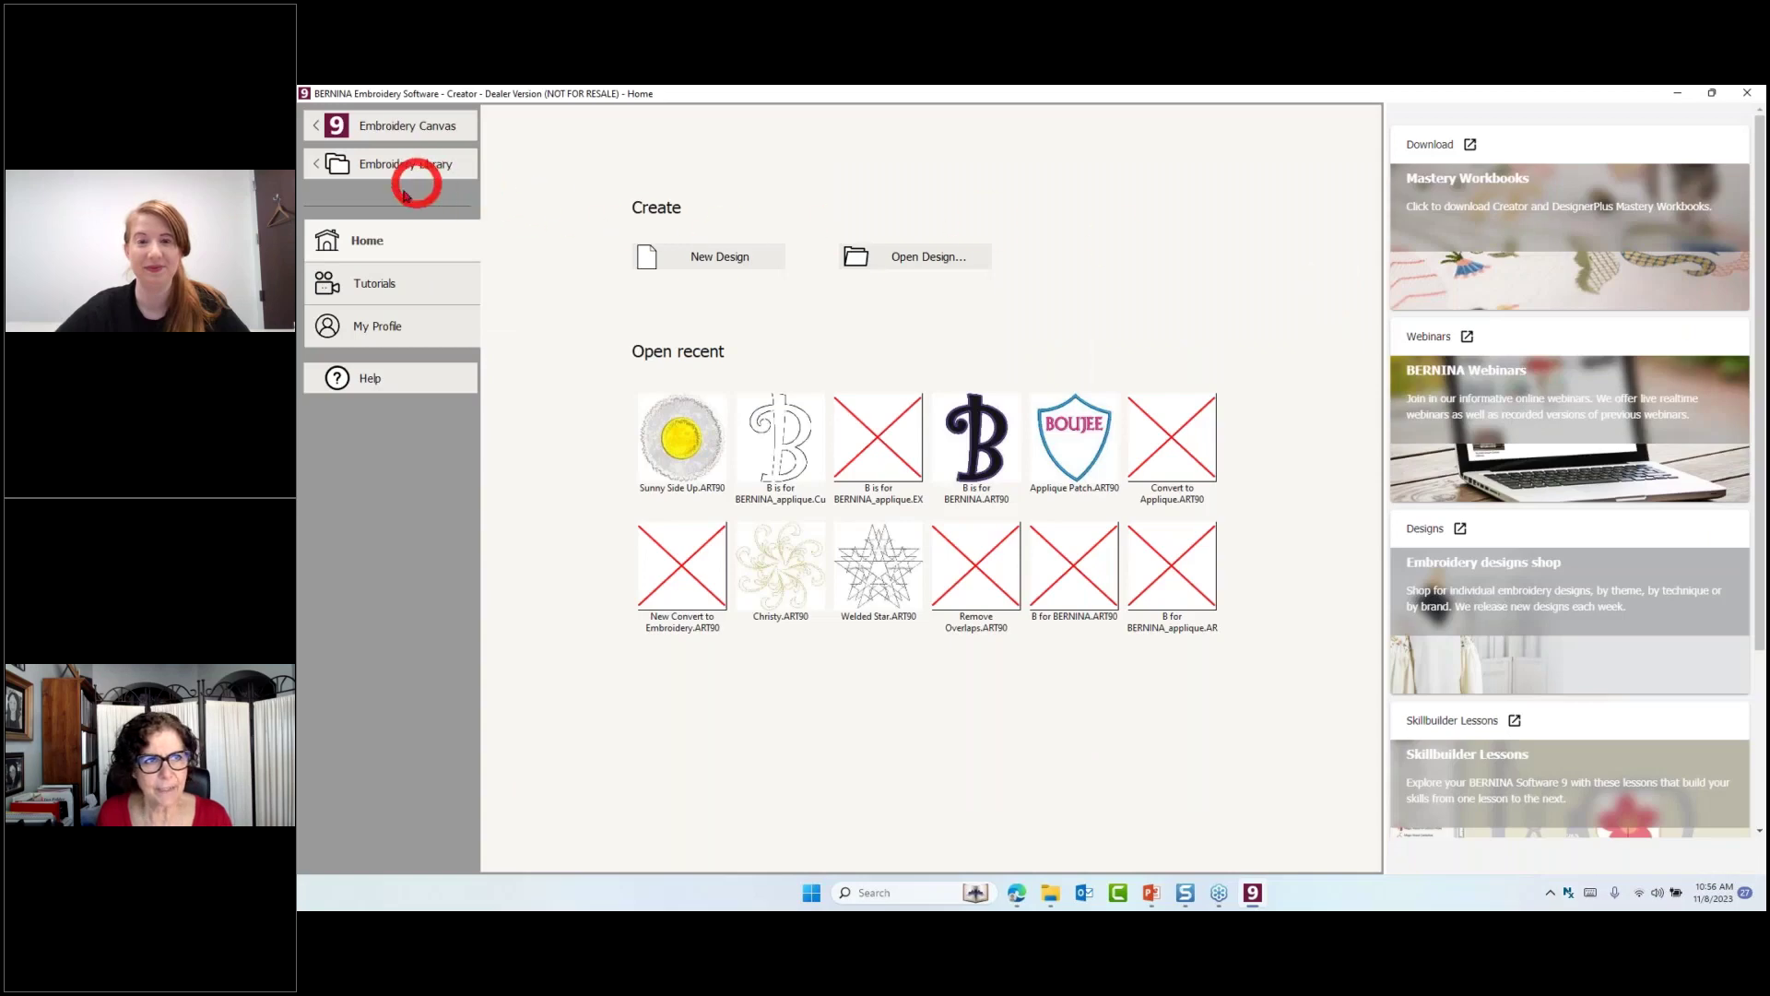
pyautogui.click(363, 286)
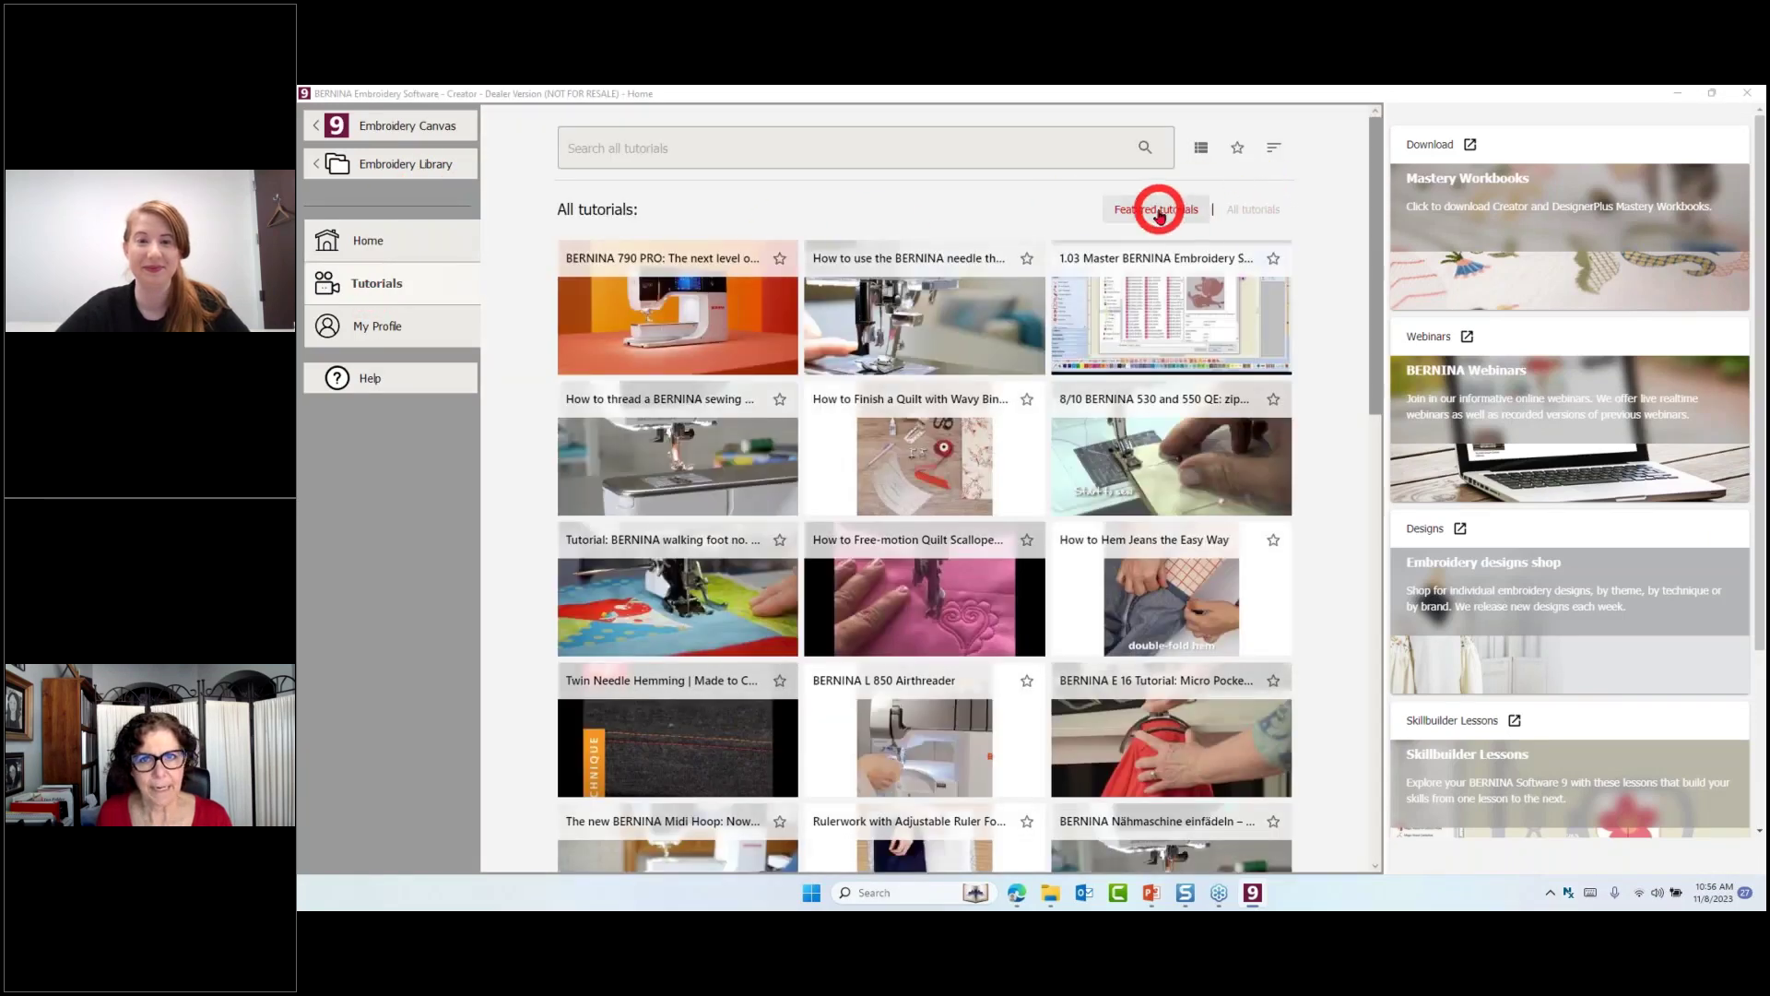
pyautogui.click(1158, 210)
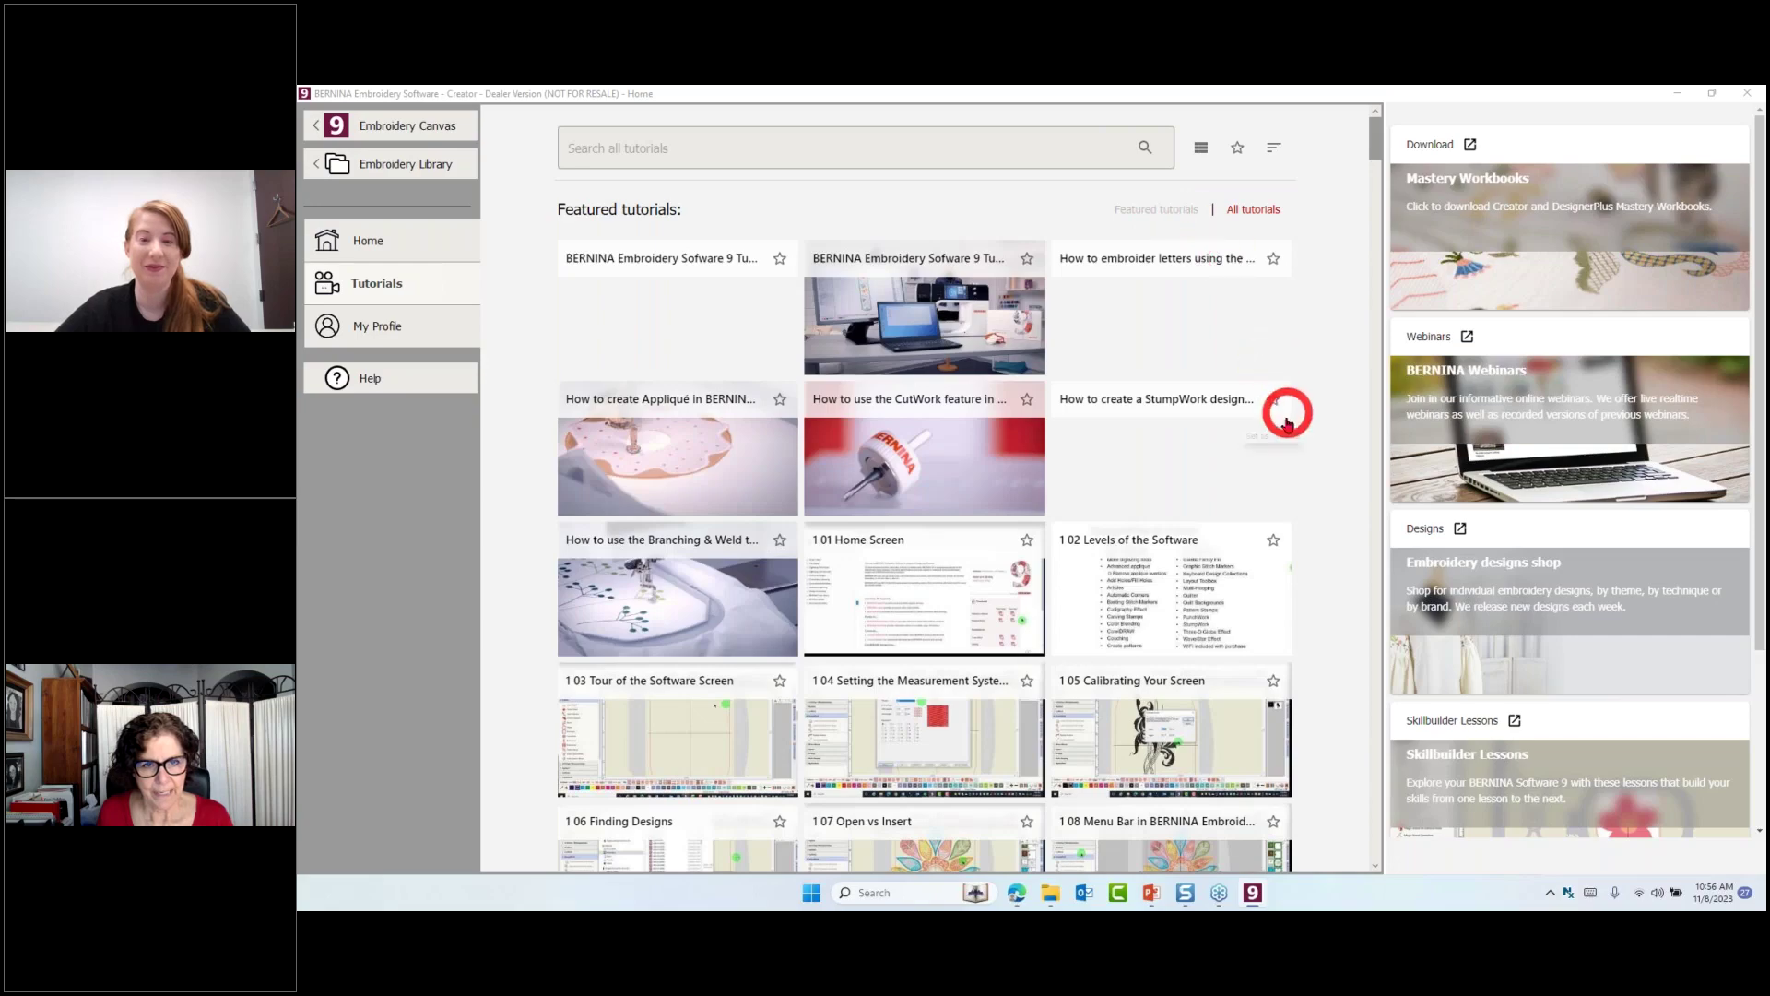
pyautogui.scroll(-5, 1281, 433)
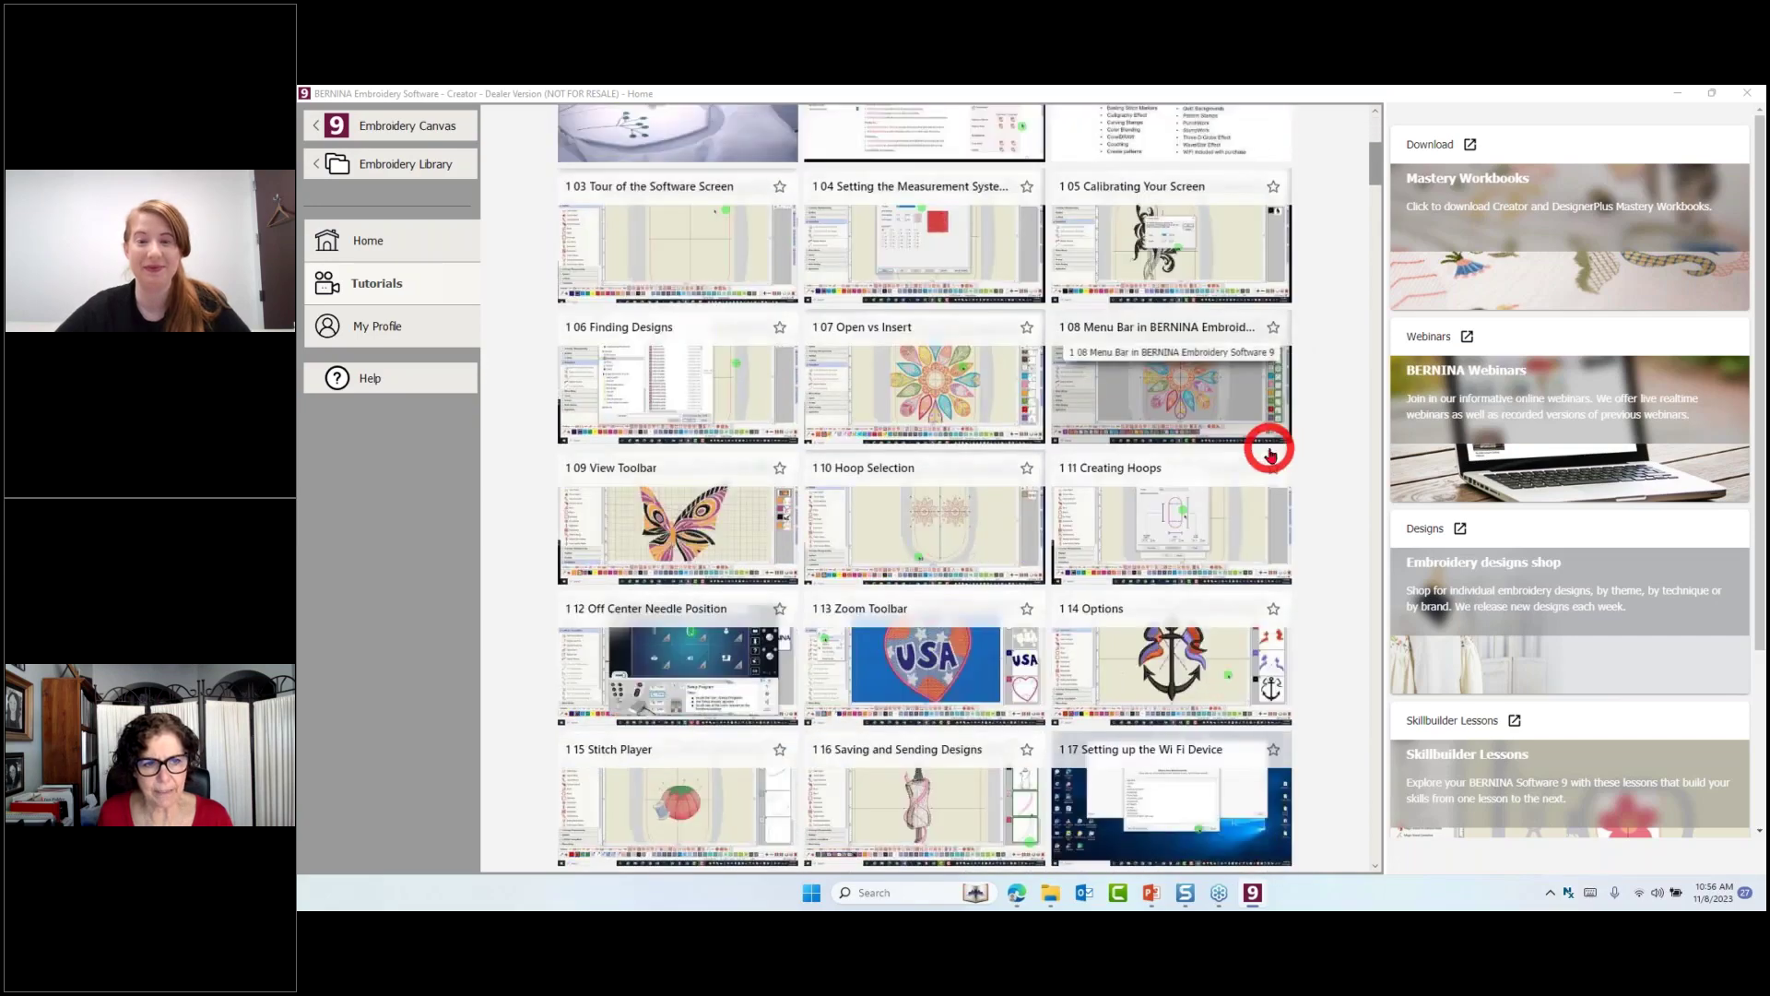
pyautogui.scroll(-7, 1270, 453)
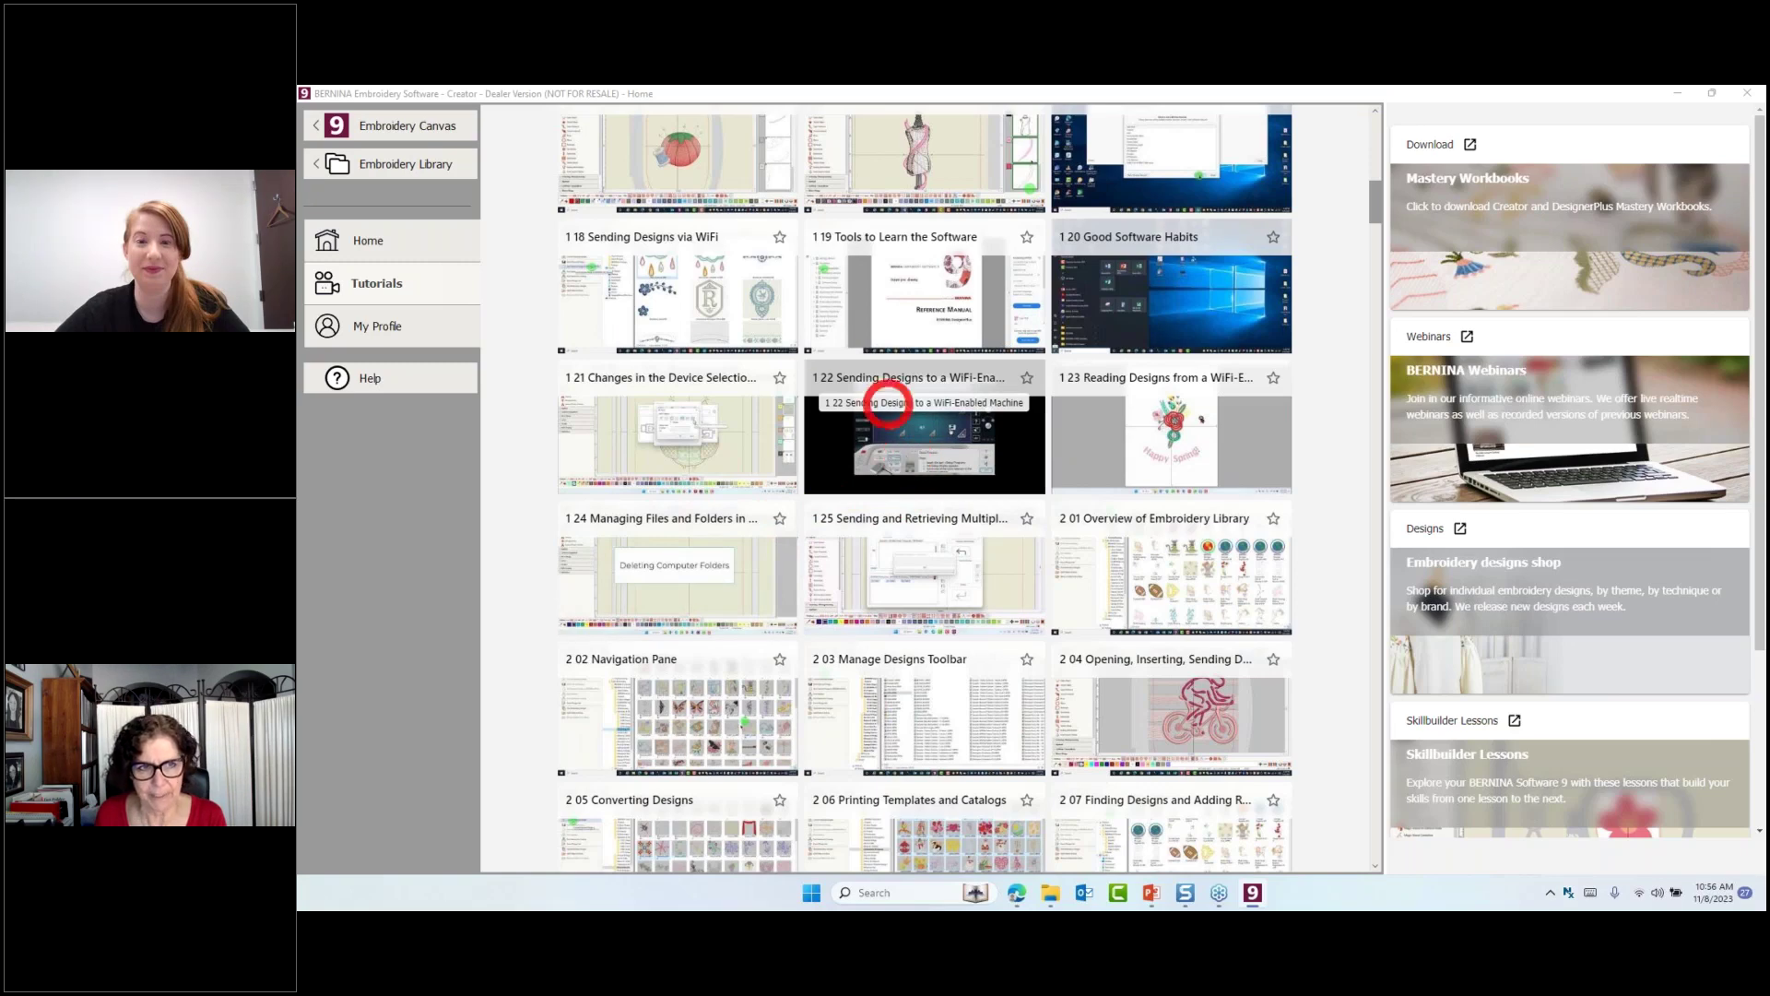
pyautogui.click(386, 127)
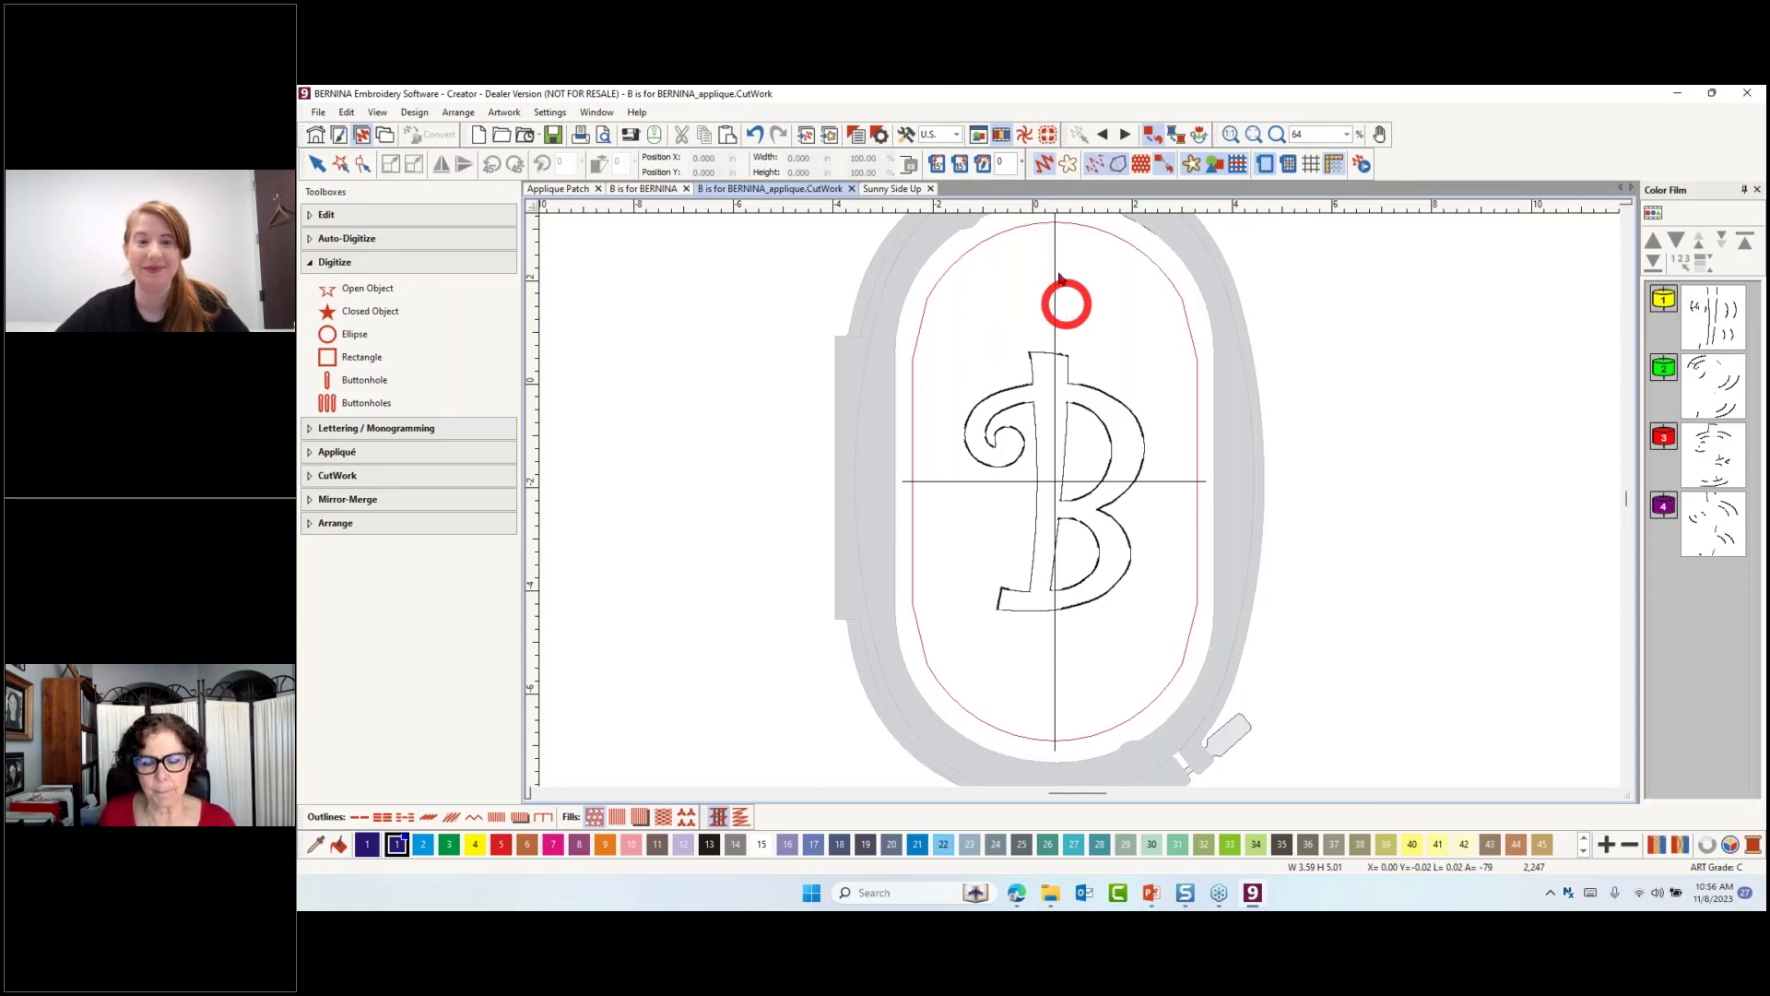
# View the device options for sending the B cutting design to a machine and dismiss them without sending
pyautogui.click(631, 137)
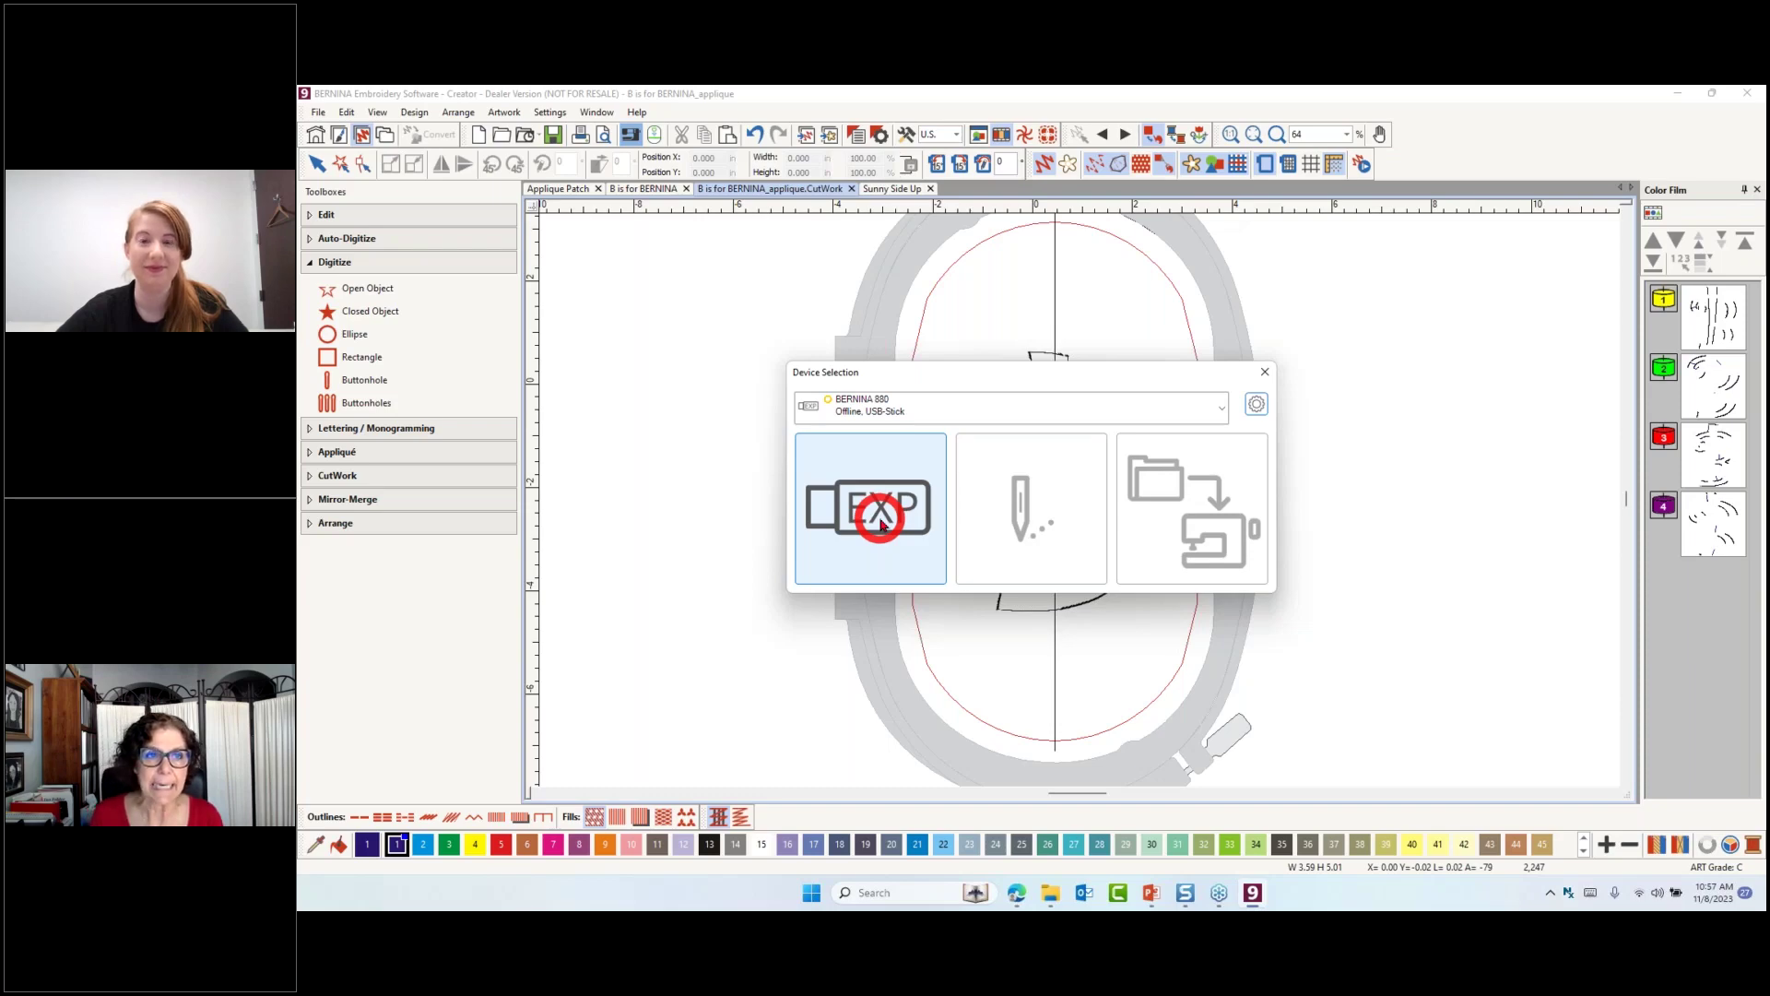
pyautogui.click(1264, 373)
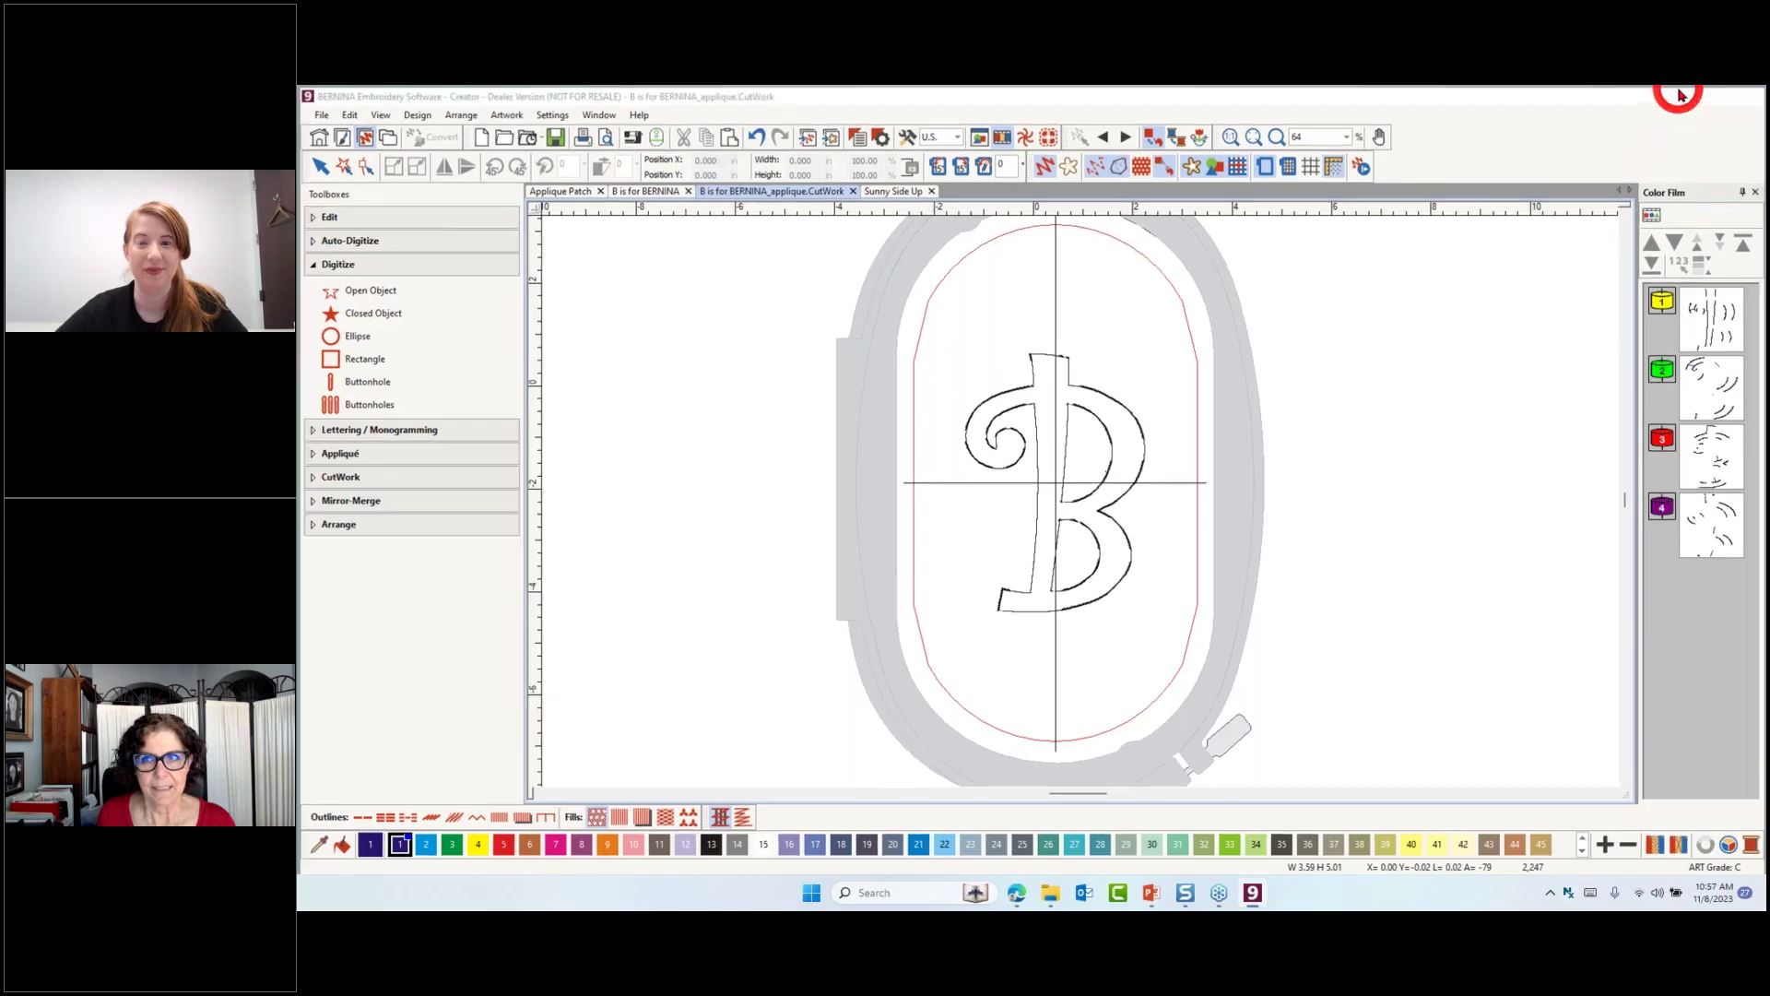
# Delete the two single-stitch outlines along the edges of the shield's satin border in the Applique Patch design
pyautogui.click(1680, 95)
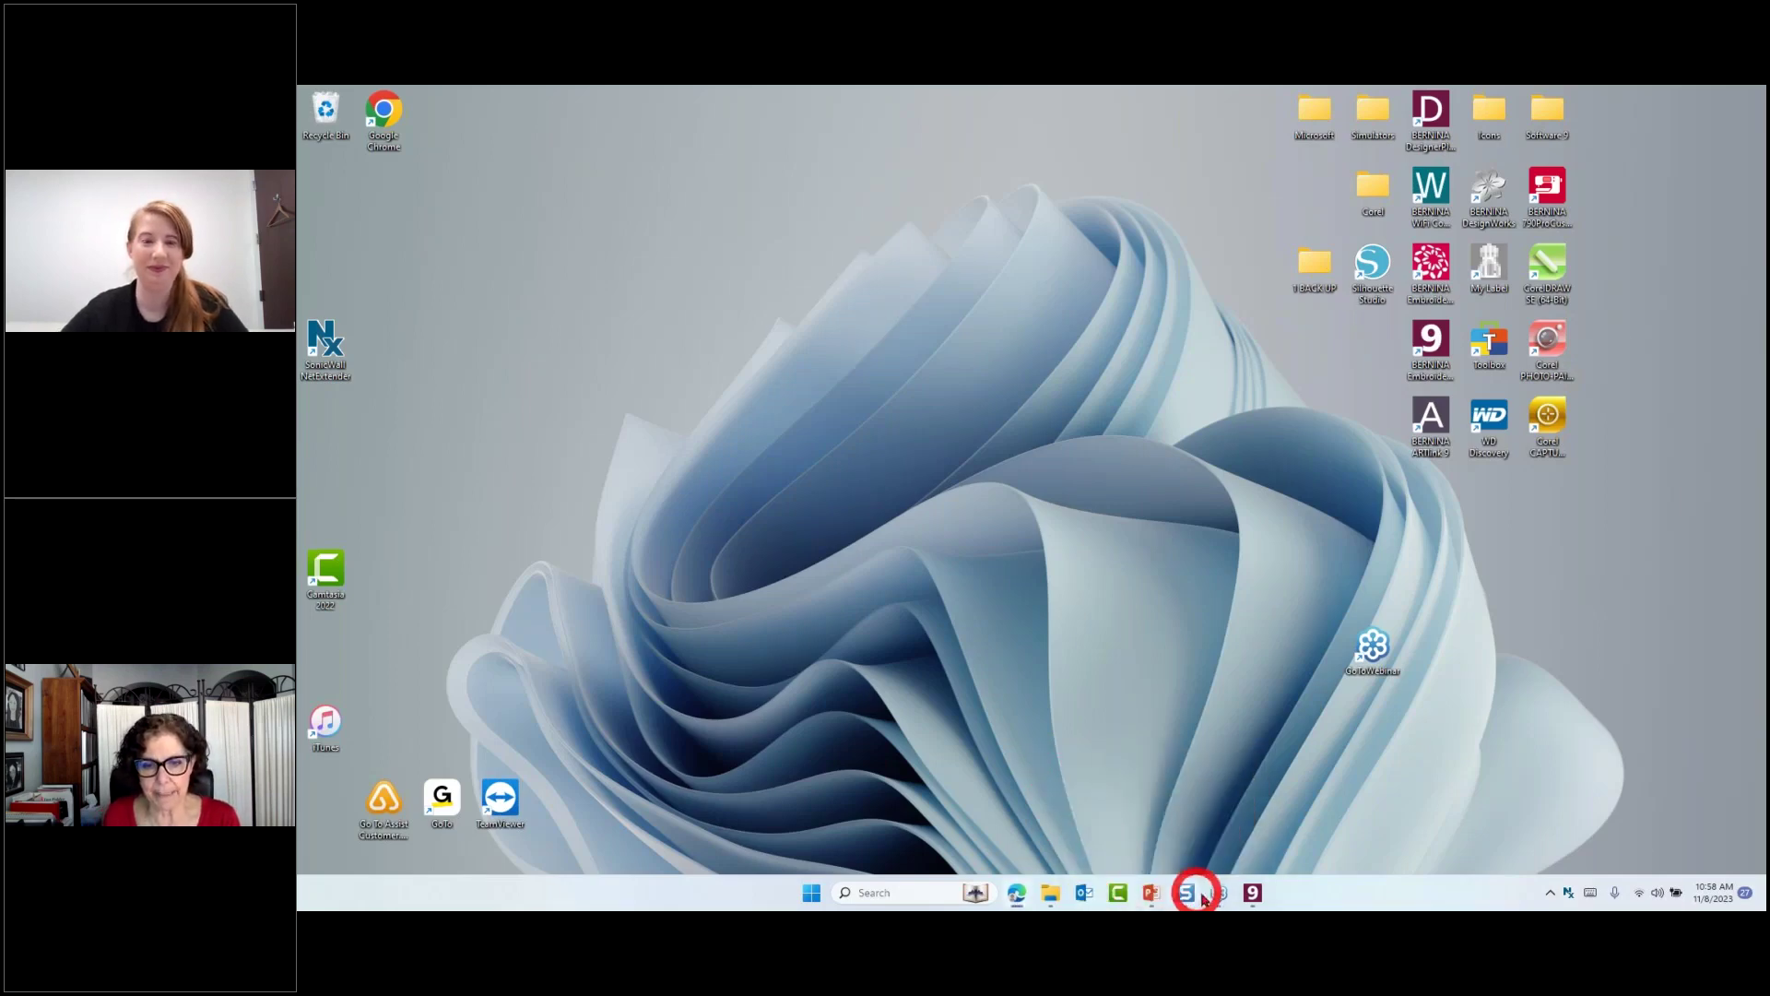
pyautogui.click(1252, 891)
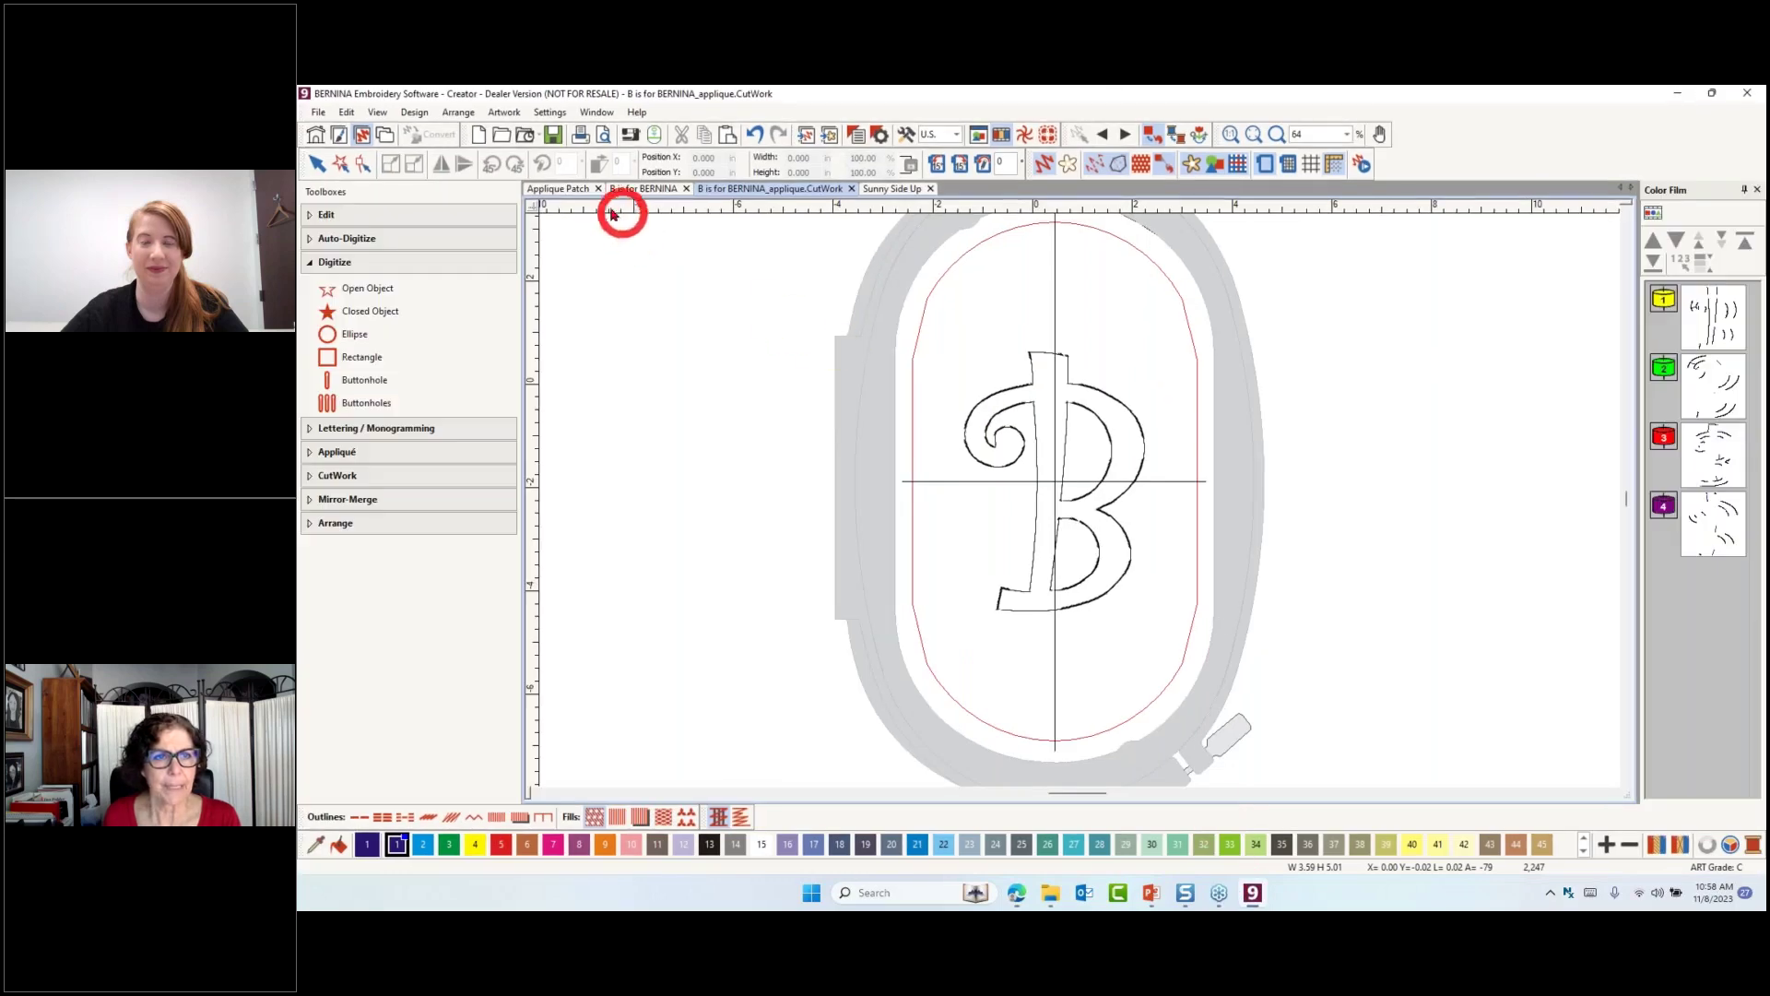
pyautogui.click(561, 188)
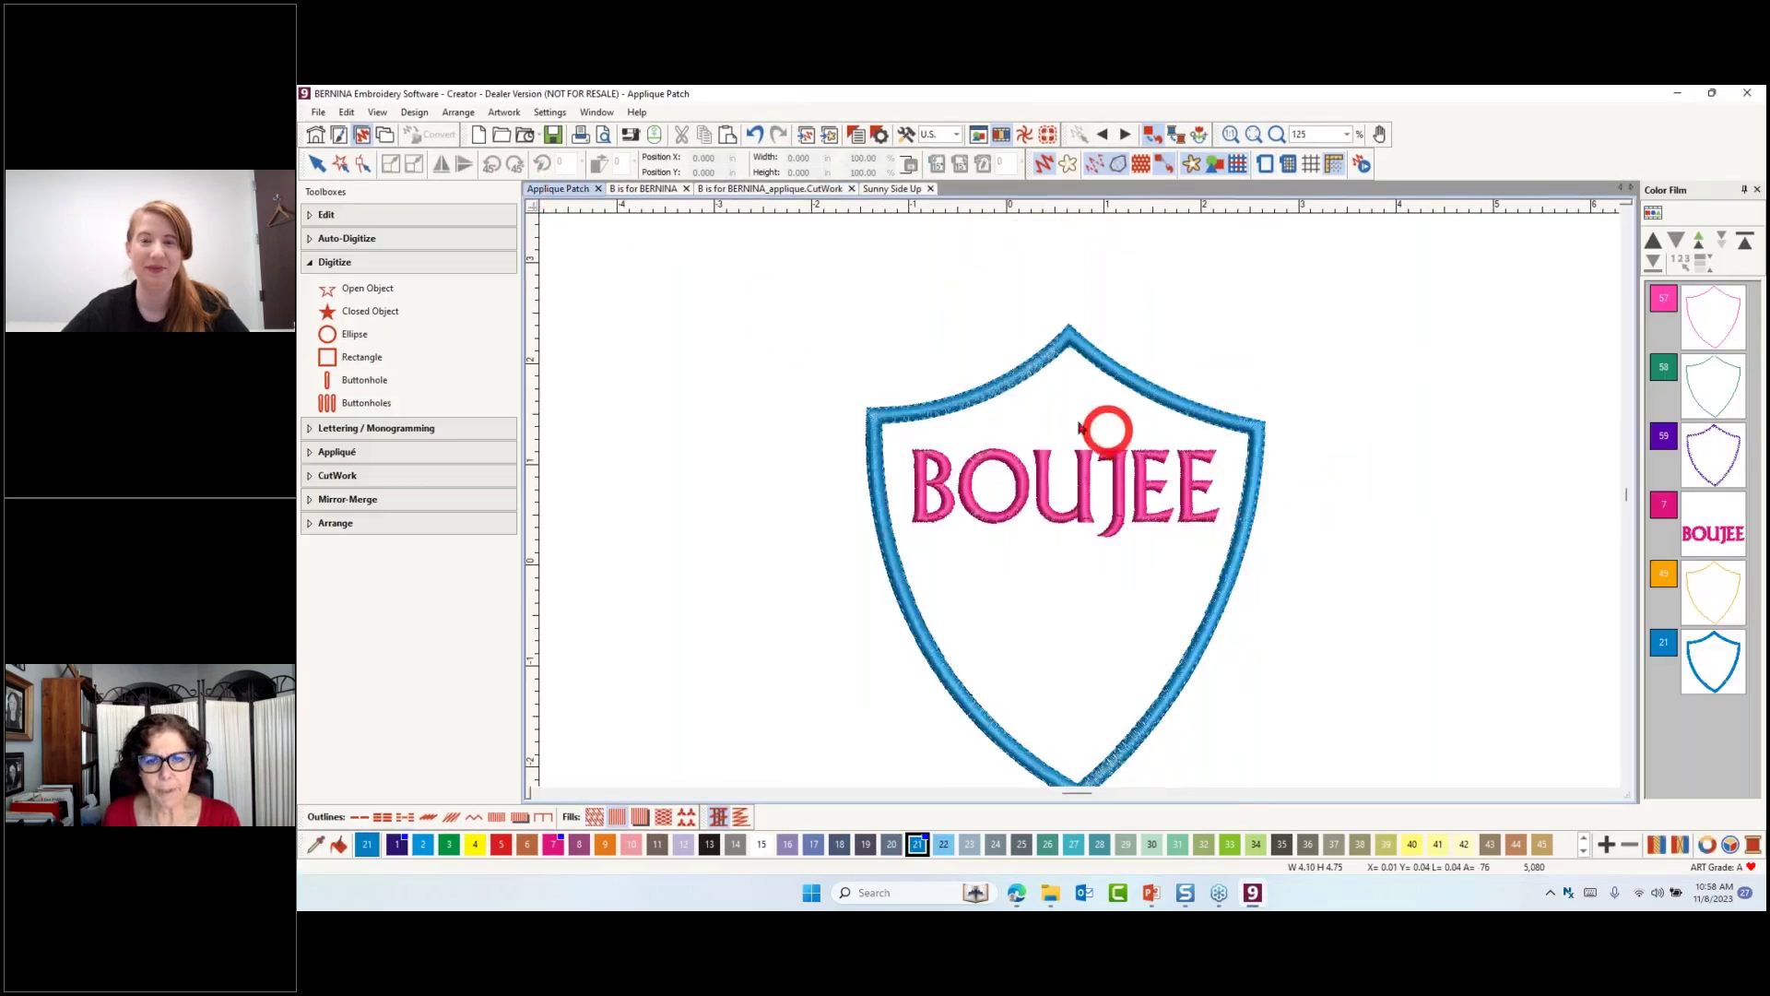
pyautogui.scroll(3, 1081, 427)
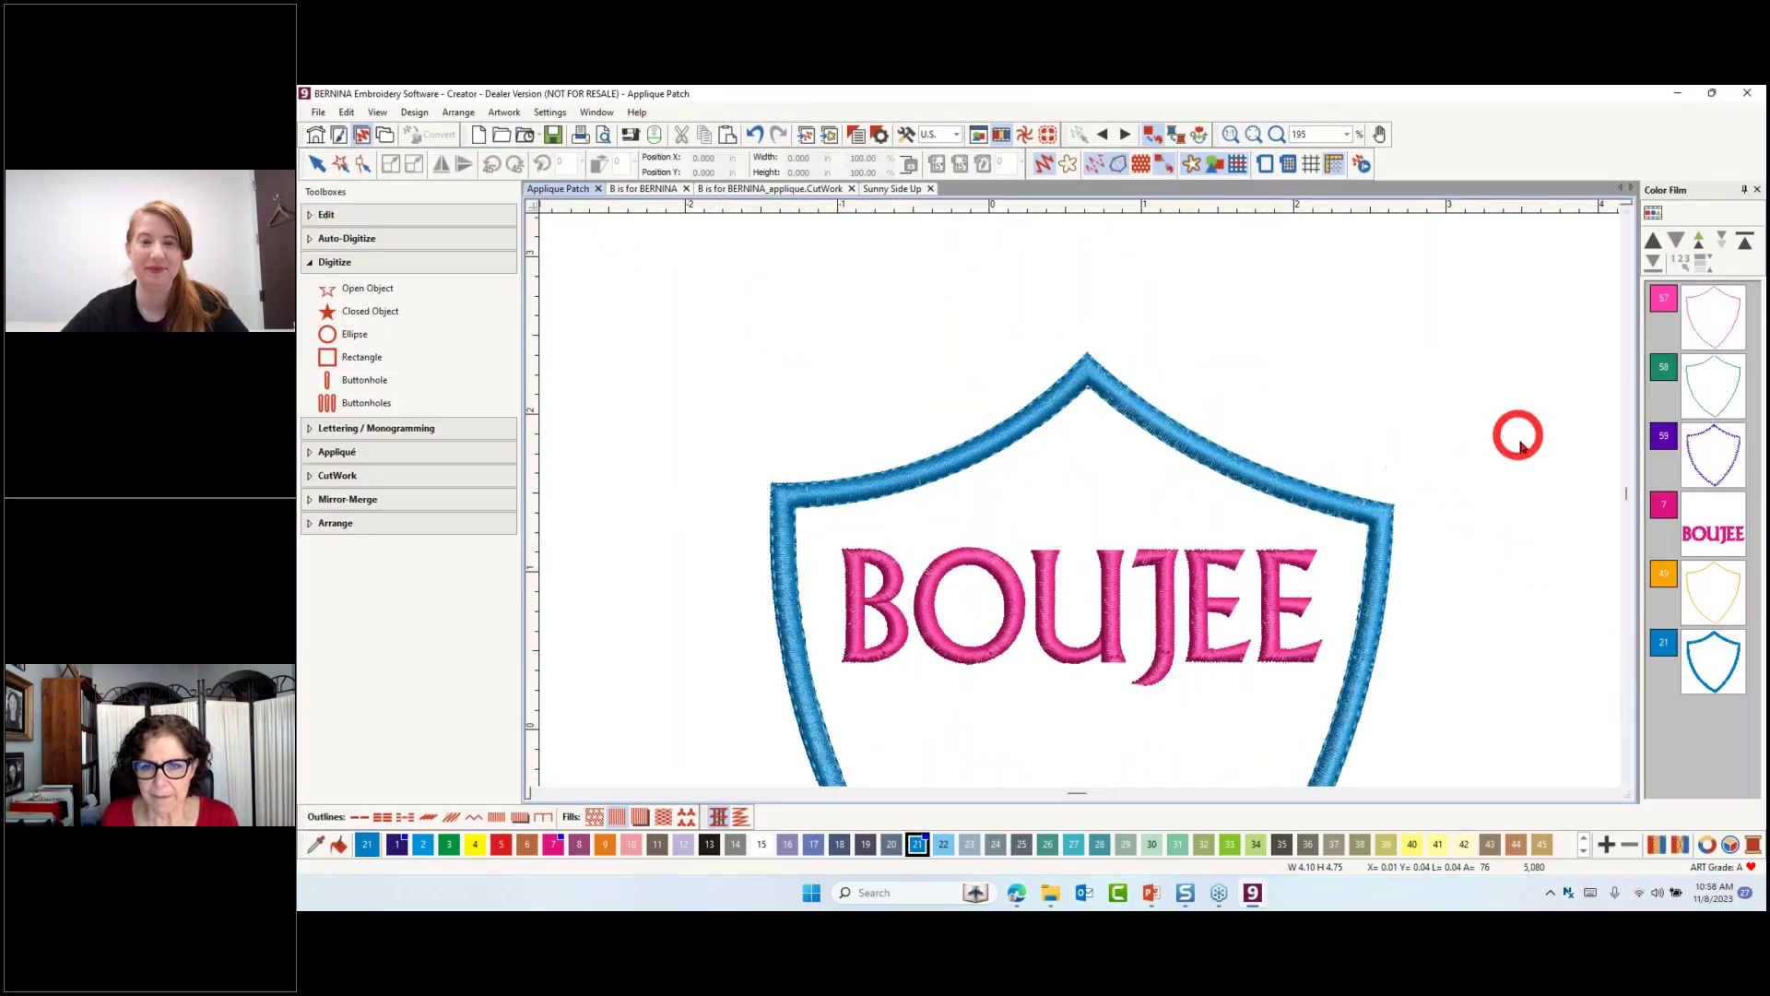
pyautogui.click(1653, 212)
pyautogui.scroll(-3, 1697, 649)
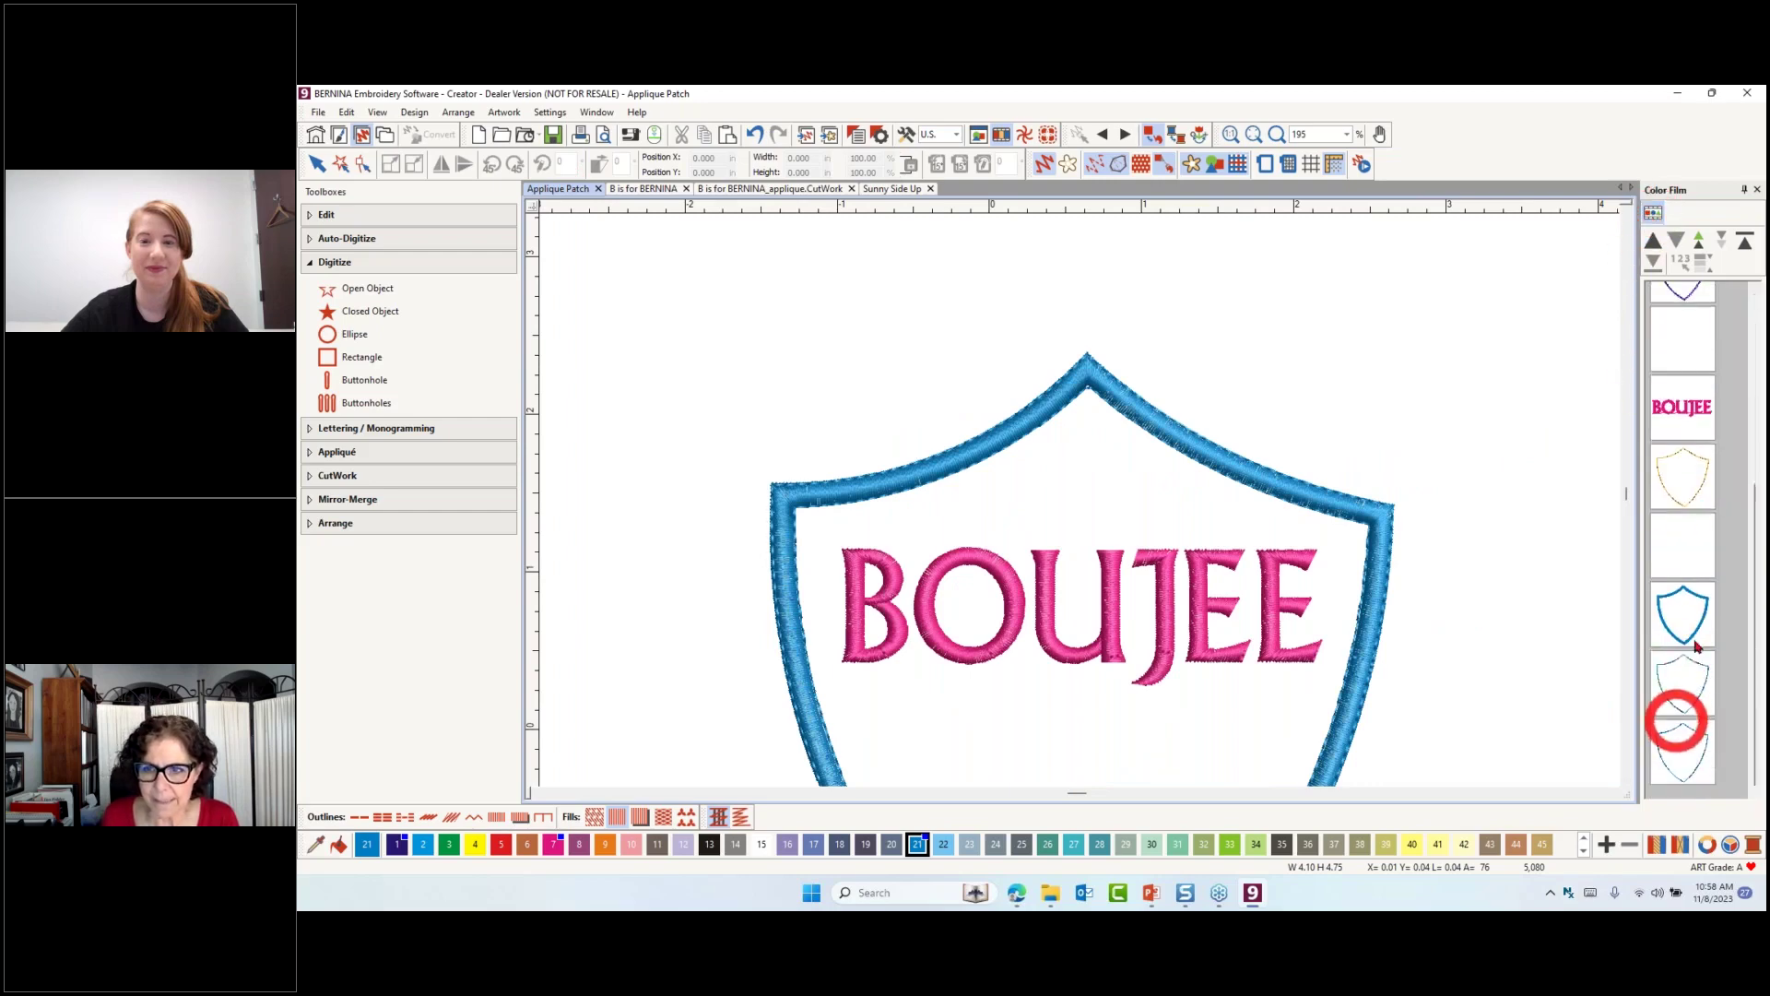
pyautogui.click(1677, 703)
pyautogui.keyDown('ctrl'); pyautogui.click(1675, 754); pyautogui.keyUp('ctrl')
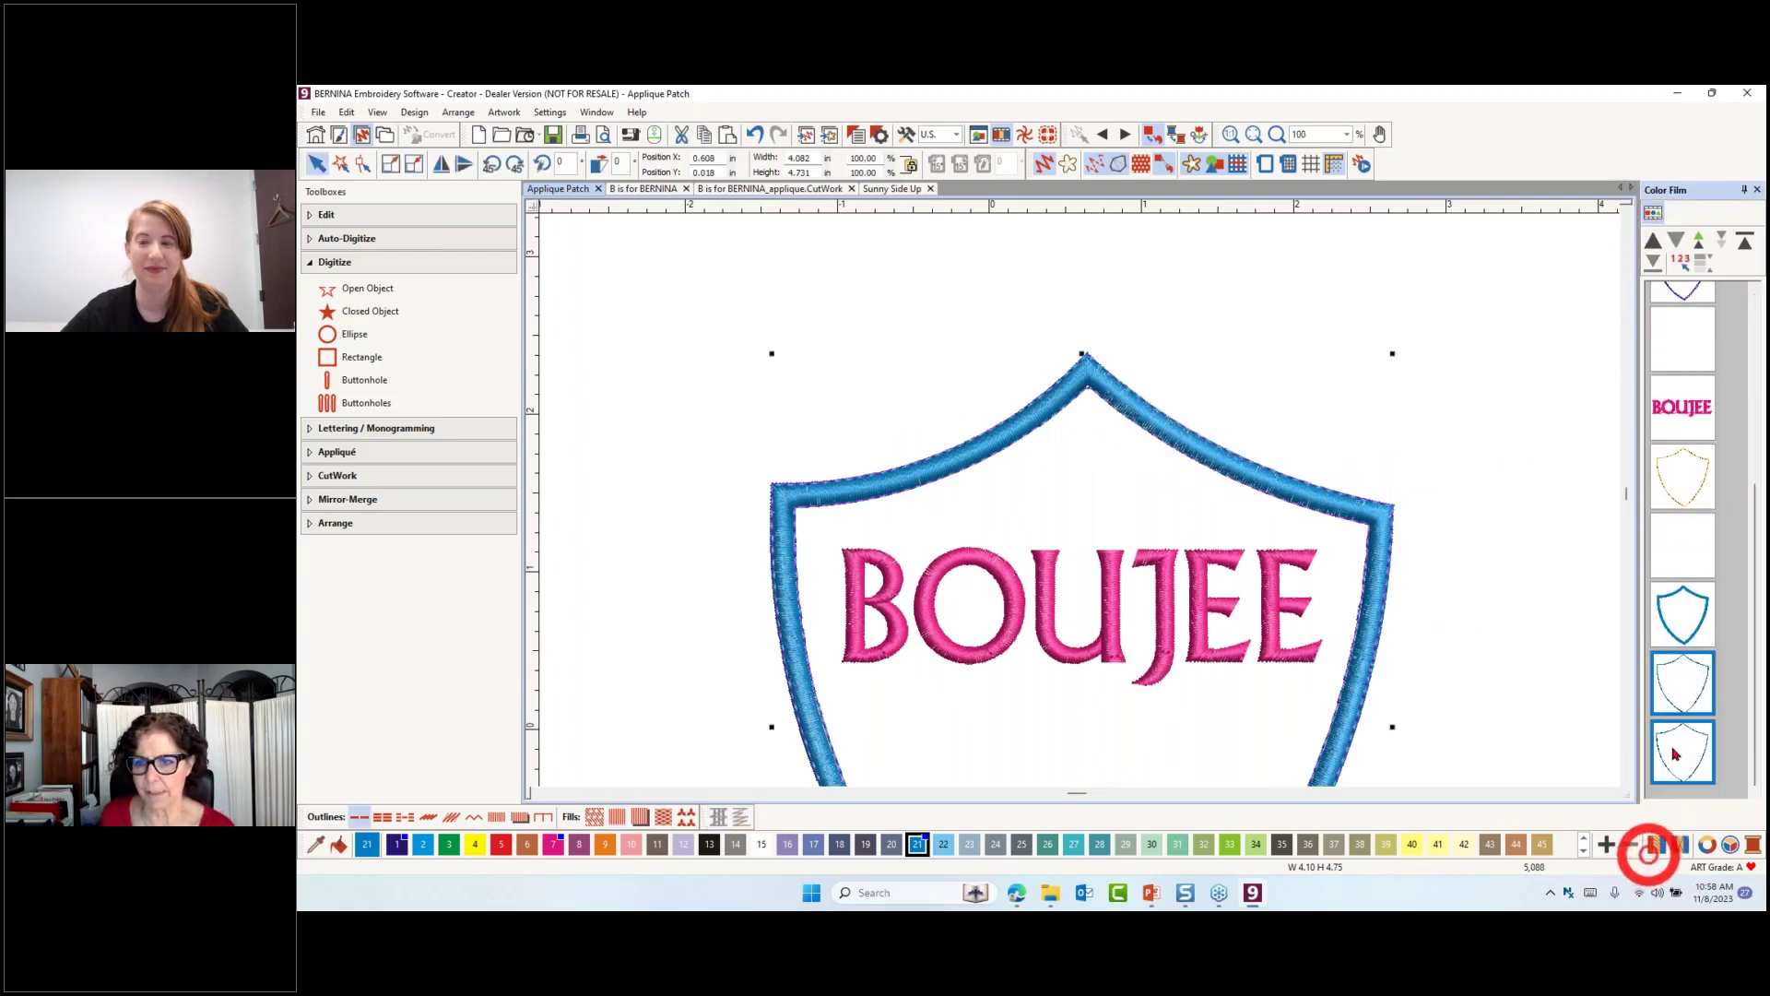
pyautogui.press('Delete')
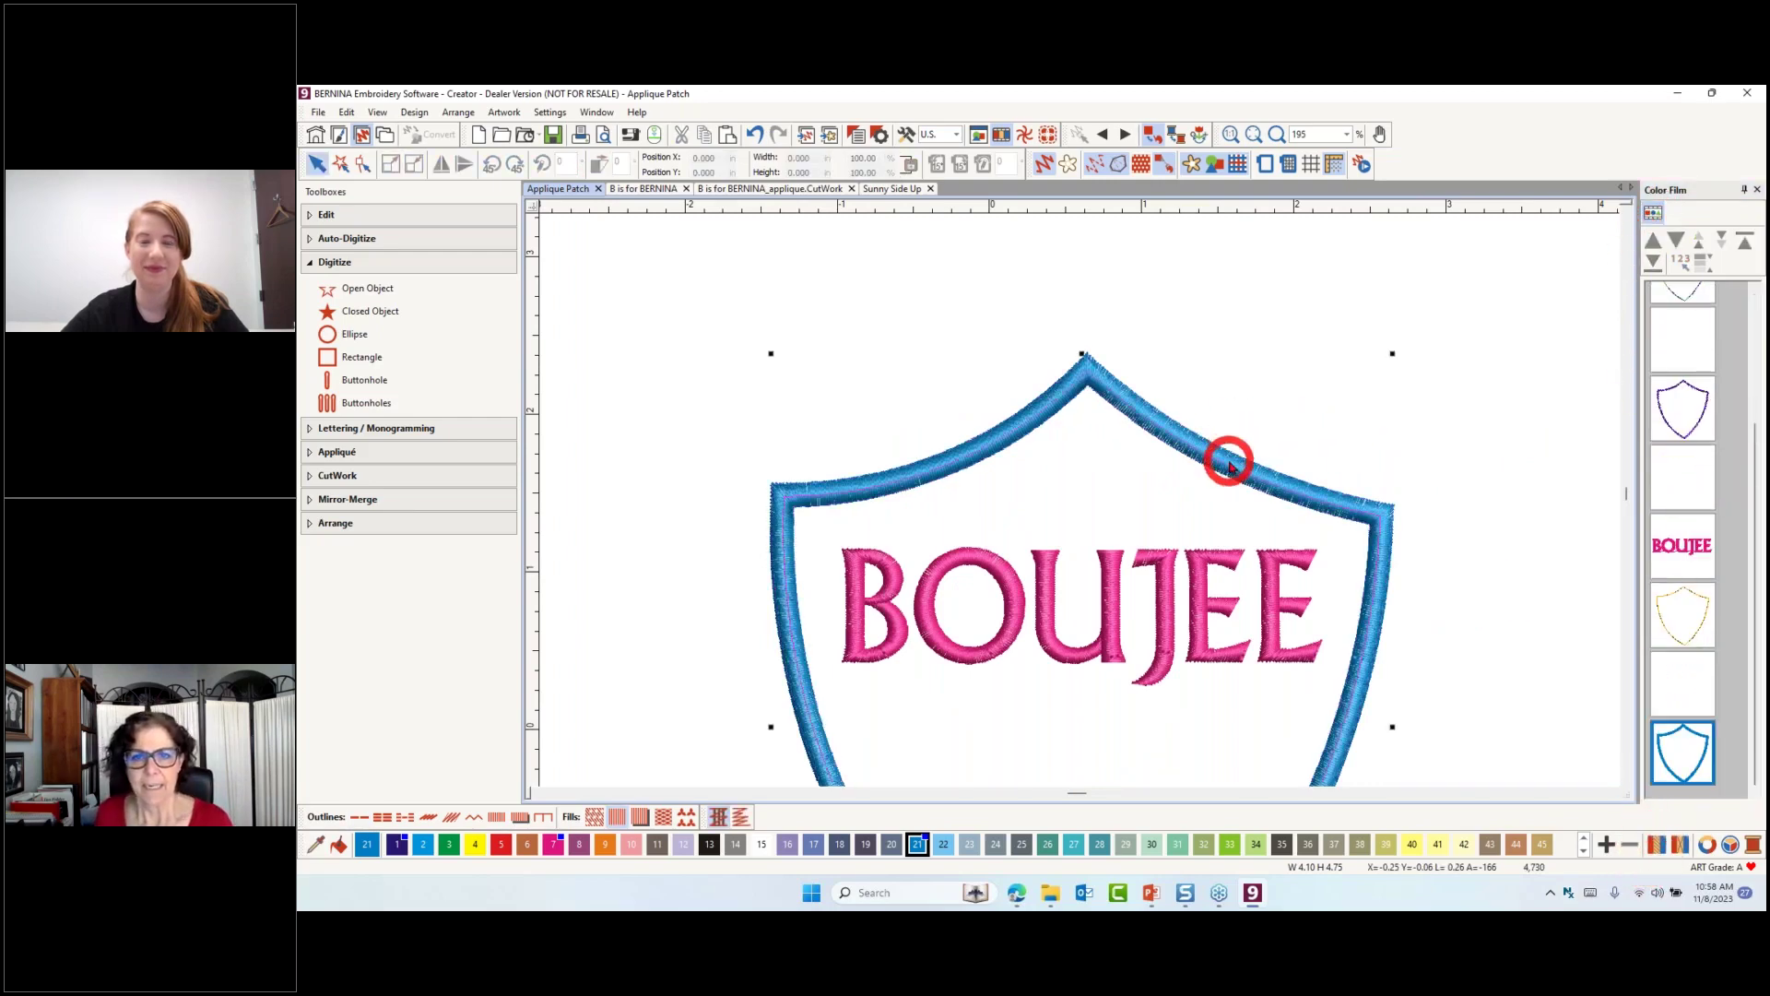
# Add Triple-stitch object outlines and one Triple-stitch offset outline at -0.148 in to the shield's blue satin border
pyautogui.click(327, 216)
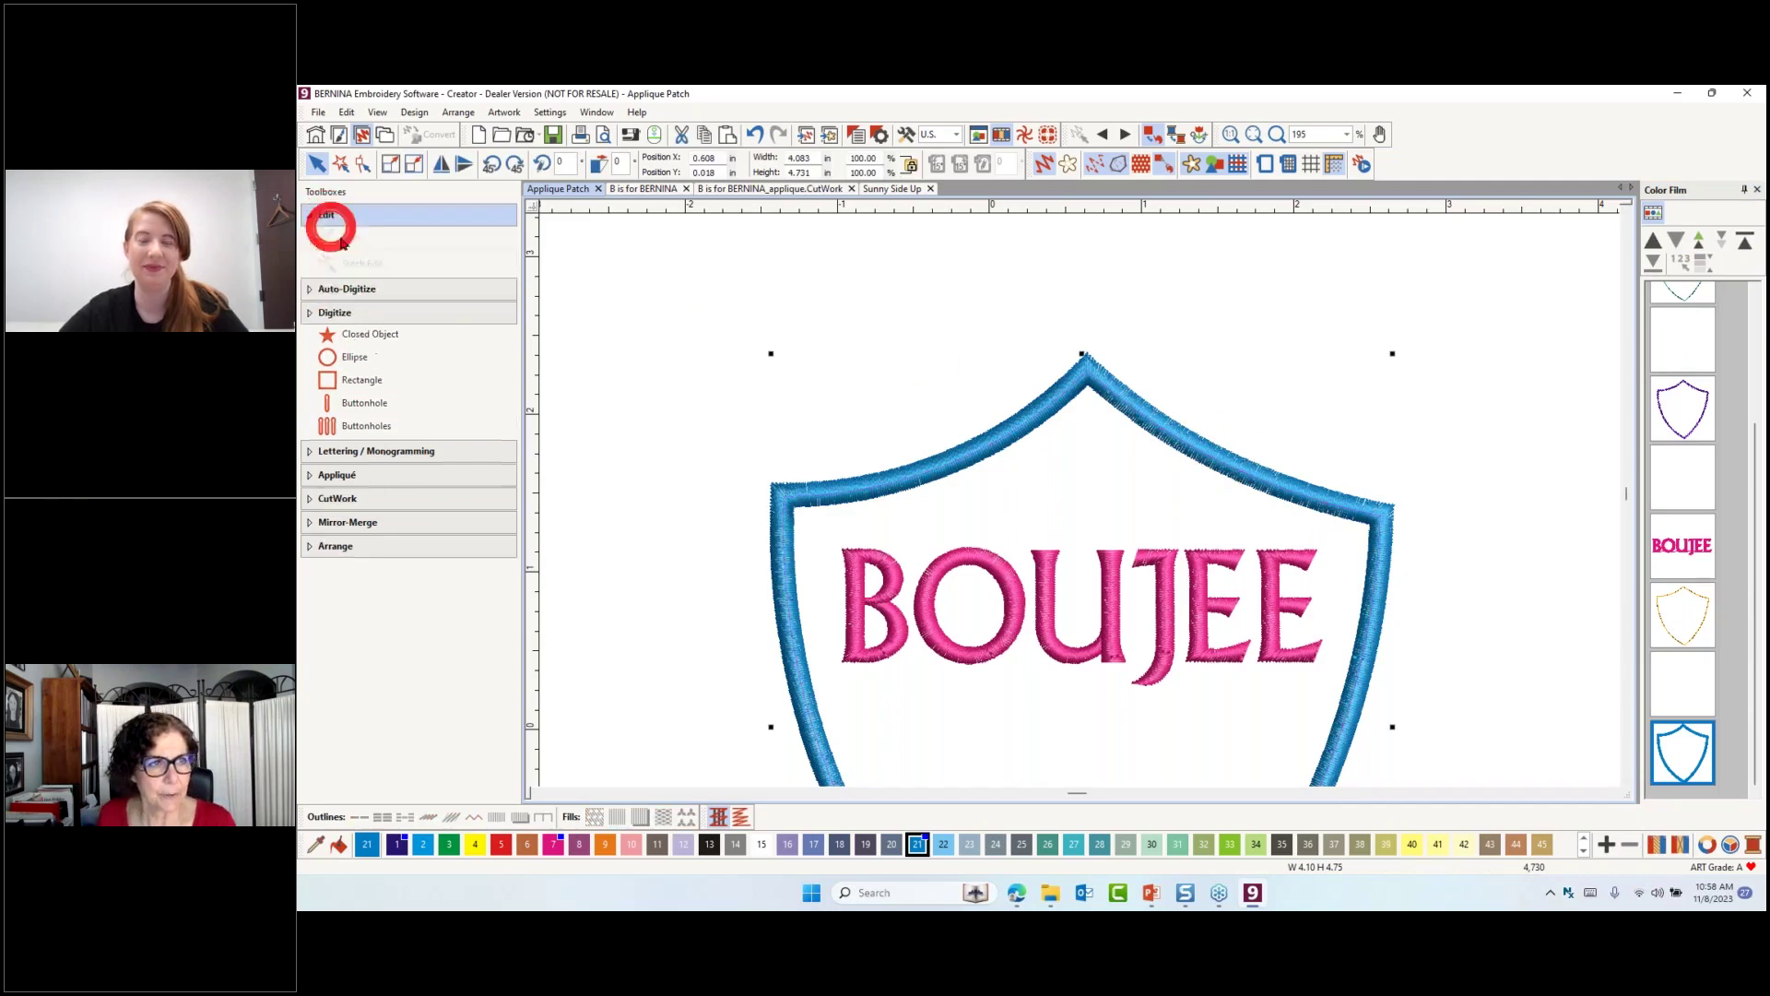
pyautogui.click(351, 341)
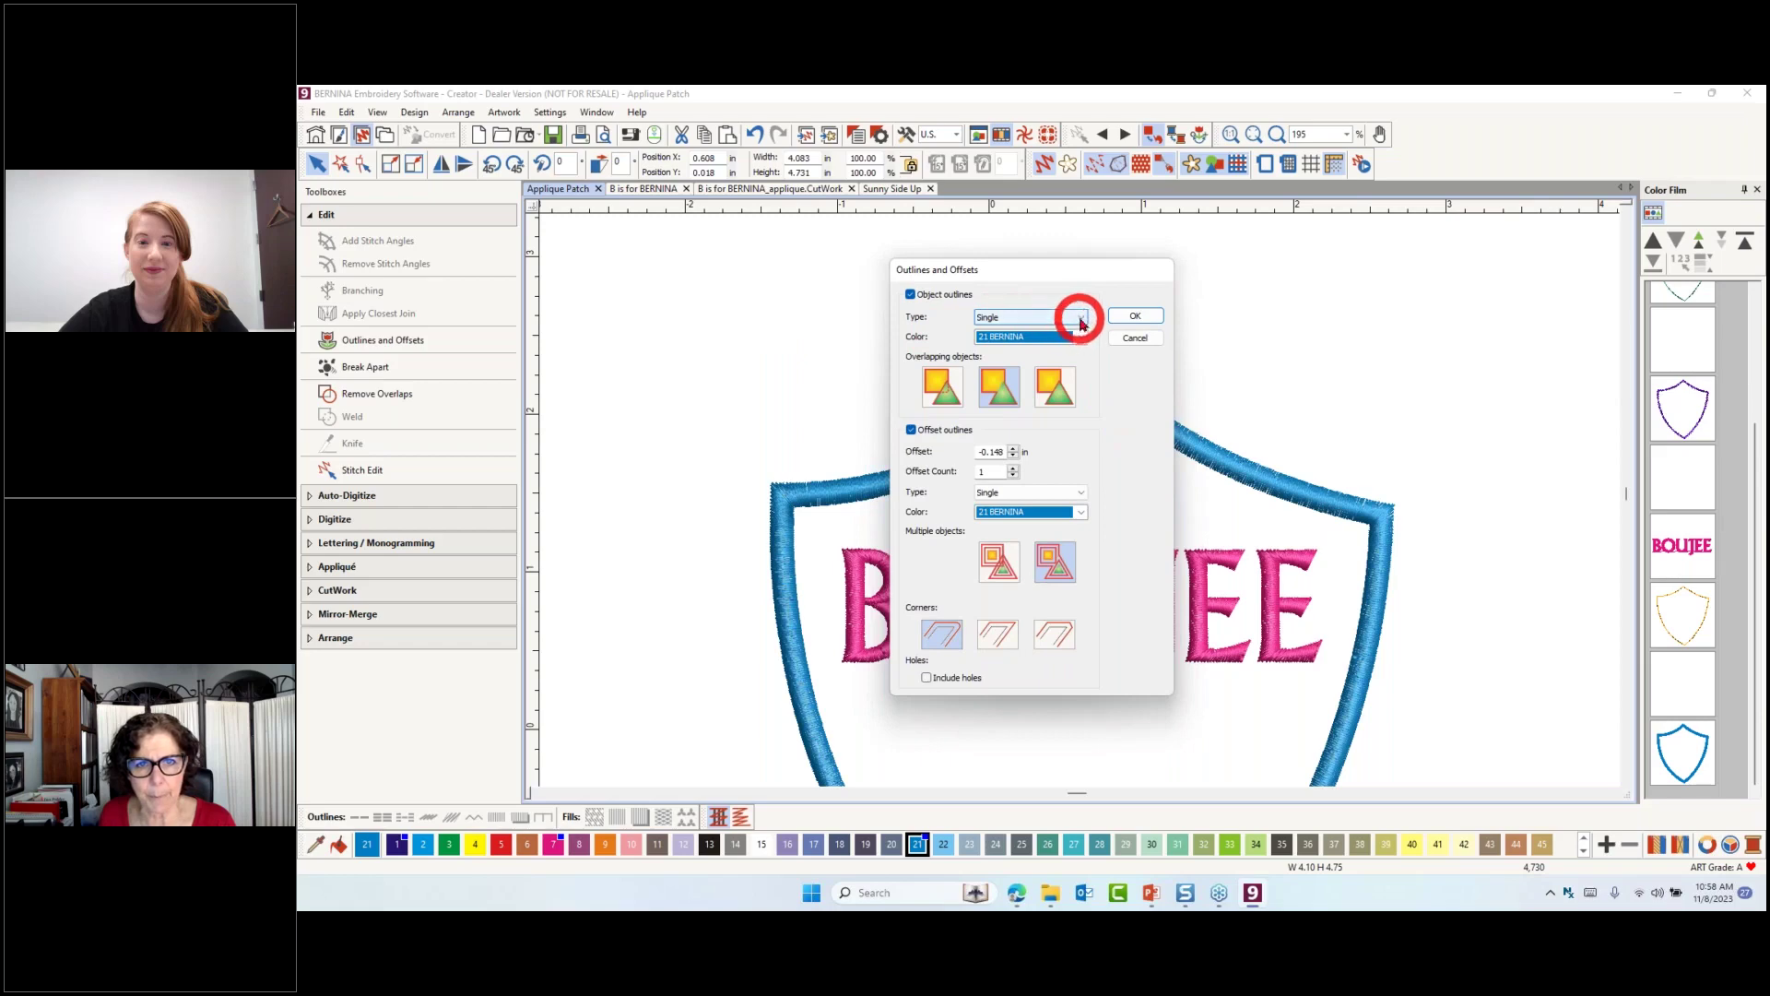
pyautogui.click(1080, 318)
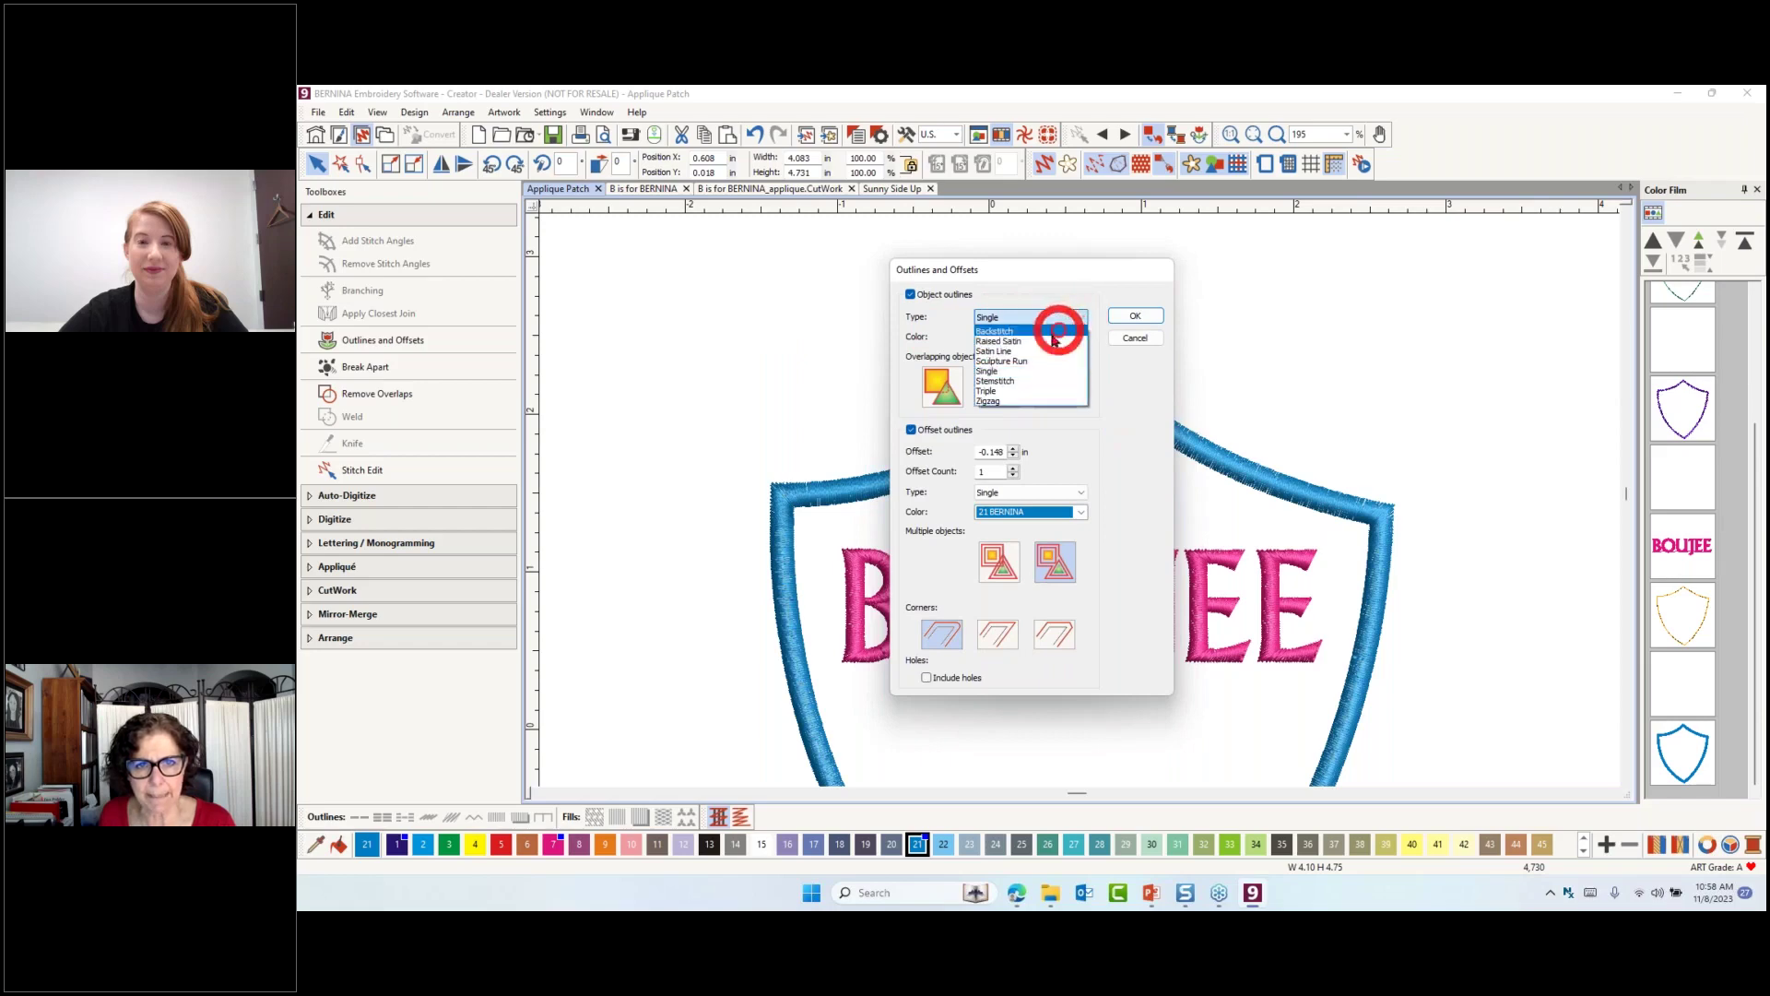
pyautogui.click(1008, 393)
pyautogui.click(1081, 494)
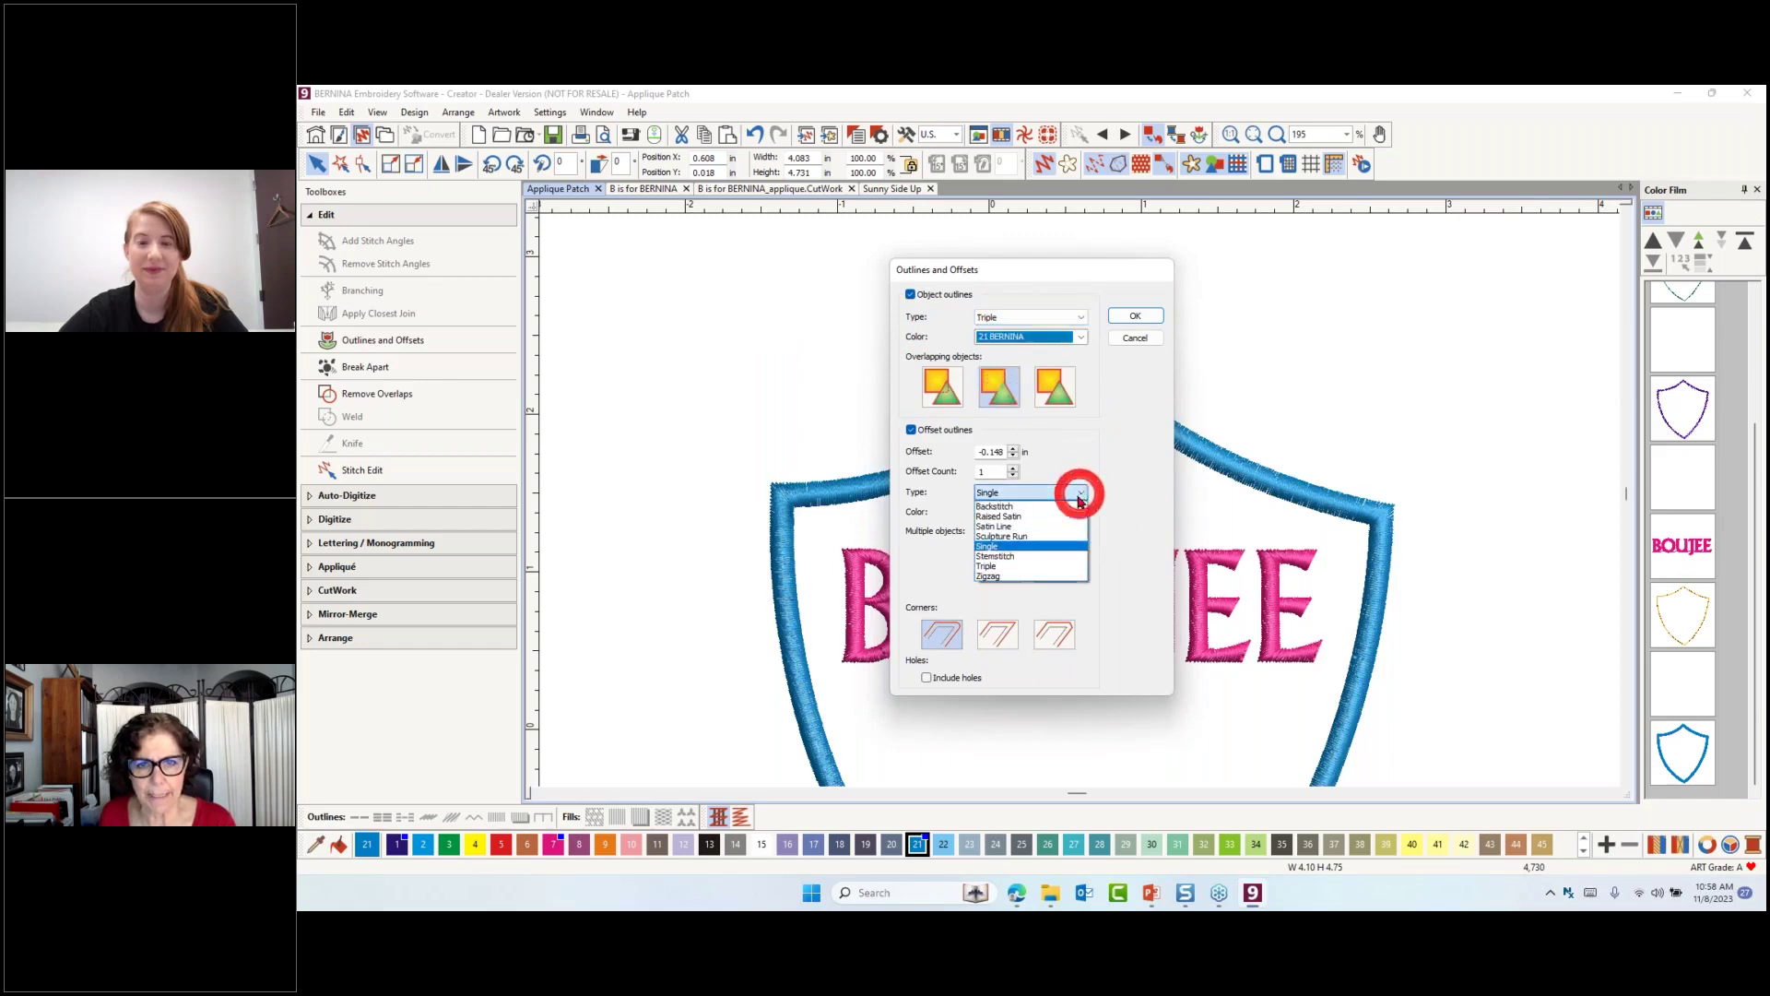
pyautogui.click(1020, 566)
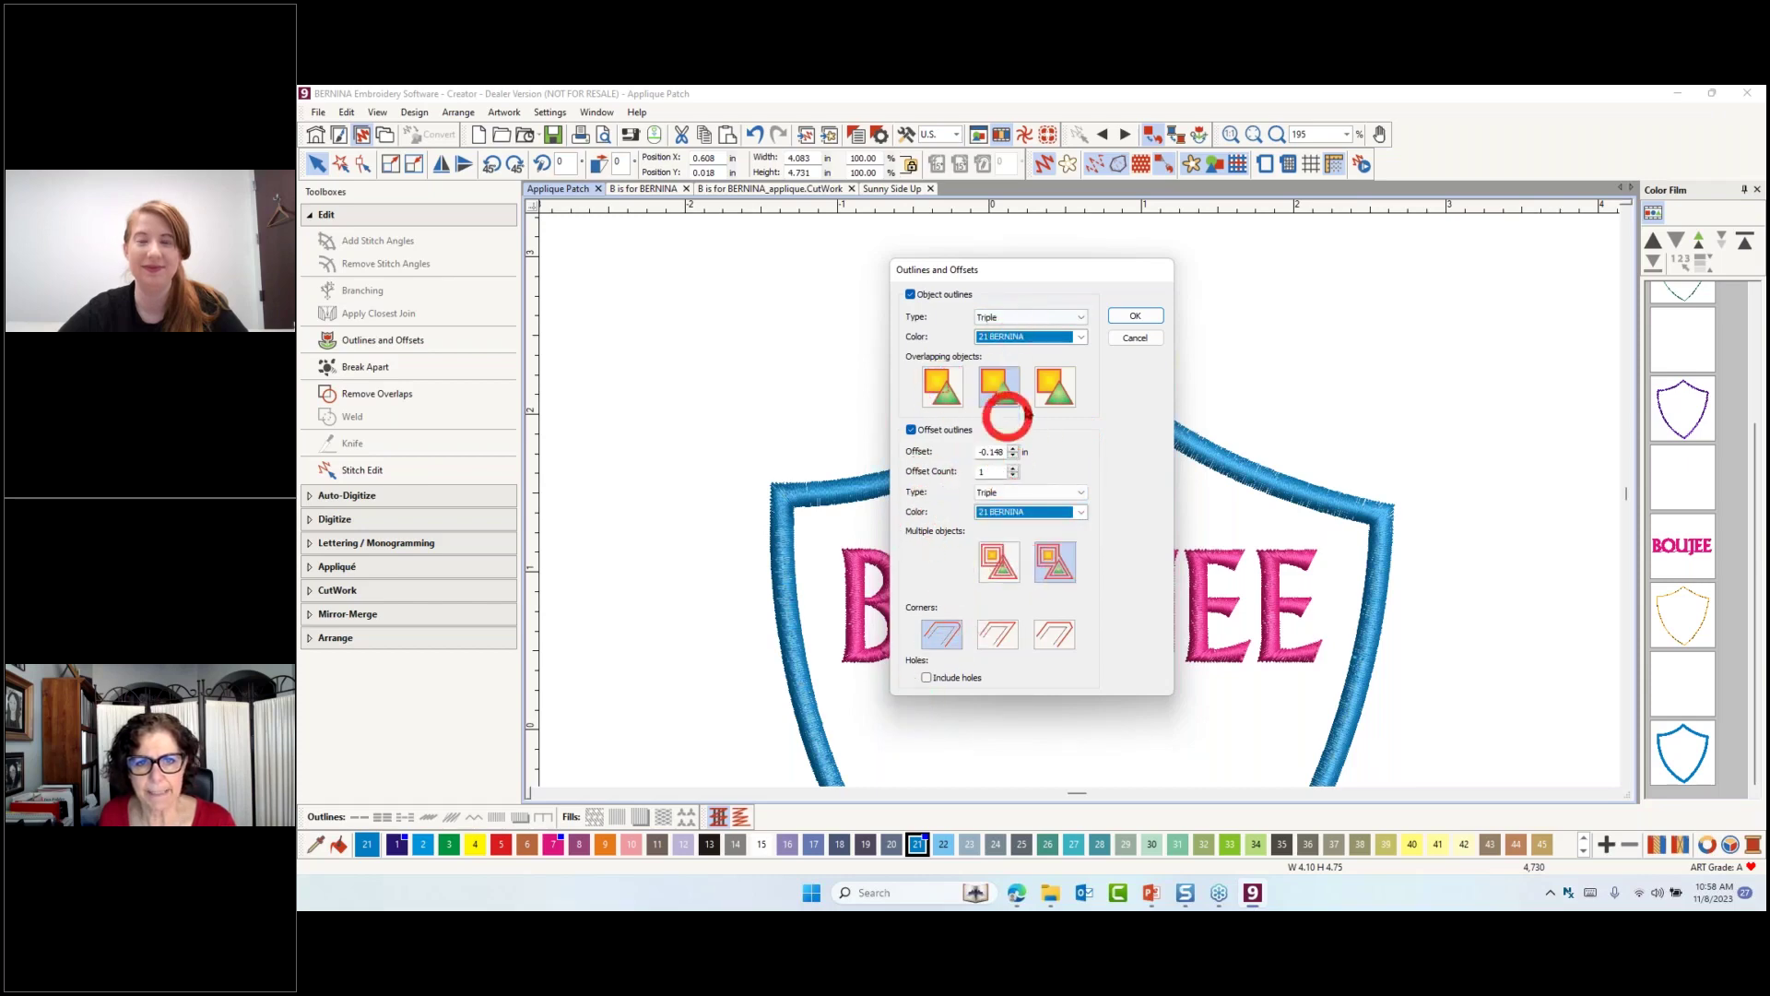
pyautogui.click(1132, 315)
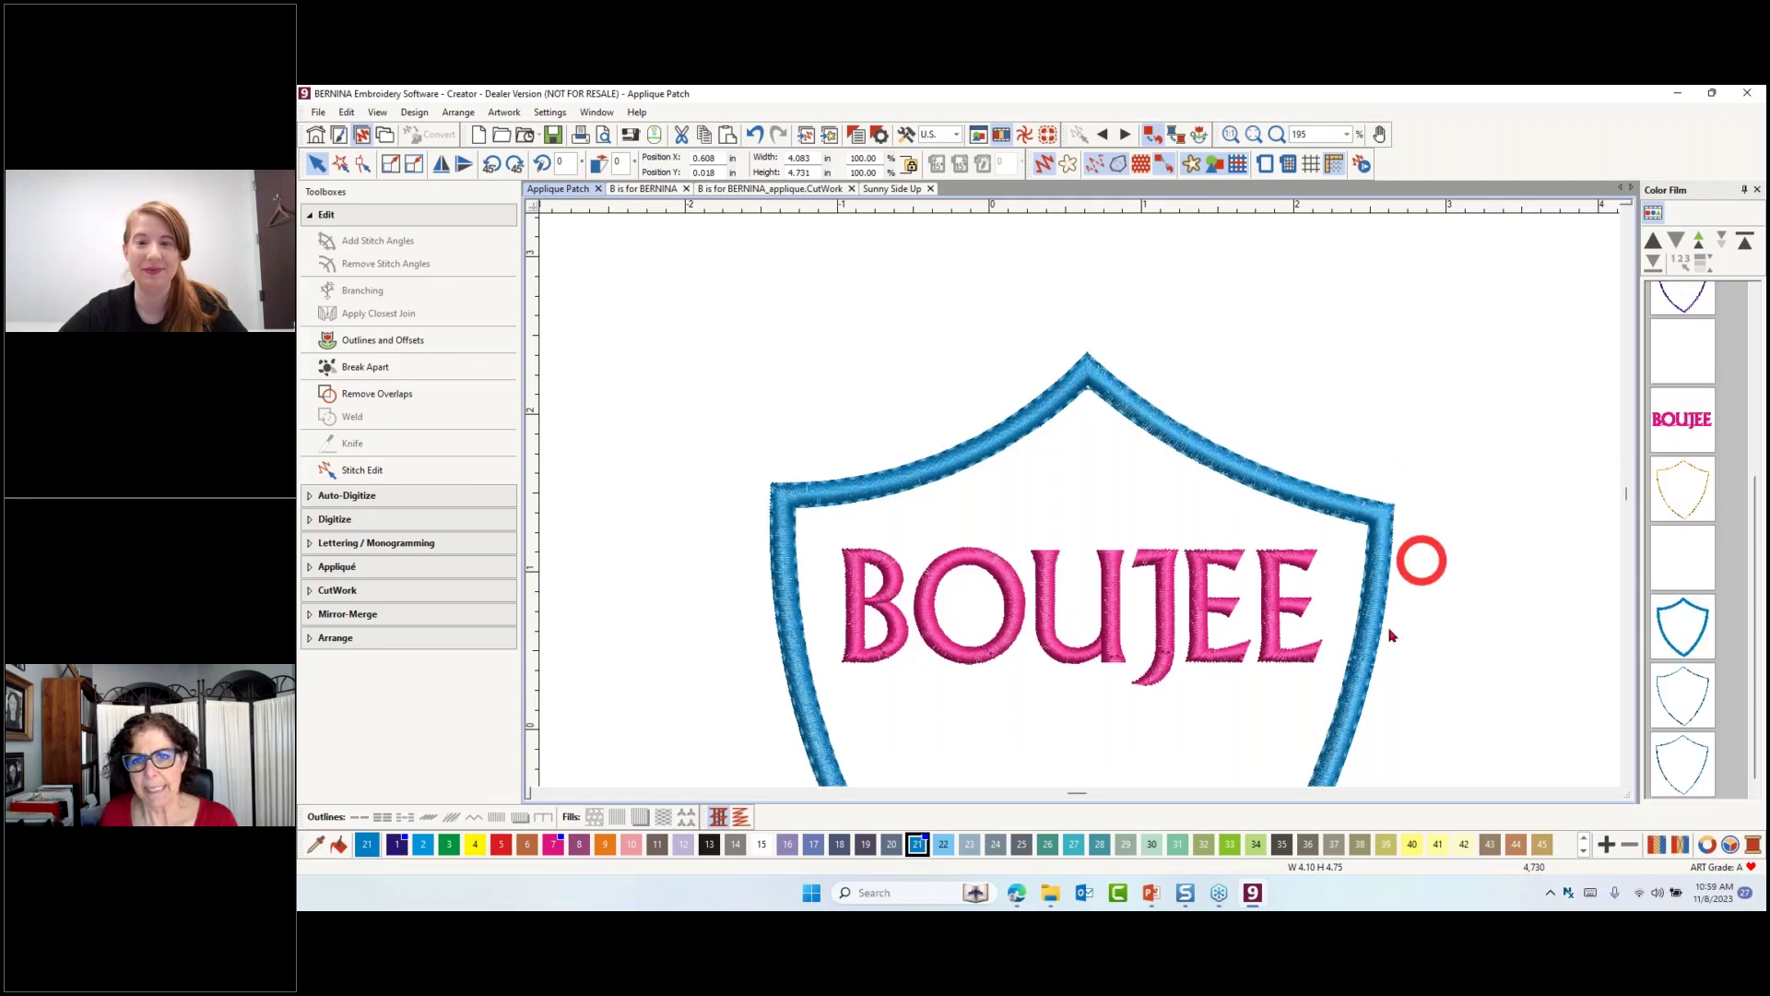
pyautogui.scroll(1, 1362, 671)
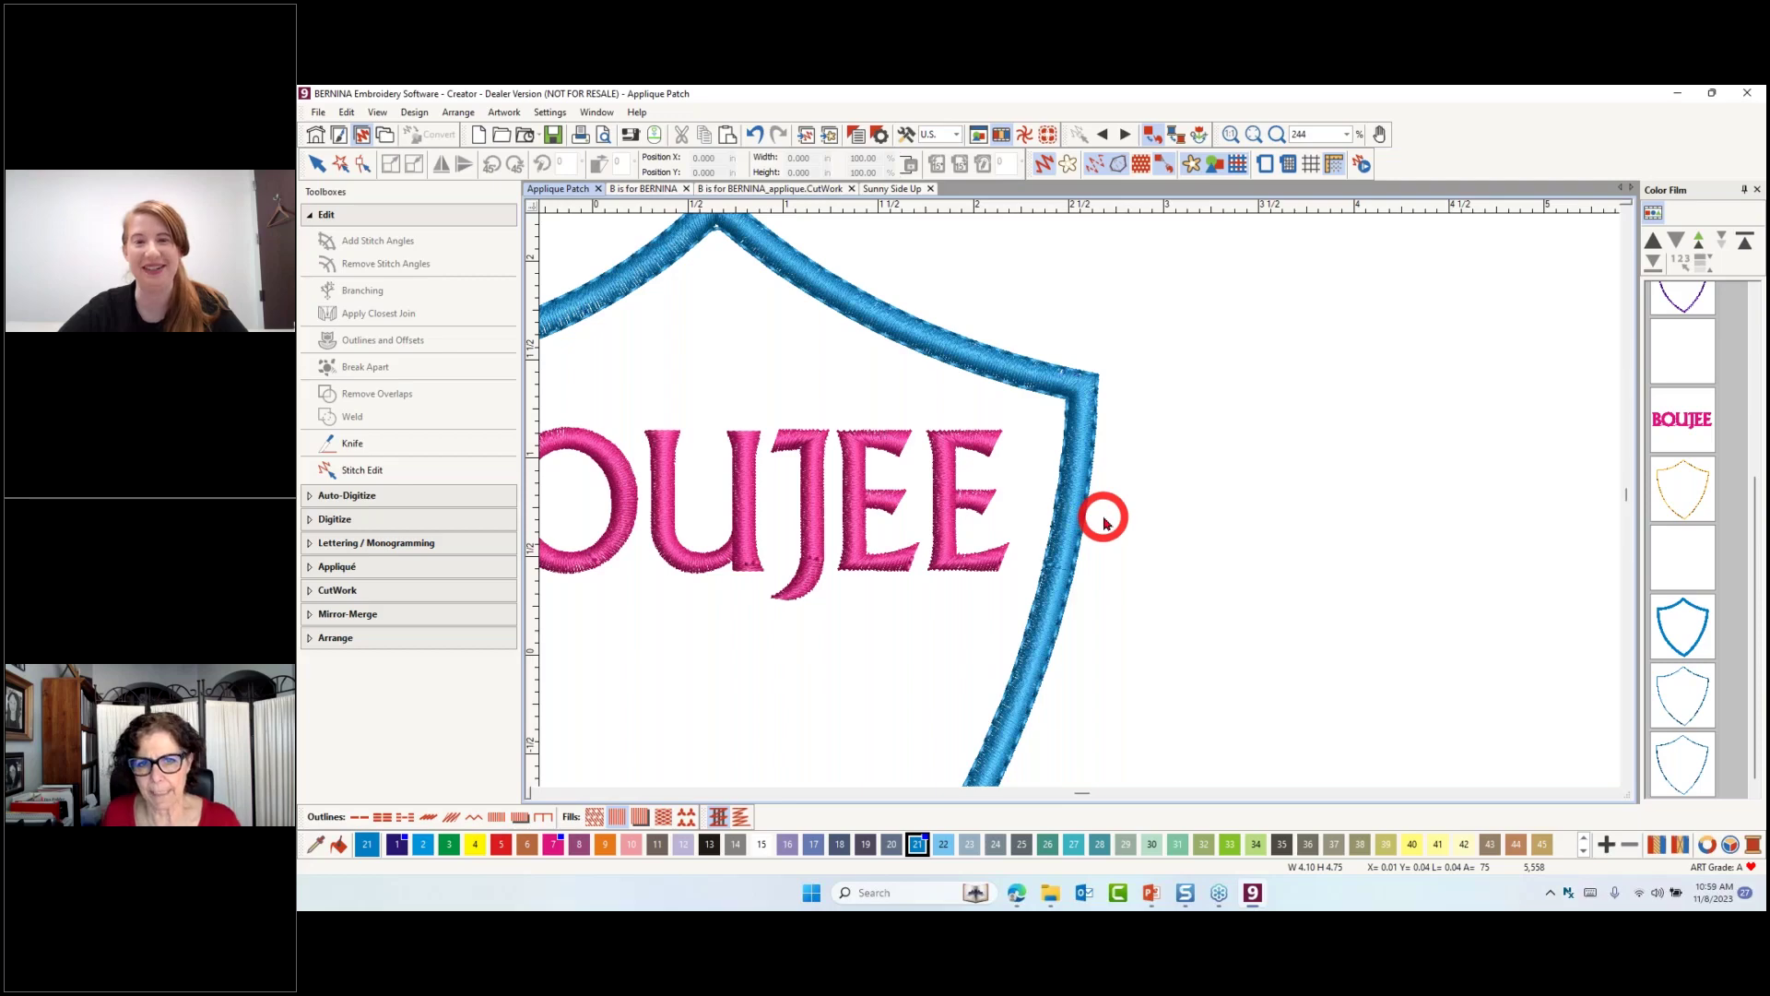
# Start a new blank design alongside the open appliqué designs
pyautogui.moveTo(1152, 897)
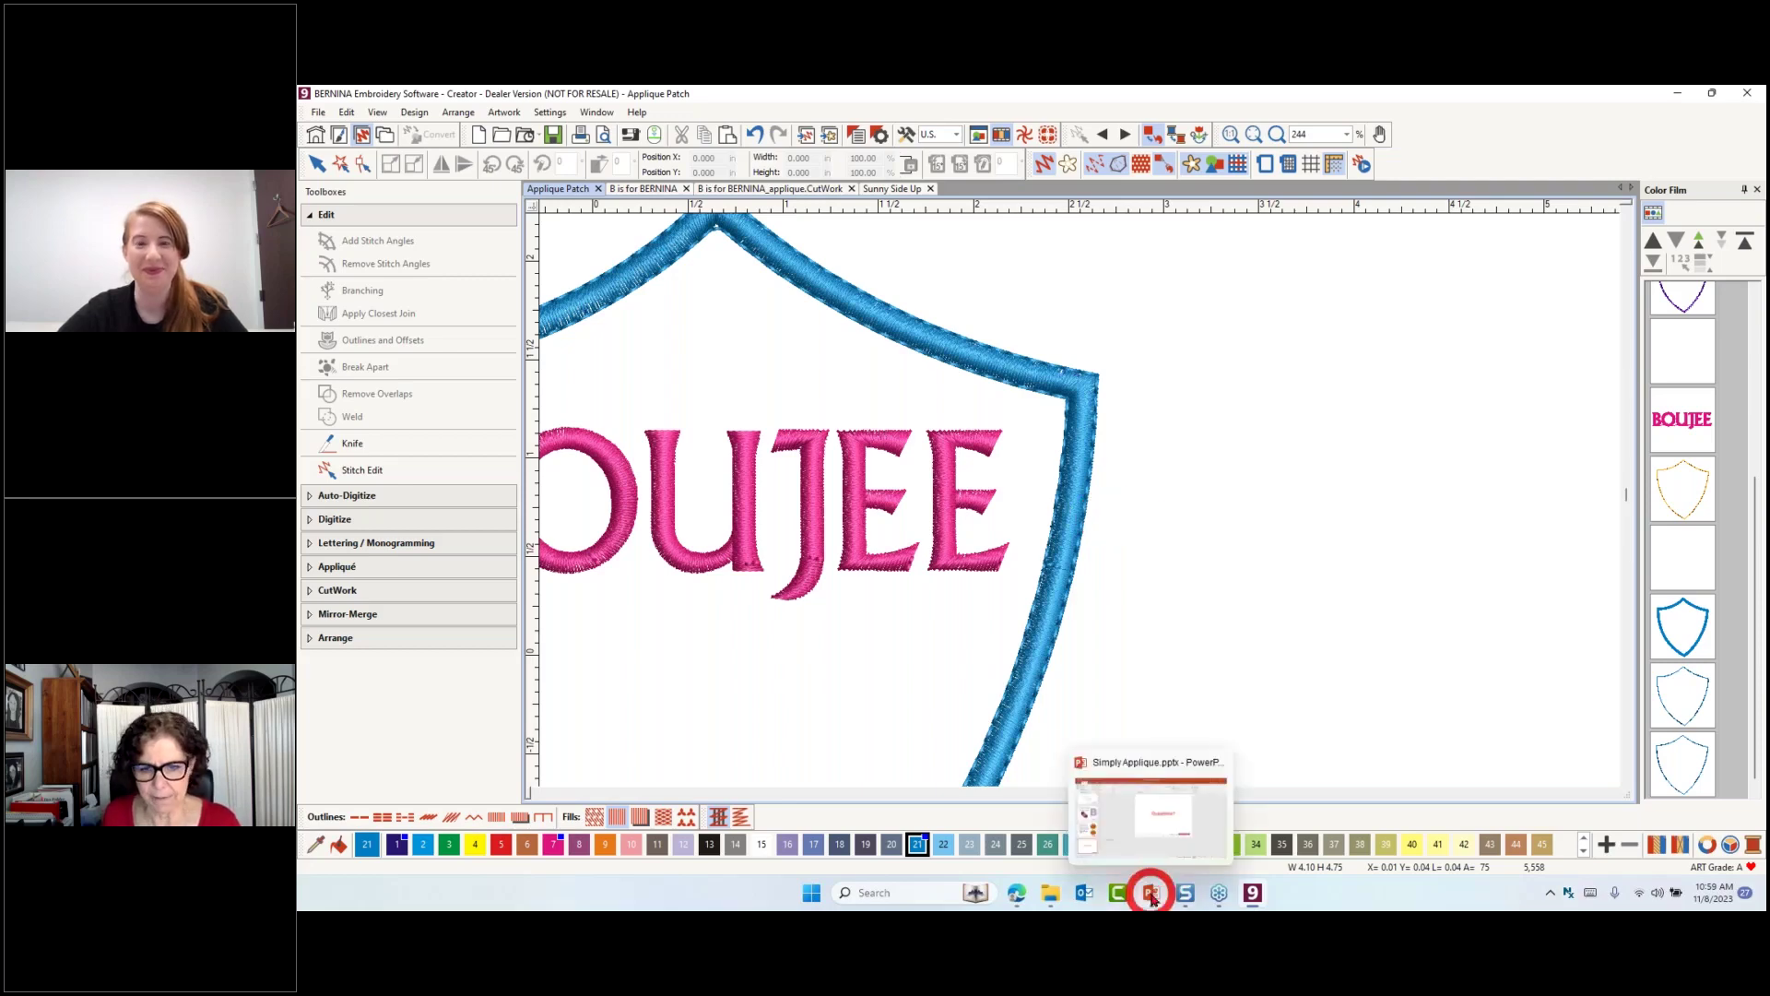
pyautogui.click(1677, 100)
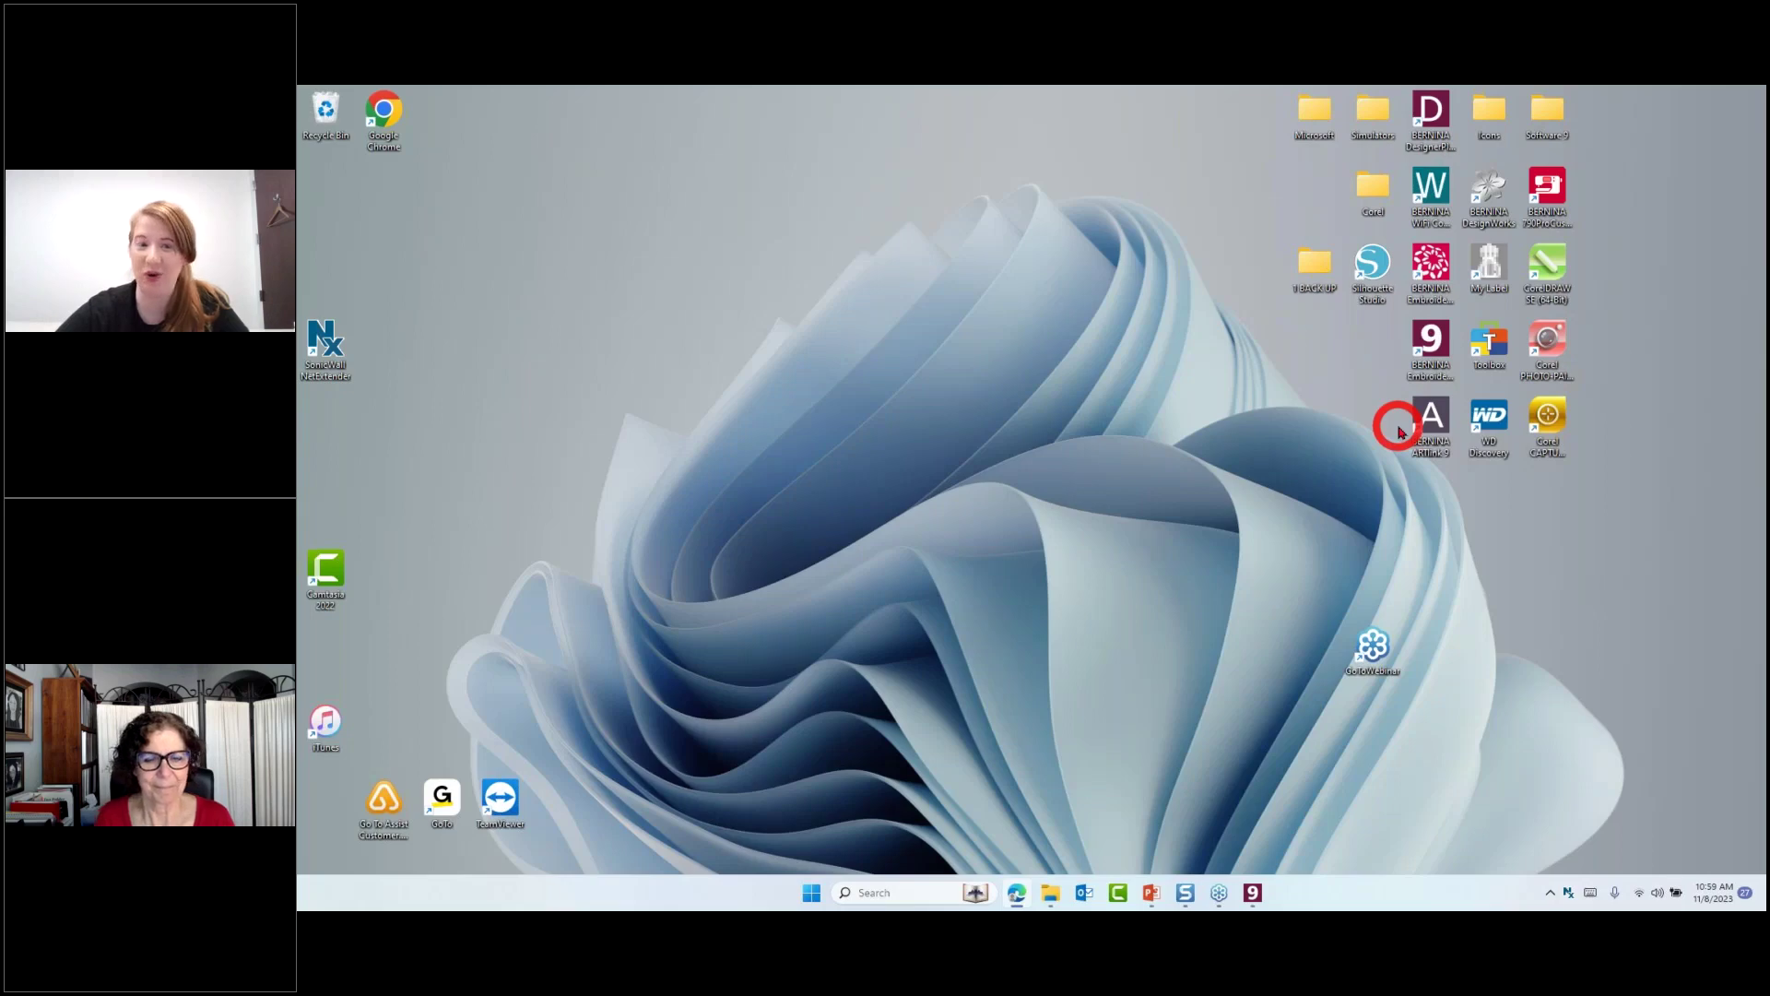
pyautogui.click(1254, 892)
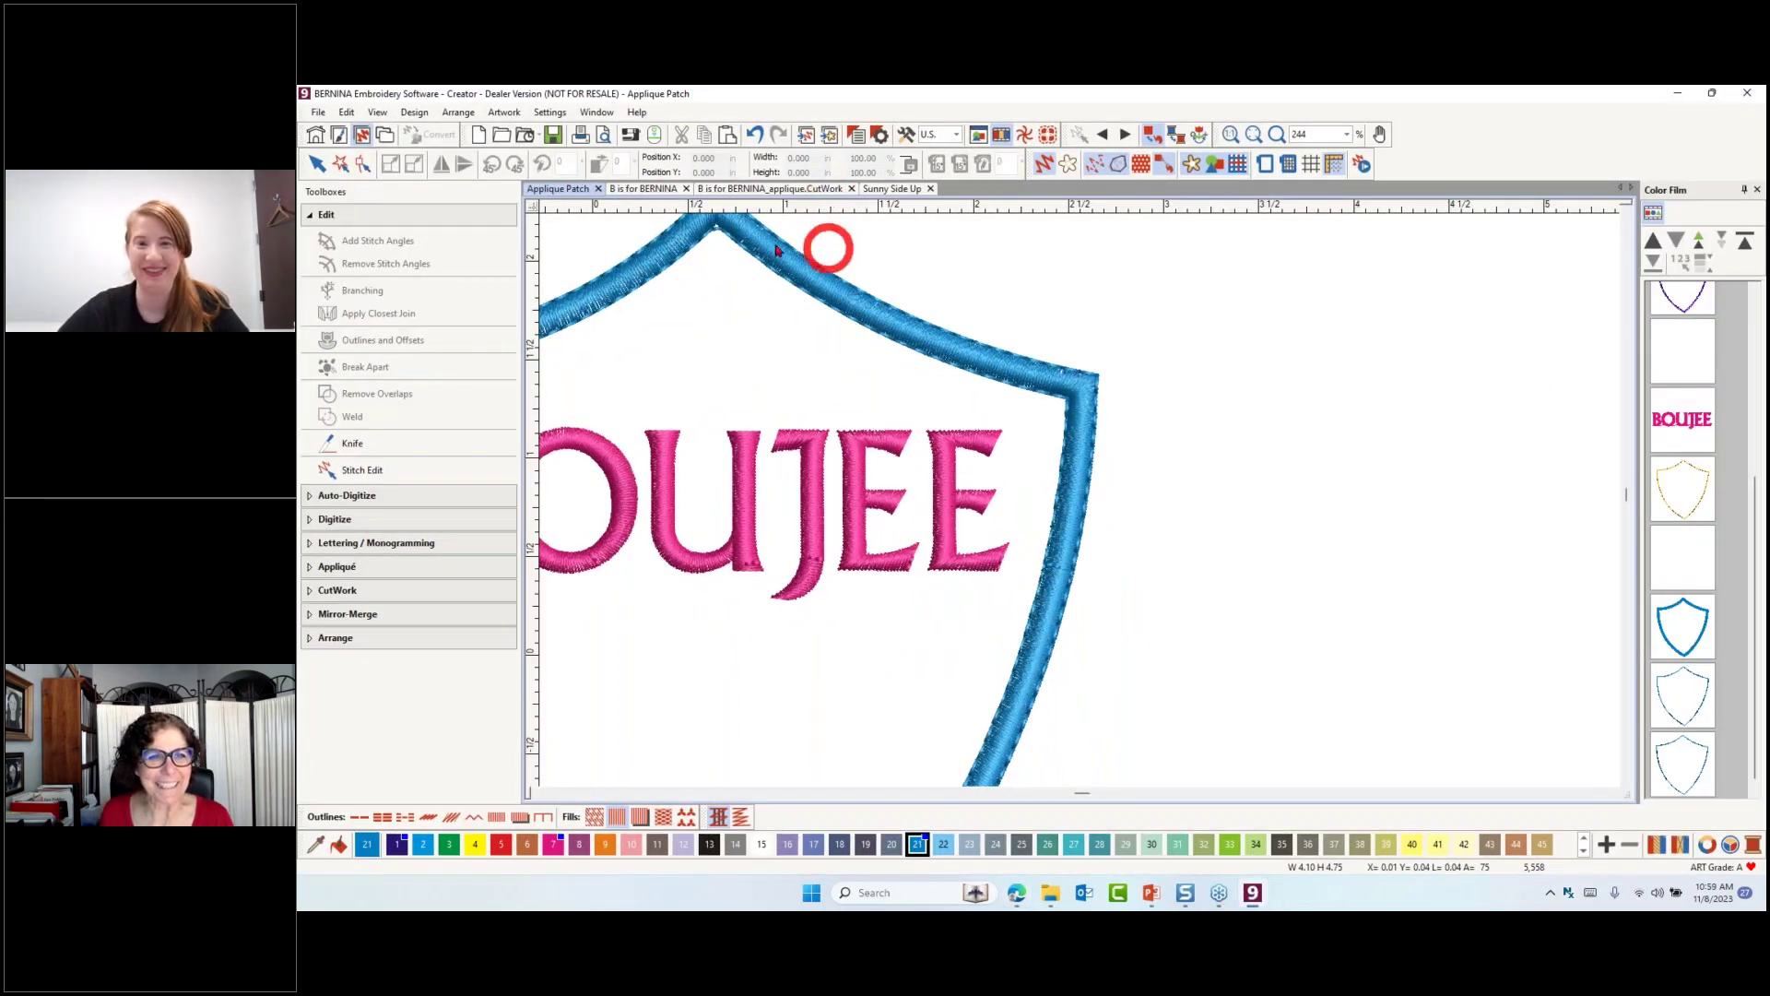
pyautogui.click(479, 134)
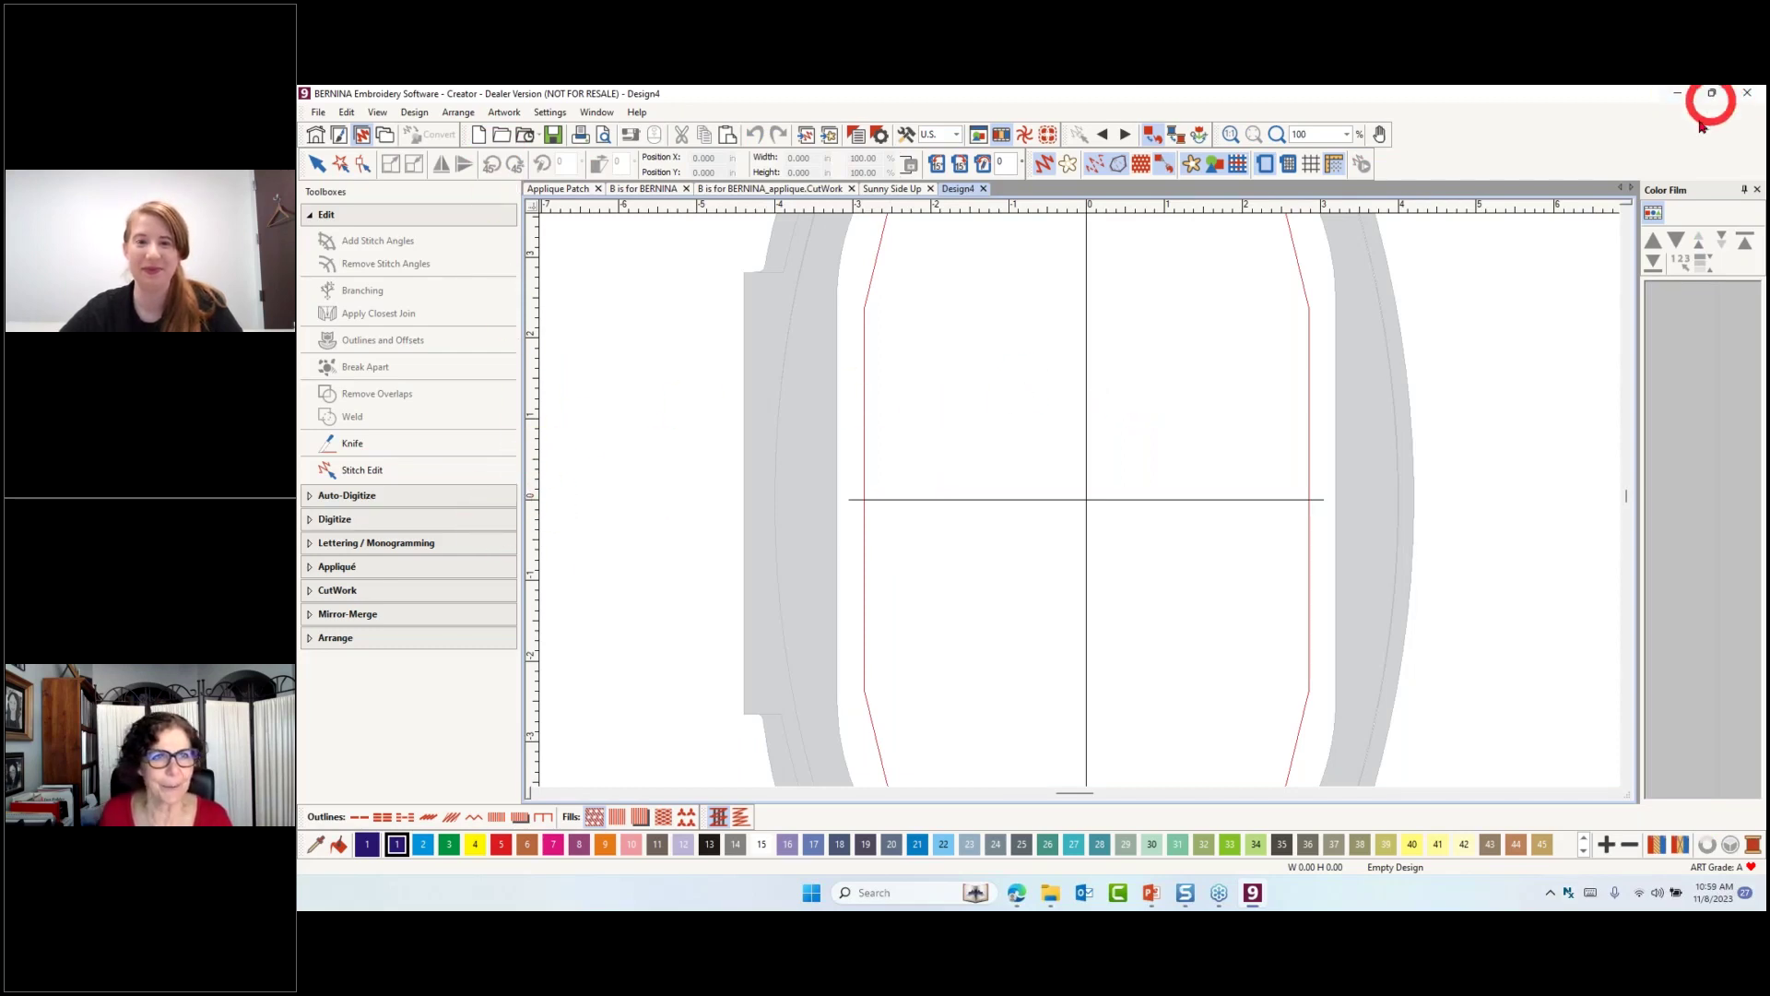
# Switch to BERNINA DesignerPlus with a new blank design and display its appliqué tools
pyautogui.click(1685, 95)
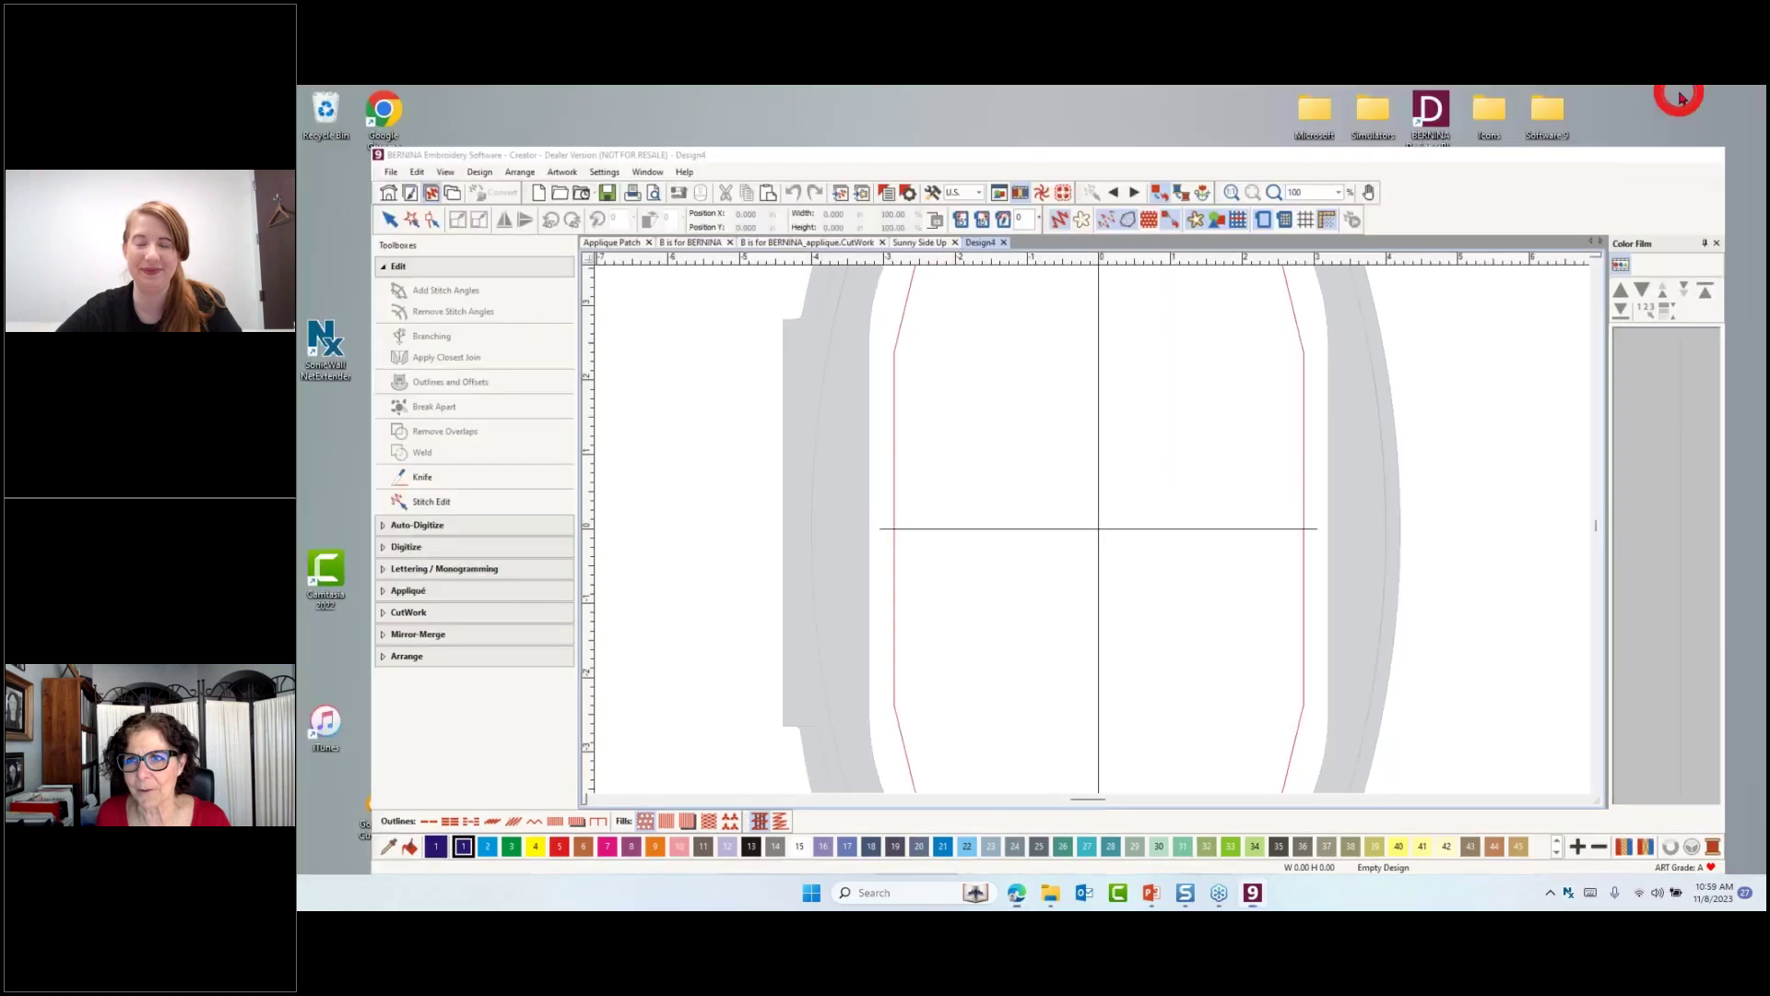
pyautogui.click(1446, 109)
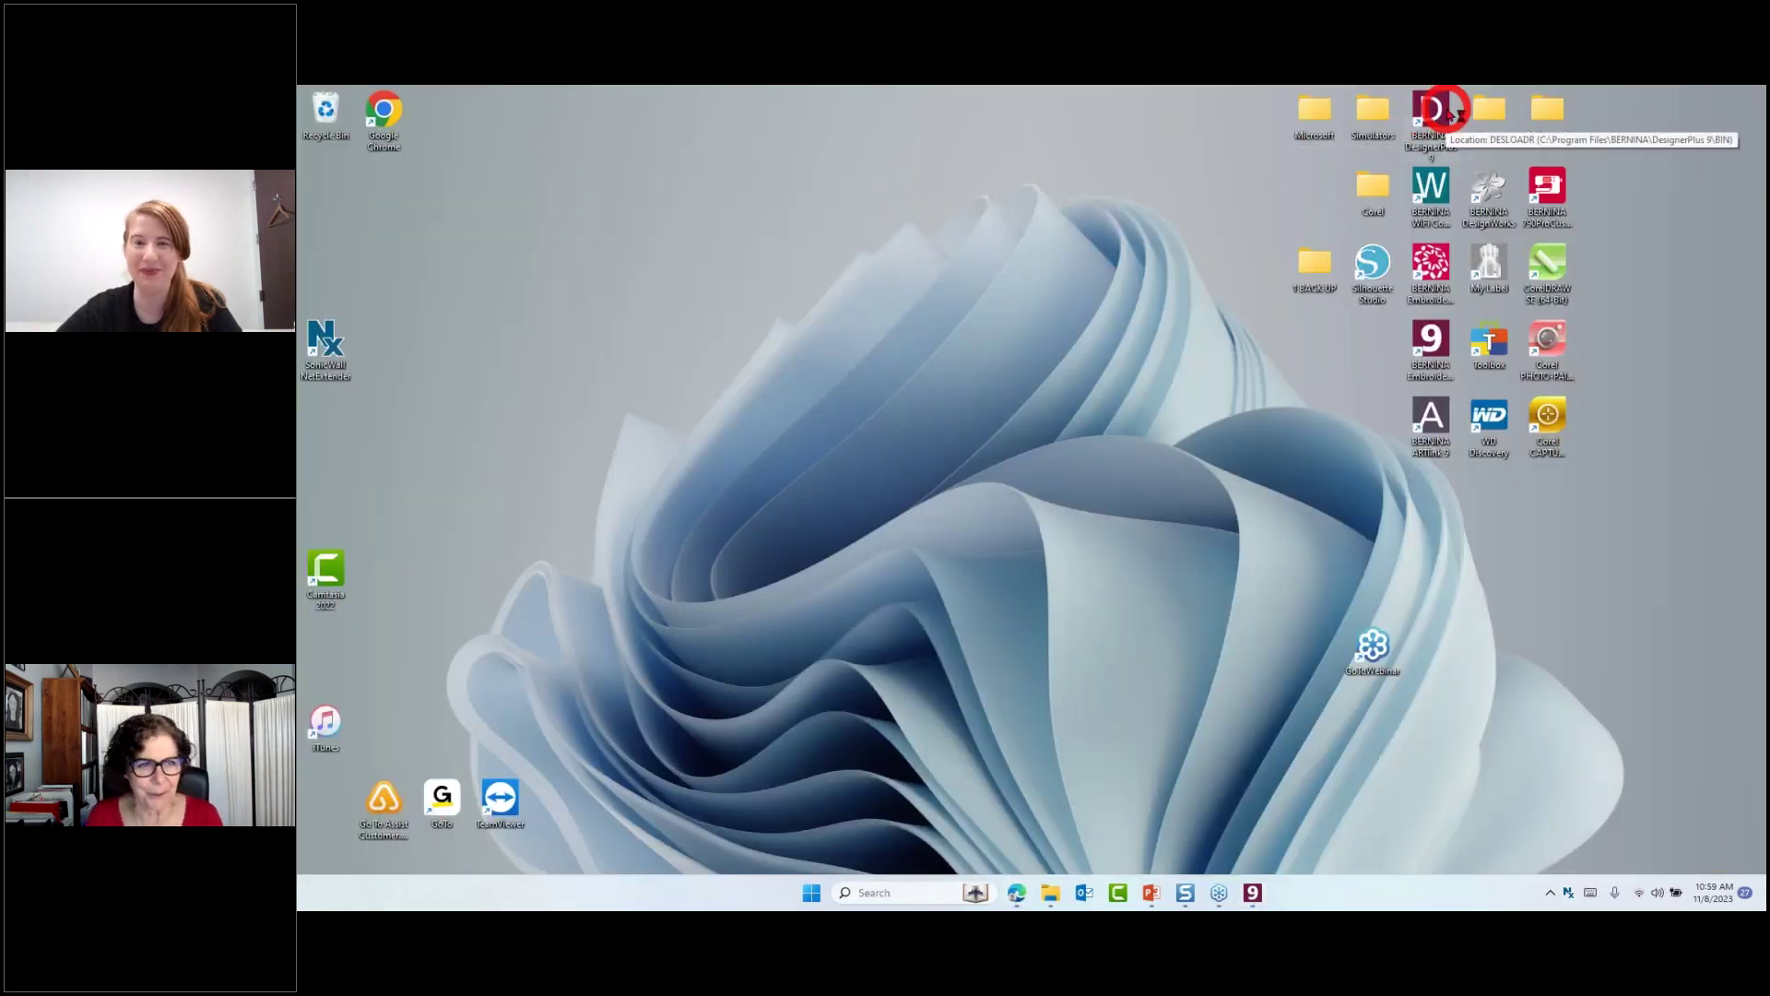
pyautogui.doubleClick(1446, 108)
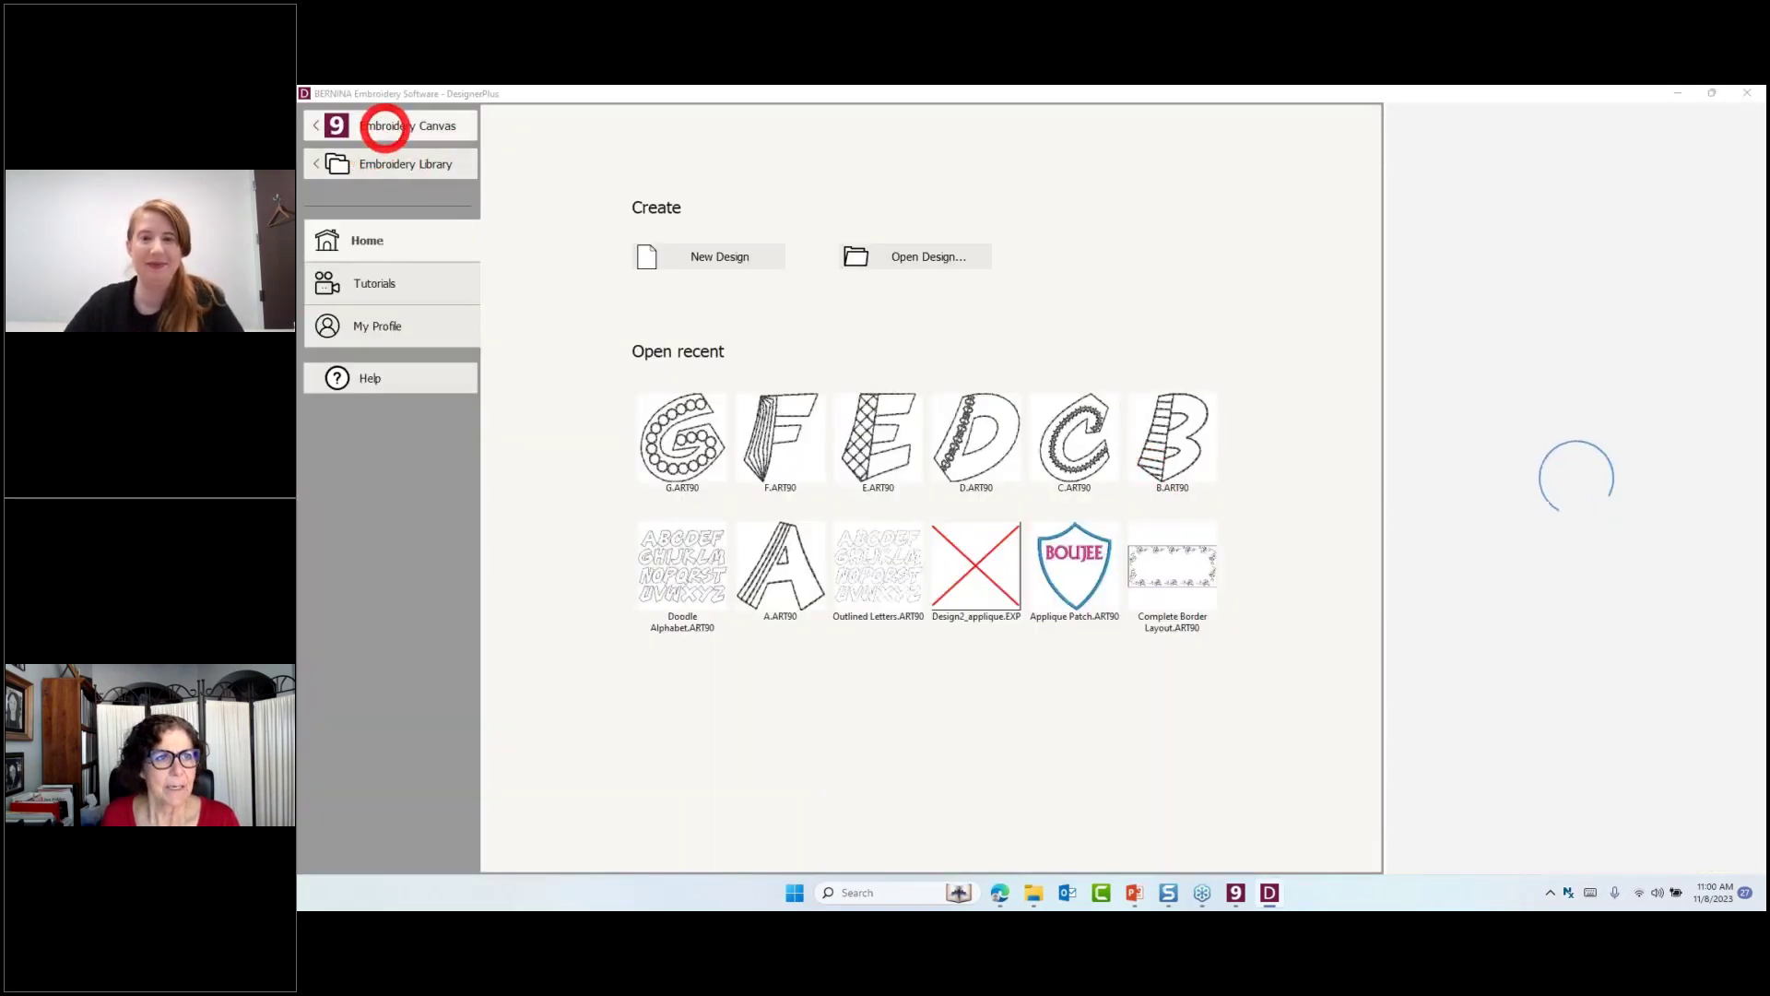
pyautogui.click(763, 251)
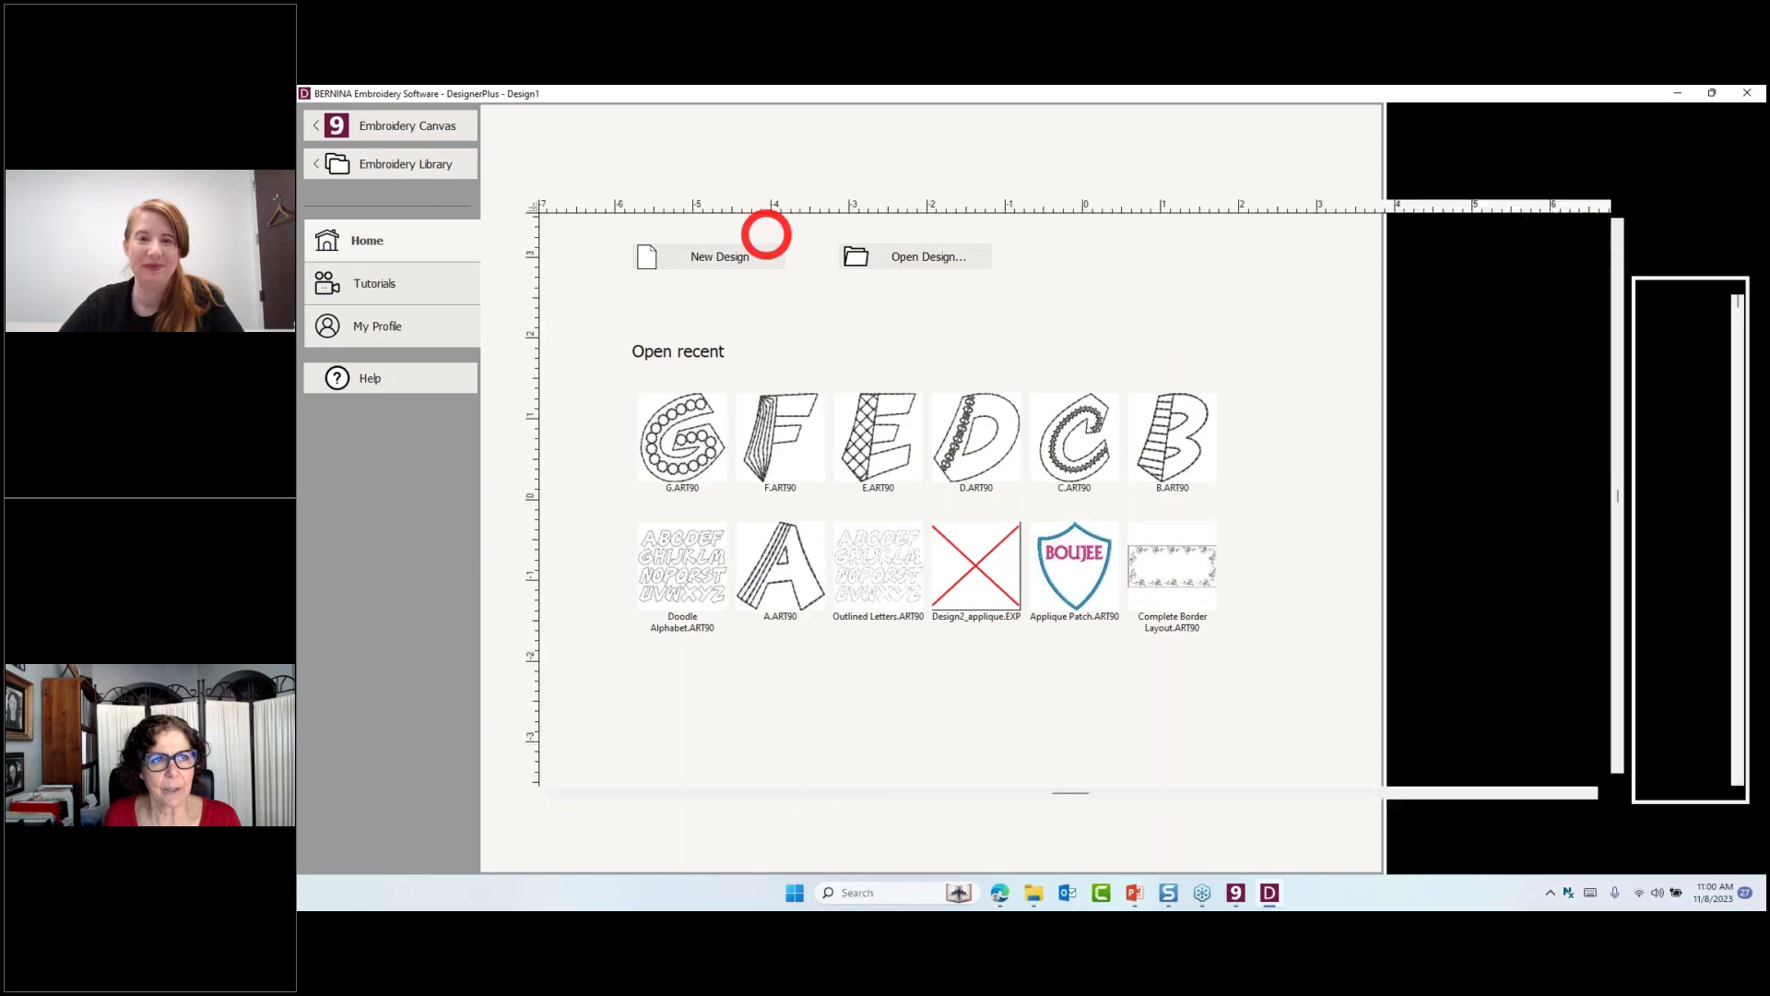
pyautogui.click(344, 613)
pyautogui.click(482, 265)
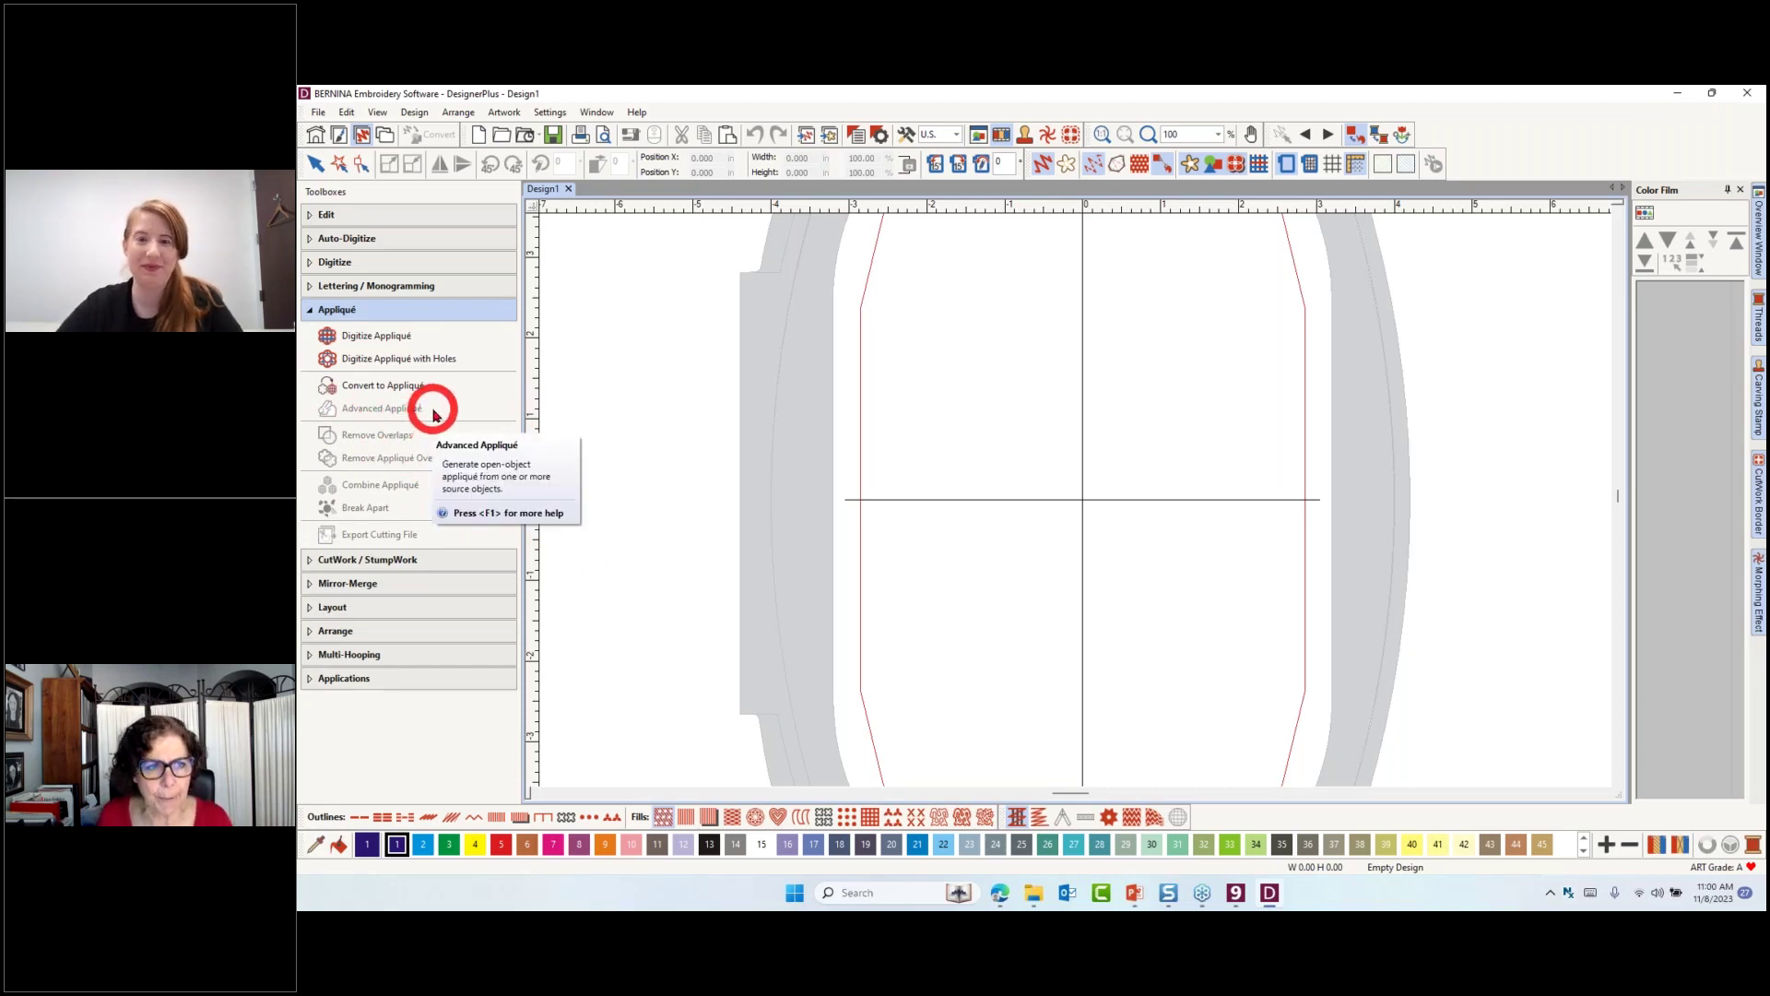
# Digitize an open four-point angular line about 2.33 by 2.93 in inside the hoop and give it a satin outline
pyautogui.click(355, 263)
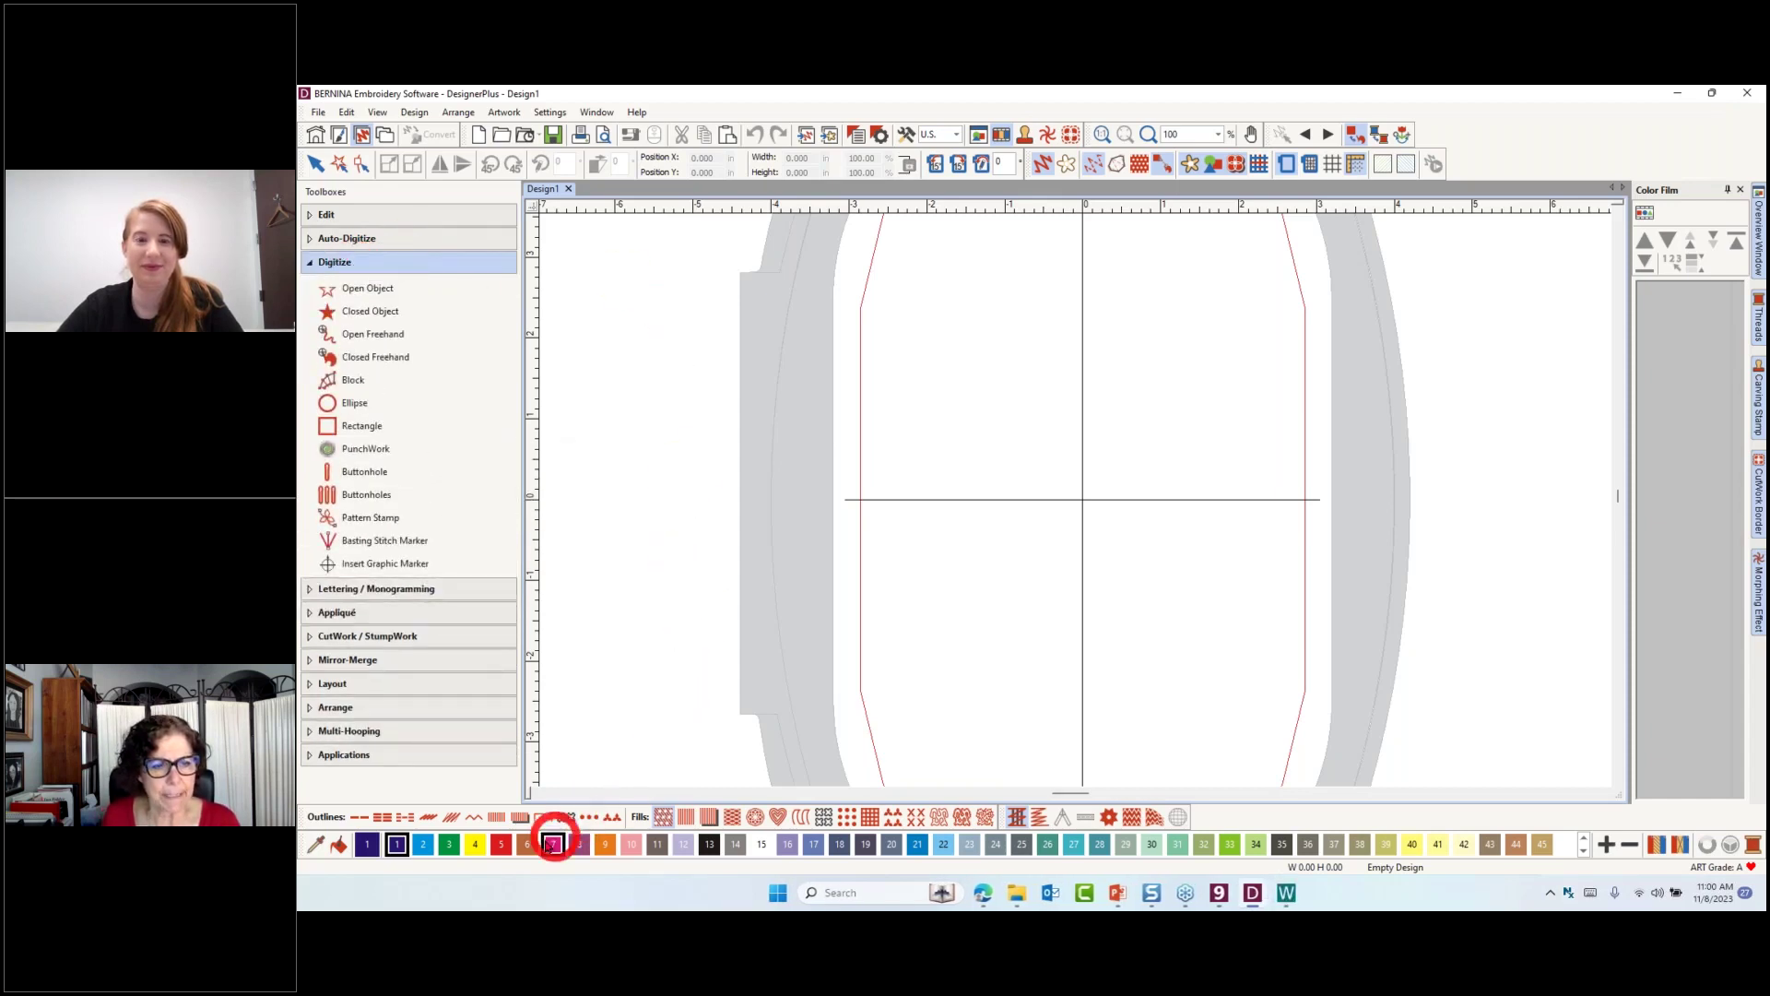
pyautogui.click(496, 817)
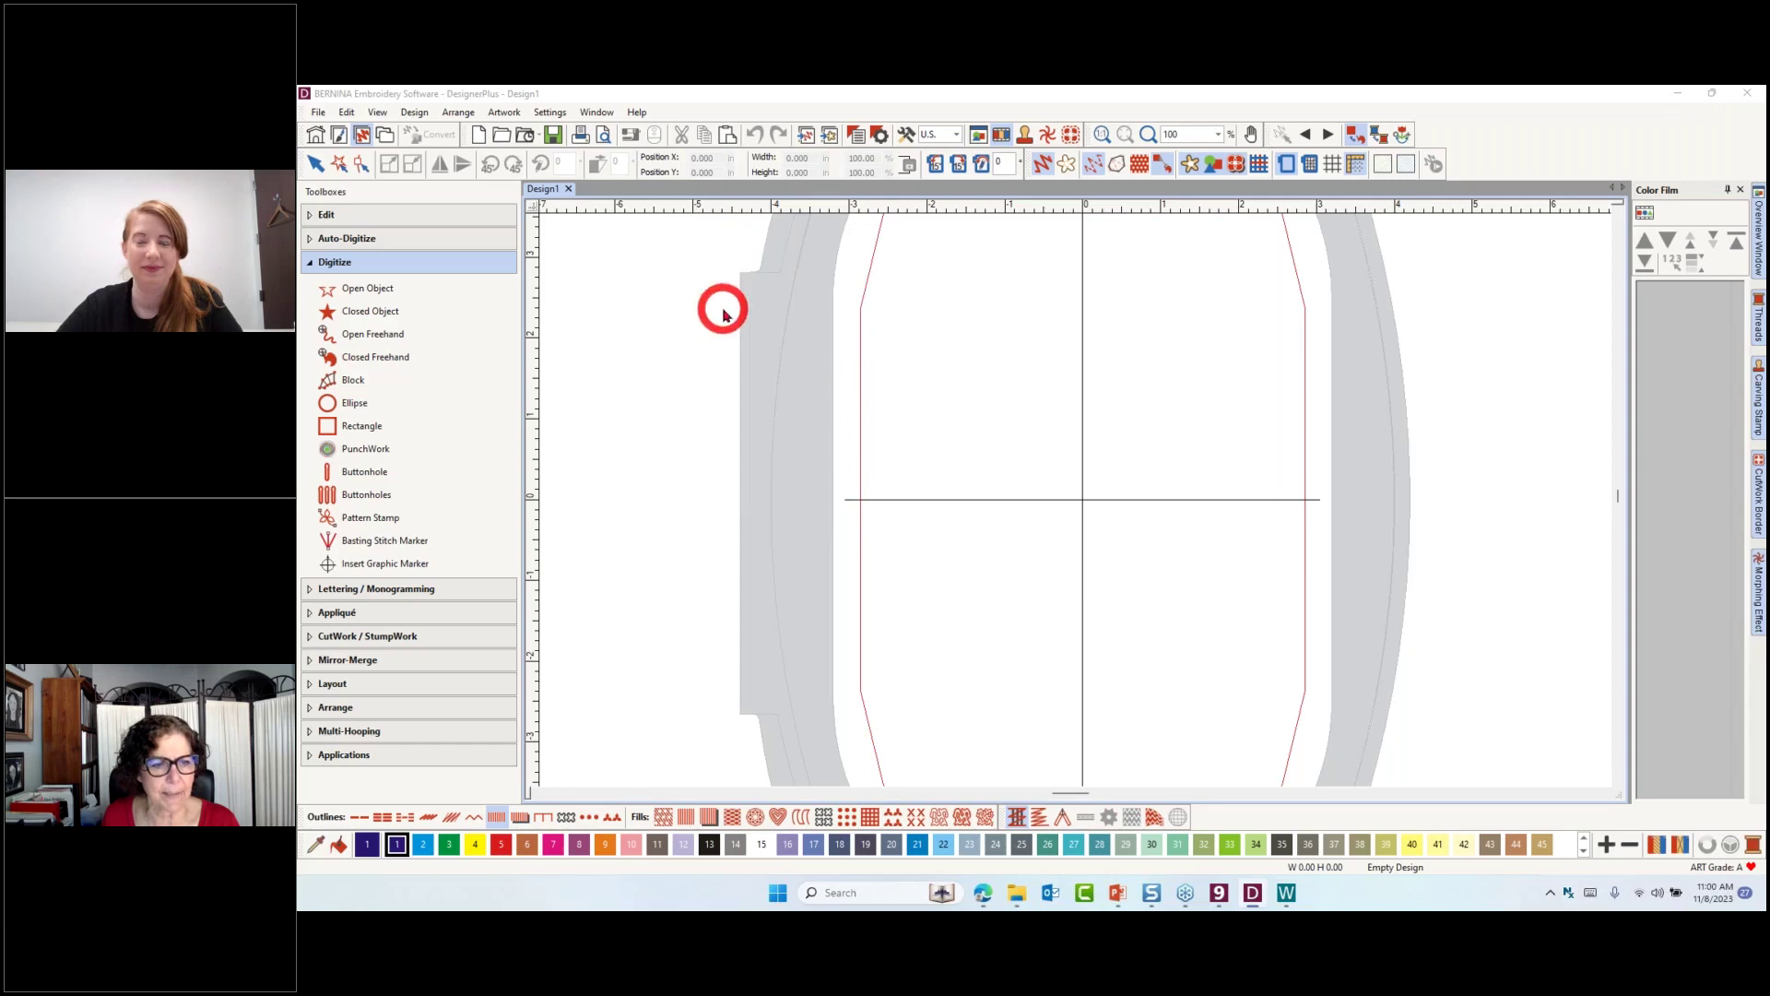
pyautogui.click(362, 298)
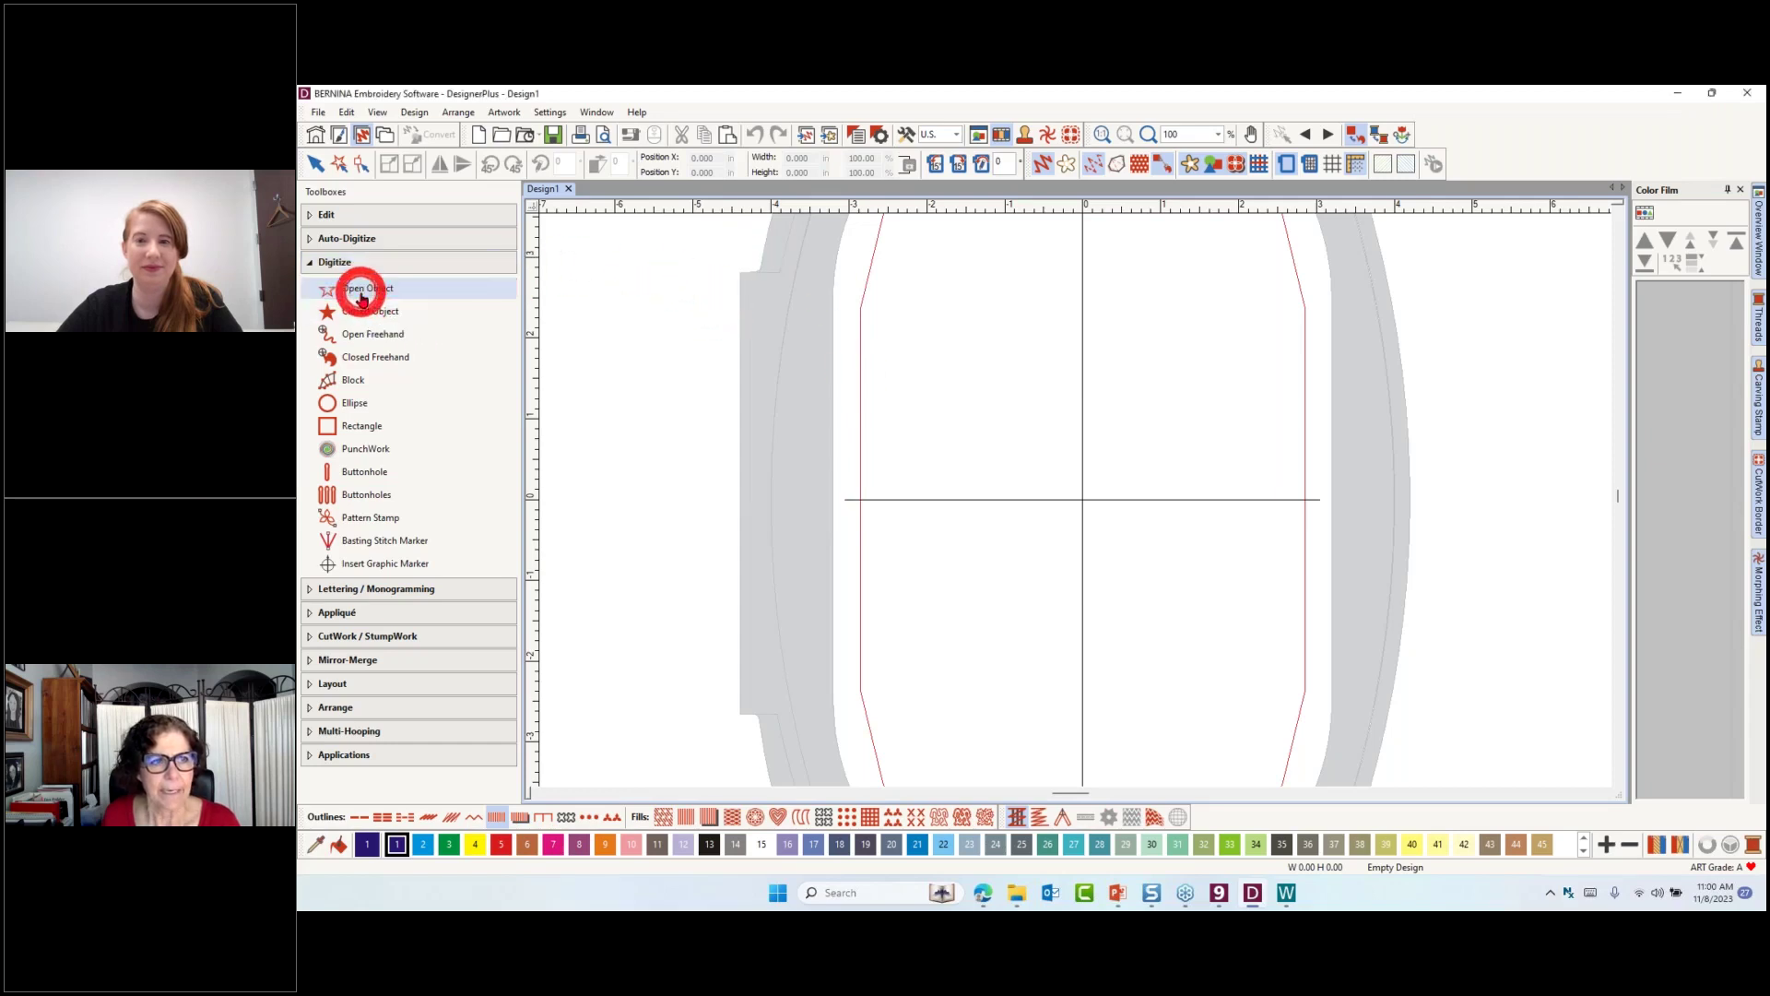
pyautogui.click(1030, 341)
pyautogui.click(1163, 325)
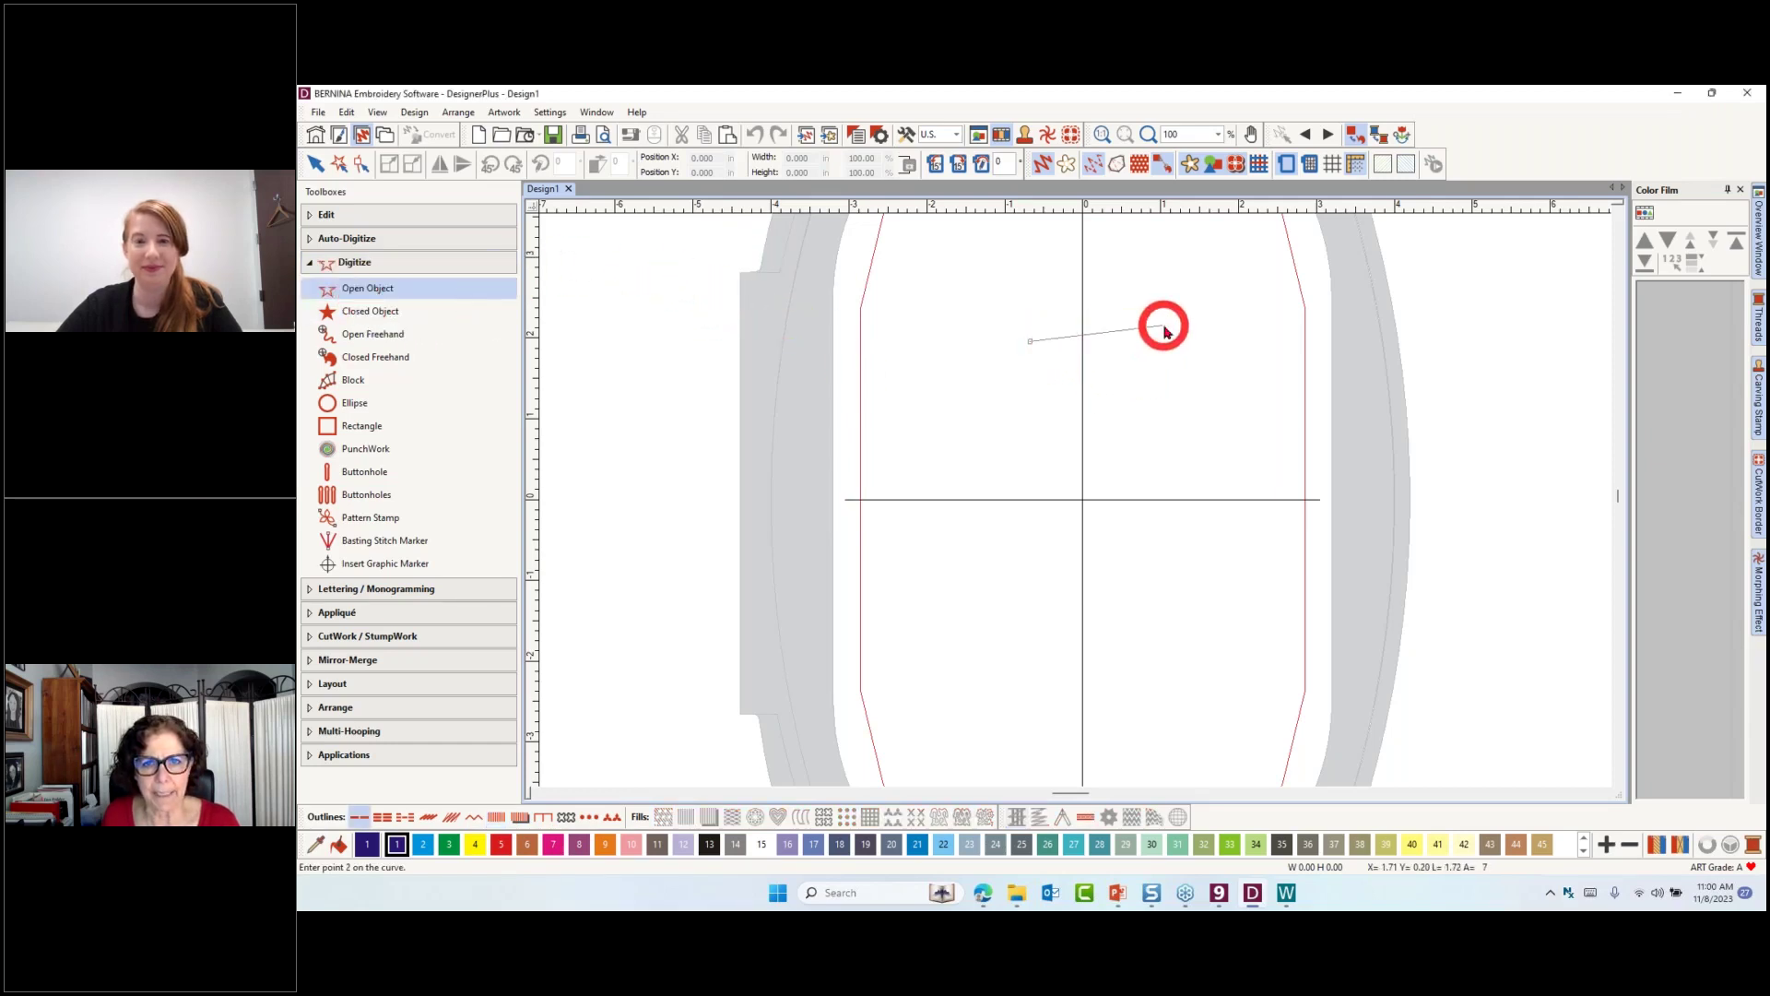
pyautogui.click(1211, 488)
pyautogui.click(1051, 560)
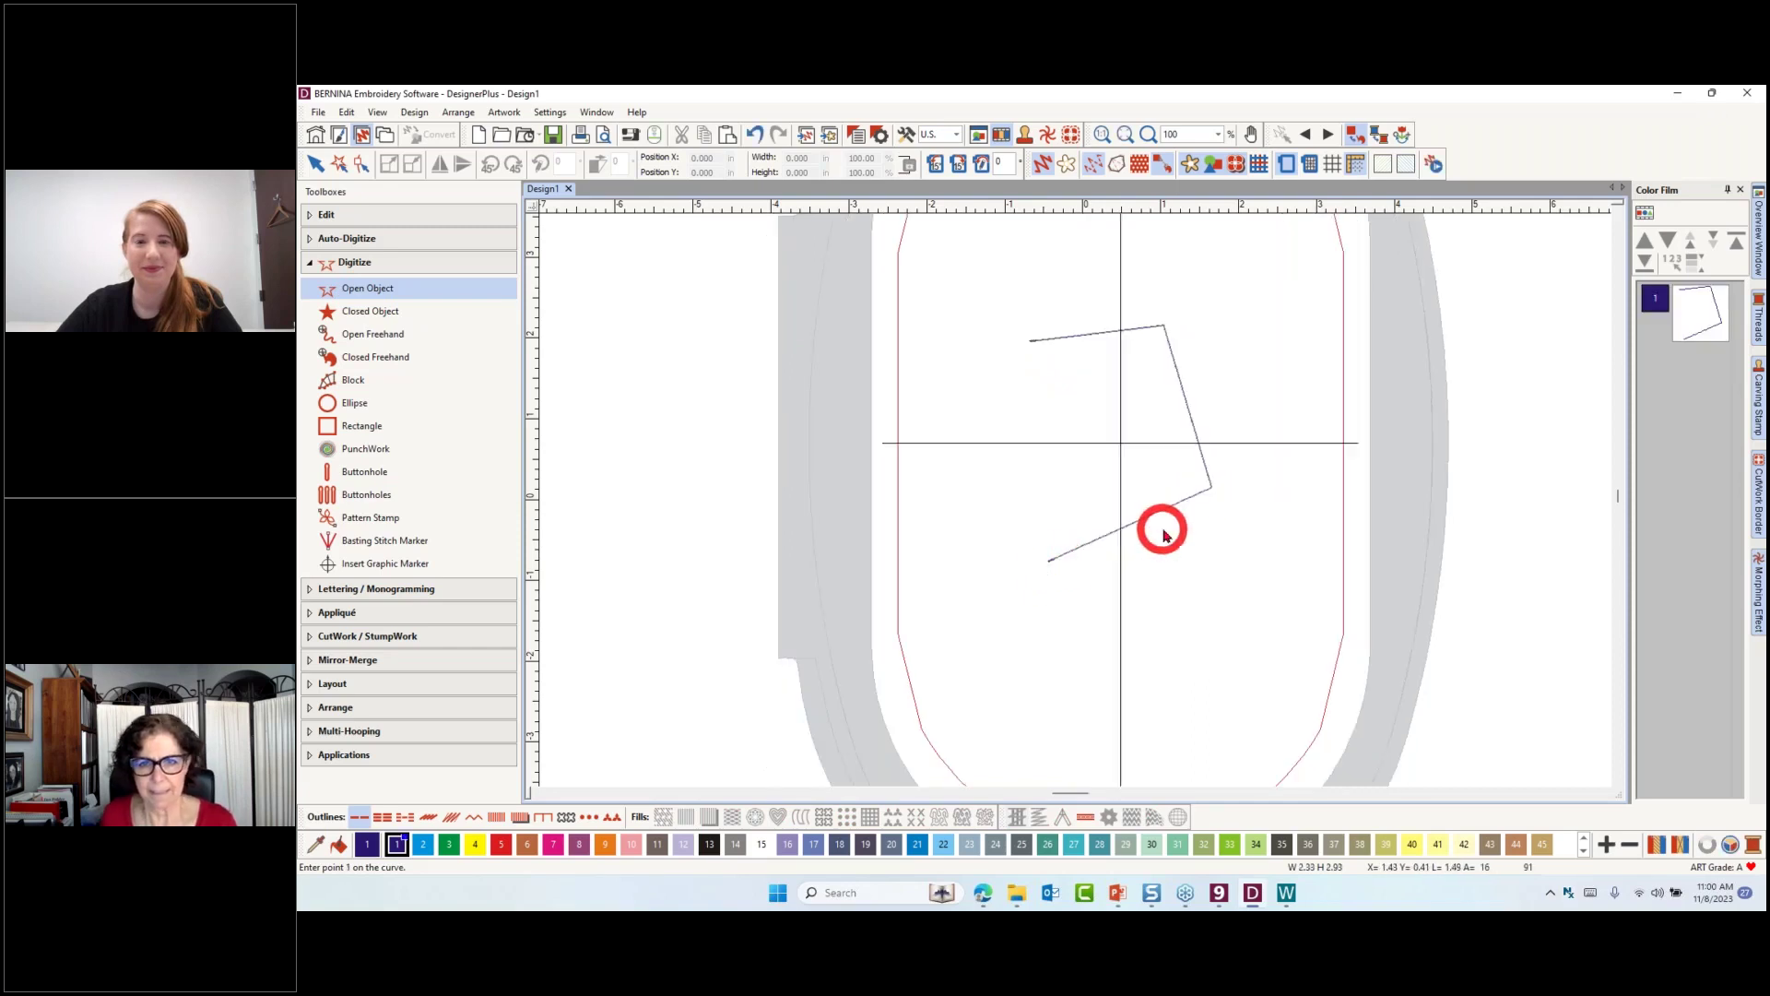
pyautogui.press('Return')
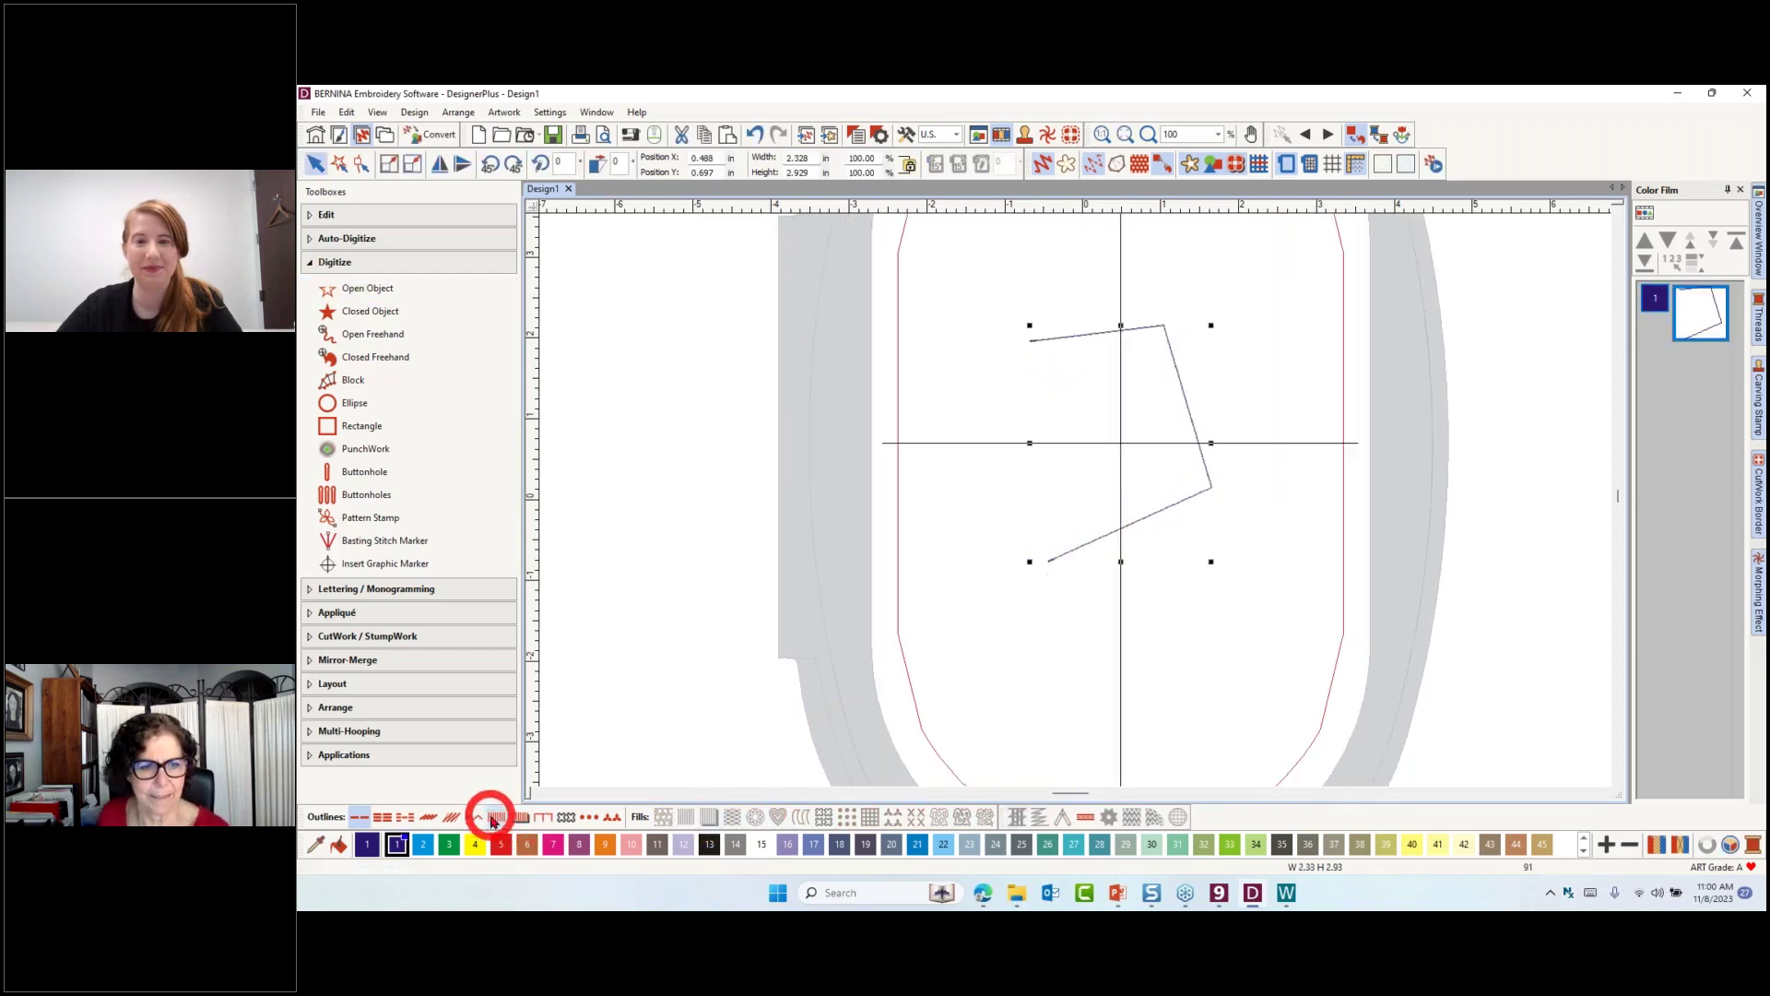
pyautogui.click(496, 816)
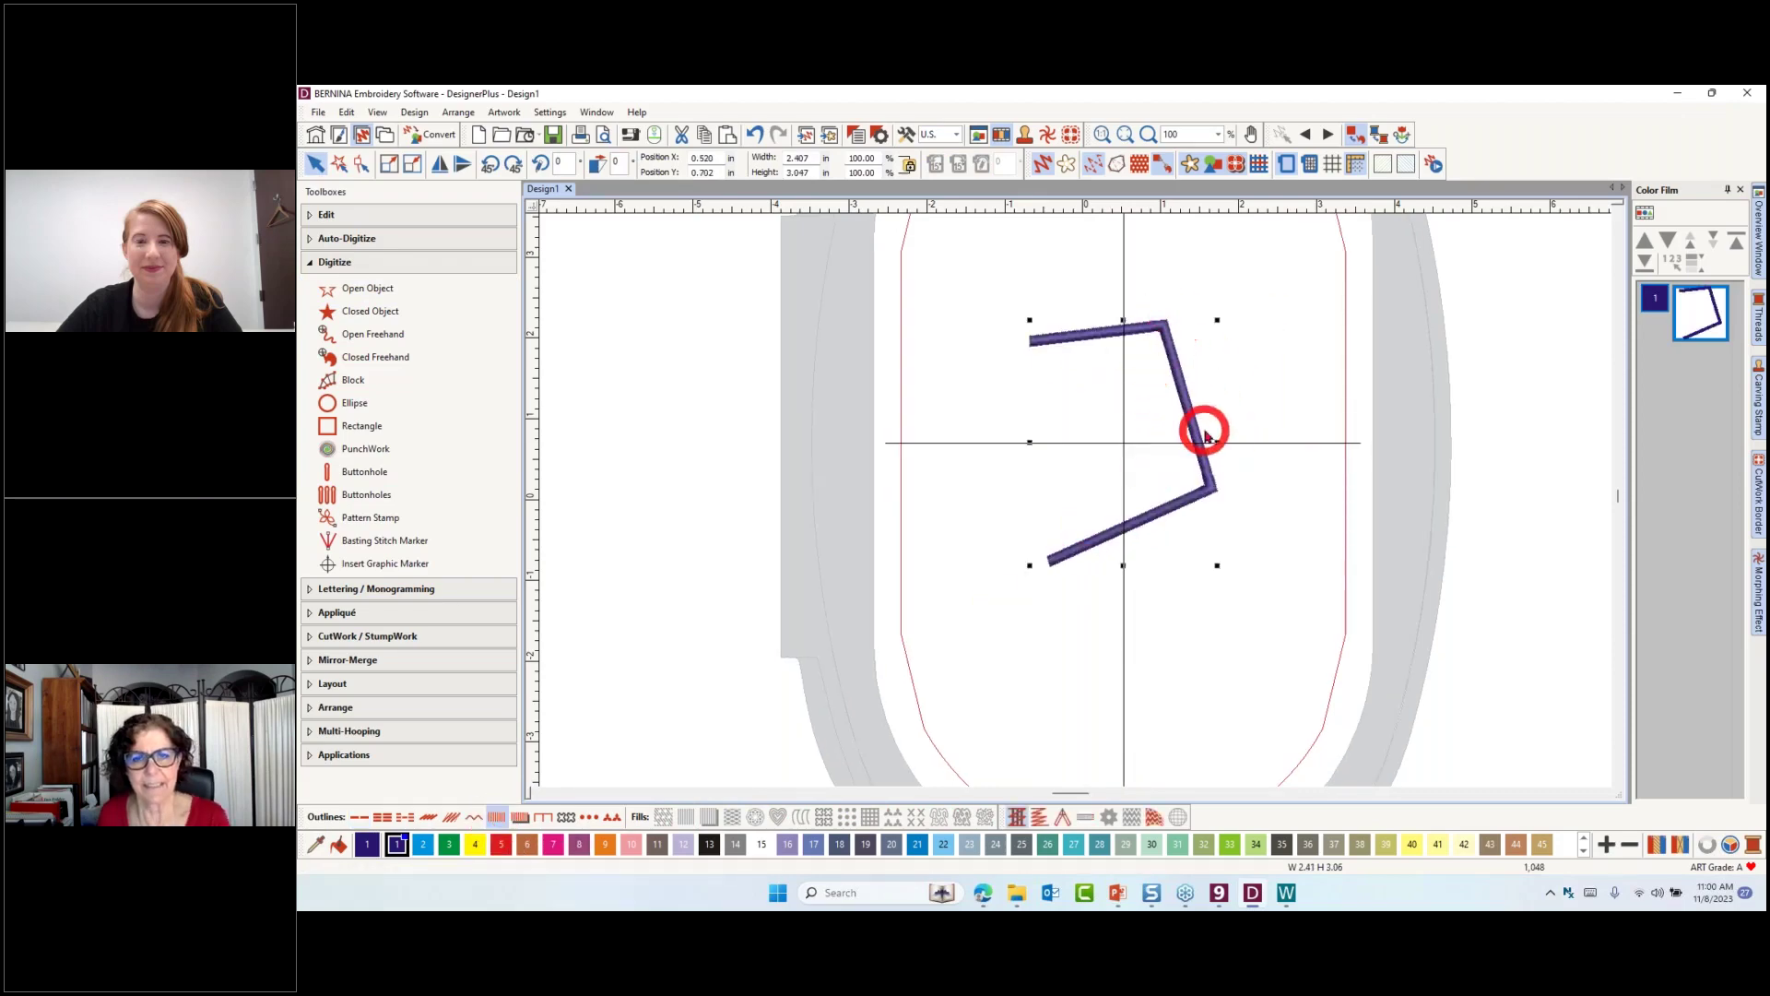
# Digitize a five-point closed object with a satin outline, its right edge running along the open ends of the angular line
pyautogui.click(366, 313)
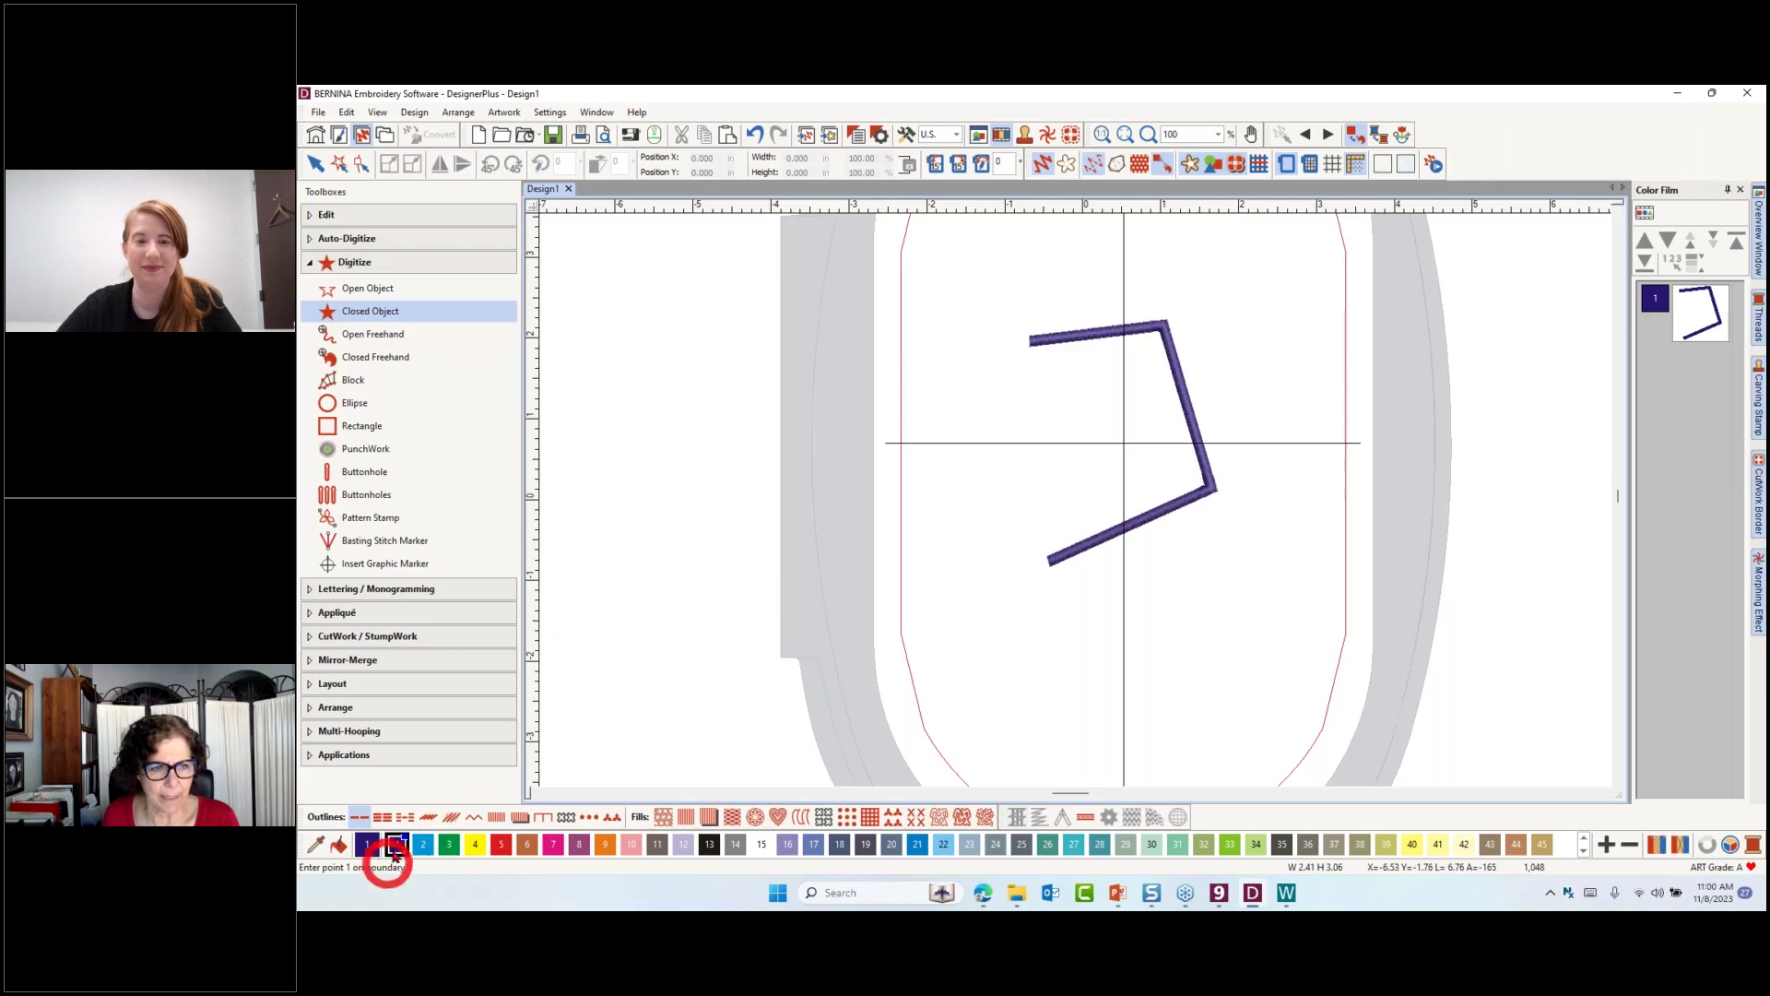
pyautogui.click(496, 817)
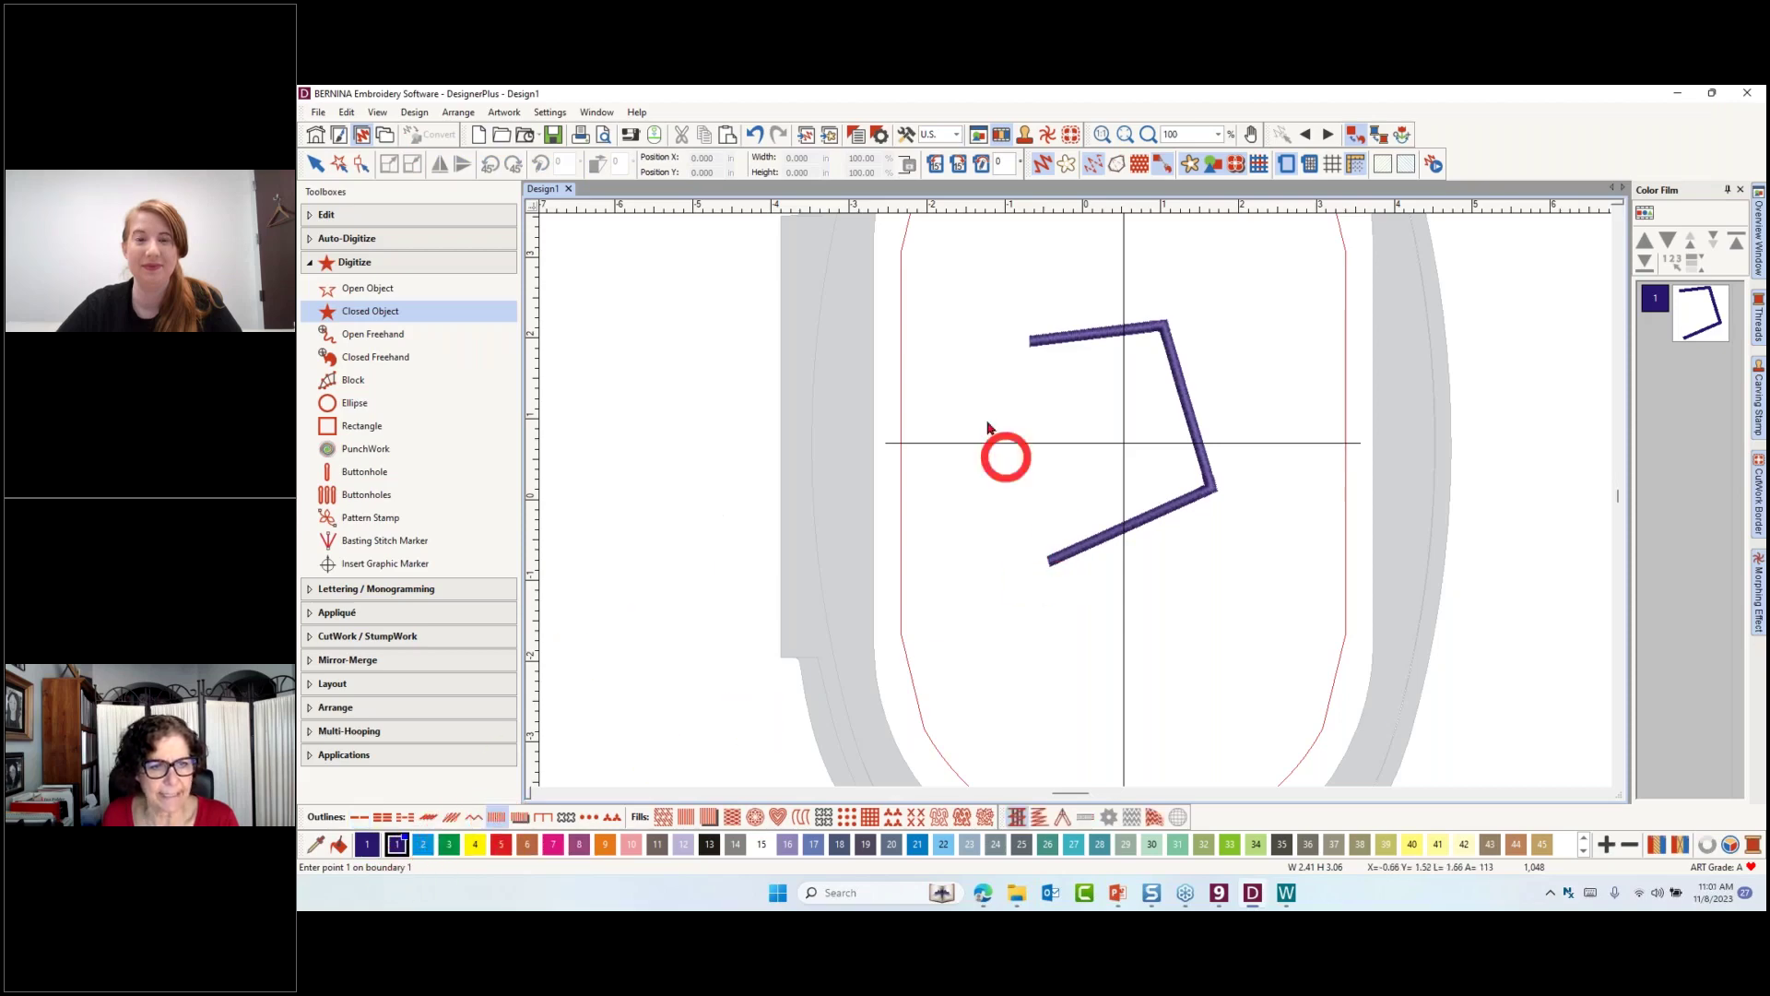
pyautogui.click(915, 311)
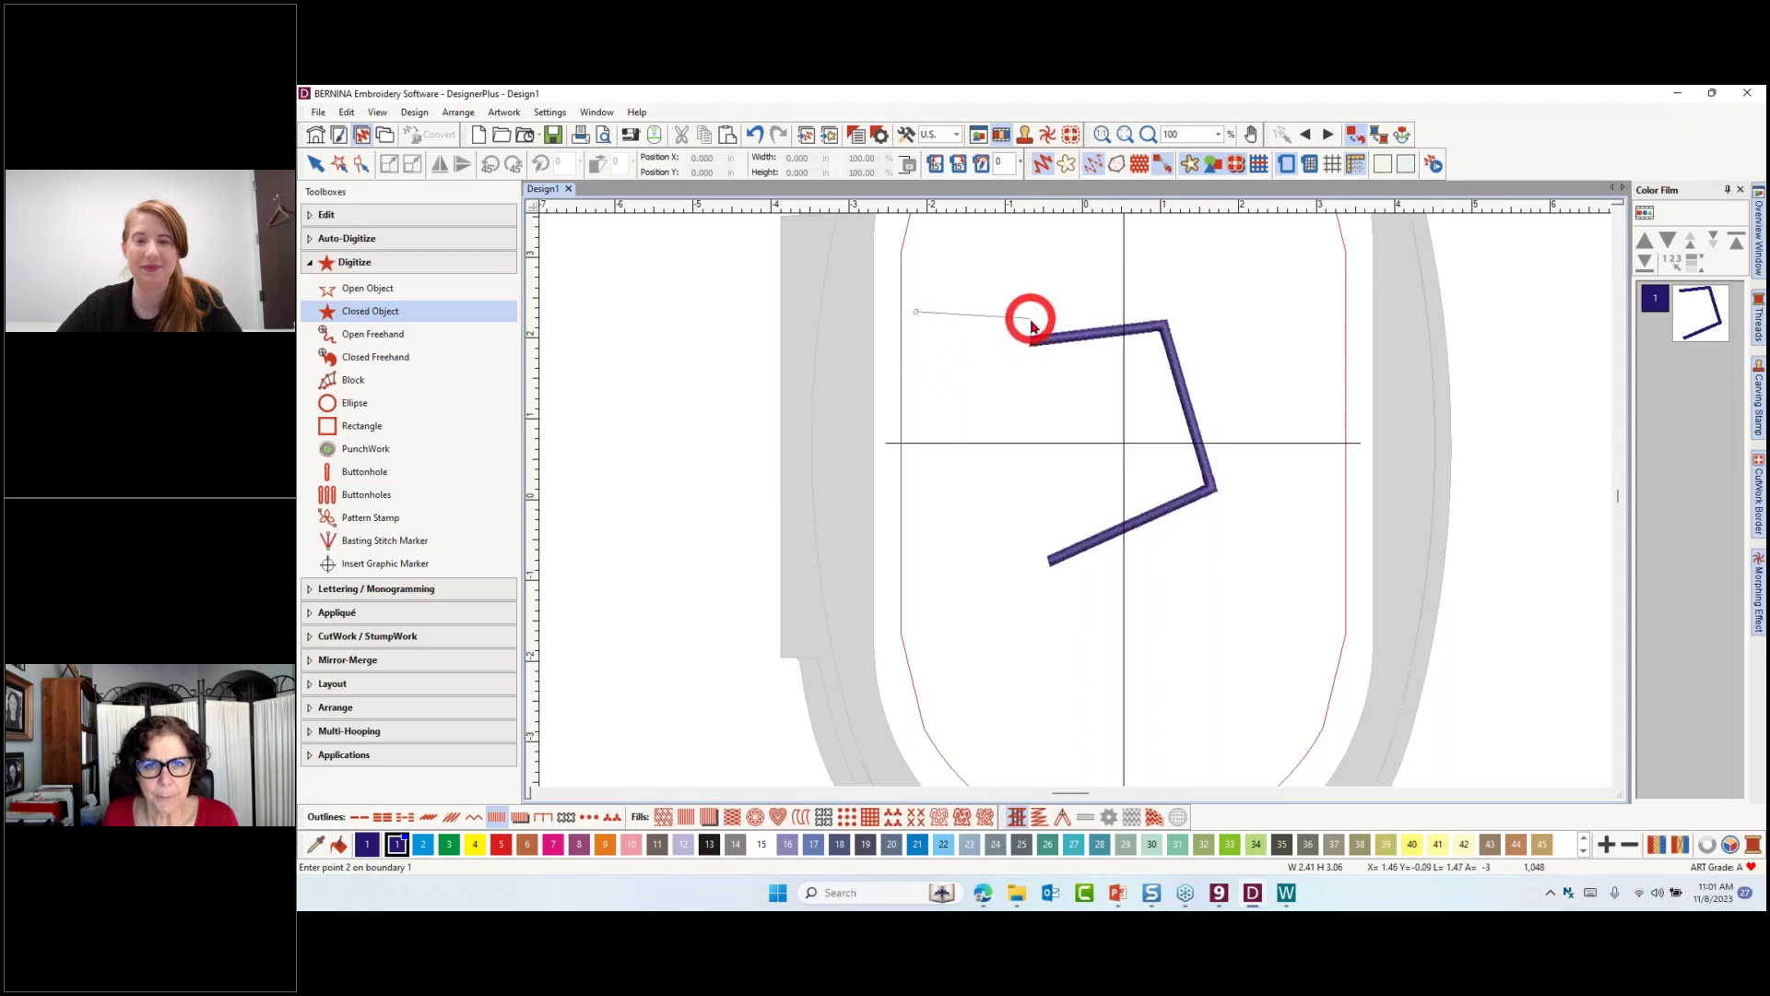
pyautogui.click(1029, 322)
pyautogui.click(1041, 417)
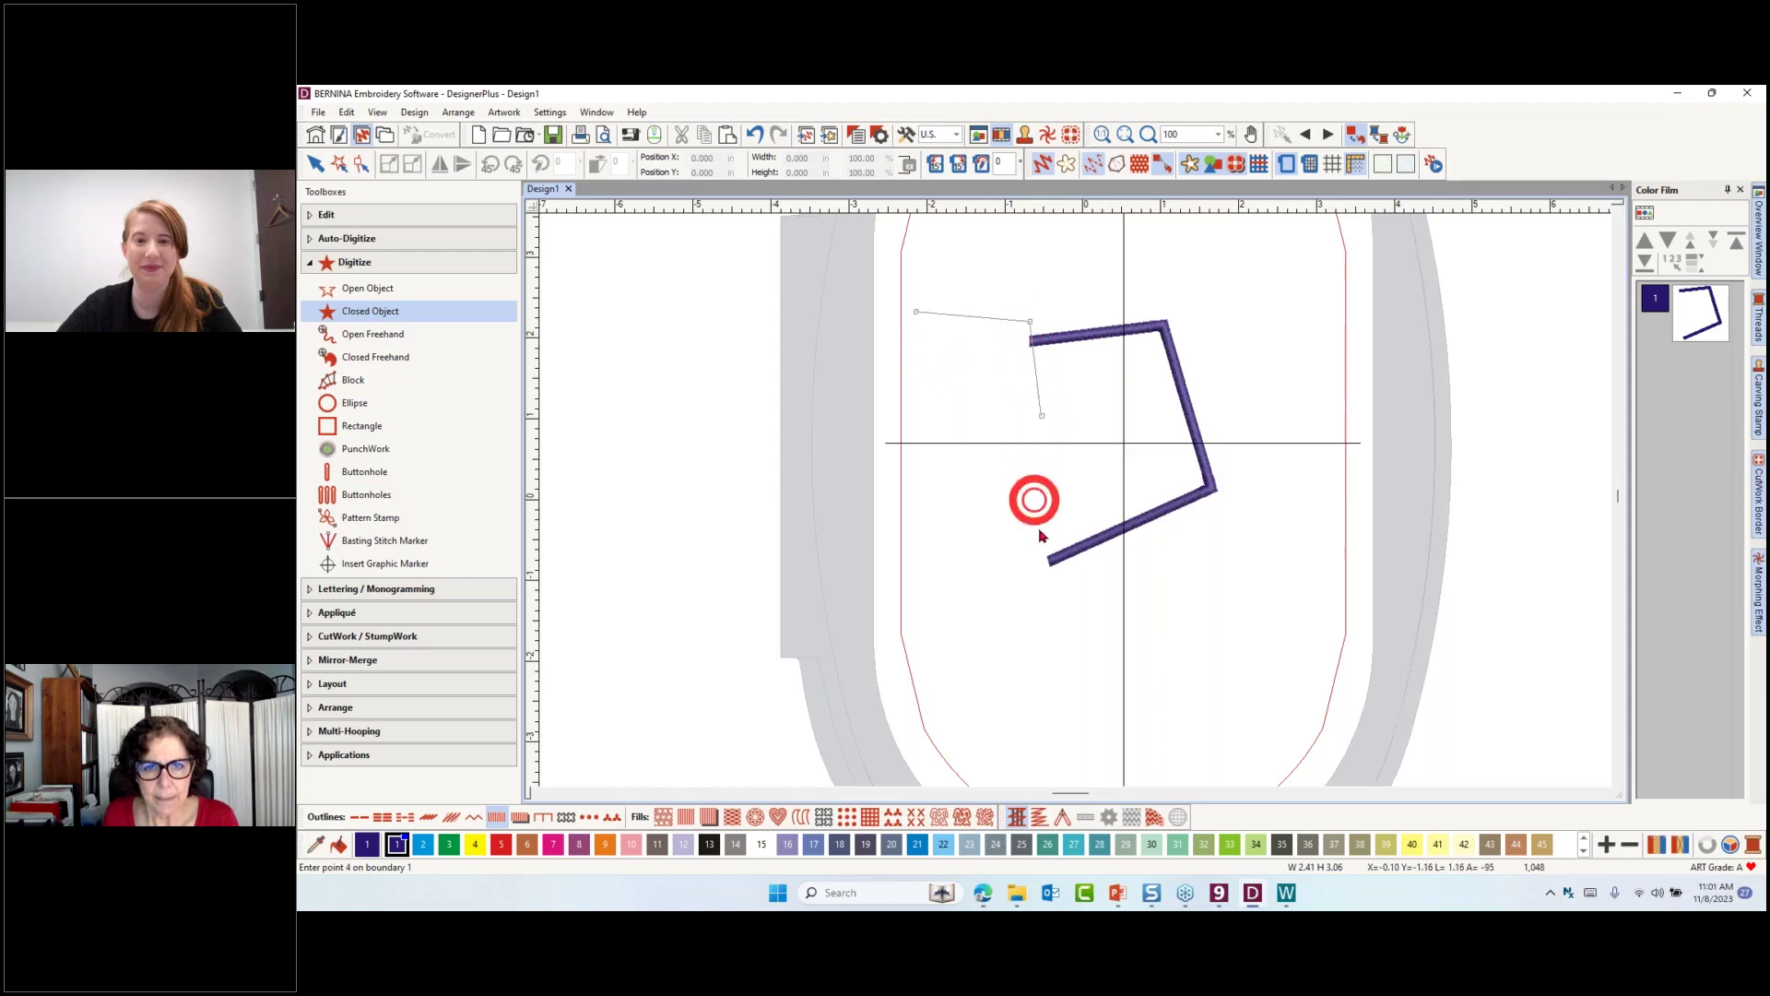
pyautogui.click(1053, 579)
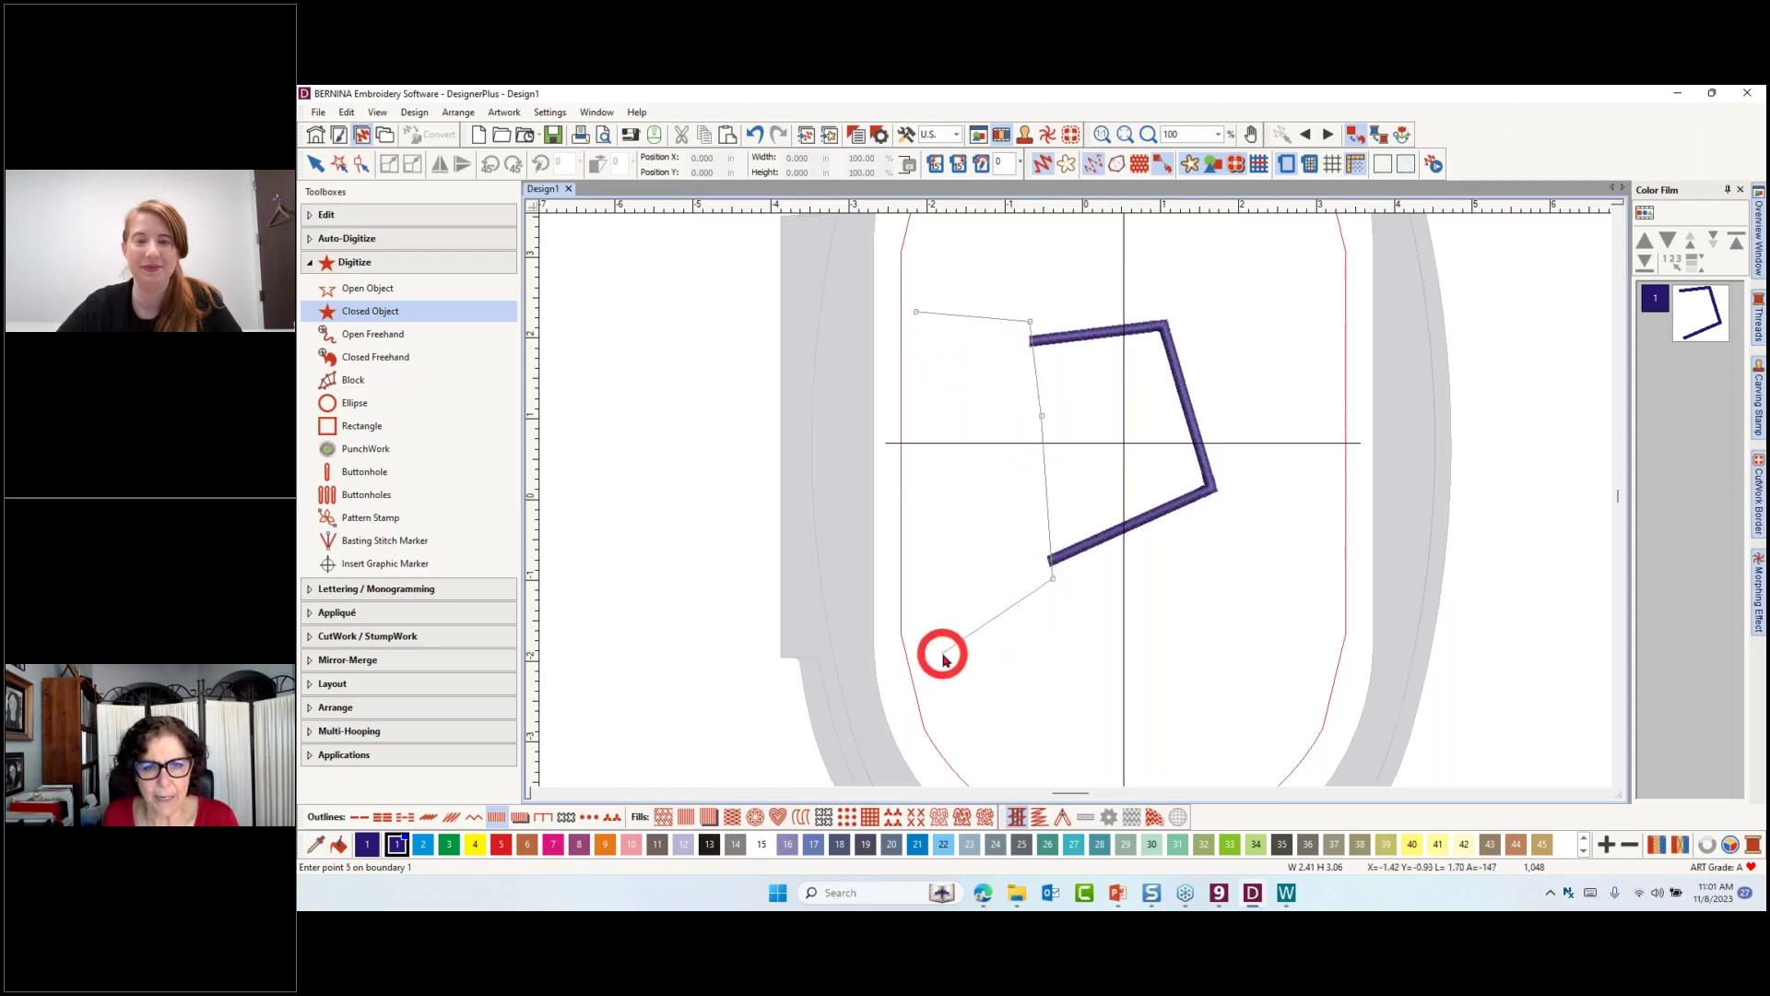
pyautogui.click(966, 653)
pyautogui.press('Return')
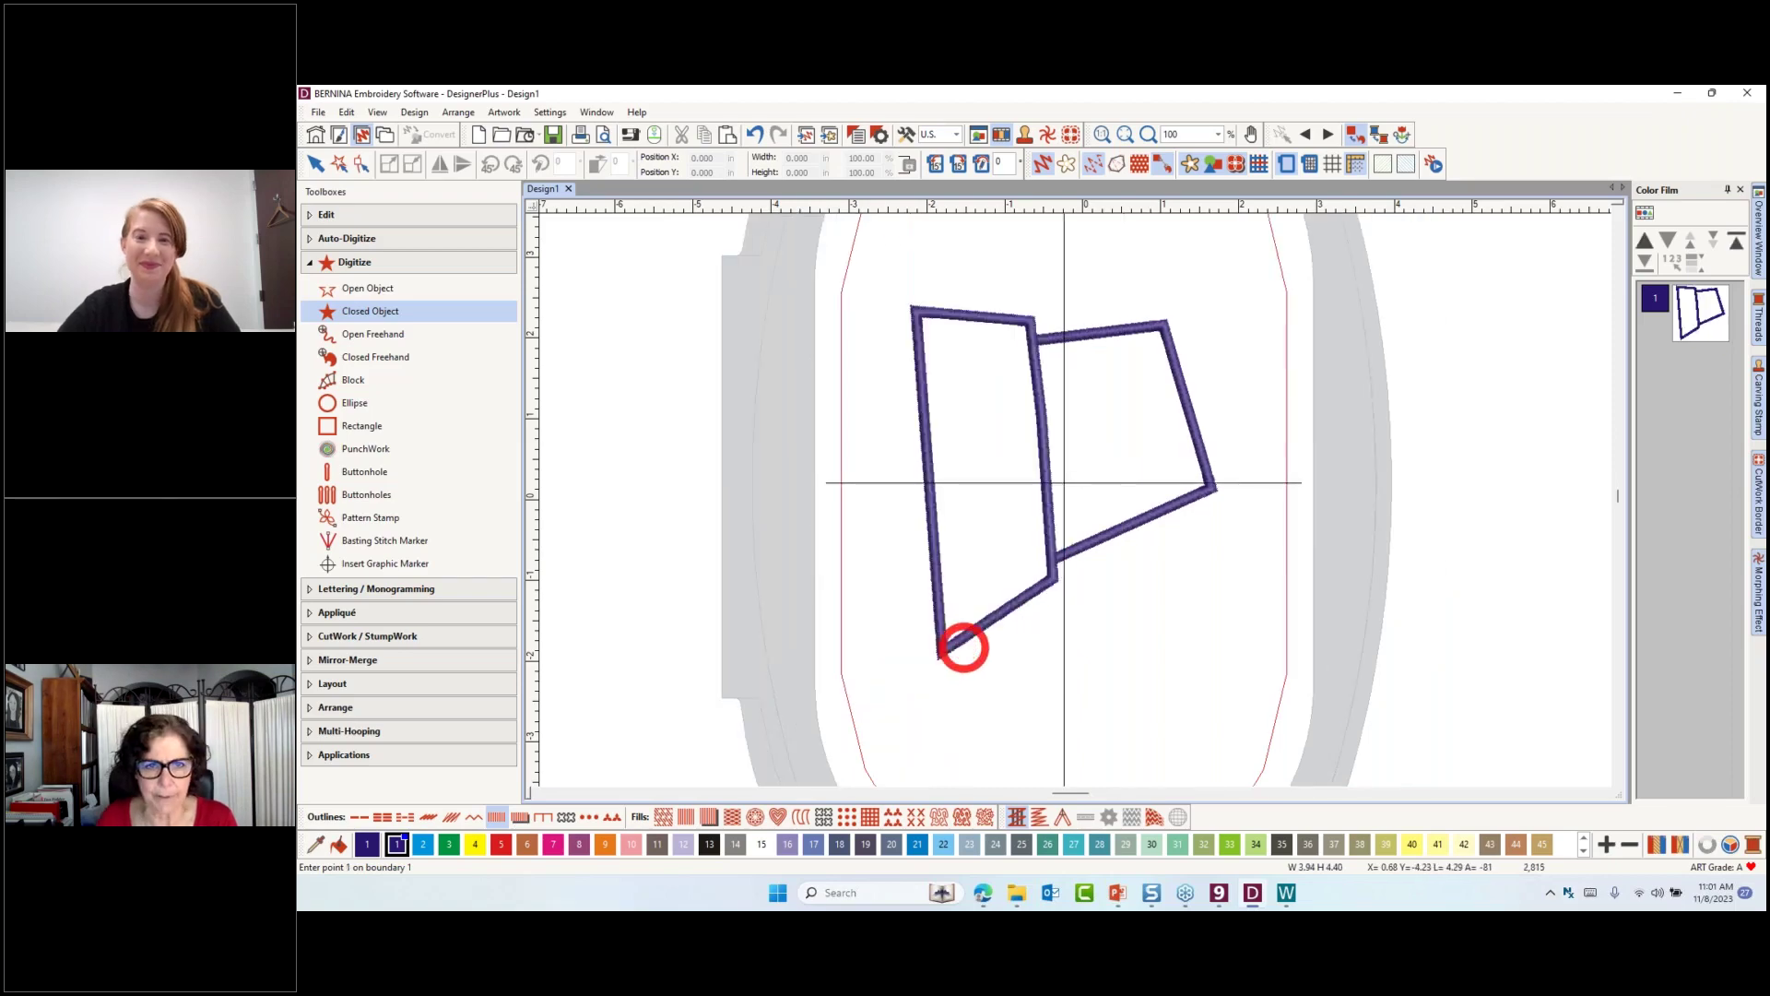
pyautogui.press('Escape')
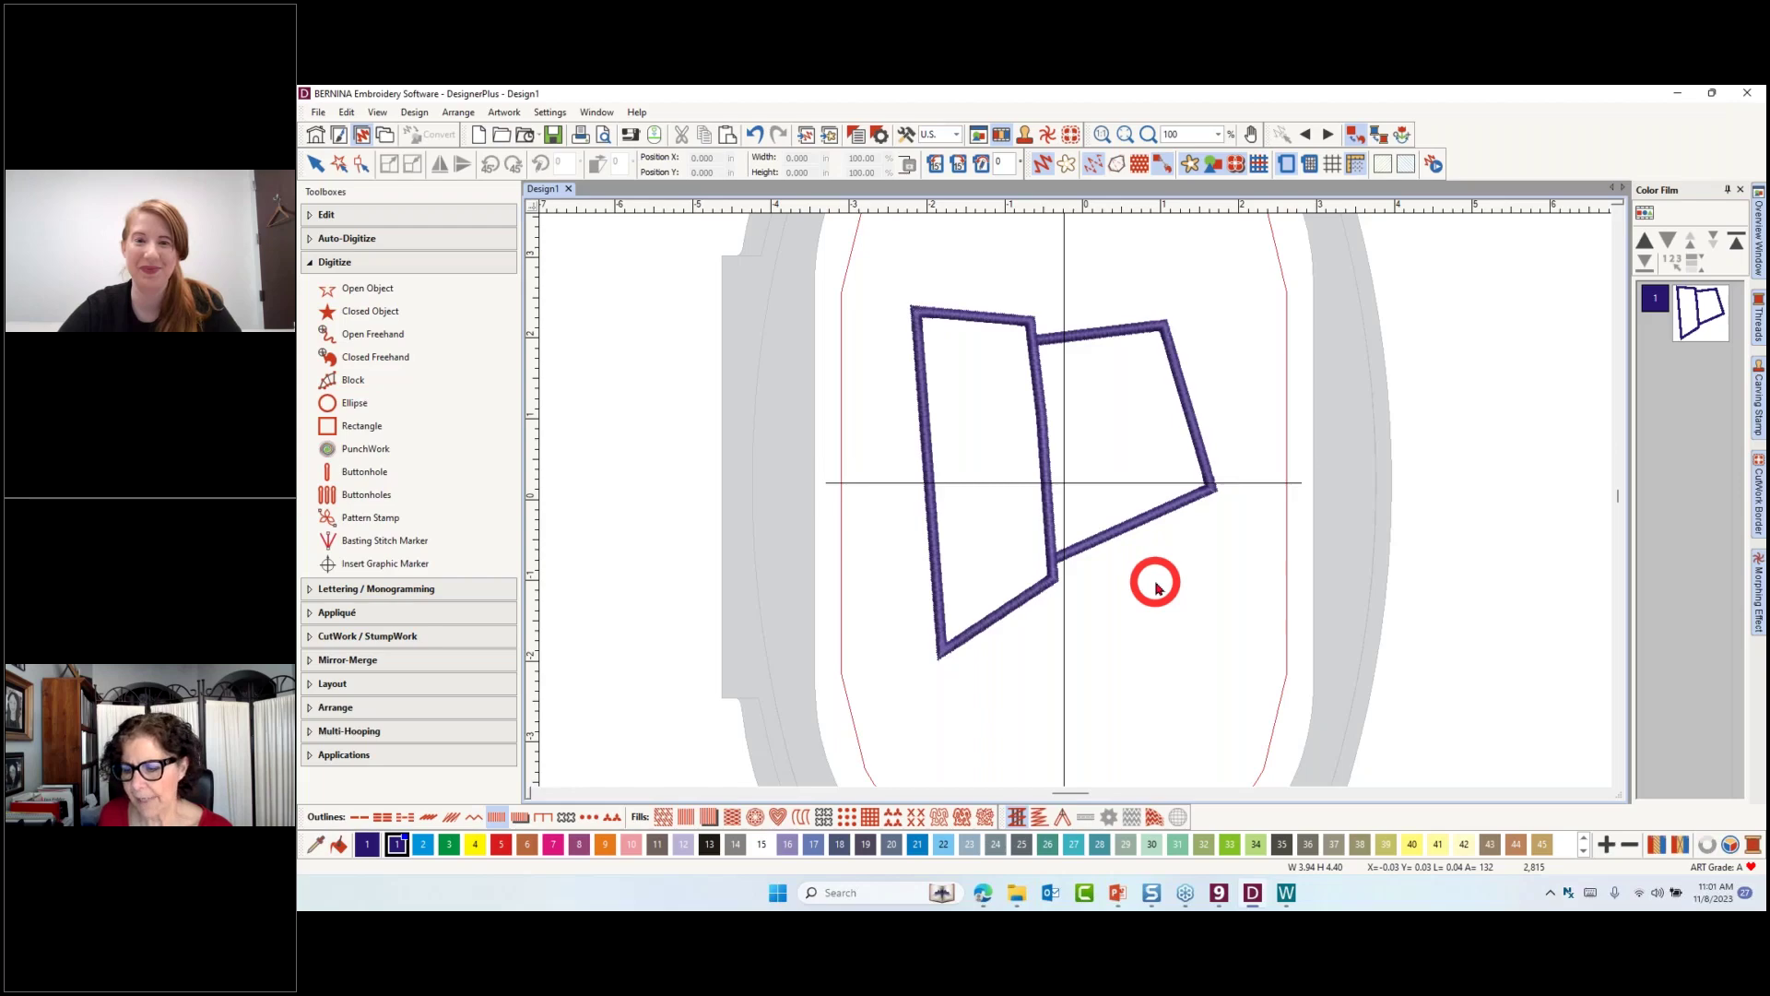
# Select both objects and use Advanced Appliqué to place the teal Benartex Apple Butter fabric in both enclosed patches
pyautogui.click(1158, 587)
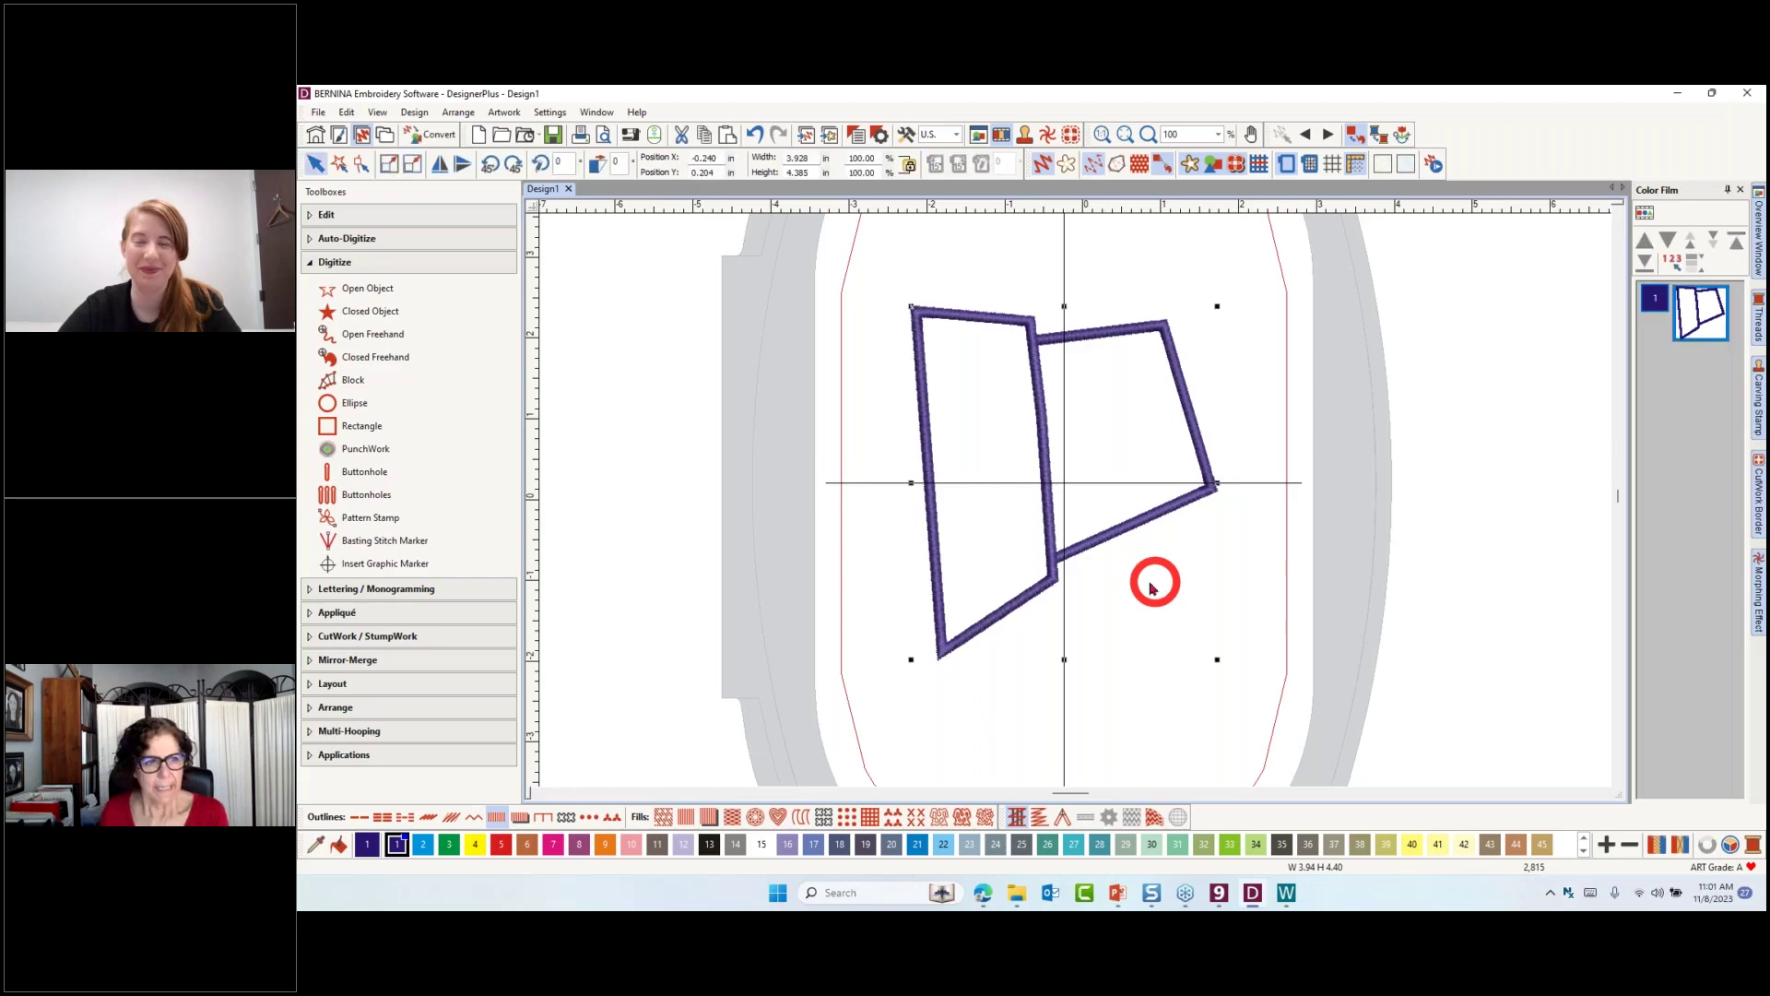
pyautogui.click(360, 610)
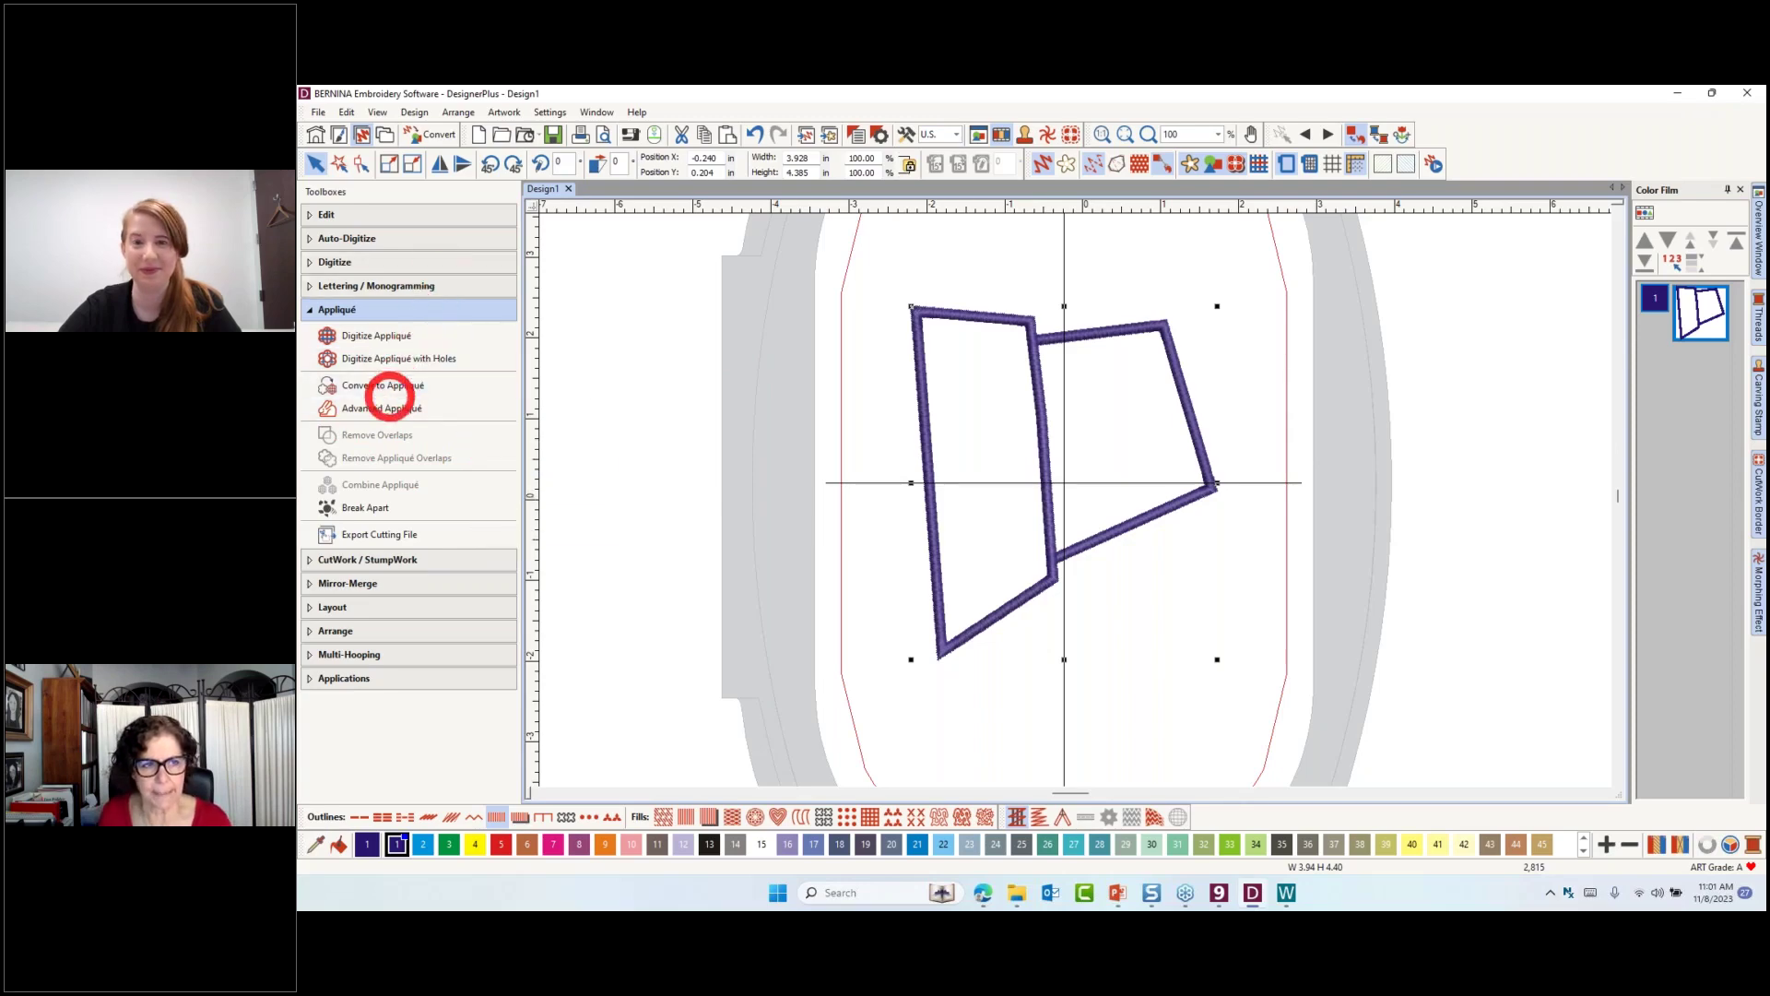
pyautogui.click(372, 415)
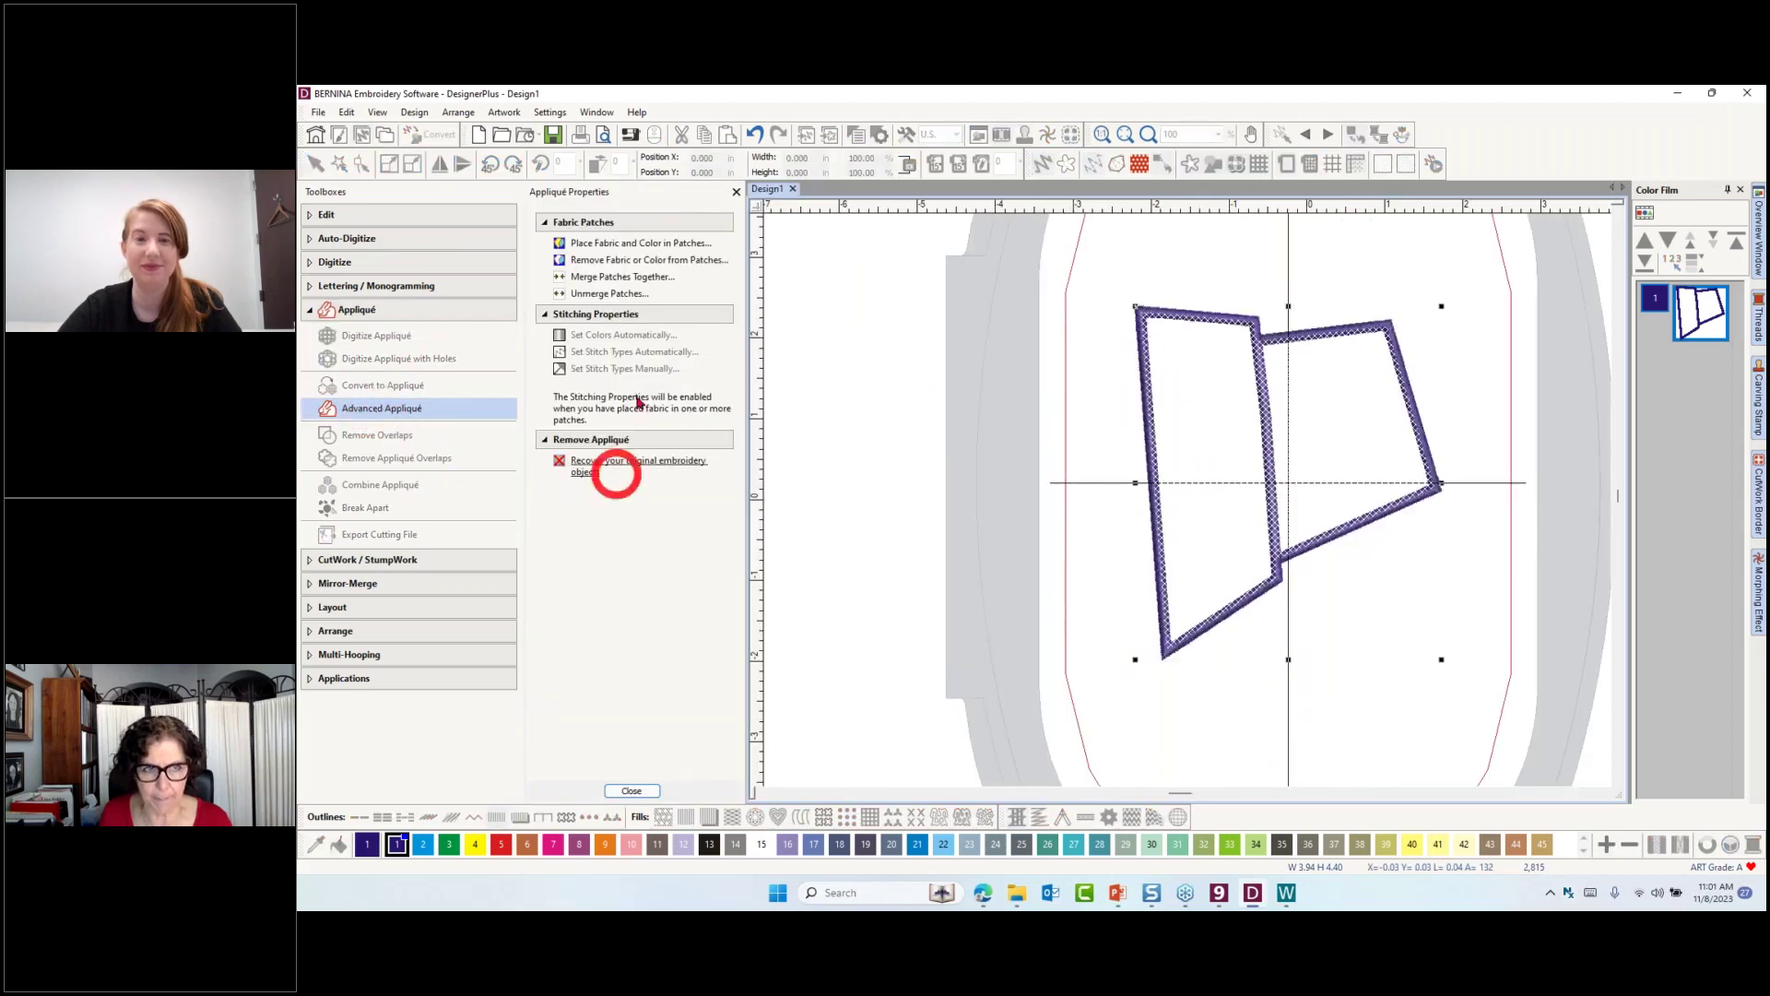
pyautogui.click(627, 243)
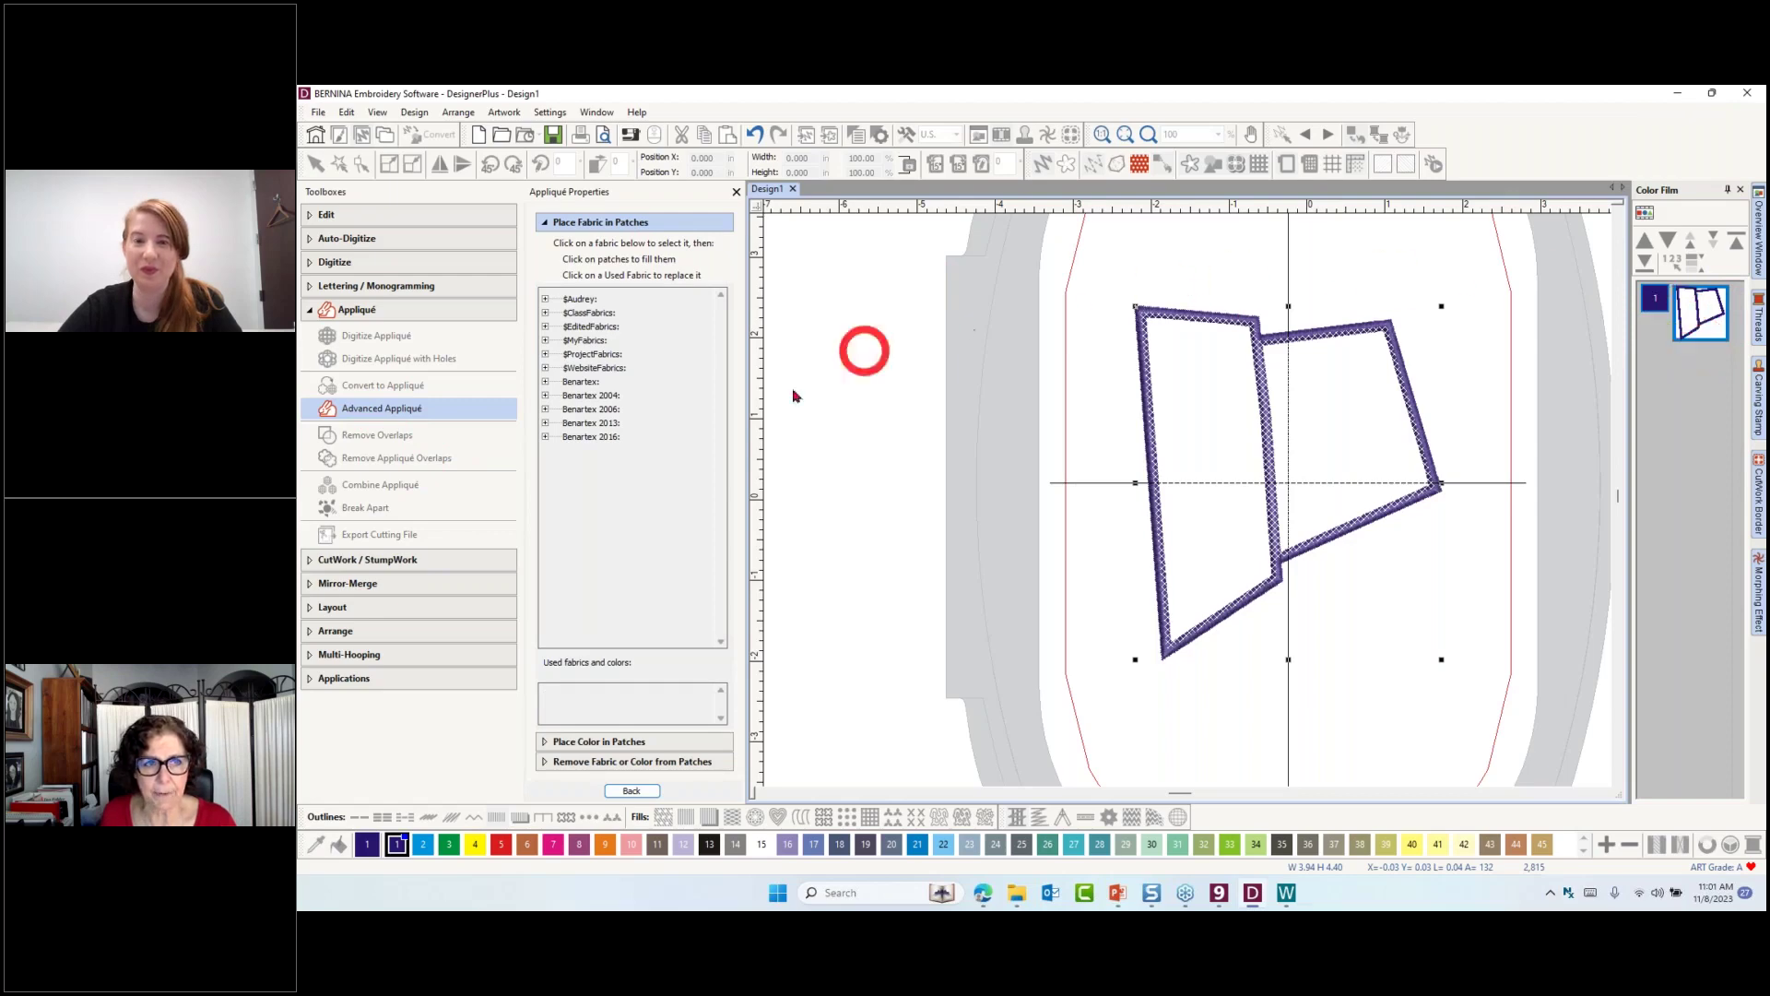
pyautogui.click(544, 382)
pyautogui.click(554, 408)
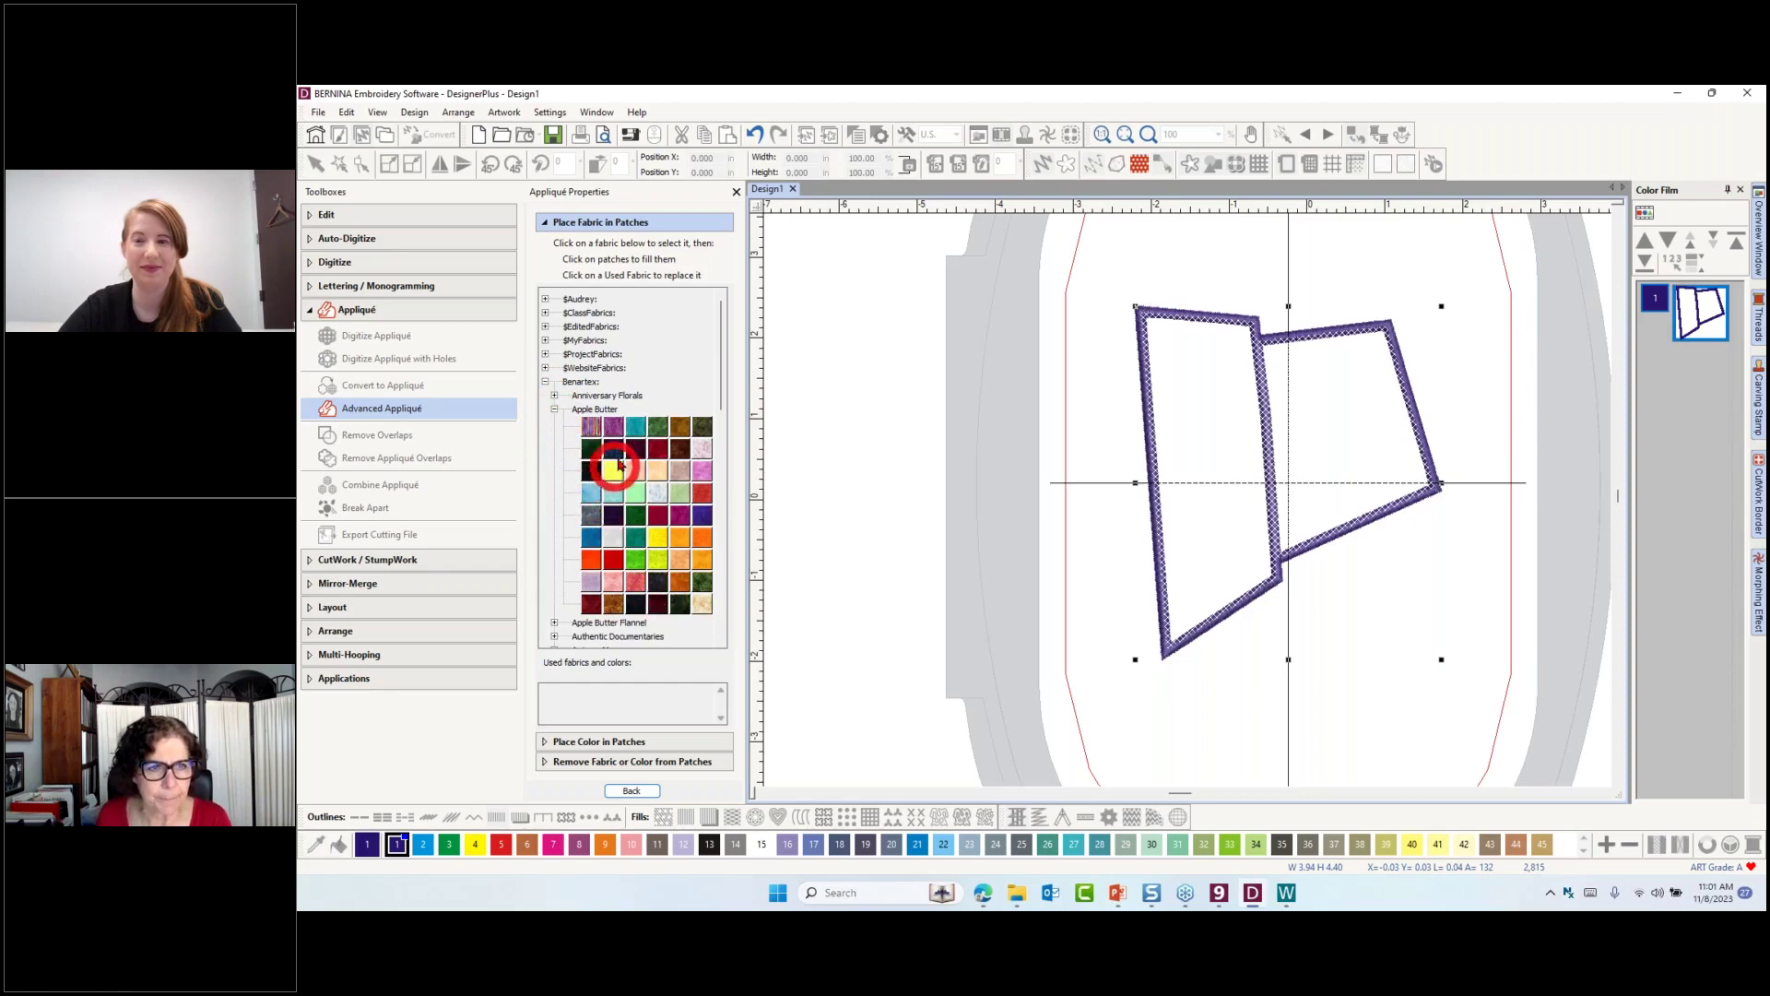
pyautogui.click(615, 466)
pyautogui.click(1217, 406)
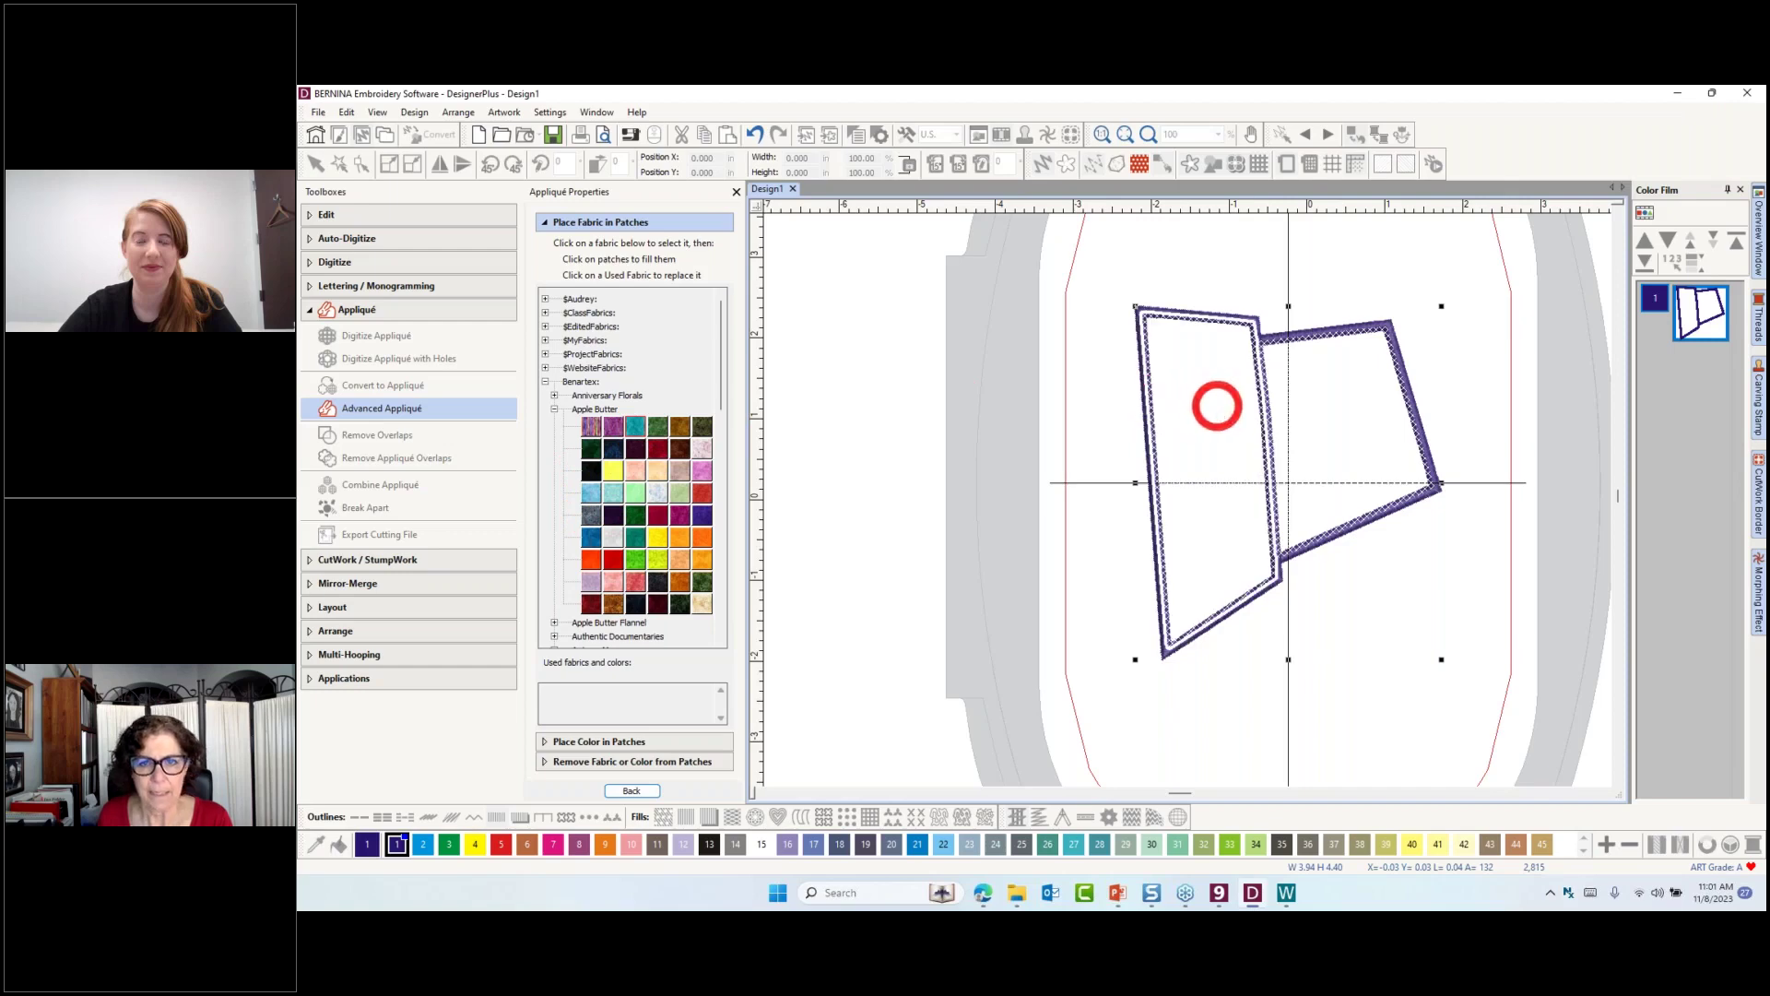
pyautogui.click(1291, 415)
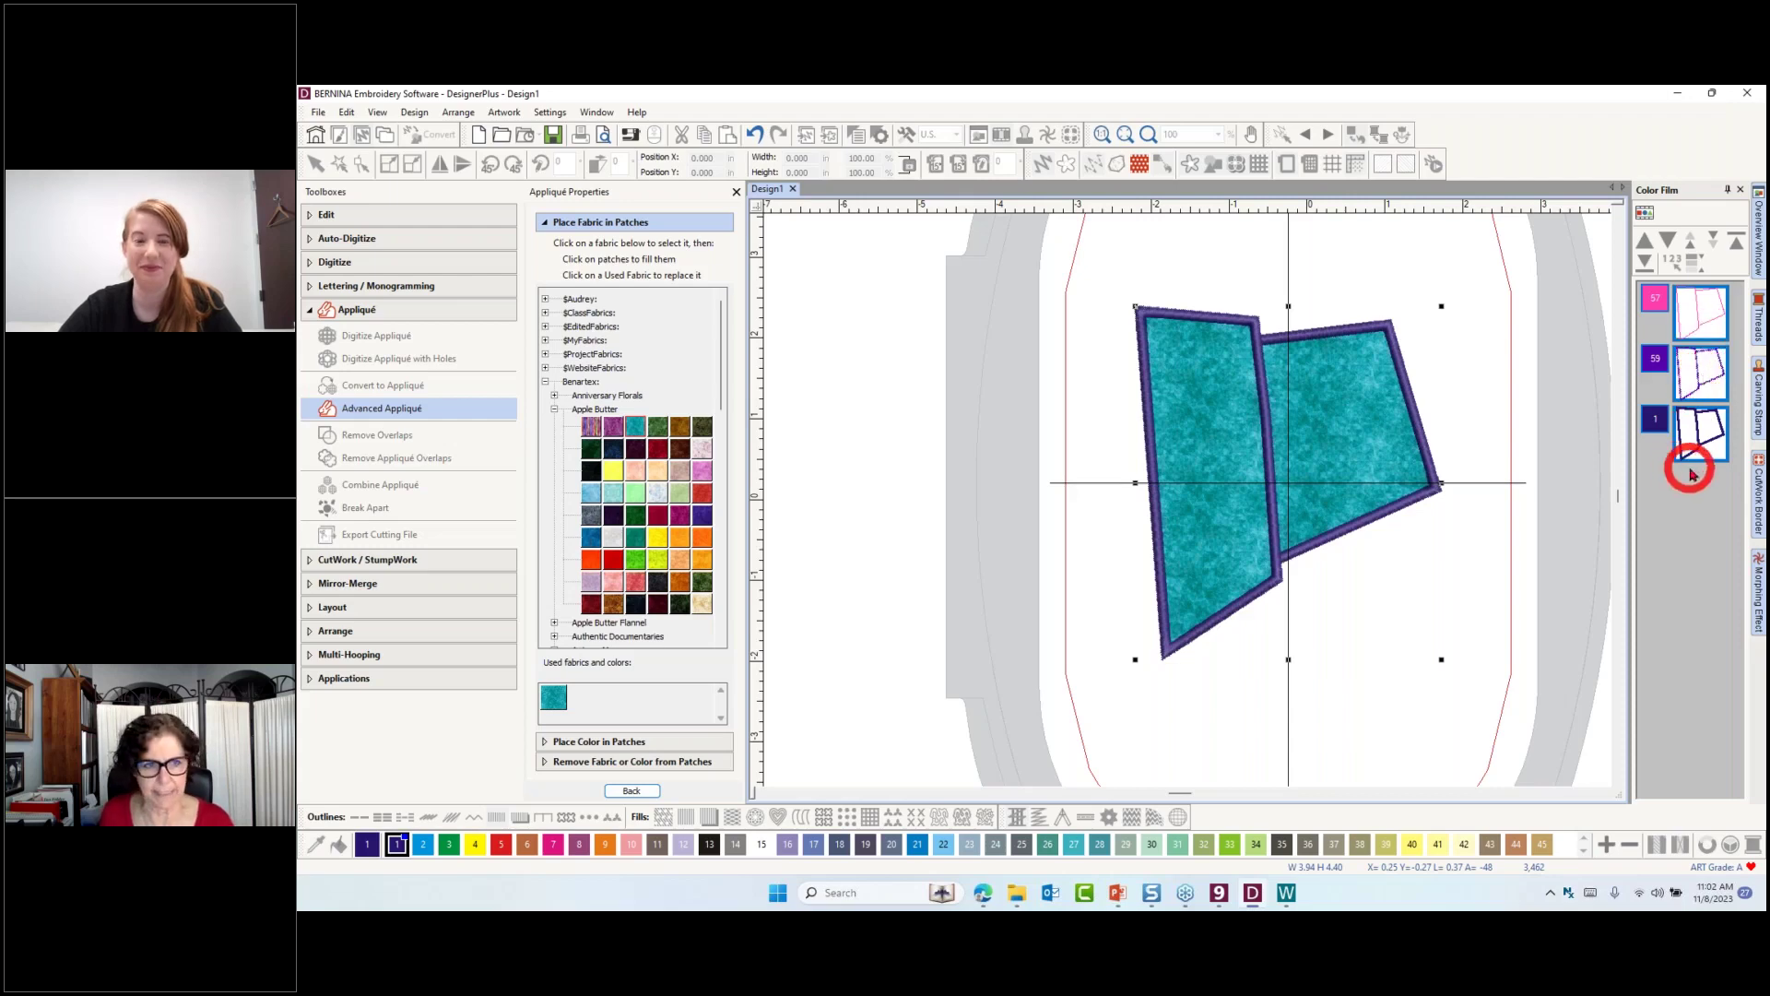
# Merge the two adjoining fabric patches into one and finish Advanced Appliqué
pyautogui.click(632, 792)
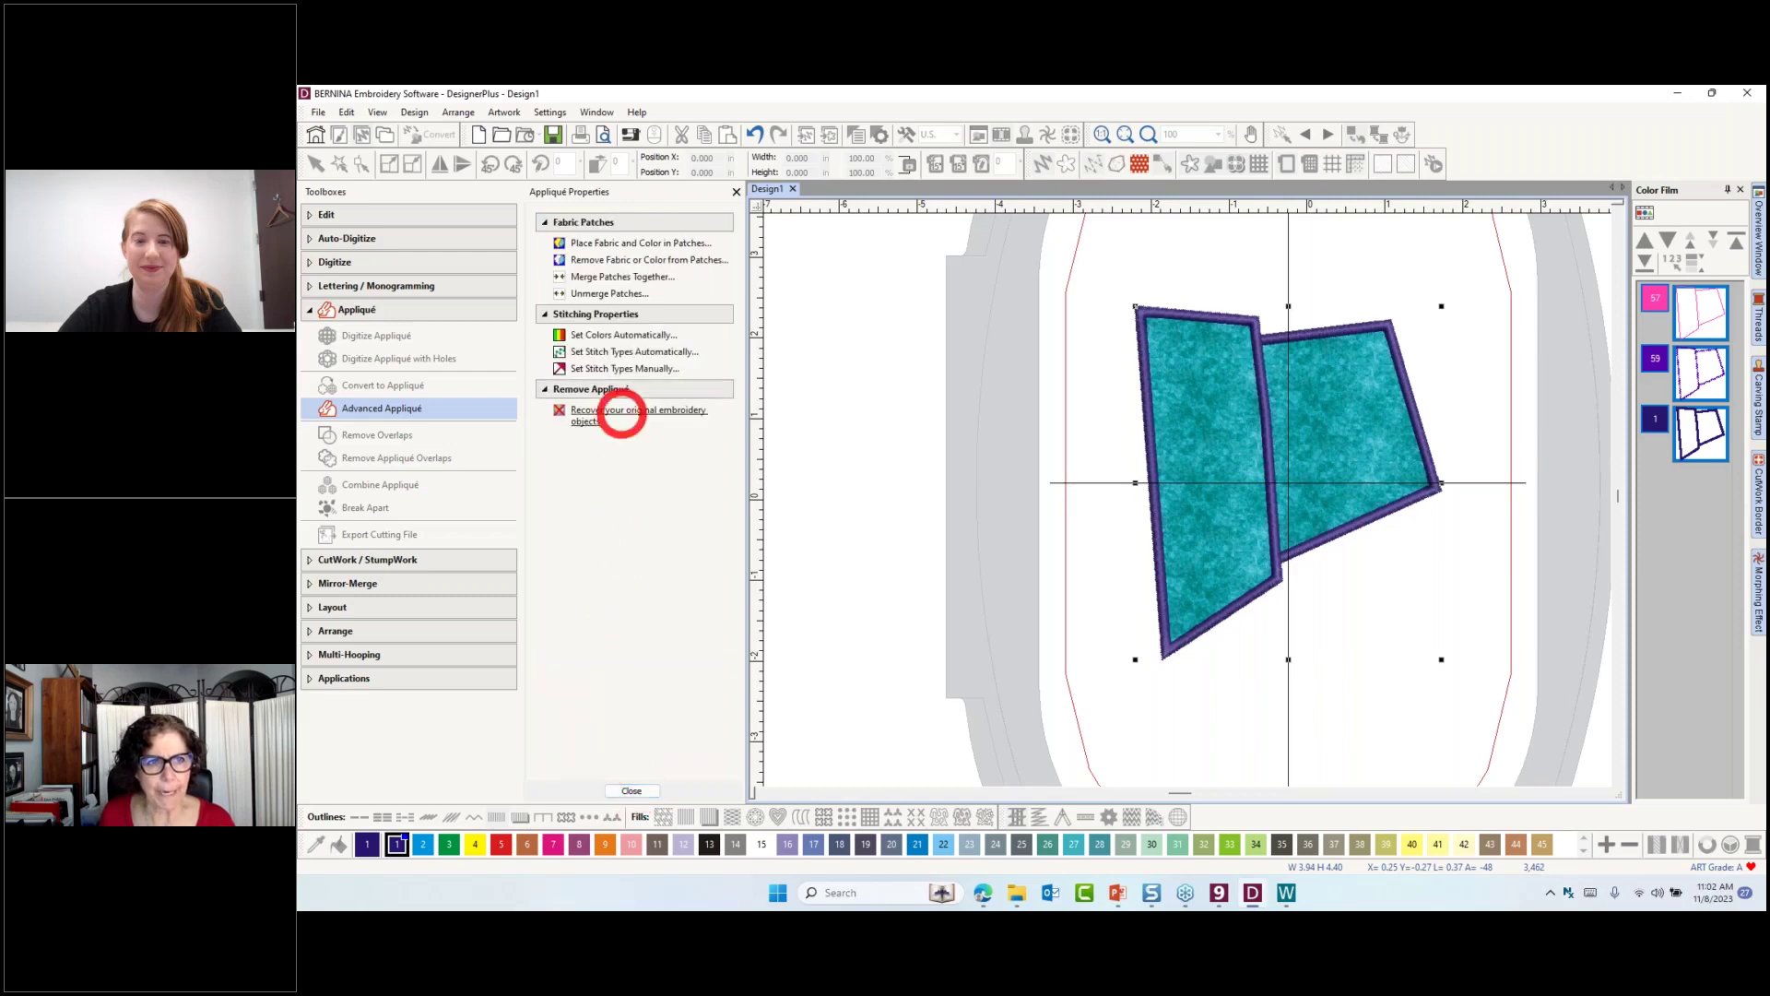
pyautogui.click(584, 278)
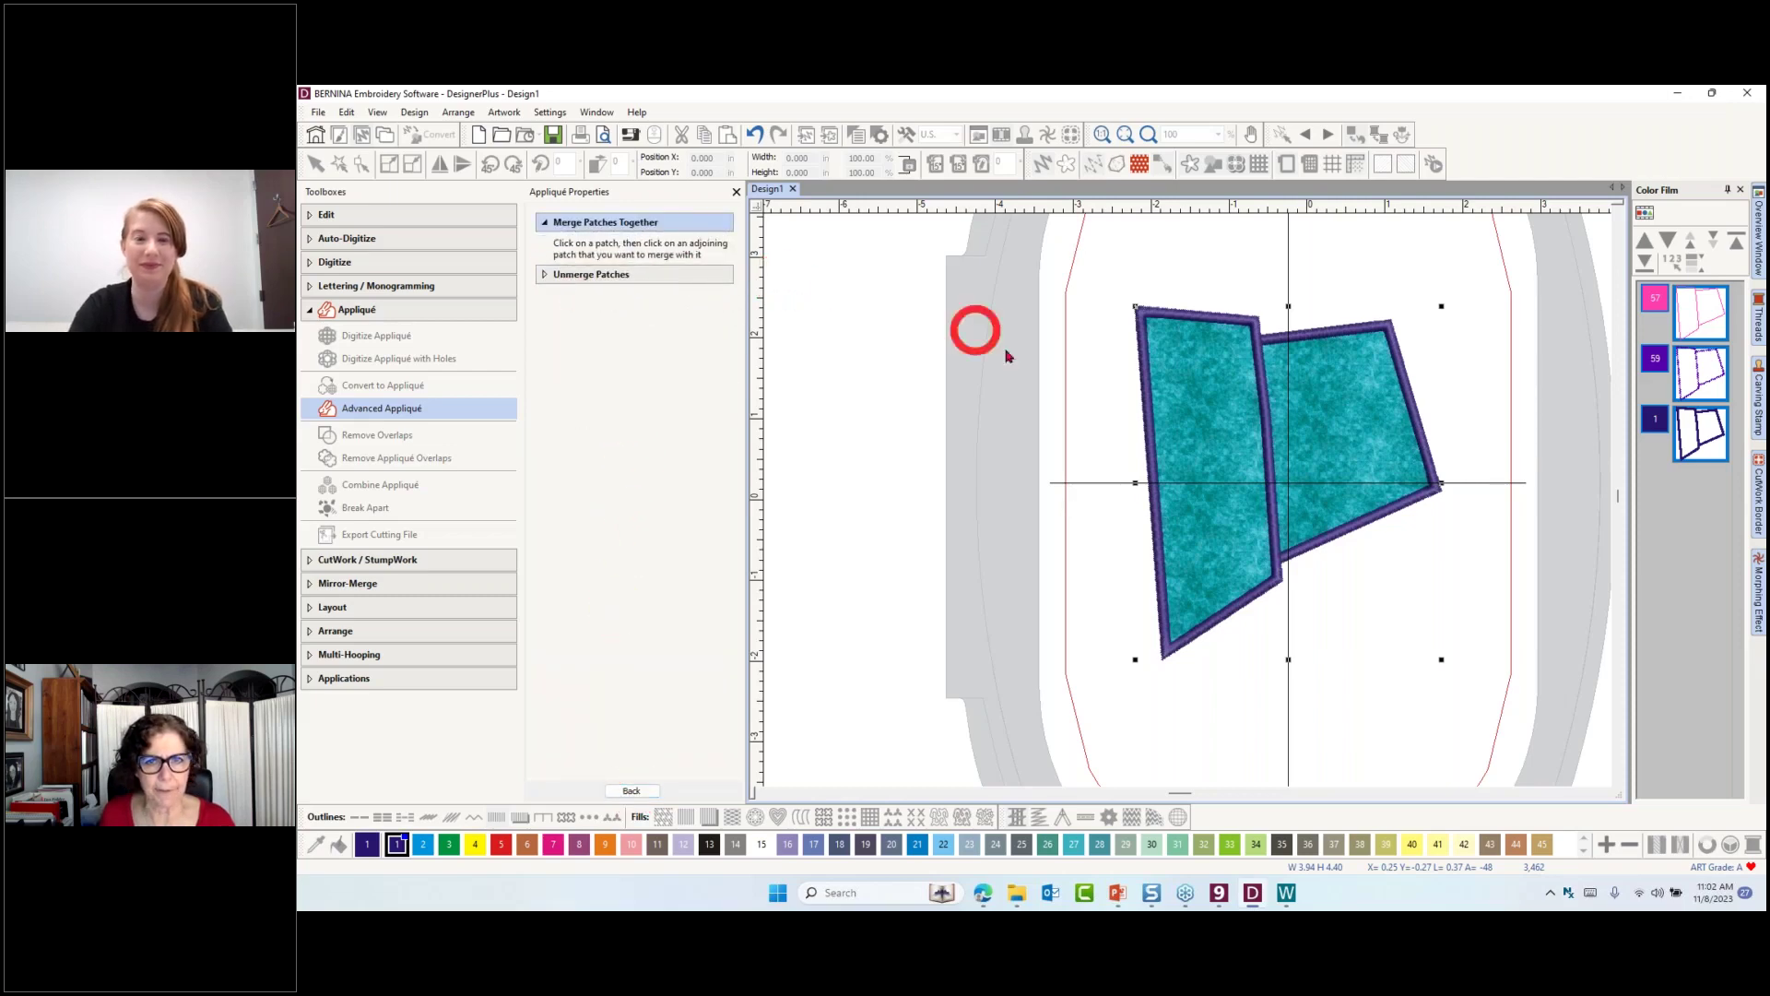
pyautogui.click(1183, 472)
pyautogui.click(1335, 434)
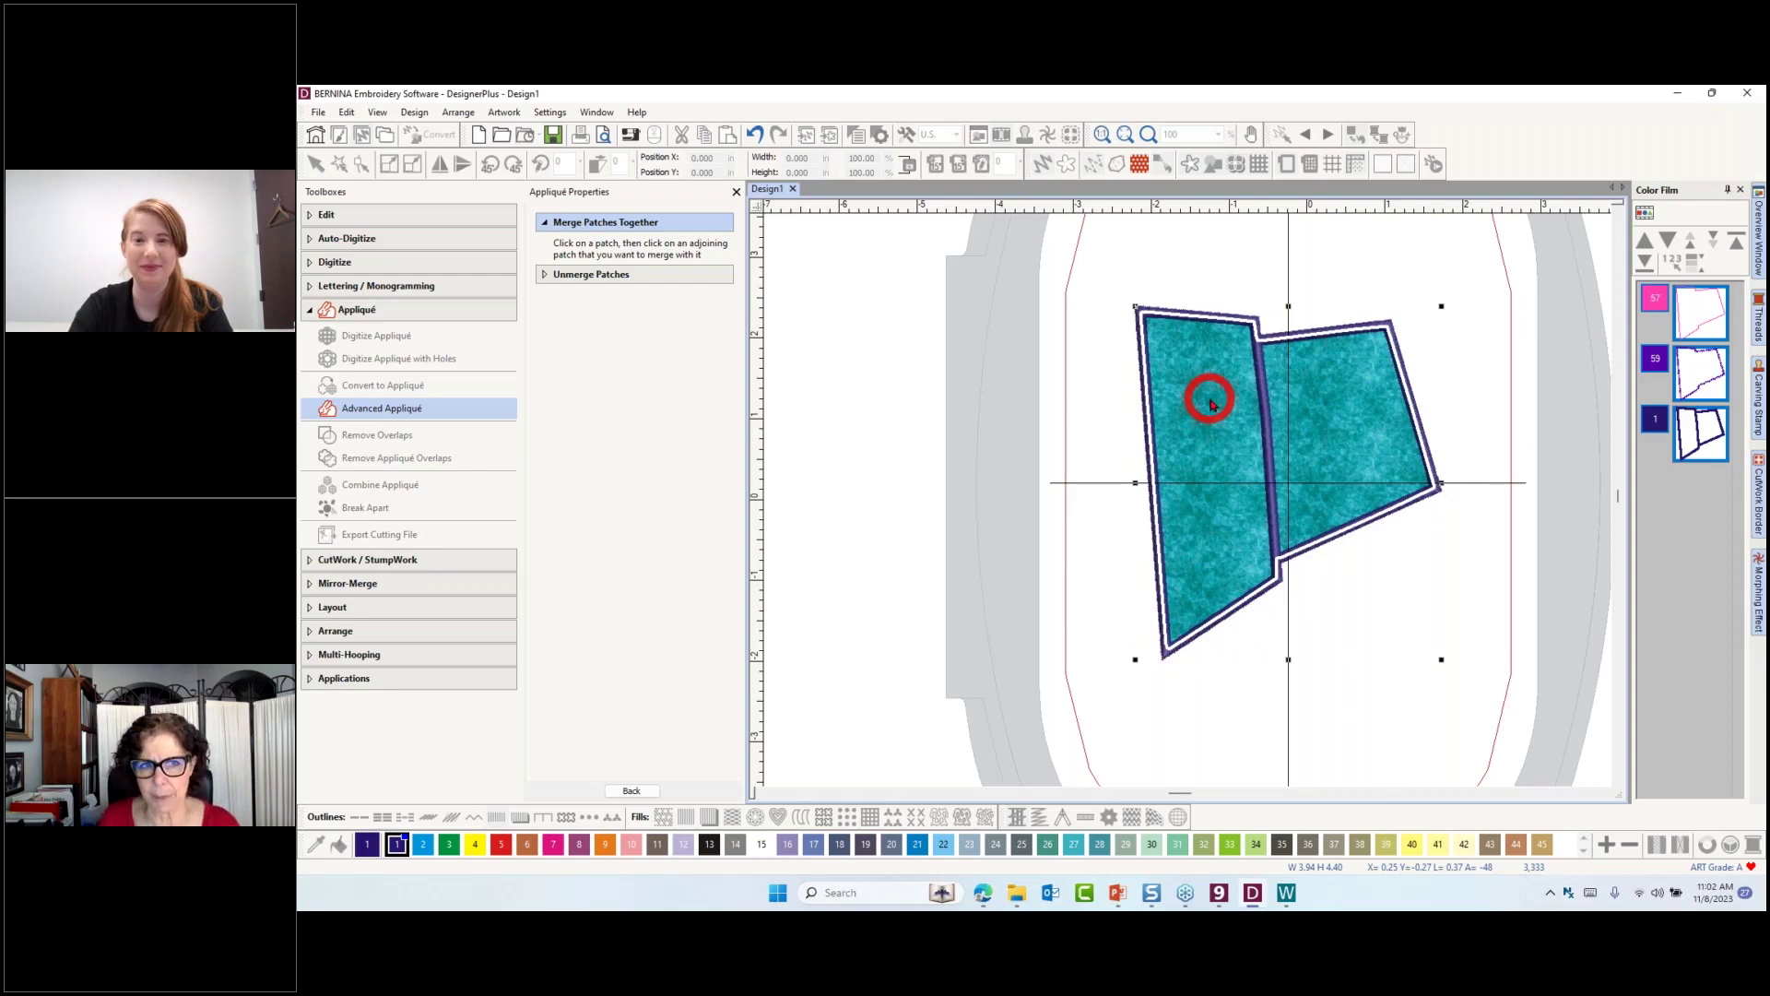
pyautogui.click(629, 792)
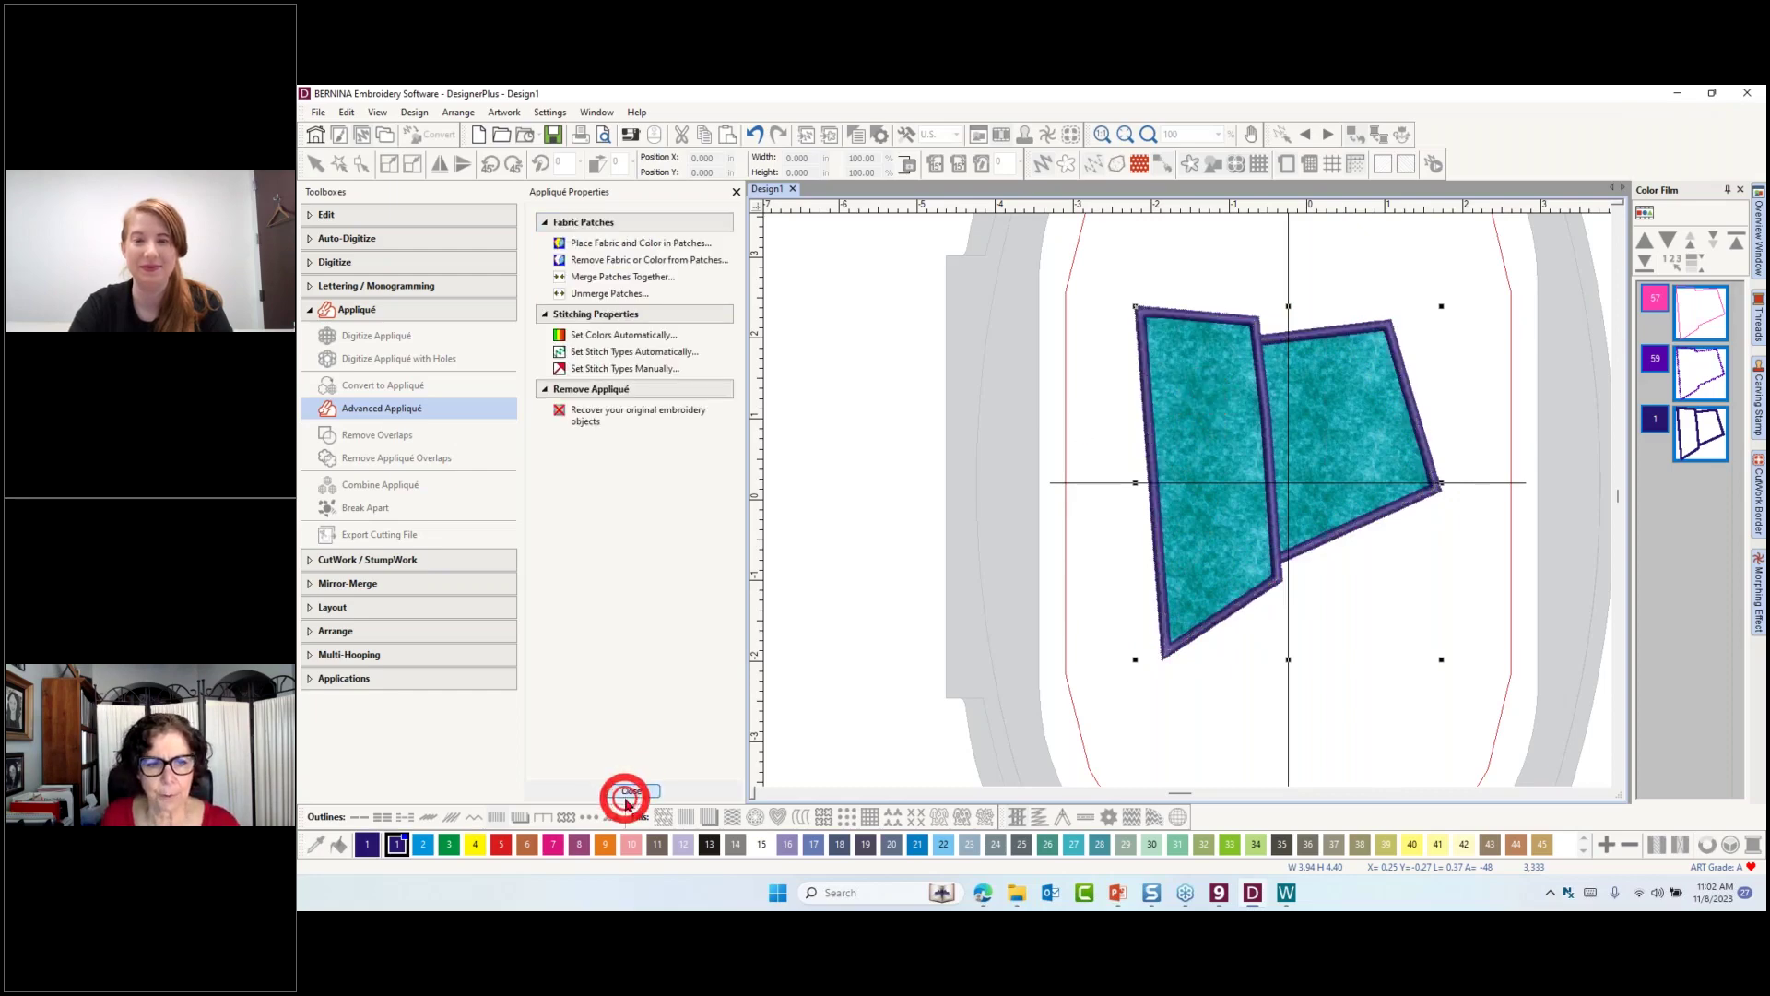
pyautogui.click(631, 791)
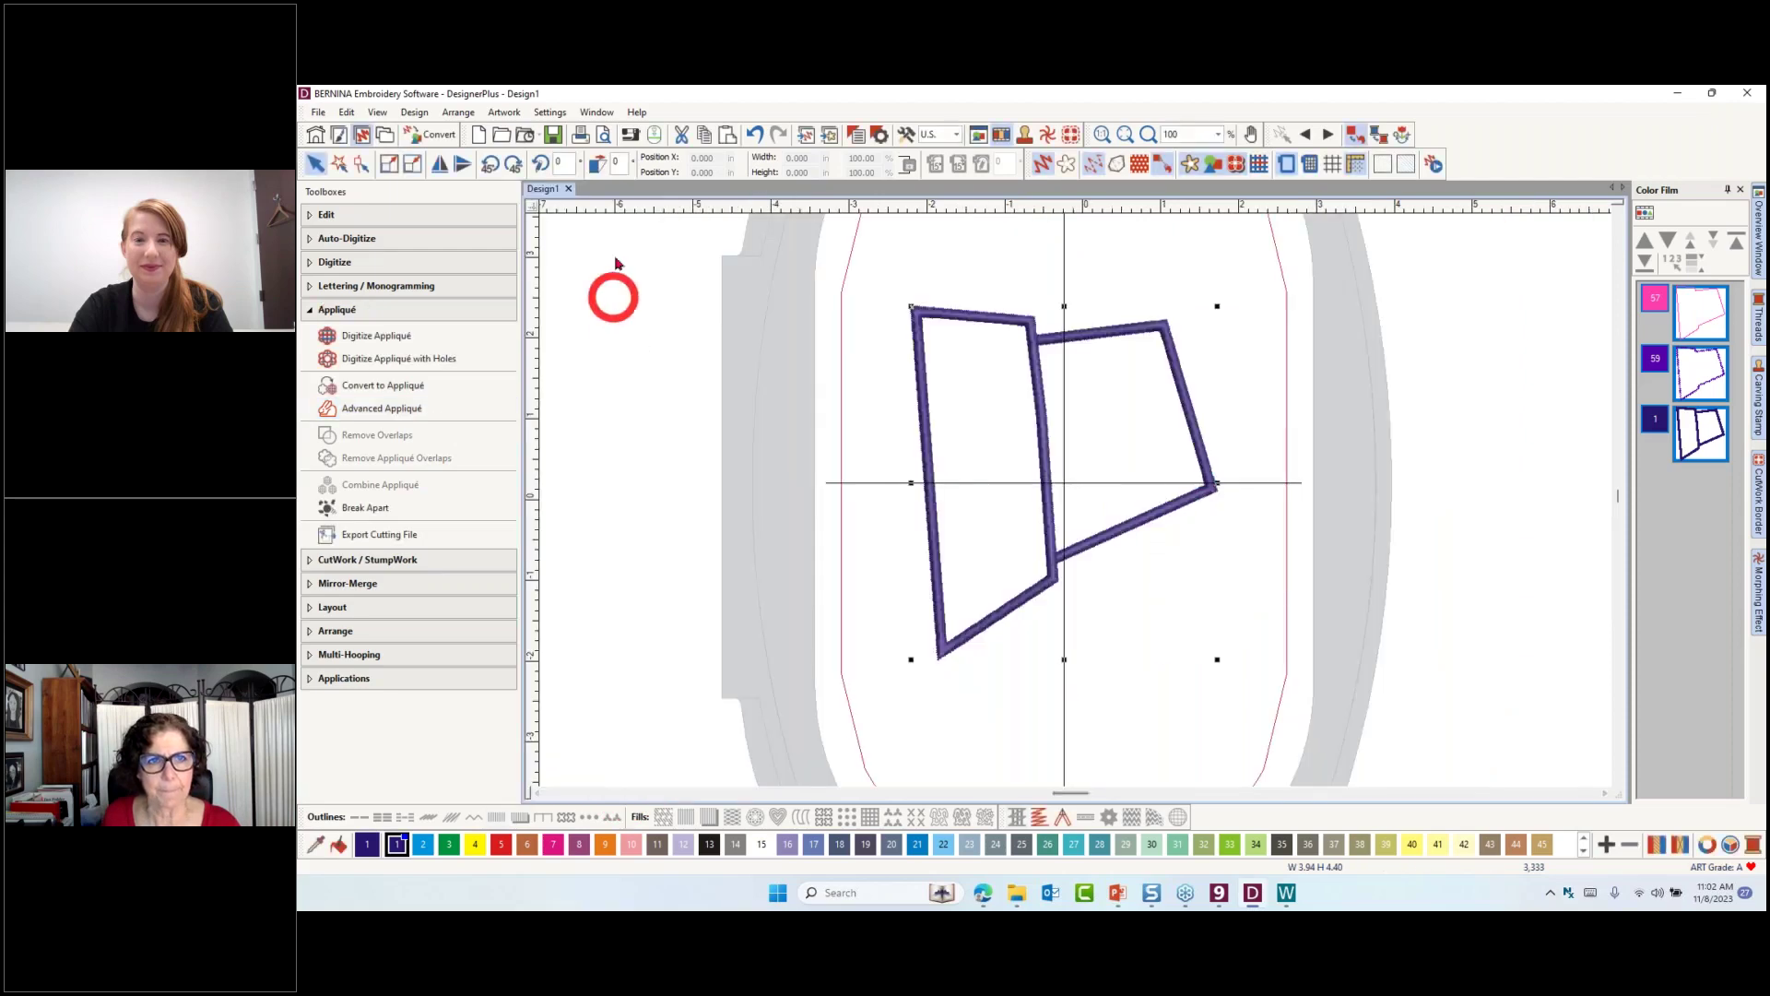
# Check the merged appliqué pattern in the print preview and show the appliqué fabric in the design view
pyautogui.click(604, 135)
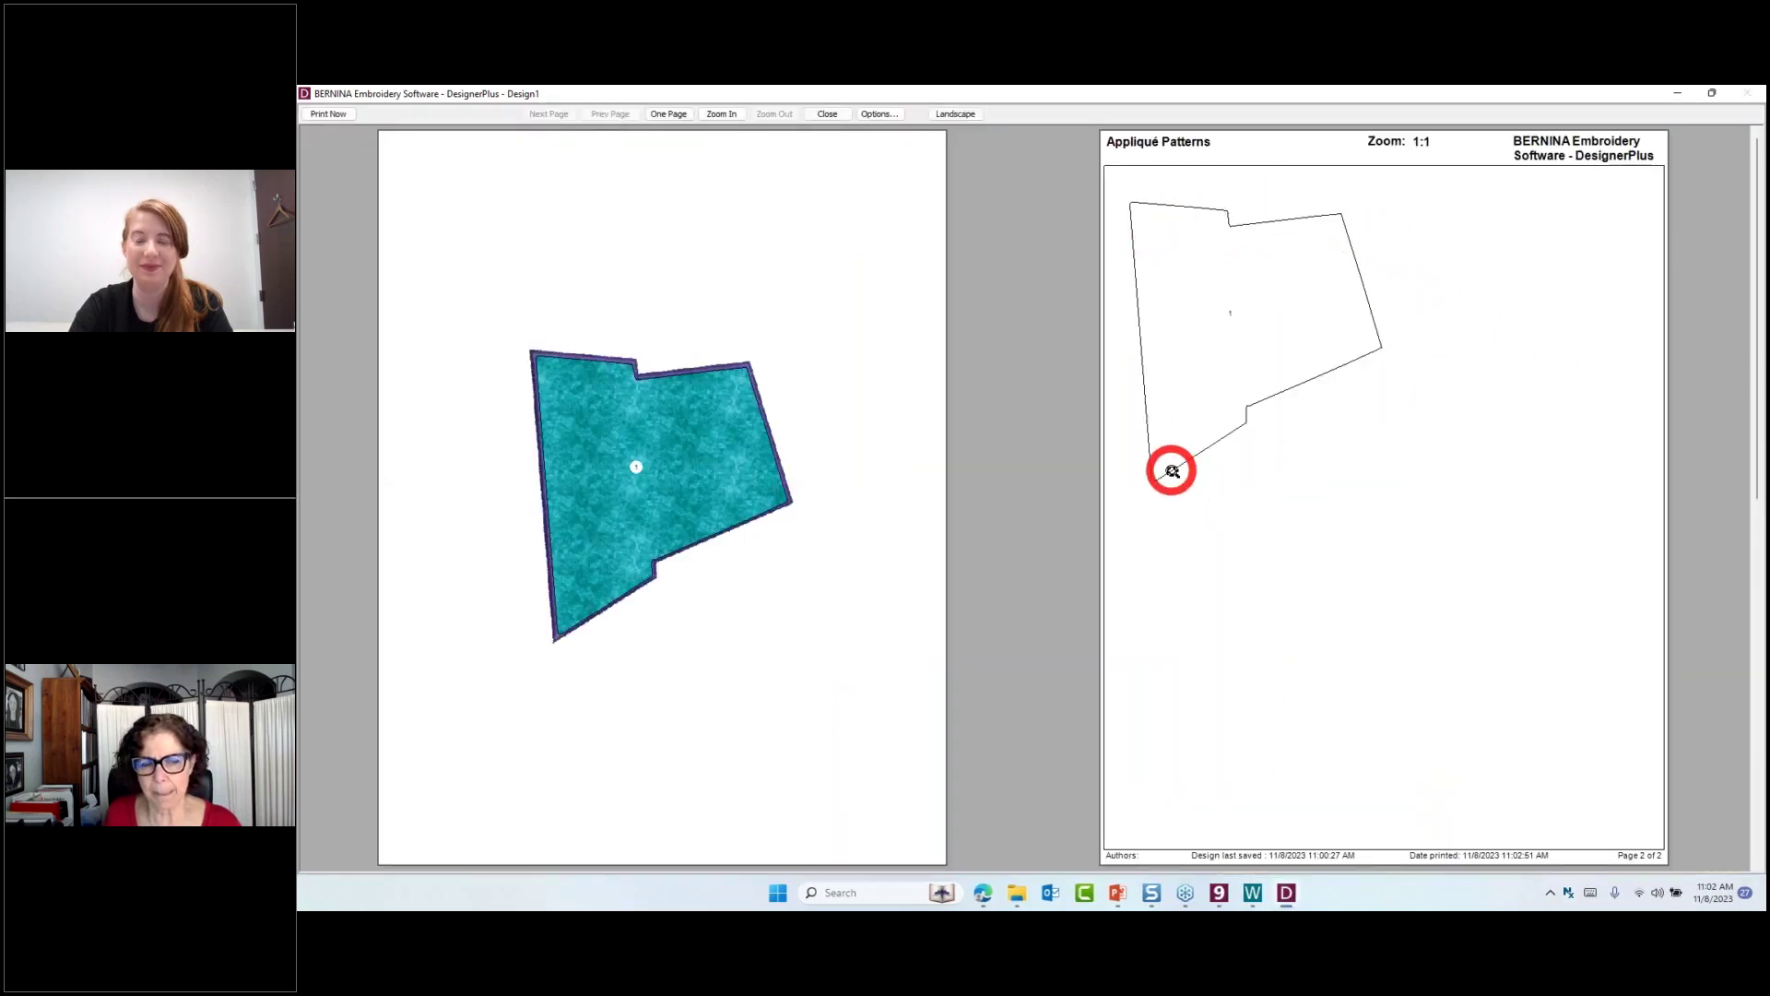
pyautogui.click(828, 116)
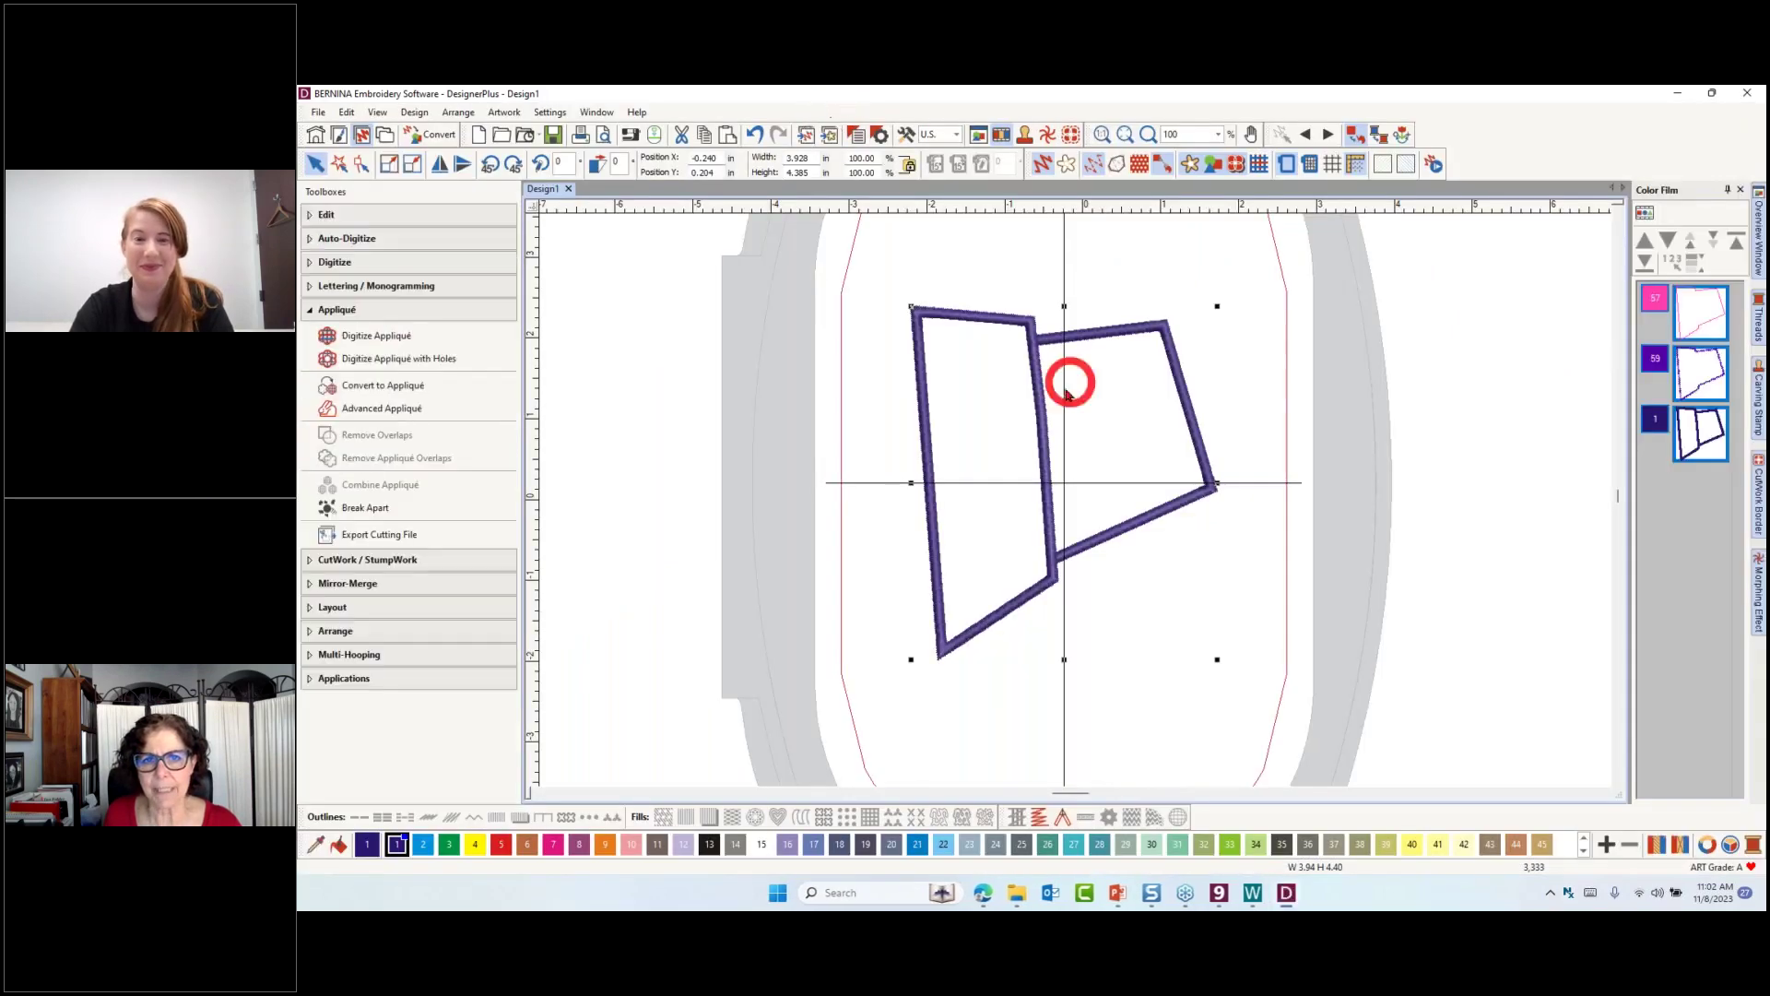
pyautogui.click(1261, 167)
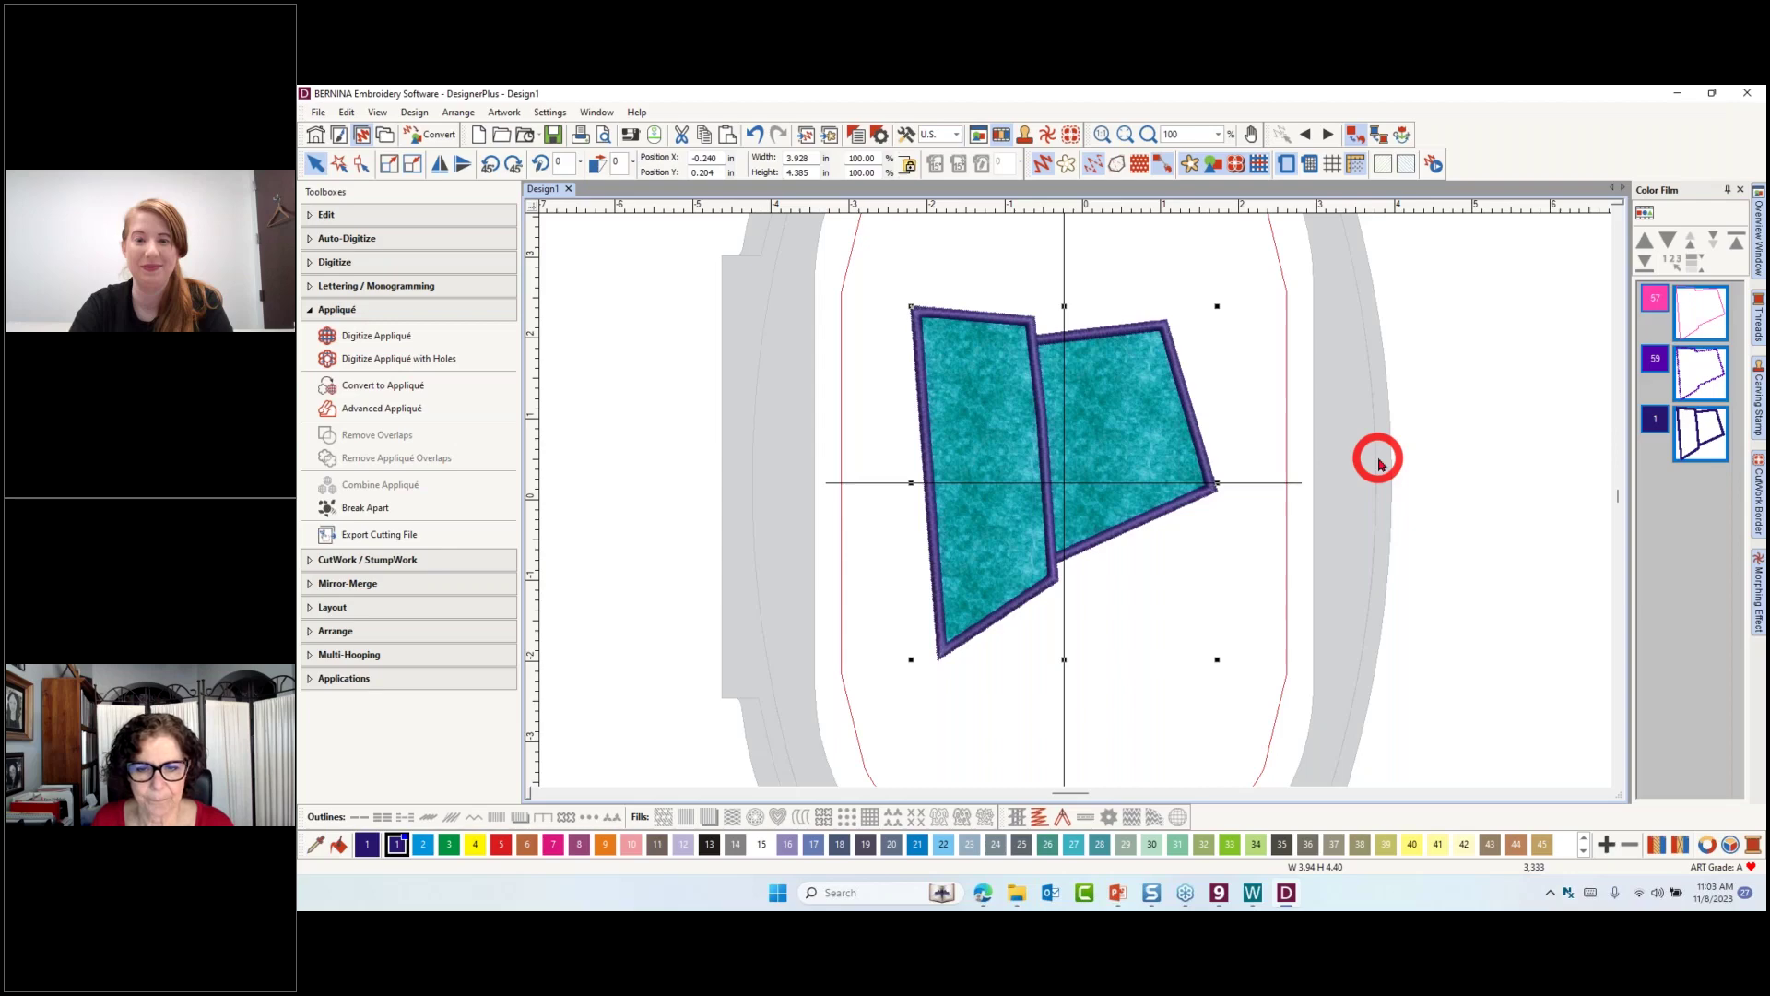
# Minimize DesignerPlus to the desktop and close the BERNINA WiFi Connector window
pyautogui.click(1677, 93)
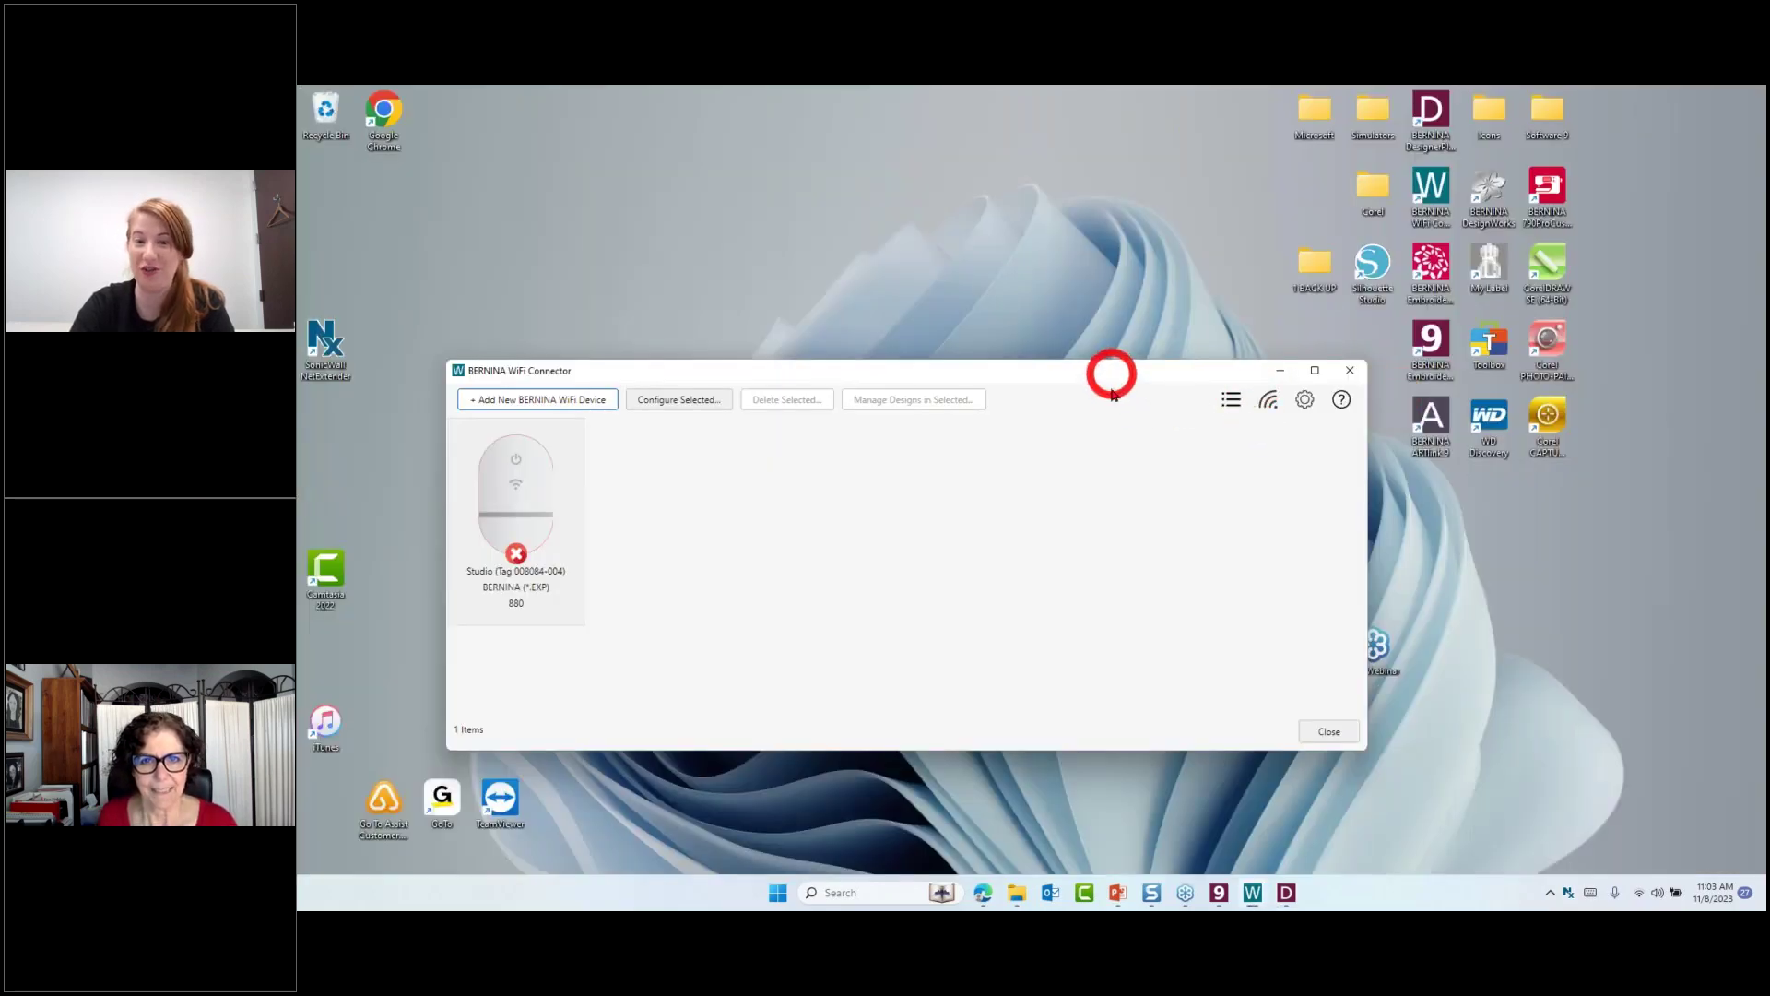
pyautogui.moveTo(1110, 375); pyautogui.dragTo(1173, 531)
pyautogui.click(1411, 522)
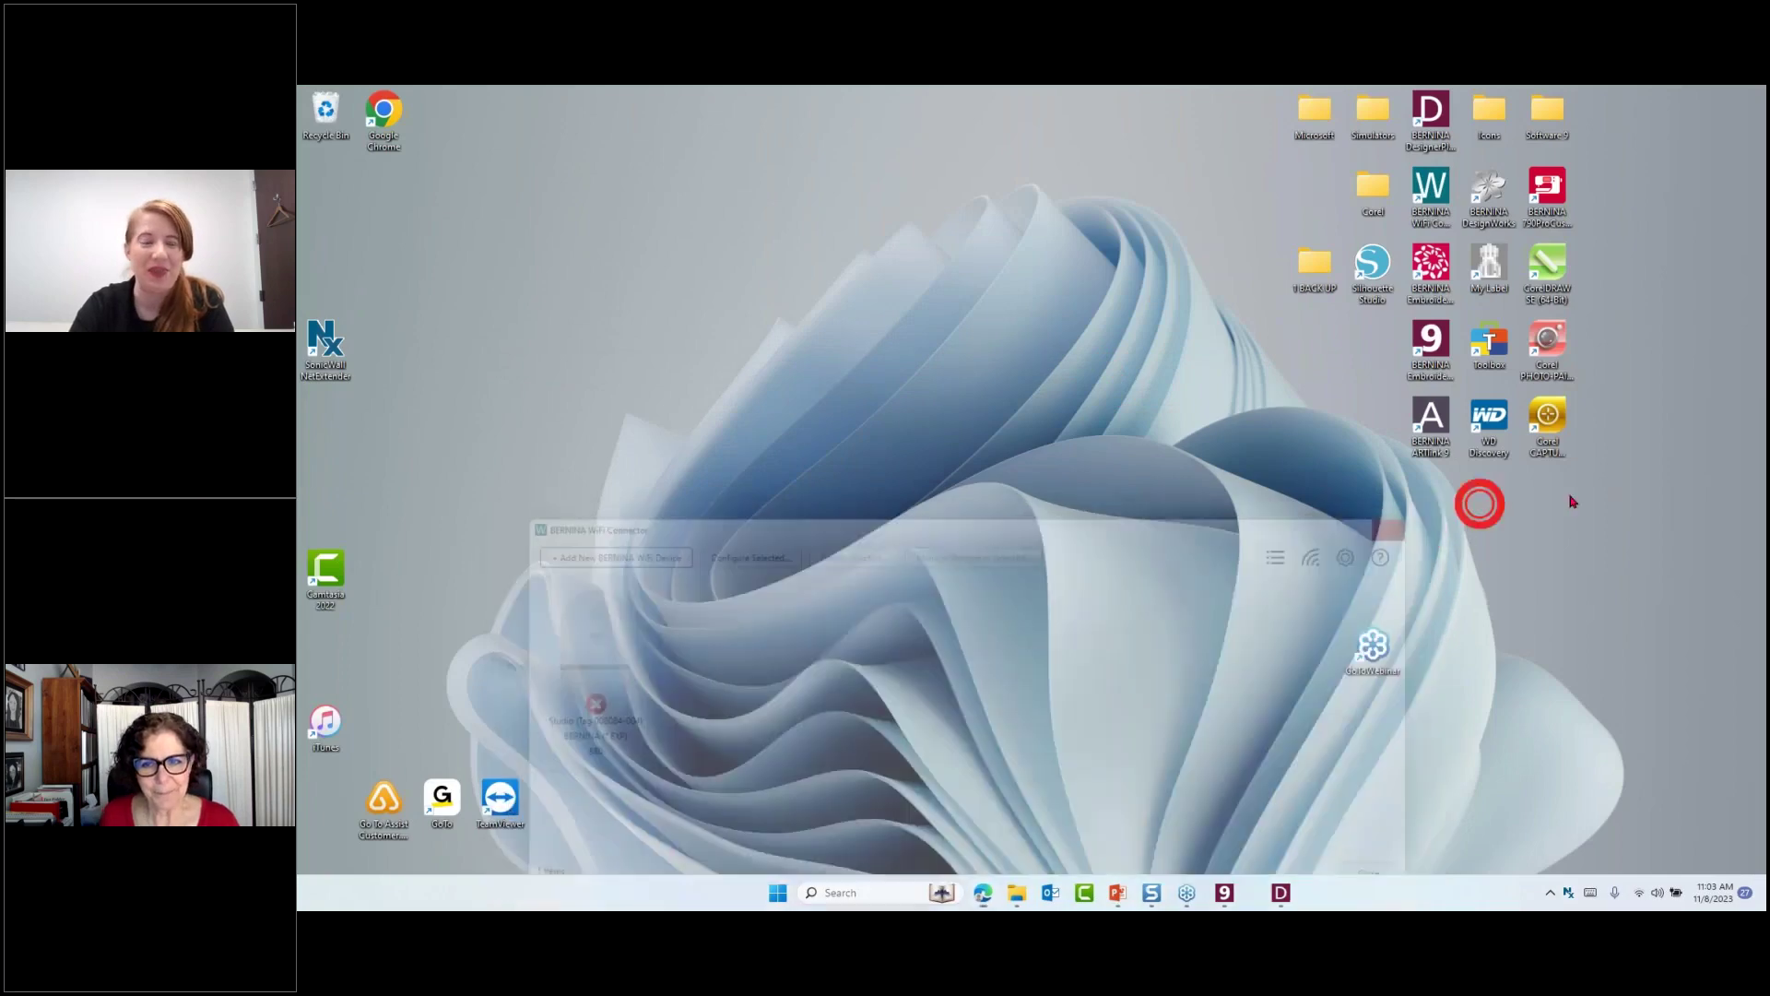